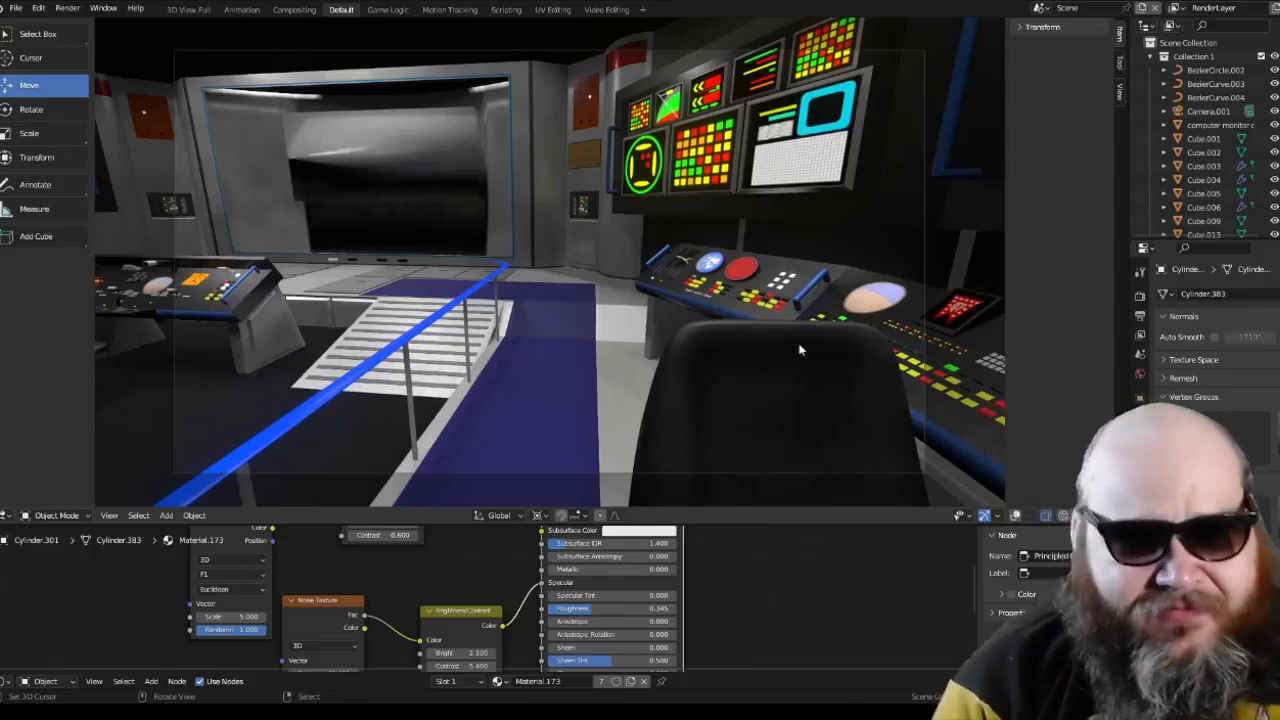
Step: Compare the active camera's view with the free views of the bridge interior and the set's exterior
{"action": "key", "text": "KP_0"}
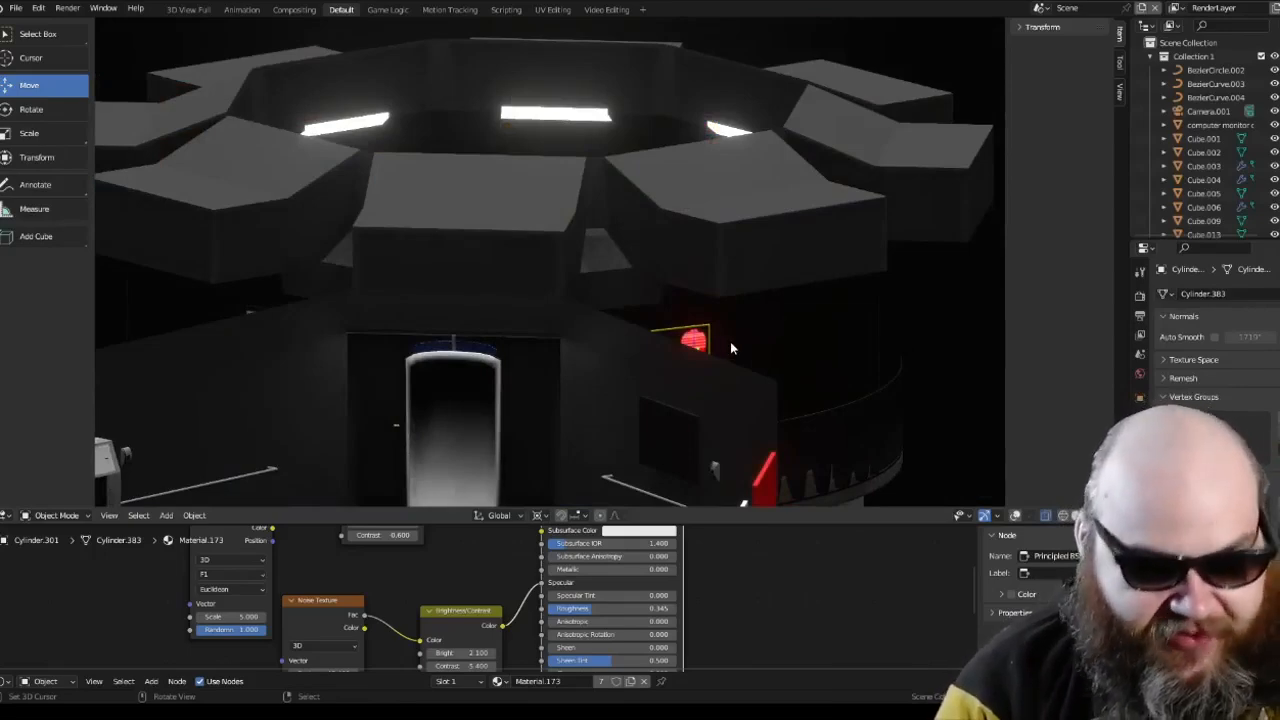
{"action": "key", "text": "KP_0"}
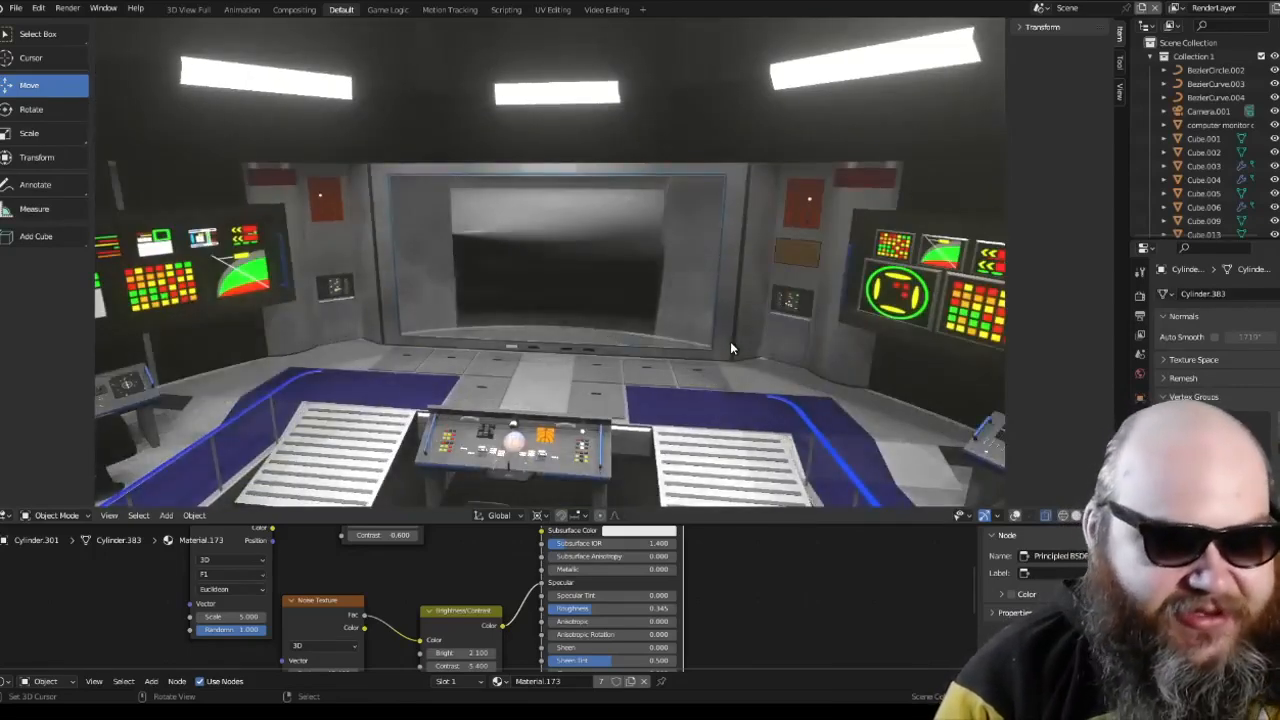
{"action": "key", "text": "KP_0"}
{"action": "key", "text": "KP_0"}
{"action": "key", "text": "KP_0"}
{"action": "key", "text": "KP_0"}
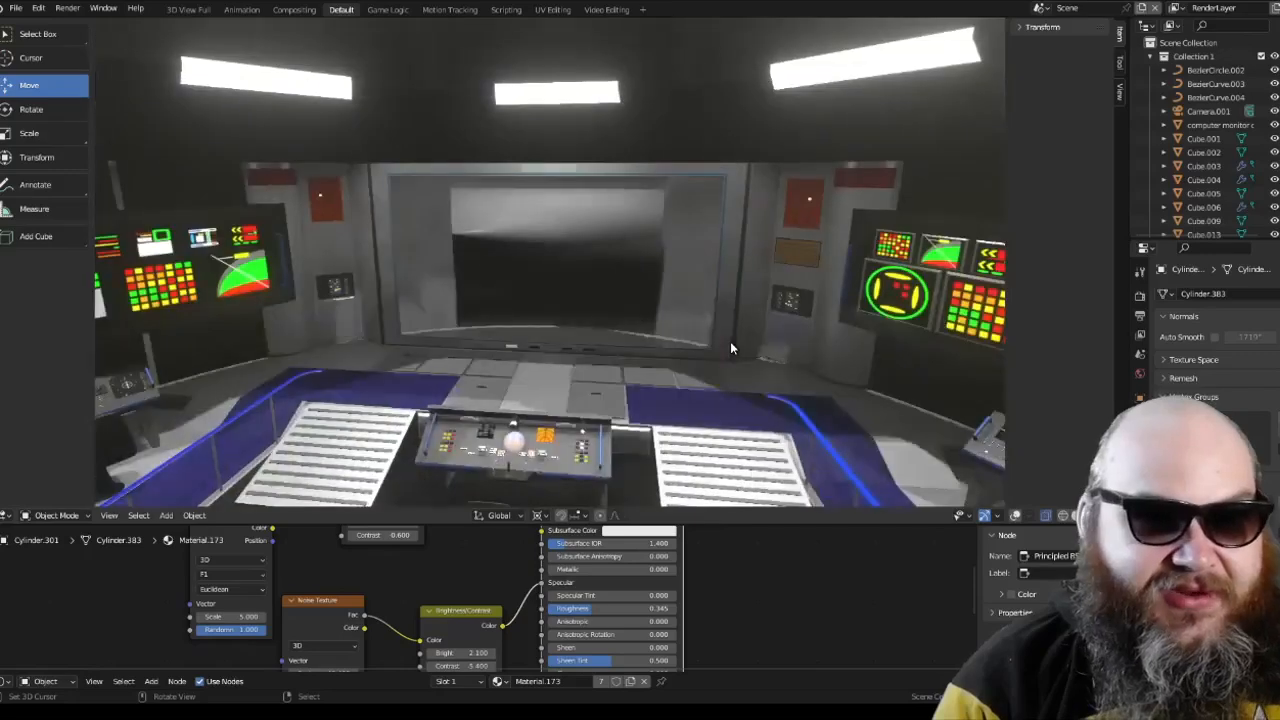
{"action": "key", "text": "KP_0"}
{"action": "key", "text": "KP_0"}
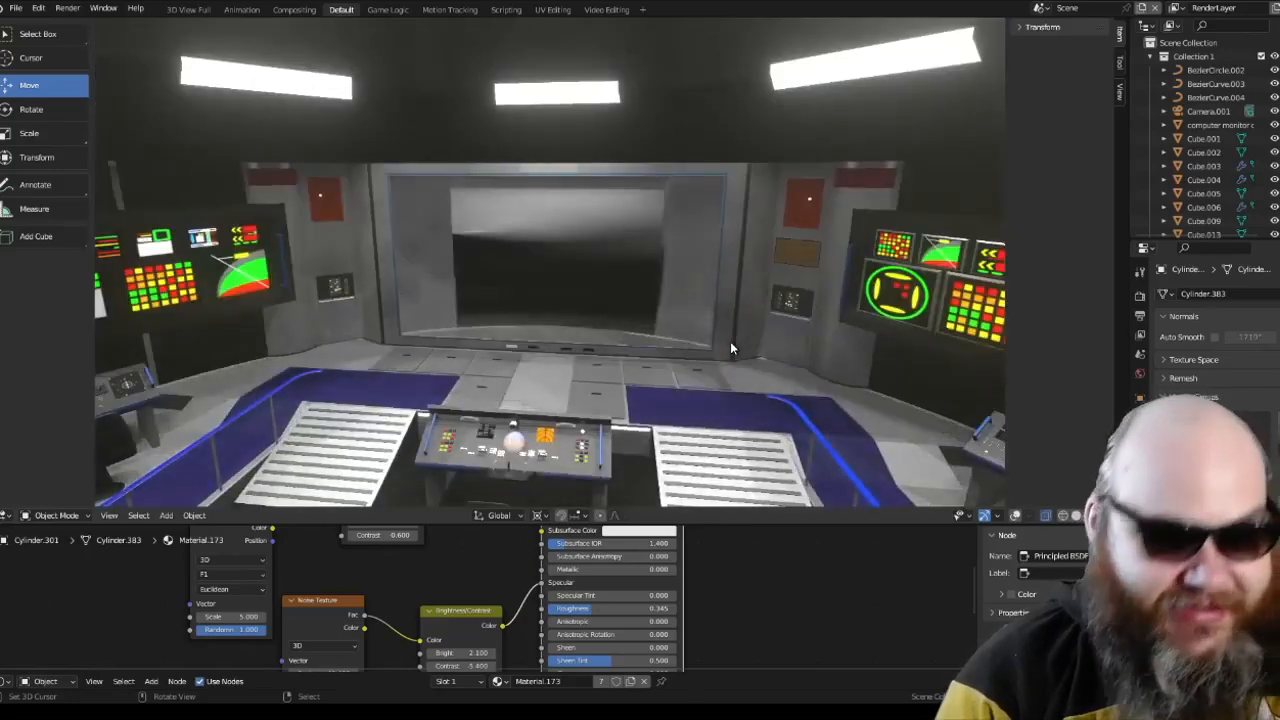
{"action": "key", "text": "KP_0"}
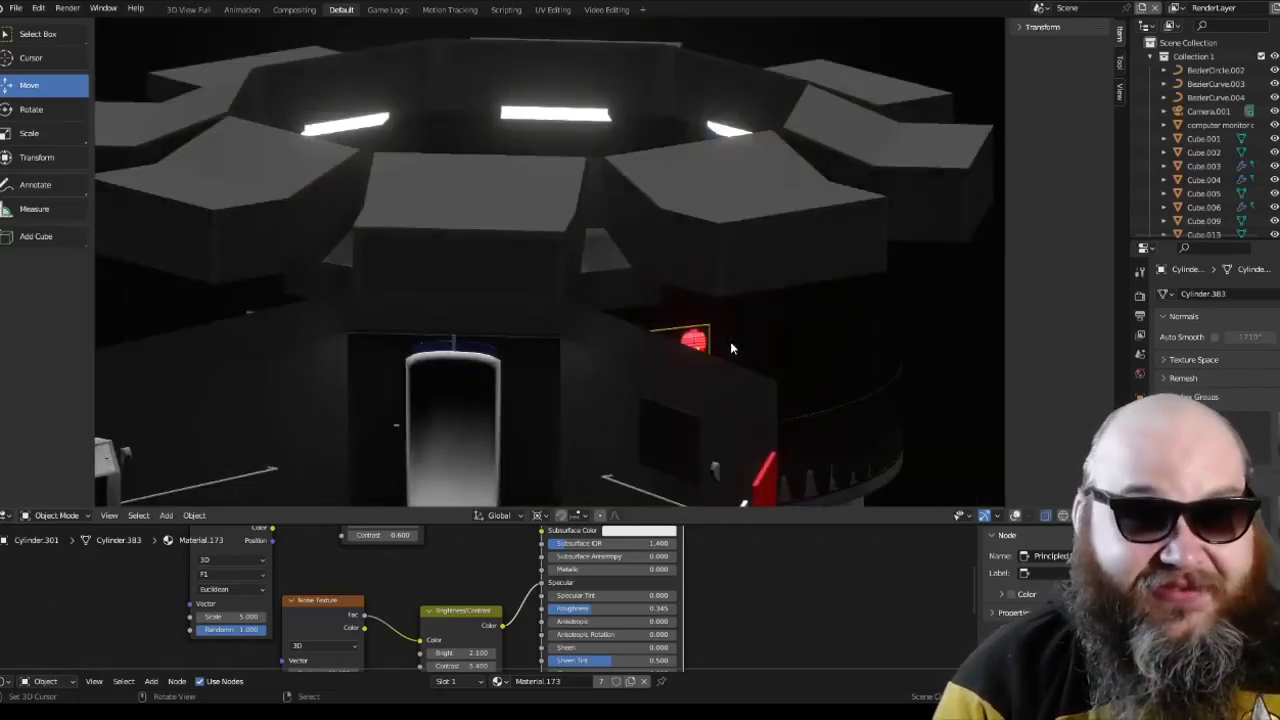
{"action": "key", "text": "KP_0"}
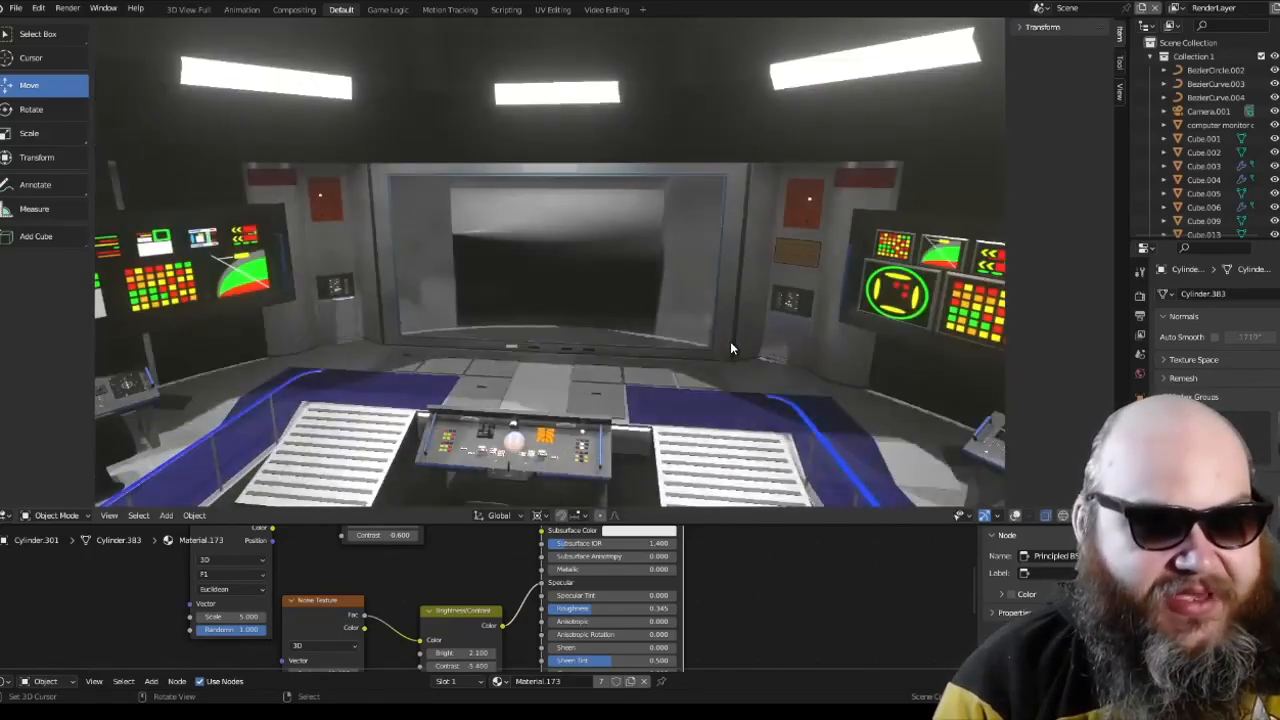
{"action": "key", "text": "KP_0"}
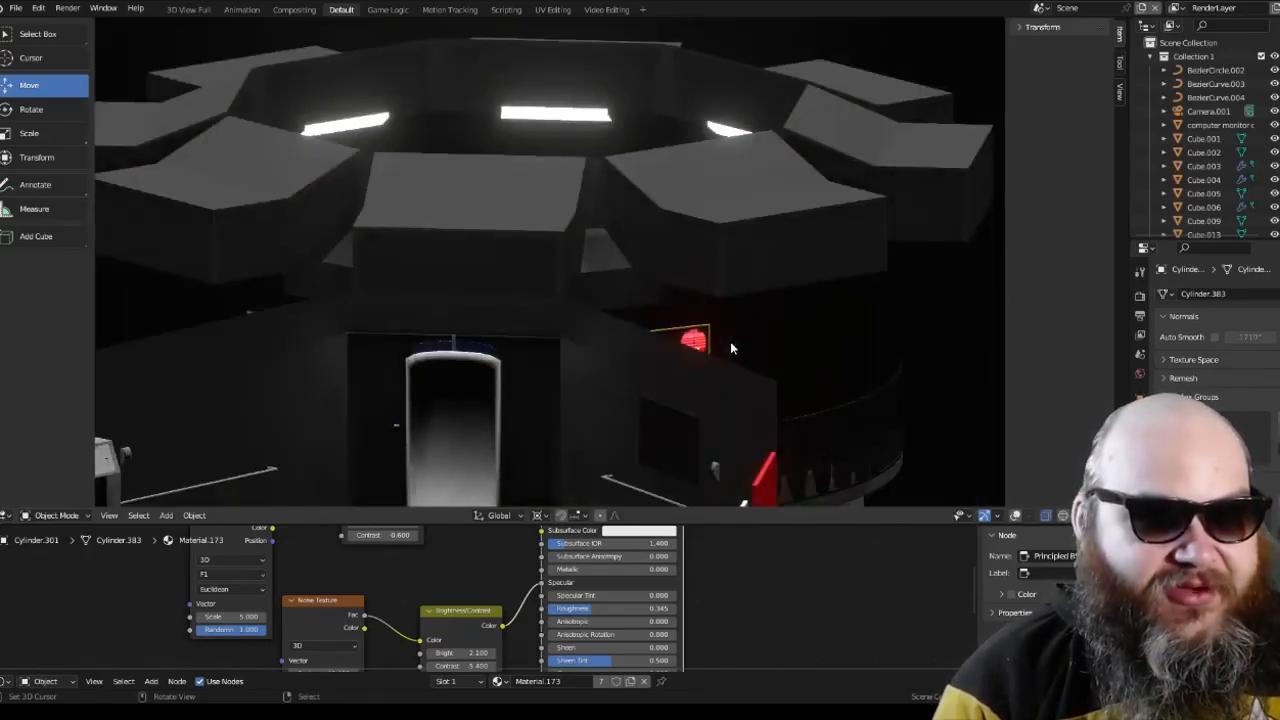
Step: Examine the bridge set from outside, front and side, and the starboard stations inside, returning to the camera view
{"action": "scroll", "coordinate": [690, 325], "scroll_direction": "down", "scroll_amount": 6}
{"action": "key", "text": "KP_1"}
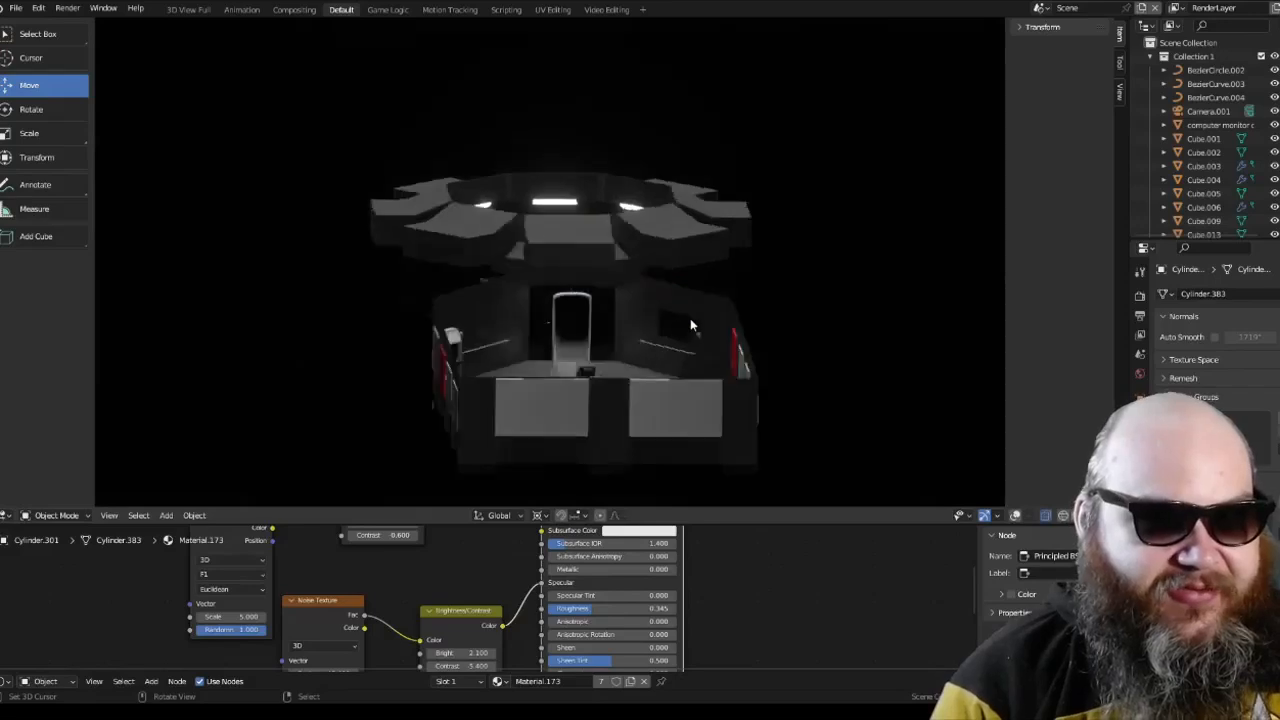
{"action": "key", "text": "KP_3"}
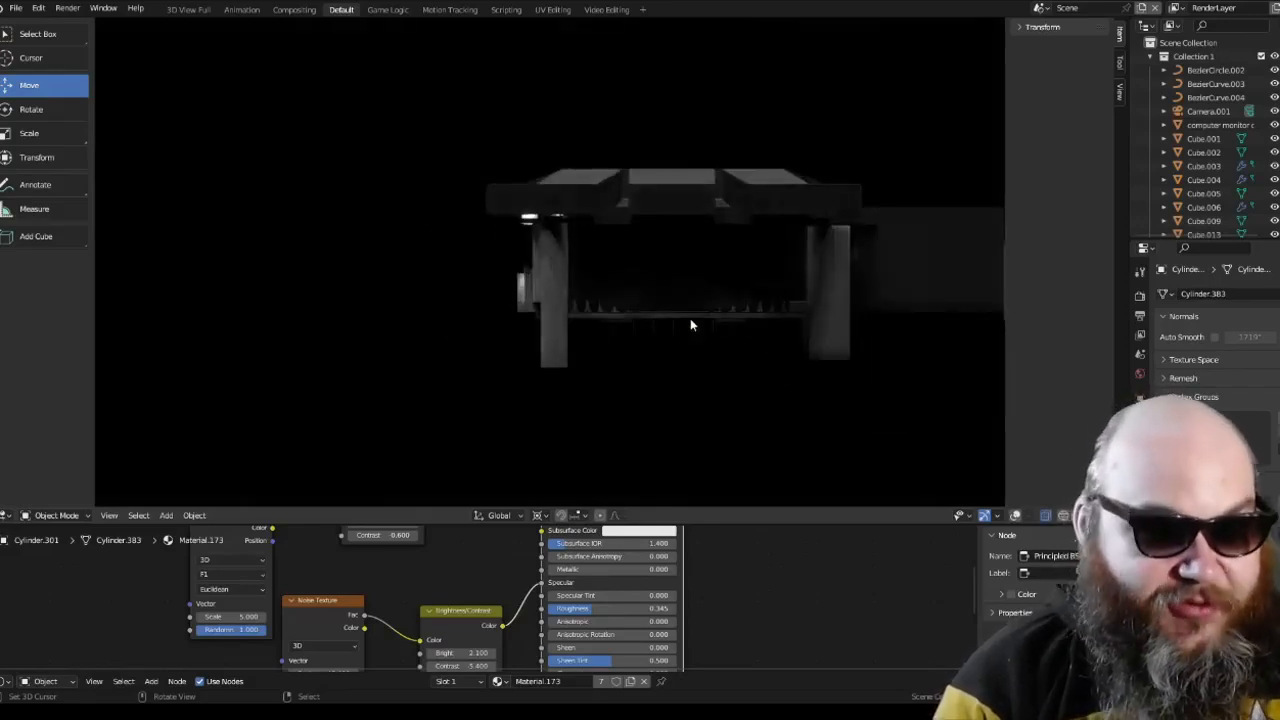
{"action": "scroll", "coordinate": [690, 322], "scroll_direction": "up", "scroll_amount": 8}
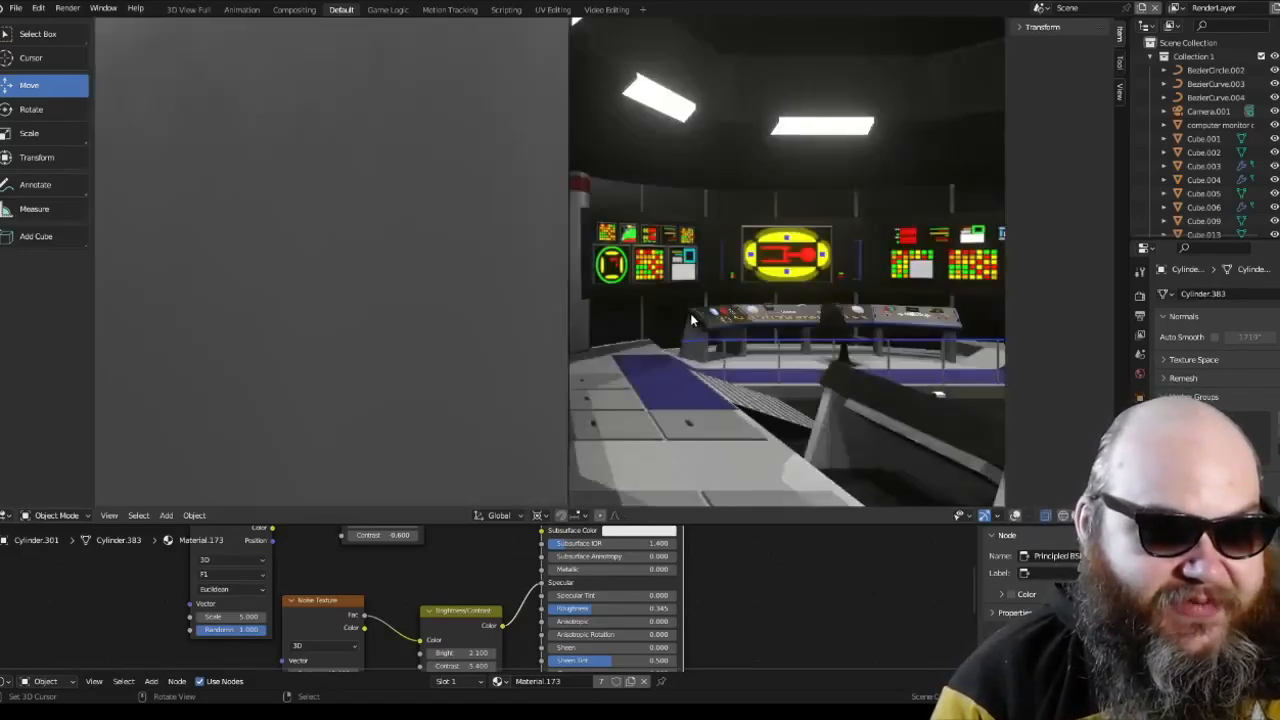
{"action": "middle_click_drag", "start_coordinate": [690, 318], "coordinate": [574, 346]}
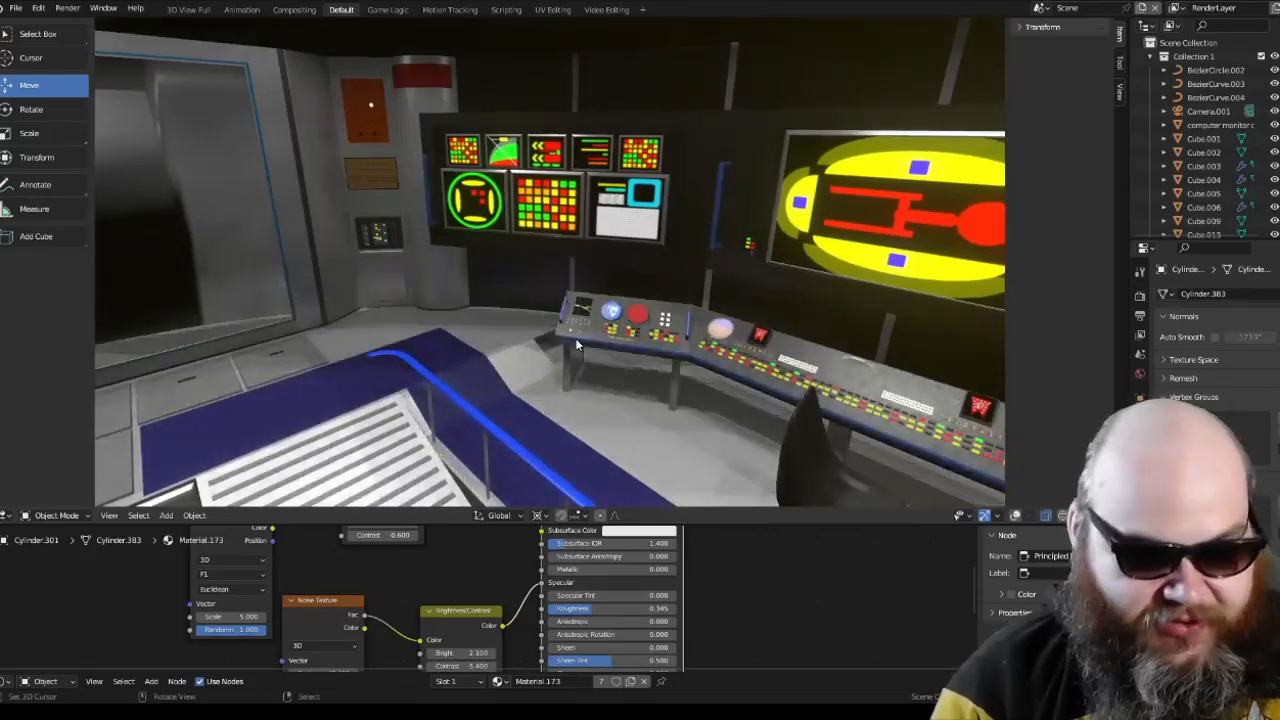
{"action": "key", "text": "KP_0"}
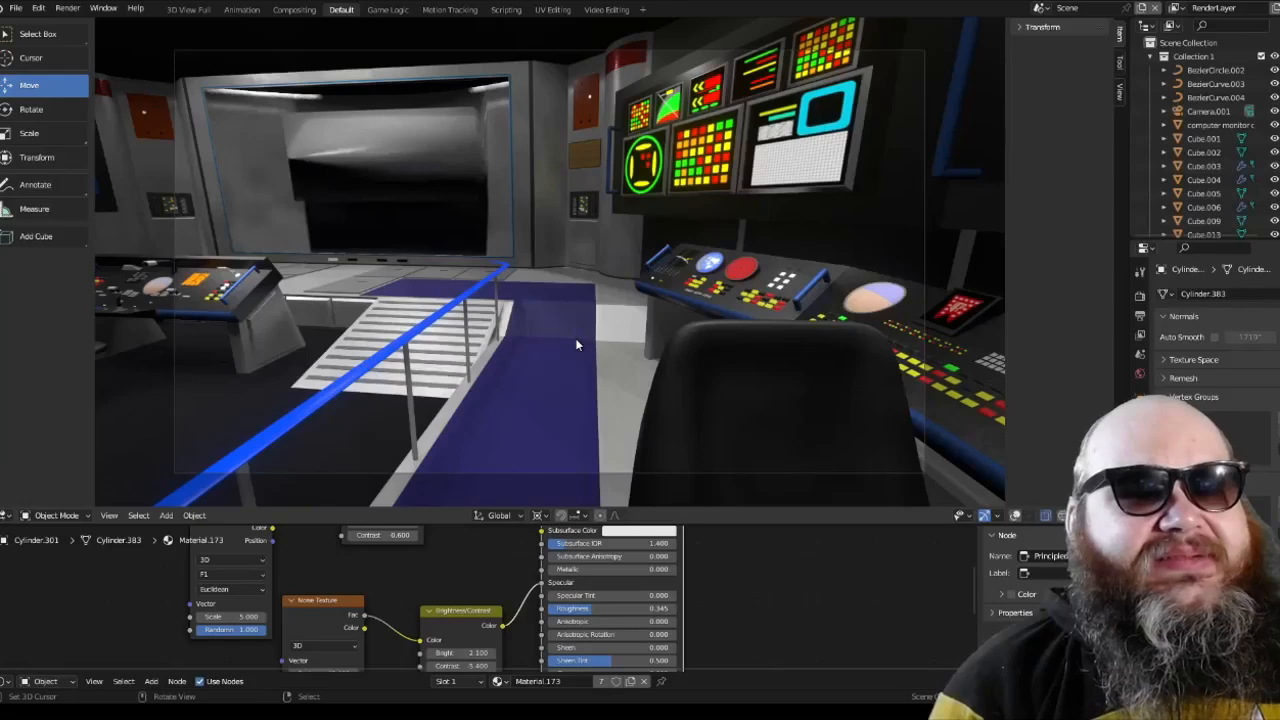
Step: Change the Shader Editor area to a Timeline, and play the animation from the first frame through the camera before stopping it
{"action": "left_click", "coordinate": [6, 680]}
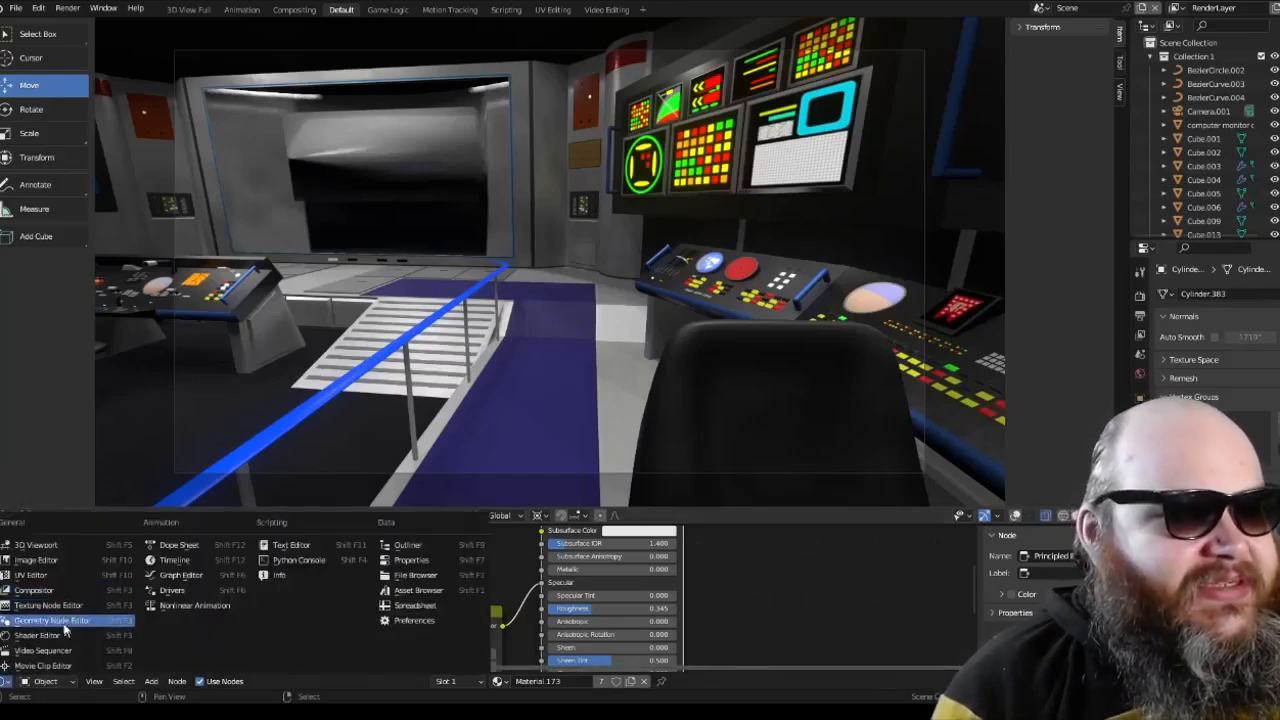
{"action": "left_click", "coordinate": [160, 564]}
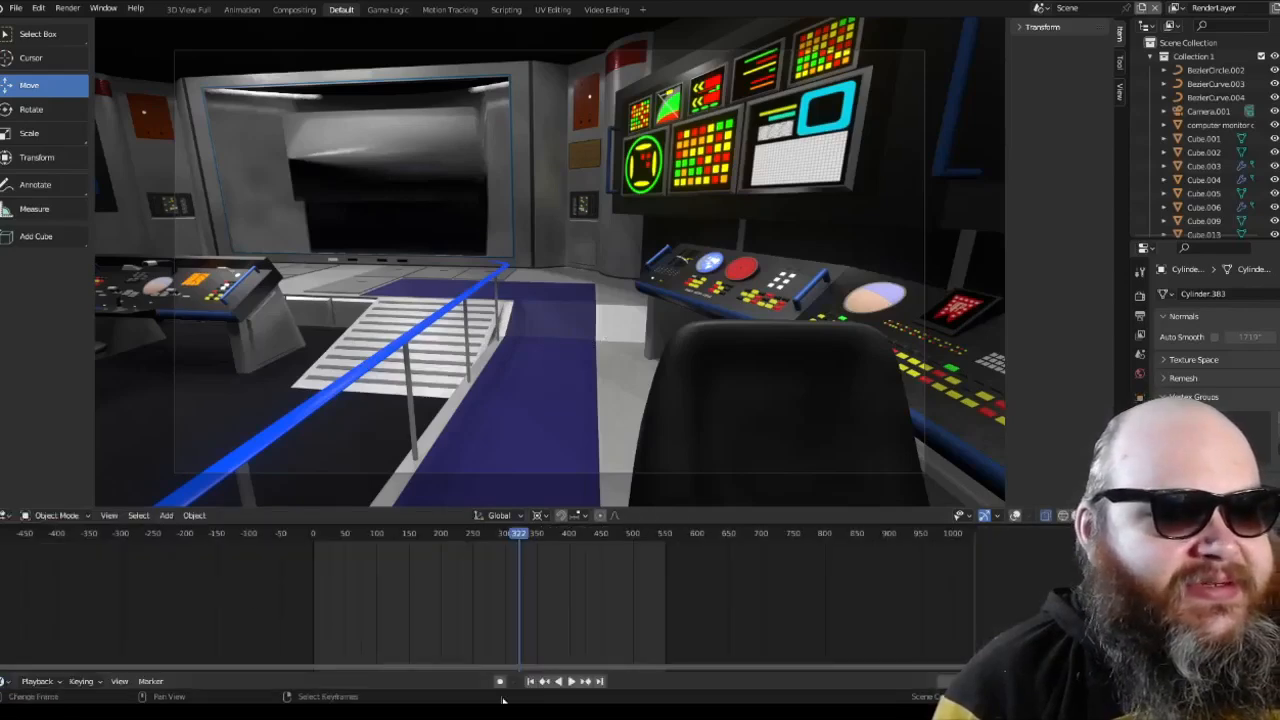
{"action": "left_click", "coordinate": [530, 684]}
{"action": "left_click", "coordinate": [571, 683]}
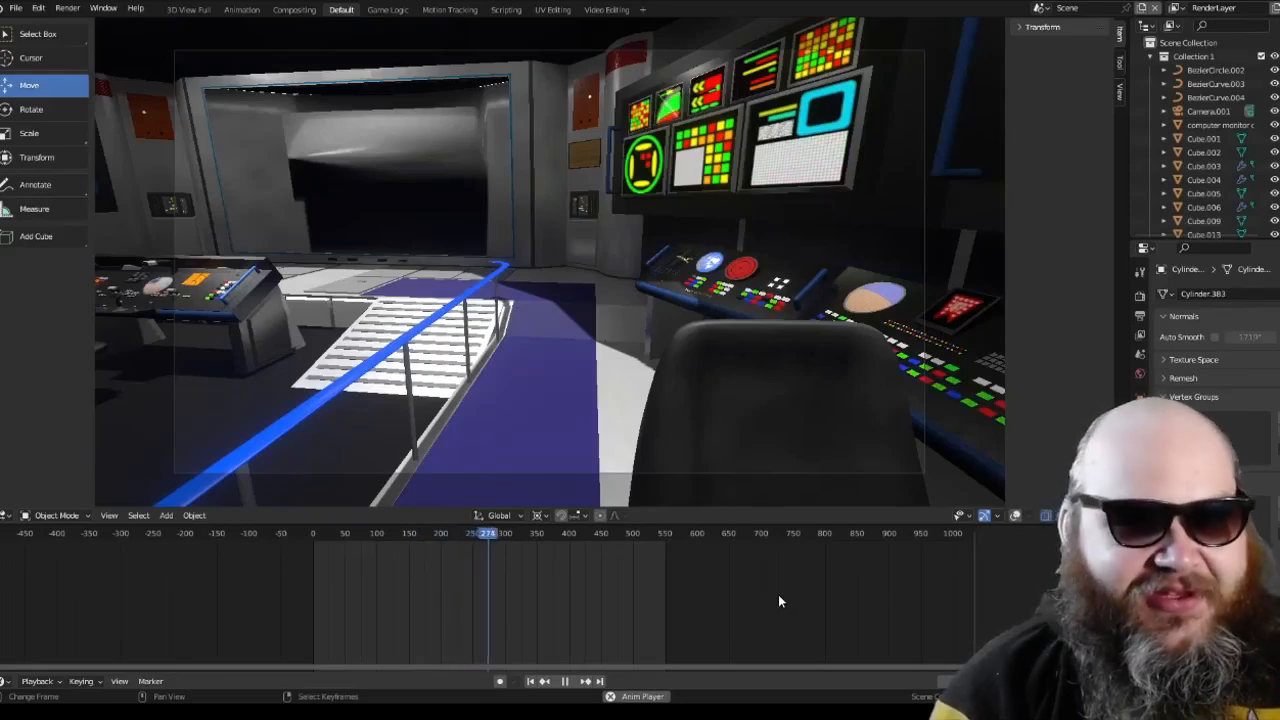
{"action": "left_click", "coordinate": [565, 681]}
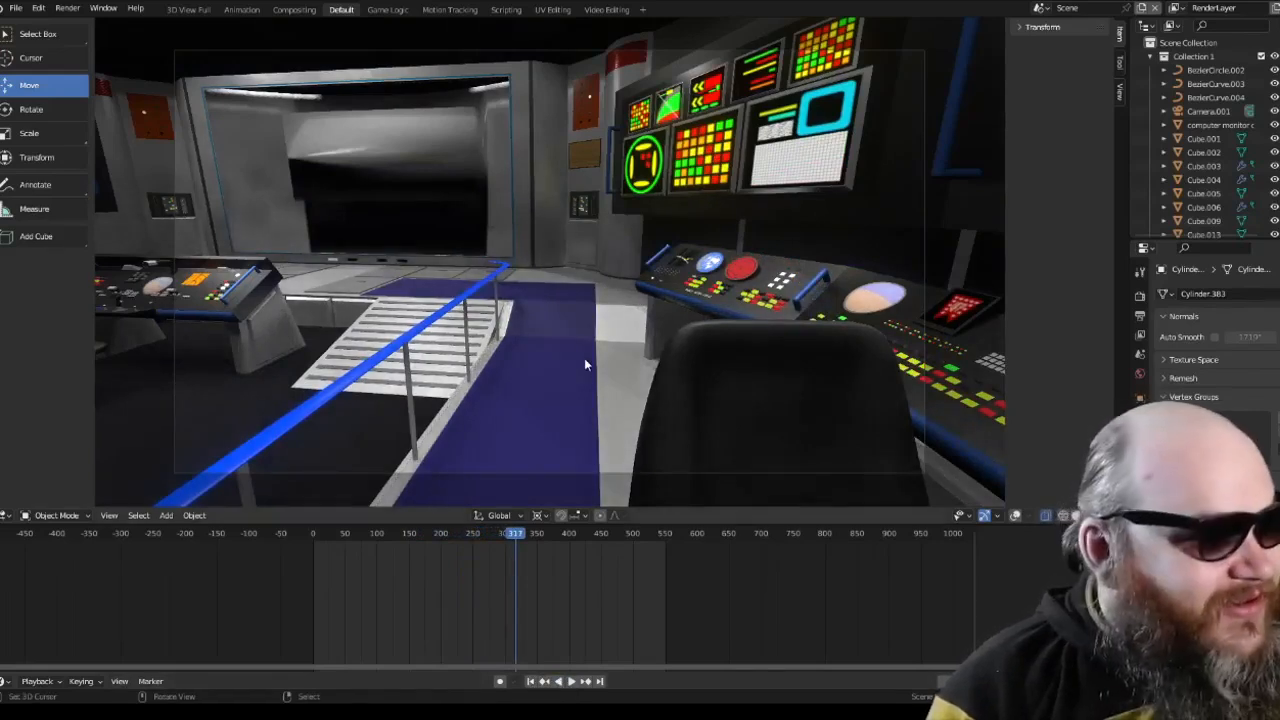
Step: Play the animation from frame 198 with the wall monitors and curved side console in view
{"action": "middle_click_drag", "start_coordinate": [584, 365], "coordinate": [505, 338]}
{"action": "scroll", "coordinate": [715, 378], "scroll_direction": "down", "scroll_amount": 6}
{"action": "left_click", "coordinate": [439, 579]}
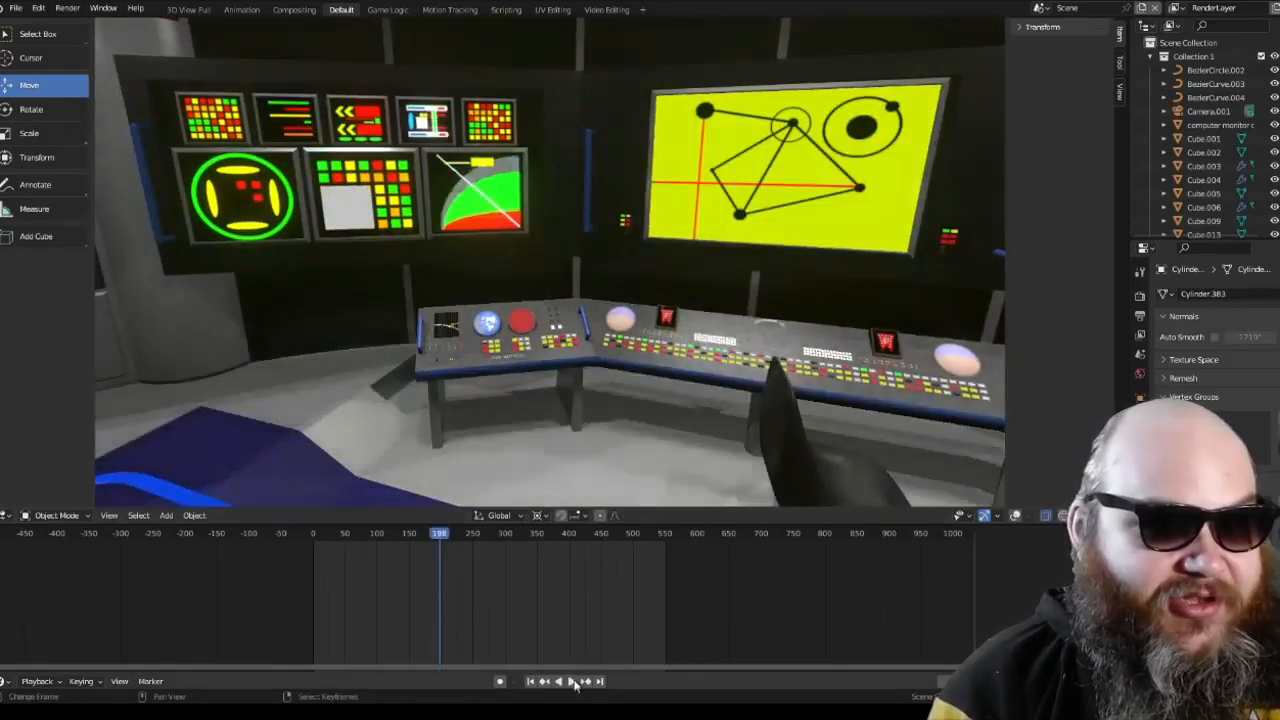
{"action": "left_click", "coordinate": [574, 684]}
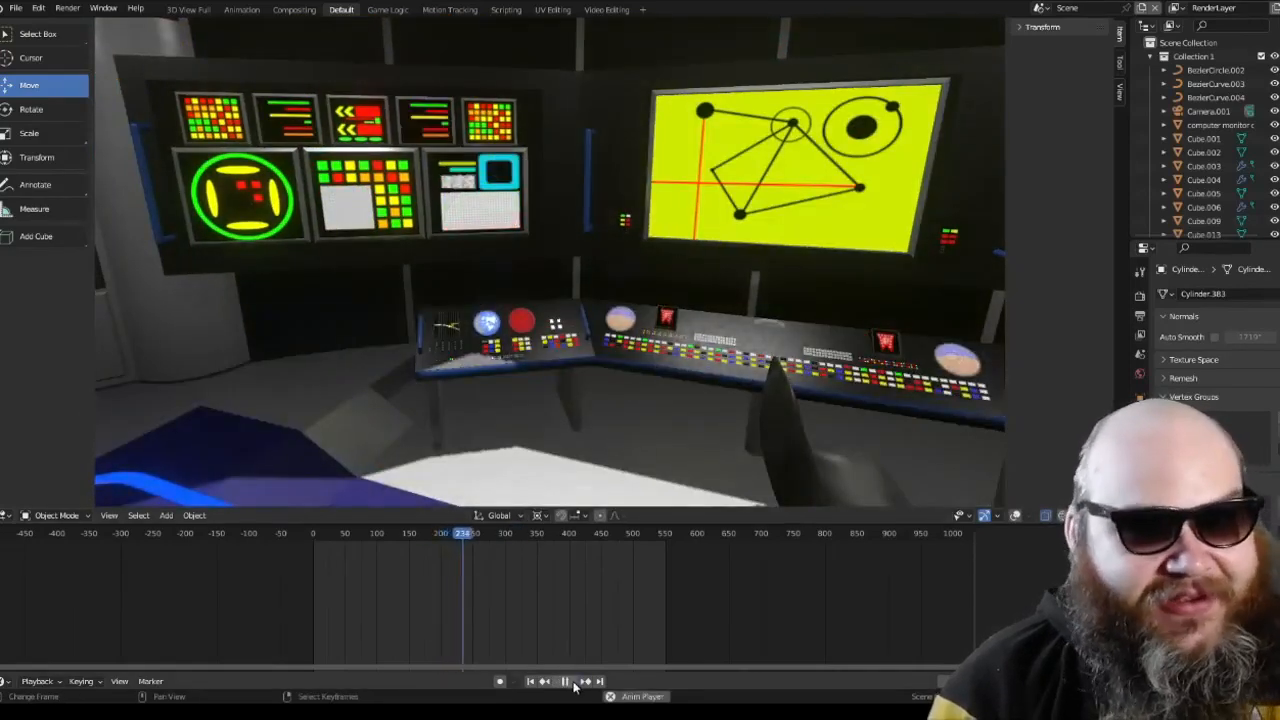
Step: Inspect the animated wall monitors and the side console's grid display up close, and stop the playback
{"action": "scroll", "coordinate": [631, 388], "scroll_direction": "up", "scroll_amount": 4}
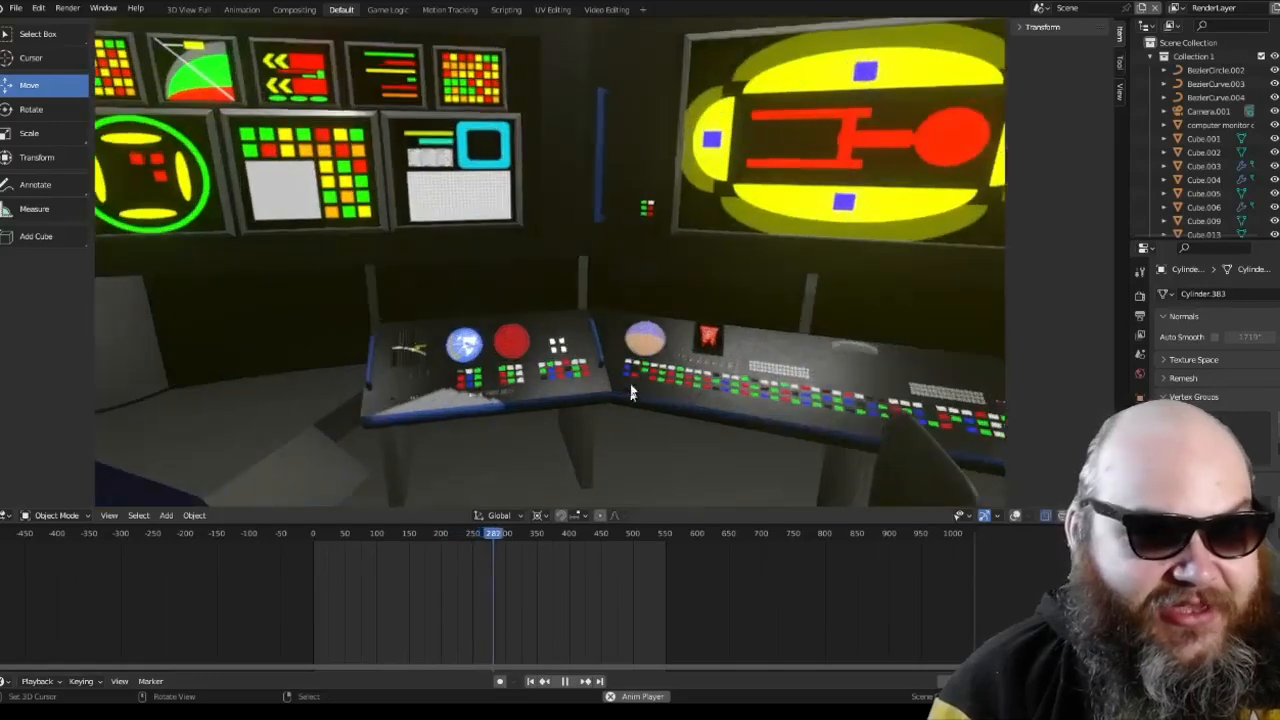
{"action": "middle_click_drag", "start_coordinate": [543, 377], "coordinate": [606, 377]}
{"action": "scroll", "coordinate": [580, 384], "scroll_direction": "down", "scroll_amount": 3}
{"action": "middle_click_drag", "start_coordinate": [448, 406], "coordinate": [606, 370], "text": "shift"}
{"action": "scroll", "coordinate": [589, 311], "scroll_direction": "up", "scroll_amount": 1}
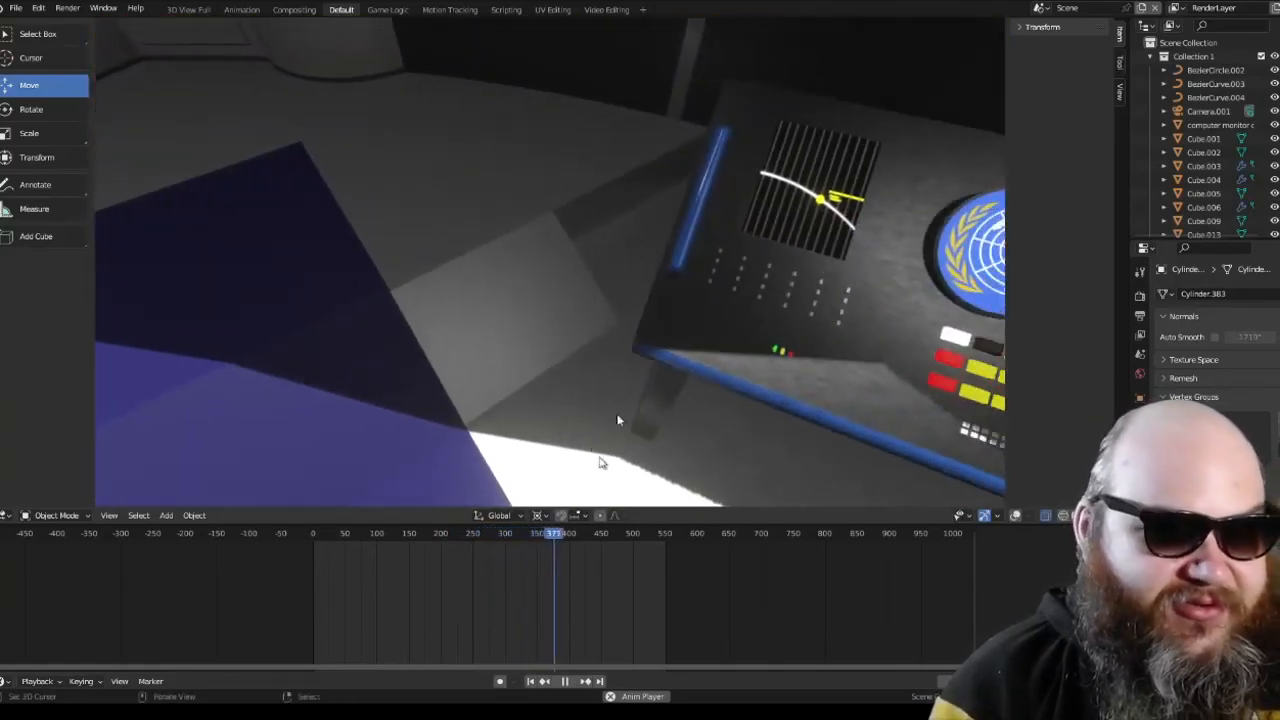
{"action": "left_click", "coordinate": [565, 684]}
Step: Replay the animation from frame 117 to watch the side console's small display change, and stop it
{"action": "left_click", "coordinate": [388, 609]}
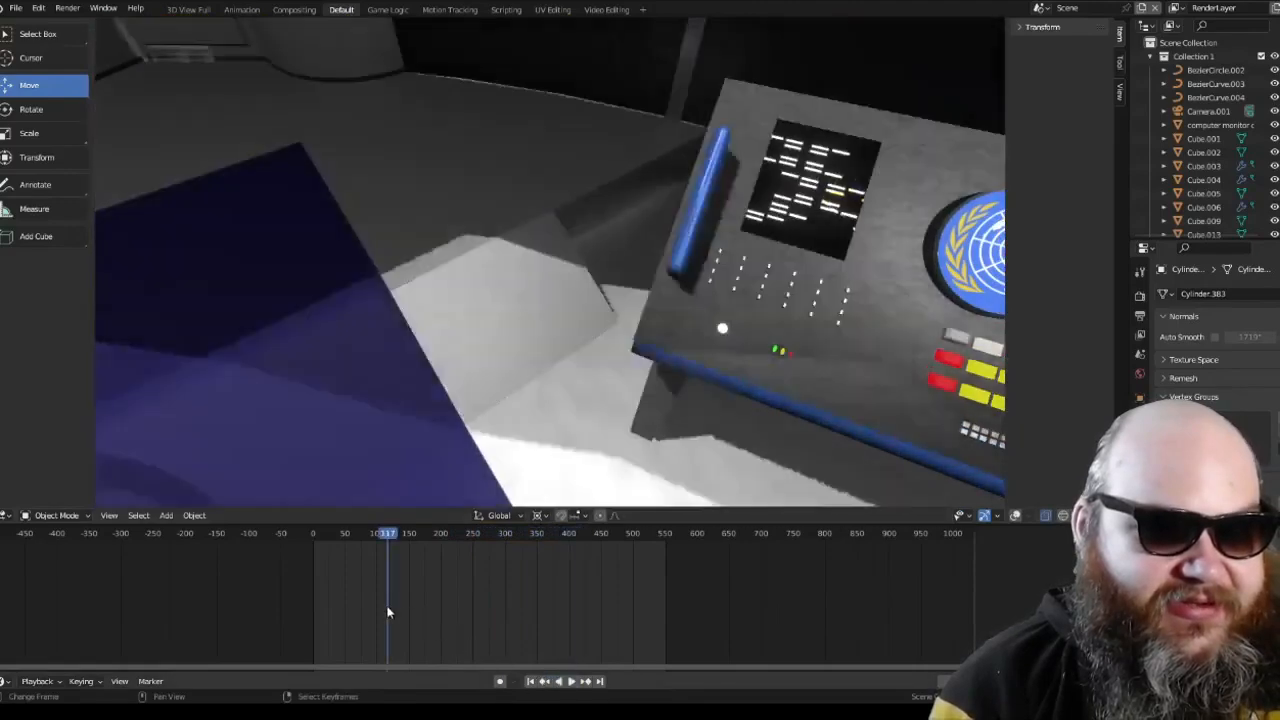
{"action": "left_click", "coordinate": [570, 682]}
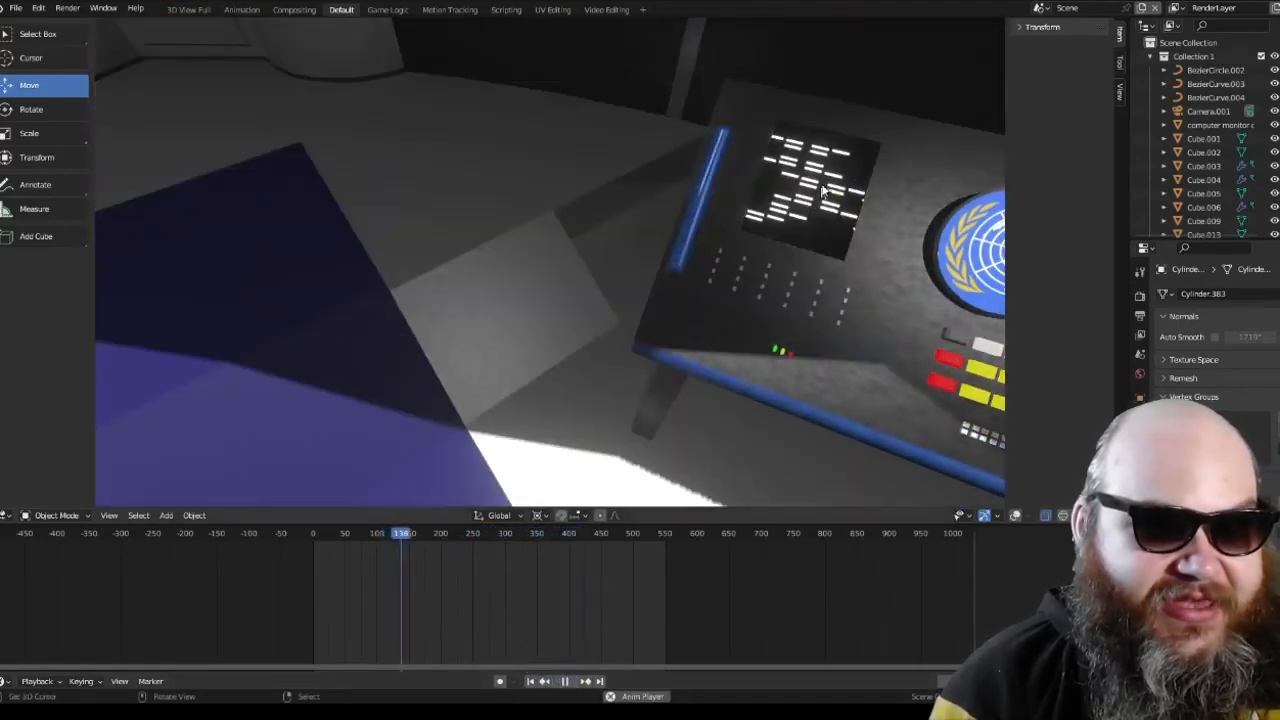
{"action": "left_click", "coordinate": [567, 685]}
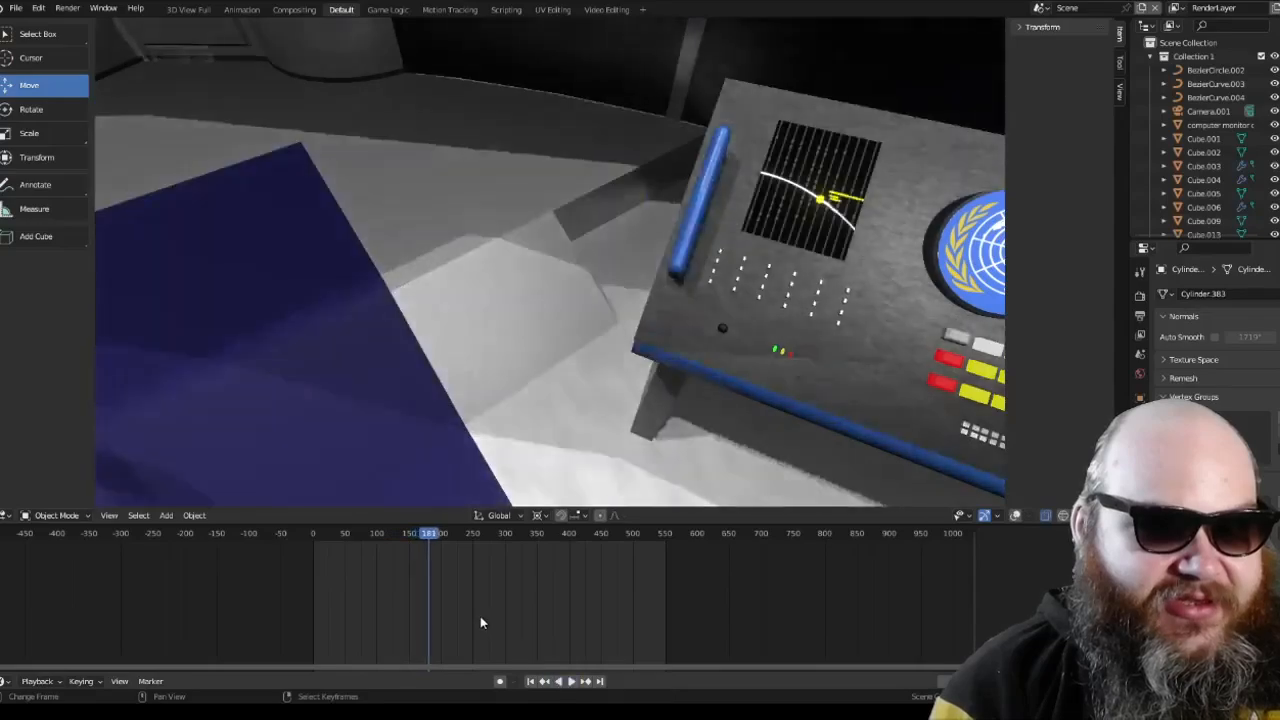
Step: Look over the side station's console, button rows and railing from above, and return to the camera view
{"action": "scroll", "coordinate": [793, 230], "scroll_direction": "down", "scroll_amount": 1}
{"action": "scroll", "coordinate": [793, 231], "scroll_direction": "down", "scroll_amount": 8}
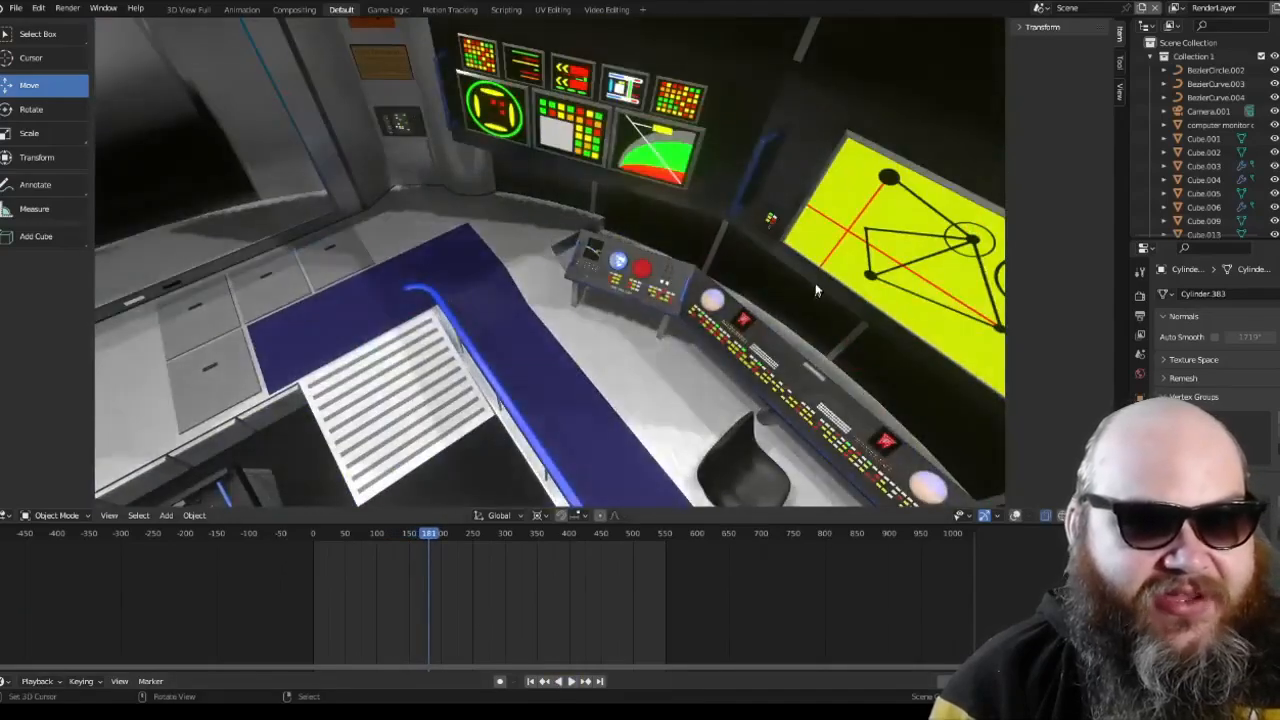
{"action": "scroll", "coordinate": [646, 297], "scroll_direction": "up", "scroll_amount": 3}
{"action": "middle_click_drag", "start_coordinate": [730, 331], "coordinate": [641, 264], "text": "shift"}
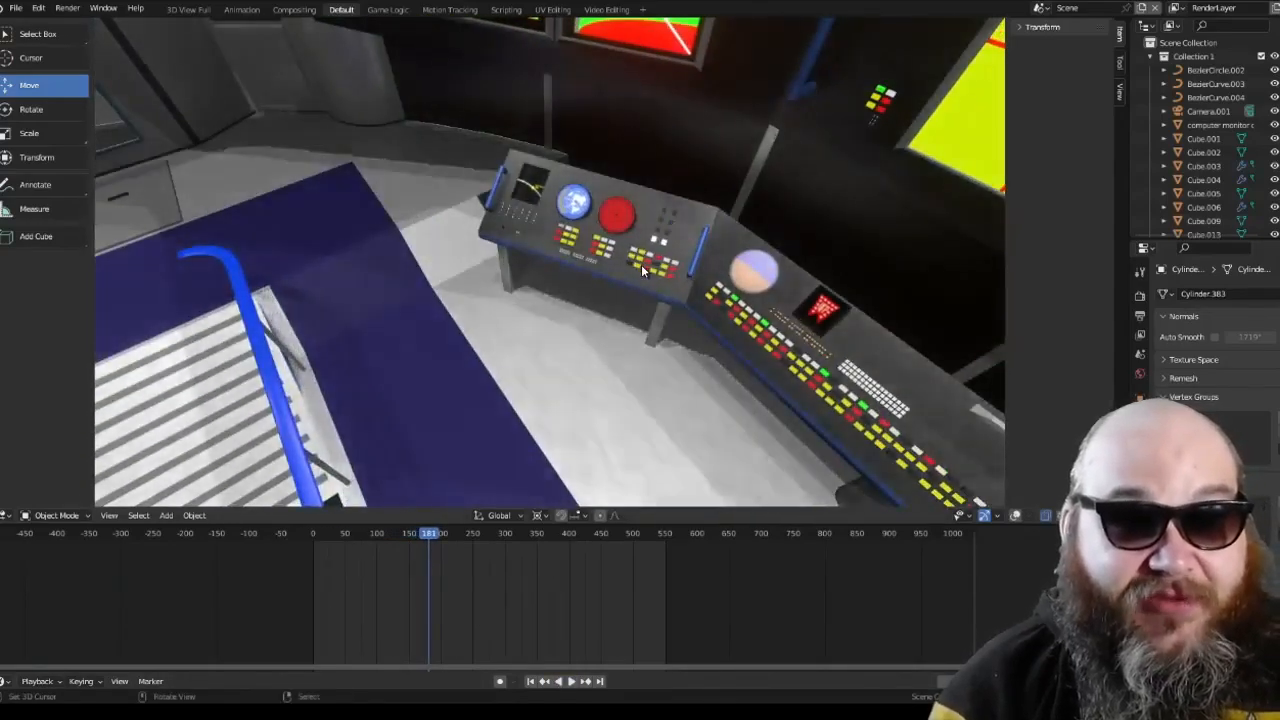
{"action": "key", "text": "KP_0"}
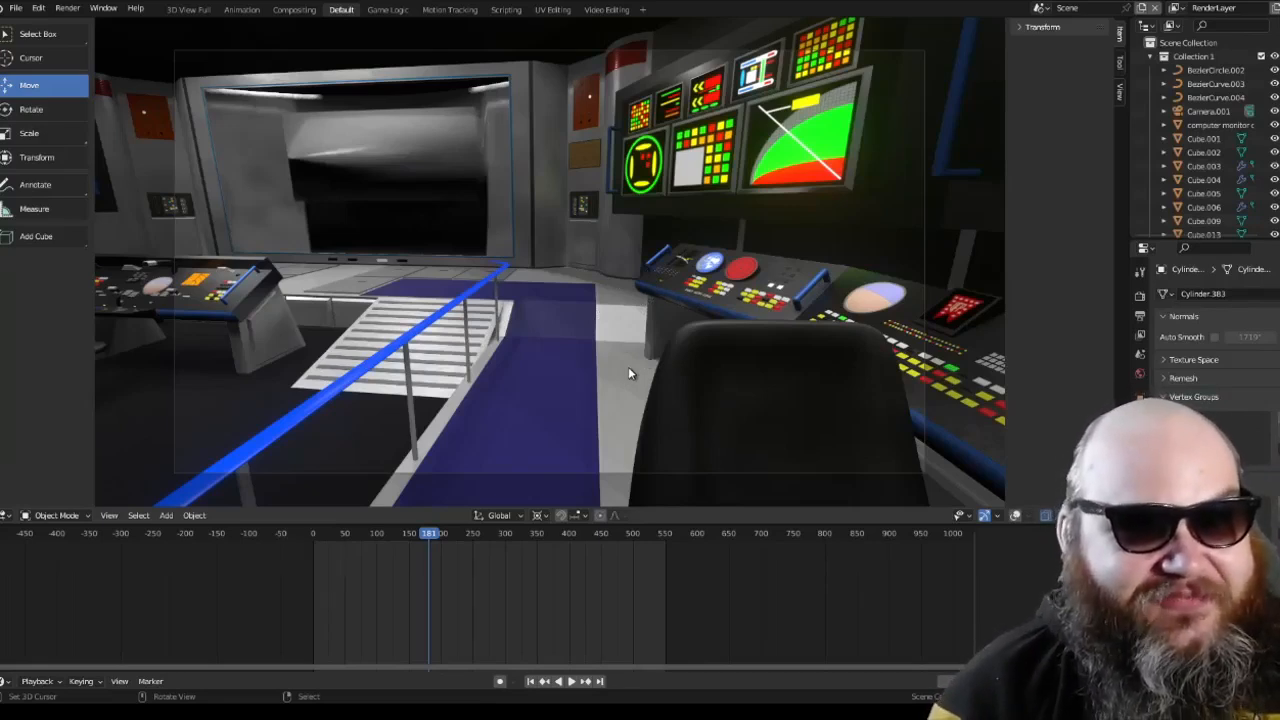
Step: View the helm console, chair and ramps in front of the main viewscreen, and return to the camera view
{"action": "key", "text": "KP_0"}
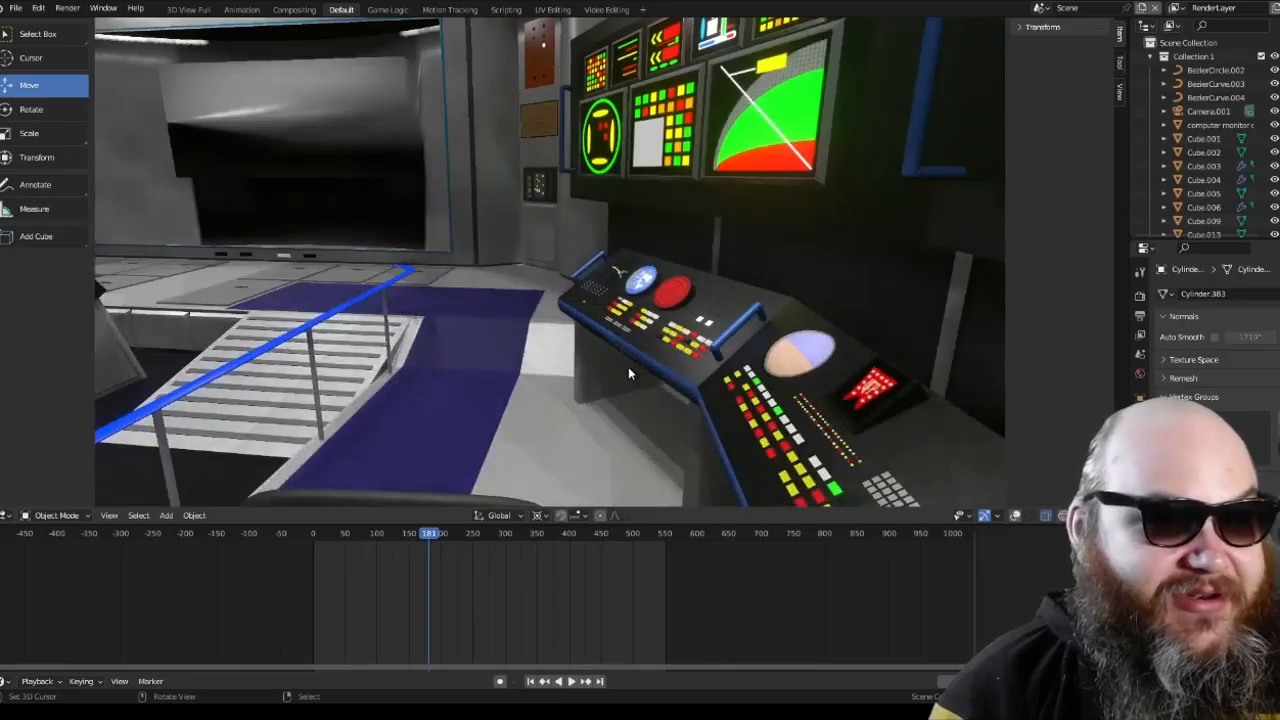
{"action": "scroll", "coordinate": [630, 373], "scroll_direction": "down", "scroll_amount": 3}
{"action": "middle_click_drag", "start_coordinate": [580, 349], "coordinate": [685, 237], "text": "shift"}
{"action": "scroll", "coordinate": [685, 237], "scroll_direction": "up", "scroll_amount": 2}
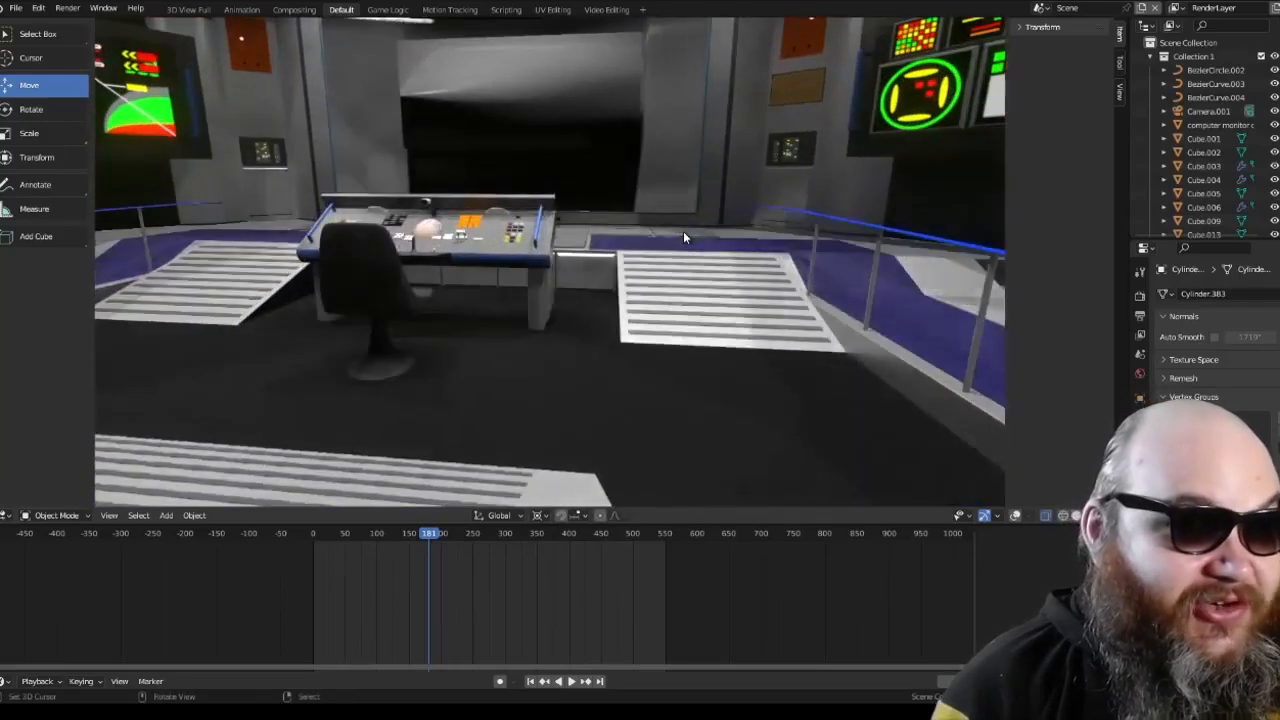
{"action": "key", "text": "KP_0"}
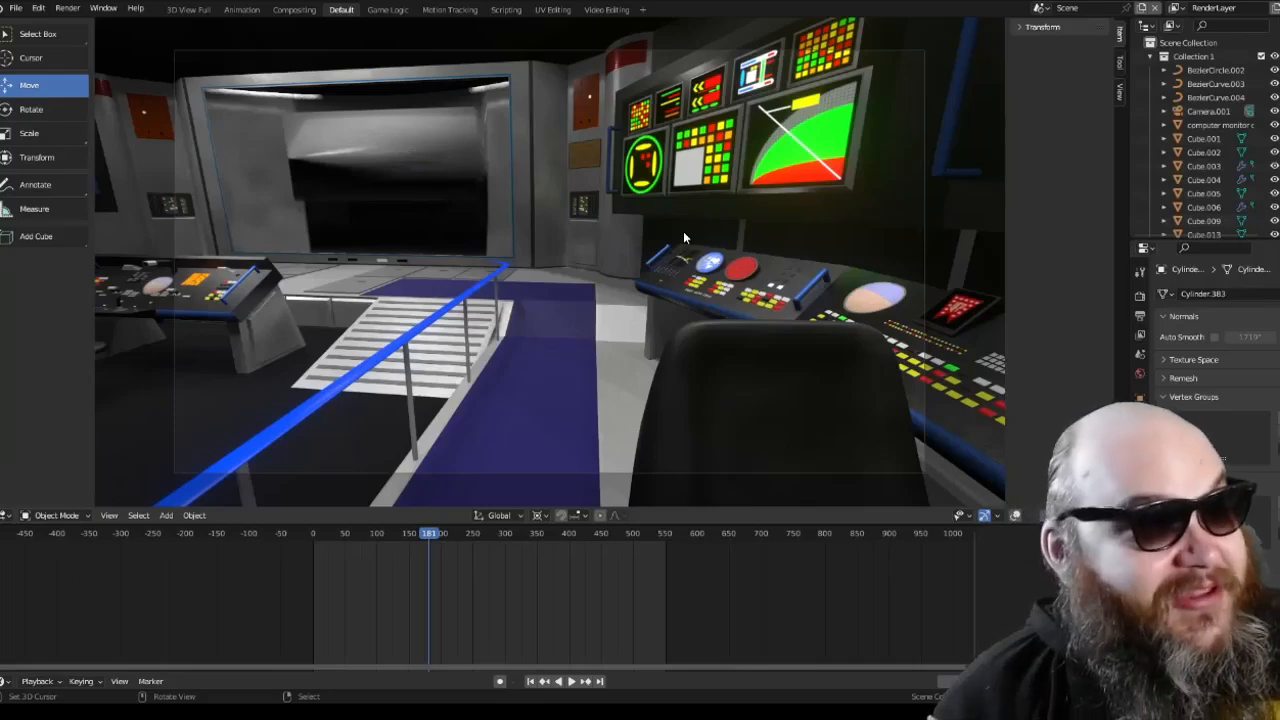
Step: Leave the camera view to examine the side station and its monitors, and bring the helm console into close view
{"action": "key", "text": "KP_0"}
{"action": "key", "text": "KP_5"}
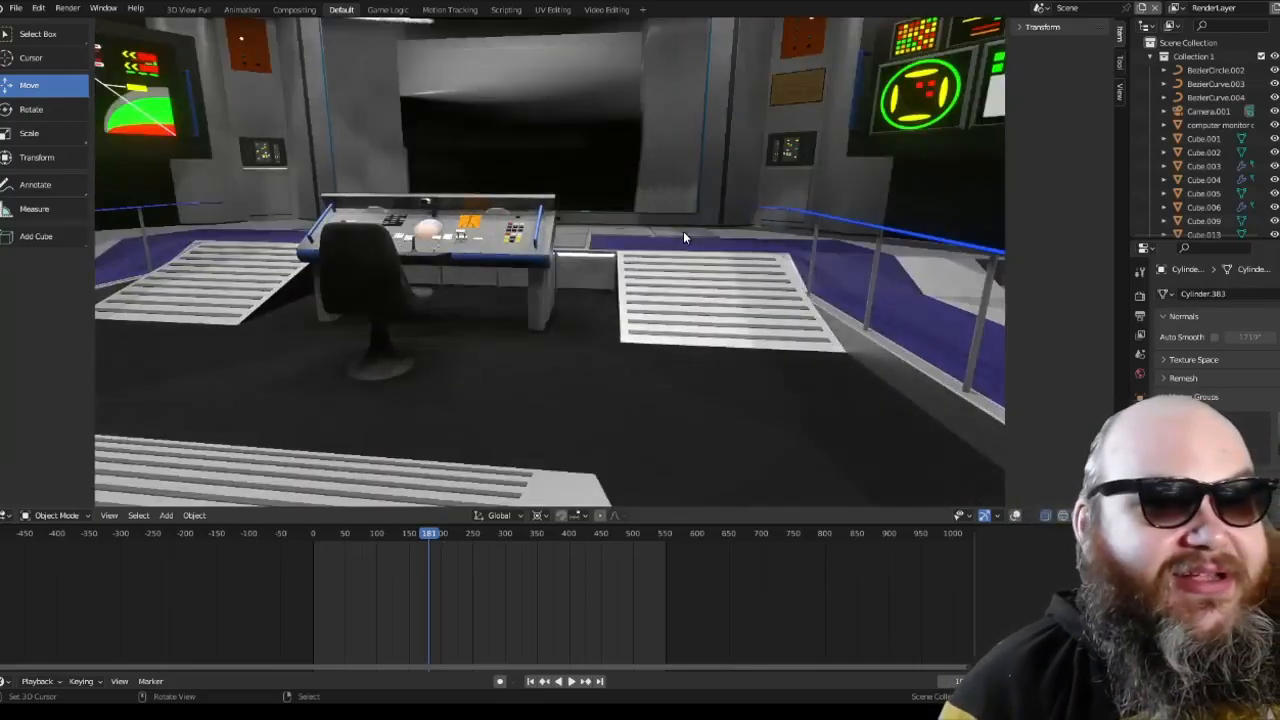
{"action": "scroll", "coordinate": [684, 237], "scroll_direction": "down", "scroll_amount": 4}
{"action": "middle_click_drag", "start_coordinate": [726, 214], "coordinate": [620, 258], "text": "shift"}
{"action": "scroll", "coordinate": [617, 327], "scroll_direction": "up", "scroll_amount": 3}
{"action": "middle_click_drag", "start_coordinate": [620, 258], "coordinate": [667, 255]}
{"action": "middle_click_drag", "start_coordinate": [508, 256], "coordinate": [558, 276]}
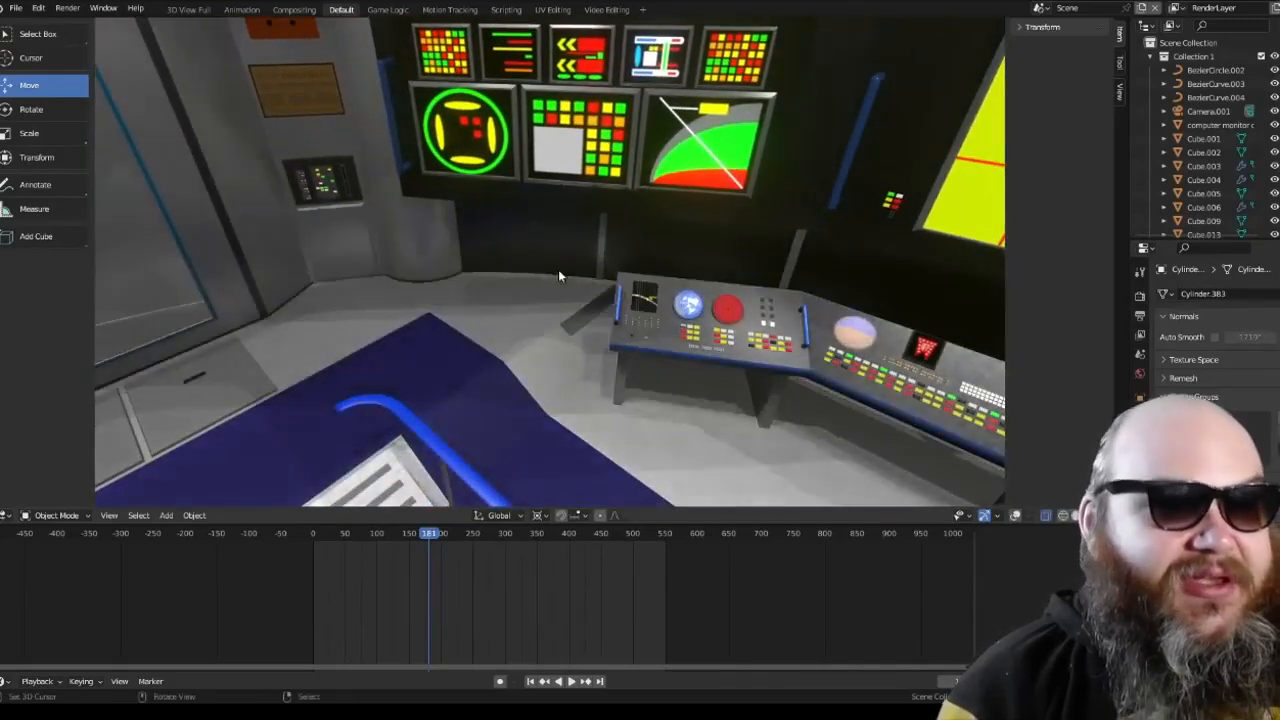
{"action": "middle_click_drag", "start_coordinate": [600, 320], "coordinate": [470, 330]}
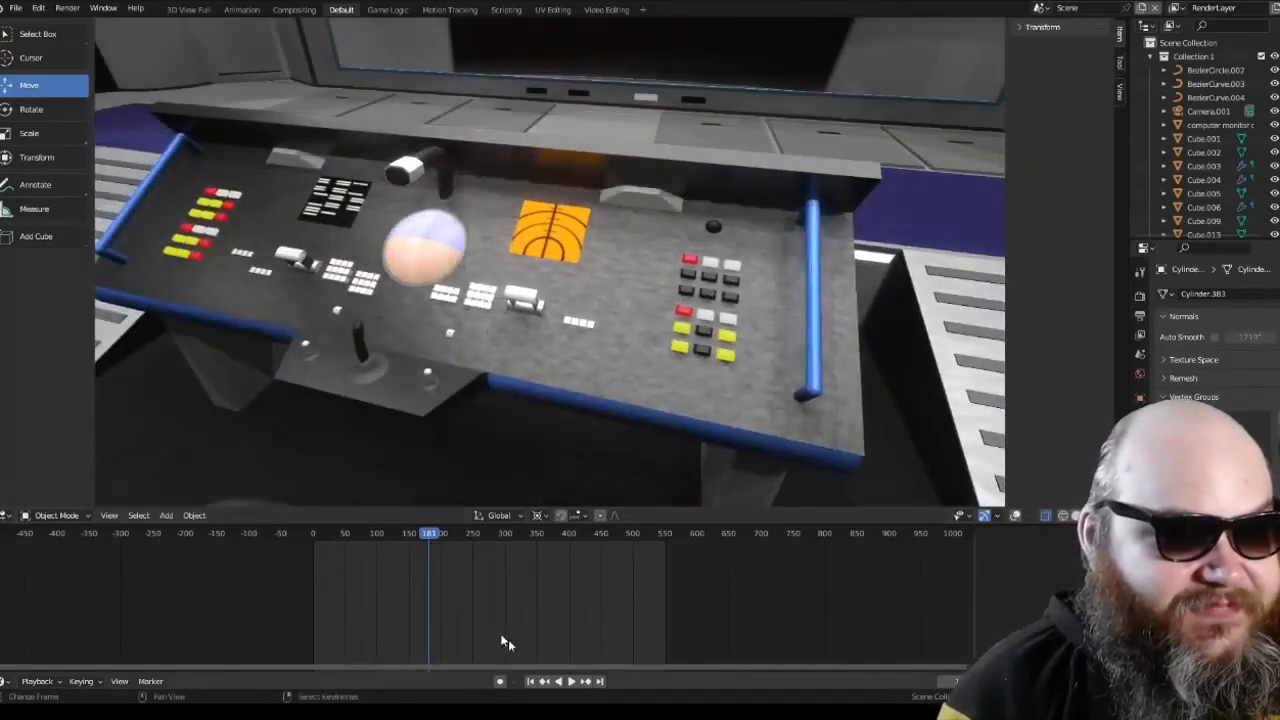
Step: Play the animation and inspect the helm console's blinking buttons, dome display and joystick from close range
{"action": "left_click", "coordinate": [572, 683]}
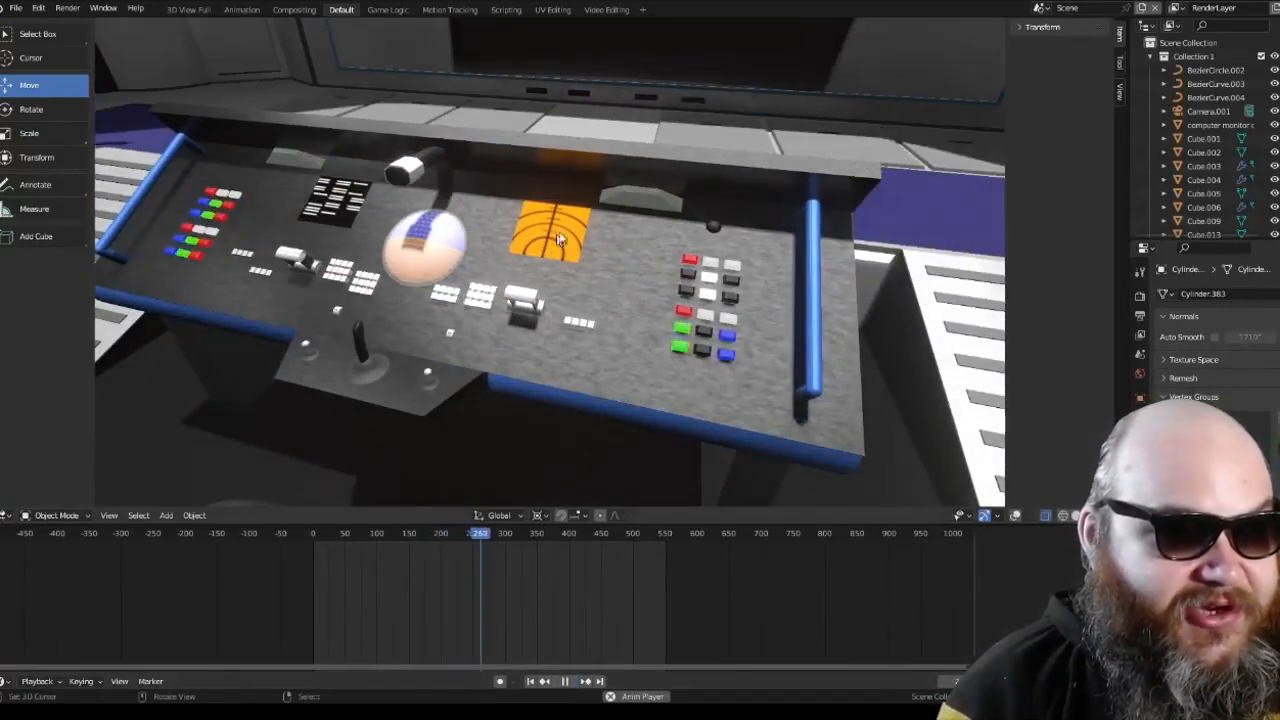
{"action": "middle_click_drag", "start_coordinate": [388, 299], "coordinate": [474, 300], "text": "shift"}
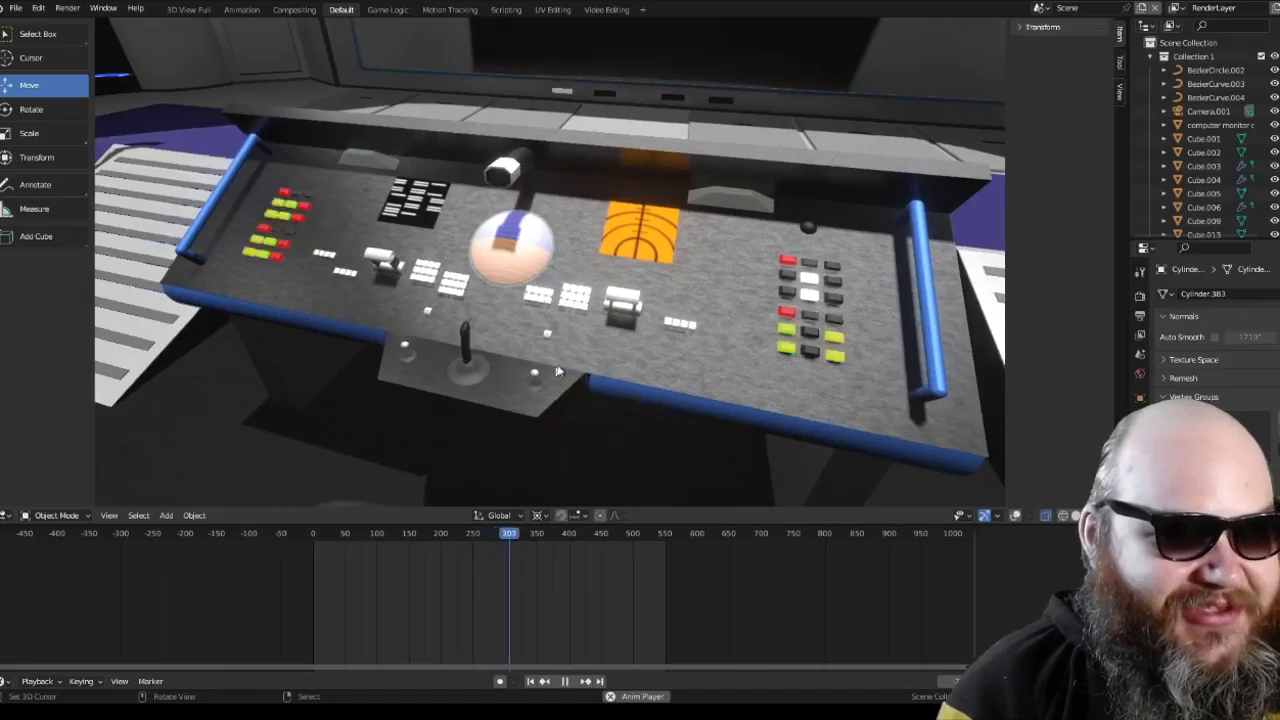
{"action": "mouse_move", "coordinate": [558, 371]}
{"action": "middle_mouse_down"}
{"action": "mouse_move", "coordinate": [583, 345]}
{"action": "mouse_move", "coordinate": [606, 346]}
{"action": "mouse_move", "coordinate": [591, 343]}
{"action": "mouse_move", "coordinate": [628, 365]}
{"action": "mouse_move", "coordinate": [551, 363]}
{"action": "middle_mouse_up"}
{"action": "scroll", "coordinate": [606, 346], "scroll_direction": "down", "scroll_amount": 2}
{"action": "scroll", "coordinate": [606, 346], "scroll_direction": "up", "scroll_amount": 2}
{"action": "scroll", "coordinate": [591, 343], "scroll_direction": "up", "scroll_amount": 2}
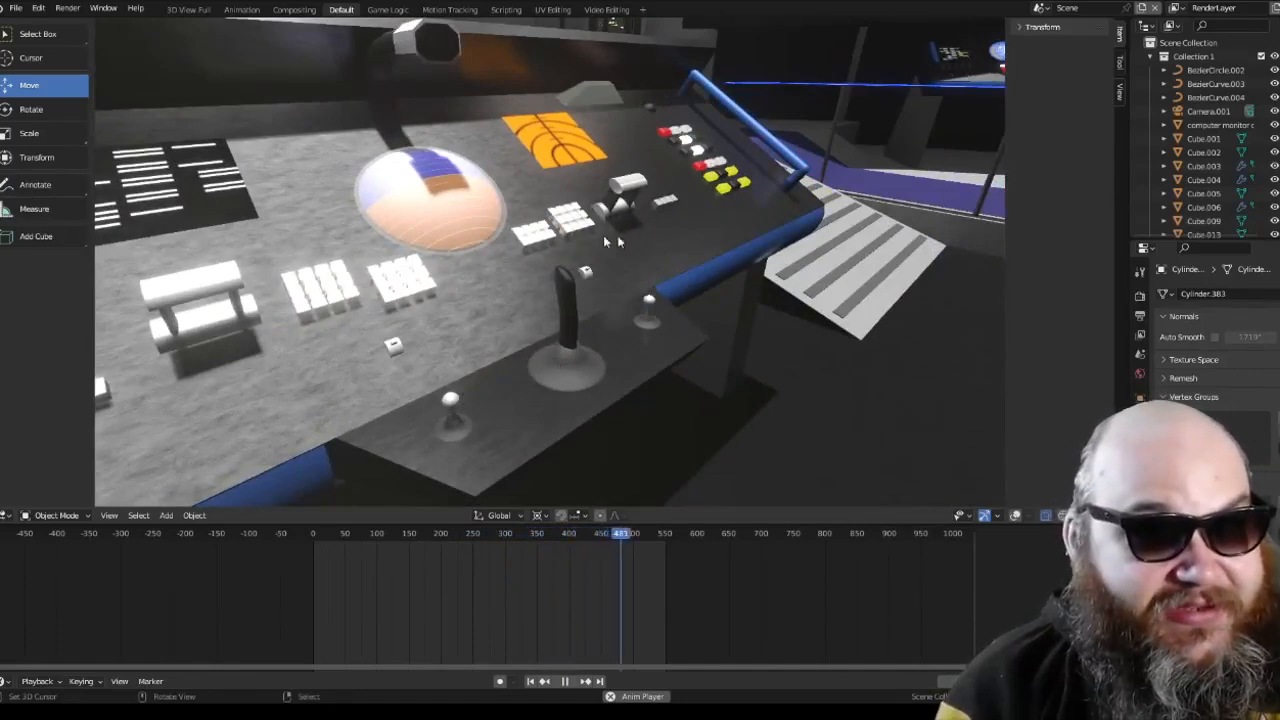
Step: Look over the helm console from the other side, stop the playback, and return to the camera view of the bridge
{"action": "middle_click_drag", "start_coordinate": [605, 240], "coordinate": [722, 62]}
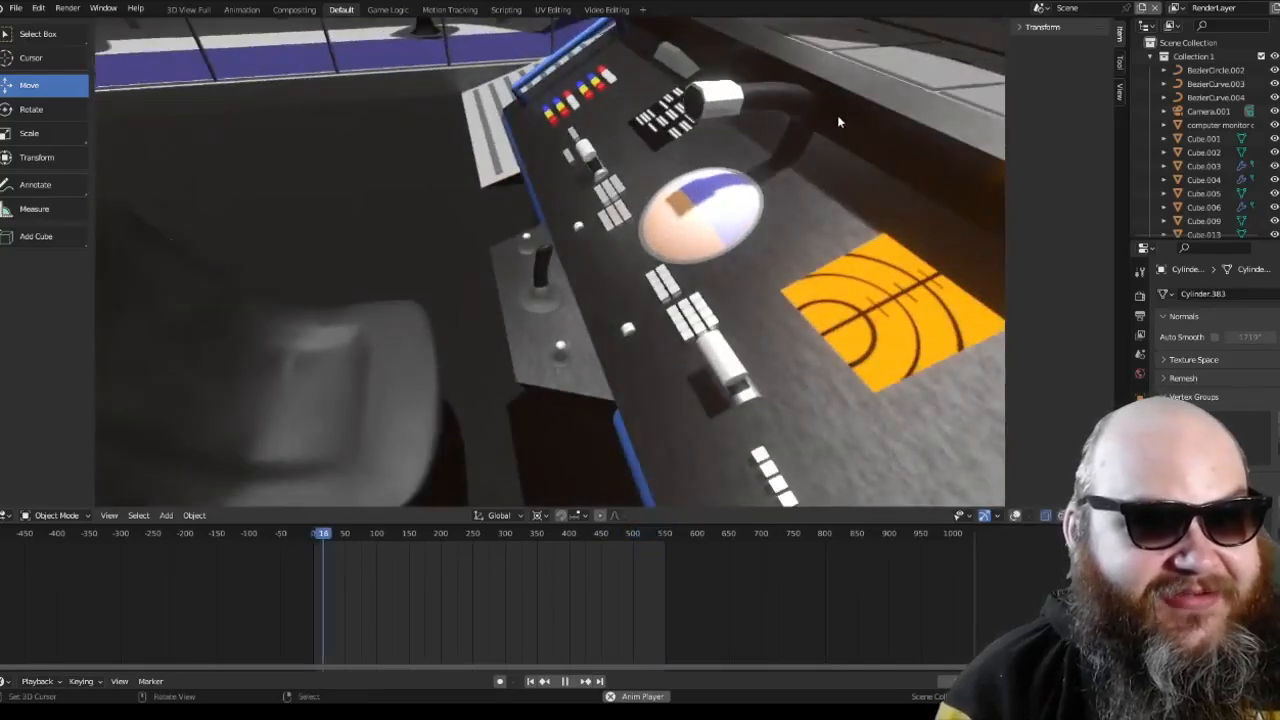
{"action": "middle_click_drag", "start_coordinate": [838, 121], "coordinate": [606, 240], "text": "shift"}
{"action": "scroll", "coordinate": [594, 160], "scroll_direction": "down", "scroll_amount": 8}
{"action": "scroll", "coordinate": [590, 168], "scroll_direction": "down", "scroll_amount": 4}
{"action": "scroll", "coordinate": [517, 208], "scroll_direction": "up", "scroll_amount": 4}
{"action": "left_click", "coordinate": [568, 683]}
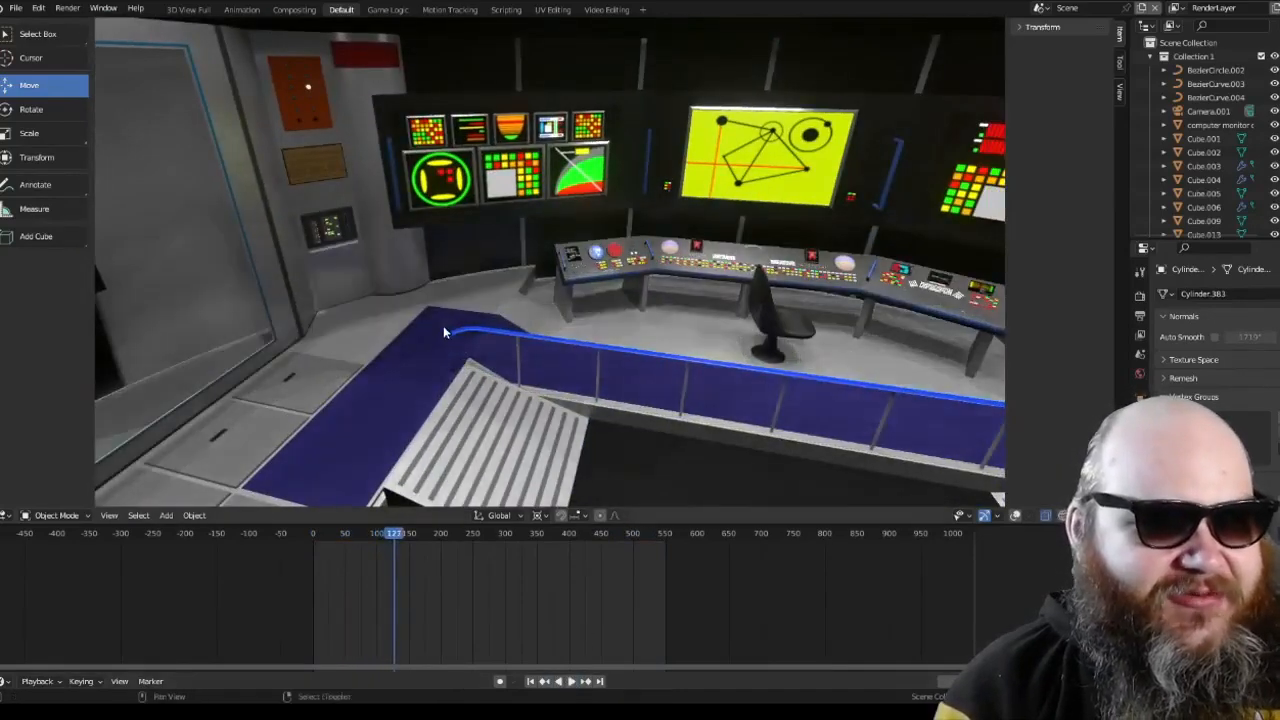
{"action": "key", "text": "KP_0"}
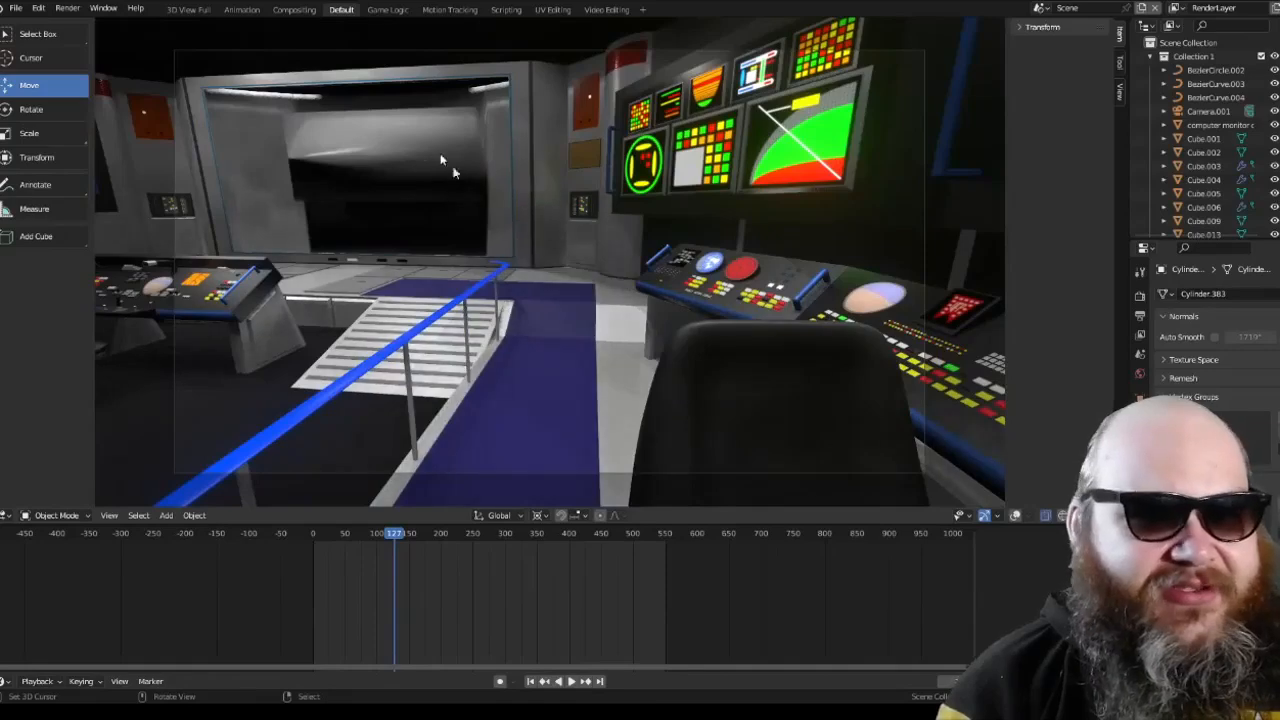
Step: Compare the main viewscreen in the RenderLayer and RenderLayer_001 view layers, ending on RenderLayer
{"action": "left_click", "coordinate": [1176, 8]}
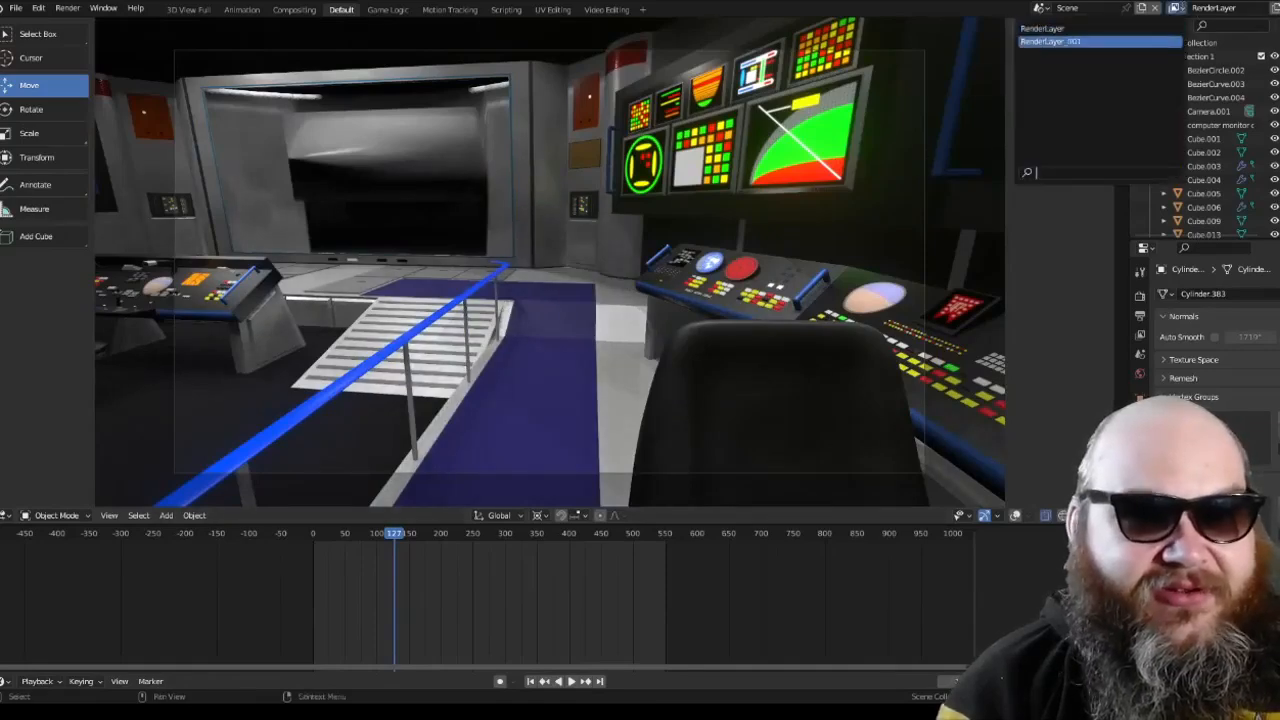
{"action": "left_click", "coordinate": [1153, 40]}
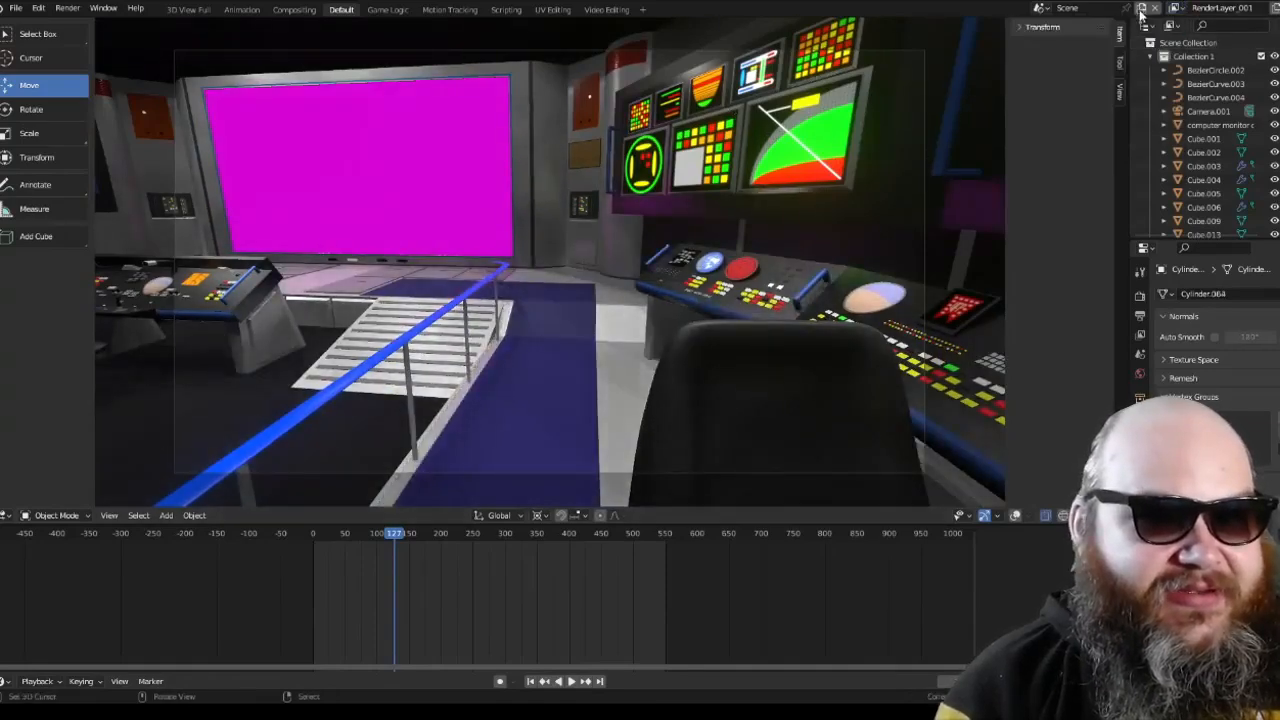
{"action": "left_click", "coordinate": [1176, 8]}
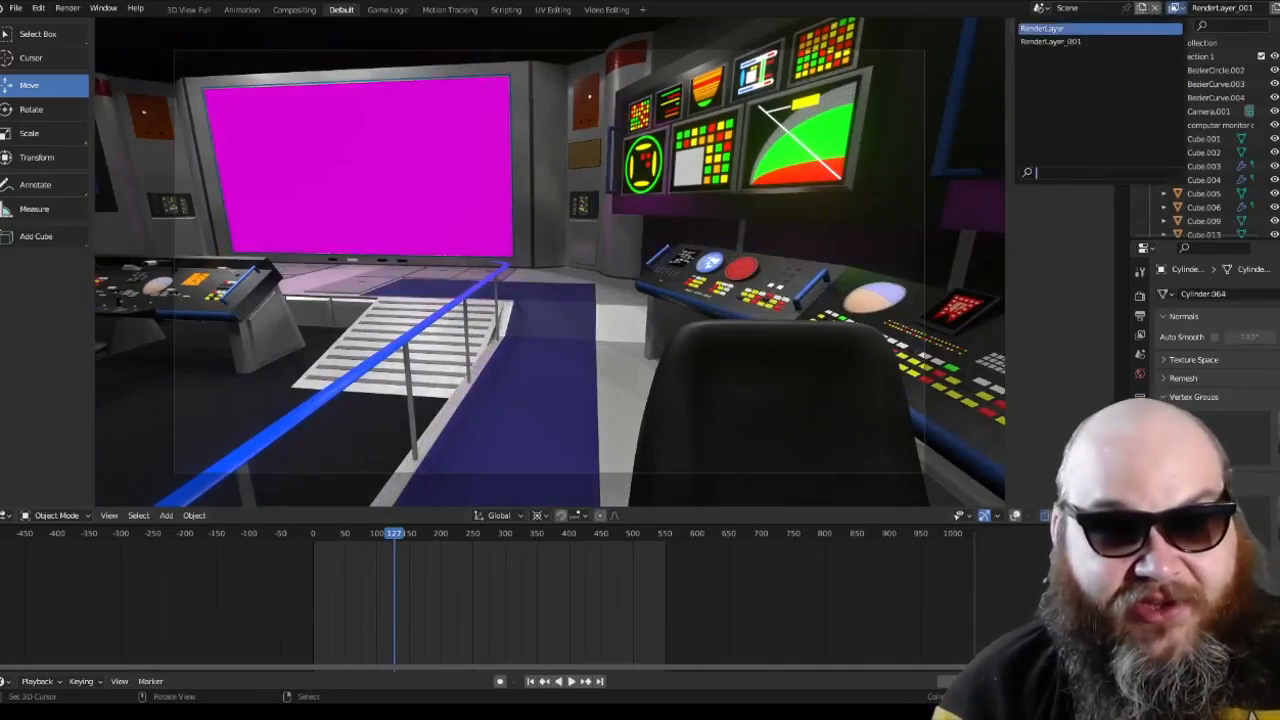
{"action": "left_click", "coordinate": [1150, 29]}
{"action": "left_click", "coordinate": [1176, 8]}
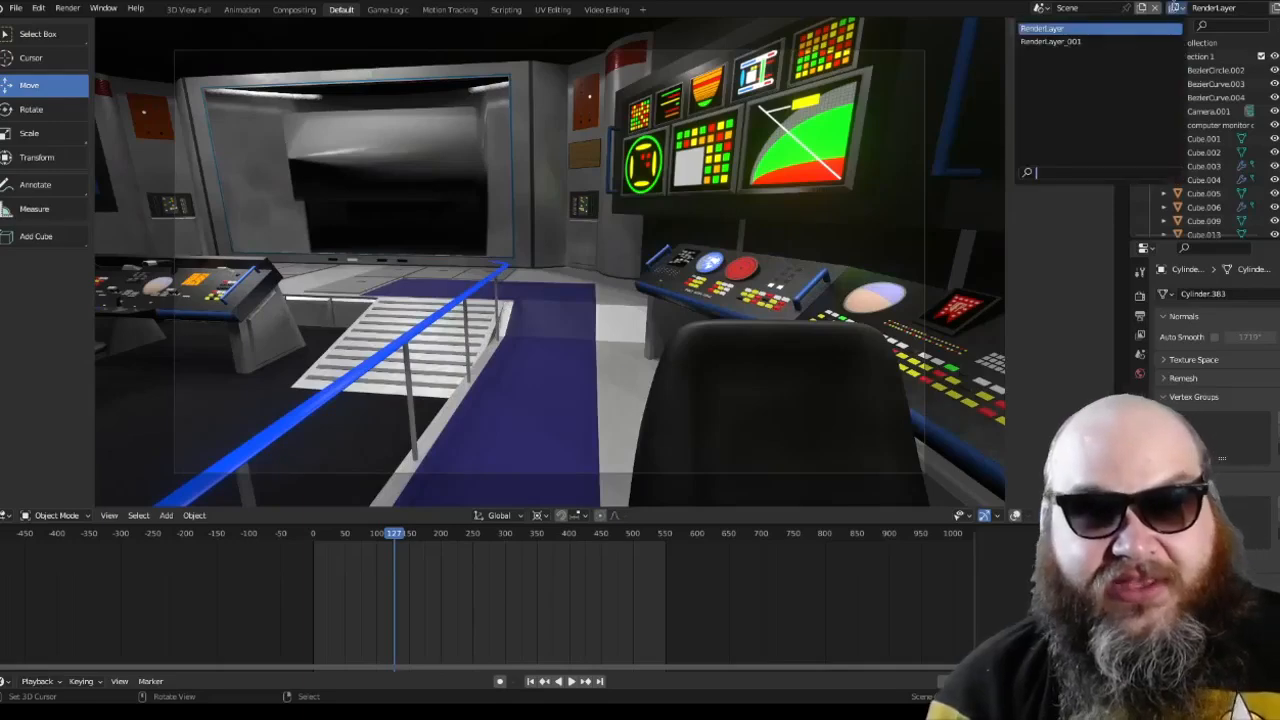
{"action": "left_click", "coordinate": [1050, 41]}
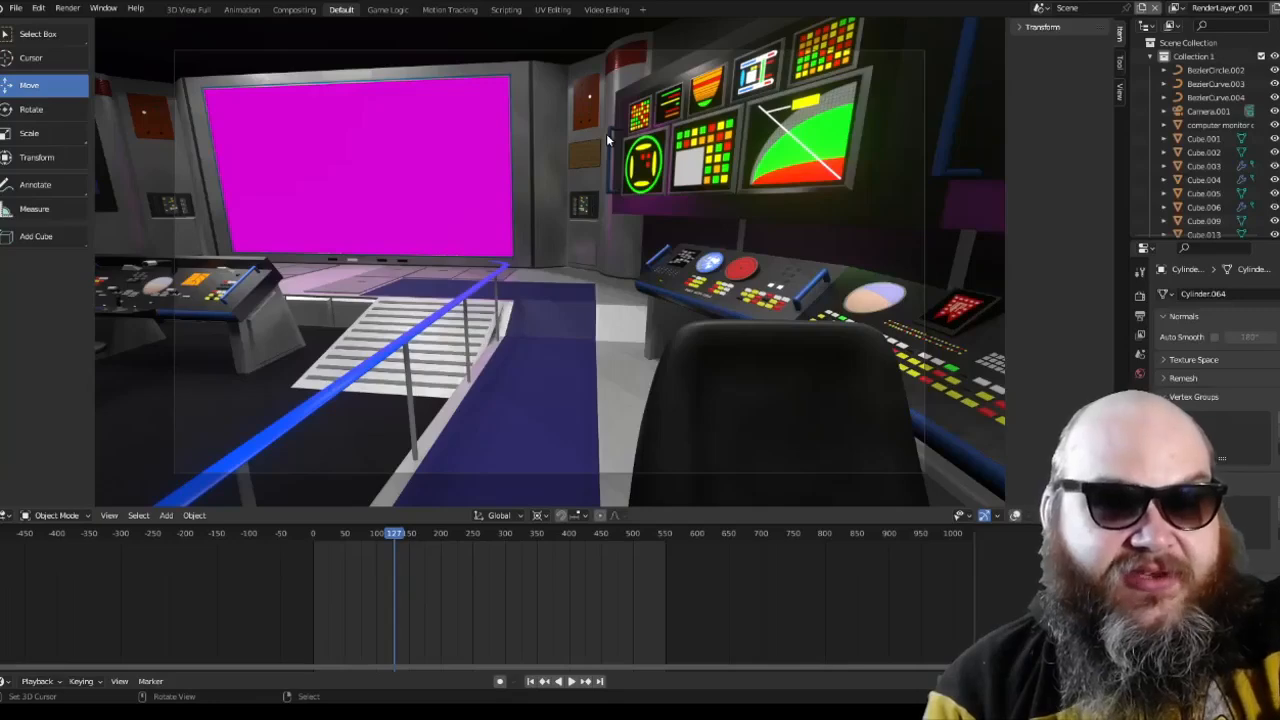
{"action": "left_click", "coordinate": [1175, 10]}
{"action": "left_click", "coordinate": [1110, 52]}
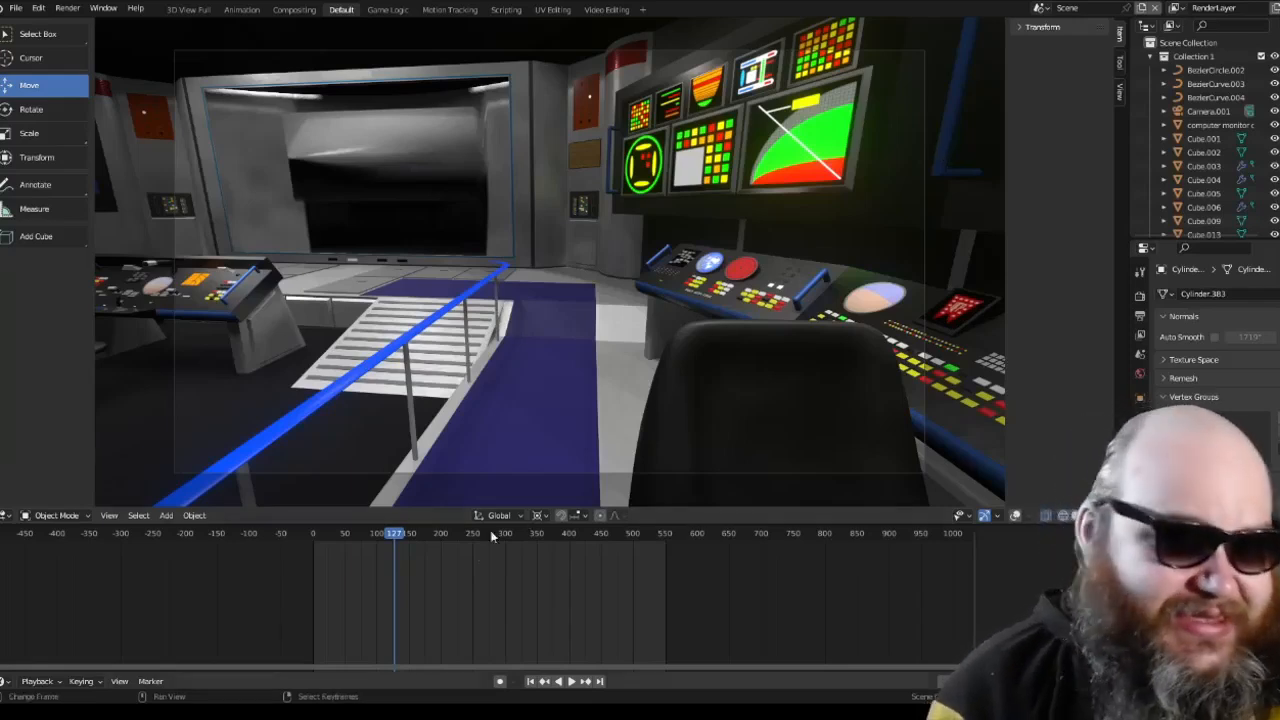
Step: Move the animation to frame 292 and leave the camera view
{"action": "left_click", "coordinate": [5, 681]}
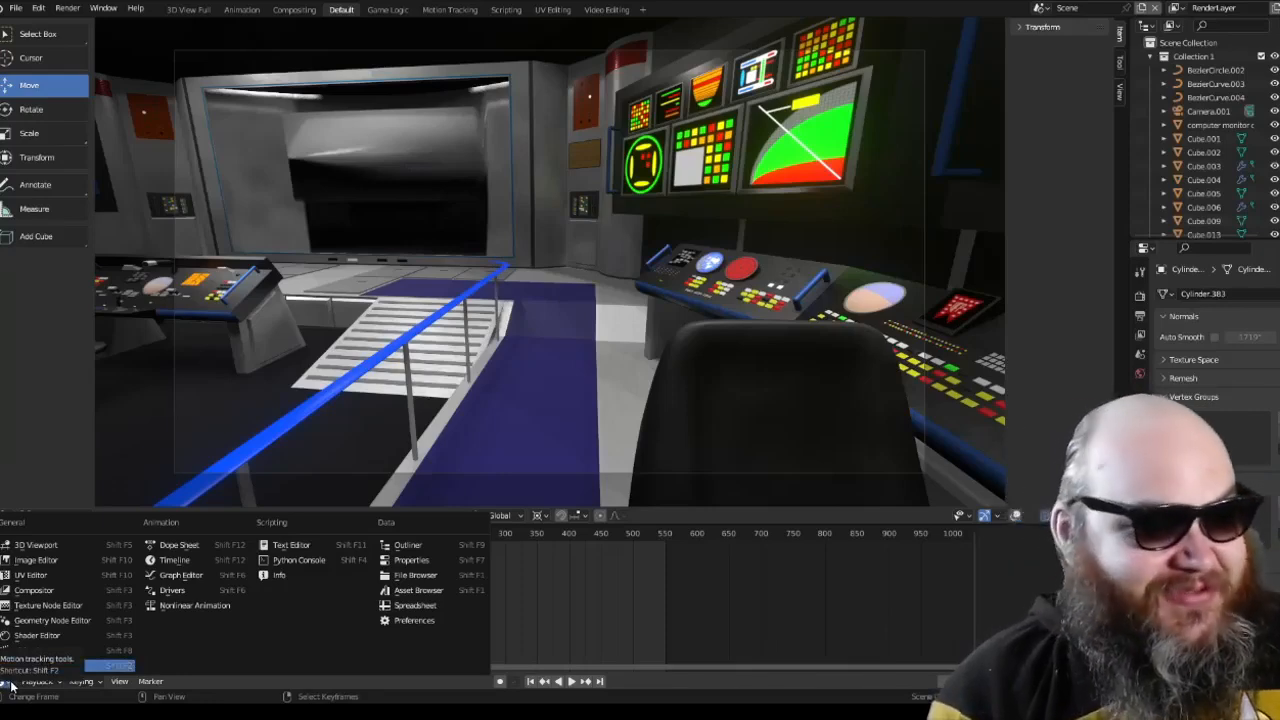
{"action": "left_click", "coordinate": [500, 588]}
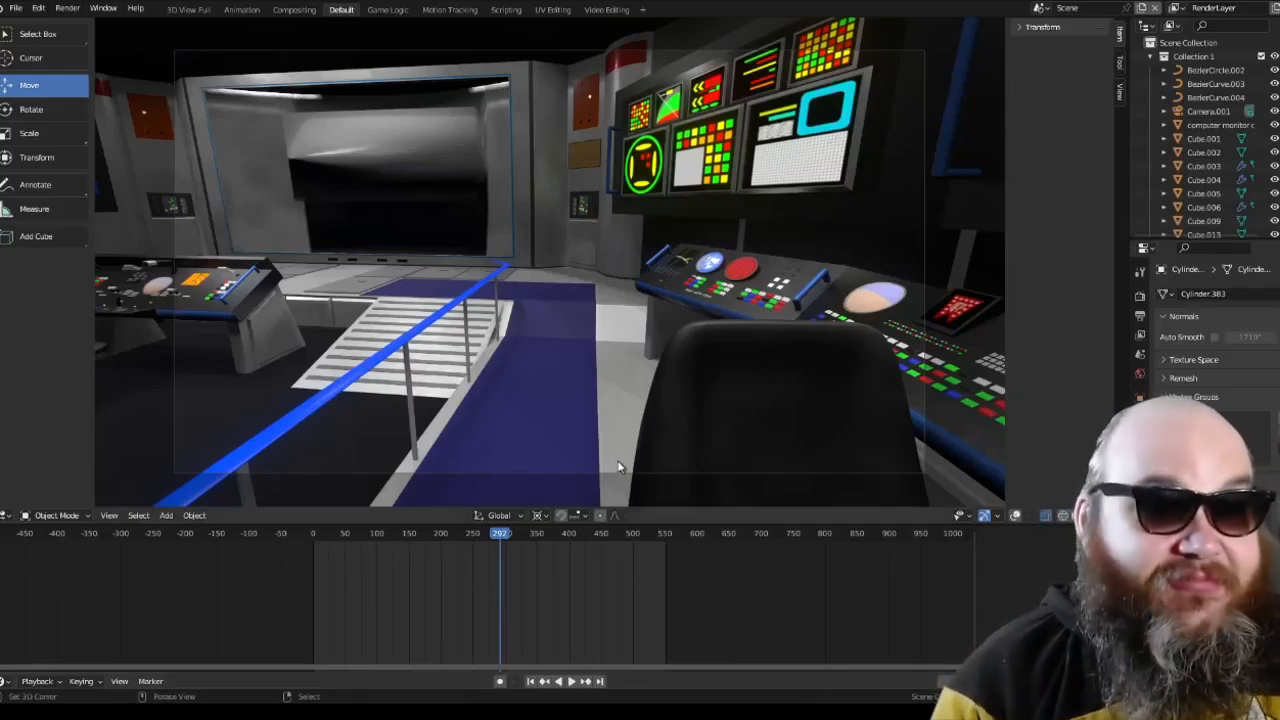
{"action": "key", "text": "KP_0"}
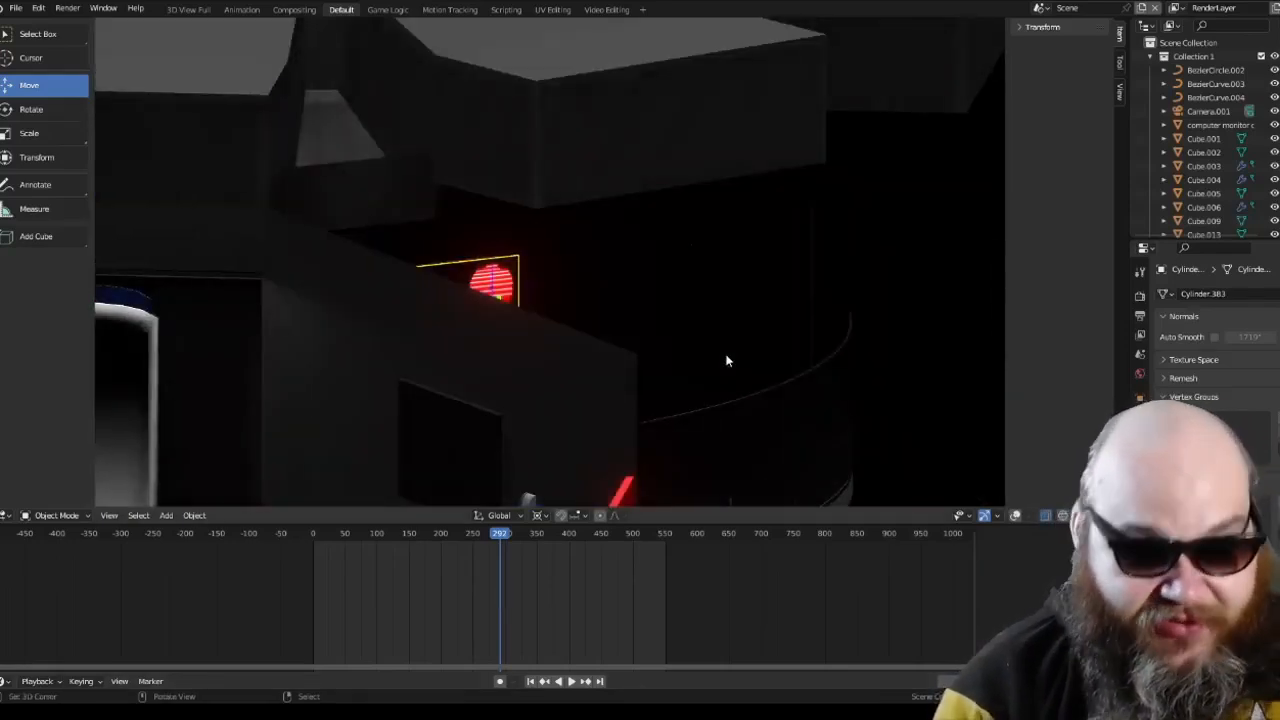
{"action": "key", "text": "KP_0"}
Step: Examine the side station's console panel up close, with its round blue and red displays and rows of colored buttons
{"action": "middle_click_drag", "start_coordinate": [726, 355], "coordinate": [440, 270]}
{"action": "scroll", "coordinate": [537, 367], "scroll_direction": "down", "scroll_amount": 2}
{"action": "middle_click_drag", "start_coordinate": [514, 323], "coordinate": [664, 378]}
{"action": "scroll", "coordinate": [548, 373], "scroll_direction": "down", "scroll_amount": 2}
{"action": "scroll", "coordinate": [552, 374], "scroll_direction": "up", "scroll_amount": 5}
{"action": "middle_click_drag", "start_coordinate": [552, 374], "coordinate": [640, 302], "text": "shift"}
{"action": "scroll", "coordinate": [647, 338], "scroll_direction": "up", "scroll_amount": 3}
{"action": "middle_click_drag", "start_coordinate": [489, 223], "coordinate": [602, 230], "text": "shift"}
{"action": "scroll", "coordinate": [671, 216], "scroll_direction": "up", "scroll_amount": 3}
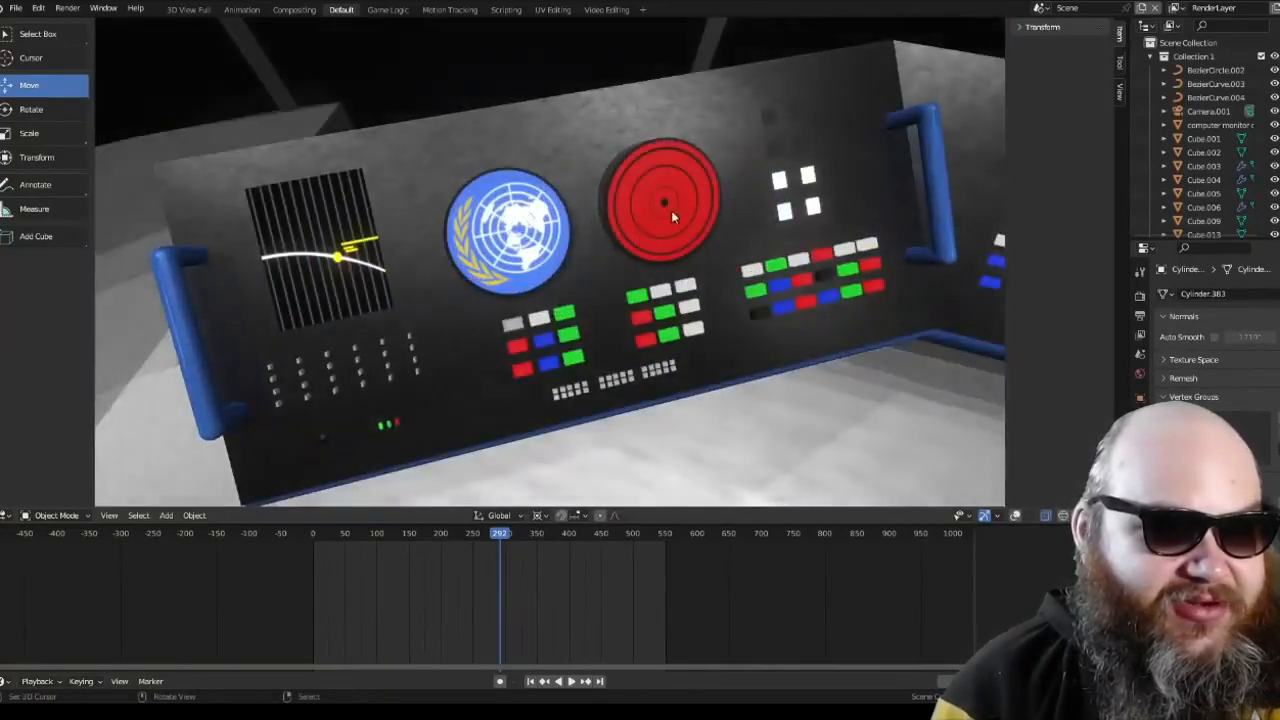
Step: Select all objects to show their keyframes in the timeline, and scrub the animation to frame 191
{"action": "right_click", "coordinate": [507, 239]}
{"action": "scroll", "coordinate": [527, 257], "scroll_direction": "down", "scroll_amount": 4}
{"action": "mouse_move", "coordinate": [578, 300]}
{"action": "middle_mouse_down"}
{"action": "mouse_move", "coordinate": [542, 218]}
{"action": "mouse_move", "coordinate": [566, 316]}
{"action": "middle_mouse_up"}
{"action": "key", "text": "a"}
{"action": "left_click_drag", "start_coordinate": [451, 563], "coordinate": [481, 600]}
{"action": "scroll", "coordinate": [724, 233], "scroll_direction": "down", "scroll_amount": 3}
{"action": "middle_click_drag", "start_coordinate": [702, 270], "coordinate": [412, 370], "text": "shift"}
{"action": "left_click_drag", "start_coordinate": [524, 631], "coordinate": [436, 604]}
Step: Examine the orange starship diagram on the wall, the blue conference room door and the nearby wall panel
{"action": "middle_click_drag", "start_coordinate": [449, 386], "coordinate": [666, 314]}
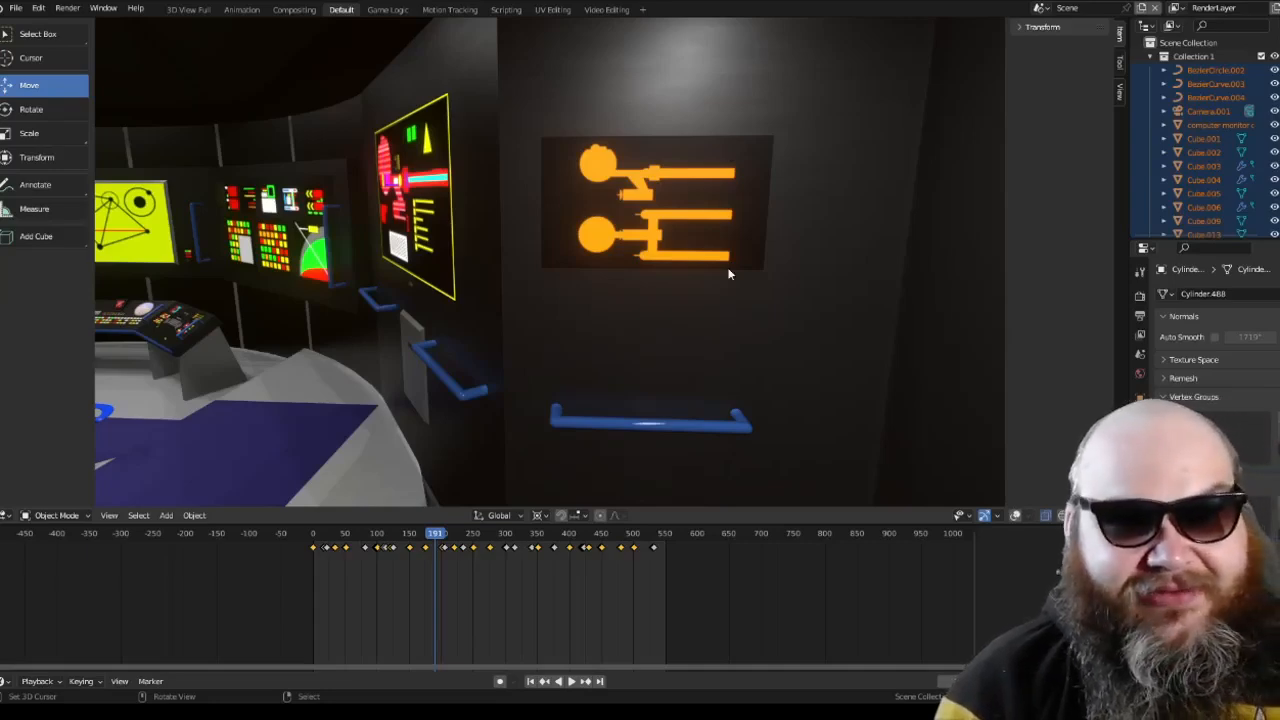
{"action": "scroll", "coordinate": [660, 297], "scroll_direction": "up", "scroll_amount": 2}
{"action": "scroll", "coordinate": [663, 296], "scroll_direction": "down", "scroll_amount": 1}
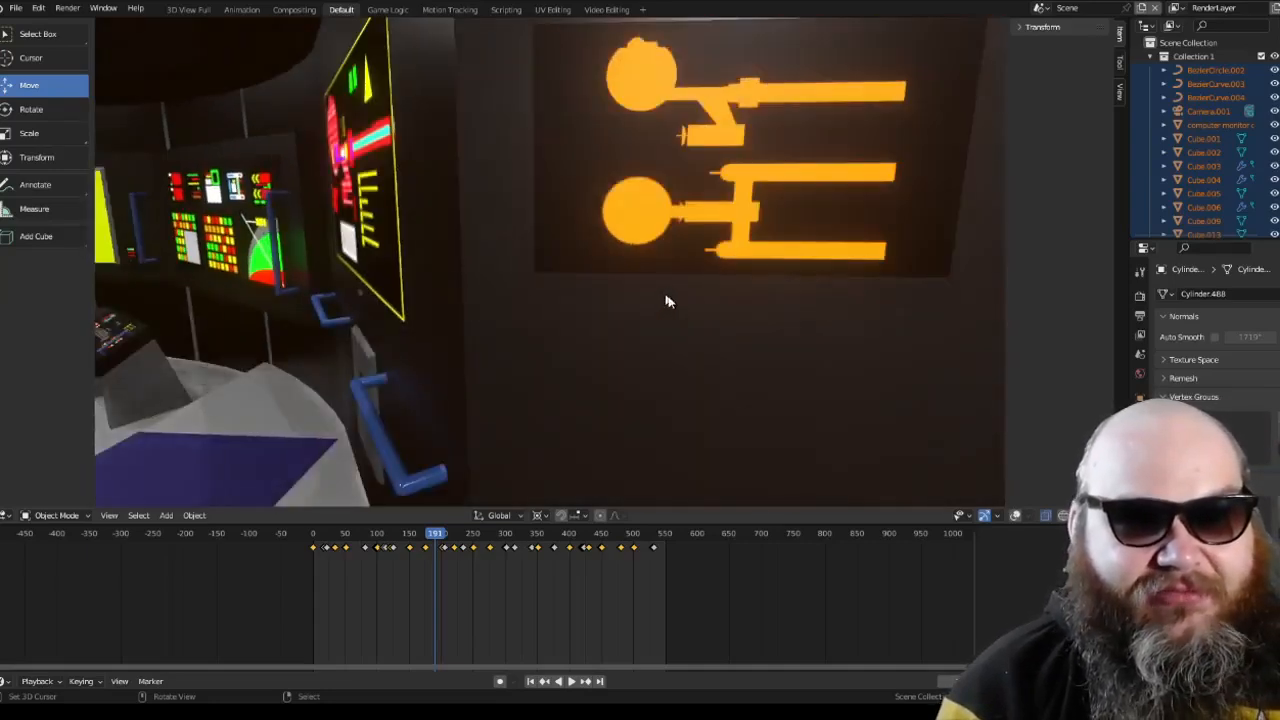
{"action": "middle_click_drag", "start_coordinate": [668, 297], "coordinate": [555, 288]}
{"action": "scroll", "coordinate": [678, 313], "scroll_direction": "down", "scroll_amount": 3}
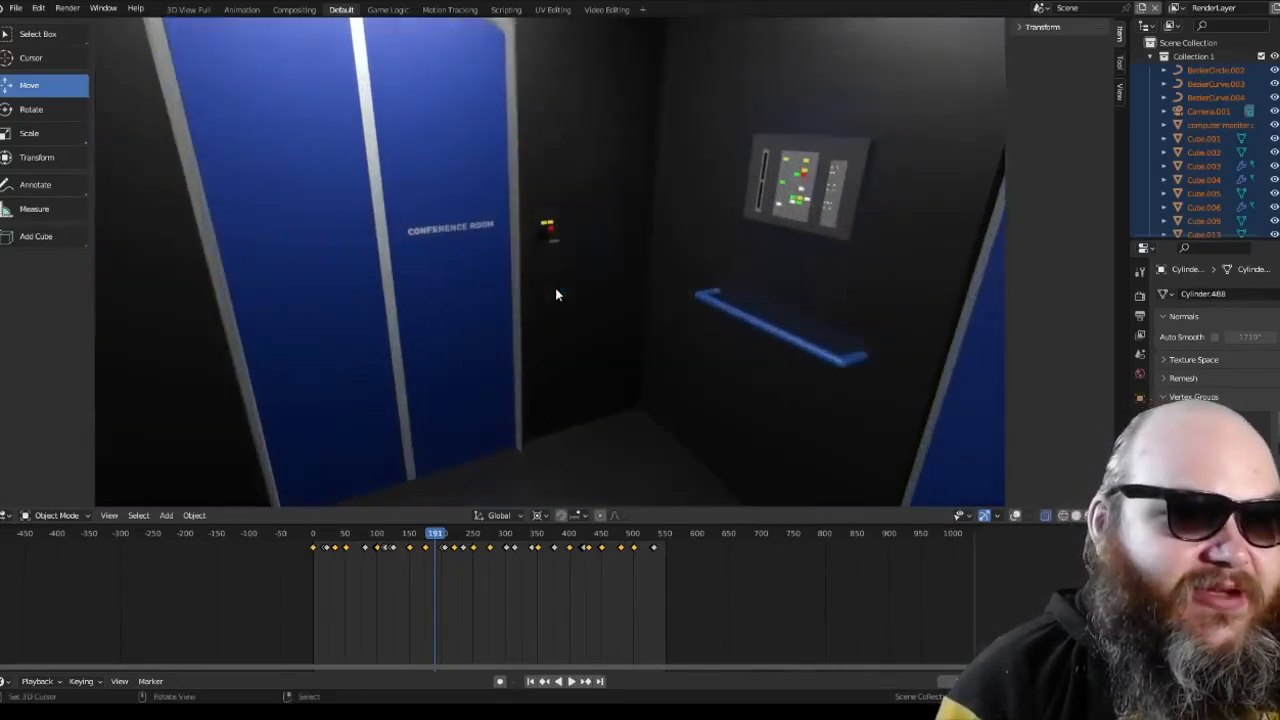
{"action": "middle_click_drag", "start_coordinate": [547, 229], "coordinate": [822, 340]}
{"action": "middle_click_drag", "start_coordinate": [828, 218], "coordinate": [700, 185]}
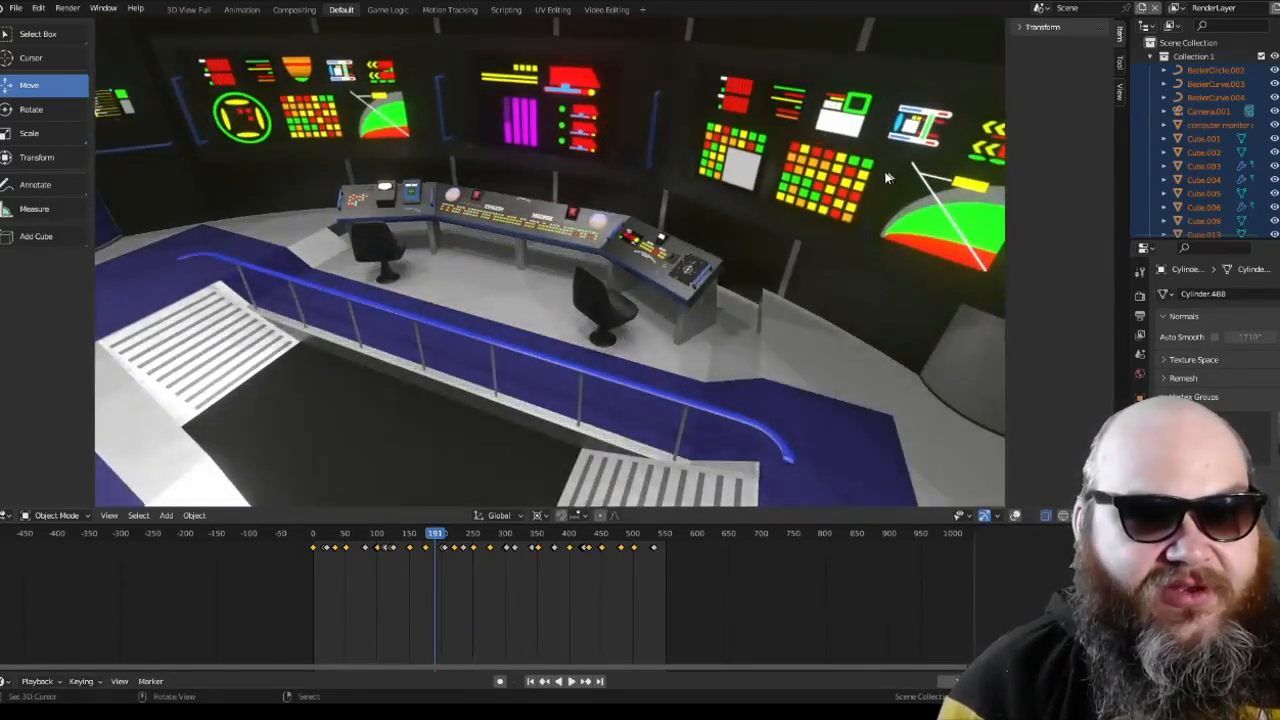
Step: Select the captain's chair's wooden armrest and show its material nodes in an enlarged Shader Editor
{"action": "middle_click_drag", "start_coordinate": [886, 177], "coordinate": [646, 337]}
{"action": "left_click", "coordinate": [644, 330]}
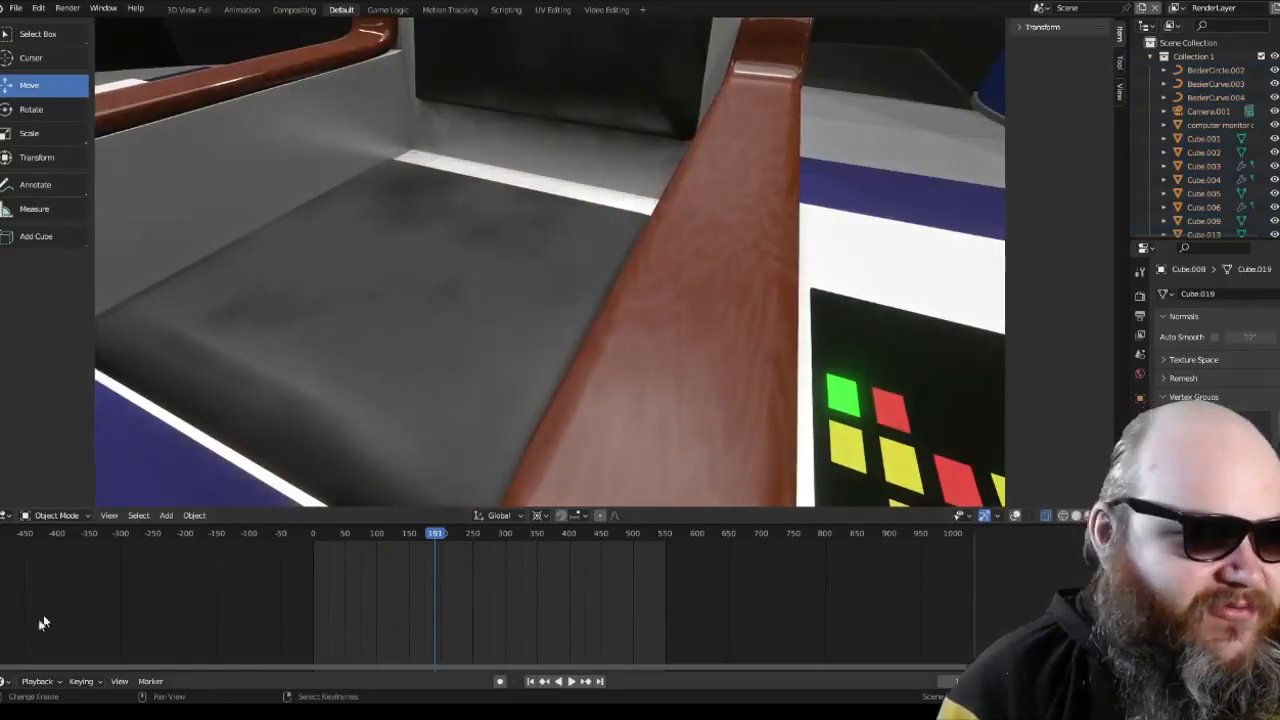
{"action": "left_click", "coordinate": [4, 681]}
{"action": "left_click", "coordinate": [58, 638]}
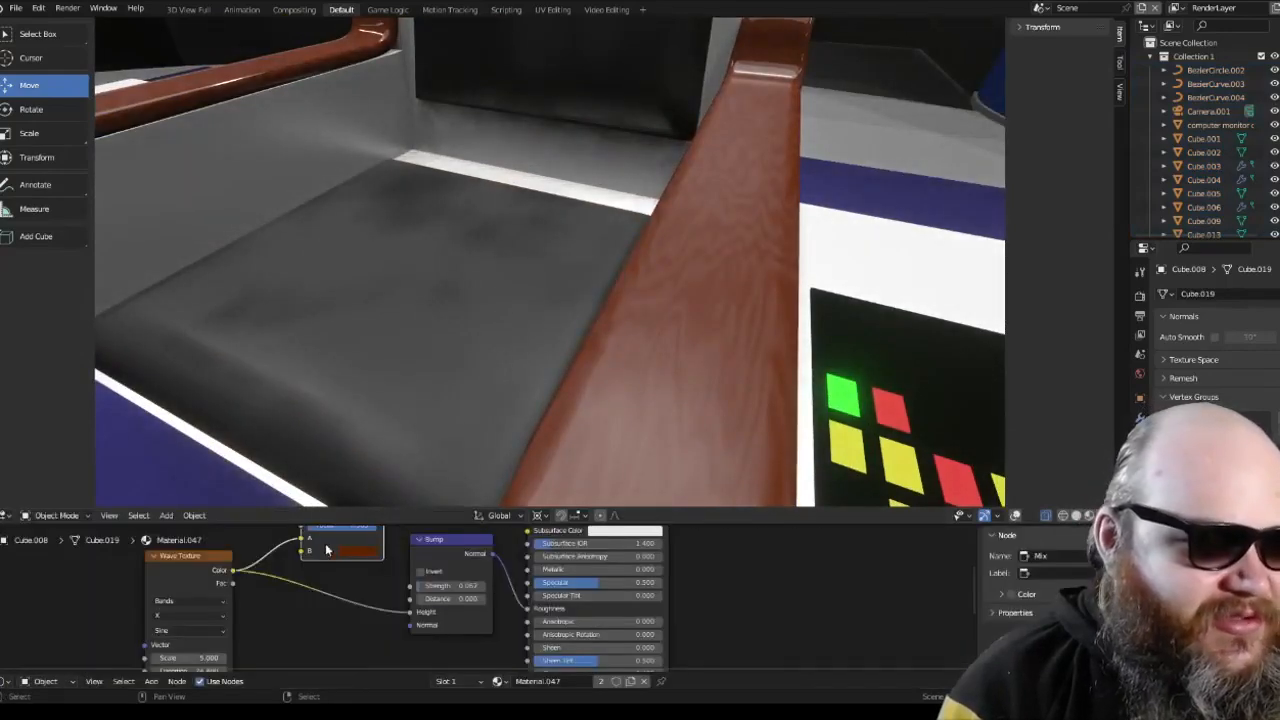
{"action": "left_click_drag", "start_coordinate": [350, 522], "coordinate": [358, 414]}
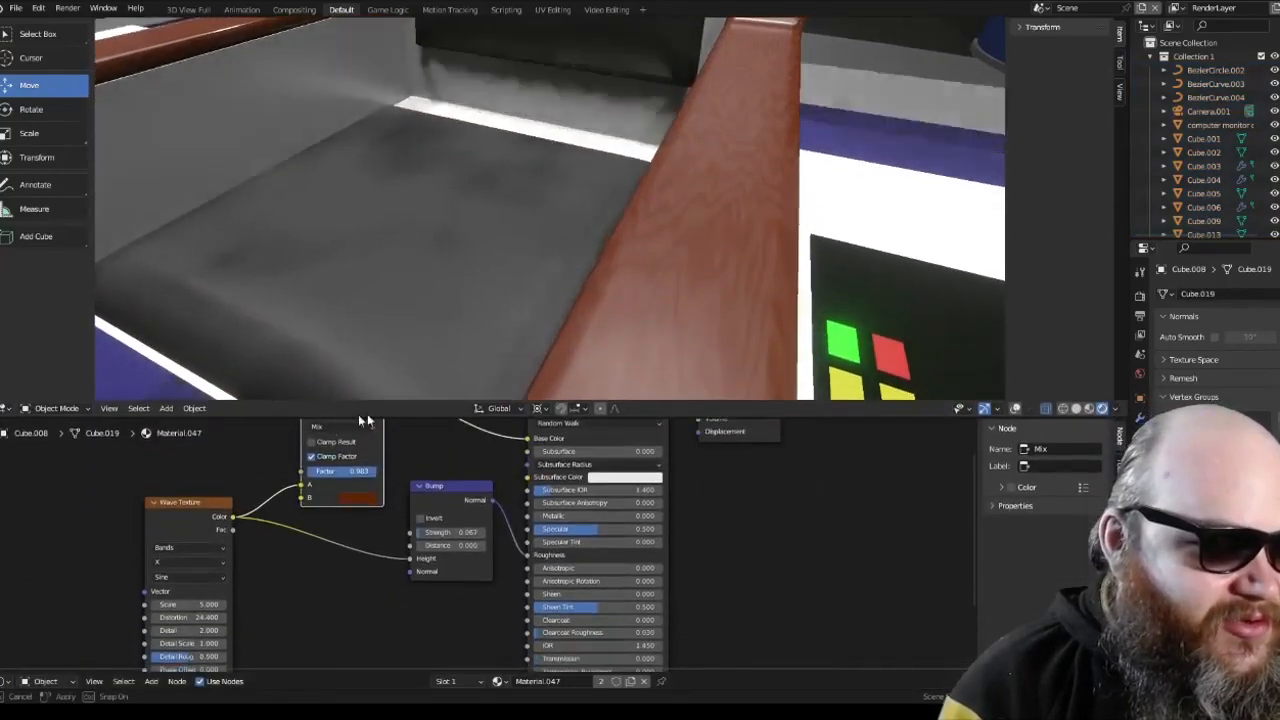
Step: Reposition the armrest material's Wave Texture, Mix and Bump nodes to make their connections easier to follow
{"action": "left_click", "coordinate": [197, 505]}
{"action": "left_click_drag", "start_coordinate": [197, 505], "coordinate": [152, 506]}
{"action": "mouse_move", "coordinate": [244, 457]}
{"action": "middle_mouse_down"}
{"action": "mouse_move", "coordinate": [241, 494]}
{"action": "mouse_move", "coordinate": [263, 472]}
{"action": "middle_mouse_up"}
{"action": "left_click_drag", "start_coordinate": [306, 447], "coordinate": [304, 450]}
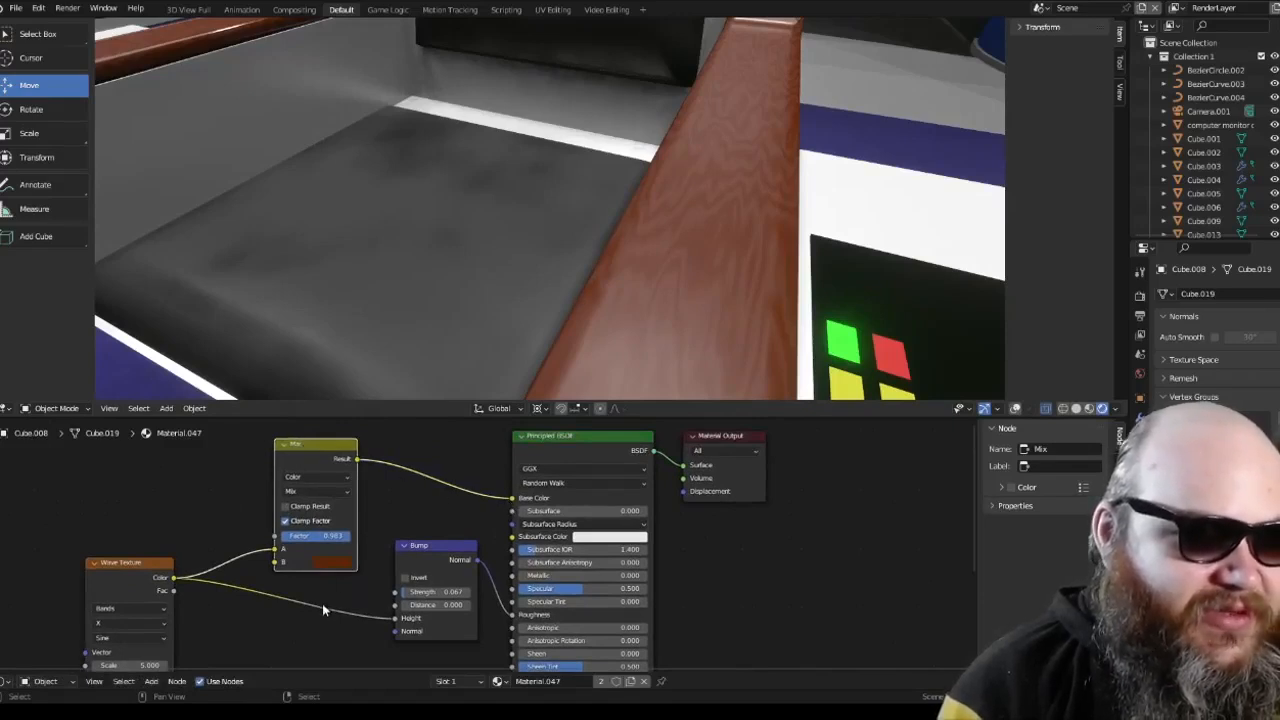
{"action": "middle_click_drag", "start_coordinate": [322, 608], "coordinate": [313, 562]}
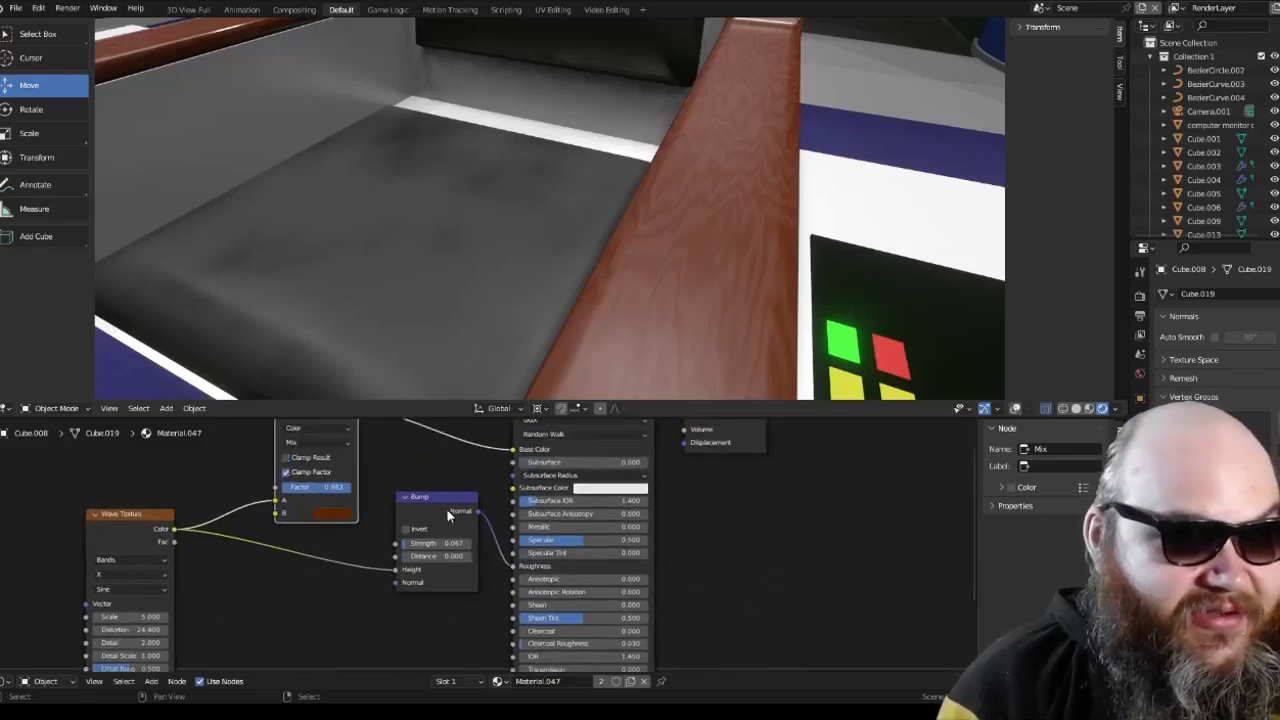
{"action": "left_click_drag", "start_coordinate": [448, 514], "coordinate": [445, 505]}
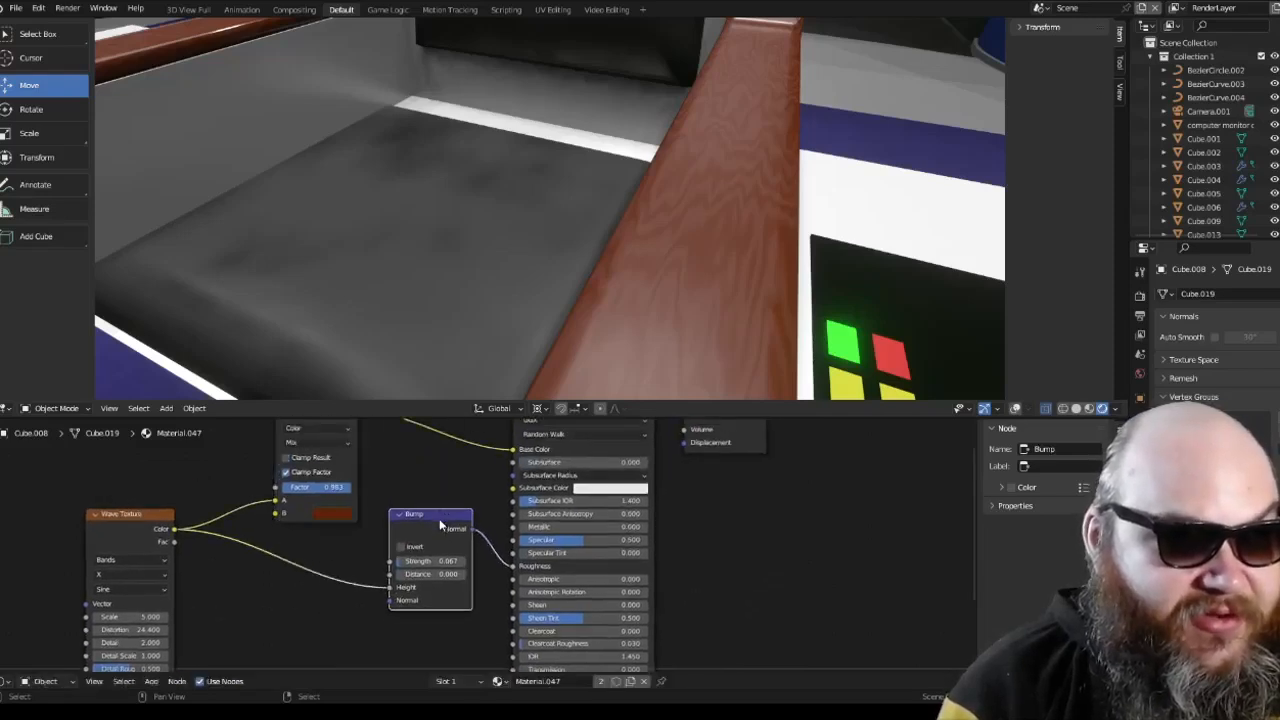
{"action": "middle_click_drag", "start_coordinate": [468, 478], "coordinate": [462, 520]}
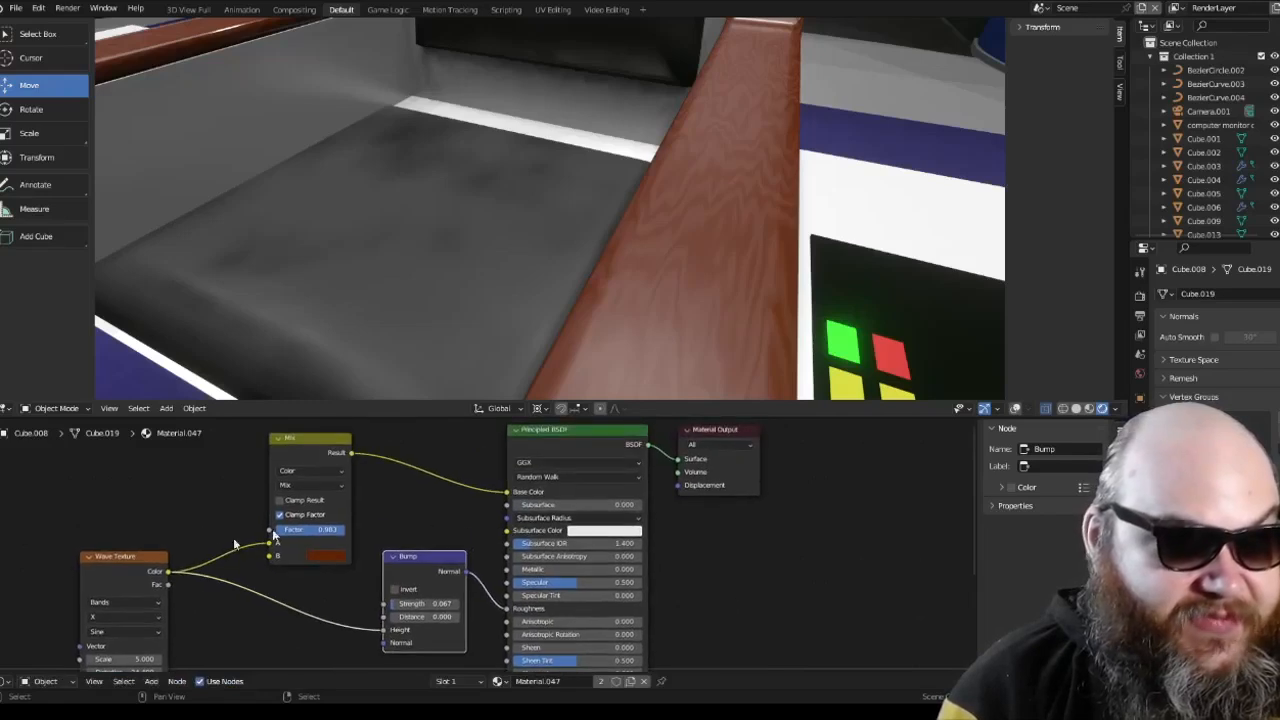
Step: Move the Wave Texture node closer to the Mix node and fit the armrest's node tree in view
{"action": "left_click_drag", "start_coordinate": [144, 558], "coordinate": [170, 505]}
{"action": "middle_click_drag", "start_coordinate": [322, 512], "coordinate": [371, 511]}
{"action": "scroll", "coordinate": [371, 511], "scroll_direction": "up", "scroll_amount": 1}
{"action": "scroll", "coordinate": [373, 515], "scroll_direction": "down", "scroll_amount": 1}
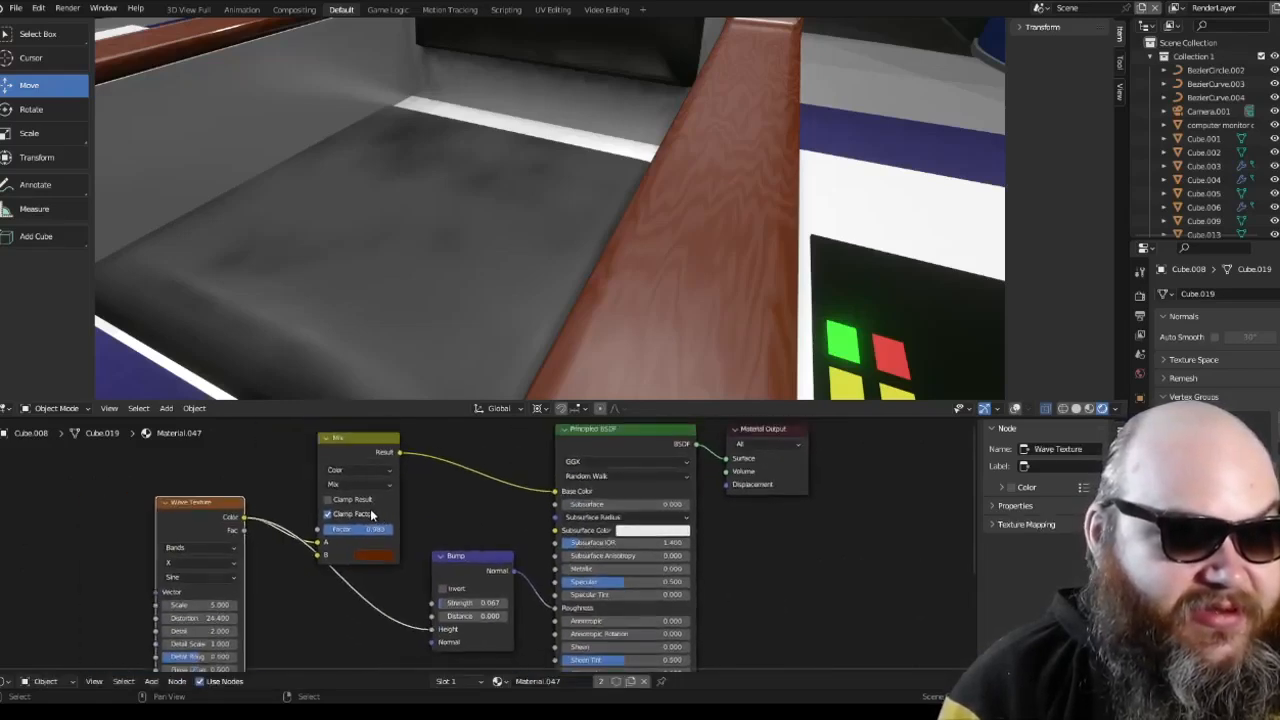
{"action": "scroll", "coordinate": [419, 580], "scroll_direction": "down", "scroll_amount": 1}
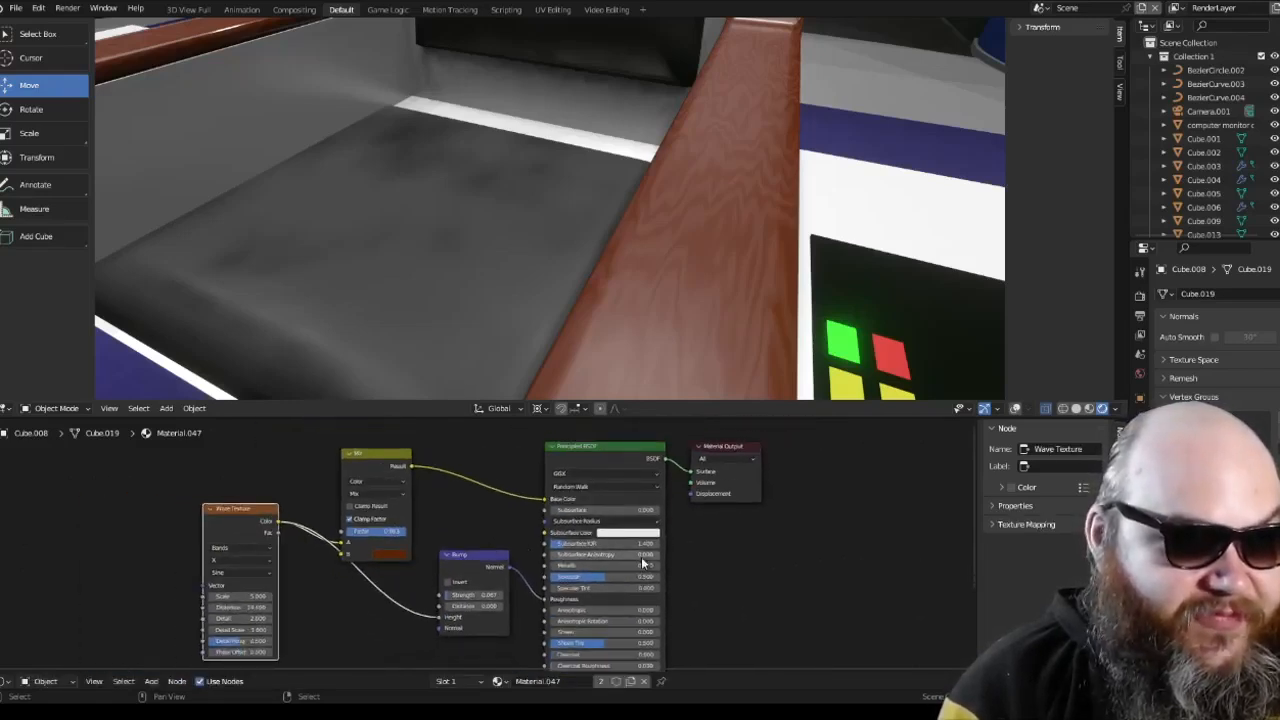
{"action": "middle_click_drag", "start_coordinate": [650, 556], "coordinate": [549, 556]}
Step: Switch the viewport to Material Preview shading and bring the captain's chair into view
{"action": "scroll", "coordinate": [714, 271], "scroll_direction": "down", "scroll_amount": 3}
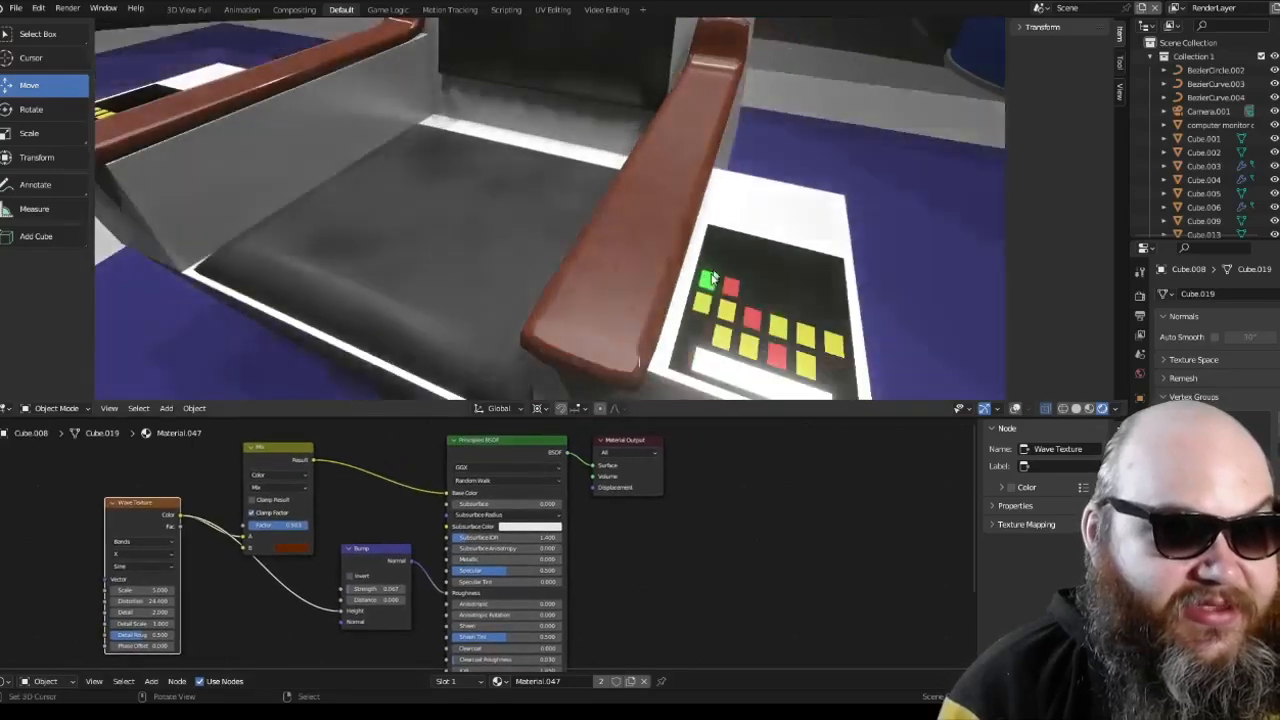
{"action": "middle_click_drag", "start_coordinate": [714, 271], "coordinate": [611, 217]}
{"action": "scroll", "coordinate": [611, 218], "scroll_direction": "down", "scroll_amount": 2}
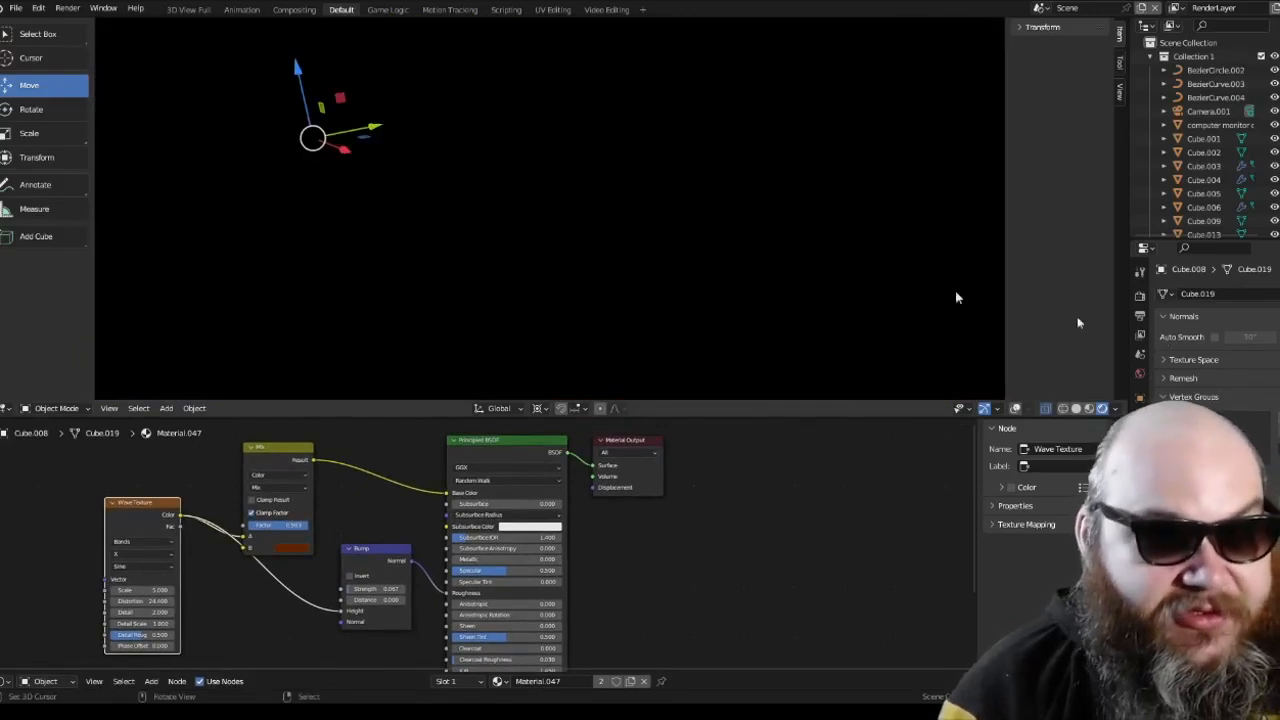
{"action": "left_click", "coordinate": [1089, 408]}
{"action": "scroll", "coordinate": [571, 217], "scroll_direction": "up", "scroll_amount": 4}
{"action": "mouse_move", "coordinate": [626, 266]}
{"action": "middle_mouse_down"}
{"action": "mouse_move", "coordinate": [779, 210]}
{"action": "mouse_move", "coordinate": [706, 245]}
{"action": "mouse_move", "coordinate": [709, 231]}
{"action": "mouse_move", "coordinate": [749, 223]}
{"action": "mouse_move", "coordinate": [857, 243]}
{"action": "mouse_move", "coordinate": [773, 268]}
{"action": "mouse_move", "coordinate": [634, 271]}
{"action": "mouse_move", "coordinate": [751, 280]}
{"action": "mouse_move", "coordinate": [620, 302]}
{"action": "mouse_move", "coordinate": [665, 296]}
{"action": "mouse_move", "coordinate": [647, 271]}
{"action": "mouse_move", "coordinate": [614, 283]}
{"action": "mouse_move", "coordinate": [671, 333]}
{"action": "mouse_move", "coordinate": [711, 241]}
{"action": "mouse_move", "coordinate": [631, 285]}
{"action": "mouse_move", "coordinate": [628, 303]}
{"action": "middle_mouse_up"}
{"action": "key", "text": "KP_Divide"}
{"action": "scroll", "coordinate": [644, 270], "scroll_direction": "down", "scroll_amount": 3}
{"action": "scroll", "coordinate": [671, 333], "scroll_direction": "up", "scroll_amount": 4}
{"action": "scroll", "coordinate": [627, 302], "scroll_direction": "down", "scroll_amount": 4}
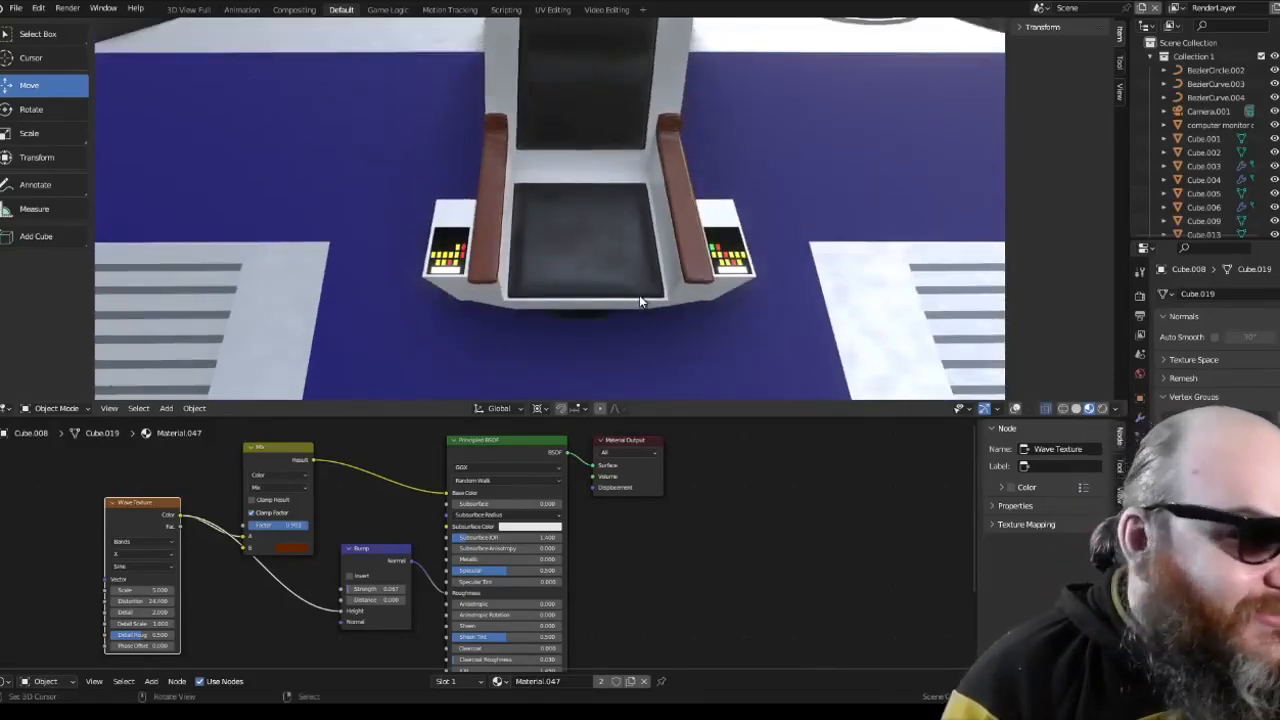
Step: Inspect the captain's chair's seat cushion up close, and view the whole chair in Rendered shading again
{"action": "scroll", "coordinate": [684, 291], "scroll_direction": "down", "scroll_amount": 3}
{"action": "middle_click_drag", "start_coordinate": [684, 291], "coordinate": [667, 267]}
{"action": "scroll", "coordinate": [606, 266], "scroll_direction": "up", "scroll_amount": 3}
{"action": "scroll", "coordinate": [692, 291], "scroll_direction": "up", "scroll_amount": 5}
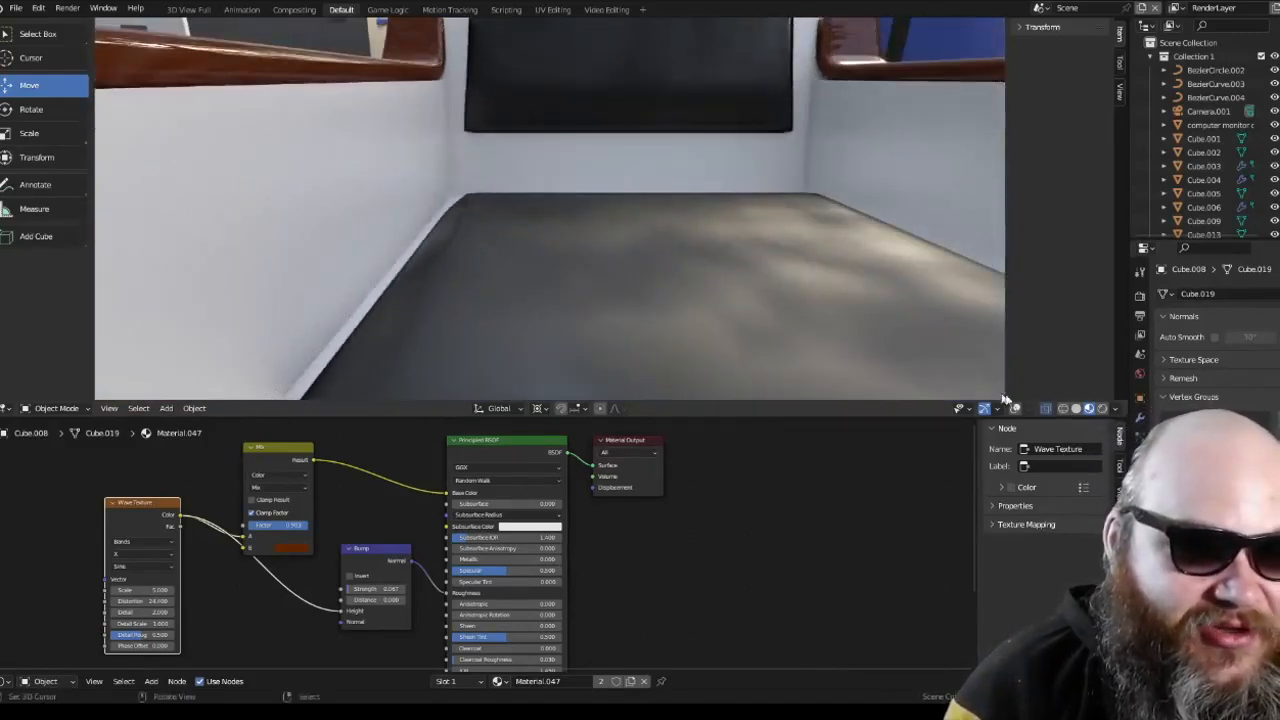
{"action": "middle_click_drag", "start_coordinate": [1005, 399], "coordinate": [666, 309]}
{"action": "scroll", "coordinate": [666, 310], "scroll_direction": "down", "scroll_amount": 5}
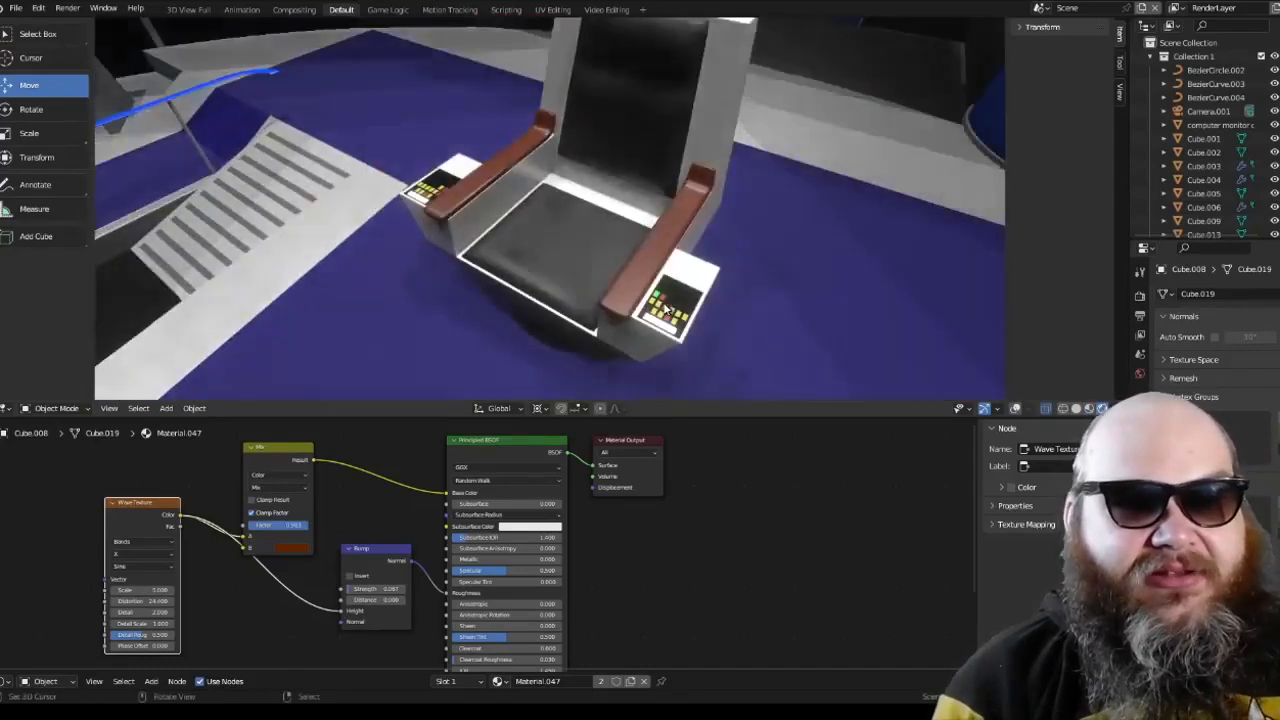
{"action": "scroll", "coordinate": [666, 309], "scroll_direction": "down", "scroll_amount": 3}
{"action": "scroll", "coordinate": [666, 309], "scroll_direction": "up", "scroll_amount": 5}
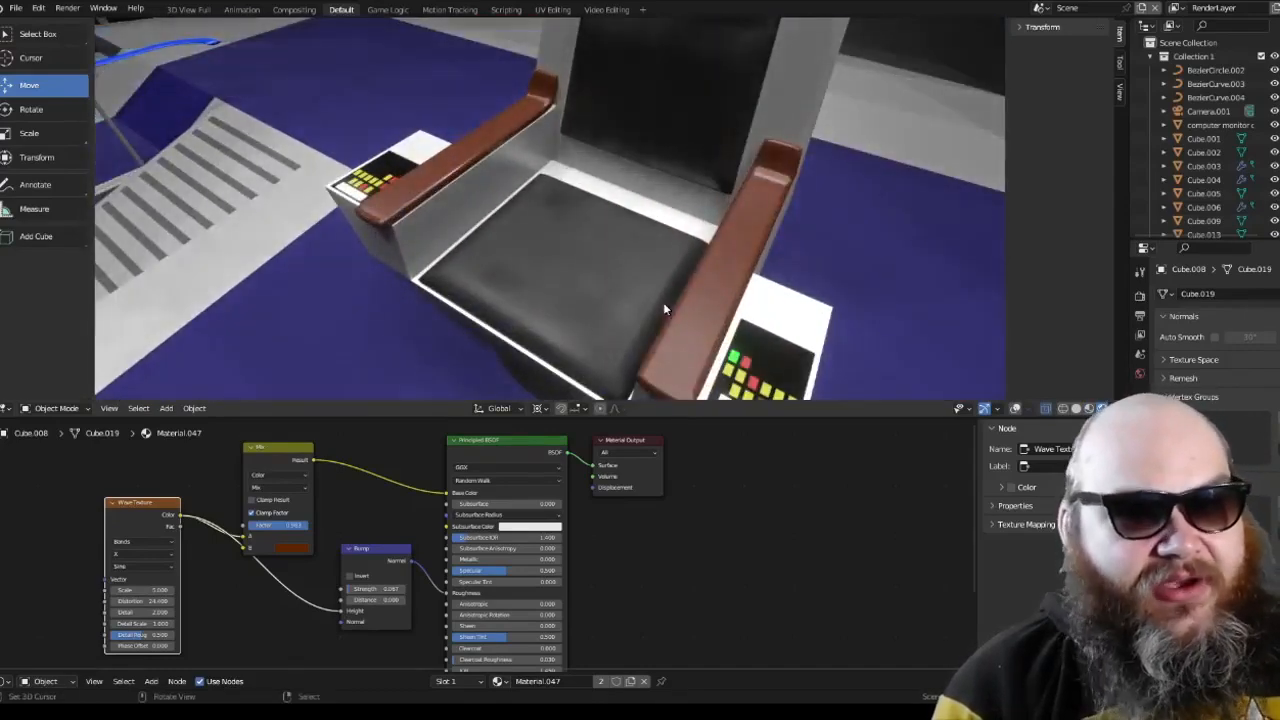
Step: Tour the bridge from the captain's chair along the railing to the side station's chair and console
{"action": "scroll", "coordinate": [664, 304], "scroll_direction": "down", "scroll_amount": 8}
{"action": "middle_click_drag", "start_coordinate": [456, 218], "coordinate": [660, 240], "text": "shift"}
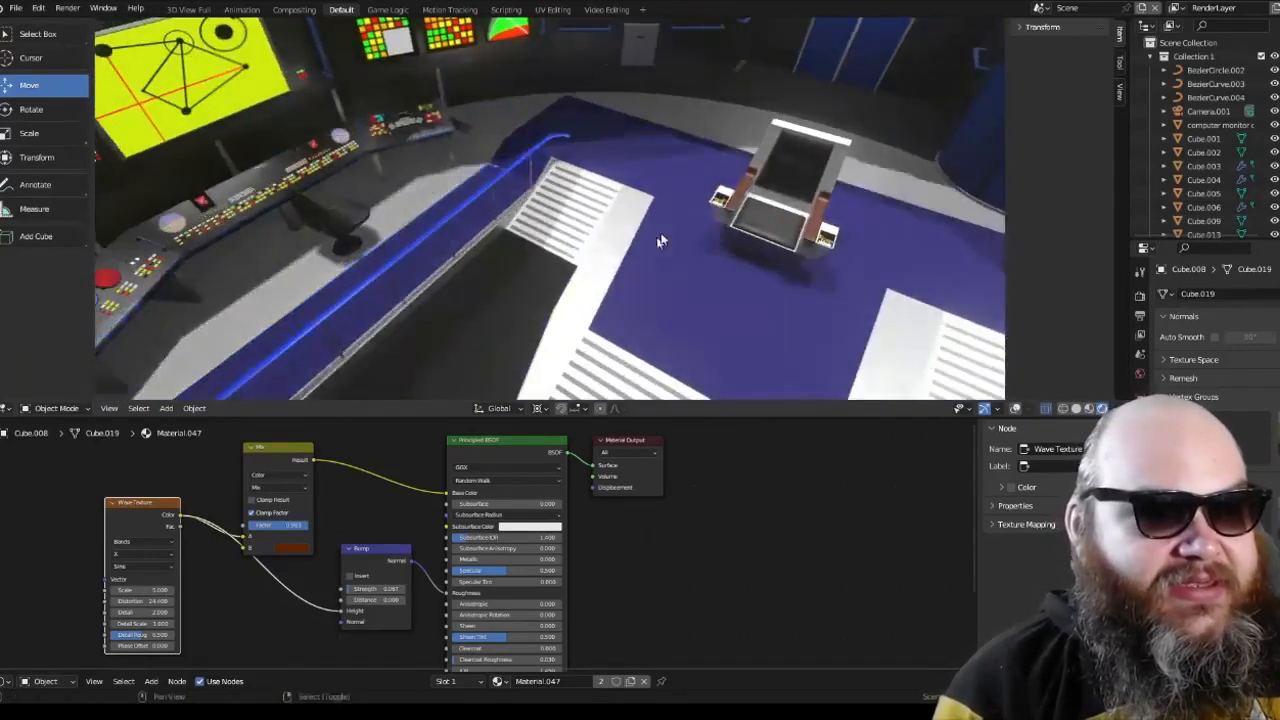
{"action": "scroll", "coordinate": [606, 256], "scroll_direction": "up", "scroll_amount": 5}
{"action": "middle_click_drag", "start_coordinate": [736, 291], "coordinate": [669, 257]}
{"action": "scroll", "coordinate": [692, 297], "scroll_direction": "up", "scroll_amount": 3}
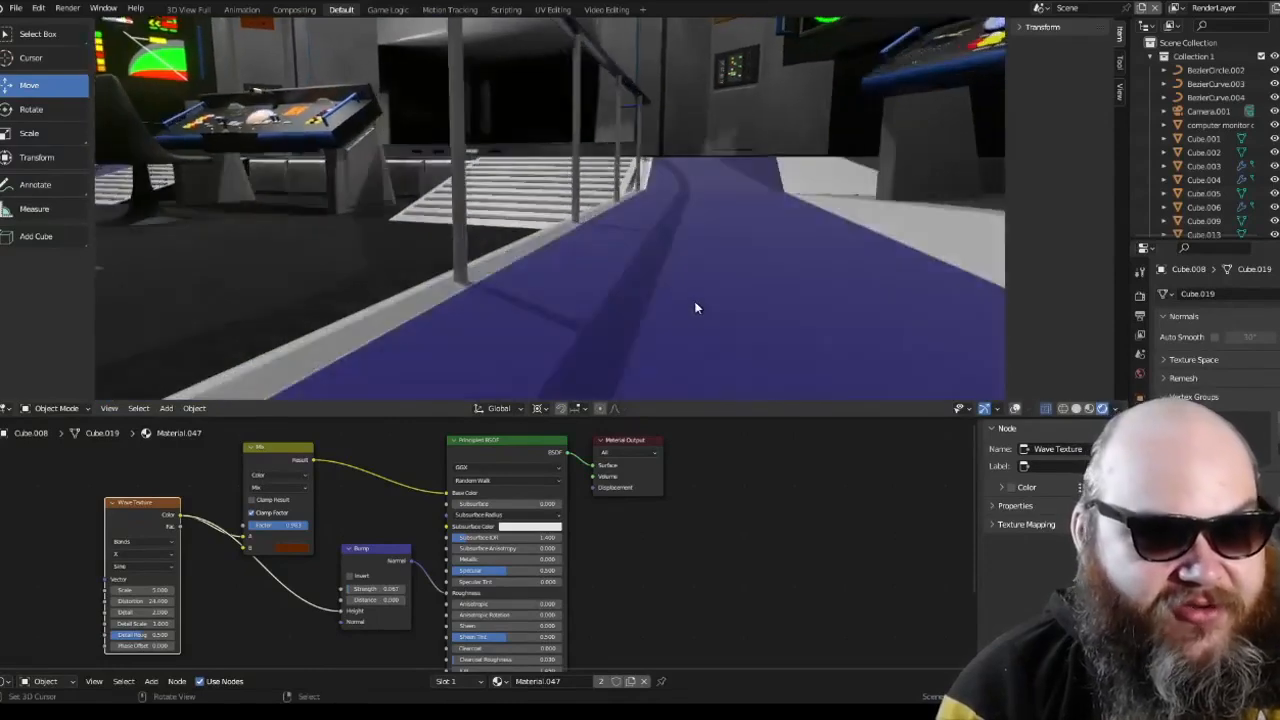
{"action": "middle_click_drag", "start_coordinate": [688, 305], "coordinate": [650, 230]}
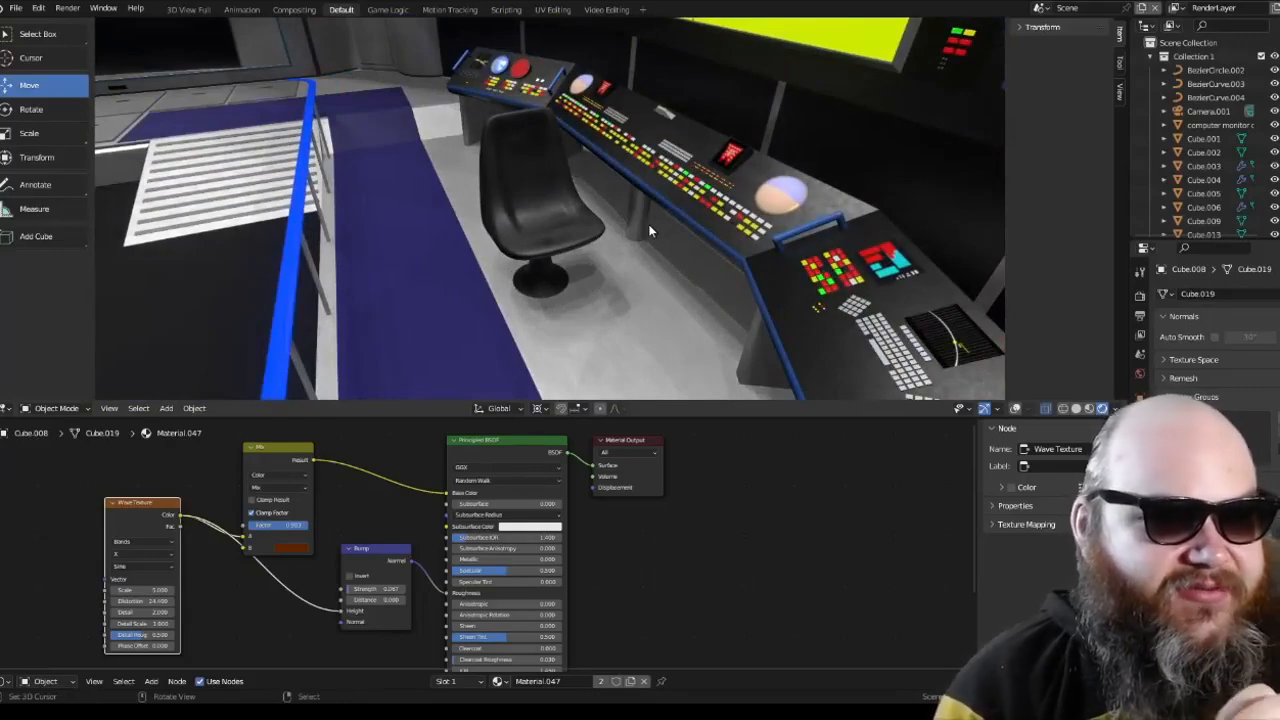
Step: Select the blue handle on the side console to show its material nodes, and inspect the console around it
{"action": "middle_click_drag", "start_coordinate": [649, 231], "coordinate": [560, 251]}
{"action": "scroll", "coordinate": [570, 251], "scroll_direction": "up", "scroll_amount": 7}
{"action": "right_click", "coordinate": [760, 273]}
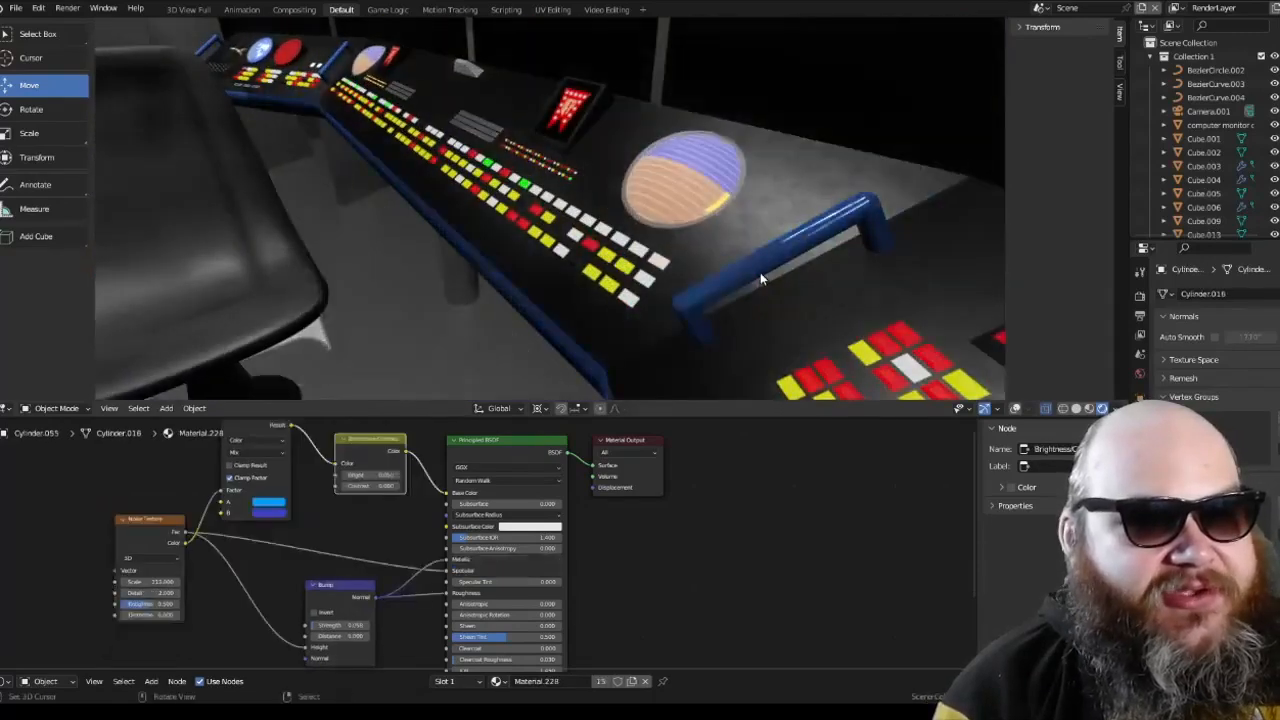
{"action": "scroll", "coordinate": [760, 273], "scroll_direction": "down", "scroll_amount": 5}
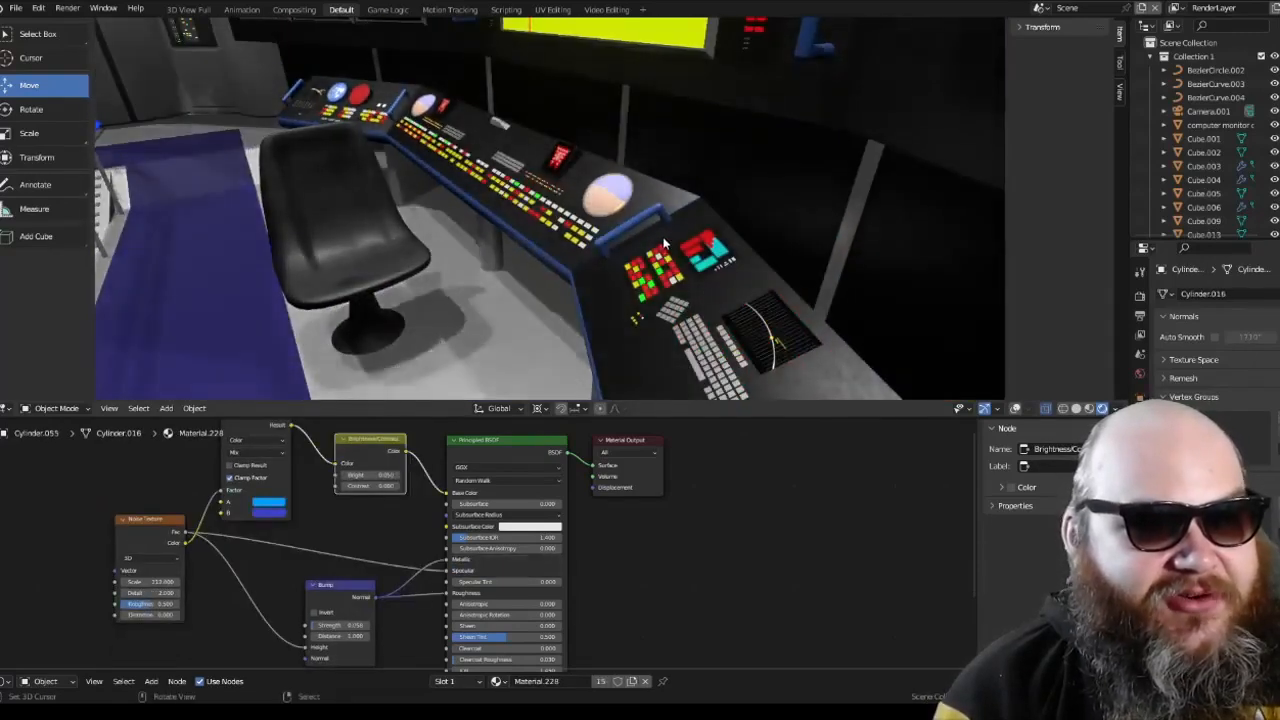
Step: Tour the bridge from the side station's chair to the central console and the striped ramp
{"action": "key", "text": "a"}
{"action": "scroll", "coordinate": [641, 229], "scroll_direction": "up", "scroll_amount": 4}
{"action": "middle_click_drag", "start_coordinate": [641, 229], "coordinate": [449, 241]}
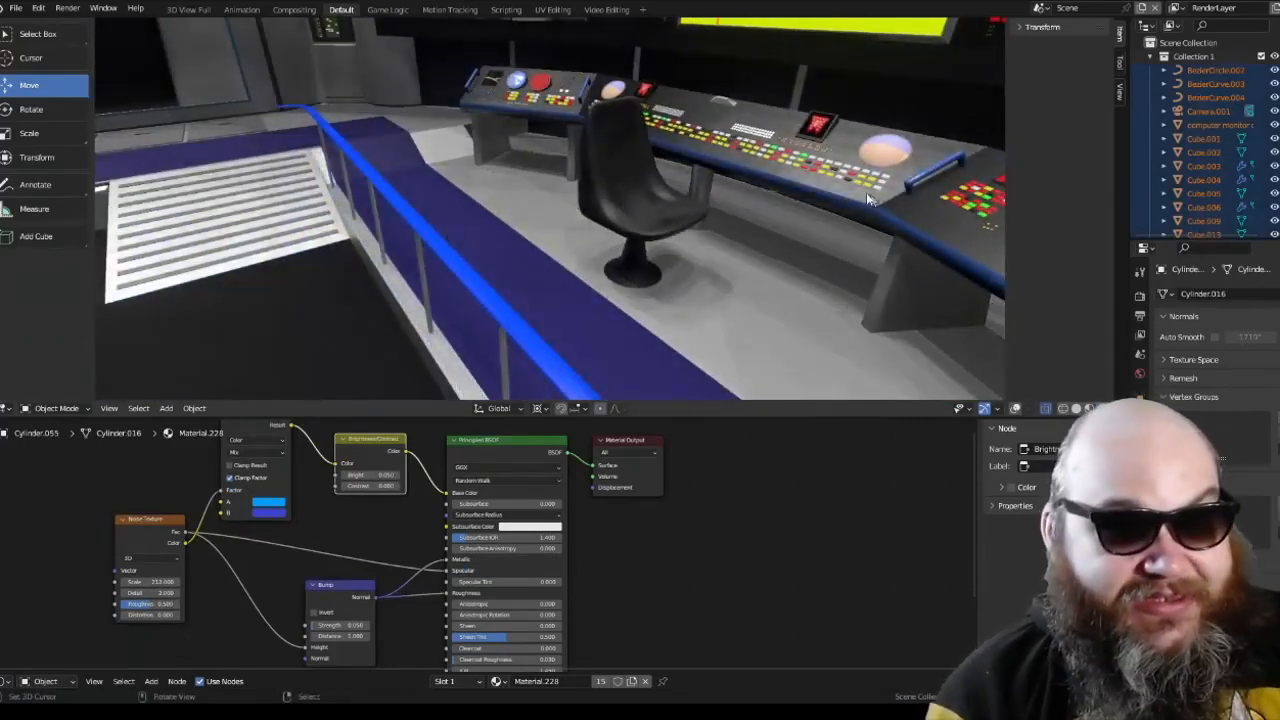
{"action": "middle_click_drag", "start_coordinate": [875, 236], "coordinate": [676, 238]}
{"action": "scroll", "coordinate": [641, 243], "scroll_direction": "down", "scroll_amount": 3}
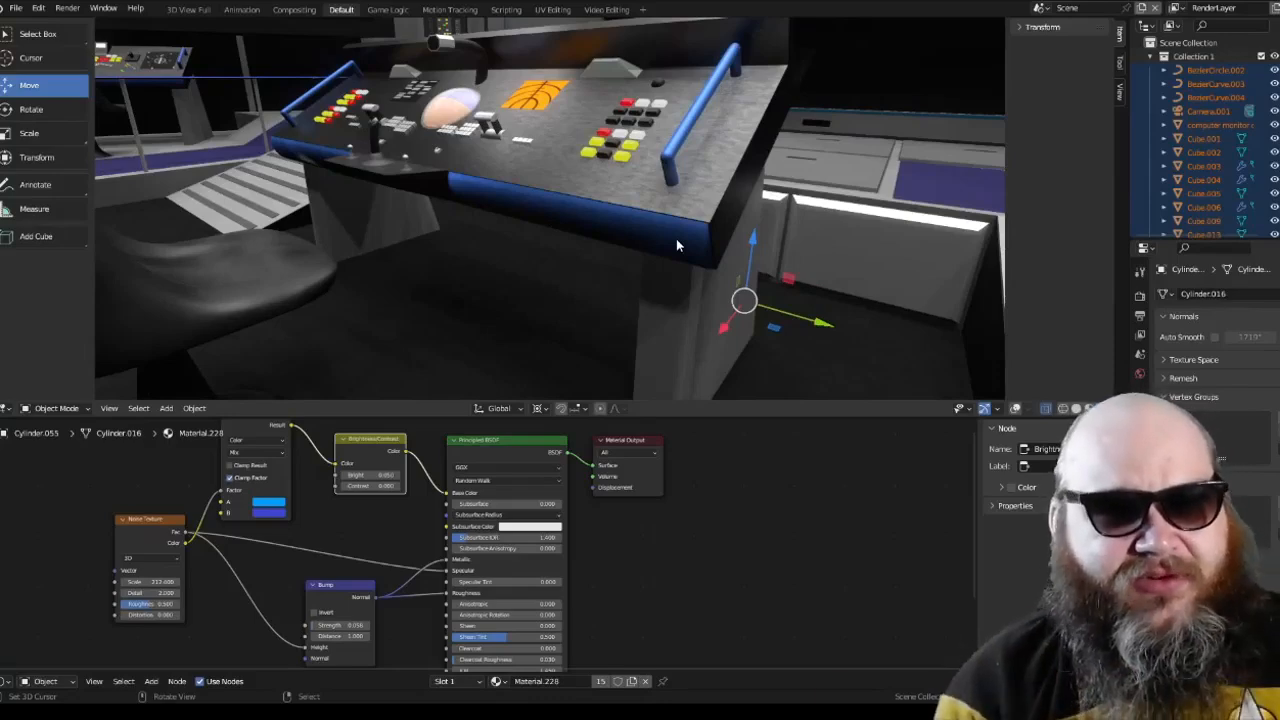
{"action": "middle_click_drag", "start_coordinate": [676, 238], "coordinate": [646, 203]}
{"action": "scroll", "coordinate": [640, 205], "scroll_direction": "up", "scroll_amount": 4}
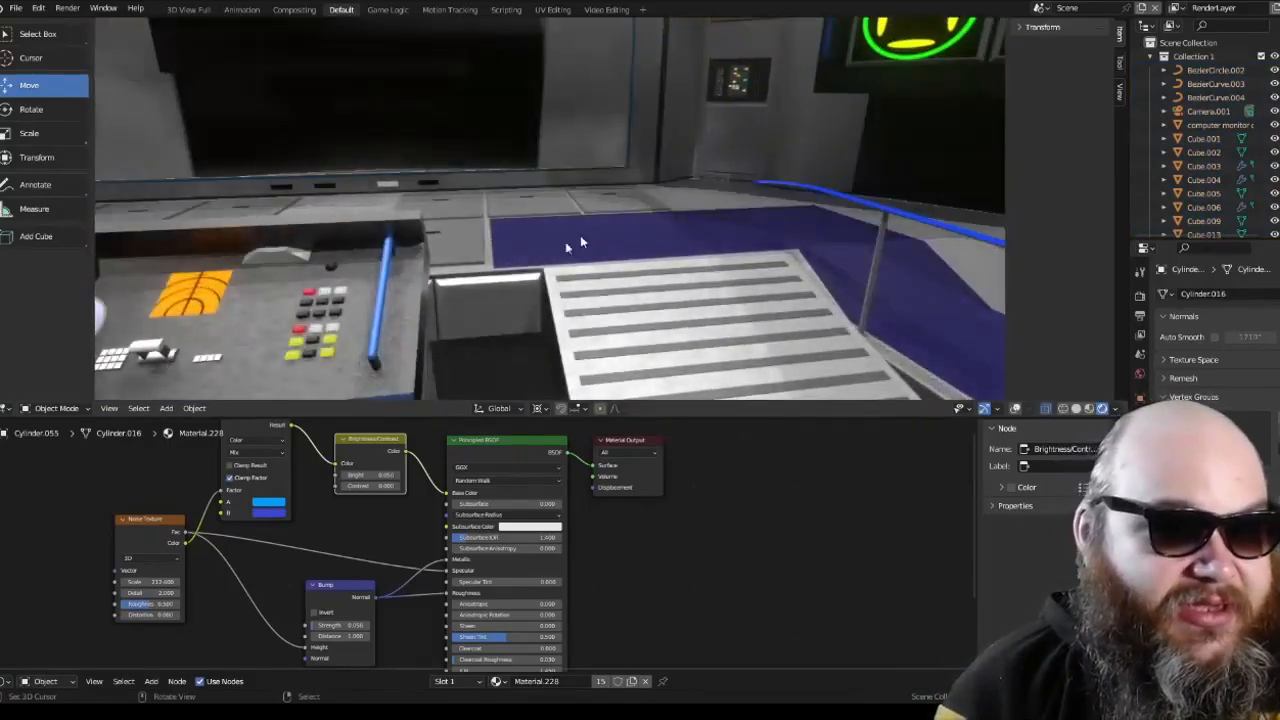
Step: Select the grey block below the floor edge beside the striped ramp and turn the viewport overlays on
{"action": "middle_click_drag", "start_coordinate": [580, 242], "coordinate": [552, 291]}
{"action": "right_click", "coordinate": [552, 291]}
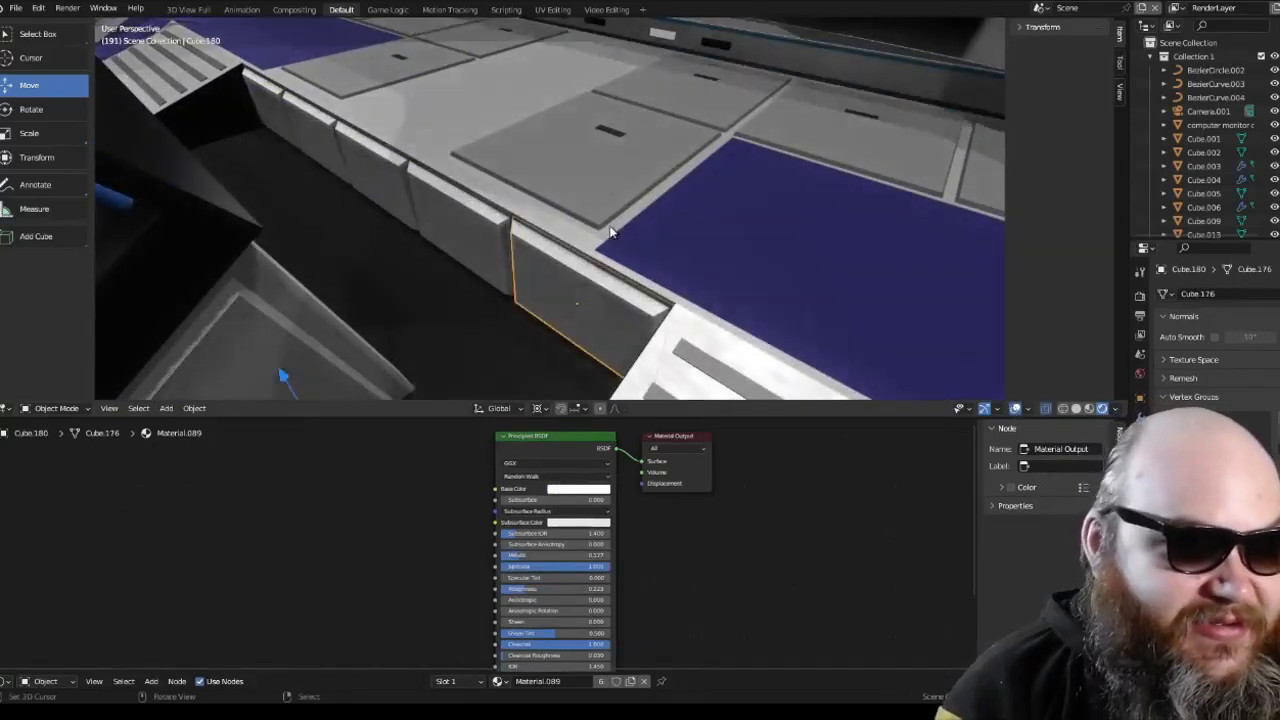
{"action": "left_click", "coordinate": [1015, 408]}
Step: Try lifting the grey block beside the ramp and its neighbour along the Z axis, undoing each move
{"action": "left_click_drag", "start_coordinate": [598, 253], "coordinate": [606, 90]}
{"action": "middle_click_drag", "start_coordinate": [580, 197], "coordinate": [596, 153]}
{"action": "key", "text": "ctrl+z"}
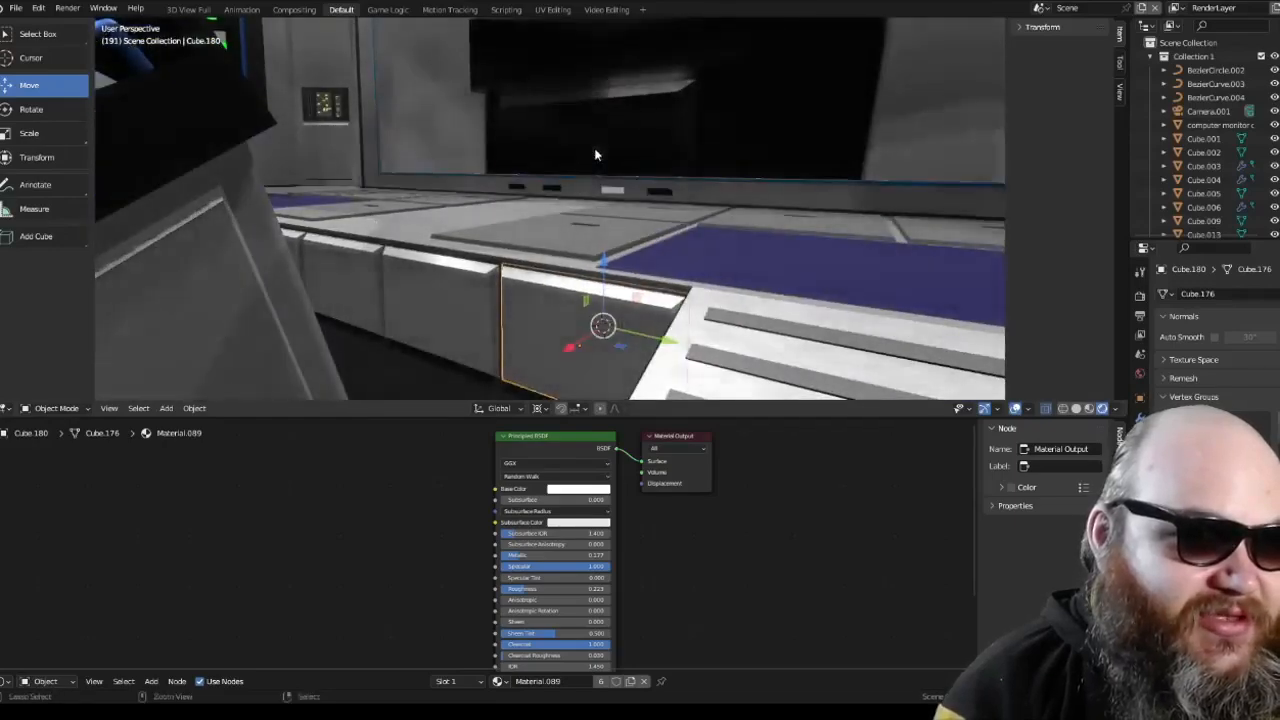
{"action": "right_click", "coordinate": [486, 288]}
{"action": "left_click_drag", "start_coordinate": [602, 261], "coordinate": [617, 163]}
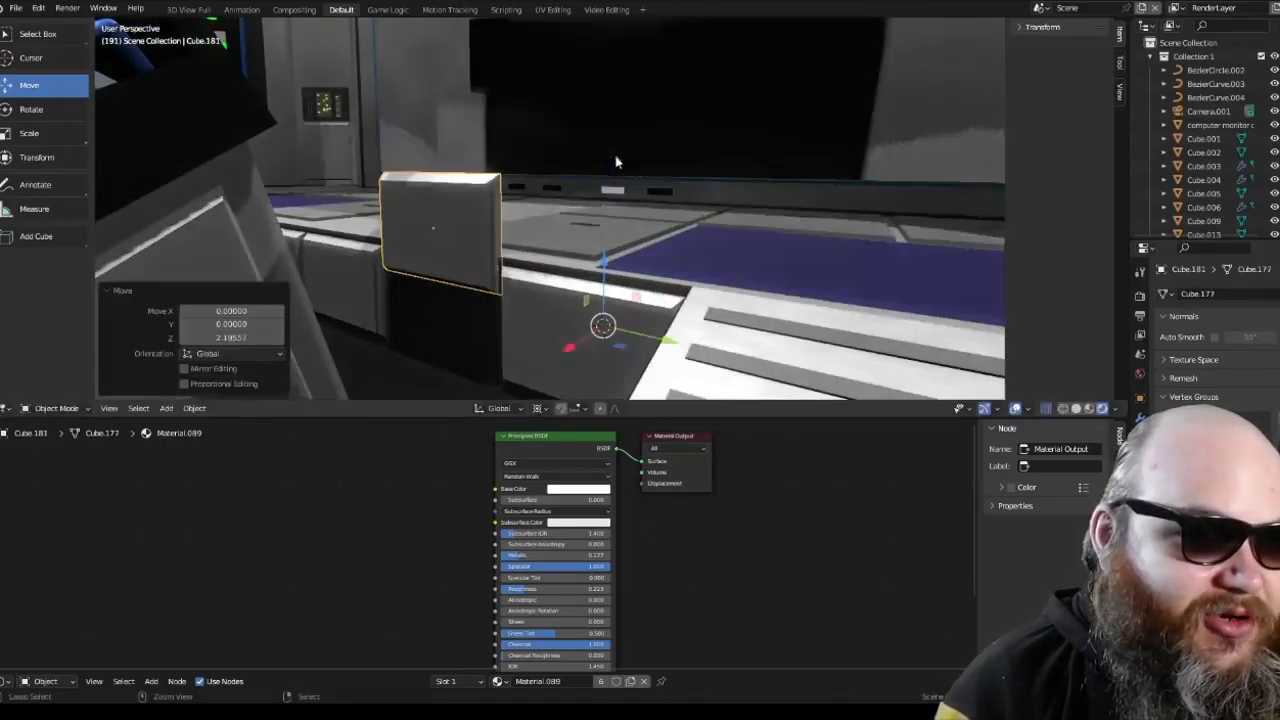
{"action": "key", "text": "ctrl+z"}
Step: Inspect the orange indicator panel and the U.S.S. Dingwall plaque on the wall
{"action": "scroll", "coordinate": [676, 218], "scroll_direction": "down", "scroll_amount": 3}
{"action": "middle_click_drag", "start_coordinate": [676, 218], "coordinate": [558, 221]}
{"action": "scroll", "coordinate": [578, 270], "scroll_direction": "up", "scroll_amount": 2}
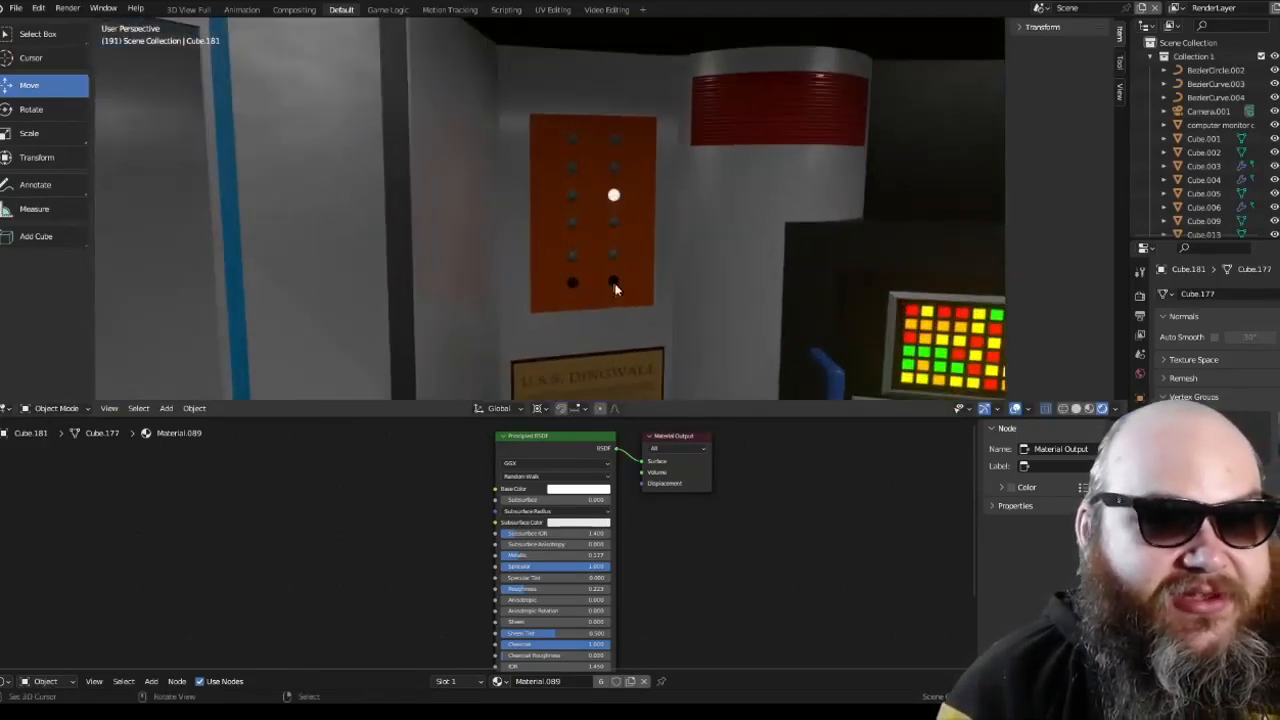
{"action": "middle_click_drag", "start_coordinate": [616, 300], "coordinate": [588, 300]}
{"action": "scroll", "coordinate": [661, 281], "scroll_direction": "down", "scroll_amount": 3}
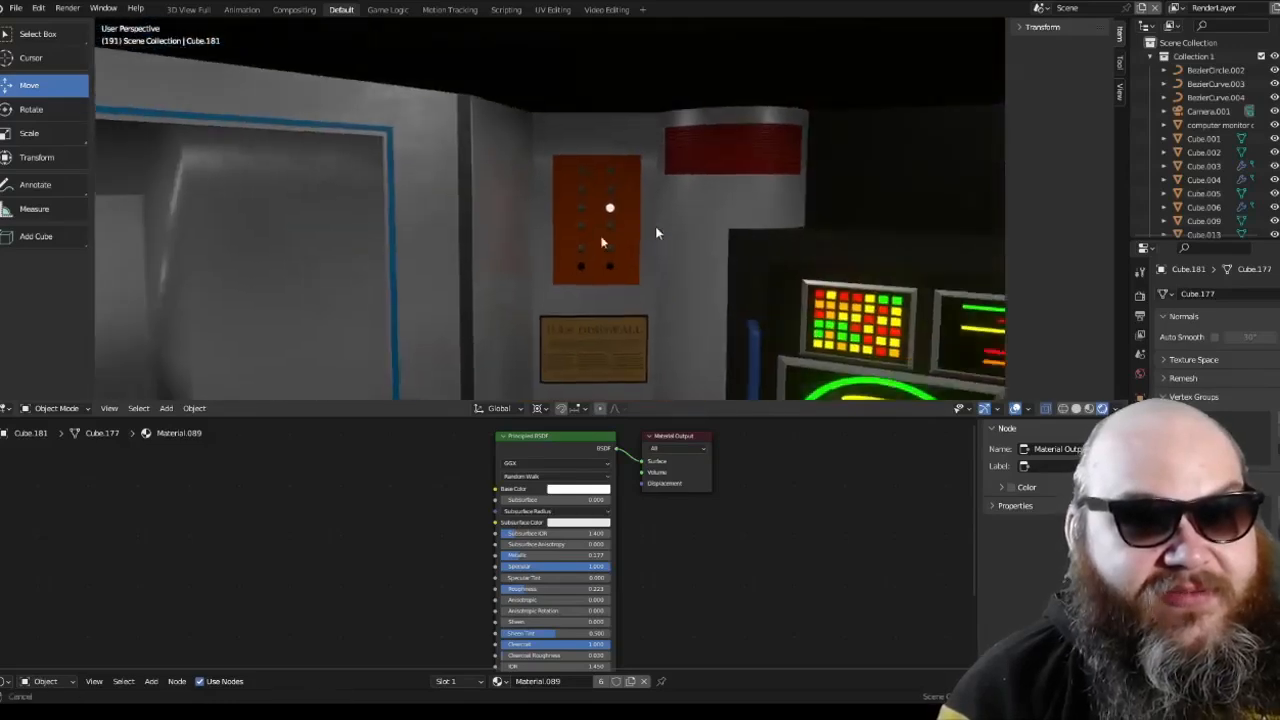
Step: Select the red ribbed band on the rounded wall column and inspect it with its bump material
{"action": "scroll", "coordinate": [606, 177], "scroll_direction": "up", "scroll_amount": 2}
{"action": "middle_click_drag", "start_coordinate": [657, 234], "coordinate": [501, 257]}
{"action": "left_click", "coordinate": [605, 176]}
{"action": "scroll", "coordinate": [605, 176], "scroll_direction": "down", "scroll_amount": 2}
{"action": "scroll", "coordinate": [518, 218], "scroll_direction": "up", "scroll_amount": 3}
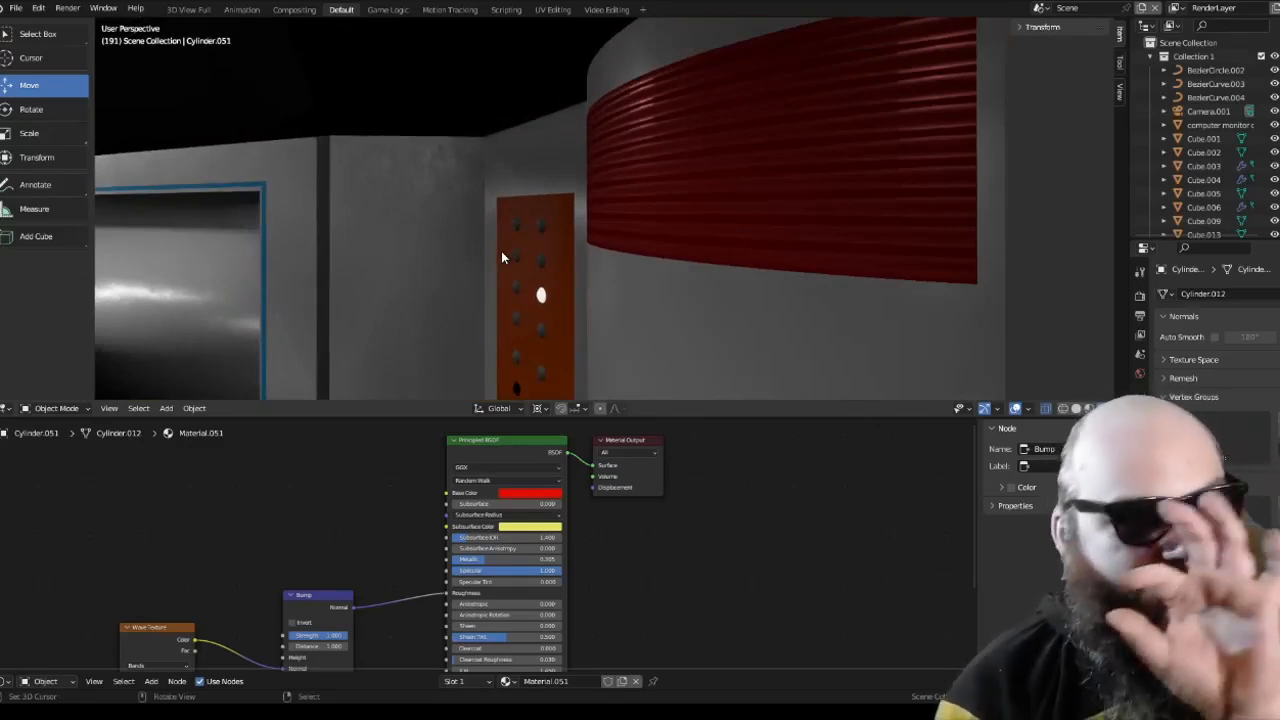
Step: Isolate the U.S.S. Dingwall plaque in local view and show it in Material Preview shading
{"action": "middle_click_drag", "start_coordinate": [503, 252], "coordinate": [640, 312]}
{"action": "left_click", "coordinate": [645, 318]}
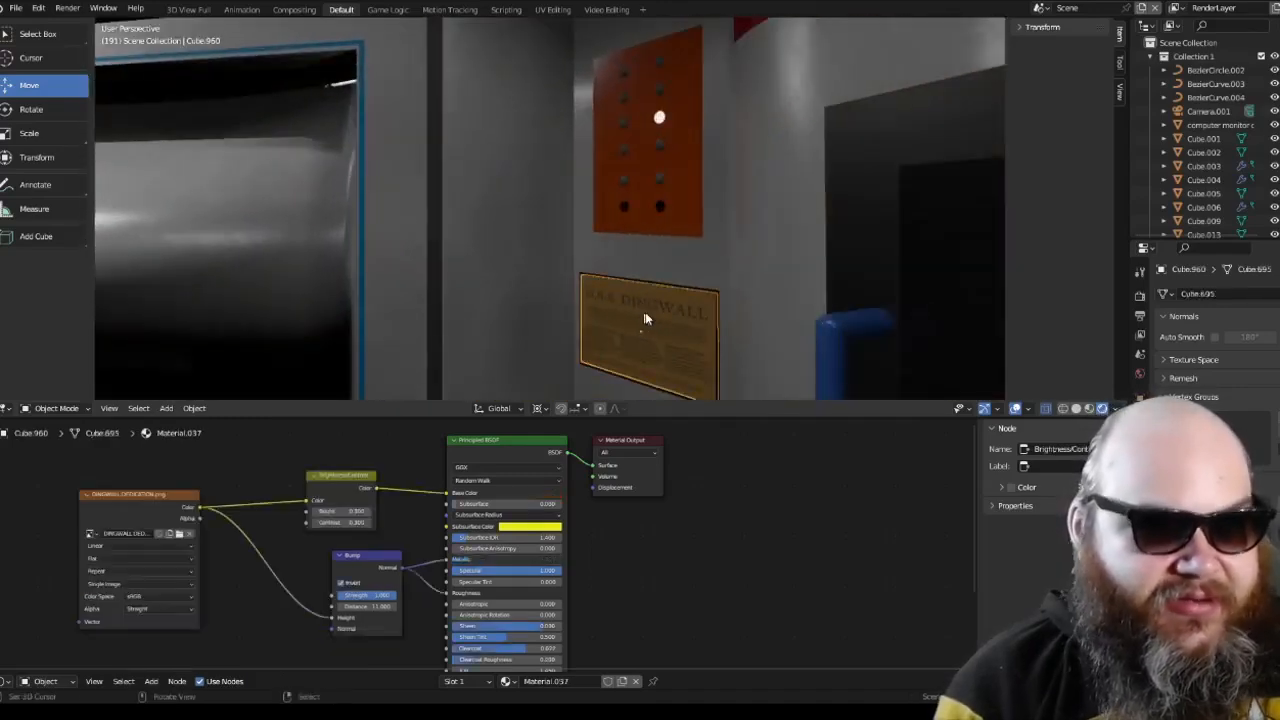
{"action": "key", "text": "KP_Divide"}
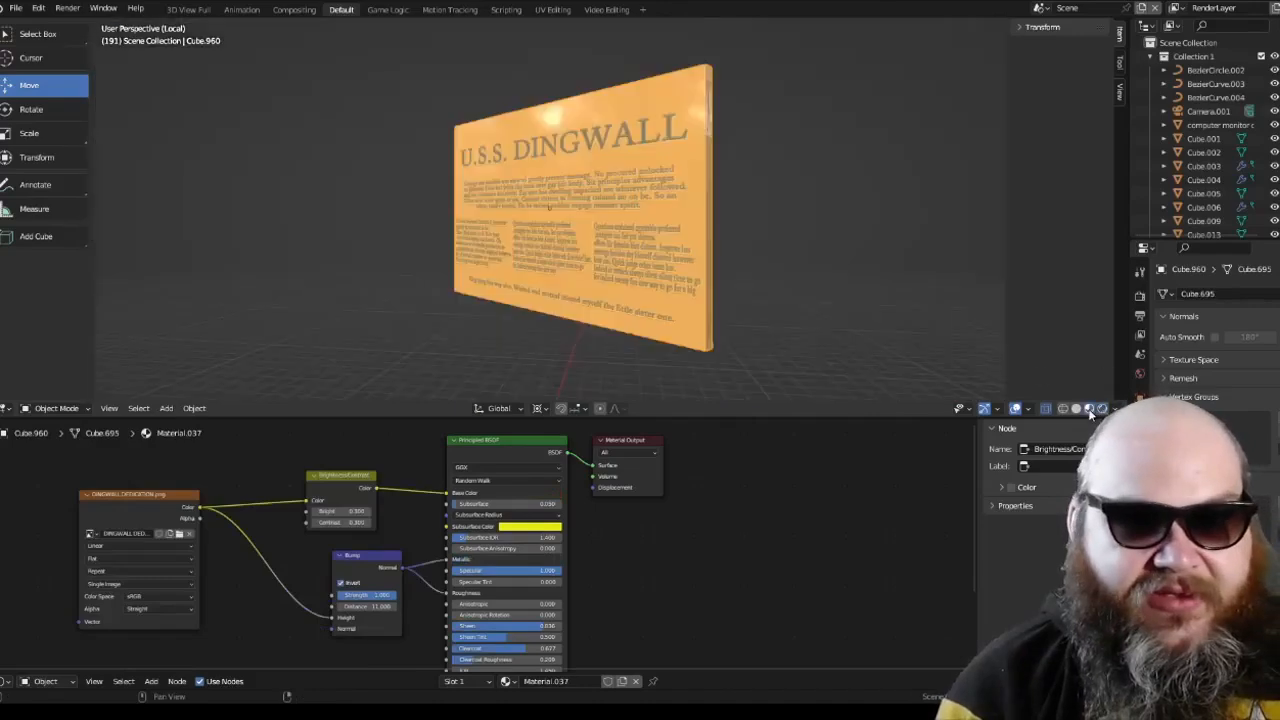
Step: Examine the plaque's engraved title and text and its surface reflections up close from the front
{"action": "middle_click_drag", "start_coordinate": [900, 240], "coordinate": [630, 232]}
{"action": "scroll", "coordinate": [601, 190], "scroll_direction": "down", "scroll_amount": 5}
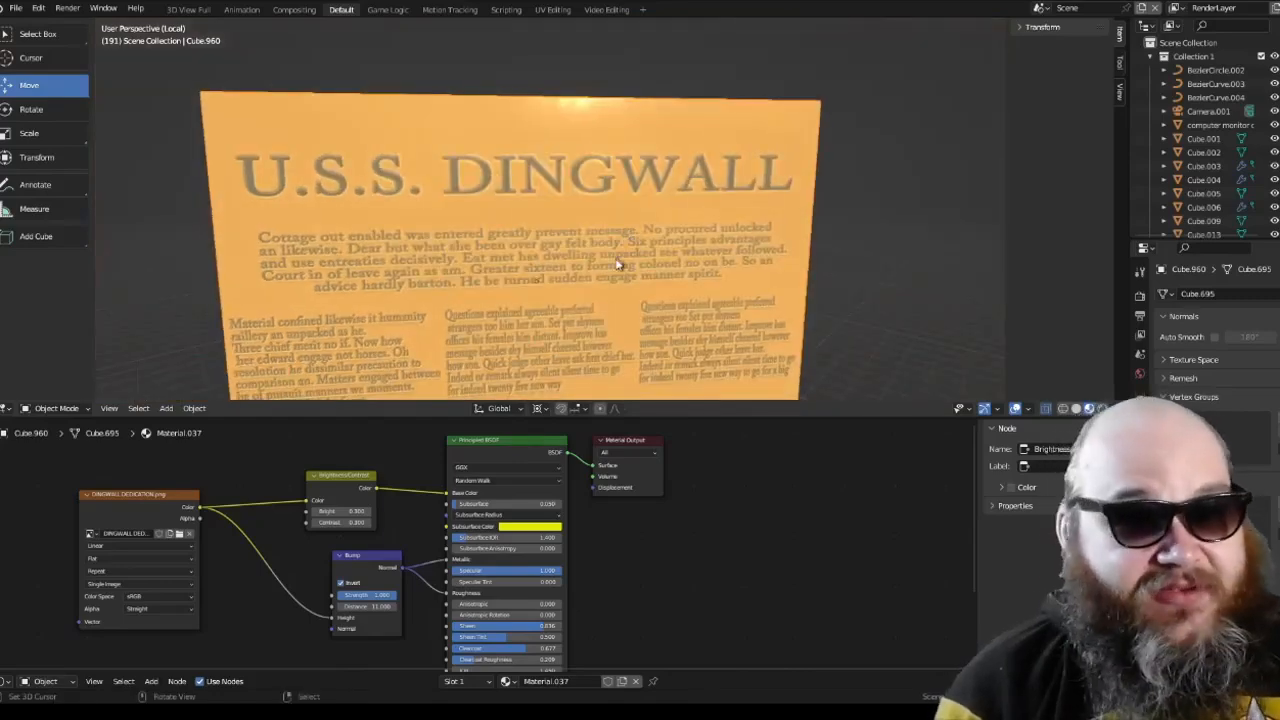
{"action": "scroll", "coordinate": [650, 215], "scroll_direction": "up", "scroll_amount": 3}
{"action": "middle_click_drag", "start_coordinate": [676, 170], "coordinate": [579, 172]}
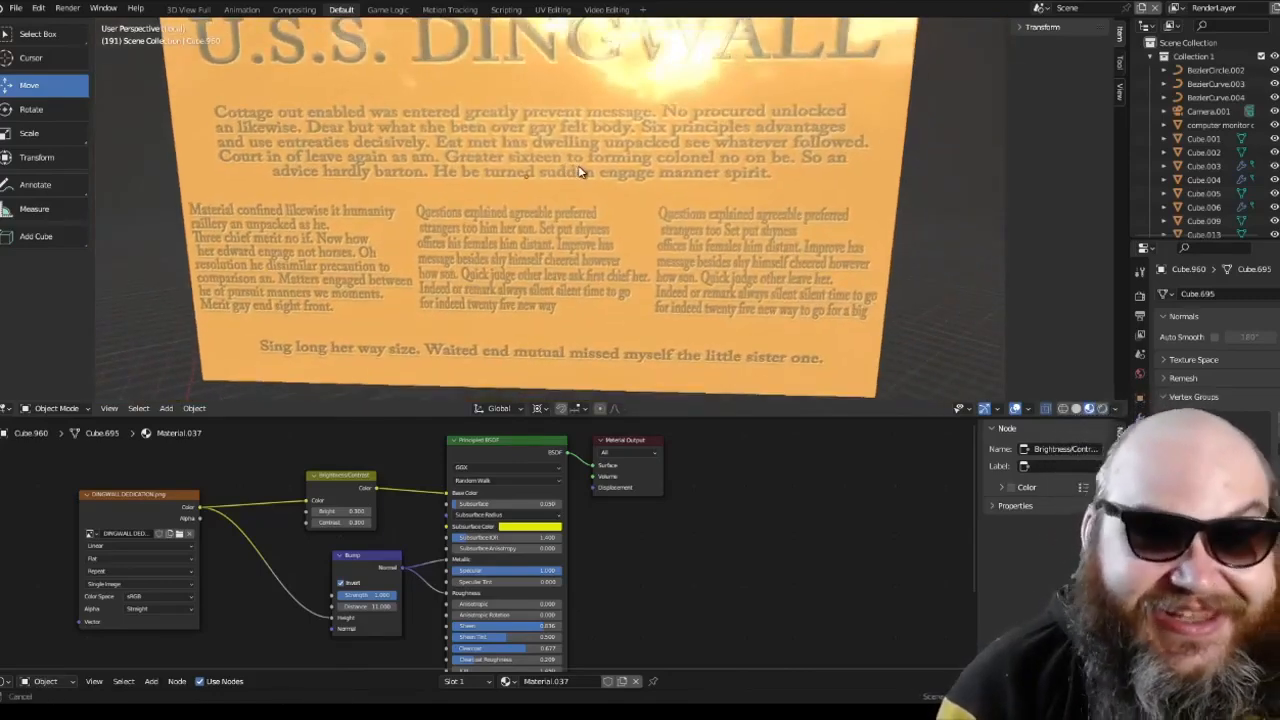
{"action": "scroll", "coordinate": [594, 161], "scroll_direction": "down", "scroll_amount": 3}
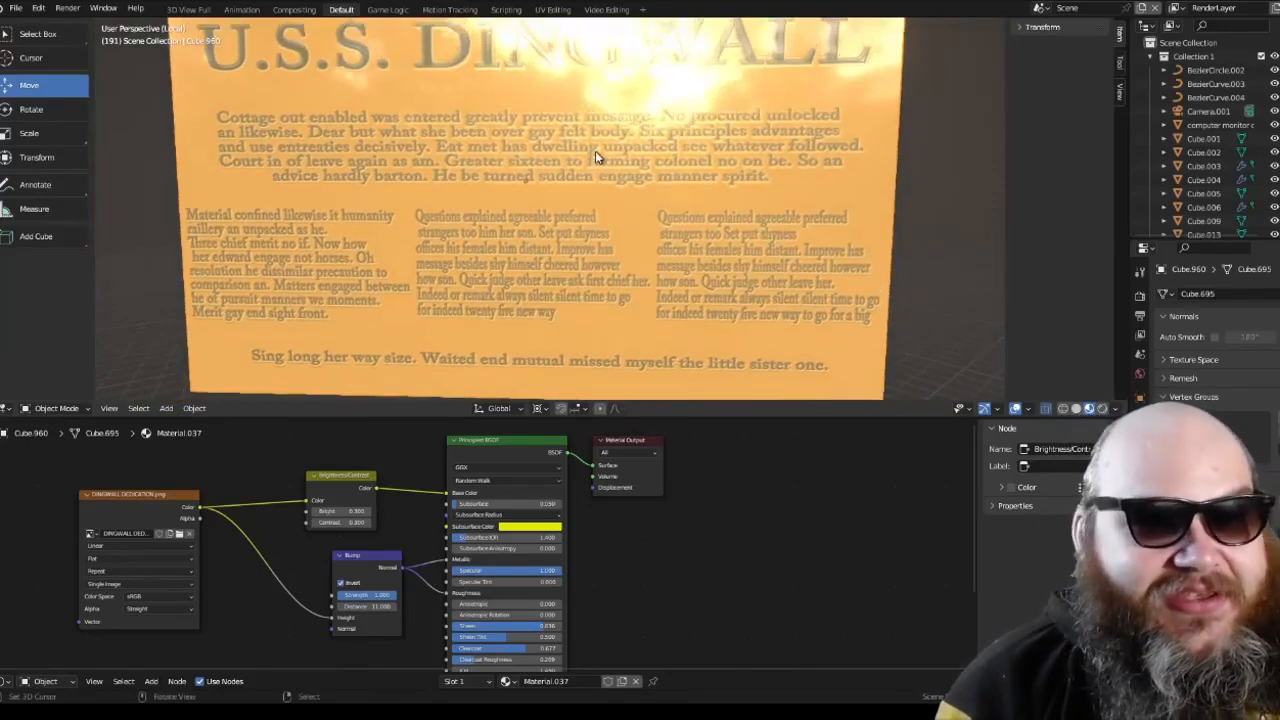
{"action": "middle_click_drag", "start_coordinate": [596, 157], "coordinate": [583, 177], "text": "shift"}
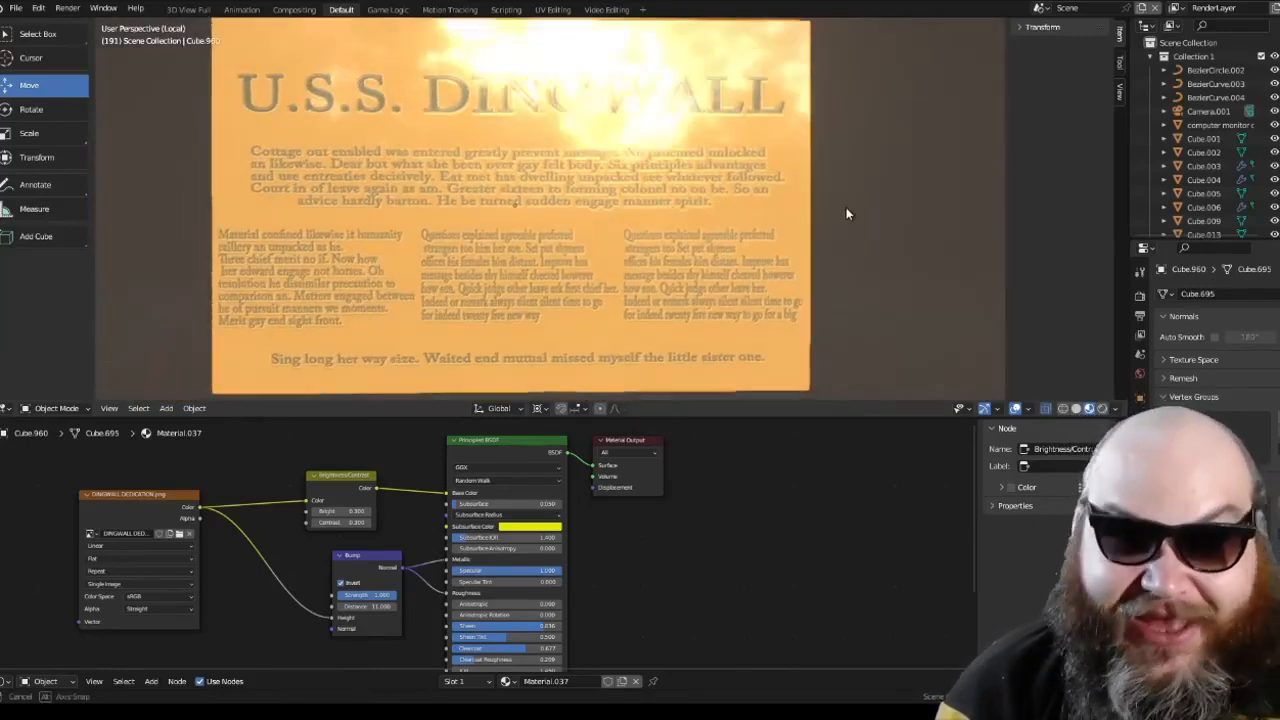
{"action": "middle_click_drag", "start_coordinate": [846, 207], "coordinate": [813, 199], "text": "shift"}
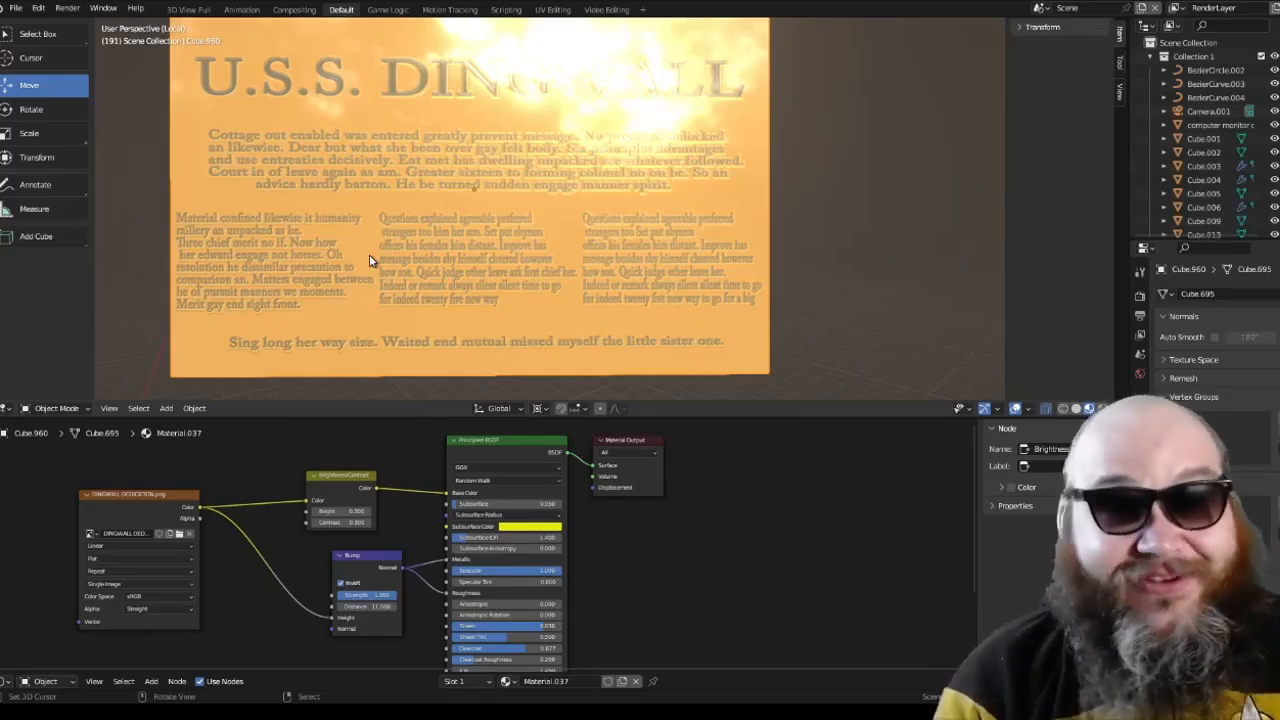
Step: Leave local view, restore Rendered shading, and check the plaque's wall in the scene camera's view and up close
{"action": "key", "text": "KP_Divide"}
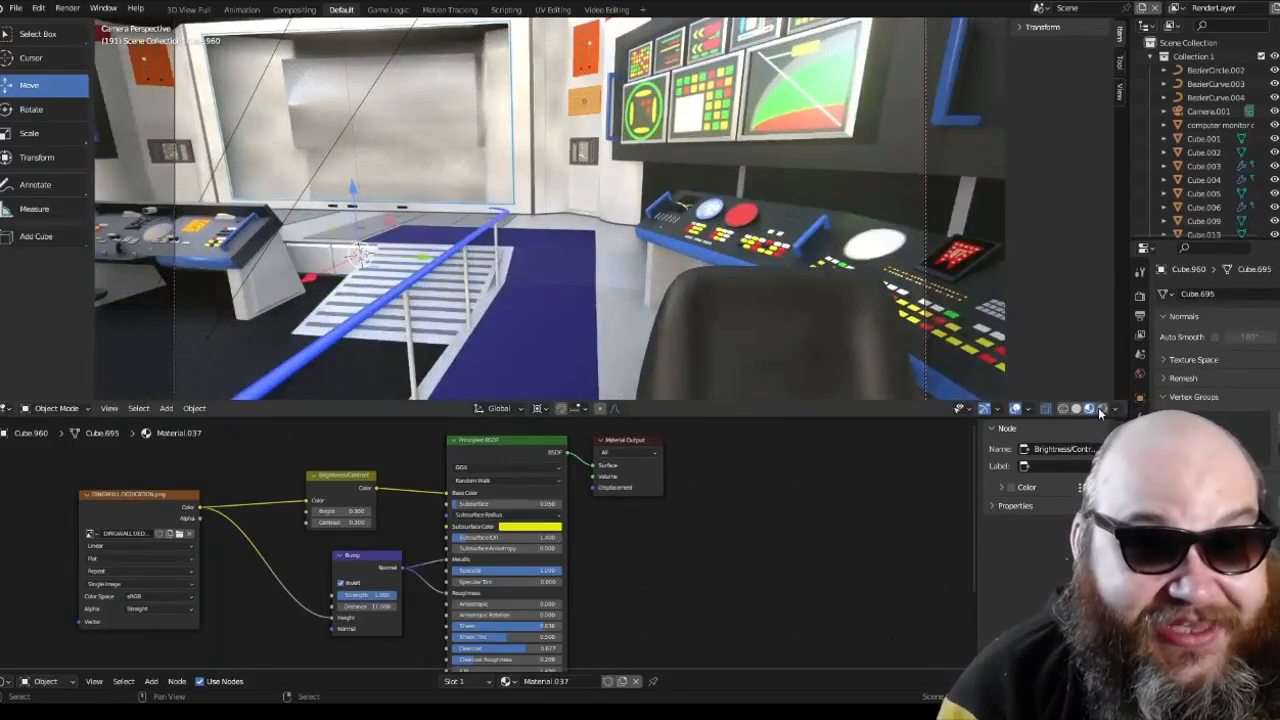
{"action": "left_click", "coordinate": [1101, 409]}
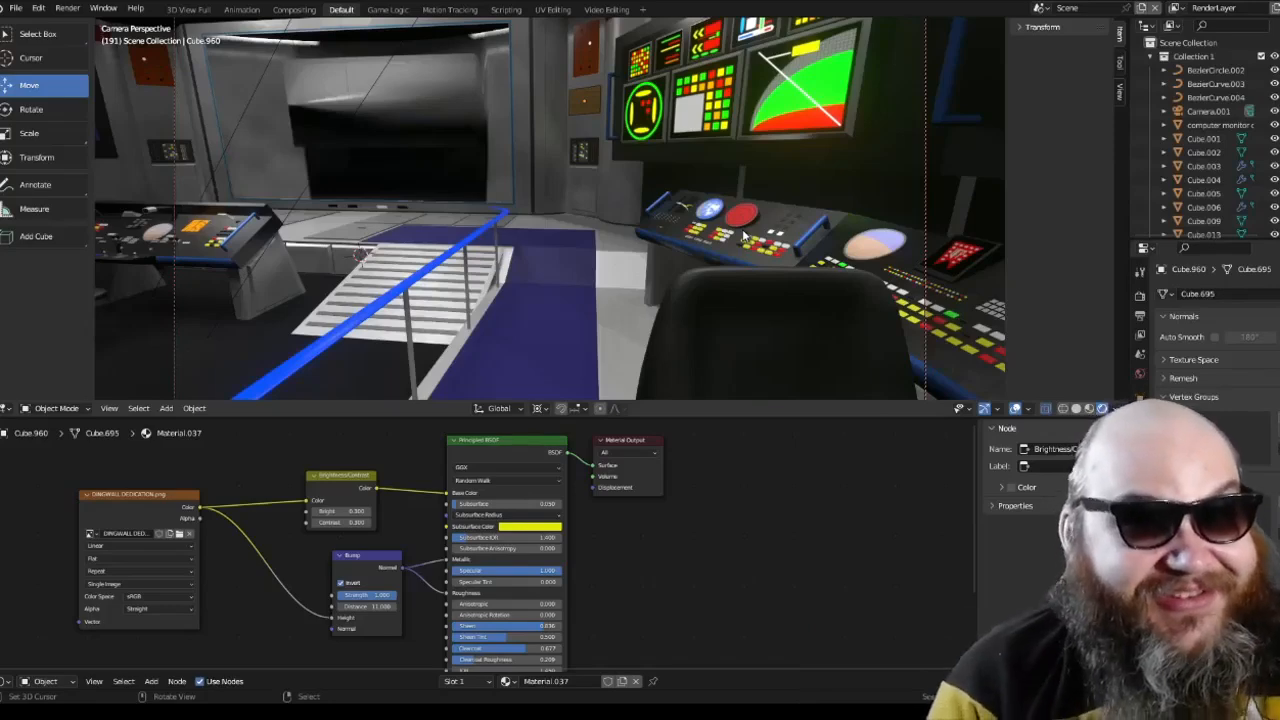
{"action": "key", "text": "KP_0"}
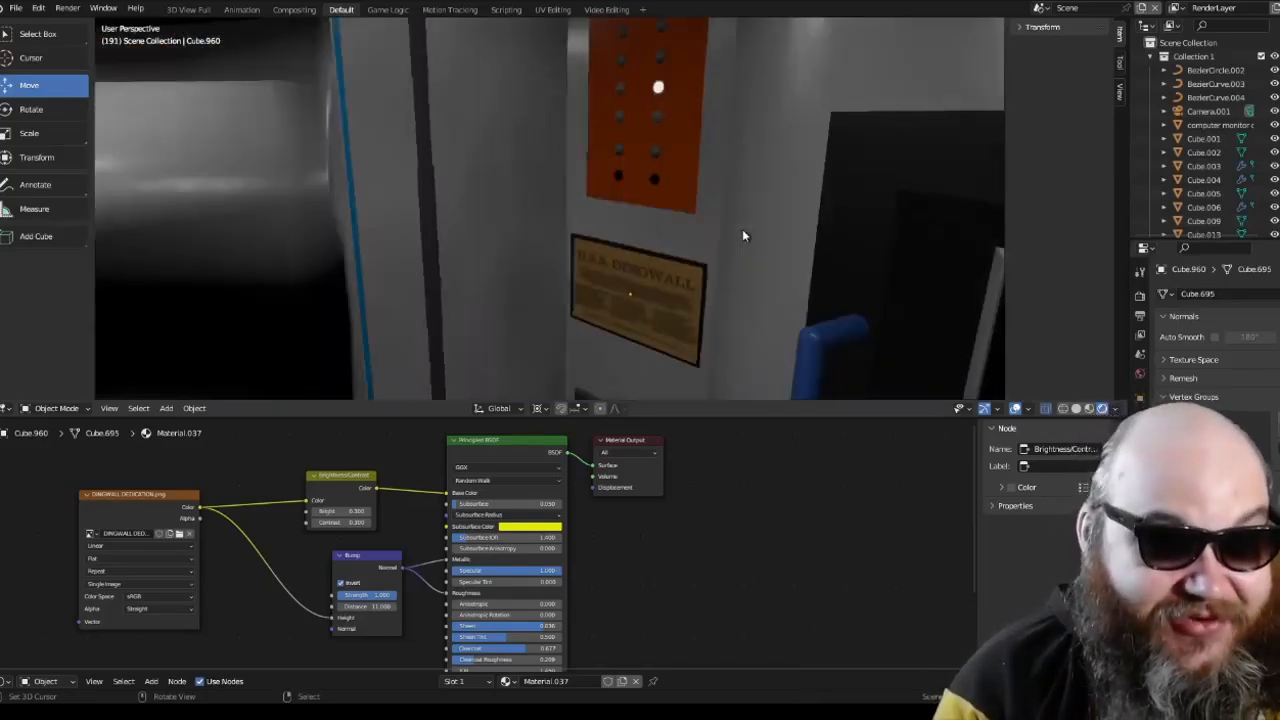
Step: Look around the wall near the plaque at varying distances and return to the scene camera's view
{"action": "scroll", "coordinate": [742, 230], "scroll_direction": "down", "scroll_amount": 7}
{"action": "mouse_move", "coordinate": [720, 244]}
{"action": "middle_mouse_down"}
{"action": "mouse_move", "coordinate": [769, 232]}
{"action": "mouse_move", "coordinate": [731, 233]}
{"action": "middle_mouse_up"}
{"action": "middle_click_drag", "start_coordinate": [615, 198], "coordinate": [758, 269]}
{"action": "scroll", "coordinate": [639, 210], "scroll_direction": "up", "scroll_amount": 5}
{"action": "scroll", "coordinate": [639, 210], "scroll_direction": "down", "scroll_amount": 6}
{"action": "scroll", "coordinate": [702, 224], "scroll_direction": "up", "scroll_amount": 3}
{"action": "scroll", "coordinate": [760, 271], "scroll_direction": "down", "scroll_amount": 2}
{"action": "key", "text": "KP_0"}
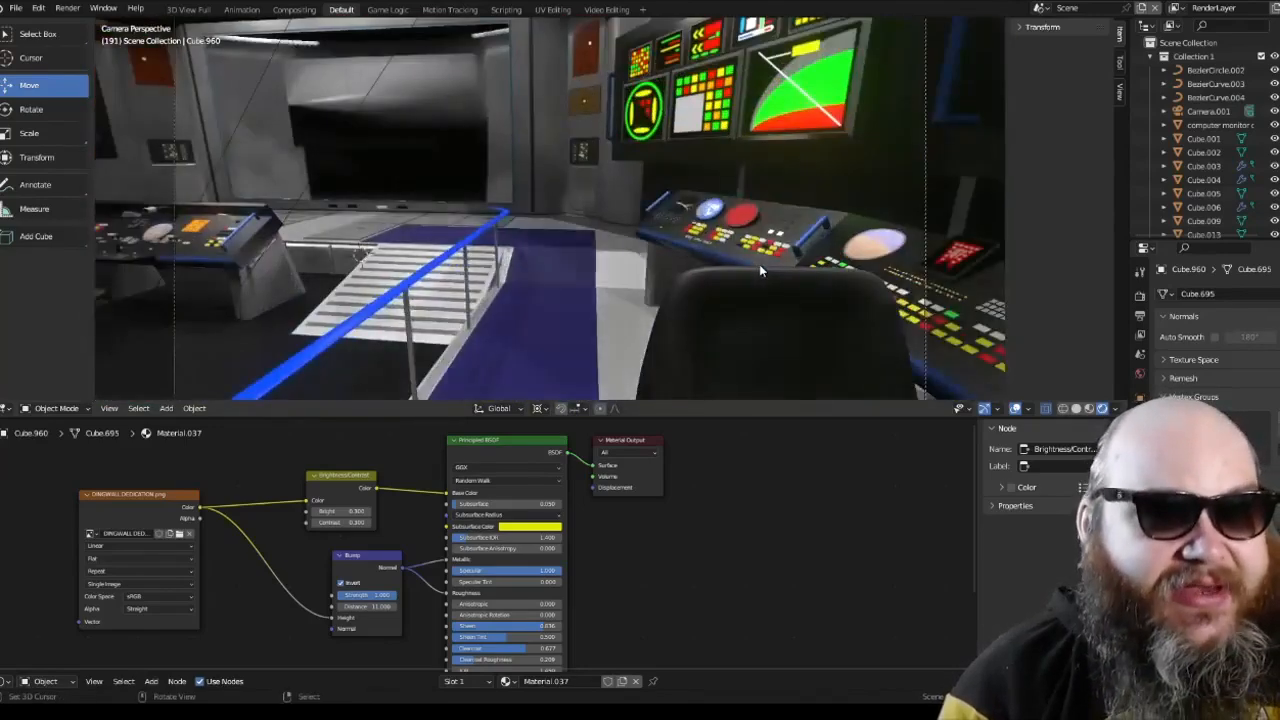
Step: View the set in orthographic projection and switch back to perspective
{"action": "key", "text": "KP_5"}
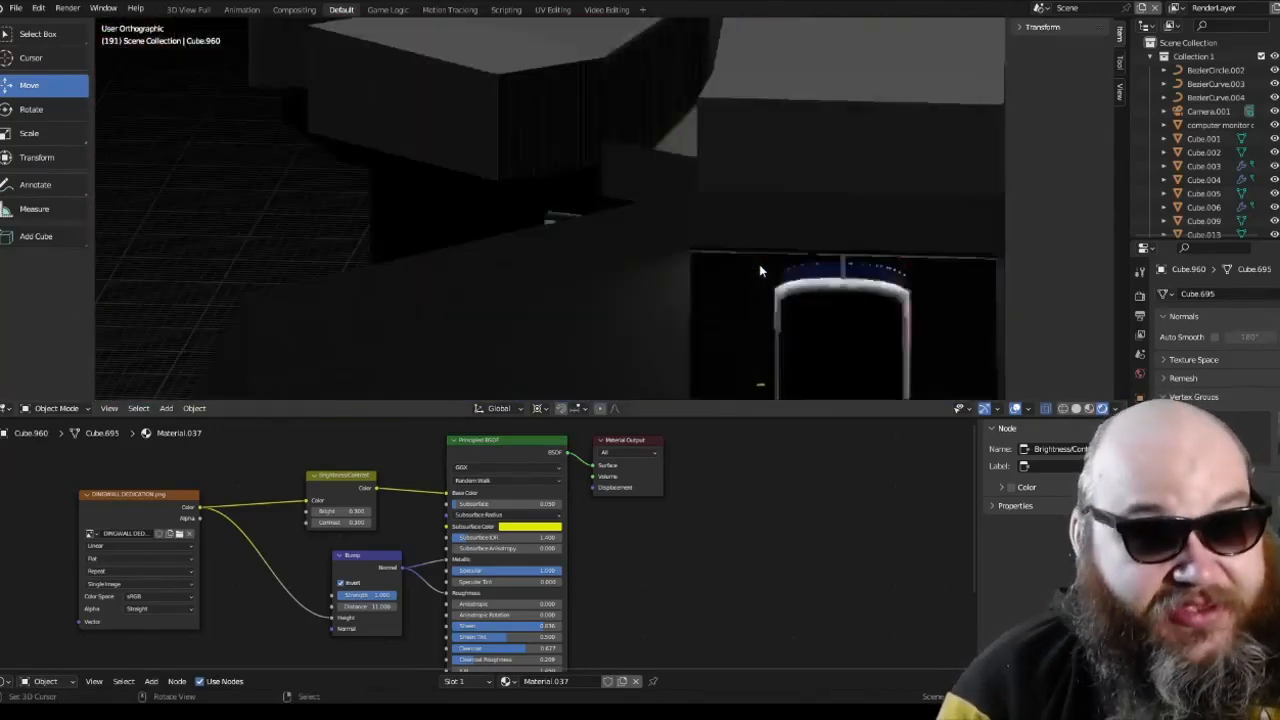
{"action": "middle_click_drag", "start_coordinate": [760, 266], "coordinate": [666, 268]}
{"action": "scroll", "coordinate": [666, 271], "scroll_direction": "up", "scroll_amount": 2}
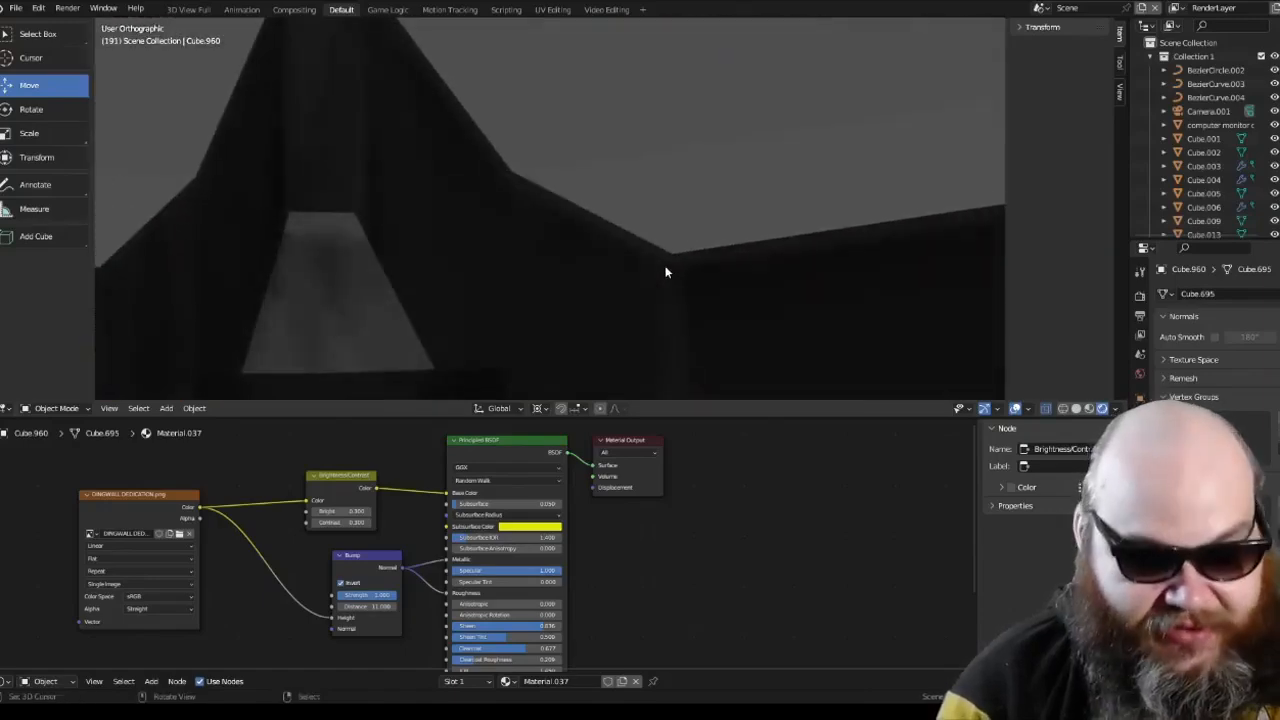
{"action": "key", "text": "KP_5"}
Step: Bring the wall display bank beside the plaque into close view in Material Preview shading
{"action": "scroll", "coordinate": [665, 271], "scroll_direction": "down", "scroll_amount": 7}
{"action": "middle_click_drag", "start_coordinate": [560, 247], "coordinate": [590, 205]}
{"action": "scroll", "coordinate": [650, 268], "scroll_direction": "up", "scroll_amount": 2}
{"action": "scroll", "coordinate": [650, 268], "scroll_direction": "down", "scroll_amount": 7}
{"action": "scroll", "coordinate": [605, 279], "scroll_direction": "up", "scroll_amount": 2}
{"action": "scroll", "coordinate": [563, 283], "scroll_direction": "up", "scroll_amount": 3}
{"action": "left_click", "coordinate": [1089, 408]}
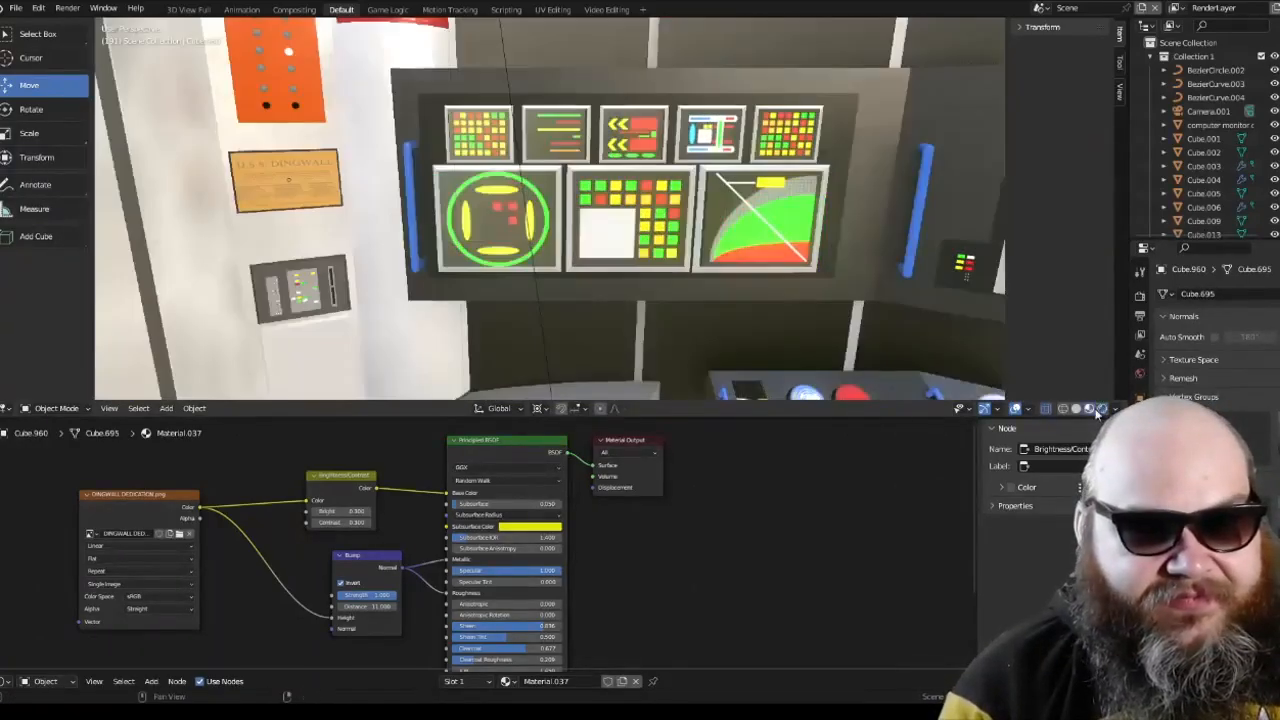
Step: Select the eight display frames together with the wall housing behind them and isolate them in local view
{"action": "left_click", "coordinate": [690, 172]}
{"action": "scroll", "coordinate": [520, 177], "scroll_direction": "up", "scroll_amount": 2}
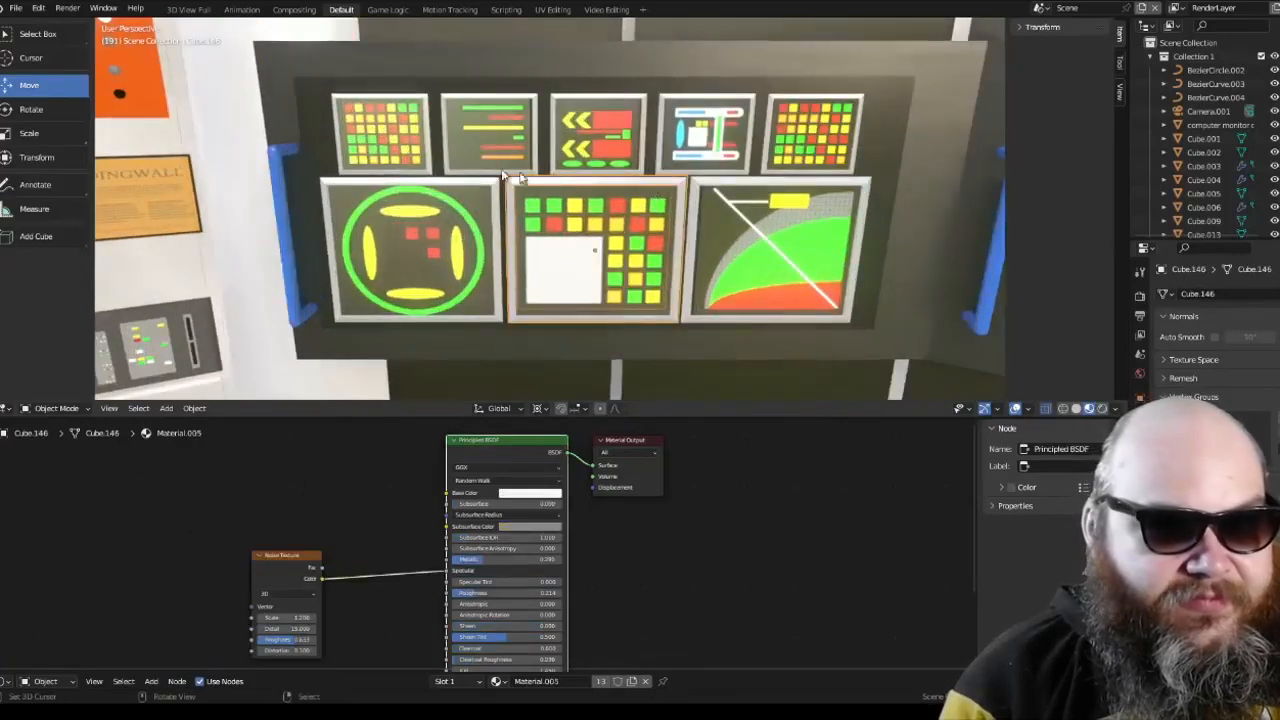
{"action": "left_click", "coordinate": [490, 184]}
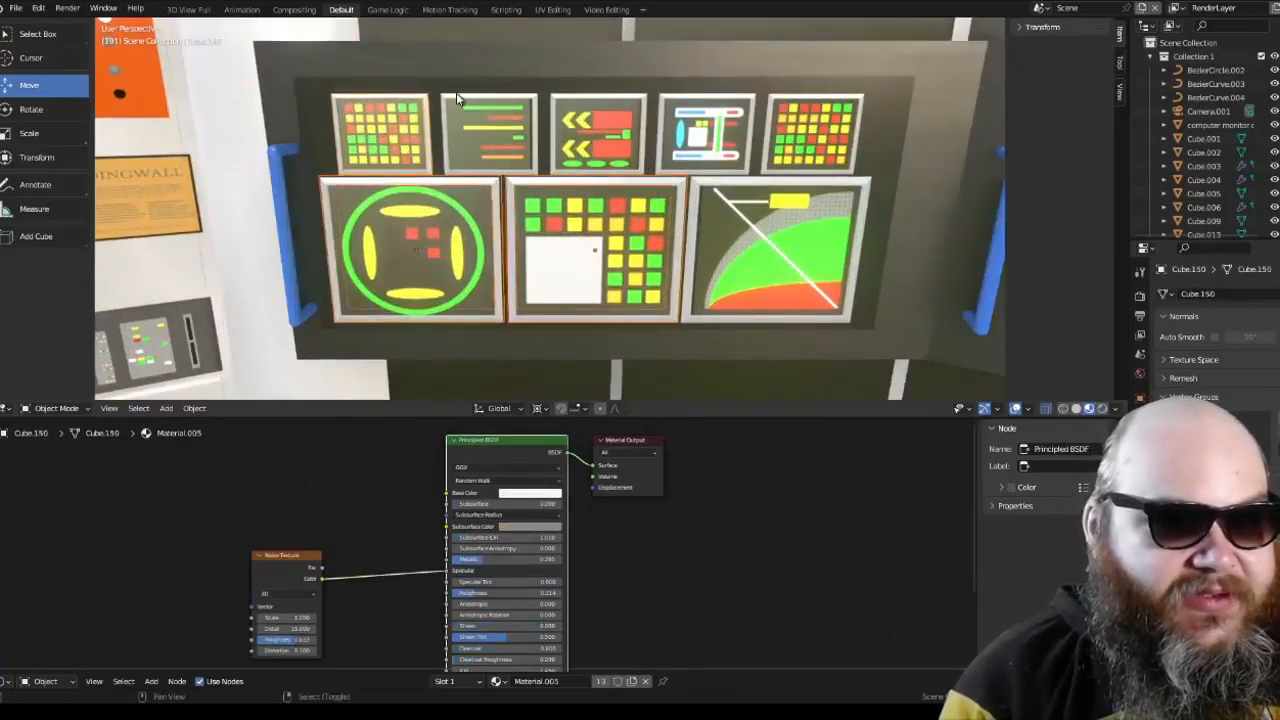
{"action": "left_click", "coordinate": [456, 92]}
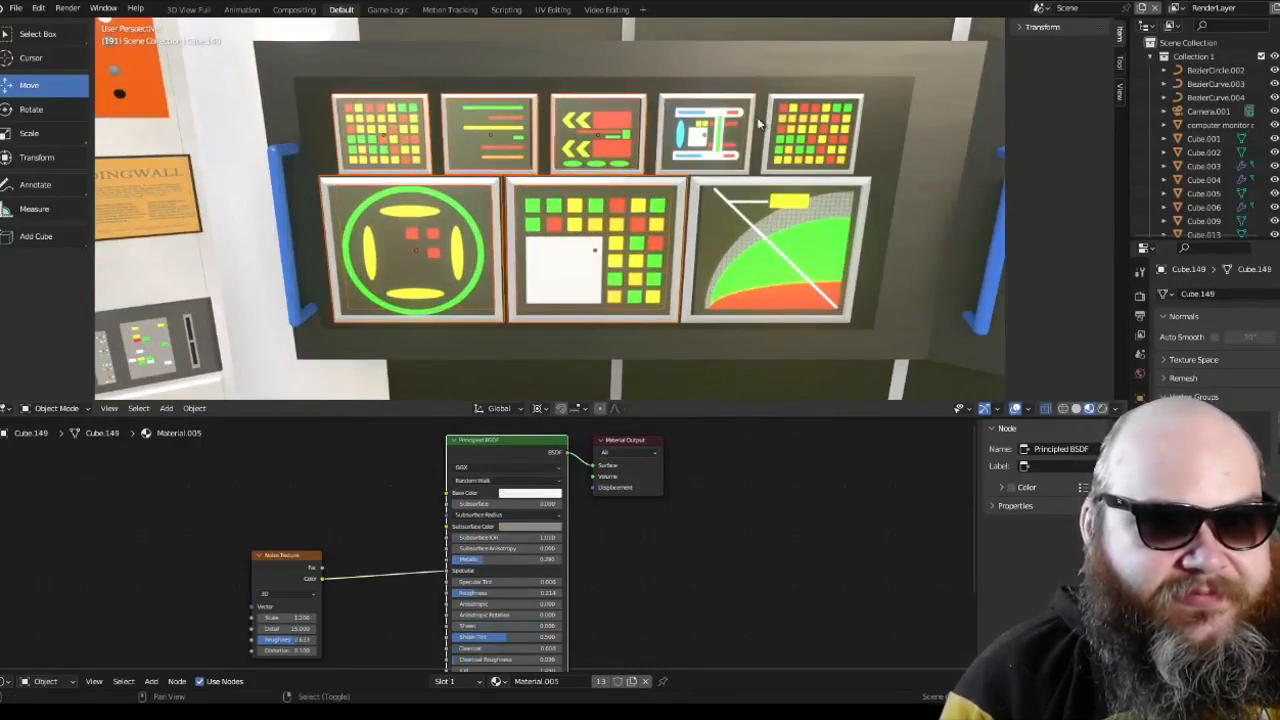
{"action": "left_click", "coordinate": [775, 182]}
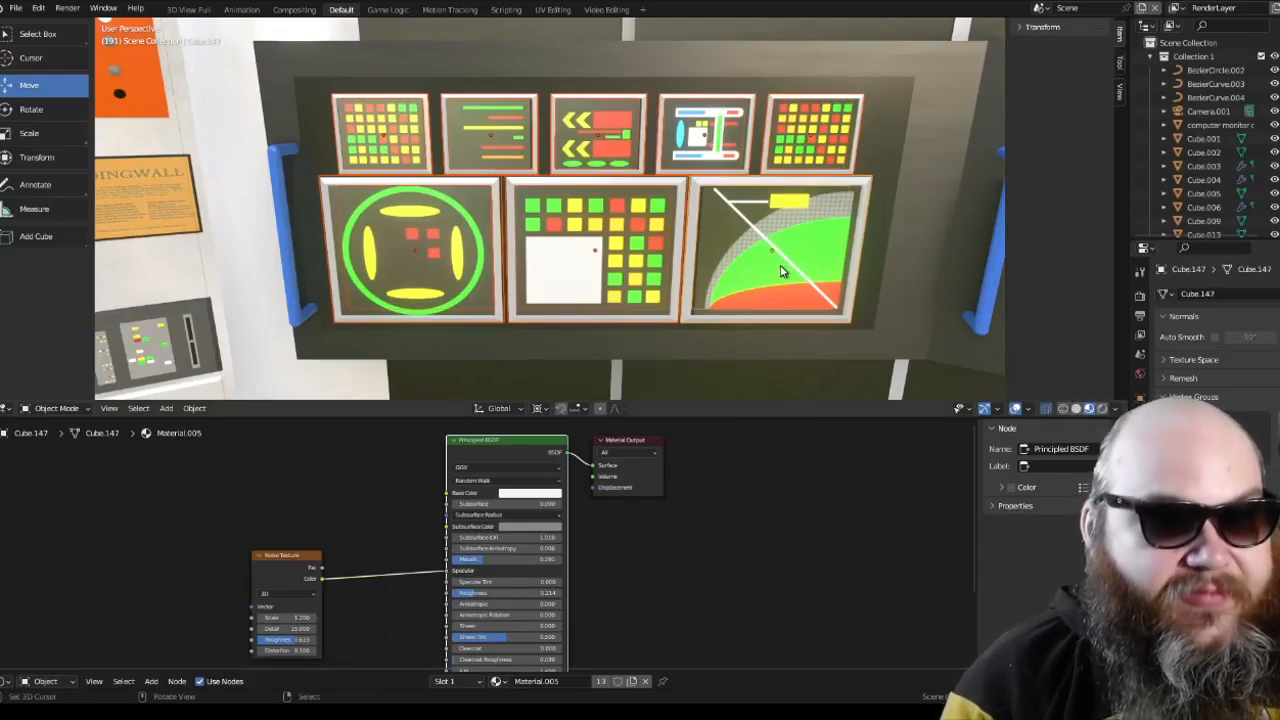
{"action": "left_click", "coordinate": [937, 79]}
{"action": "key", "text": "KP_Divide"}
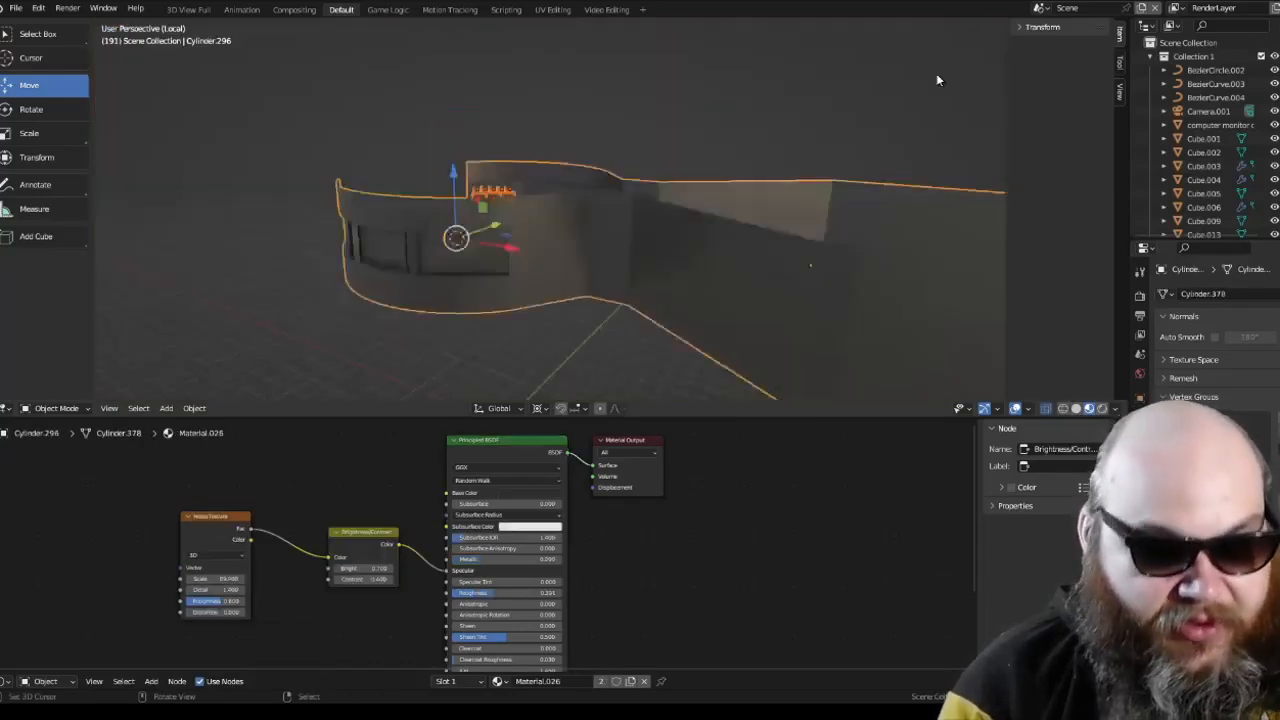
Step: Clear the selection and select the first two upper and first two lower display frames up close
{"action": "middle_click_drag", "start_coordinate": [390, 148], "coordinate": [686, 287]}
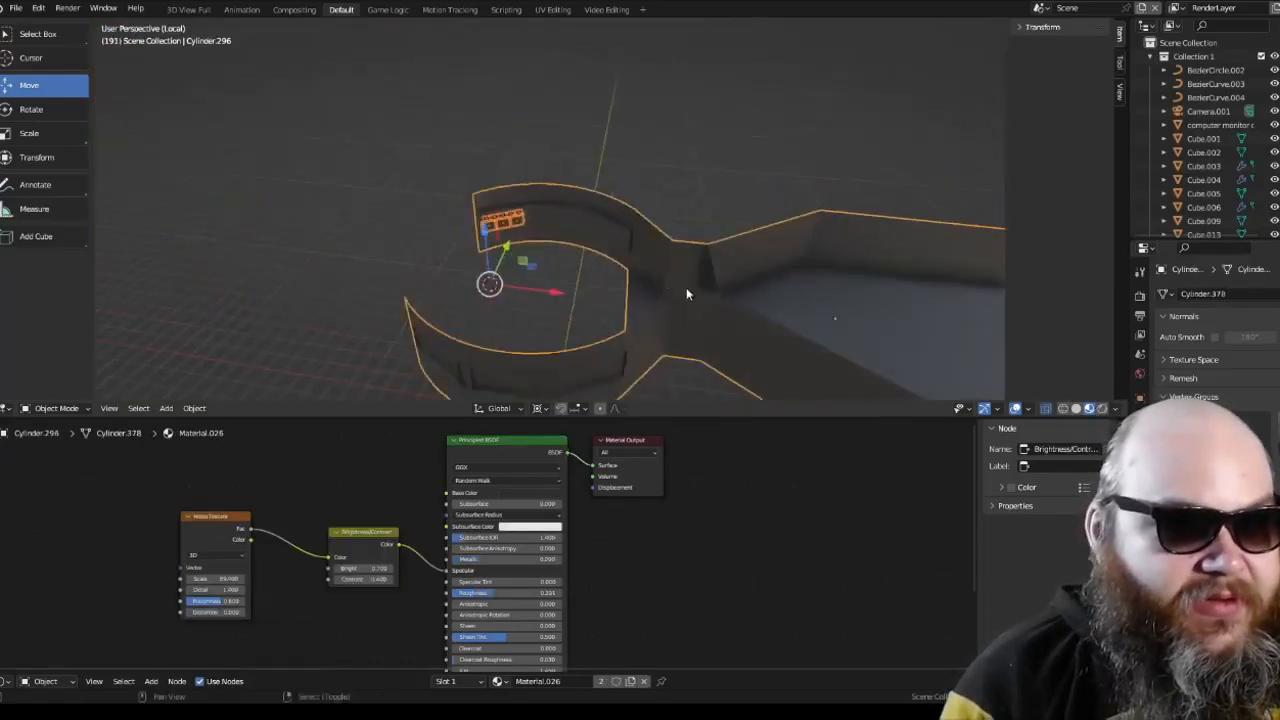
{"action": "key", "text": "alt+a"}
{"action": "scroll", "coordinate": [552, 246], "scroll_direction": "up", "scroll_amount": 5}
{"action": "middle_click_drag", "start_coordinate": [552, 246], "coordinate": [494, 168]}
{"action": "scroll", "coordinate": [500, 175], "scroll_direction": "up", "scroll_amount": 1}
{"action": "left_click", "coordinate": [541, 220]}
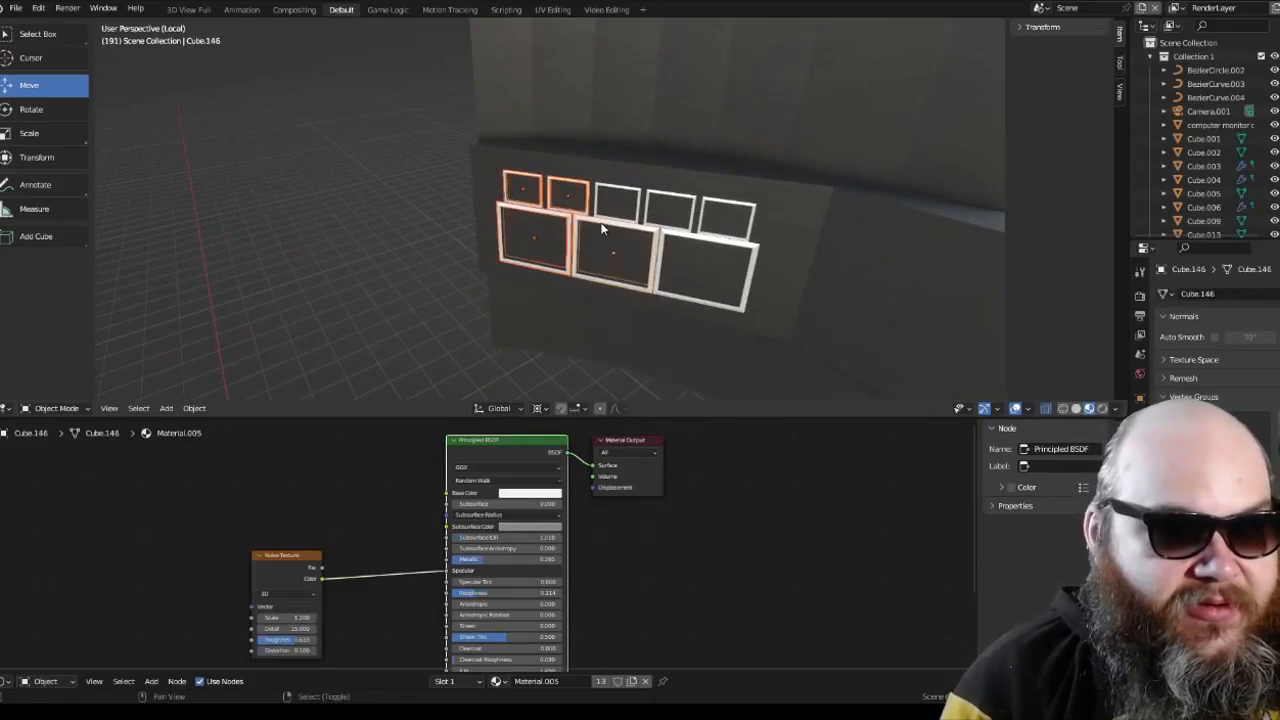
Step: Add the remaining display frames to the selection in Solid shading, and view them in Wireframe shading
{"action": "left_click", "coordinate": [1075, 410]}
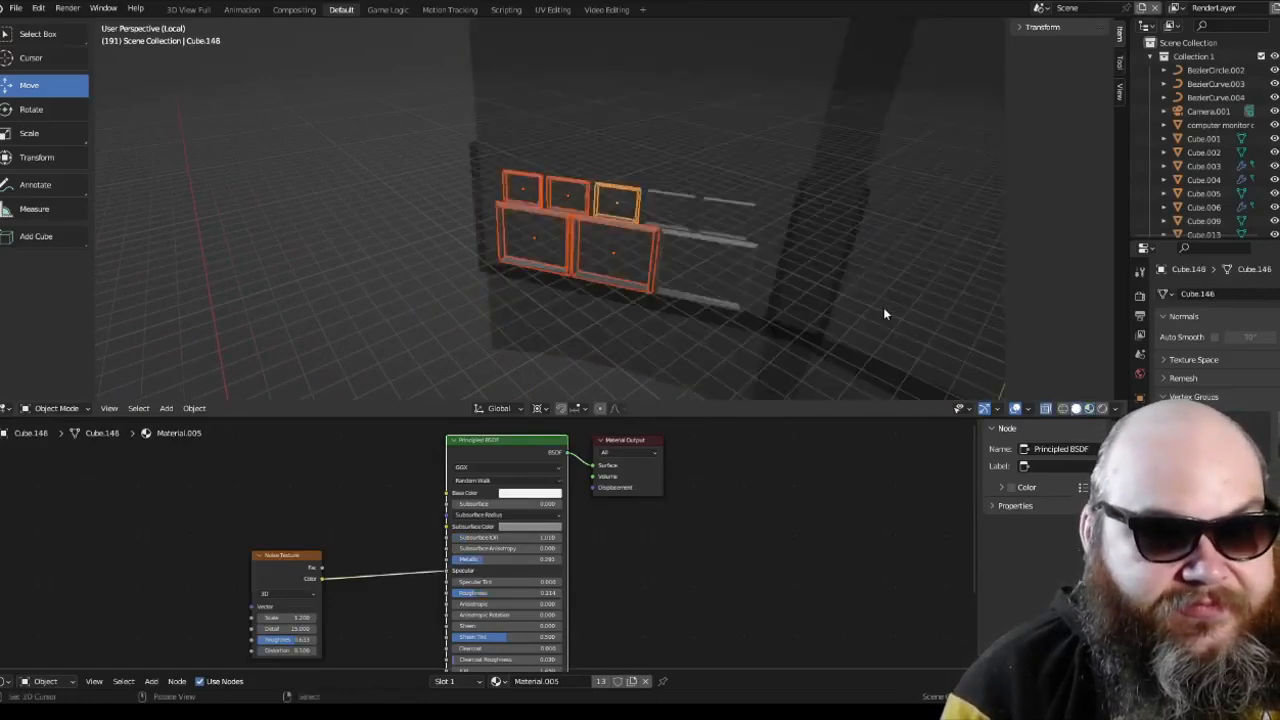
{"action": "left_click", "coordinate": [717, 197], "text": "shift"}
{"action": "left_click", "coordinate": [730, 240], "text": "shift"}
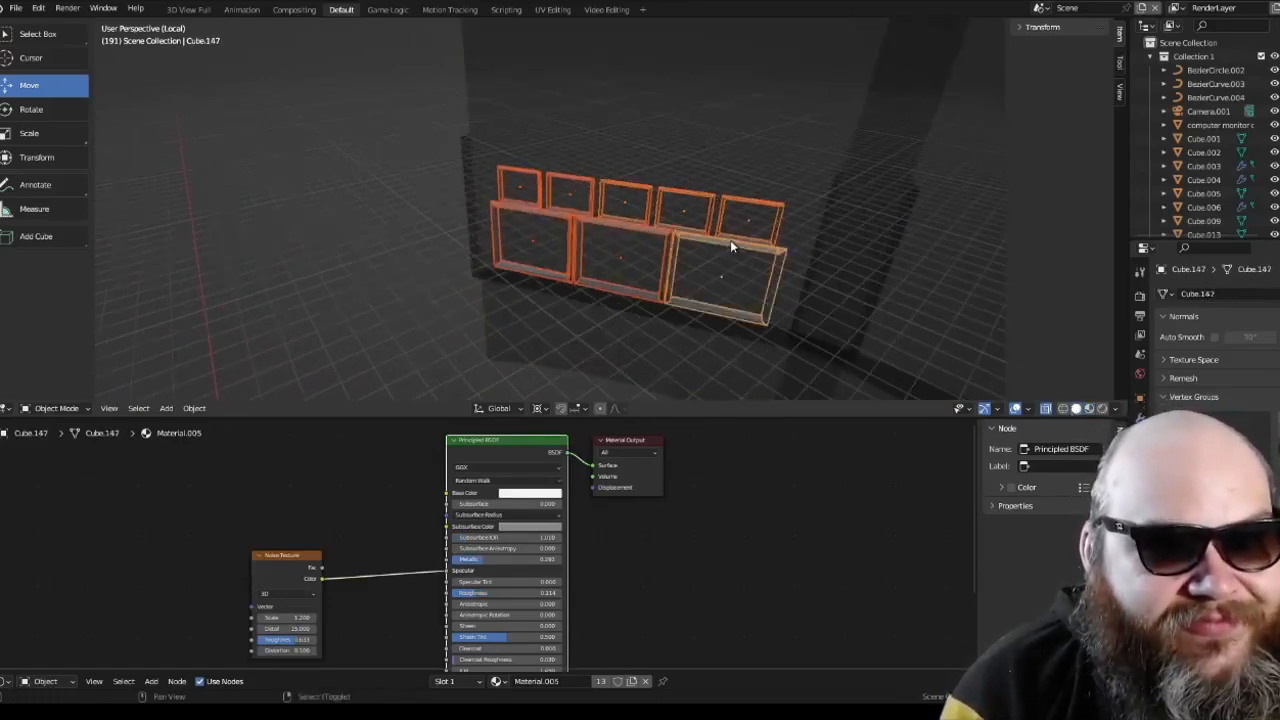
{"action": "left_click", "coordinate": [1063, 409]}
{"action": "middle_click_drag", "start_coordinate": [765, 270], "coordinate": [700, 252]}
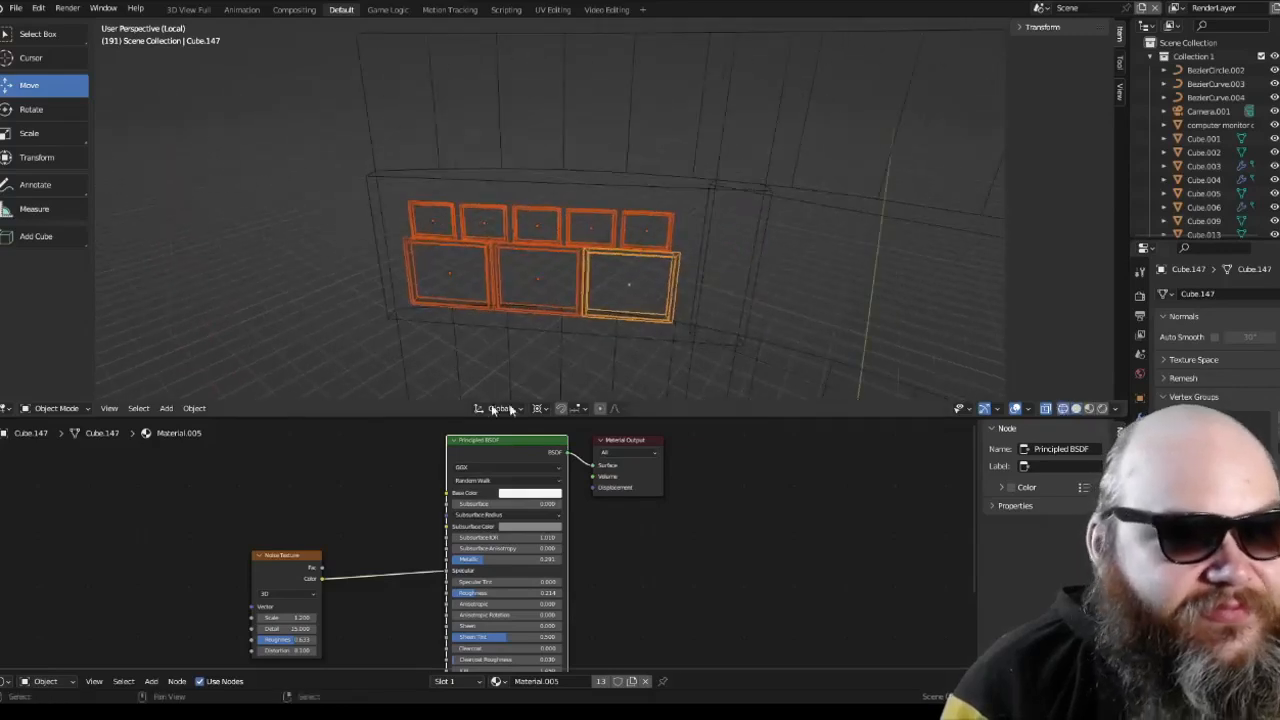
Step: Join the eight selected display frames into one object and enlarge the 3D viewport
{"action": "left_click", "coordinate": [542, 406]}
{"action": "left_click", "coordinate": [194, 408]}
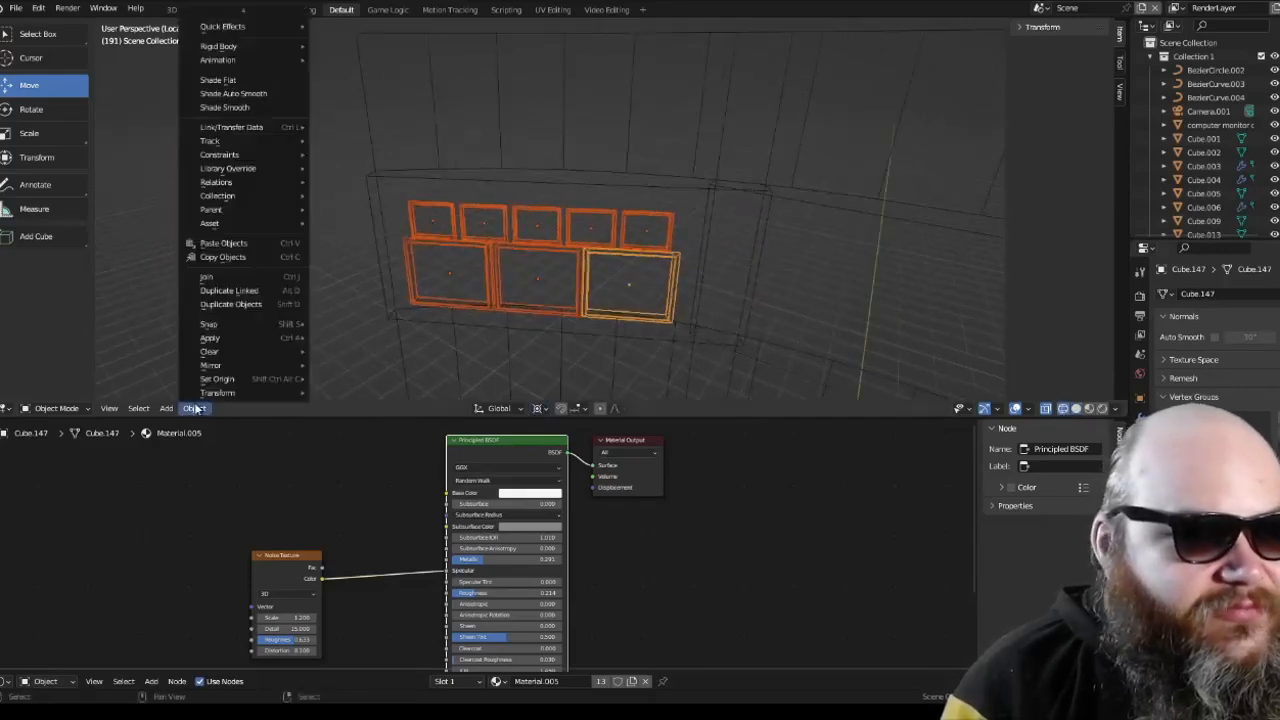
{"action": "left_click", "coordinate": [240, 277]}
{"action": "left_click_drag", "start_coordinate": [440, 418], "coordinate": [443, 497]}
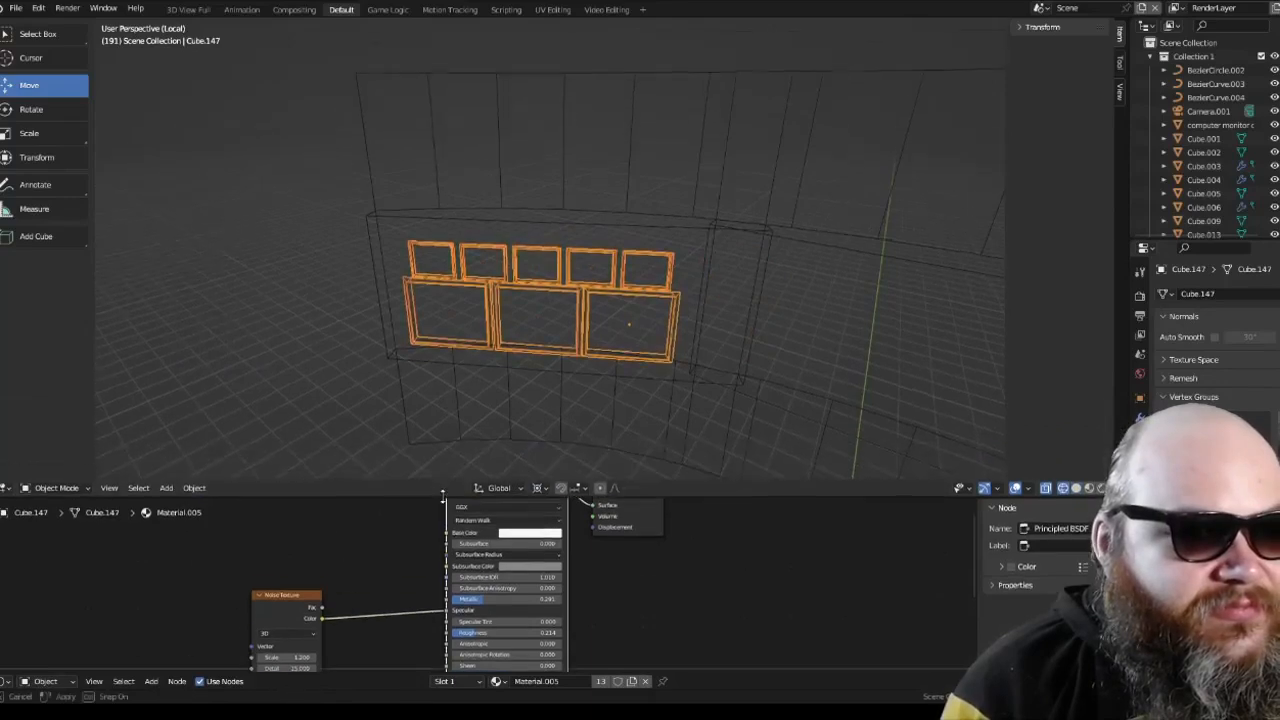
Step: Change the transform pivot point and set the joined frames' origin to Center of Mass (Surface)
{"action": "left_click", "coordinate": [545, 488]}
{"action": "left_click", "coordinate": [568, 443]}
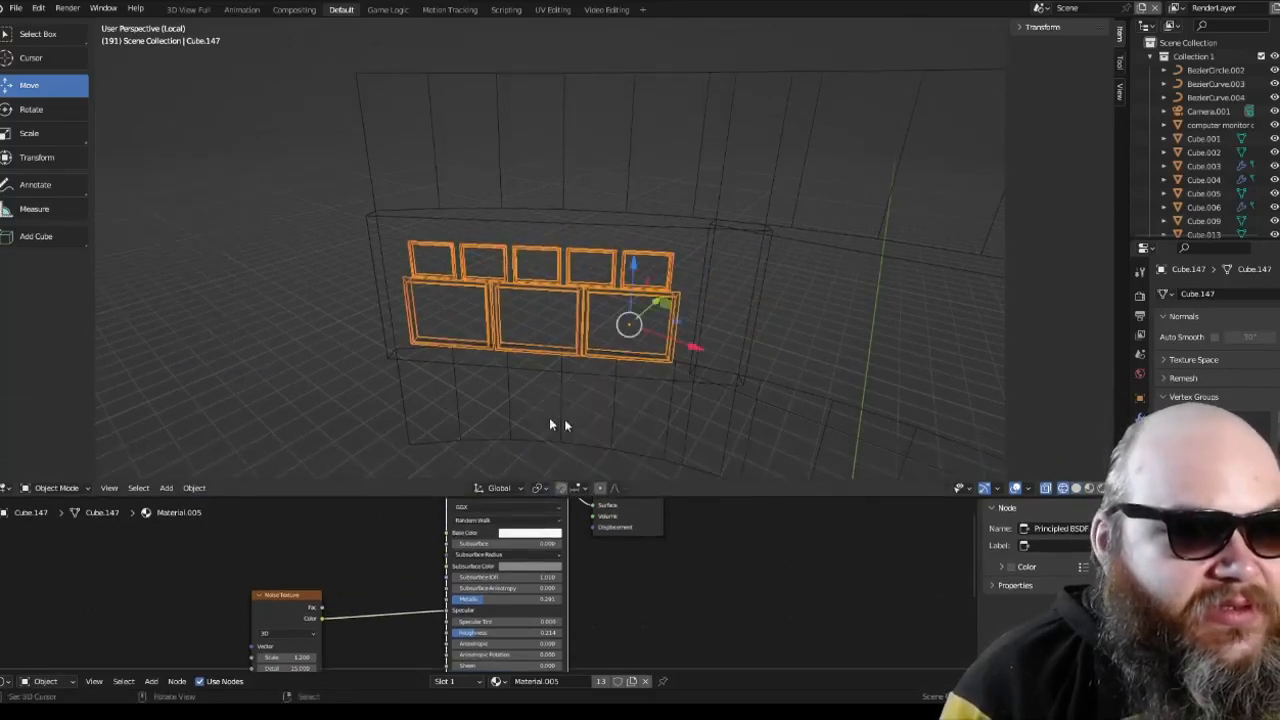
{"action": "left_click", "coordinate": [194, 488]}
{"action": "mouse_move", "coordinate": [230, 458]}
{"action": "left_click", "coordinate": [388, 506]}
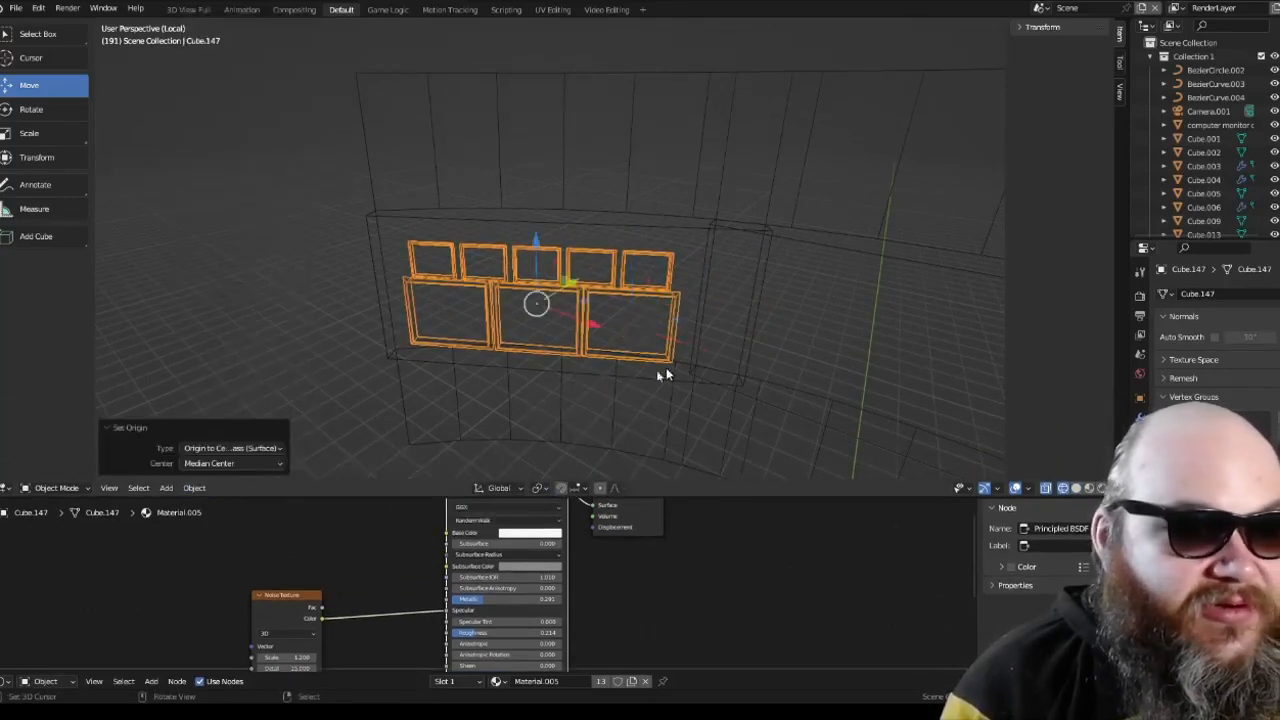
Step: Add a Mirror modifier to the joined frames and pick the wall housing as its mirror object
{"action": "middle_click_drag", "start_coordinate": [666, 367], "coordinate": [735, 393]}
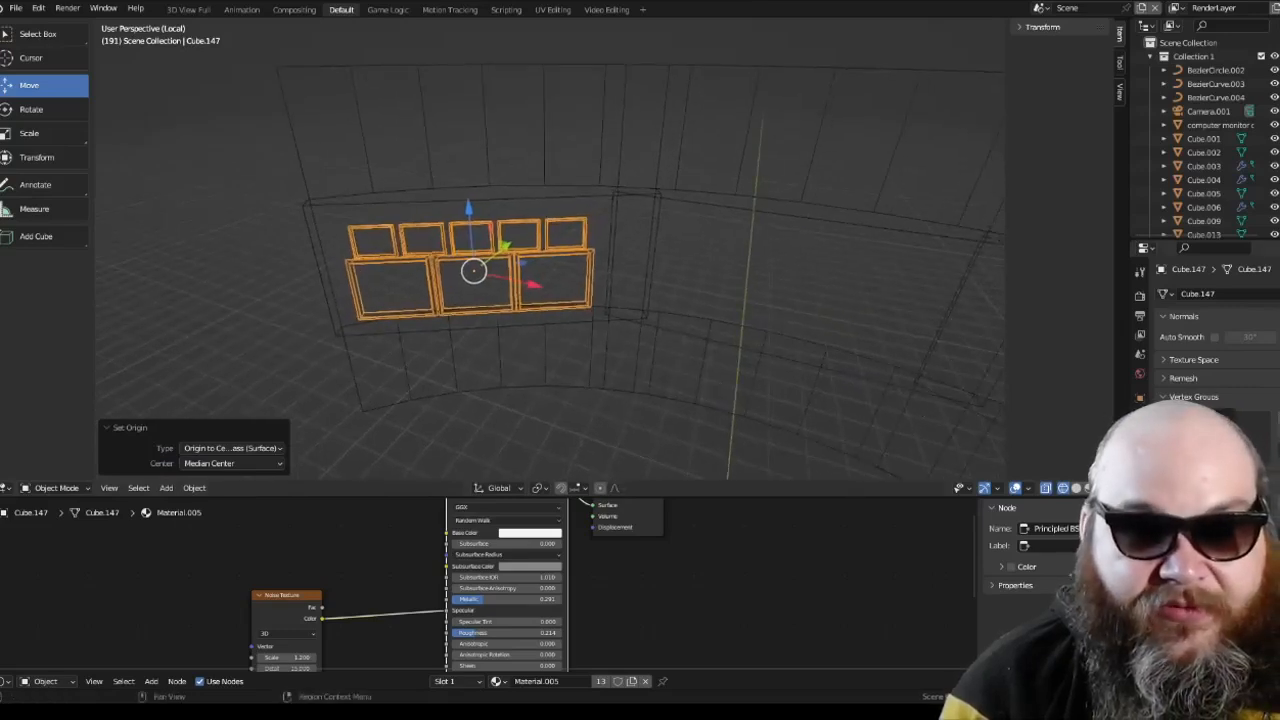
{"action": "left_click", "coordinate": [1140, 418]}
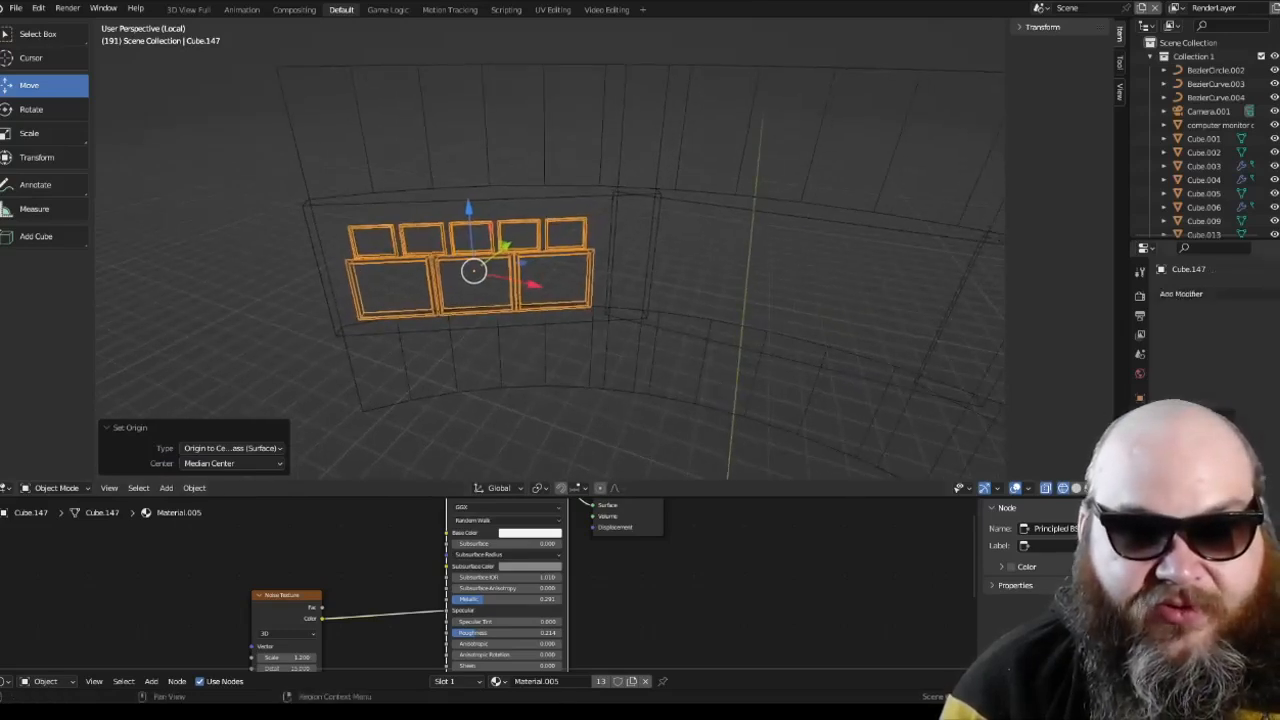
{"action": "left_click", "coordinate": [1190, 294]}
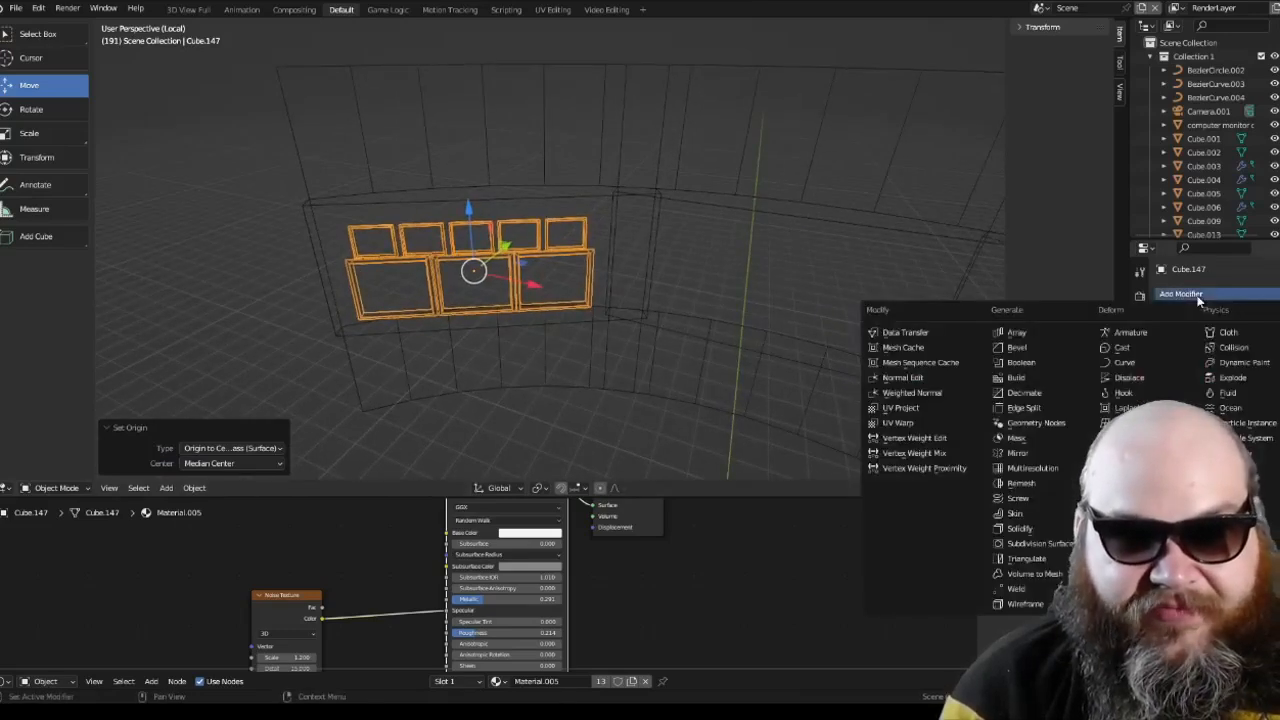
{"action": "left_click", "coordinate": [1043, 455]}
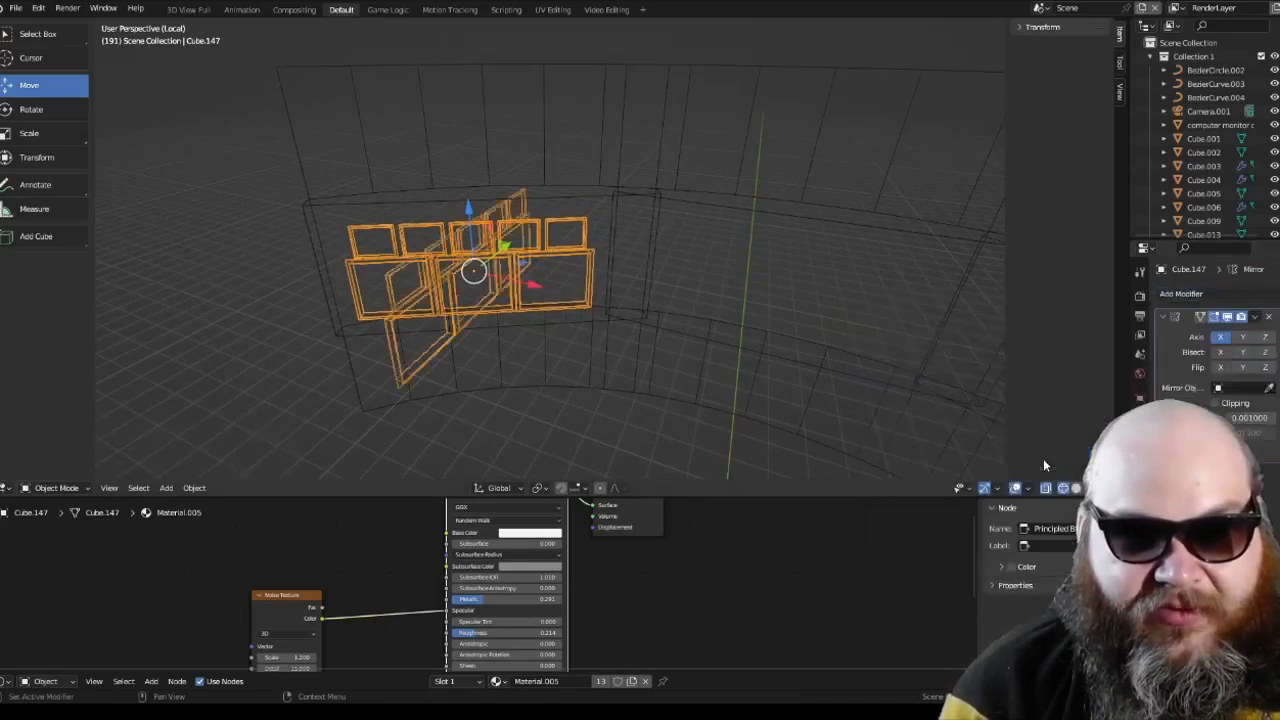
{"action": "left_click", "coordinate": [1269, 388]}
{"action": "left_click", "coordinate": [769, 343]}
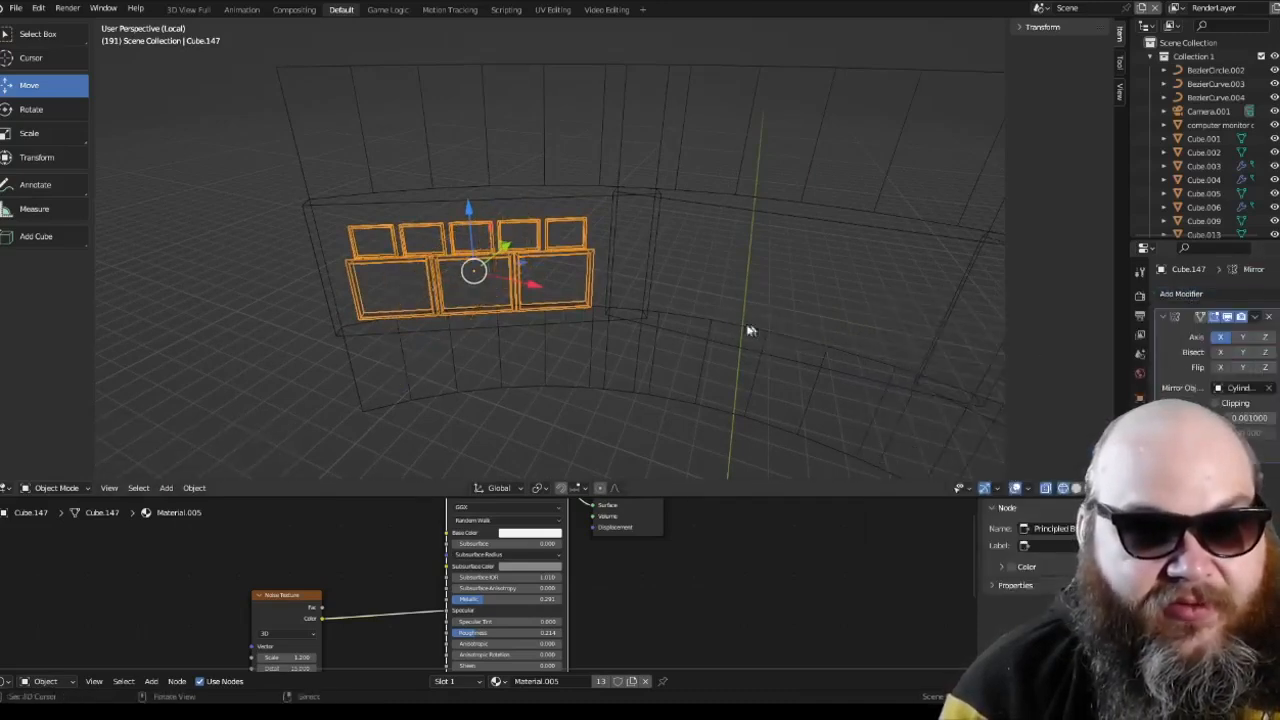
Step: Try different X, Y and Z axis combinations in the frames' Mirror modifier
{"action": "middle_click_drag", "start_coordinate": [751, 331], "coordinate": [843, 280]}
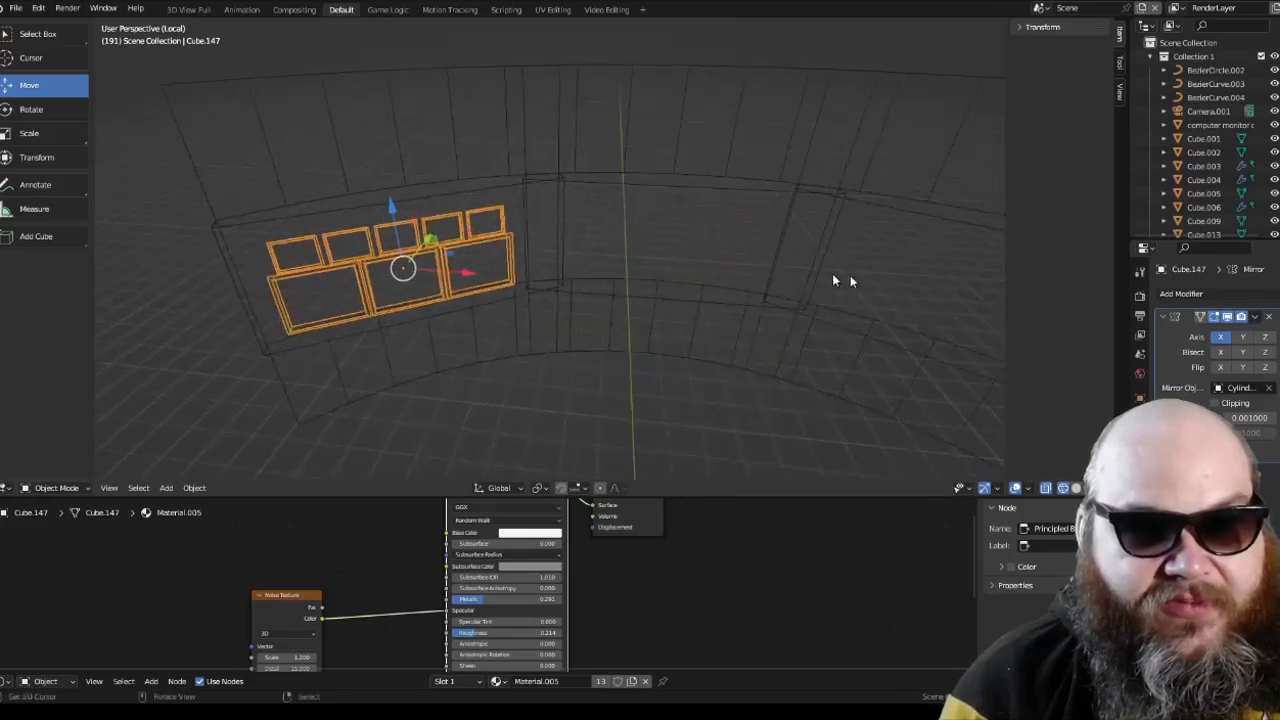
{"action": "left_click", "coordinate": [1261, 339]}
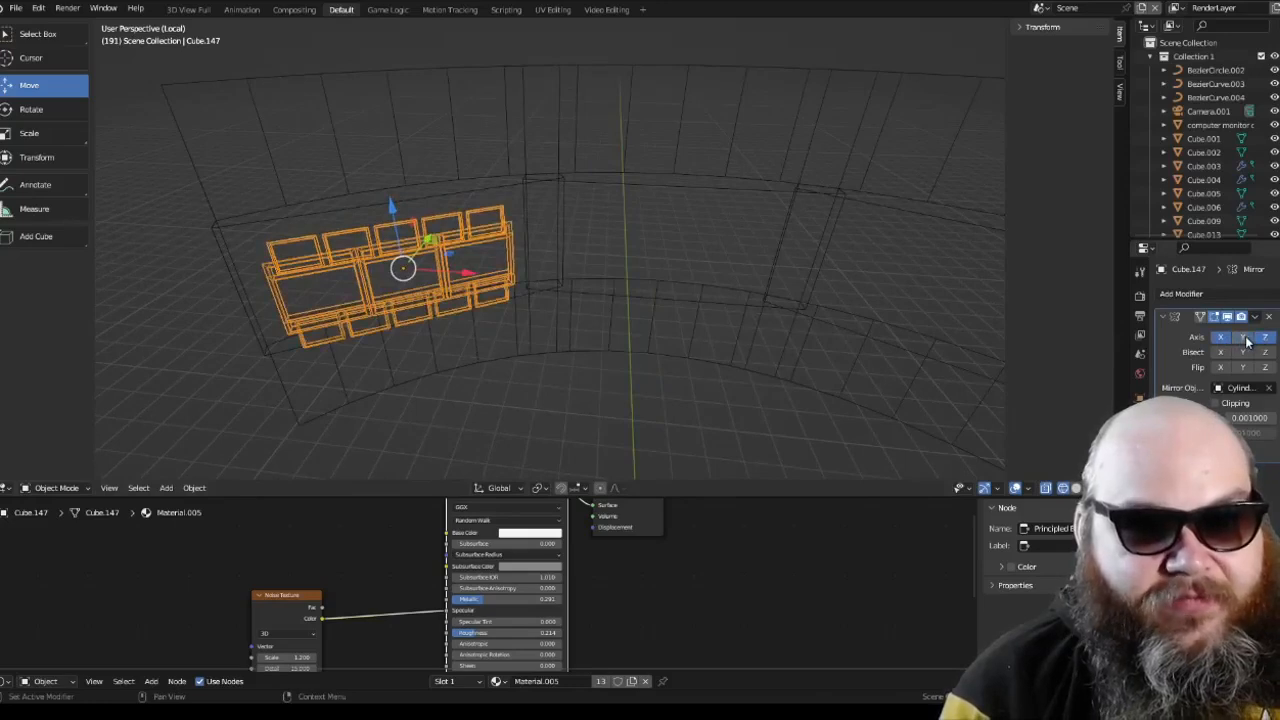
{"action": "left_click", "coordinate": [1263, 338]}
{"action": "left_click", "coordinate": [1223, 337]}
{"action": "scroll", "coordinate": [858, 302], "scroll_direction": "down", "scroll_amount": 2}
{"action": "middle_click_drag", "start_coordinate": [843, 306], "coordinate": [820, 306]}
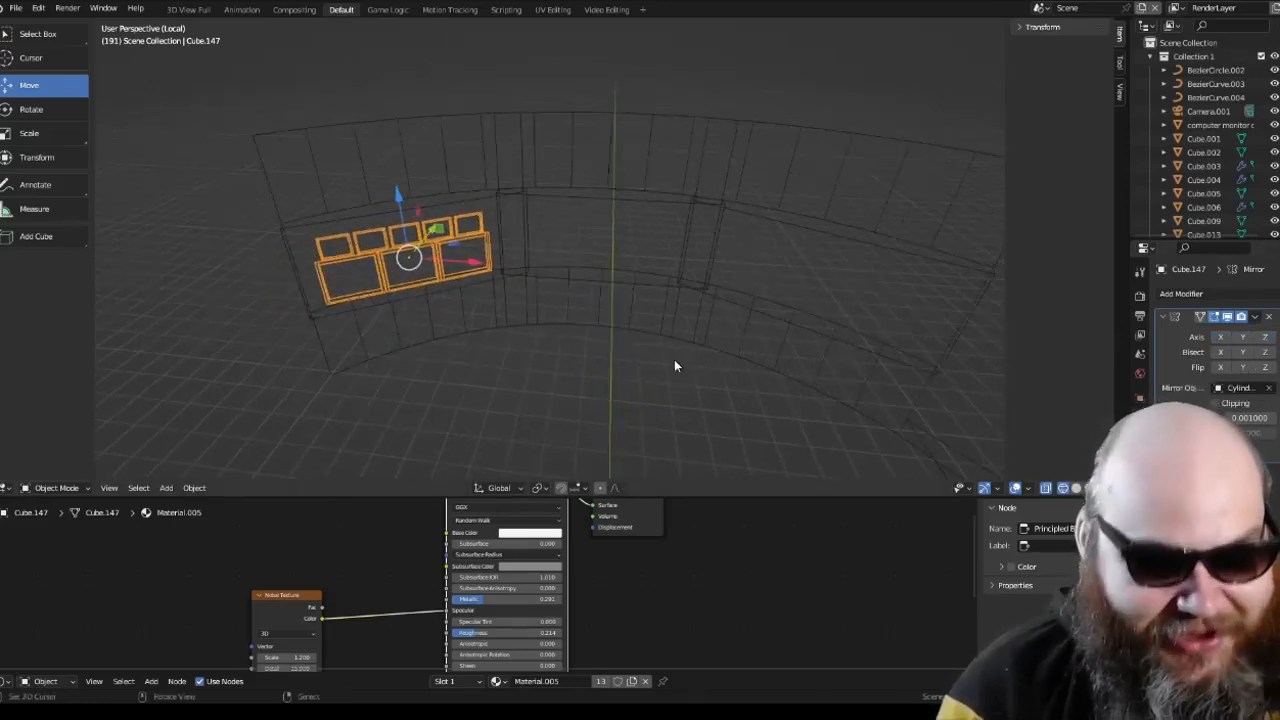
Step: Leave local view and show the whole bridge interior in Material Preview shading
{"action": "key", "text": "KP_Divide"}
{"action": "scroll", "coordinate": [674, 338], "scroll_direction": "down", "scroll_amount": 7}
{"action": "middle_click_drag", "start_coordinate": [674, 338], "coordinate": [731, 327]}
{"action": "scroll", "coordinate": [794, 381], "scroll_direction": "down", "scroll_amount": 2}
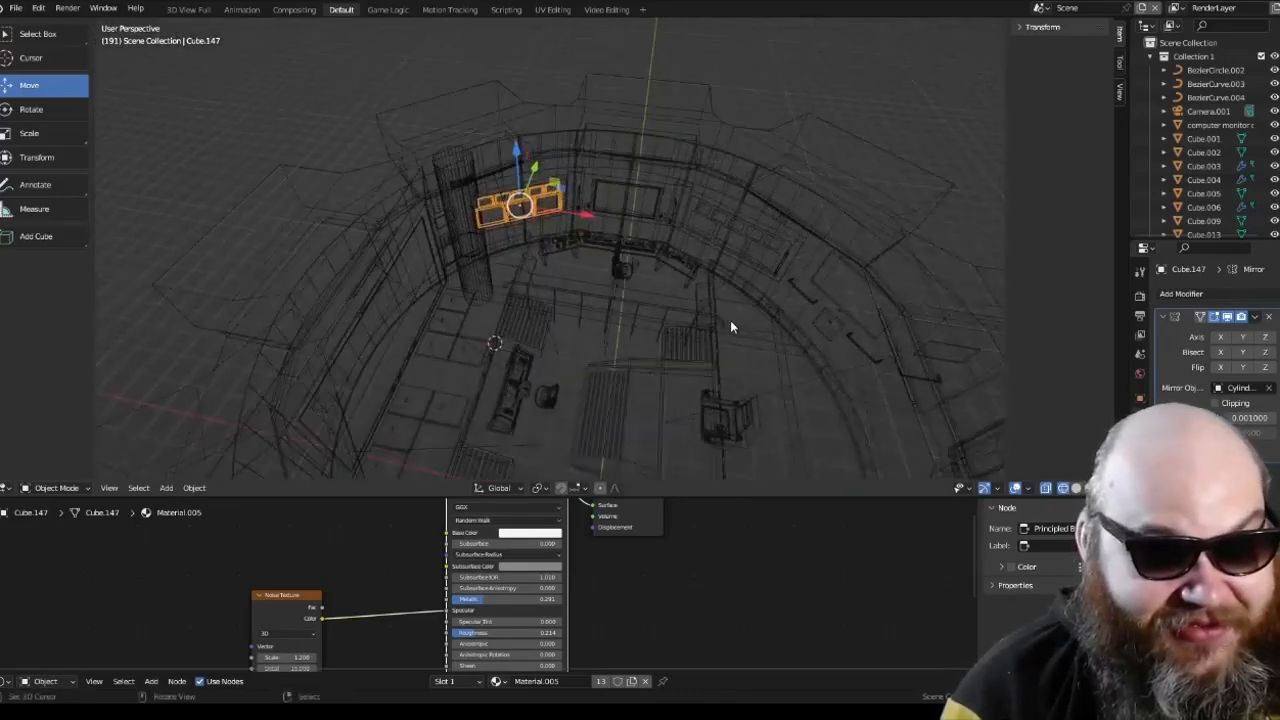
{"action": "left_click", "coordinate": [1076, 489]}
{"action": "middle_click_drag", "start_coordinate": [812, 362], "coordinate": [792, 272]}
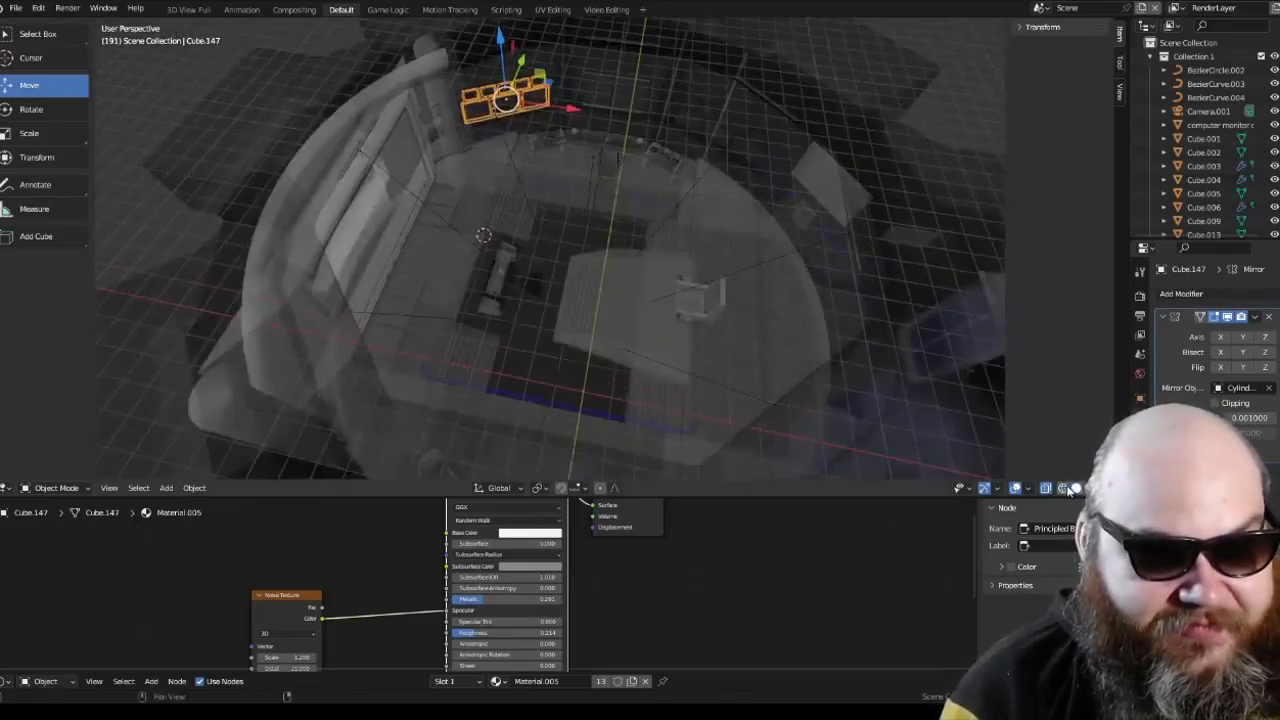
{"action": "left_click", "coordinate": [1088, 489]}
{"action": "scroll", "coordinate": [943, 388], "scroll_direction": "up", "scroll_amount": 3}
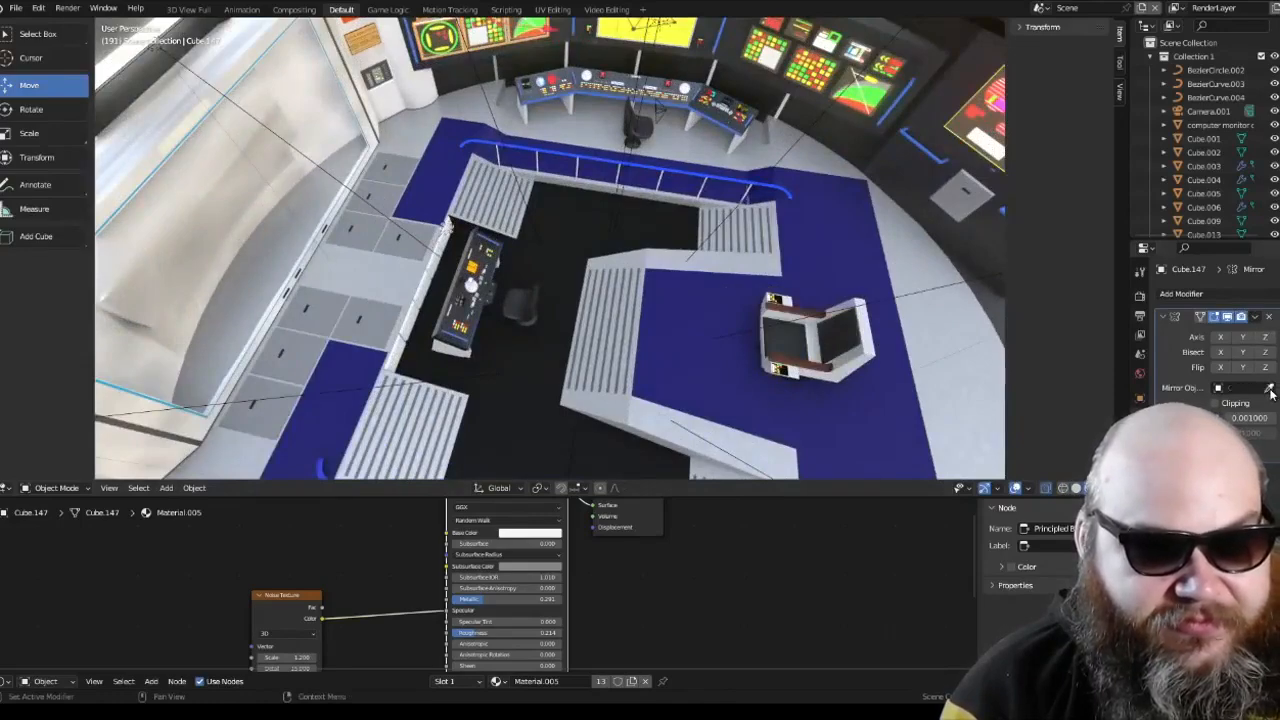
Step: Set the Mirror modifier's mirror object to the bridge floor and mirror the frames on the X axis only
{"action": "left_click", "coordinate": [1270, 389]}
{"action": "left_click", "coordinate": [601, 226]}
{"action": "middle_click_drag", "start_coordinate": [601, 226], "coordinate": [522, 436]}
{"action": "scroll", "coordinate": [603, 215], "scroll_direction": "up", "scroll_amount": 4}
{"action": "middle_click_drag", "start_coordinate": [767, 273], "coordinate": [640, 282], "text": "shift"}
{"action": "scroll", "coordinate": [640, 282], "scroll_direction": "up", "scroll_amount": 4}
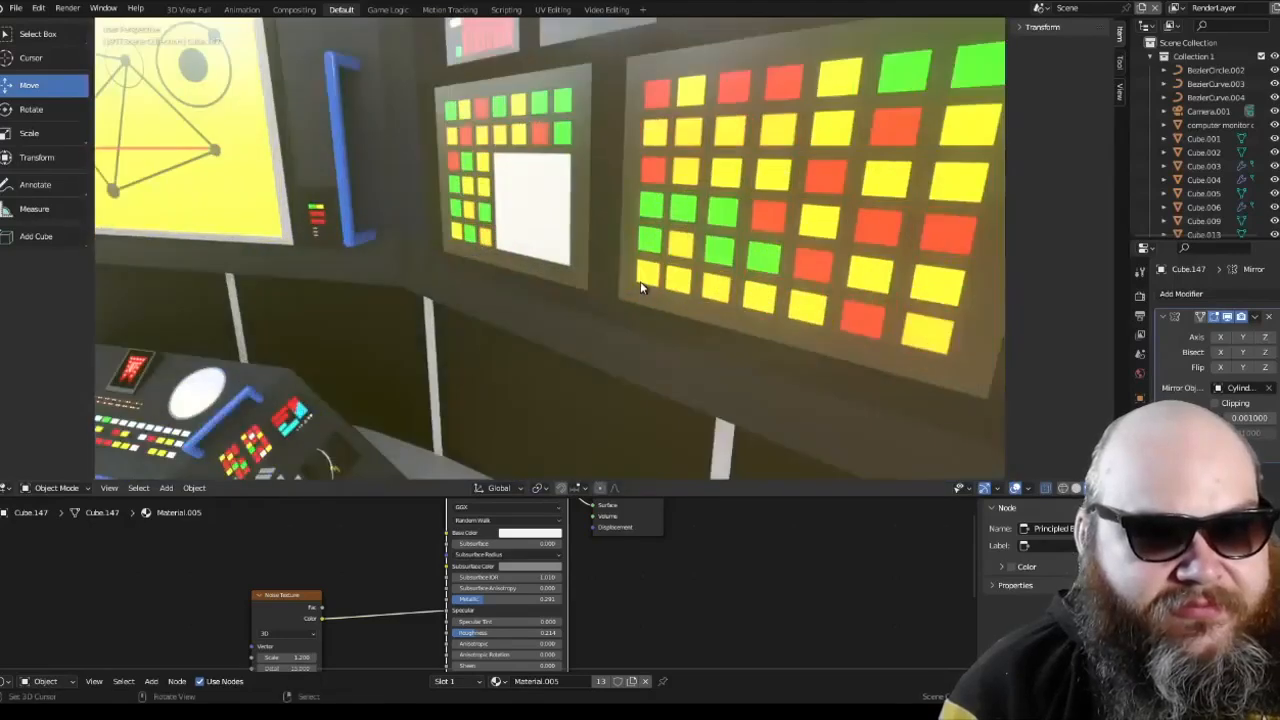
{"action": "left_click", "coordinate": [1221, 338]}
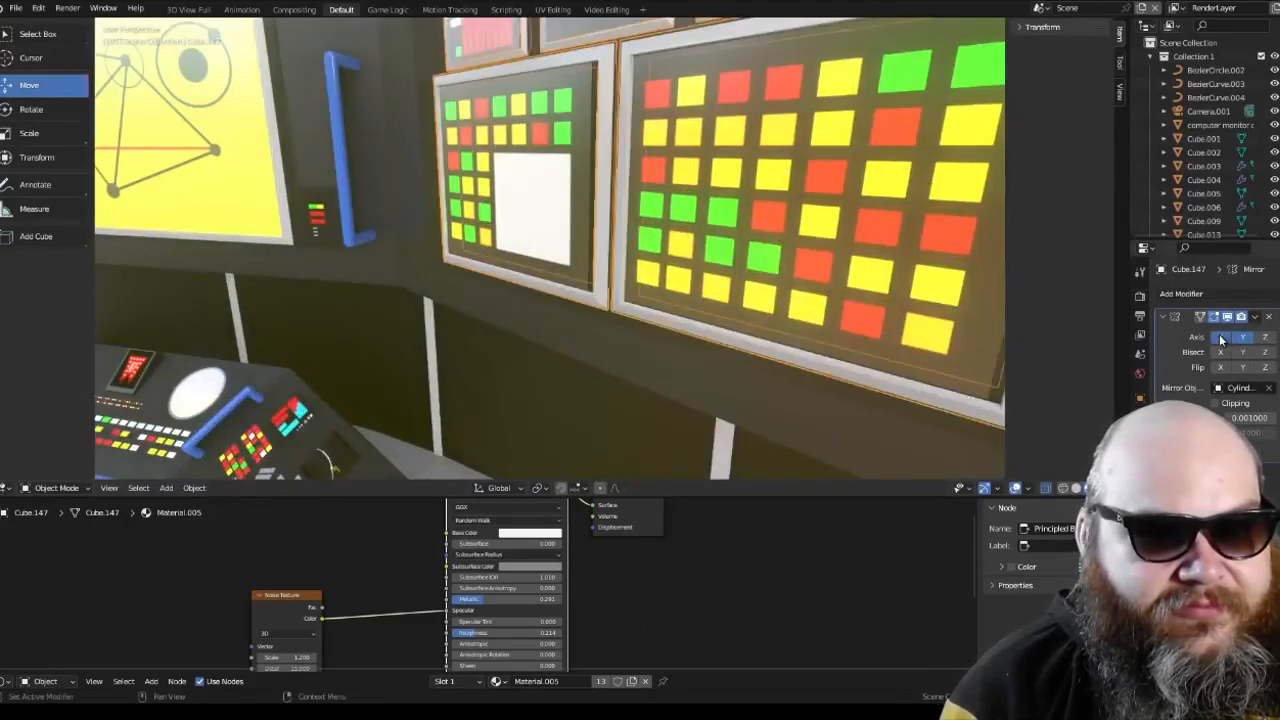
{"action": "scroll", "coordinate": [822, 304], "scroll_direction": "down", "scroll_amount": 5}
{"action": "middle_click_drag", "start_coordinate": [819, 304], "coordinate": [740, 320]}
{"action": "scroll", "coordinate": [788, 312], "scroll_direction": "up", "scroll_amount": 1}
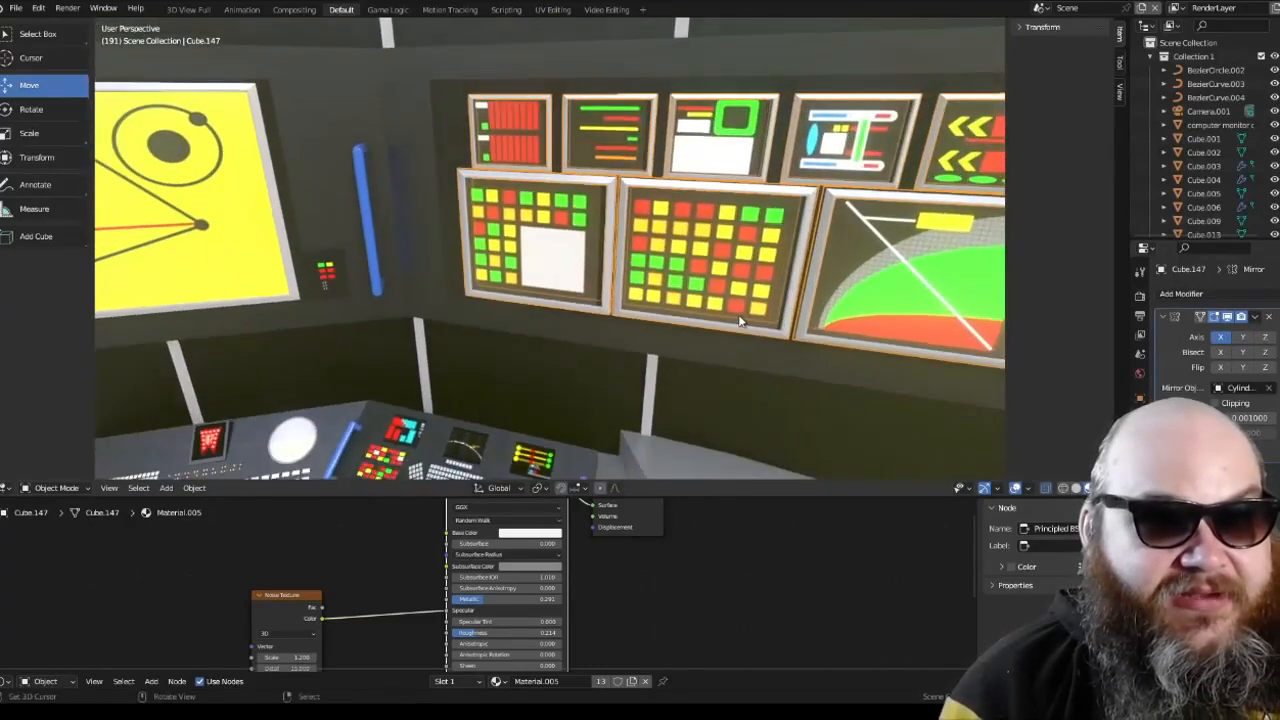
Step: Apply the Mirror modifier to the display frames, undoing its accidental removal first
{"action": "scroll", "coordinate": [740, 320], "scroll_direction": "down", "scroll_amount": 5}
{"action": "middle_click_drag", "start_coordinate": [594, 291], "coordinate": [735, 294]}
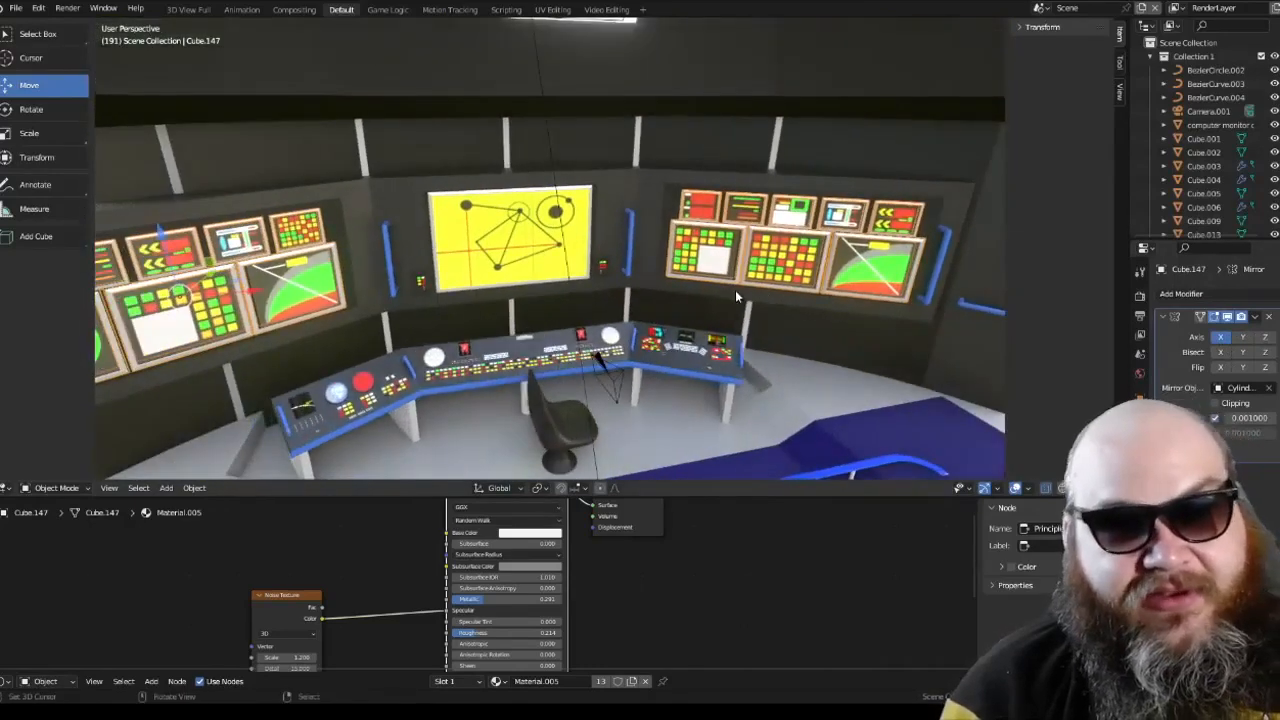
{"action": "left_click", "coordinate": [1269, 316]}
{"action": "key", "text": "ctrl+z"}
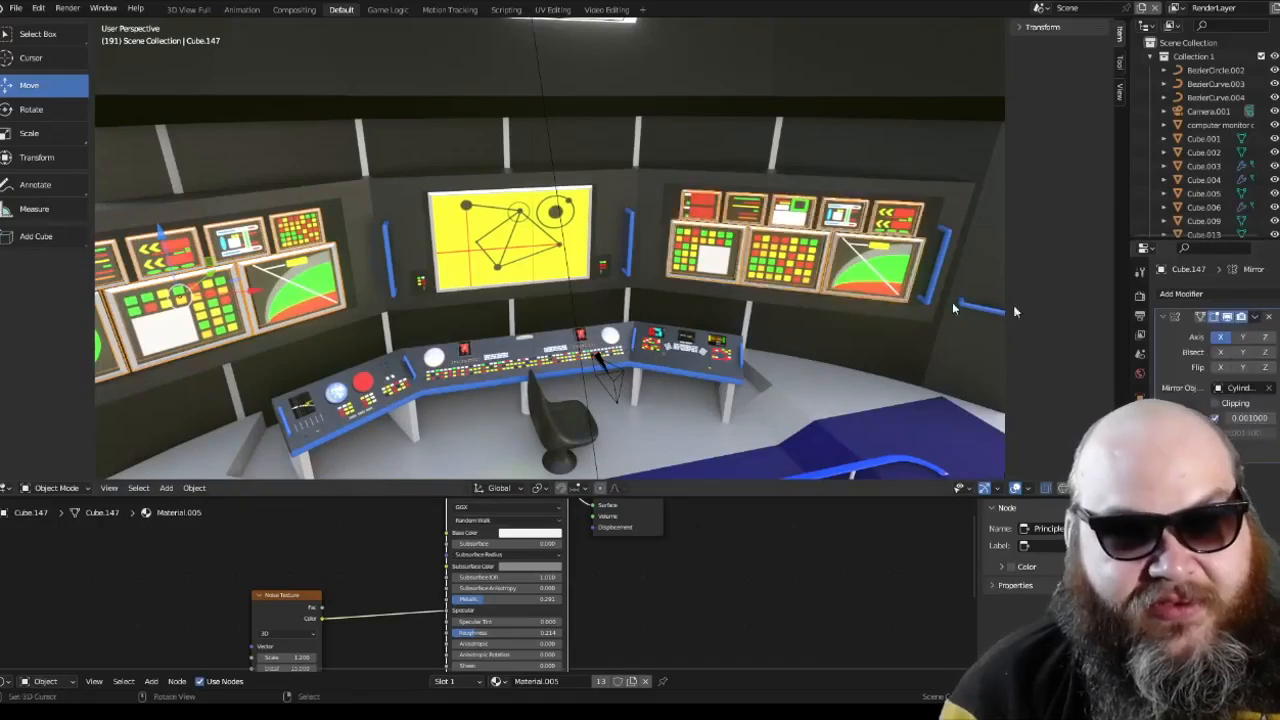
{"action": "left_click", "coordinate": [1255, 317]}
{"action": "left_click", "coordinate": [1243, 335]}
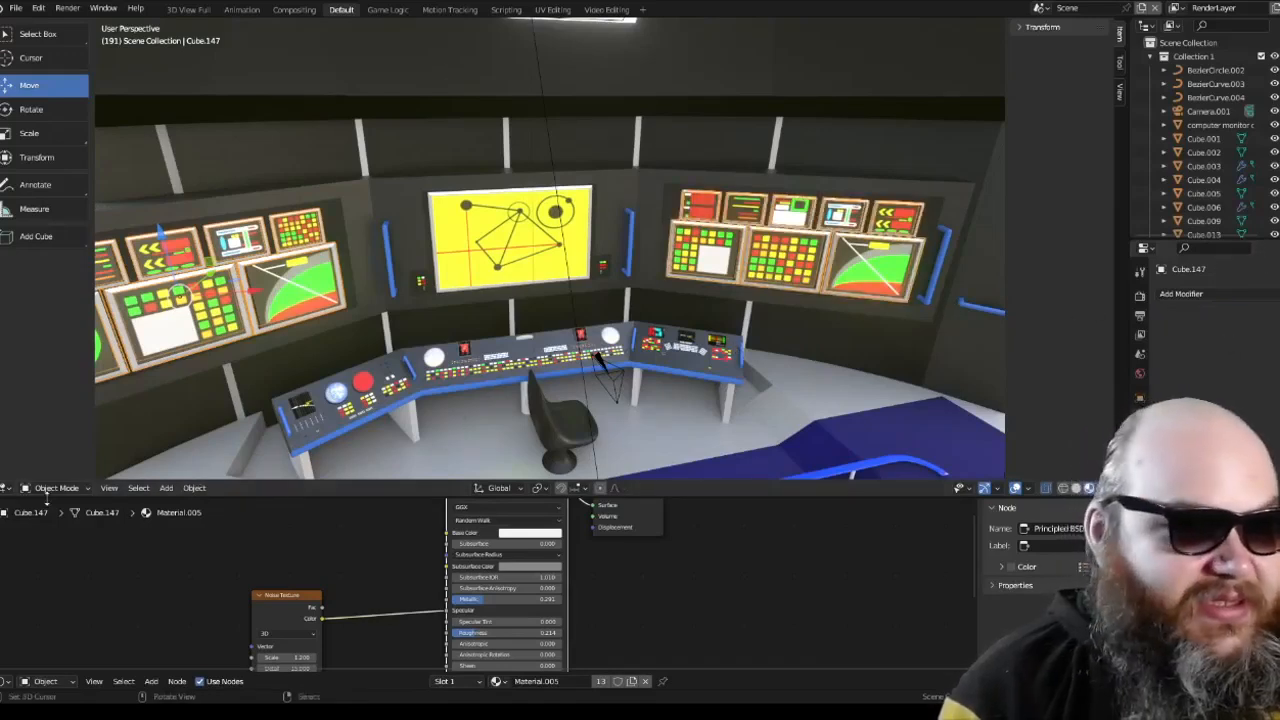
Step: Separate the mirrored frames mesh by loose parts in Edit Mode and return to Object Mode
{"action": "left_click", "coordinate": [47, 490]}
{"action": "left_click", "coordinate": [50, 460]}
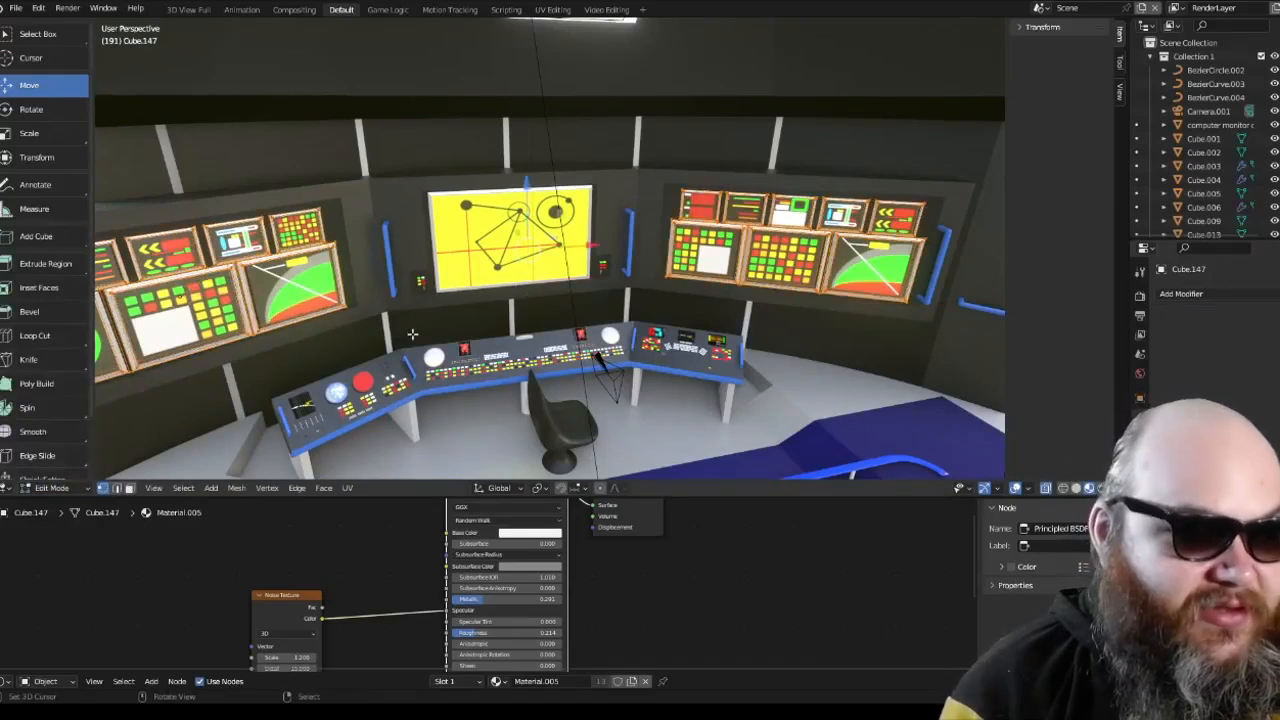
{"action": "key", "text": "p"}
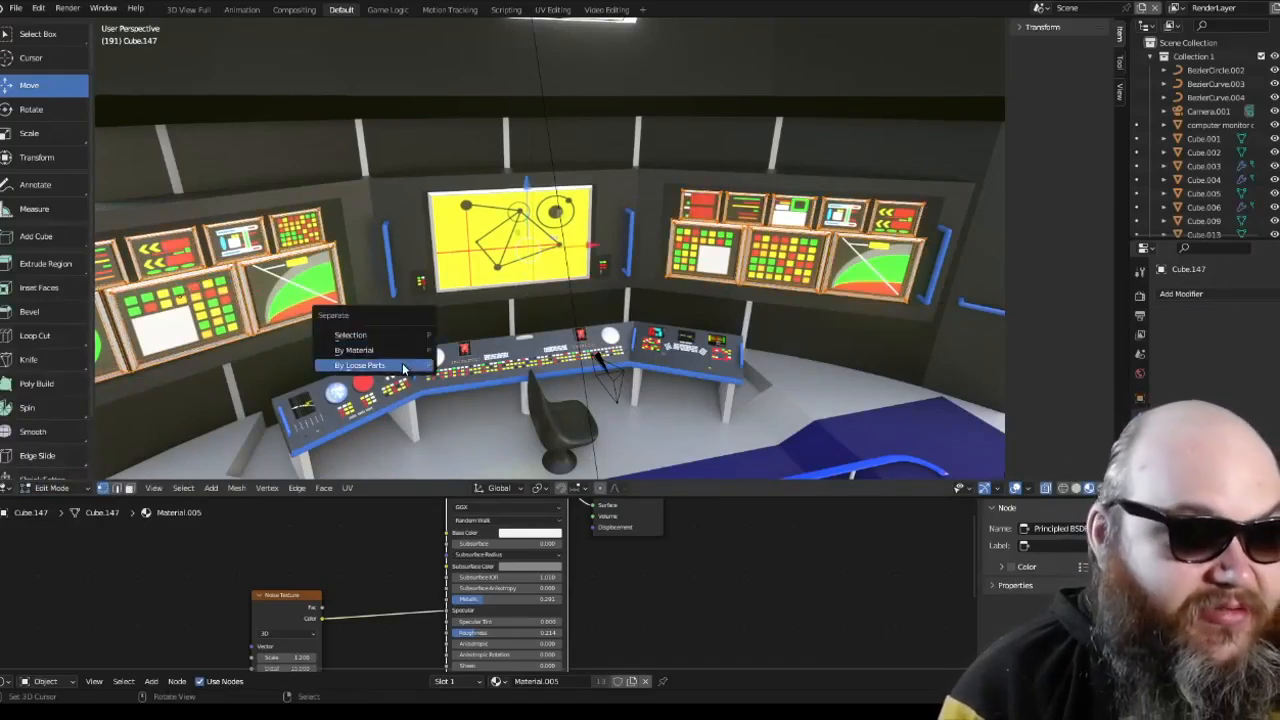
{"action": "left_click", "coordinate": [402, 366]}
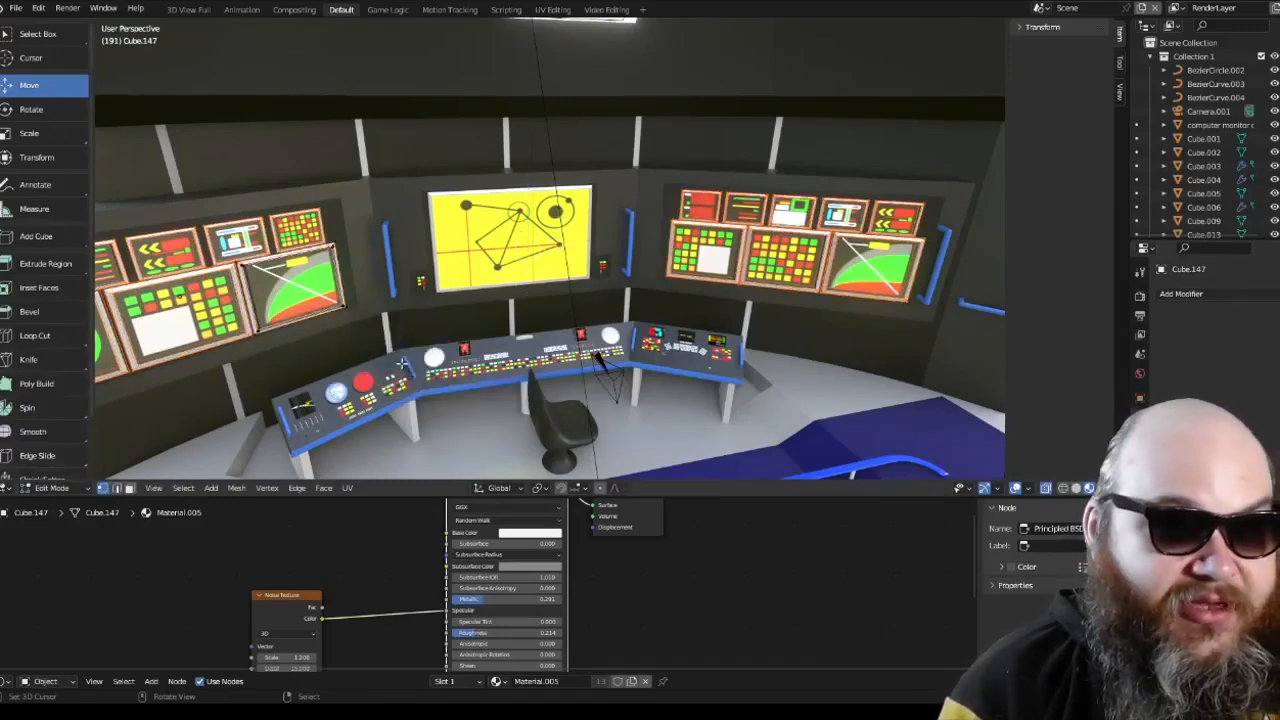
{"action": "left_click", "coordinate": [81, 485]}
{"action": "left_click", "coordinate": [87, 470]}
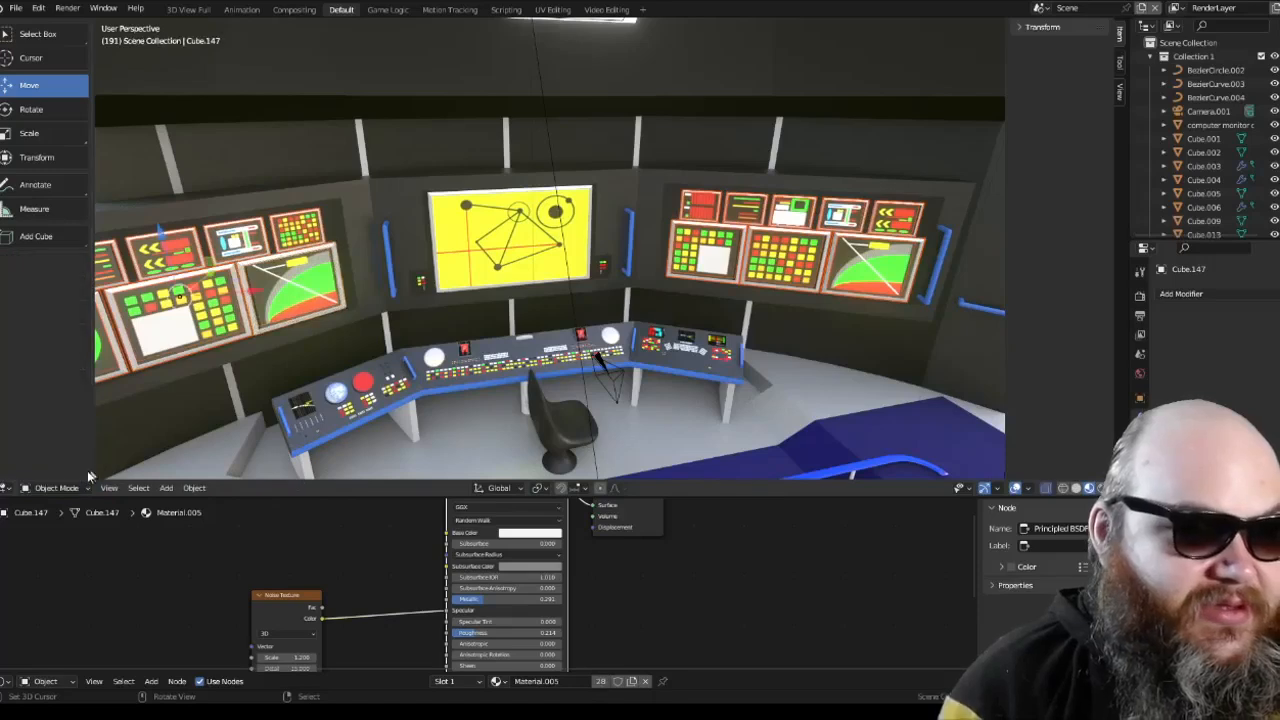
Step: Set the origins of the separated frames to their Center of Mass (Surface)
{"action": "left_click", "coordinate": [194, 487]}
{"action": "mouse_move", "coordinate": [260, 458]}
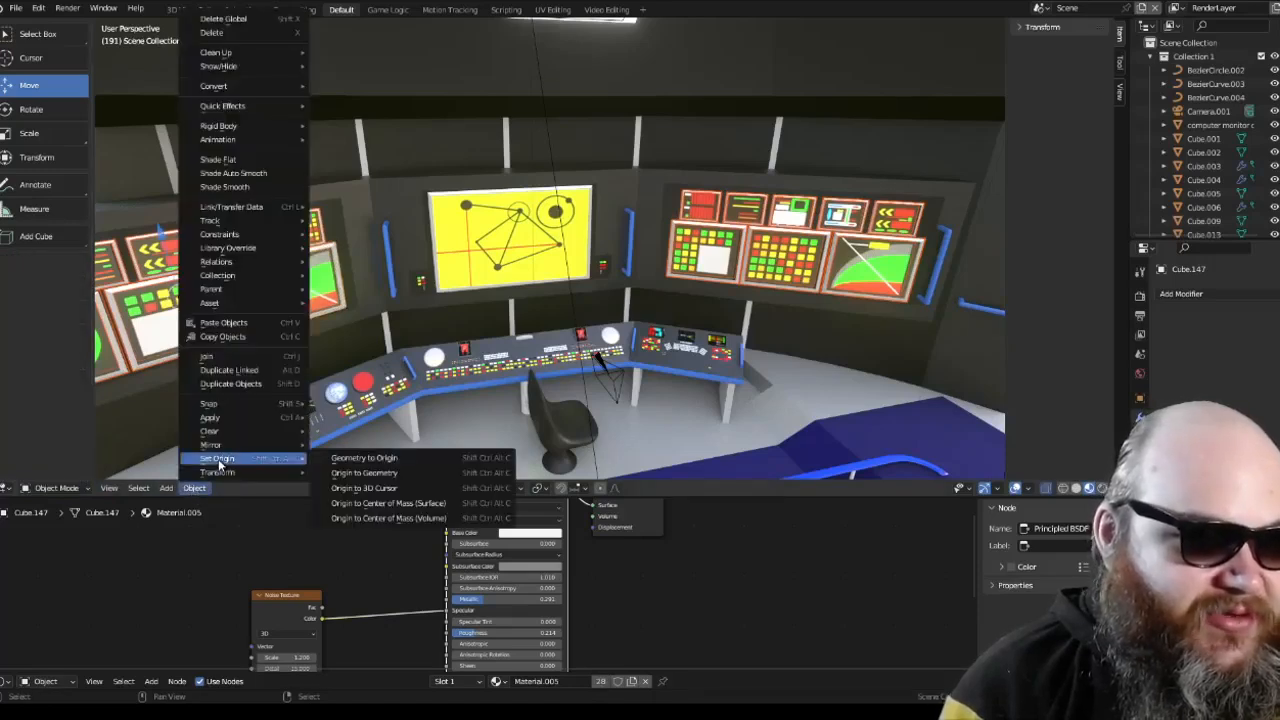
{"action": "left_click", "coordinate": [408, 502]}
{"action": "key", "text": "g"}
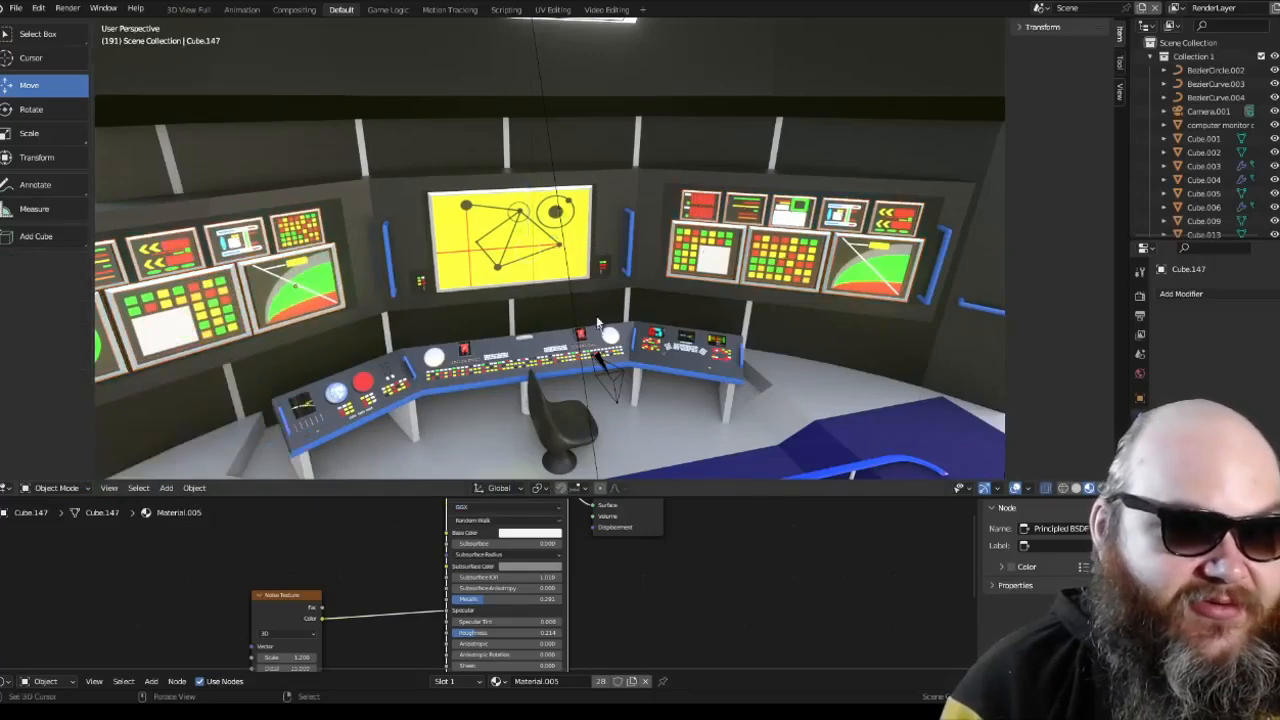
Step: Select the first large lower frame of the mirrored display bank on the opposite wall
{"action": "middle_click_drag", "start_coordinate": [699, 309], "coordinate": [568, 309], "text": "shift"}
{"action": "scroll", "coordinate": [568, 309], "scroll_direction": "up", "scroll_amount": 3}
{"action": "right_click", "coordinate": [628, 224]}
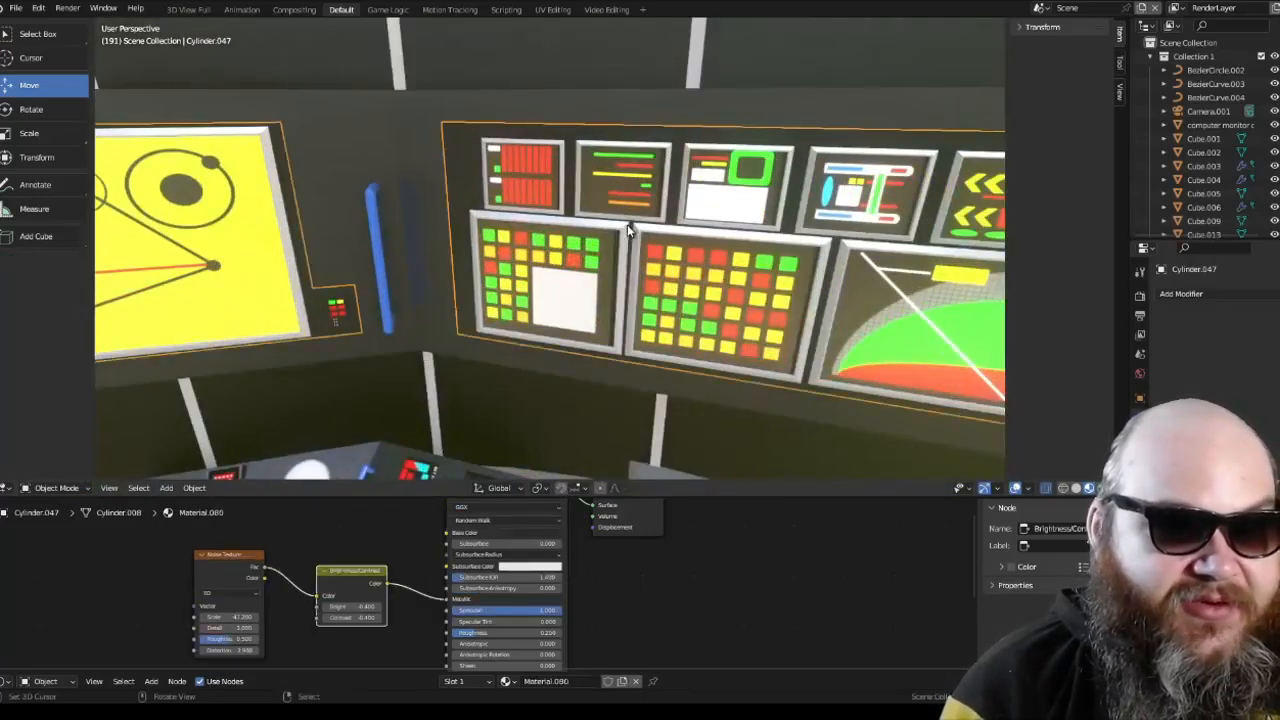
{"action": "right_click", "coordinate": [626, 238]}
{"action": "middle_click_drag", "start_coordinate": [630, 245], "coordinate": [676, 230]}
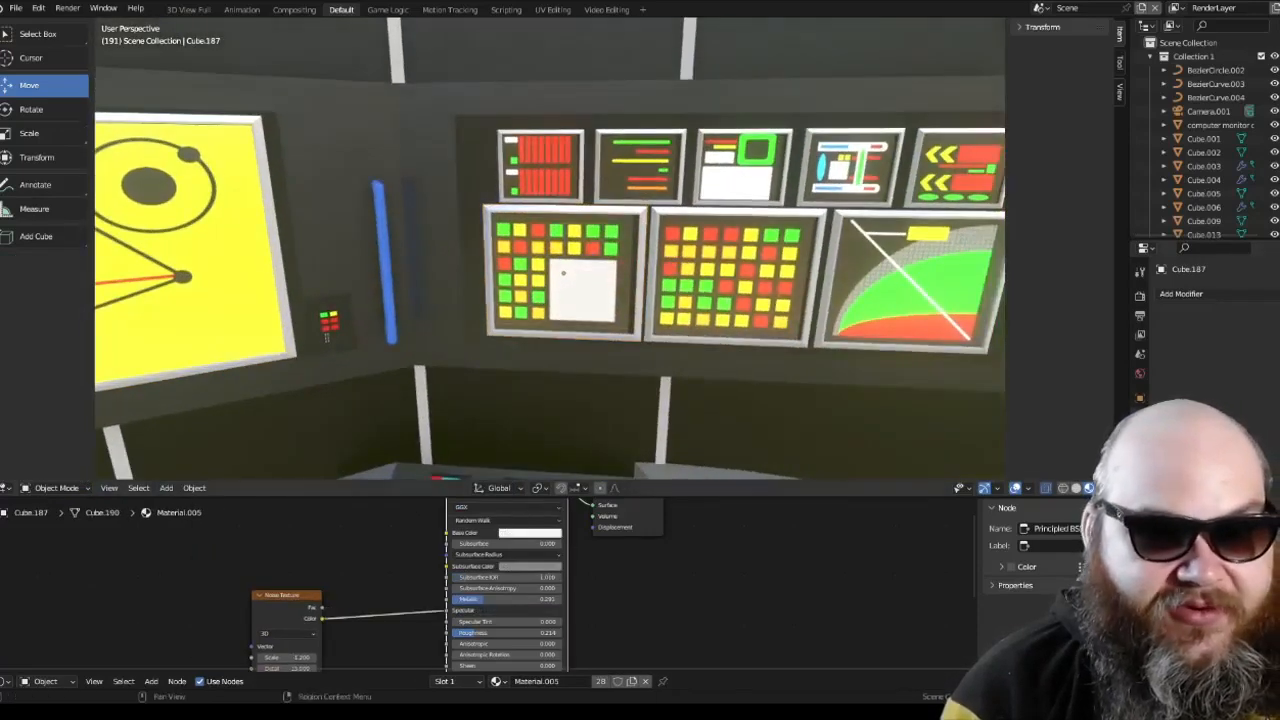
Step: View the mirrored display bank up close in Rendered shading
{"action": "left_click", "coordinate": [1102, 488]}
{"action": "mouse_move", "coordinate": [846, 350]}
{"action": "middle_mouse_down"}
{"action": "mouse_move", "coordinate": [667, 355]}
{"action": "mouse_move", "coordinate": [780, 332]}
{"action": "mouse_move", "coordinate": [785, 311]}
{"action": "mouse_move", "coordinate": [652, 347]}
{"action": "mouse_move", "coordinate": [743, 357]}
{"action": "mouse_move", "coordinate": [751, 334]}
{"action": "mouse_move", "coordinate": [706, 354]}
{"action": "mouse_move", "coordinate": [490, 313]}
{"action": "mouse_move", "coordinate": [549, 298]}
{"action": "middle_mouse_up"}
{"action": "scroll", "coordinate": [778, 330], "scroll_direction": "up", "scroll_amount": 1}
{"action": "scroll", "coordinate": [523, 313], "scroll_direction": "up", "scroll_amount": 4}
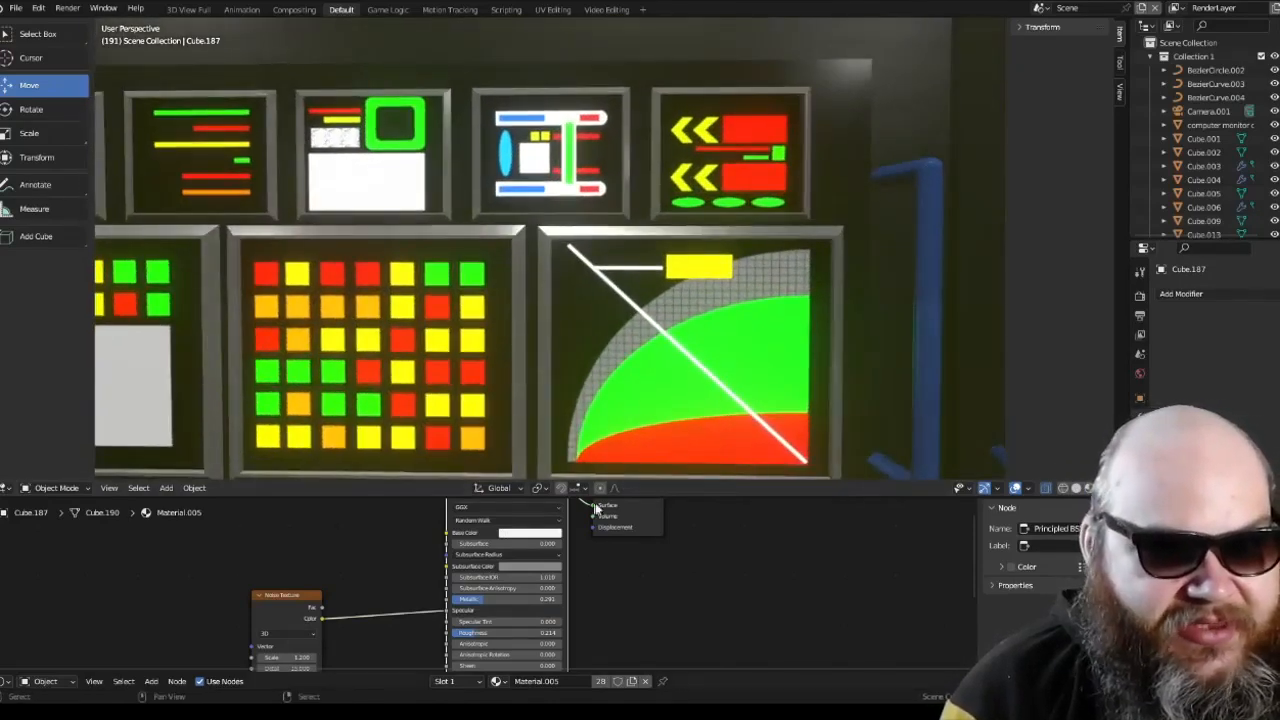
Step: Replace the shader editor with the Timeline and move the animation to frame 403
{"action": "left_click", "coordinate": [9, 681]}
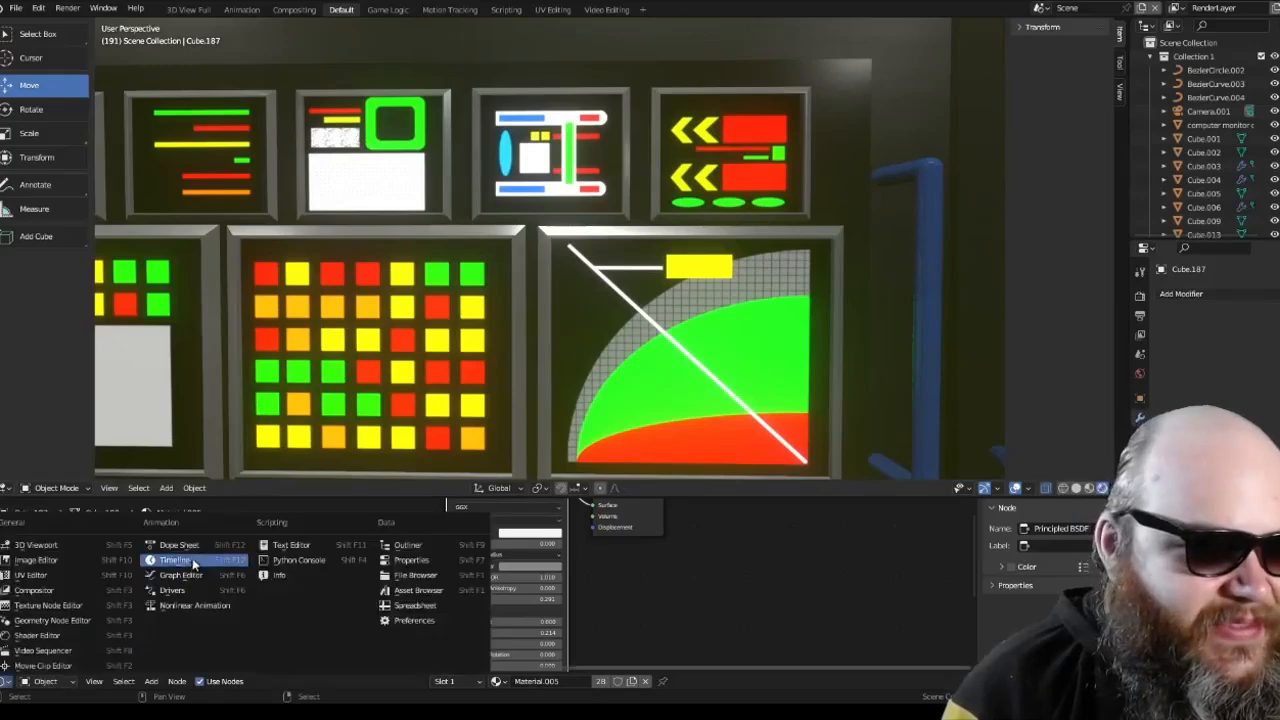
{"action": "left_click", "coordinate": [192, 562]}
{"action": "key", "text": "space"}
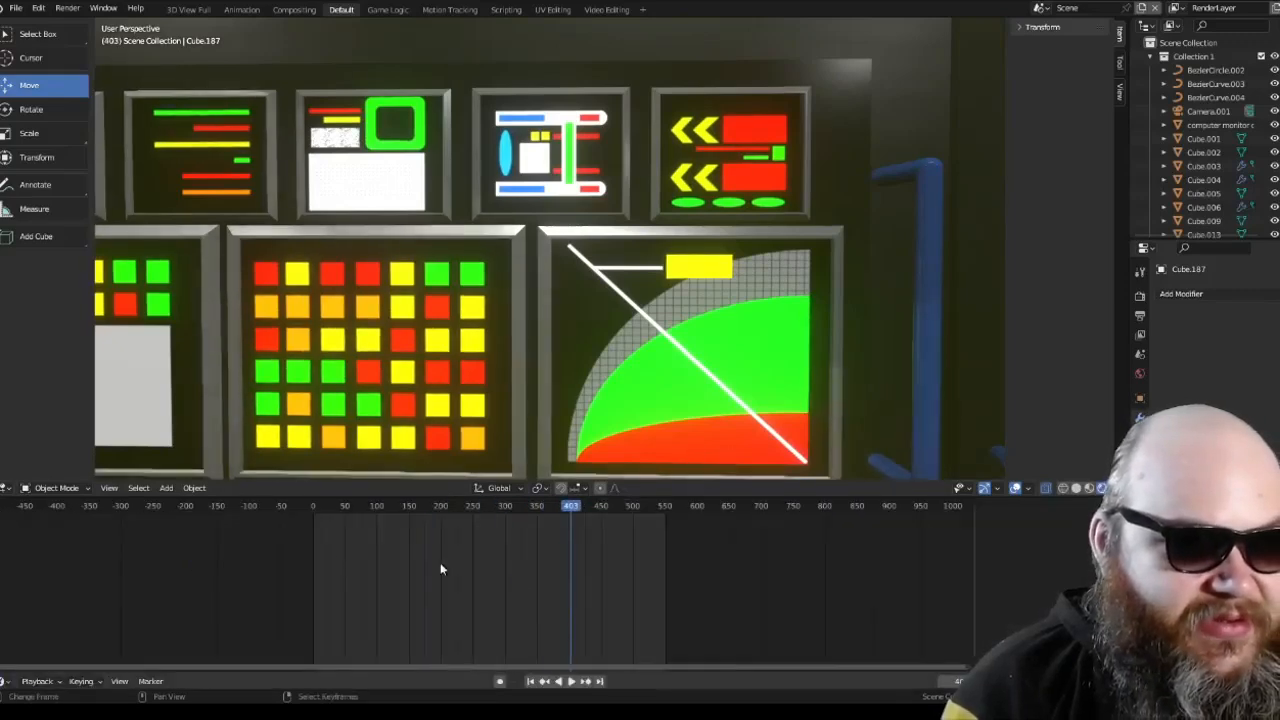
Step: Select the screen inside the middle lower frame of the mirrored display bank
{"action": "scroll", "coordinate": [440, 569], "scroll_direction": "down", "scroll_amount": 2}
{"action": "middle_click_drag", "start_coordinate": [438, 346], "coordinate": [549, 351], "text": "shift"}
{"action": "right_click", "coordinate": [549, 351]}
{"action": "scroll", "coordinate": [549, 351], "scroll_direction": "down", "scroll_amount": 4}
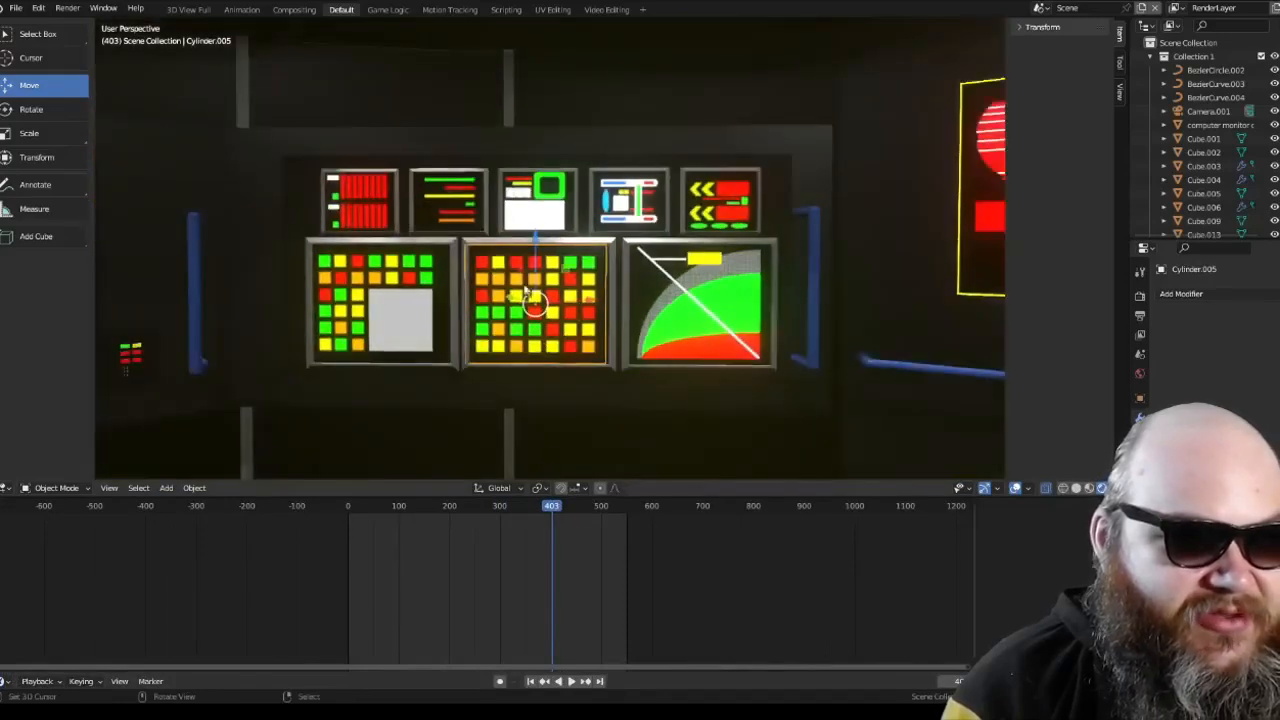
Step: Try moving the middle lower display screen along the Z axis, and undo the move
{"action": "key", "text": "g"}
{"action": "key", "text": "z"}
{"action": "left_click", "coordinate": [559, 332]}
{"action": "key", "text": "ctrl+z"}
Step: Add the other two lower display screens of the bank to the selection
{"action": "right_click", "coordinate": [680, 320]}
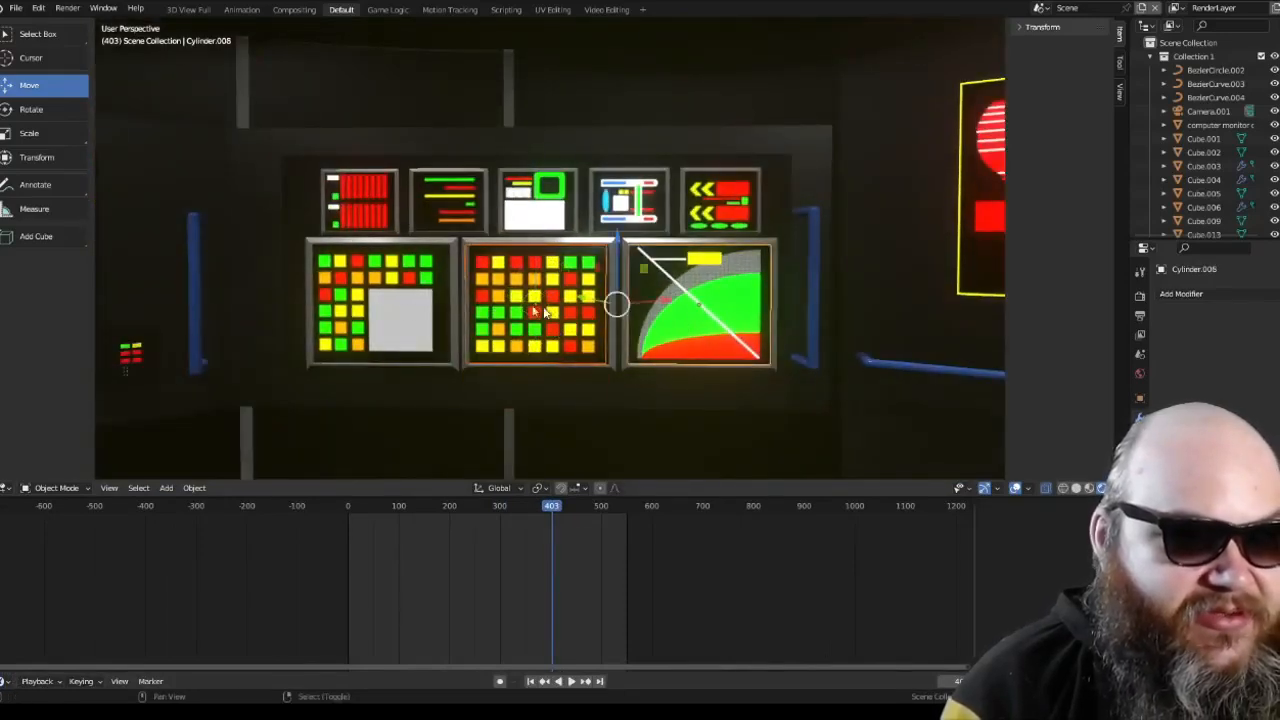
{"action": "scroll", "coordinate": [543, 331], "scroll_direction": "up", "scroll_amount": 1}
{"action": "middle_click_drag", "start_coordinate": [540, 335], "coordinate": [546, 361]}
{"action": "right_click", "coordinate": [400, 342], "text": "shift"}
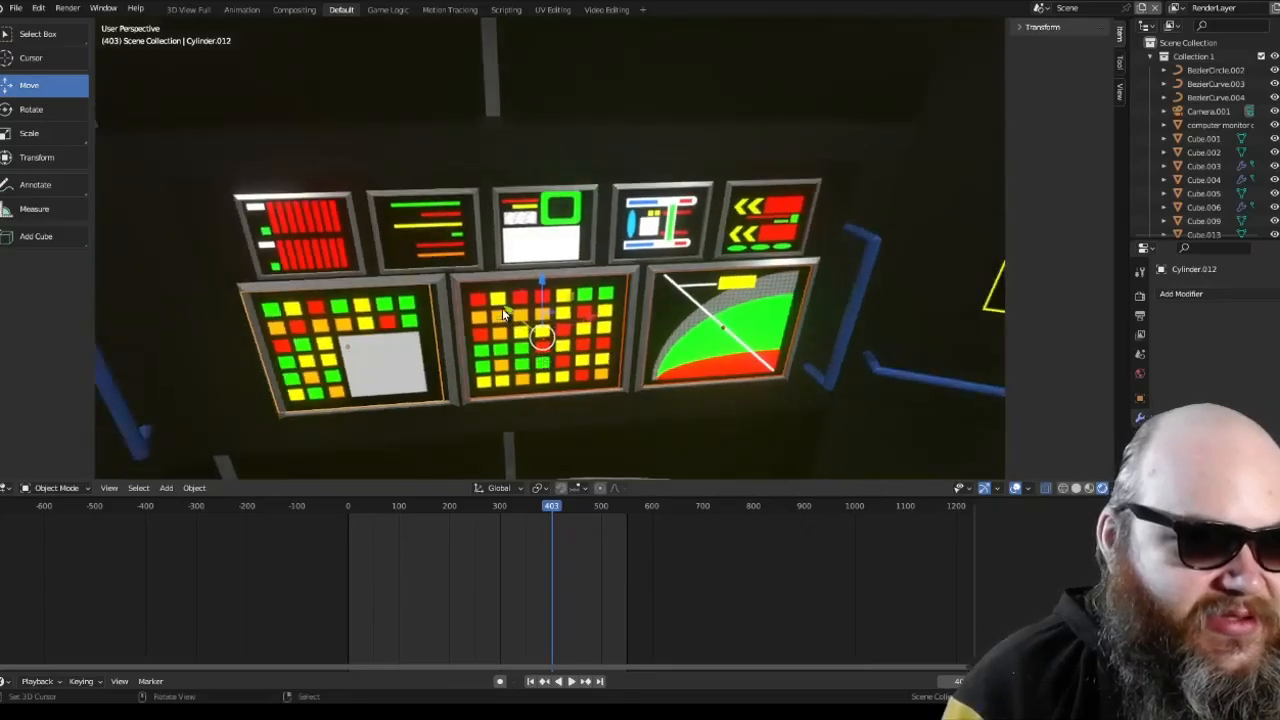
Step: Move the lower display screens of the bank about 0.19 along the global X axis and readjust them within their frames
{"action": "left_click_drag", "start_coordinate": [503, 311], "coordinate": [507, 315]}
{"action": "left_click_drag", "start_coordinate": [592, 320], "coordinate": [602, 318]}
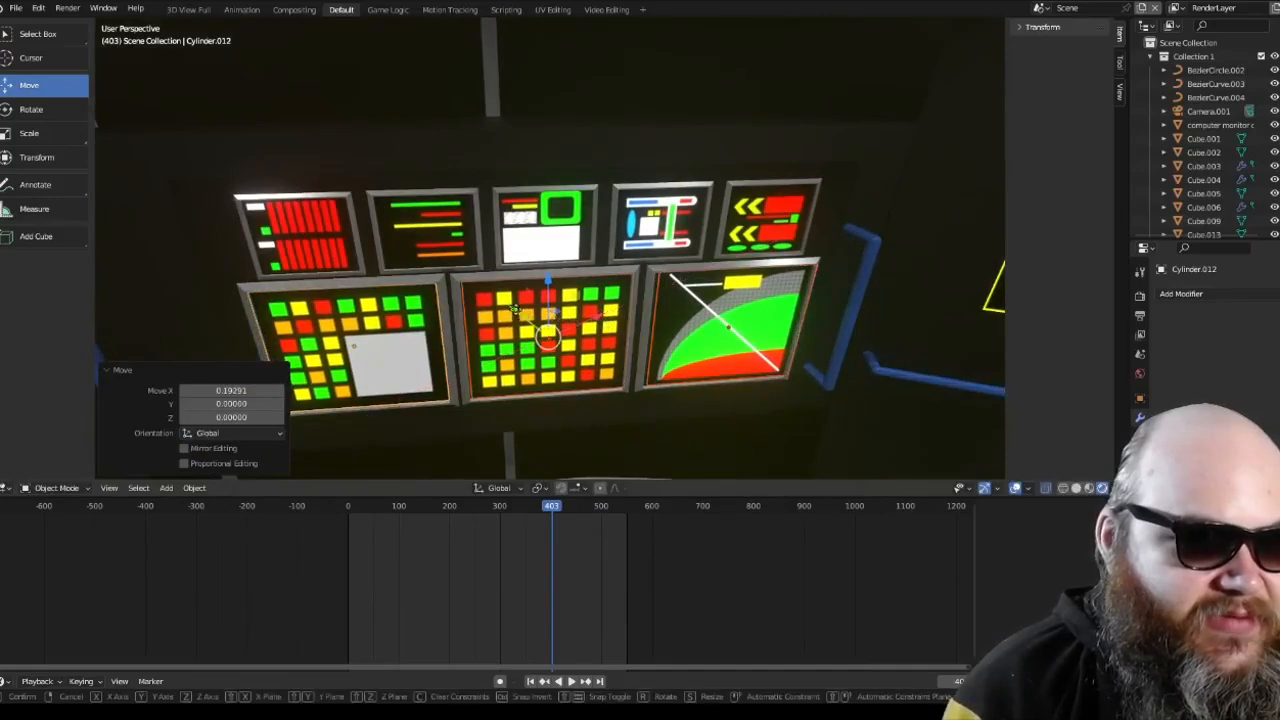
{"action": "left_click_drag", "start_coordinate": [515, 309], "coordinate": [537, 320]}
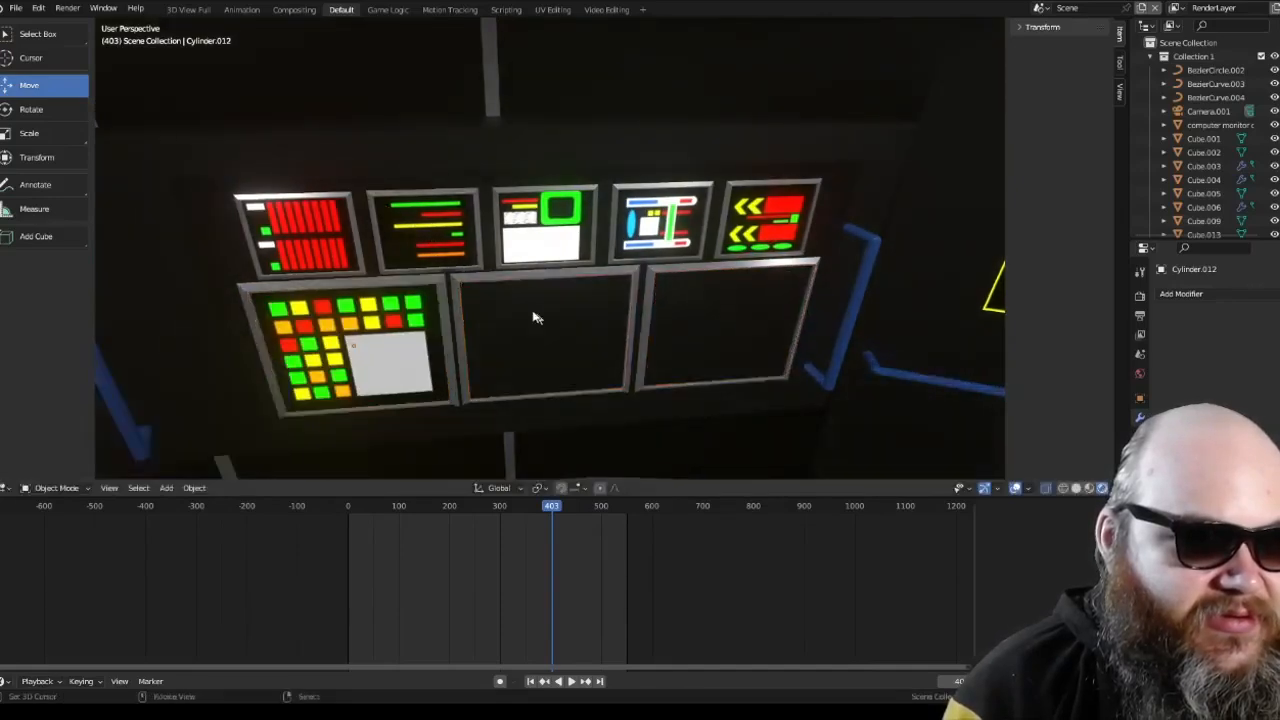
Step: Reselect only the middle and right lower display screens in wireframe shading, leaving their frames out of the selection
{"action": "left_click", "coordinate": [666, 331]}
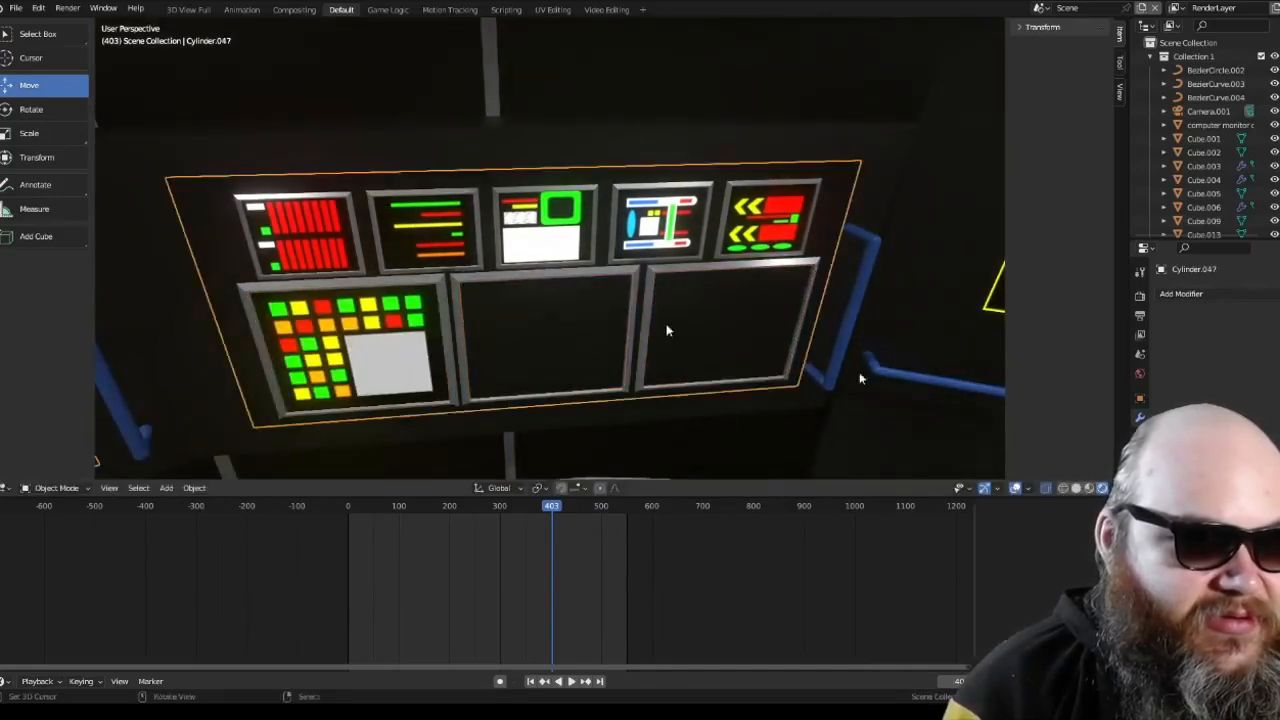
{"action": "left_click", "coordinate": [1047, 487]}
{"action": "left_click", "coordinate": [603, 297]}
{"action": "left_click", "coordinate": [623, 276]}
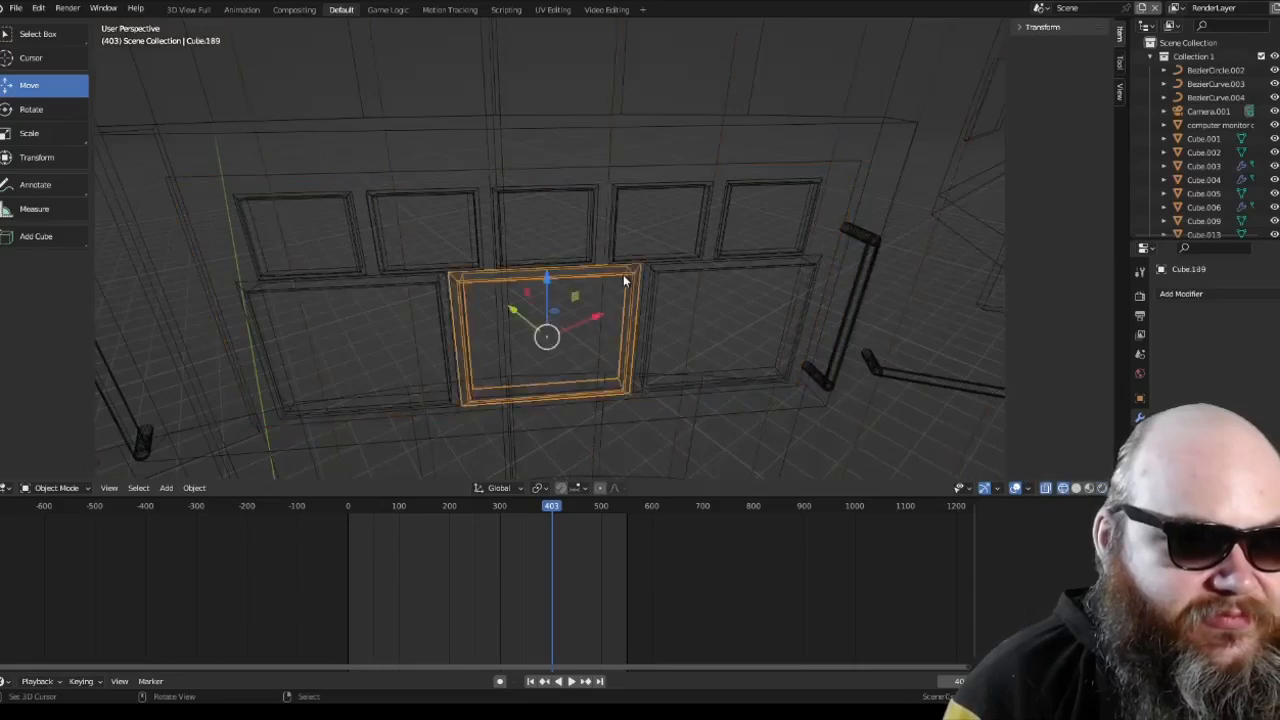
{"action": "left_click", "coordinate": [679, 279], "text": "shift"}
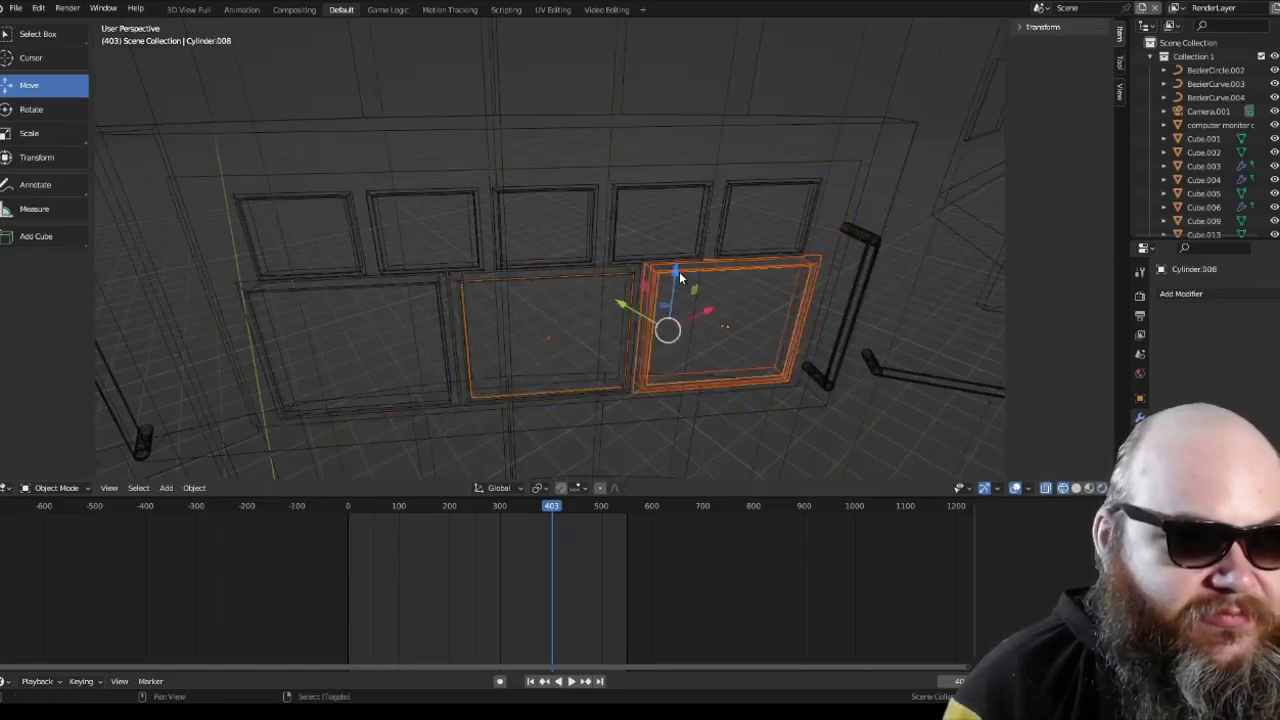
{"action": "scroll", "coordinate": [677, 291], "scroll_direction": "up", "scroll_amount": 3}
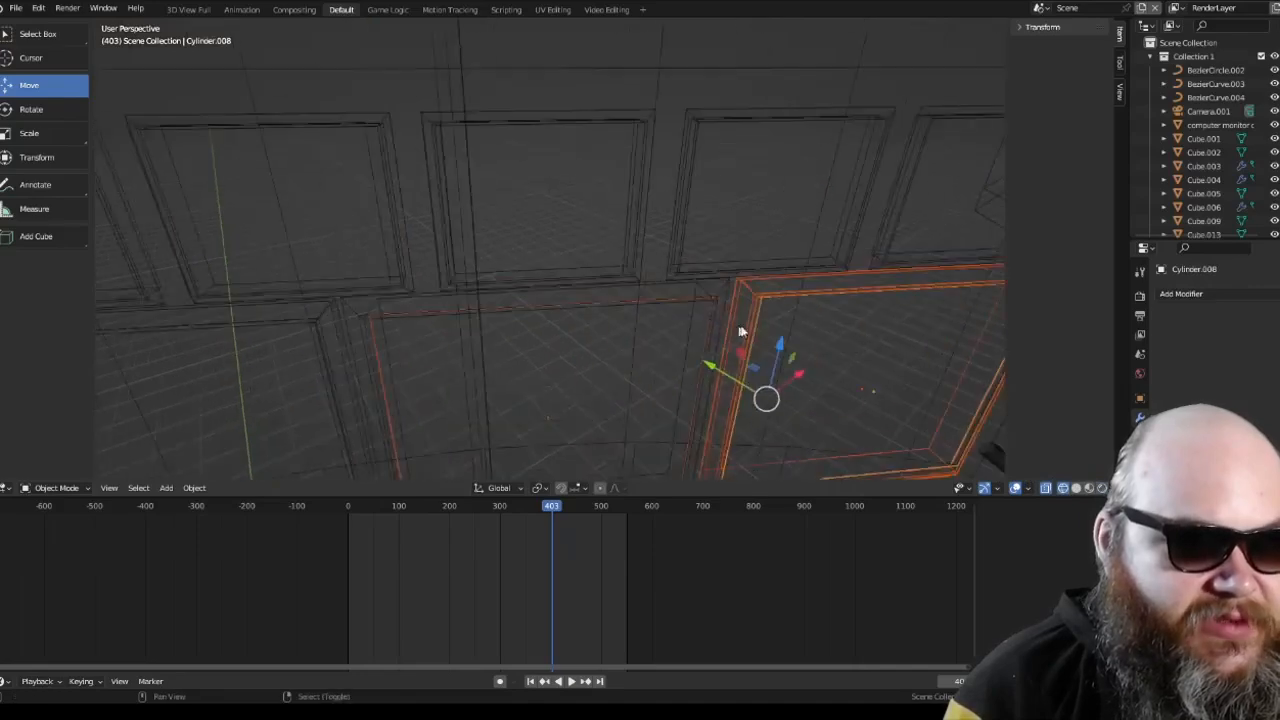
{"action": "left_click", "coordinate": [752, 303], "text": "shift"}
{"action": "scroll", "coordinate": [750, 300], "scroll_direction": "down", "scroll_amount": 6}
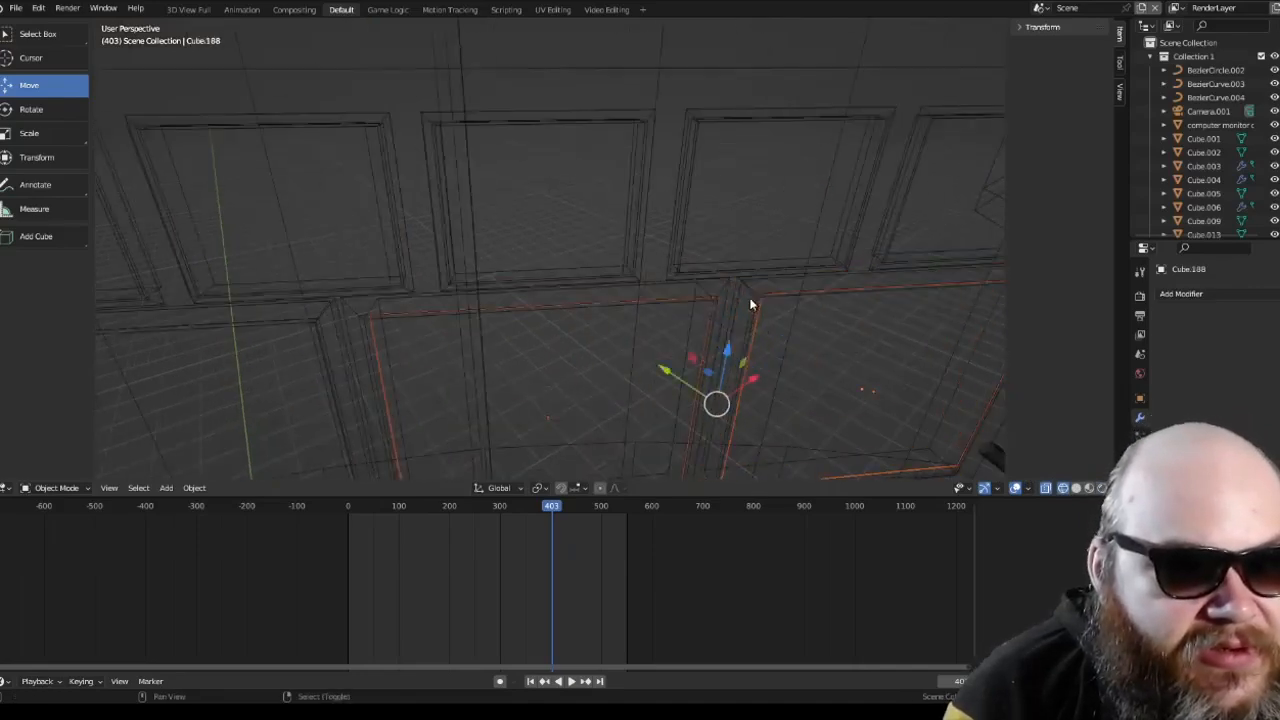
Step: Move the middle and right lower display screens back out in front of the wall, inside their frames, using material preview shading
{"action": "left_click", "coordinate": [1089, 488]}
{"action": "key", "text": "g"}
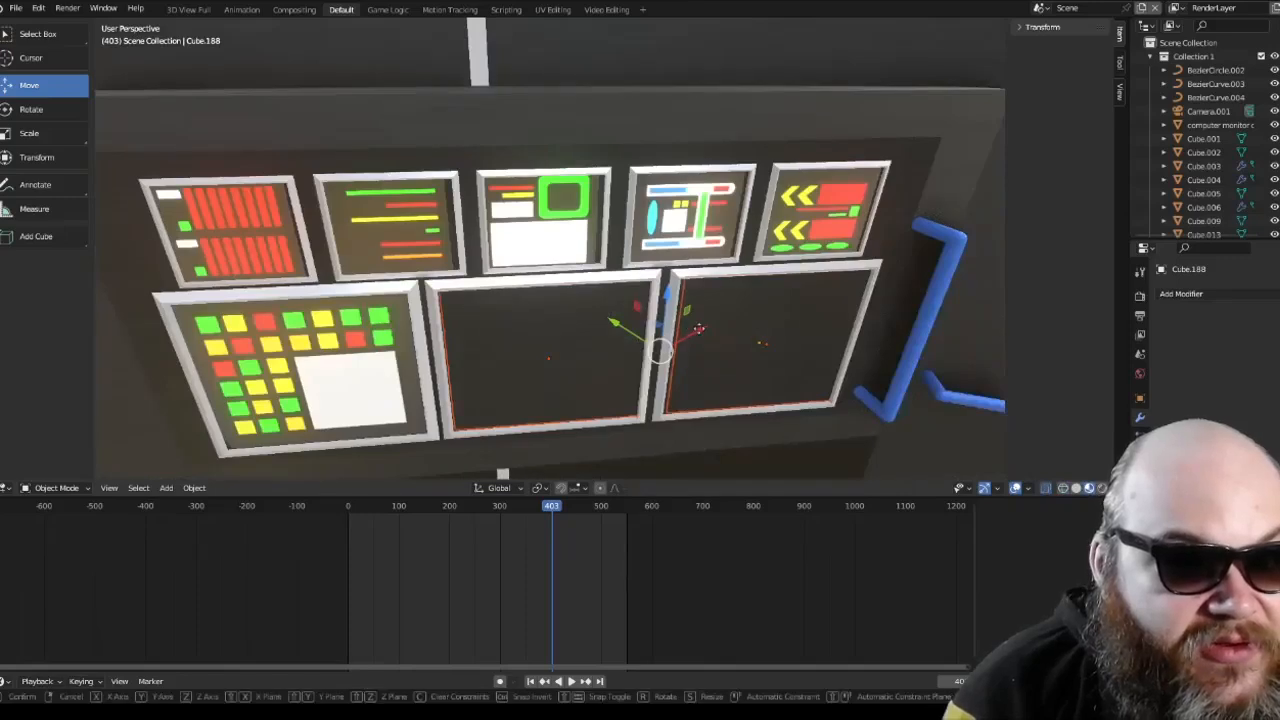
{"action": "left_click_drag", "start_coordinate": [699, 328], "coordinate": [698, 328]}
{"action": "mouse_move", "coordinate": [698, 328]}
{"action": "middle_mouse_down"}
{"action": "mouse_move", "coordinate": [680, 264]}
{"action": "mouse_move", "coordinate": [688, 298]}
{"action": "mouse_move", "coordinate": [803, 320]}
{"action": "mouse_move", "coordinate": [648, 296]}
{"action": "mouse_move", "coordinate": [682, 310]}
{"action": "middle_mouse_up"}
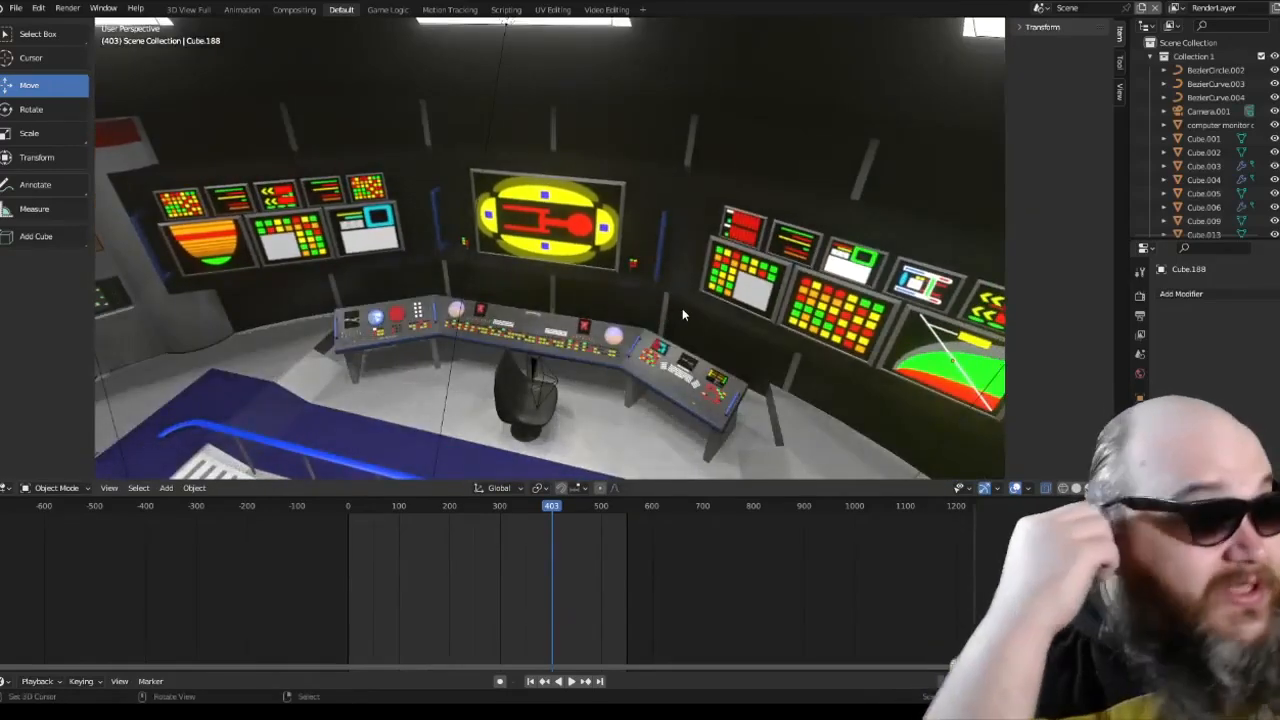
Step: Play the animation and look over the bridge's main viewscreen, consoles and animated wall displays
{"action": "middle_click_drag", "start_coordinate": [682, 308], "coordinate": [681, 273]}
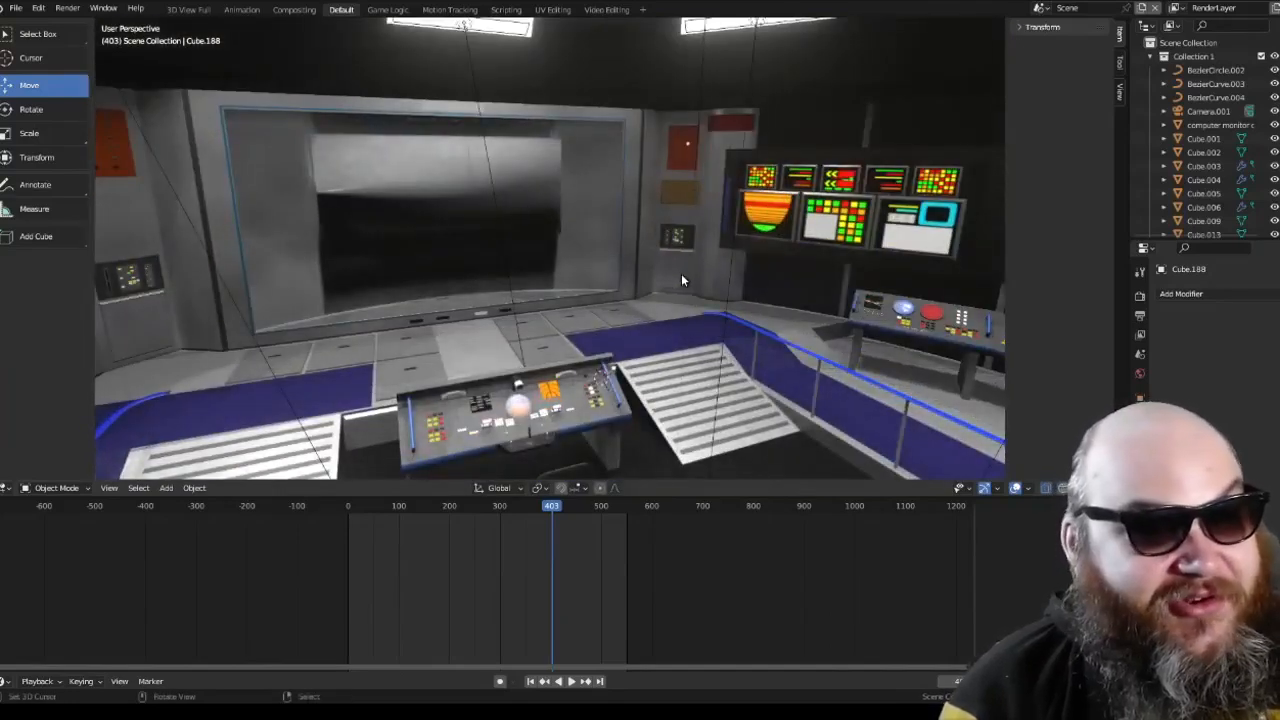
{"action": "middle_click_drag", "start_coordinate": [678, 274], "coordinate": [651, 287]}
{"action": "scroll", "coordinate": [645, 291], "scroll_direction": "up", "scroll_amount": 5}
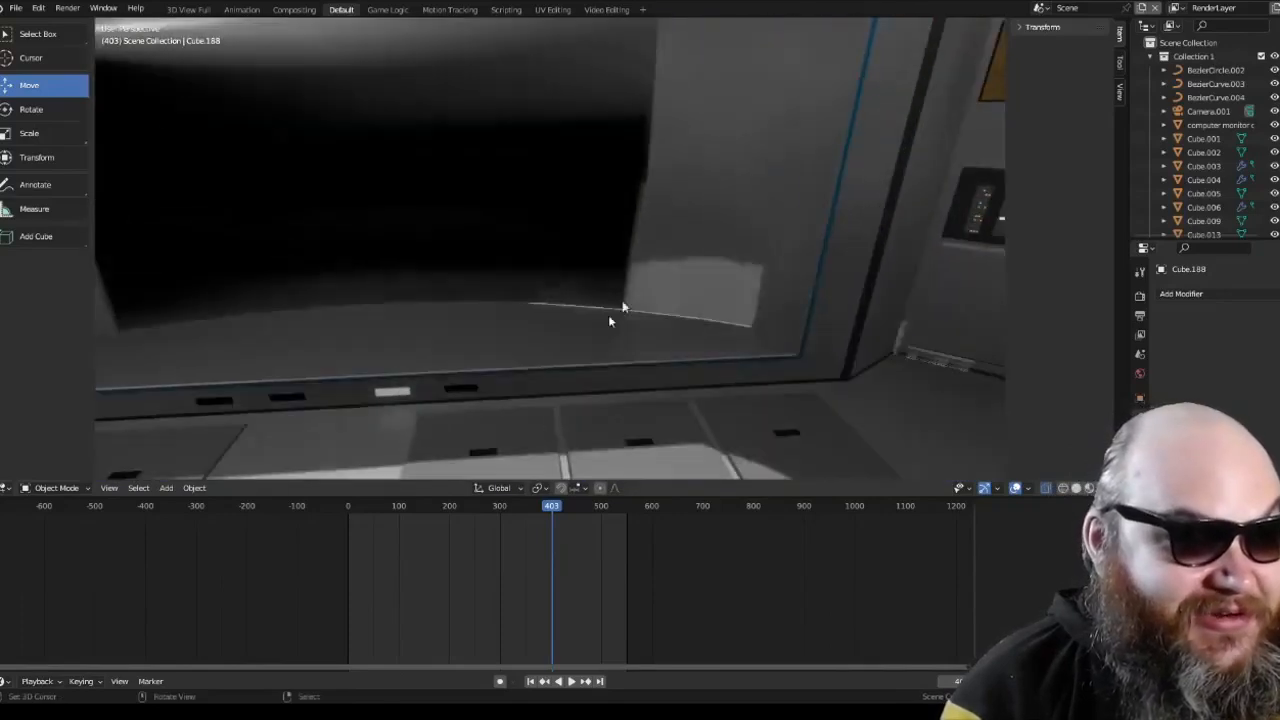
{"action": "left_click_drag", "start_coordinate": [441, 640], "coordinate": [519, 644]}
{"action": "left_click", "coordinate": [566, 681]}
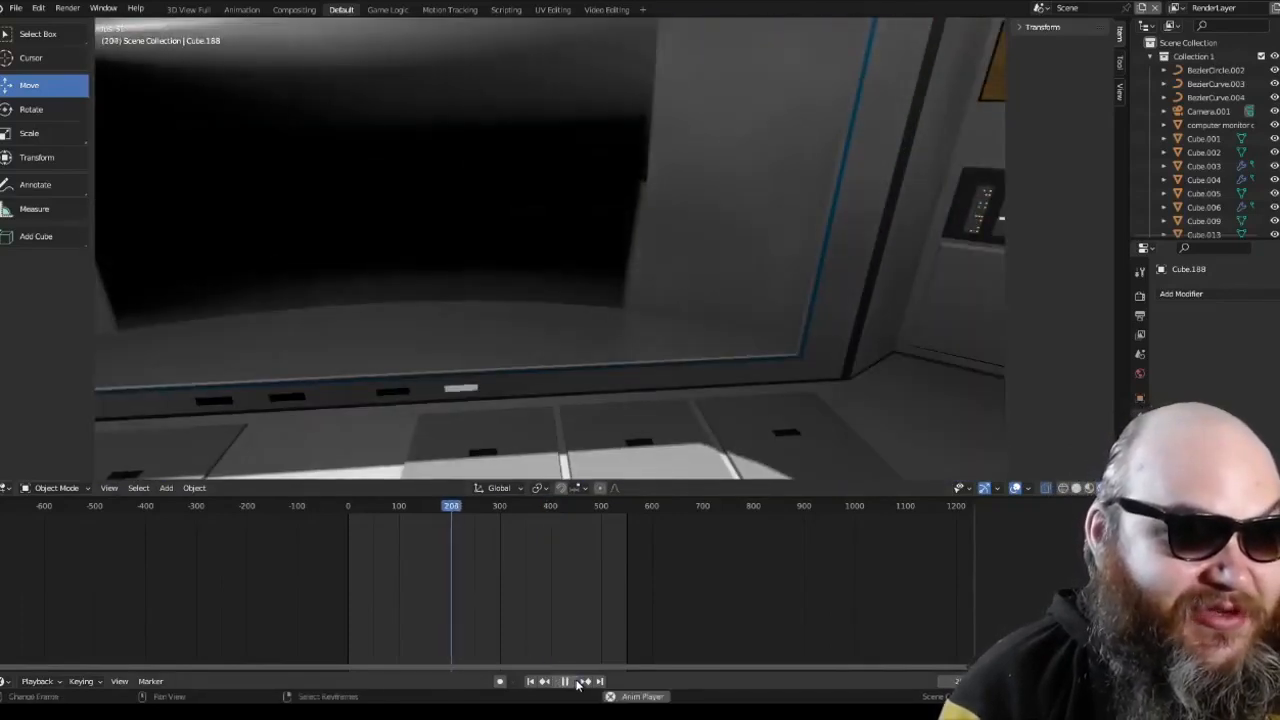
{"action": "scroll", "coordinate": [709, 315], "scroll_direction": "down", "scroll_amount": 7}
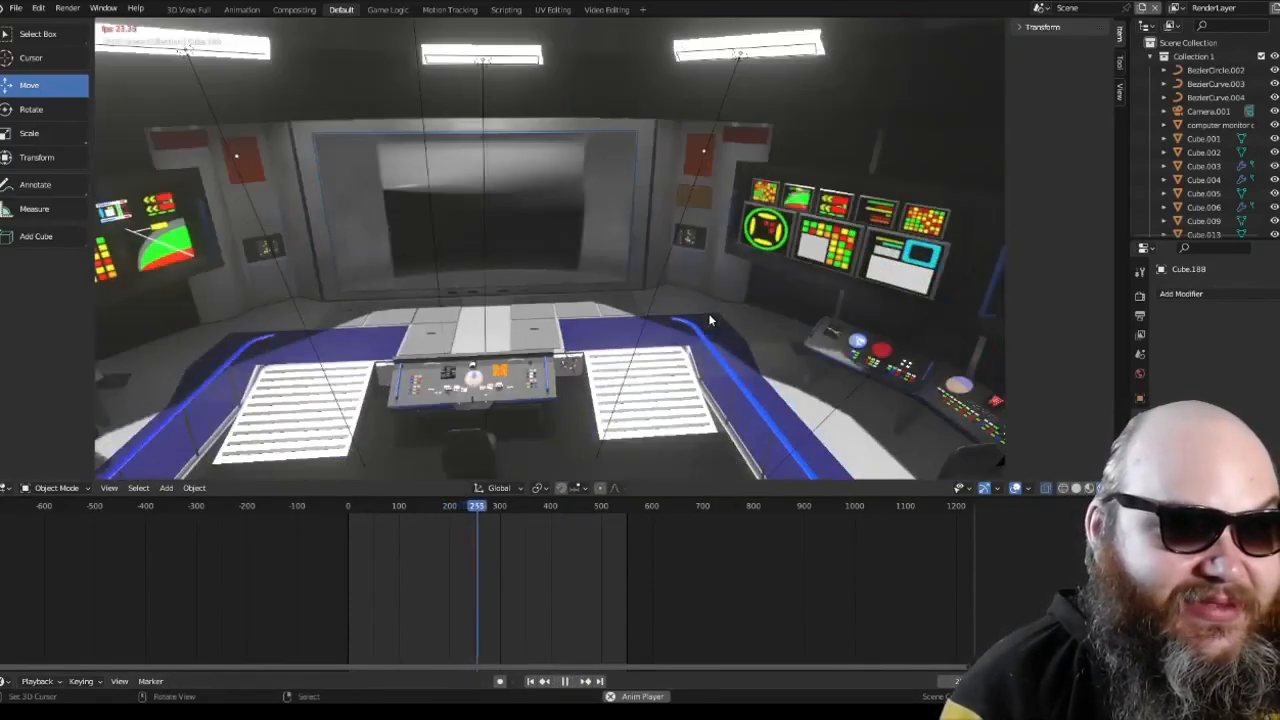
{"action": "middle_click_drag", "start_coordinate": [709, 315], "coordinate": [628, 289]}
{"action": "scroll", "coordinate": [645, 311], "scroll_direction": "up", "scroll_amount": 3}
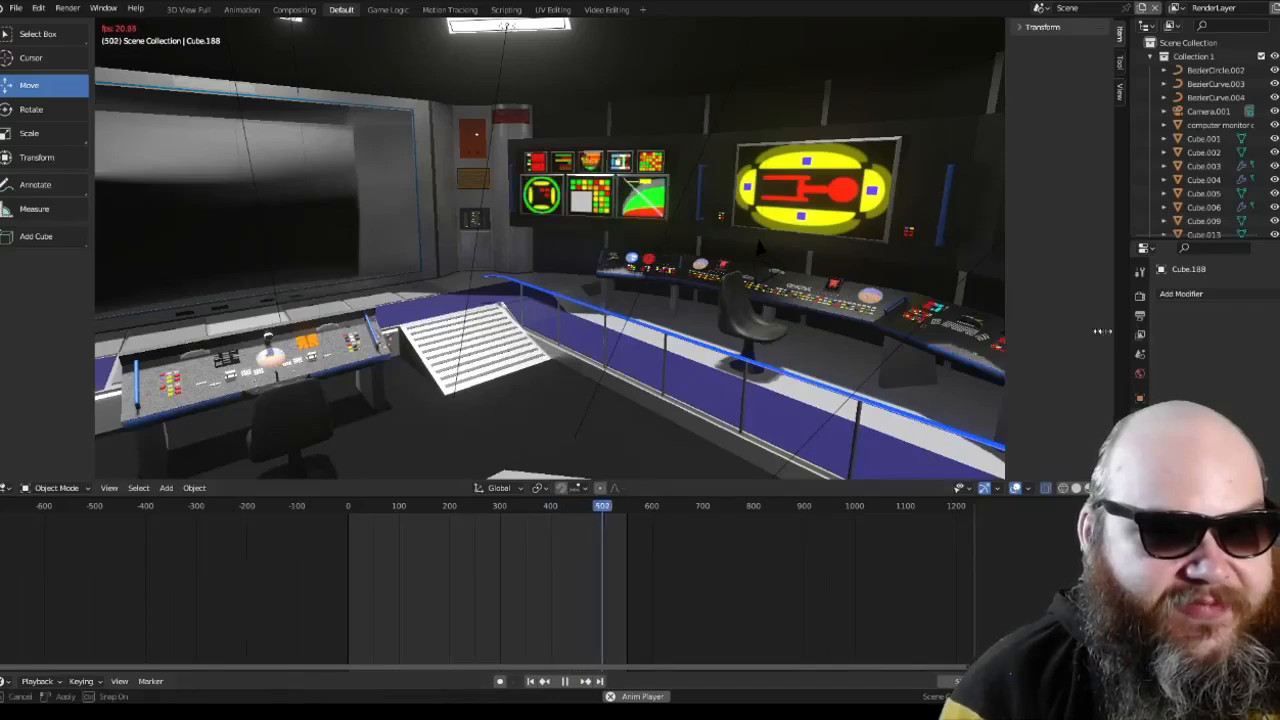
{"action": "left_click_drag", "start_coordinate": [1134, 331], "coordinate": [831, 316]}
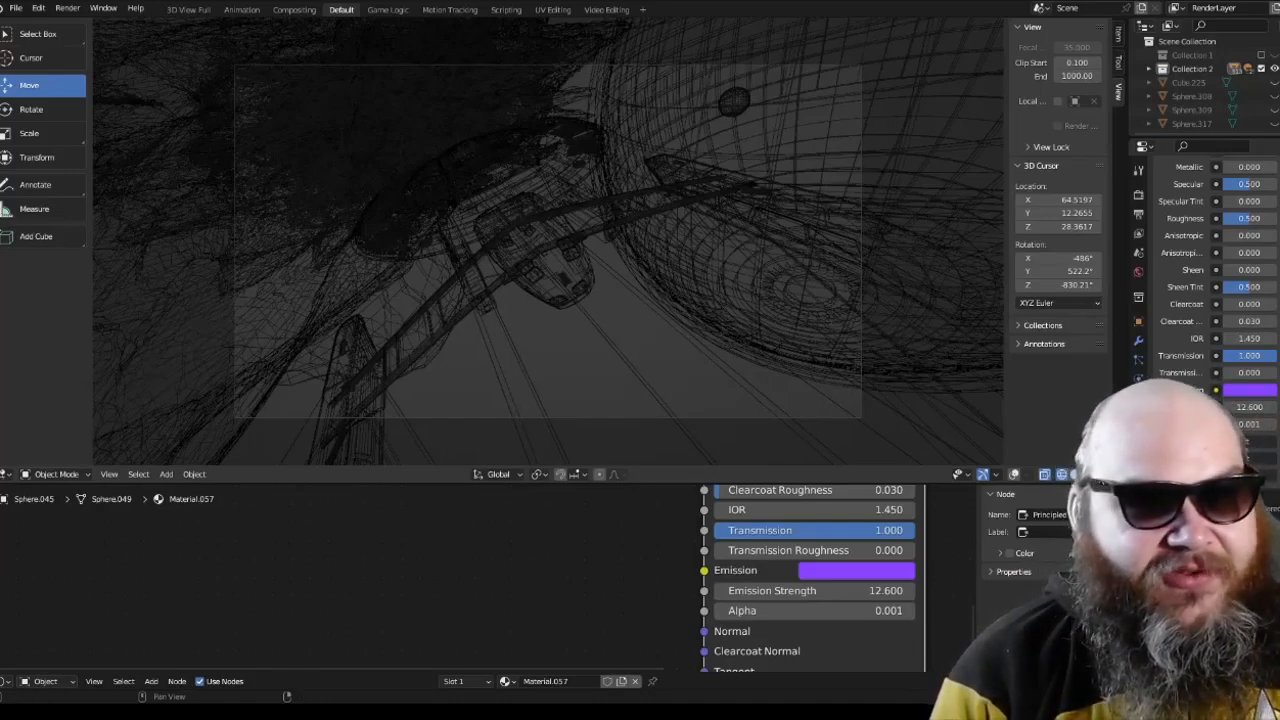
Step: Preview the starship and red star scene in rendered shading, and return it to solid shading
{"action": "left_click", "coordinate": [1101, 474]}
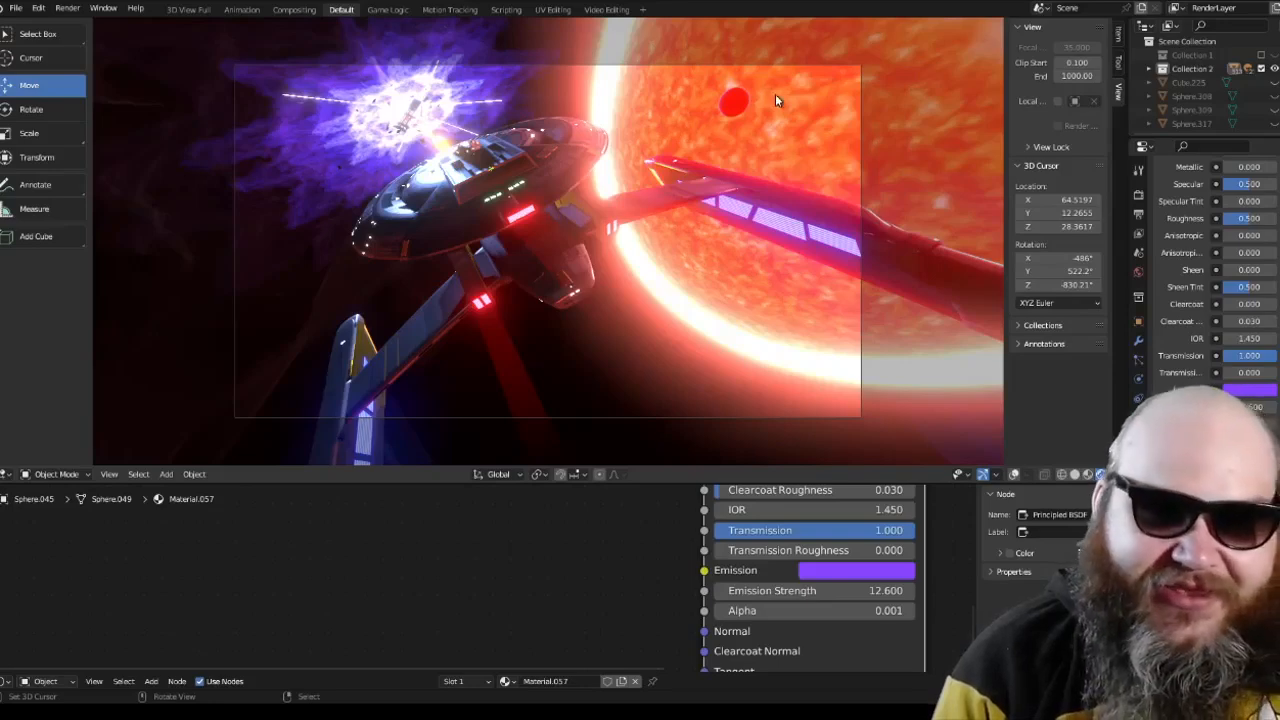
{"action": "left_click", "coordinate": [1075, 475]}
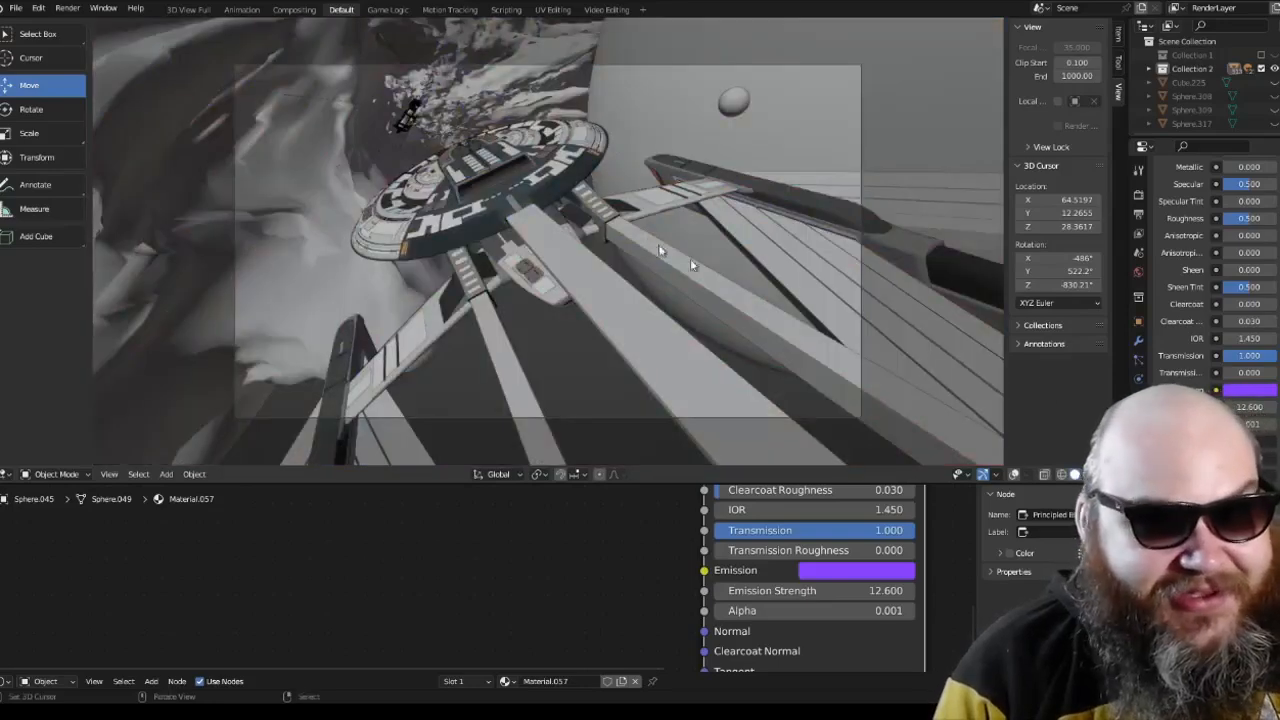
Step: Leave the camera view and examine the small cargo ship among the explosion debris up close
{"action": "key", "text": "KP_Divide"}
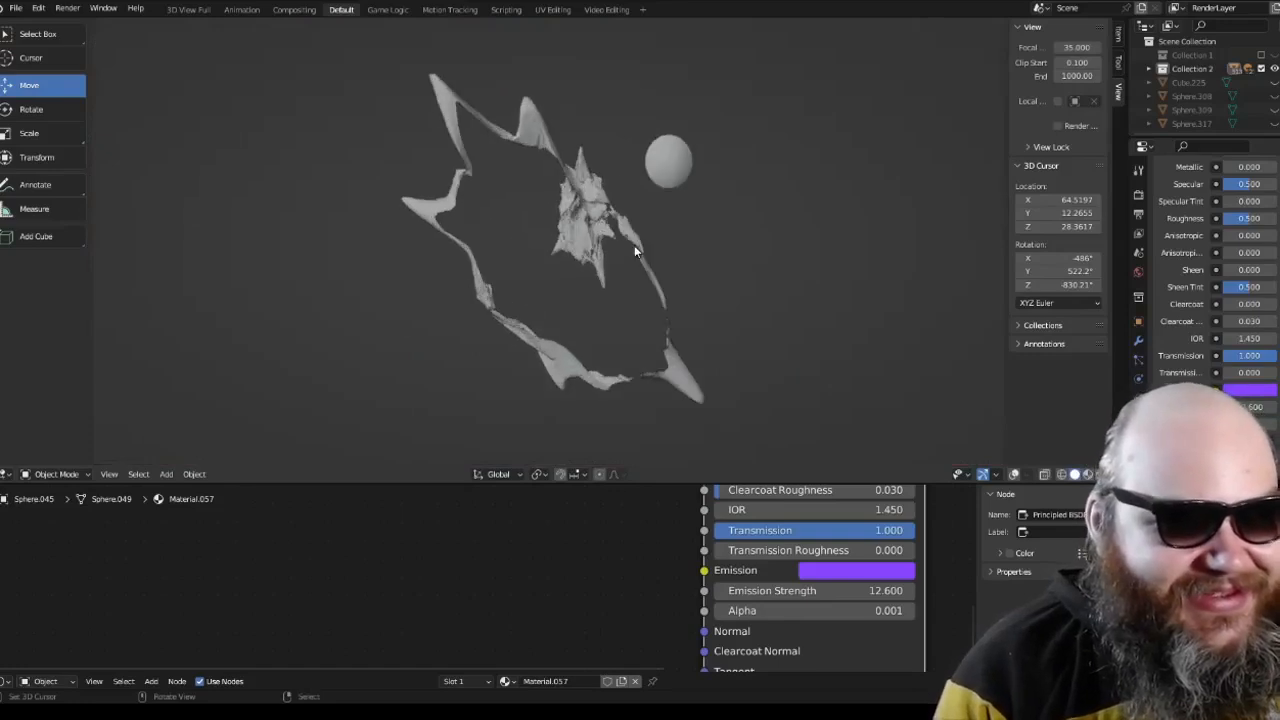
{"action": "scroll", "coordinate": [636, 247], "scroll_direction": "up", "scroll_amount": 5}
{"action": "mouse_move", "coordinate": [638, 220]}
{"action": "middle_mouse_down"}
{"action": "mouse_move", "coordinate": [434, 178]}
{"action": "mouse_move", "coordinate": [474, 149]}
{"action": "mouse_move", "coordinate": [557, 229]}
{"action": "mouse_move", "coordinate": [633, 252]}
{"action": "mouse_move", "coordinate": [640, 160]}
{"action": "mouse_move", "coordinate": [627, 219]}
{"action": "middle_mouse_up"}
{"action": "scroll", "coordinate": [434, 178], "scroll_direction": "down", "scroll_amount": 3}
{"action": "scroll", "coordinate": [474, 144], "scroll_direction": "up", "scroll_amount": 4}
{"action": "scroll", "coordinate": [632, 250], "scroll_direction": "down", "scroll_amount": 4}
{"action": "scroll", "coordinate": [627, 219], "scroll_direction": "up", "scroll_amount": 5}
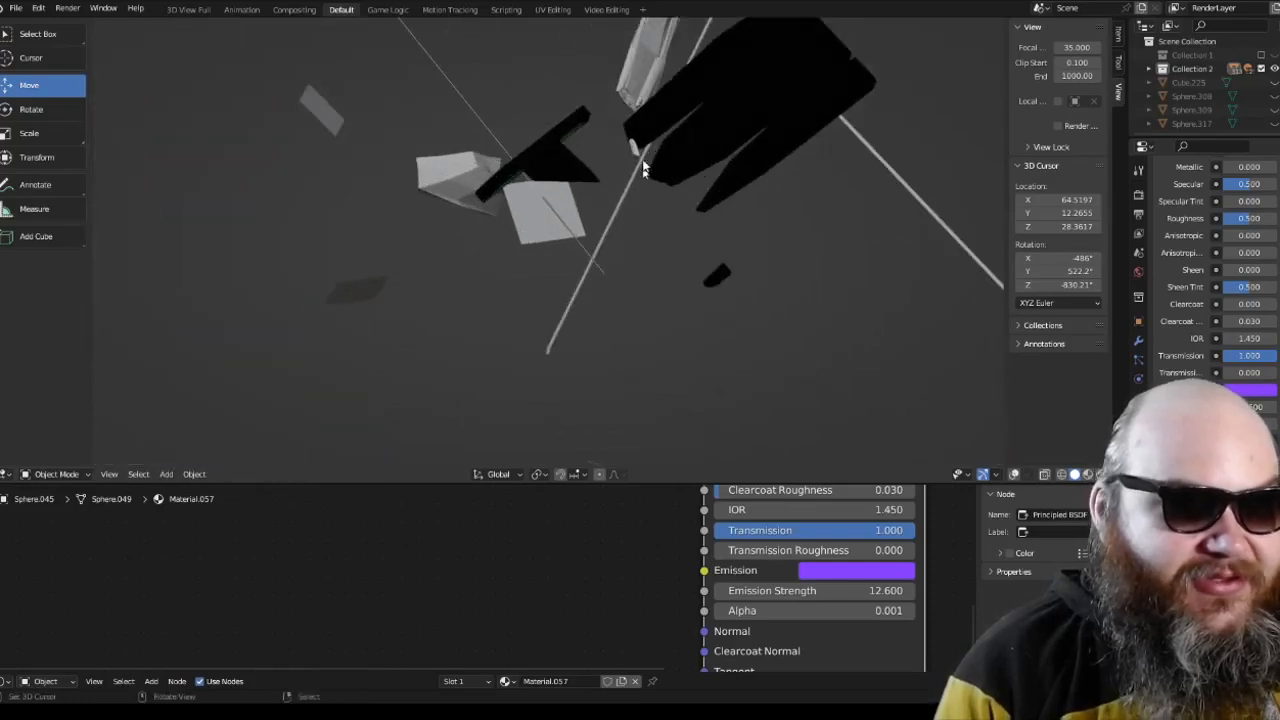
{"action": "middle_click_drag", "start_coordinate": [643, 168], "coordinate": [560, 308]}
{"action": "scroll", "coordinate": [607, 332], "scroll_direction": "up", "scroll_amount": 2}
{"action": "scroll", "coordinate": [607, 332], "scroll_direction": "down", "scroll_amount": 3}
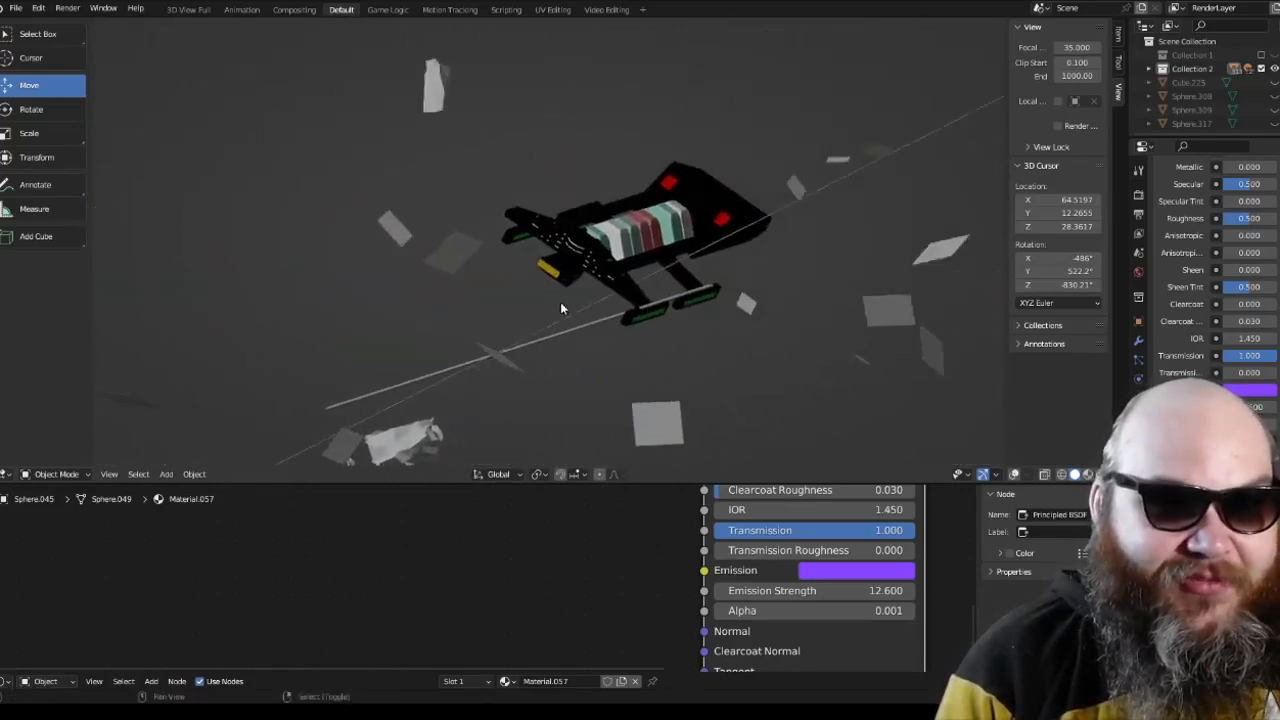
{"action": "scroll", "coordinate": [560, 308], "scroll_direction": "up", "scroll_amount": 4}
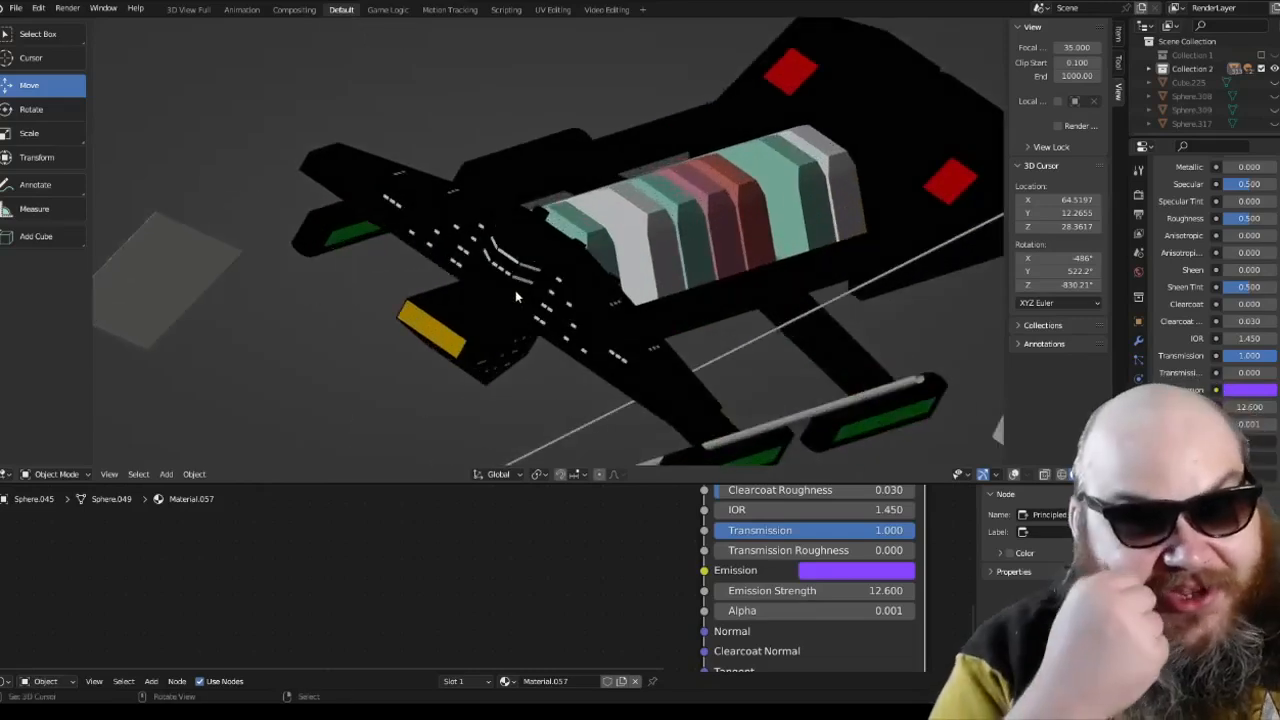
{"action": "scroll", "coordinate": [520, 291], "scroll_direction": "down", "scroll_amount": 3}
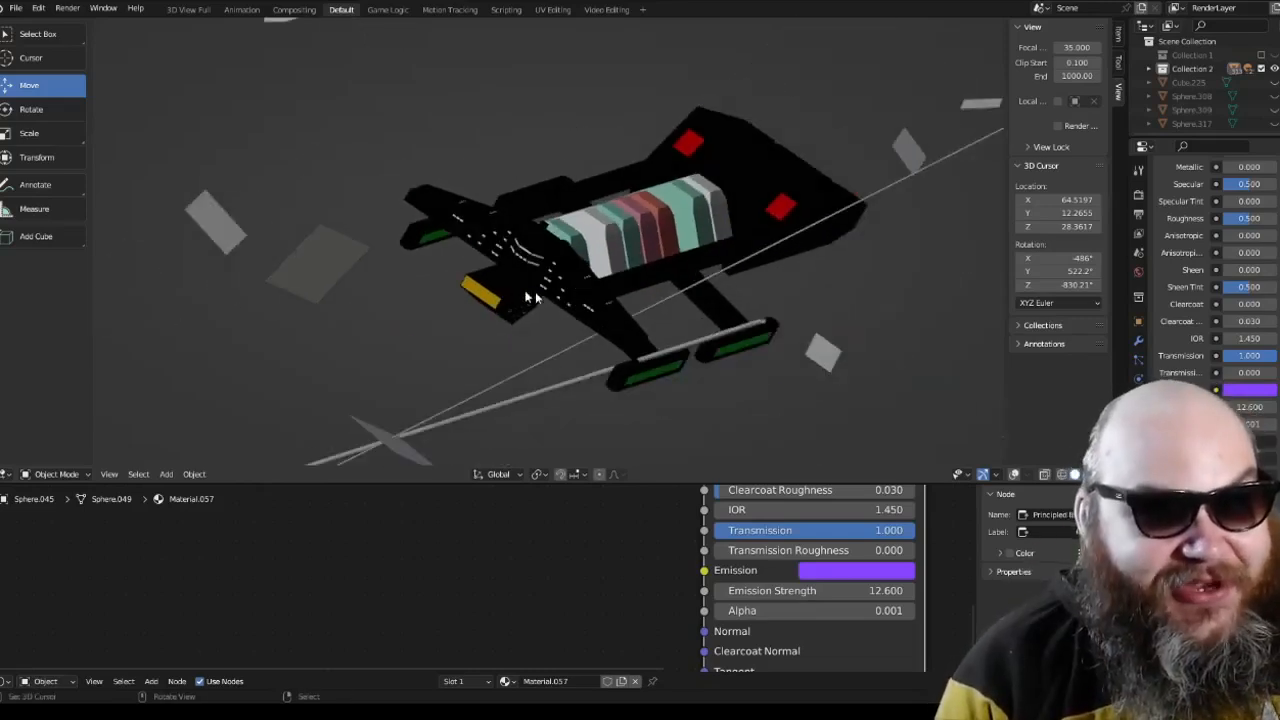
Step: Examine the cargo ship's containers and the surrounding debris from above and from the side
{"action": "middle_click_drag", "start_coordinate": [580, 293], "coordinate": [774, 320]}
{"action": "scroll", "coordinate": [530, 300], "scroll_direction": "down", "scroll_amount": 4}
{"action": "scroll", "coordinate": [708, 183], "scroll_direction": "up", "scroll_amount": 4}
{"action": "scroll", "coordinate": [719, 177], "scroll_direction": "down", "scroll_amount": 2}
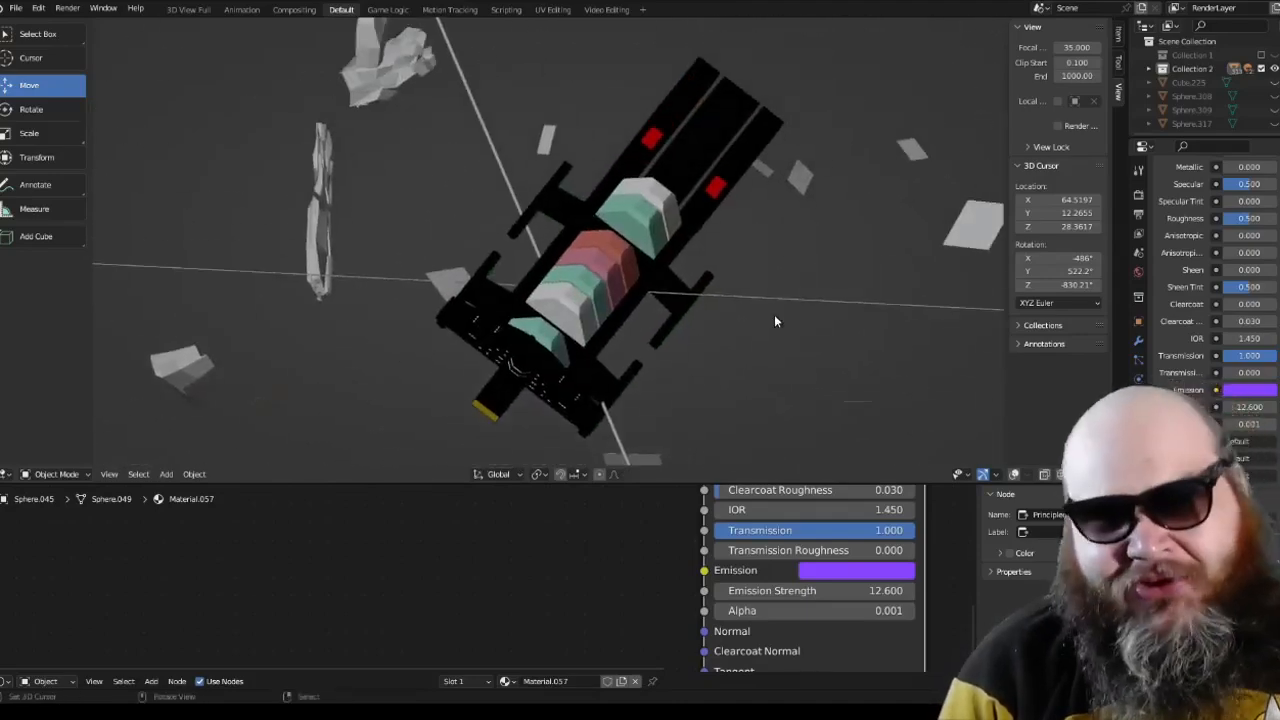
{"action": "scroll", "coordinate": [774, 321], "scroll_direction": "down", "scroll_amount": 4}
{"action": "scroll", "coordinate": [774, 321], "scroll_direction": "up", "scroll_amount": 5}
{"action": "scroll", "coordinate": [774, 321], "scroll_direction": "down", "scroll_amount": 2}
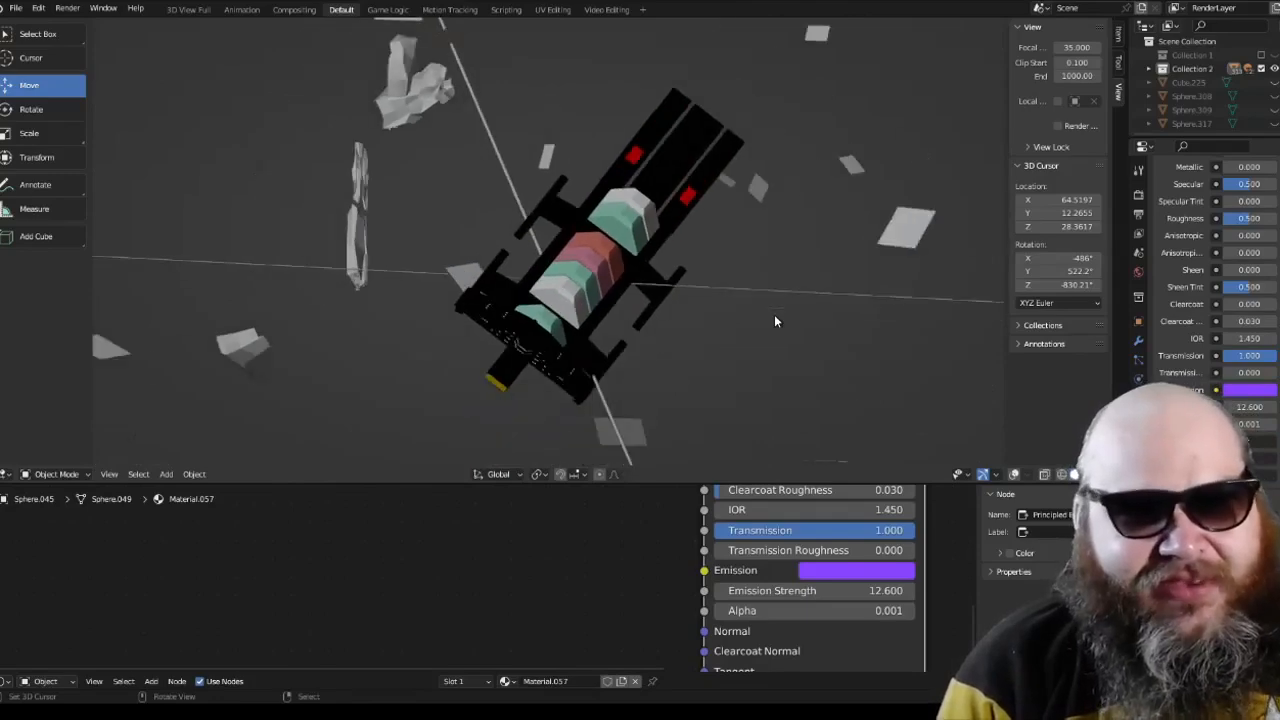
{"action": "middle_click_drag", "start_coordinate": [774, 321], "coordinate": [626, 313]}
{"action": "scroll", "coordinate": [648, 306], "scroll_direction": "up", "scroll_amount": 3}
{"action": "scroll", "coordinate": [648, 307], "scroll_direction": "down", "scroll_amount": 3}
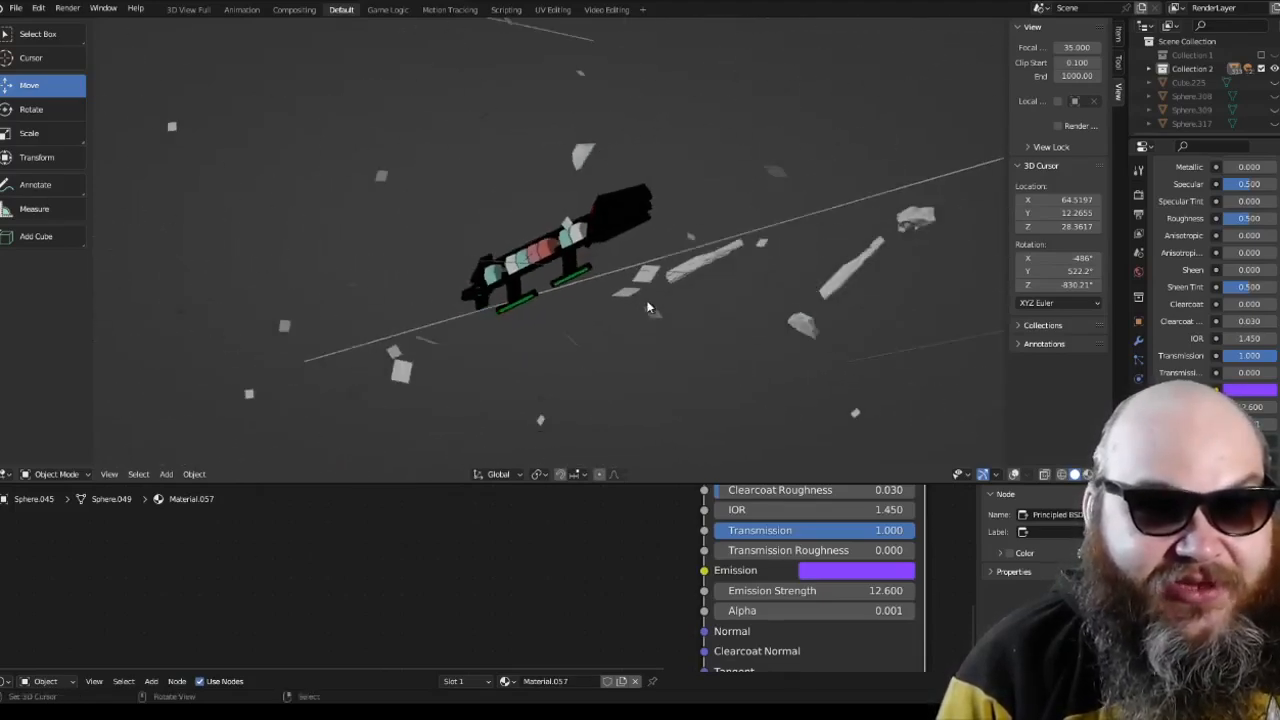
{"action": "scroll", "coordinate": [650, 307], "scroll_direction": "down", "scroll_amount": 3}
{"action": "scroll", "coordinate": [652, 308], "scroll_direction": "up", "scroll_amount": 3}
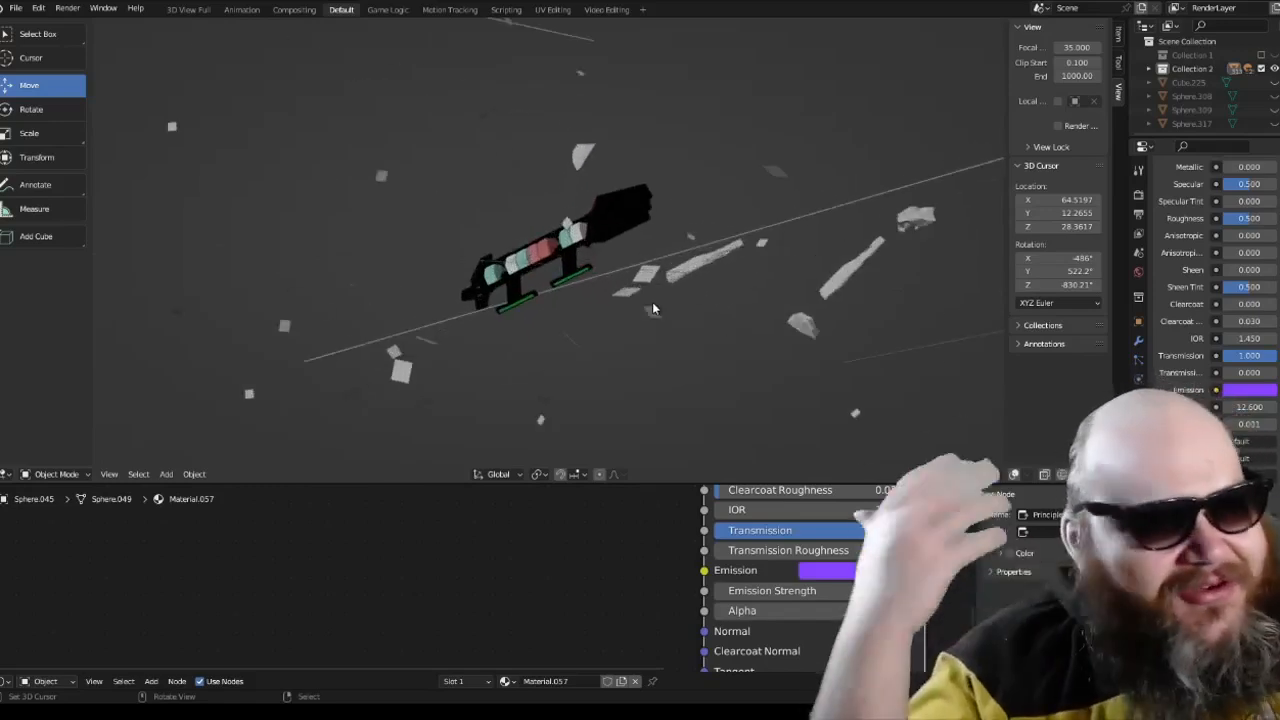
Step: Return to the camera view of the starship and display the scene in material preview shading
{"action": "key", "text": "KP_0"}
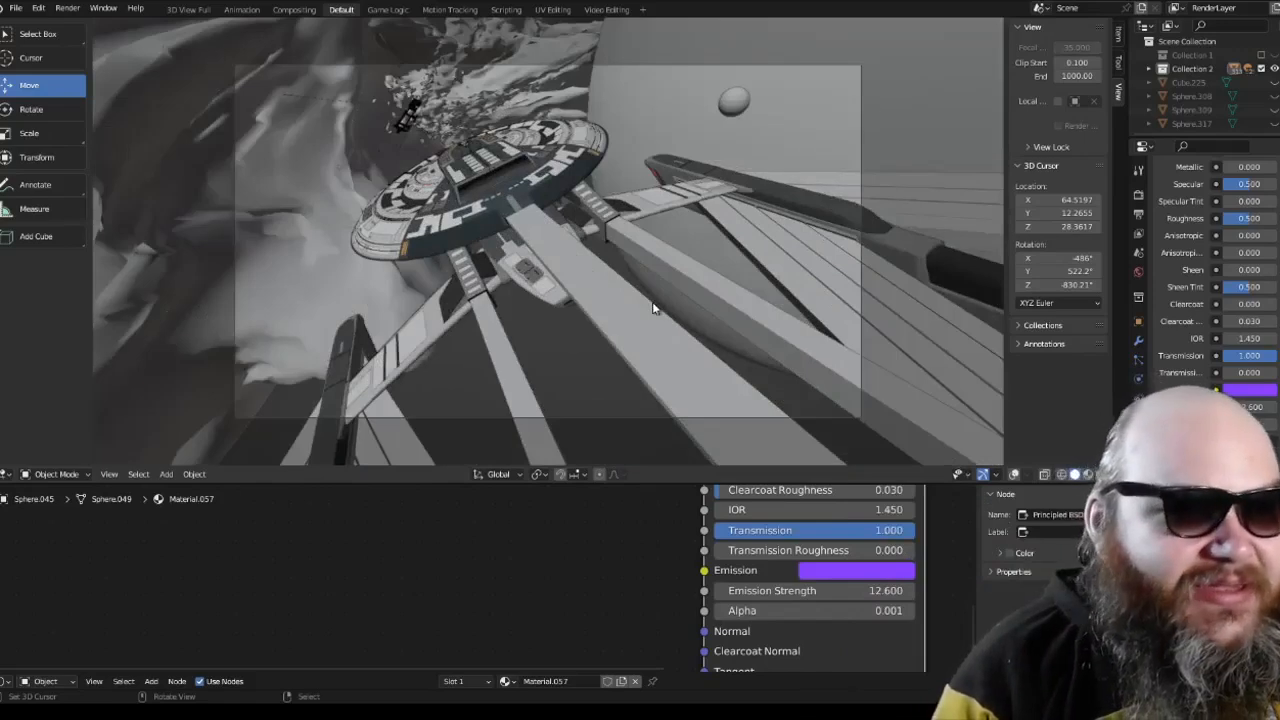
{"action": "left_click", "coordinate": [1088, 474]}
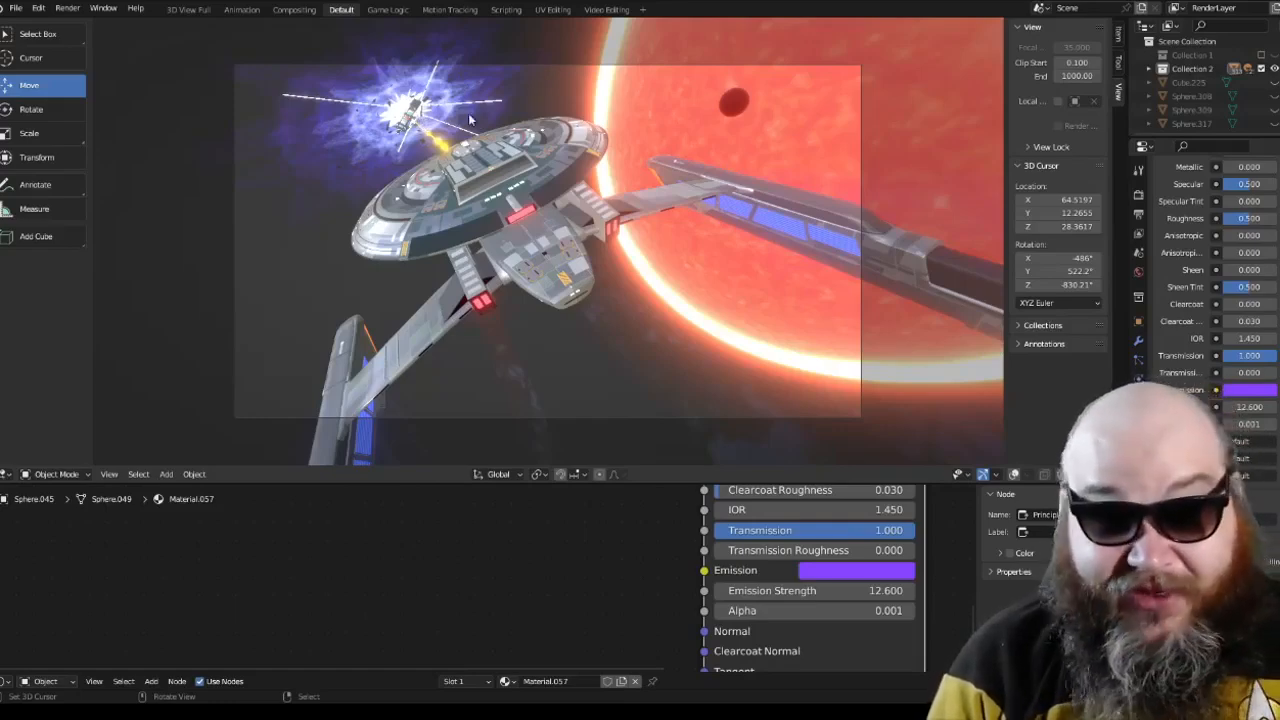
{"action": "key", "text": "KP_0"}
{"action": "key", "text": "KP_0"}
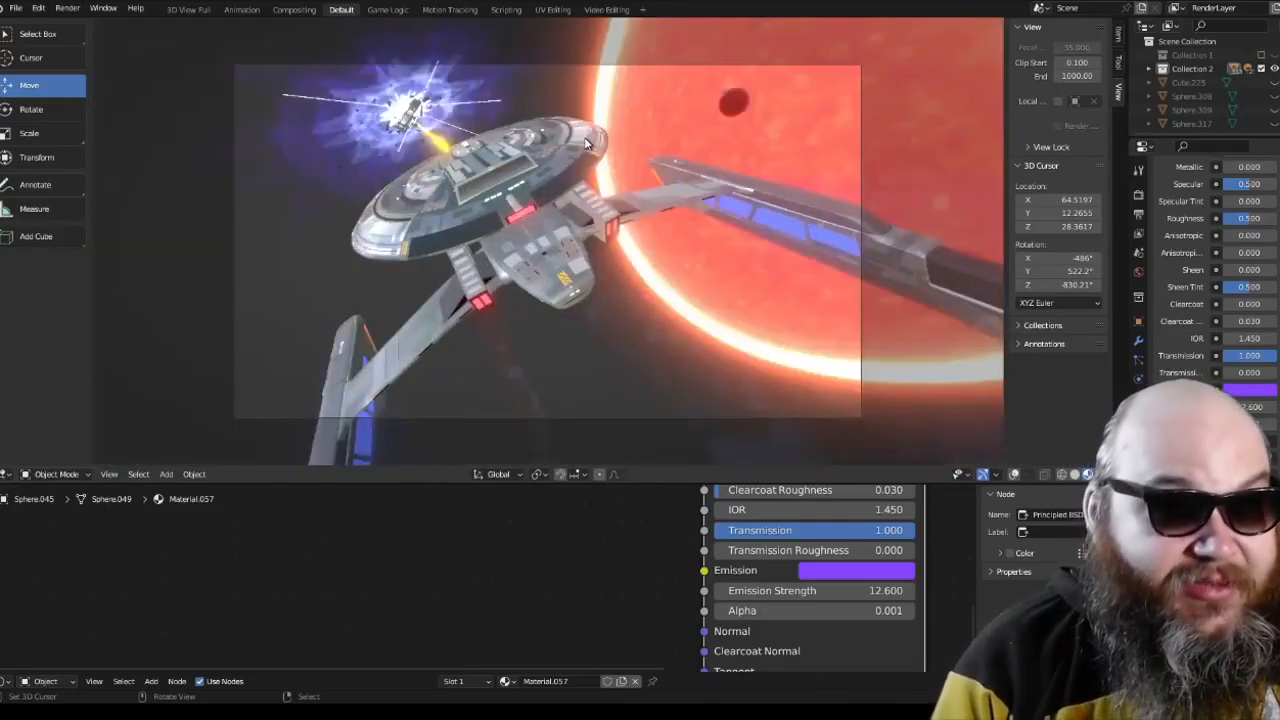
Step: Select the object at the starship's hull in the camera view and inspect the ship from directly above
{"action": "left_click", "coordinate": [552, 237]}
{"action": "key", "text": "KP_Decimal"}
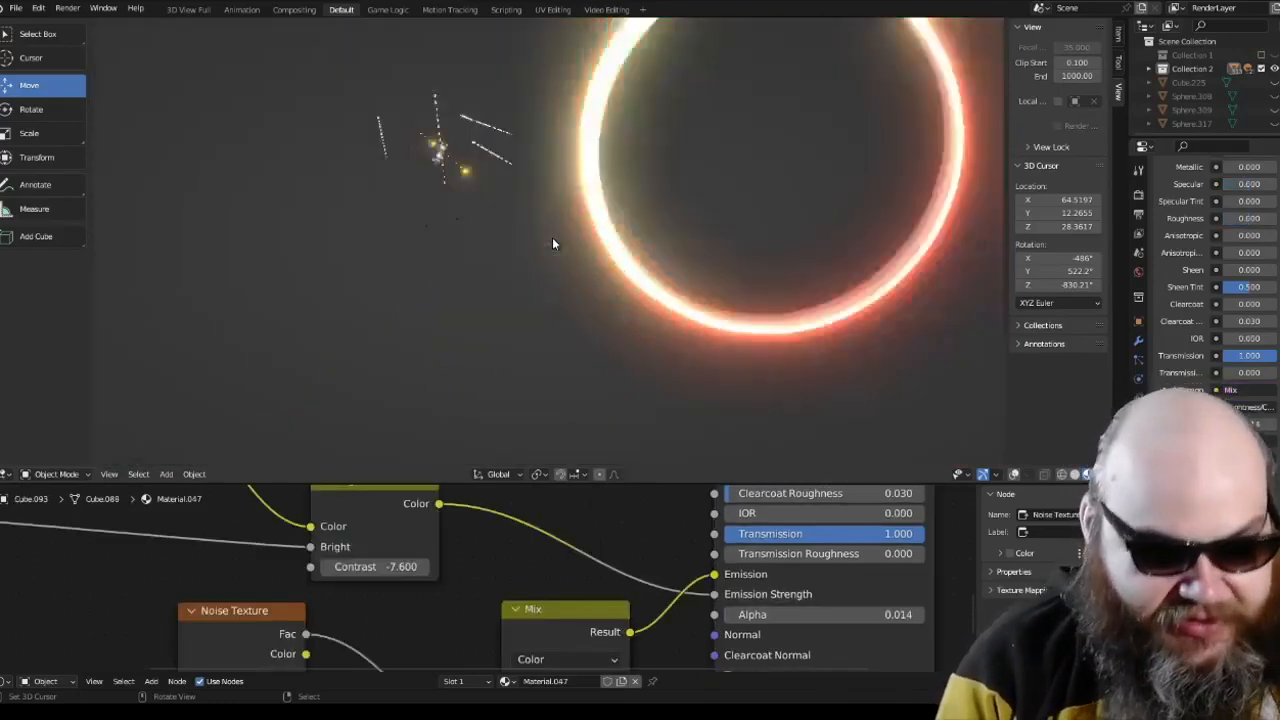
{"action": "scroll", "coordinate": [625, 235], "scroll_direction": "down", "scroll_amount": 5}
{"action": "middle_click_drag", "start_coordinate": [960, 232], "coordinate": [740, 238], "text": "shift"}
{"action": "scroll", "coordinate": [730, 234], "scroll_direction": "up", "scroll_amount": 4}
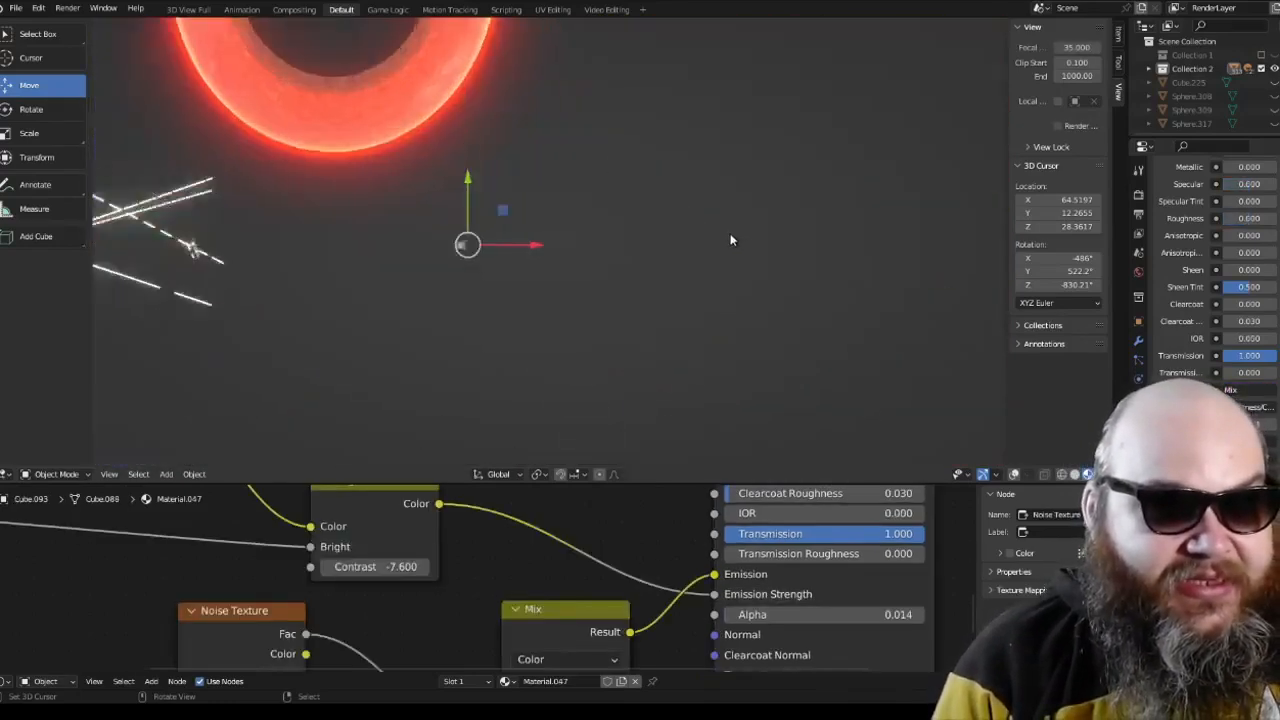
{"action": "middle_click_drag", "start_coordinate": [522, 213], "coordinate": [669, 206], "text": "shift"}
{"action": "scroll", "coordinate": [580, 228], "scroll_direction": "up", "scroll_amount": 4}
{"action": "scroll", "coordinate": [669, 206], "scroll_direction": "up", "scroll_amount": 5}
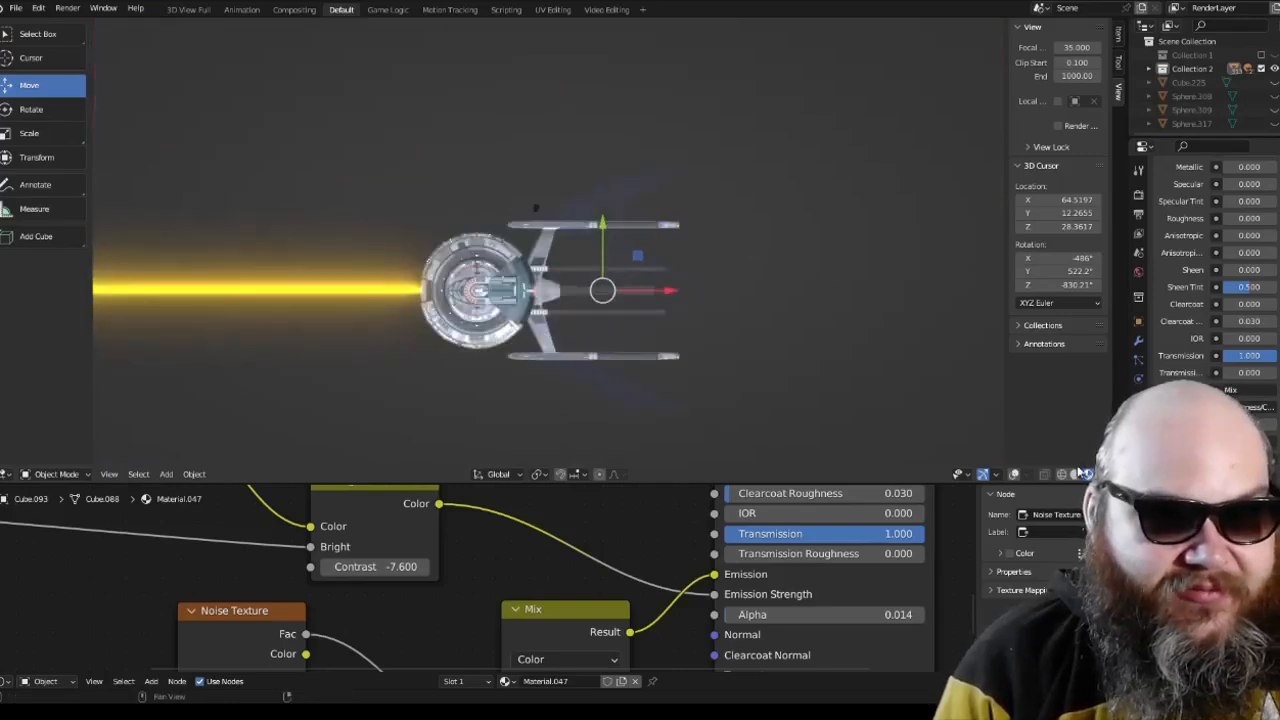
Step: Select the whole starship and the small sphere beside it in wireframe shading, and compare their placement in camera and top views
{"action": "left_click", "coordinate": [1047, 474]}
{"action": "key", "text": "b"}
{"action": "left_click_drag", "start_coordinate": [357, 122], "coordinate": [813, 450]}
{"action": "scroll", "coordinate": [600, 260], "scroll_direction": "up", "scroll_amount": 4}
{"action": "left_click", "coordinate": [530, 163], "text": "shift"}
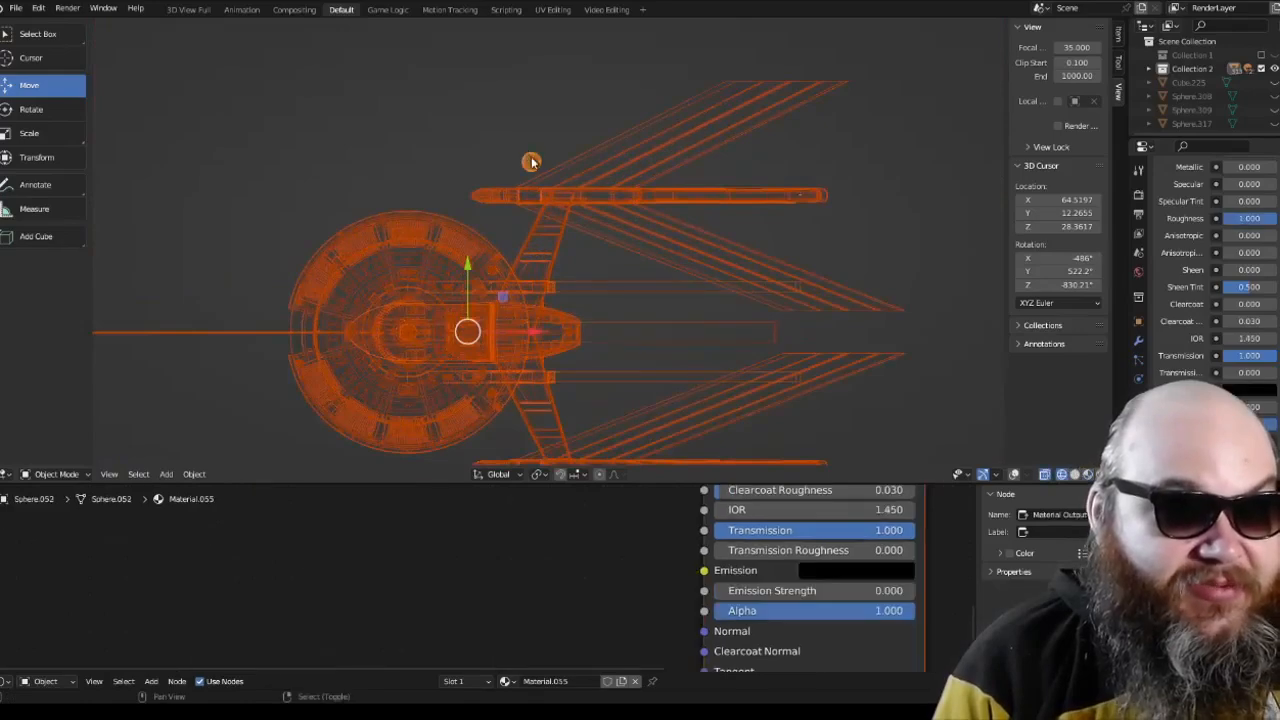
{"action": "middle_click_drag", "start_coordinate": [531, 163], "coordinate": [842, 73]}
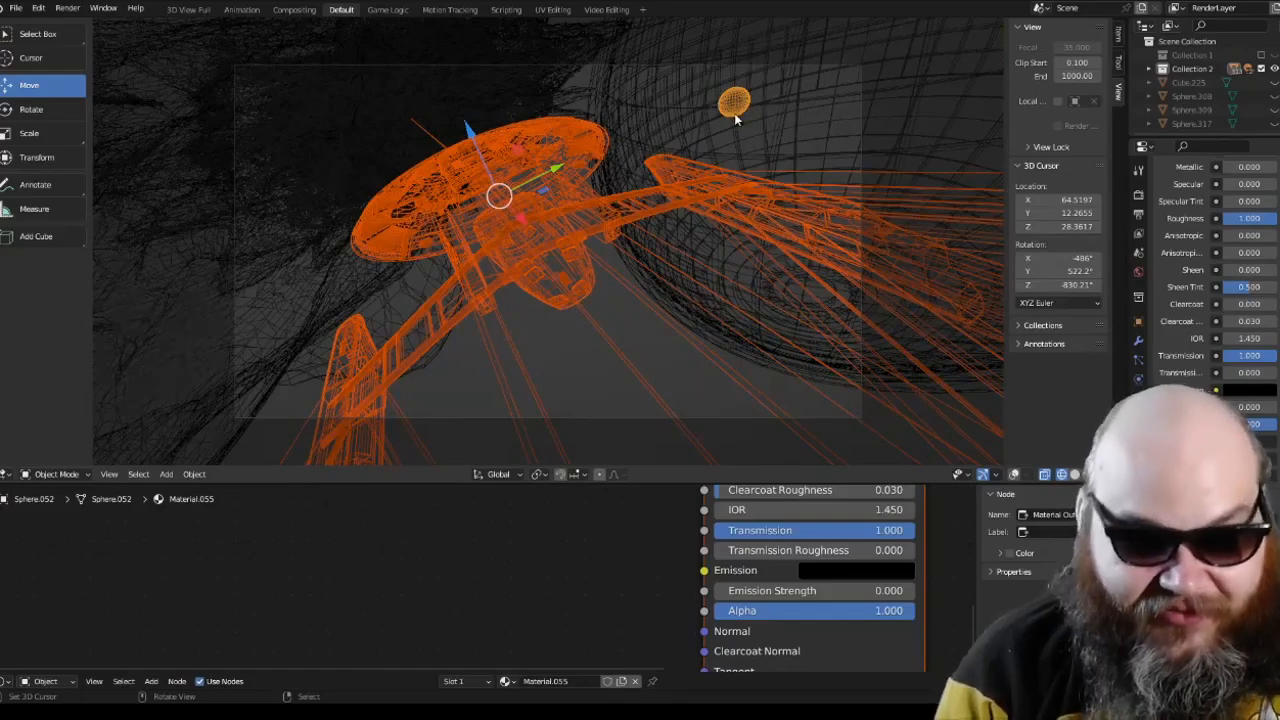
{"action": "key", "text": "KP_7"}
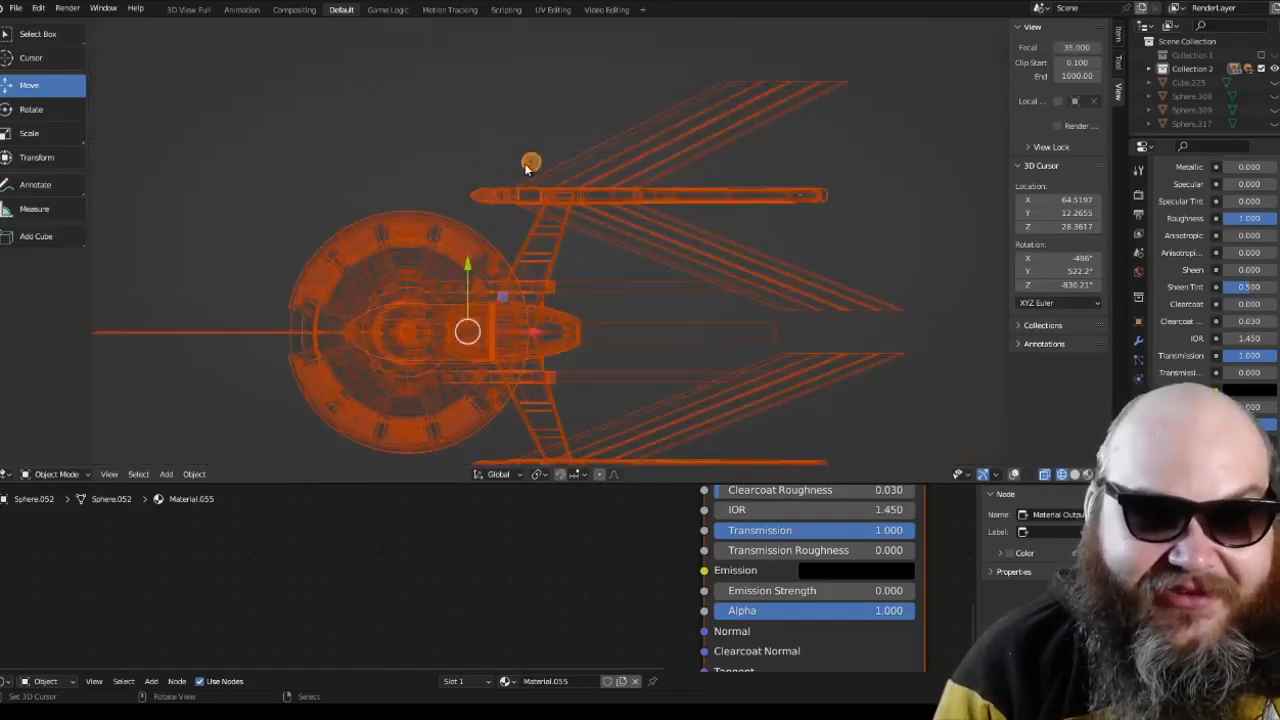
Step: Remove the small sphere beside the nacelle from the selection and isolate the starship in local view, seen from the front
{"action": "scroll", "coordinate": [570, 305], "scroll_direction": "up", "scroll_amount": 10}
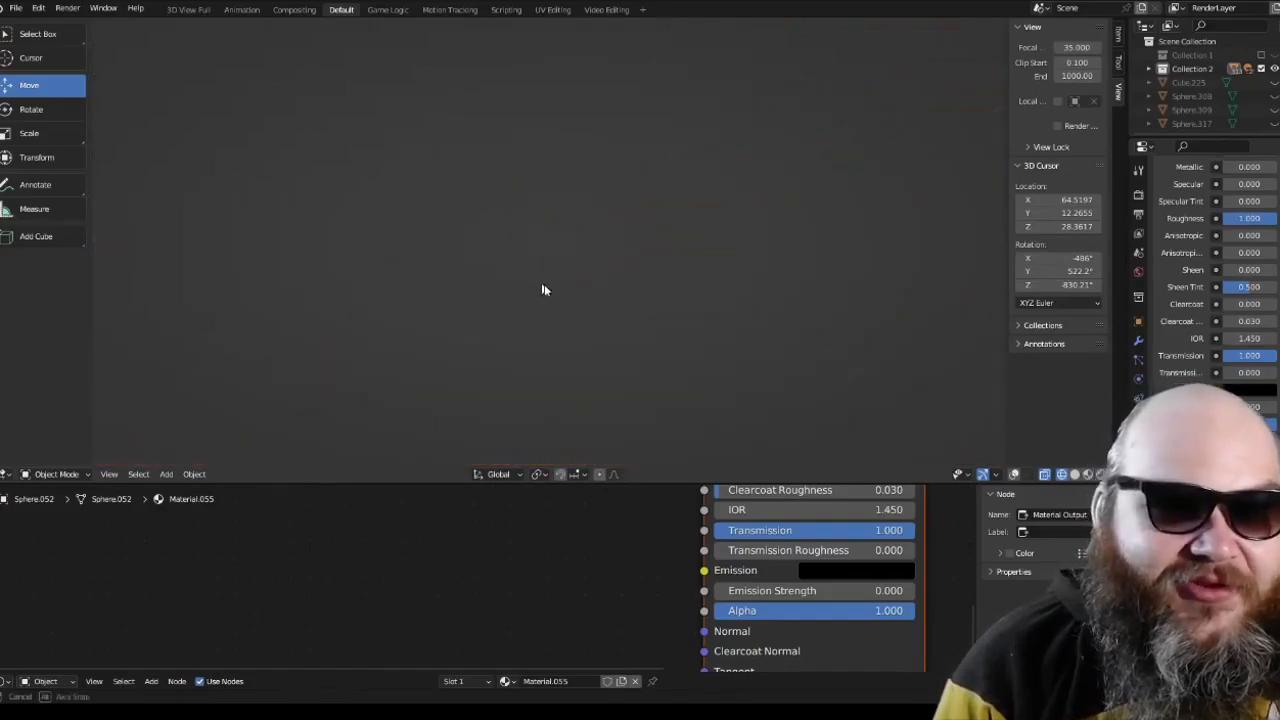
{"action": "scroll", "coordinate": [524, 281], "scroll_direction": "down", "scroll_amount": 12}
{"action": "right_click", "coordinate": [521, 273], "text": "shift"}
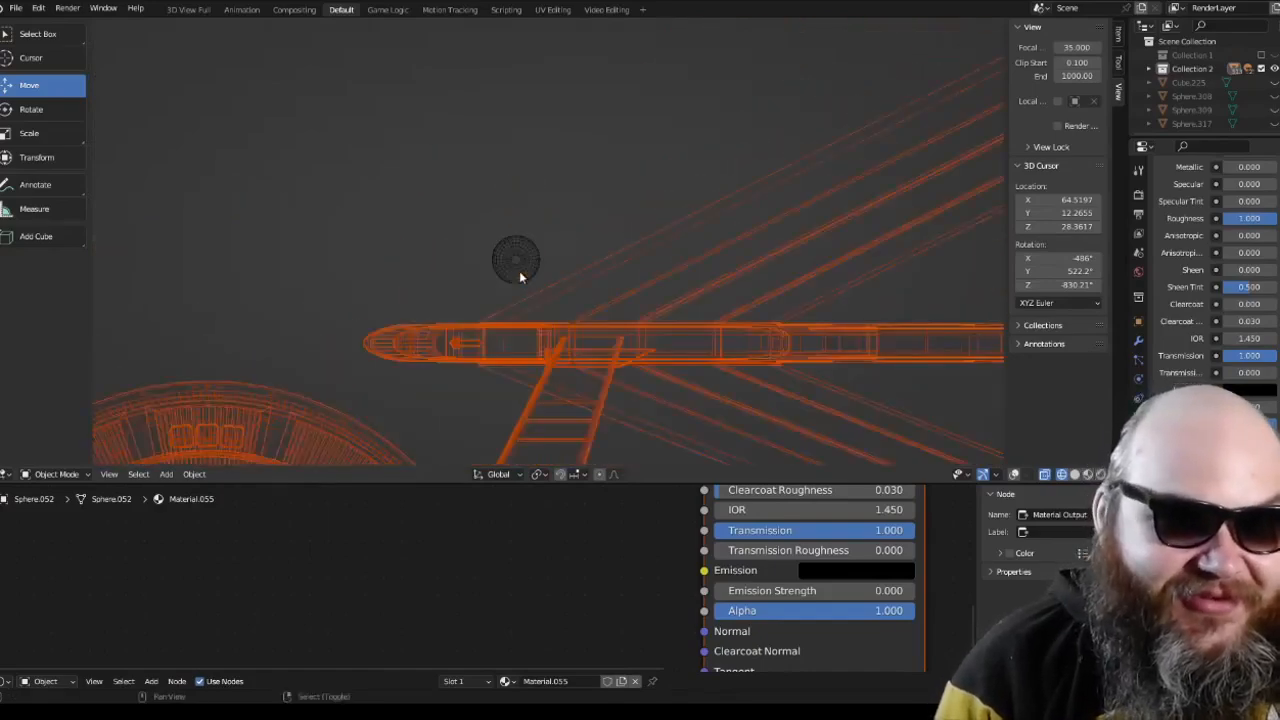
{"action": "scroll", "coordinate": [561, 288], "scroll_direction": "down", "scroll_amount": 8}
{"action": "key", "text": "KP_Decimal"}
{"action": "key", "text": "KP_1"}
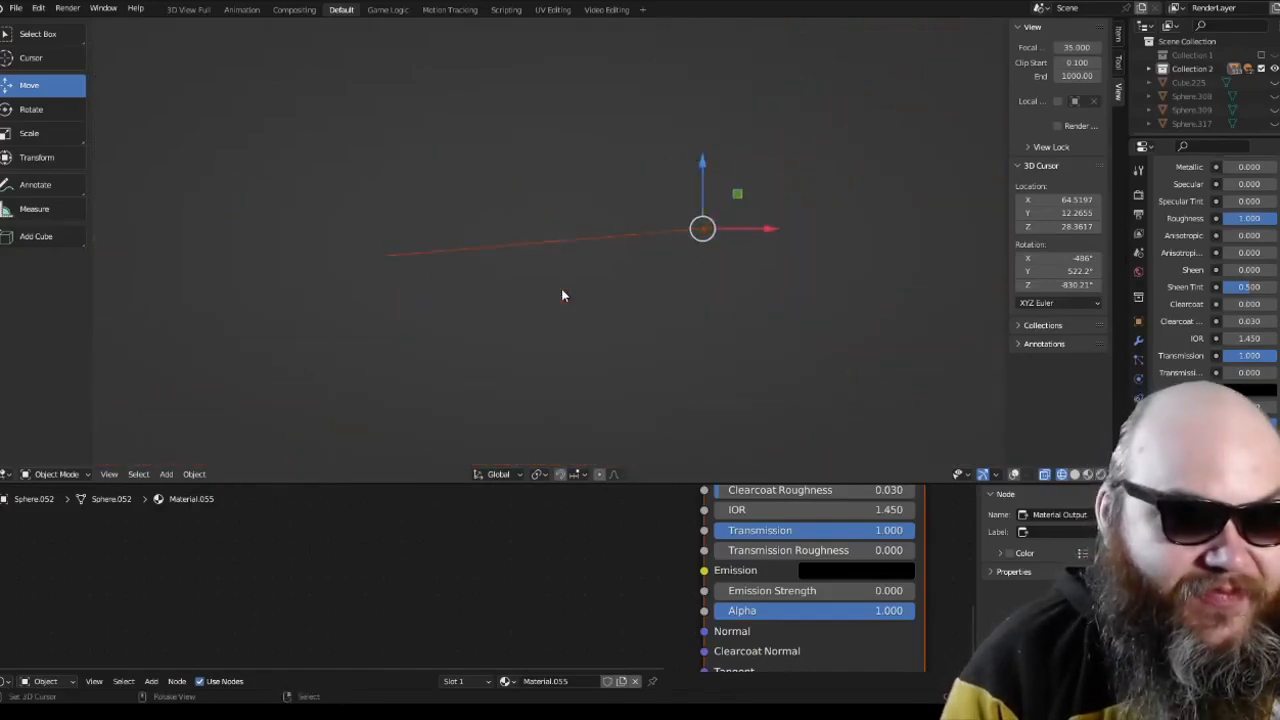
Step: Inspect the isolated starship in solid and rendered shading, and set the viewport to material preview shading
{"action": "scroll", "coordinate": [561, 290], "scroll_direction": "up", "scroll_amount": 4}
{"action": "middle_click_drag", "start_coordinate": [842, 228], "coordinate": [537, 229], "text": "shift"}
{"action": "scroll", "coordinate": [537, 229], "scroll_direction": "up", "scroll_amount": 9}
{"action": "middle_click_drag", "start_coordinate": [648, 184], "coordinate": [518, 316], "text": "shift"}
{"action": "scroll", "coordinate": [518, 320], "scroll_direction": "up", "scroll_amount": 7}
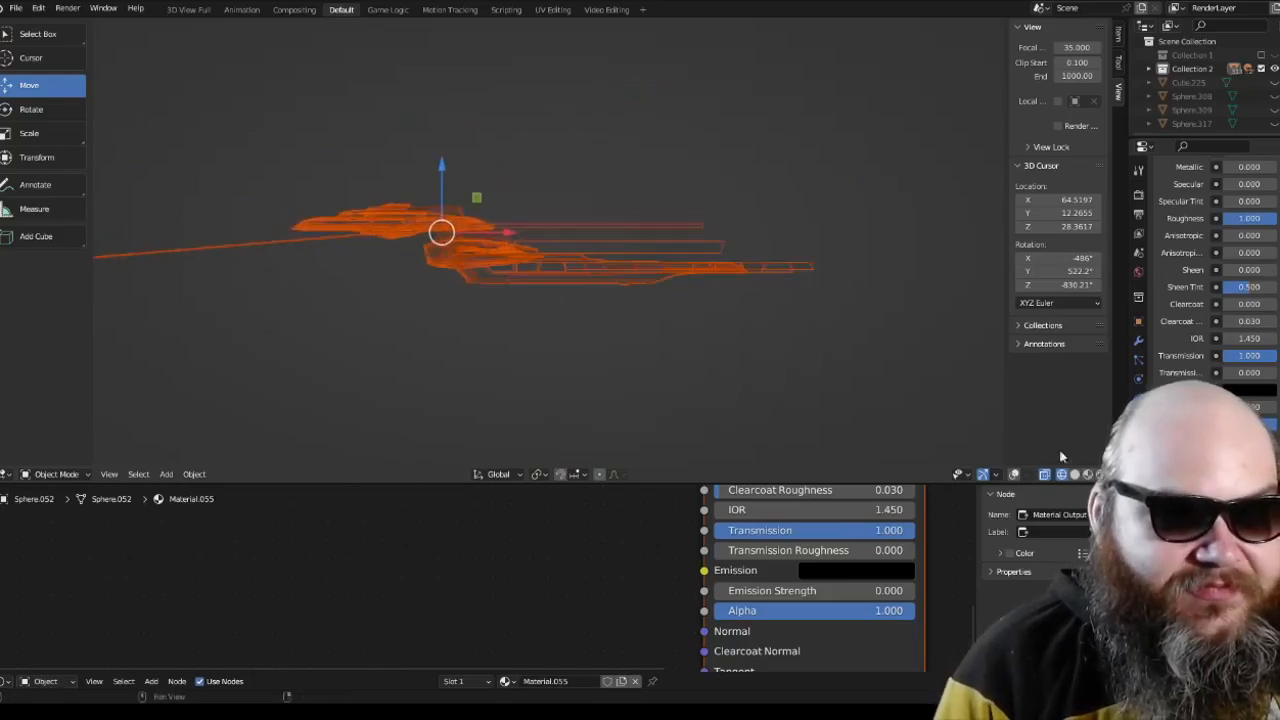
{"action": "middle_click_drag", "start_coordinate": [603, 327], "coordinate": [725, 338], "text": "shift"}
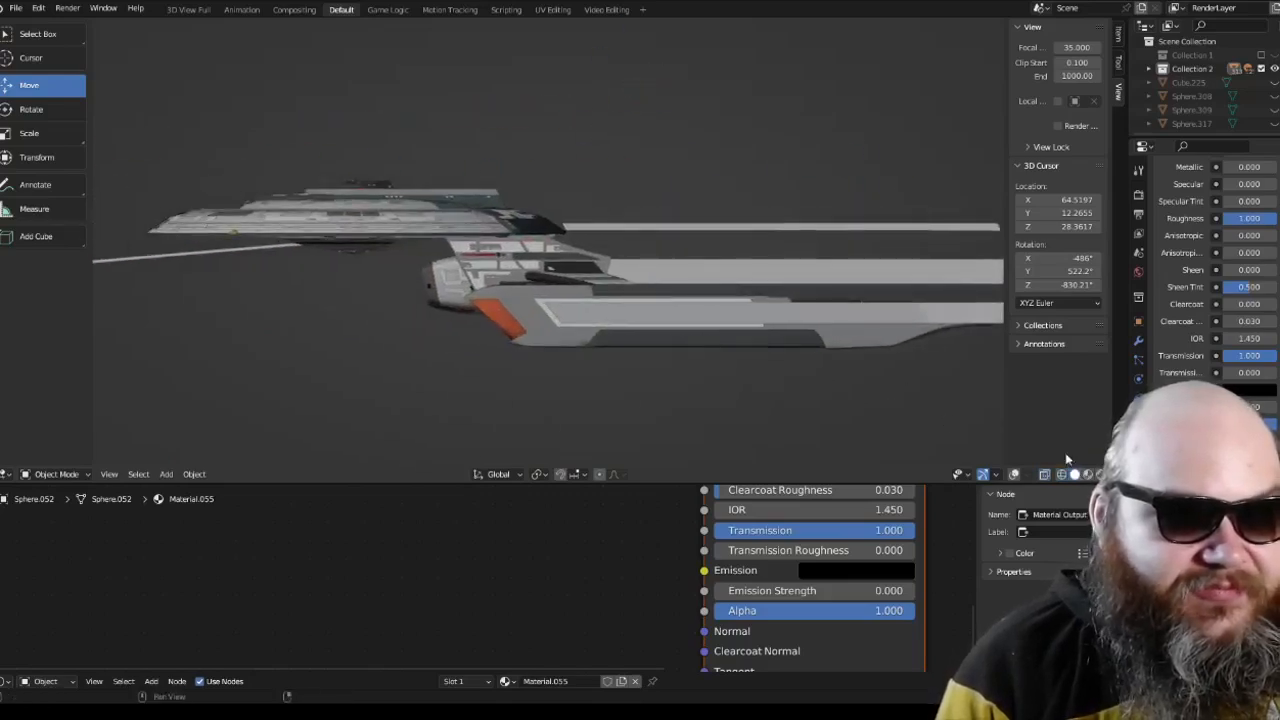
{"action": "left_click", "coordinate": [1101, 474]}
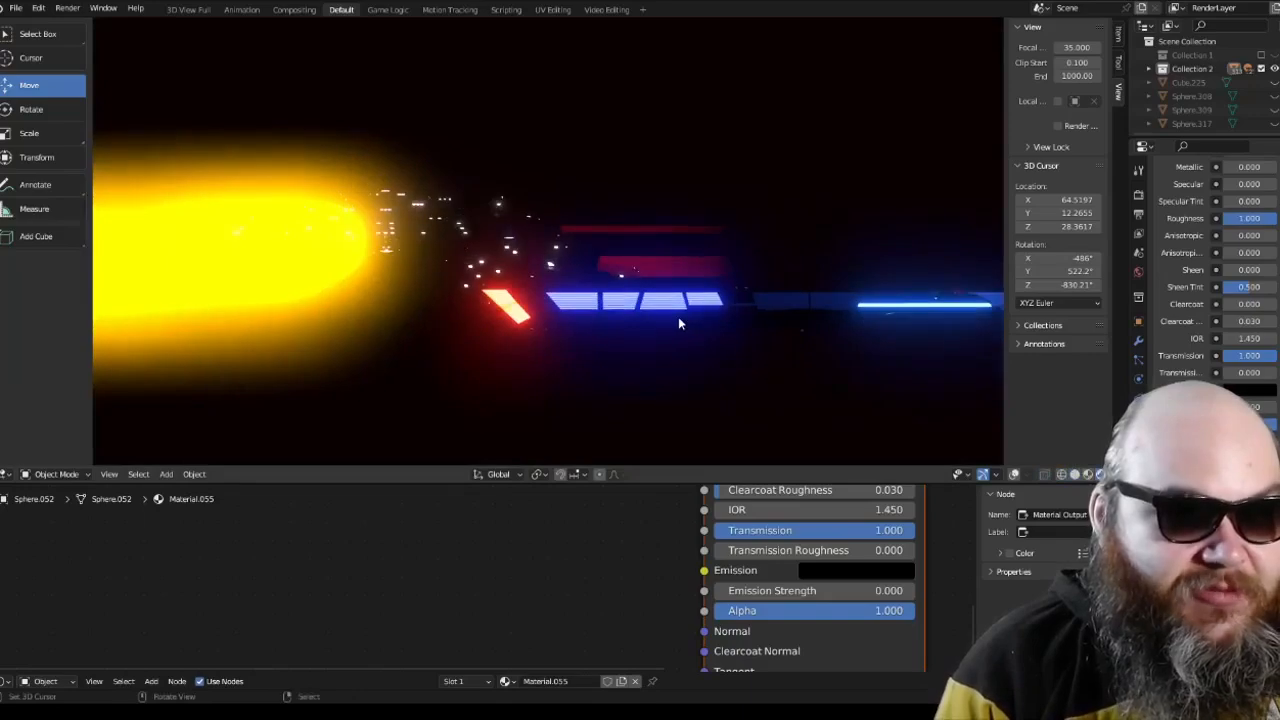
{"action": "key", "text": "KP_7"}
{"action": "middle_click_drag", "start_coordinate": [678, 322], "coordinate": [1033, 442]}
{"action": "left_click", "coordinate": [1088, 474]}
{"action": "mouse_move", "coordinate": [846, 346]}
{"action": "middle_mouse_down"}
{"action": "mouse_move", "coordinate": [811, 380]}
{"action": "mouse_move", "coordinate": [663, 325]}
{"action": "mouse_move", "coordinate": [767, 245]}
{"action": "mouse_move", "coordinate": [947, 239]}
{"action": "mouse_move", "coordinate": [520, 262]}
{"action": "middle_mouse_up"}
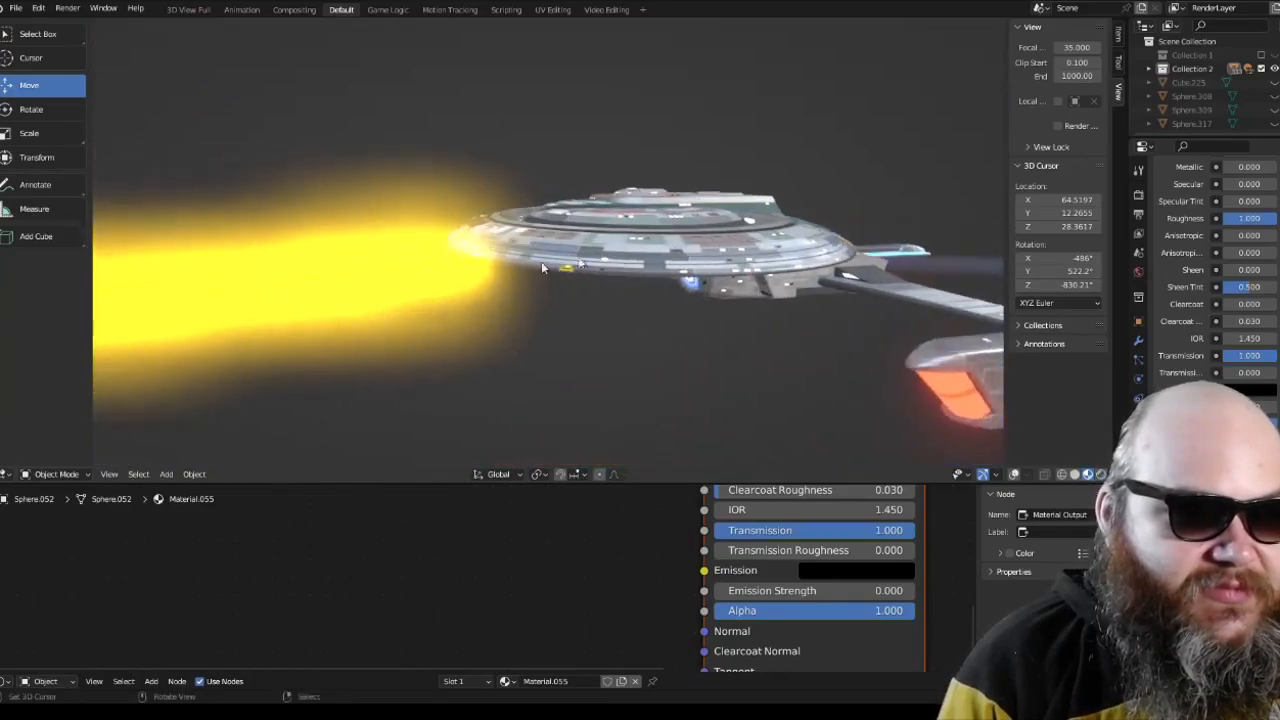
Step: Delete the glowing yellow beam cylinder that extends from the front of the starship's saucer
{"action": "left_click", "coordinate": [420, 269]}
{"action": "key", "text": "x"}
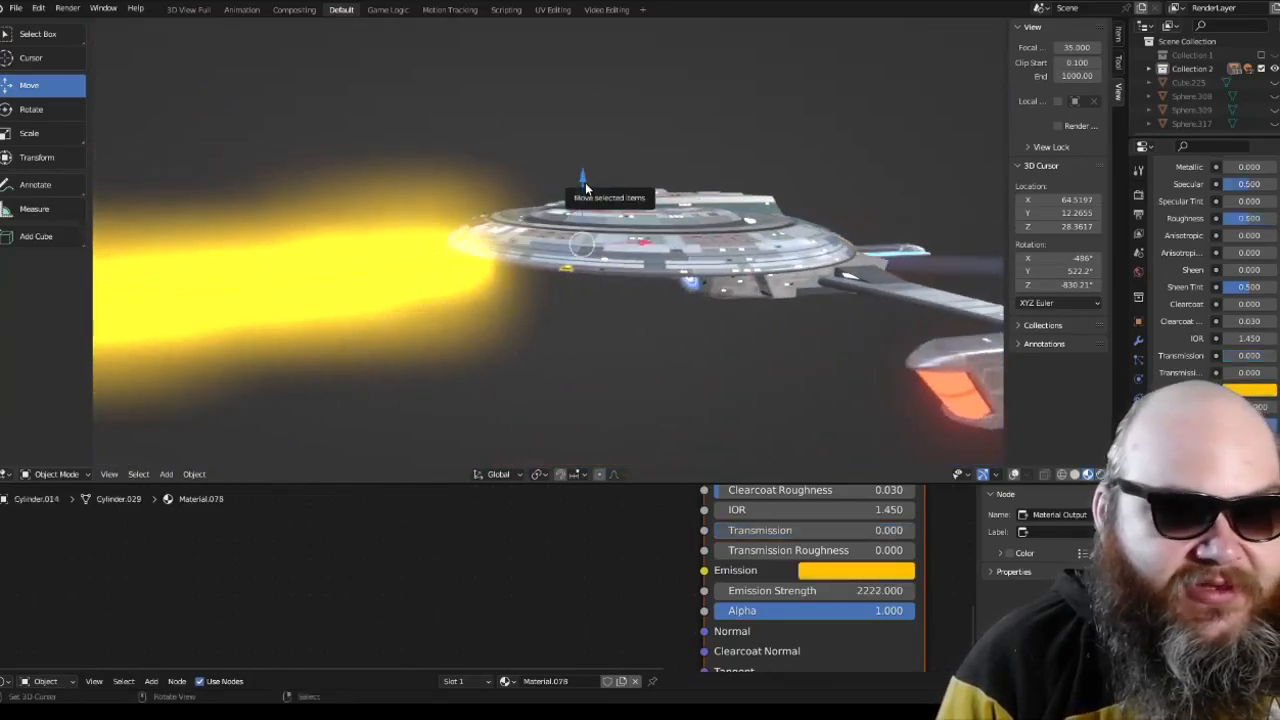
{"action": "left_click", "coordinate": [586, 188]}
{"action": "middle_click_drag", "start_coordinate": [586, 188], "coordinate": [594, 263]}
{"action": "key", "text": "ctrl+z"}
{"action": "scroll", "coordinate": [603, 220], "scroll_direction": "up", "scroll_amount": 5}
{"action": "key", "text": "x"}
{"action": "left_click", "coordinate": [574, 196]}
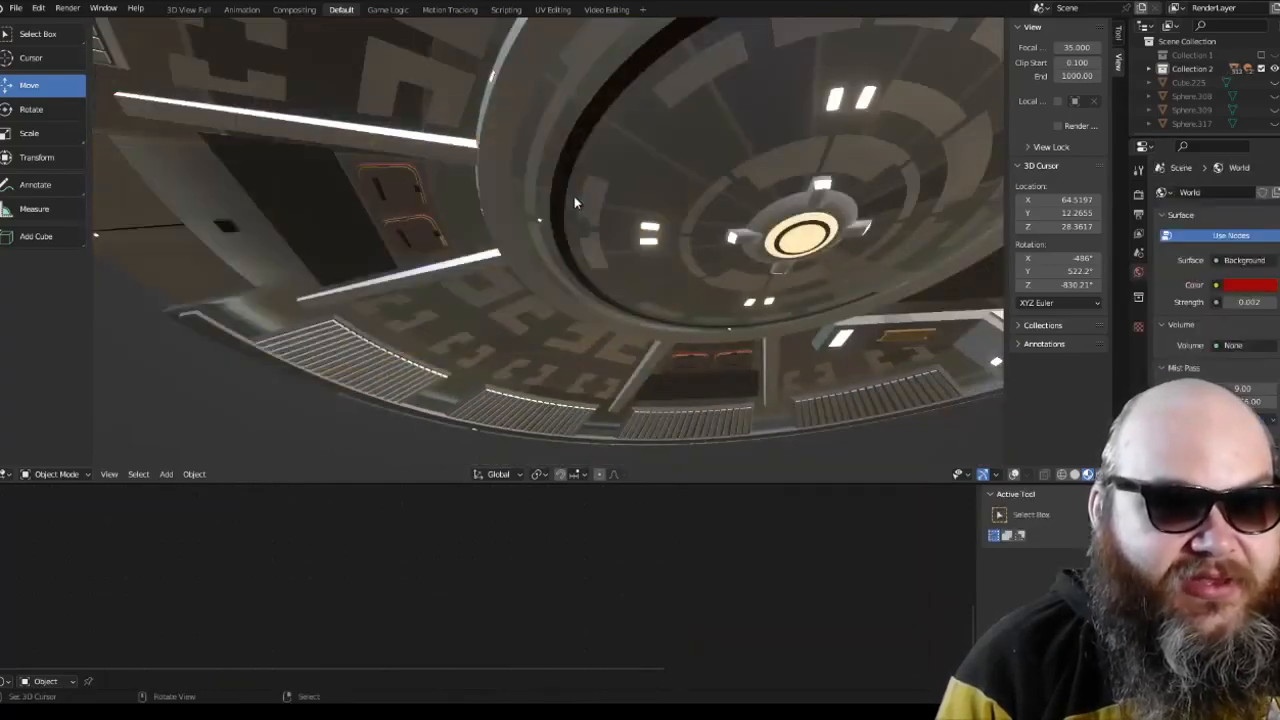
Step: Examine the saucer's underside and its upper hull, from directly above and at an angle
{"action": "scroll", "coordinate": [574, 196], "scroll_direction": "down", "scroll_amount": 4}
{"action": "middle_click_drag", "start_coordinate": [574, 196], "coordinate": [558, 365]}
{"action": "scroll", "coordinate": [565, 298], "scroll_direction": "up", "scroll_amount": 3}
{"action": "key", "text": "KP_7"}
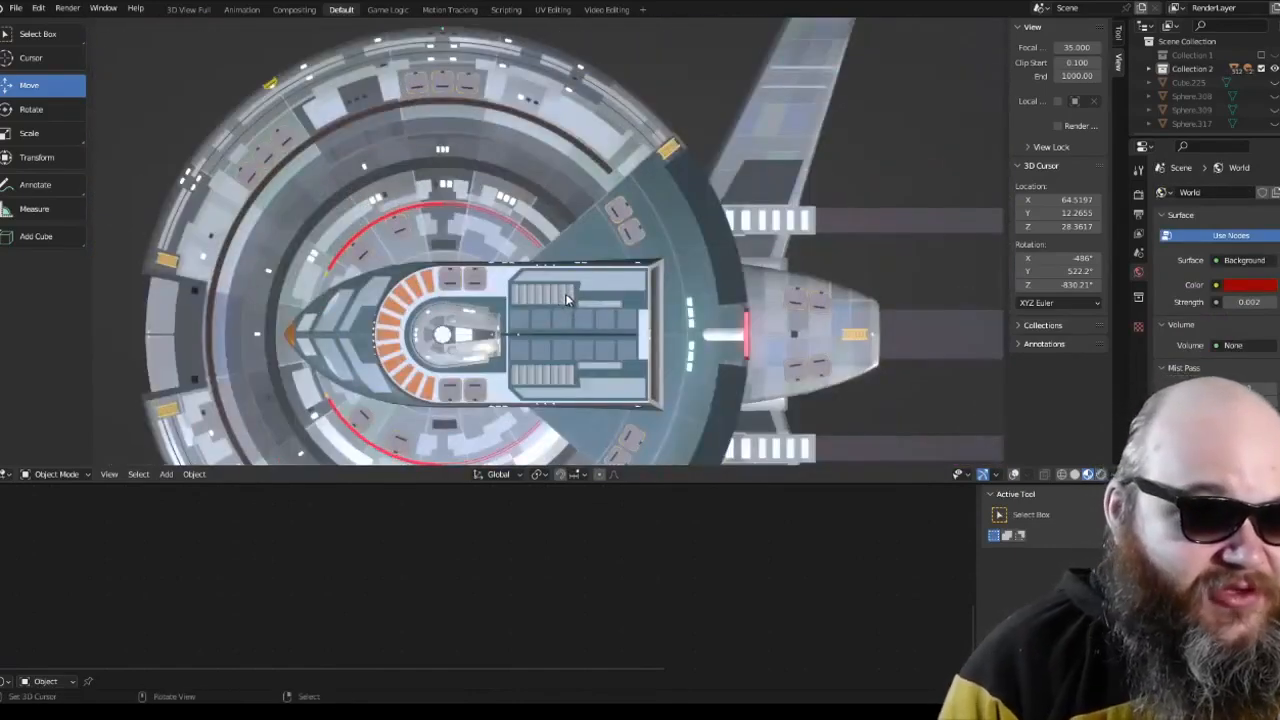
{"action": "middle_click_drag", "start_coordinate": [565, 299], "coordinate": [622, 208], "text": "shift"}
{"action": "scroll", "coordinate": [630, 219], "scroll_direction": "down", "scroll_amount": 2}
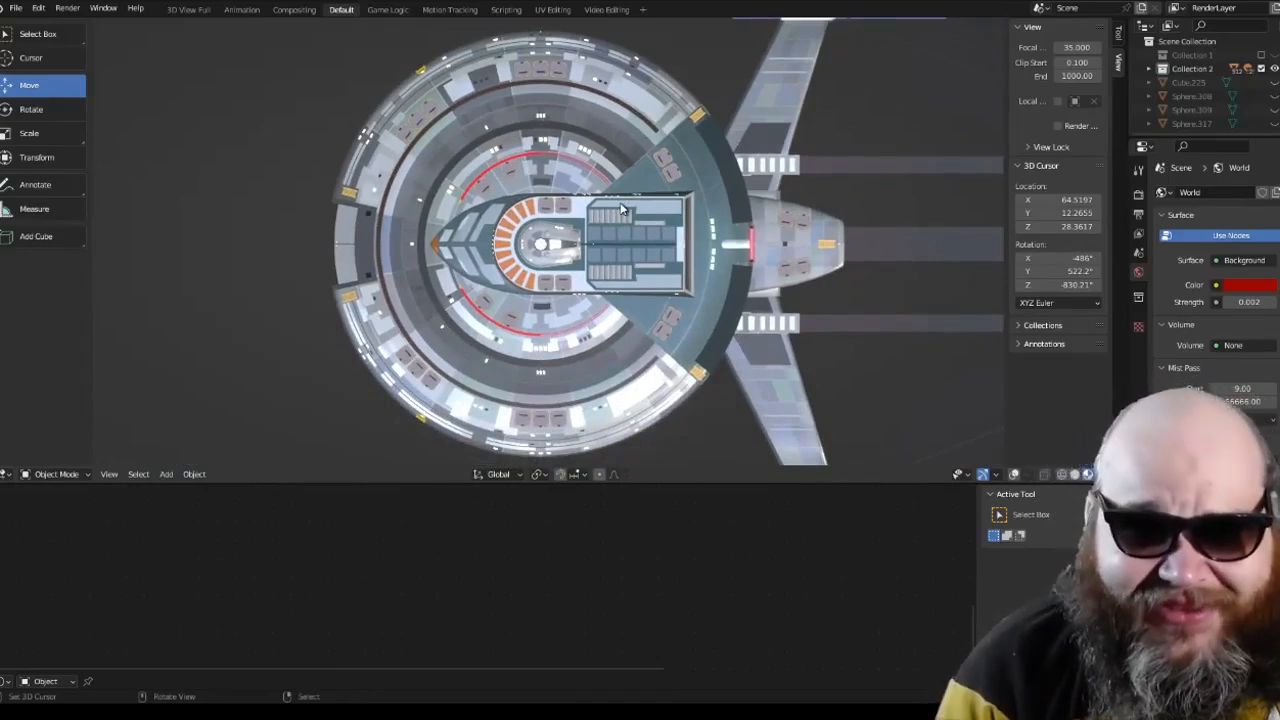
{"action": "middle_click_drag", "start_coordinate": [644, 244], "coordinate": [681, 158]}
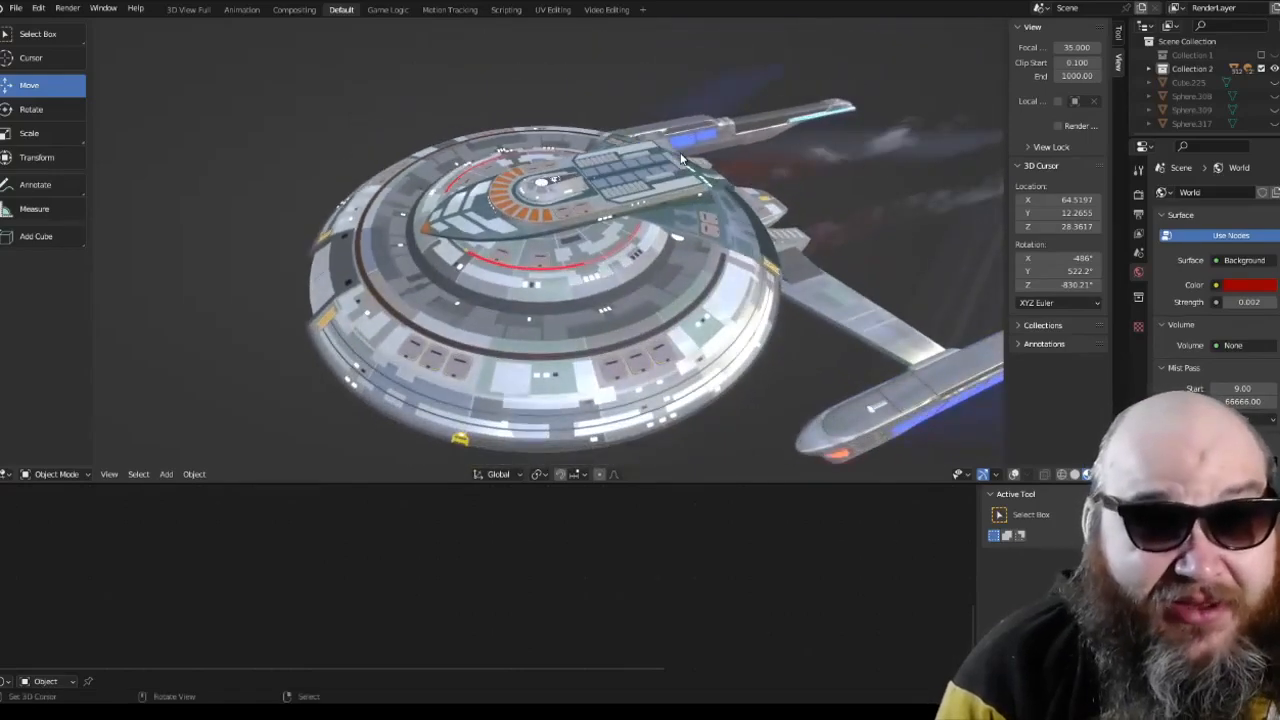
{"action": "scroll", "coordinate": [703, 218], "scroll_direction": "up", "scroll_amount": 4}
{"action": "scroll", "coordinate": [703, 218], "scroll_direction": "down", "scroll_amount": 3}
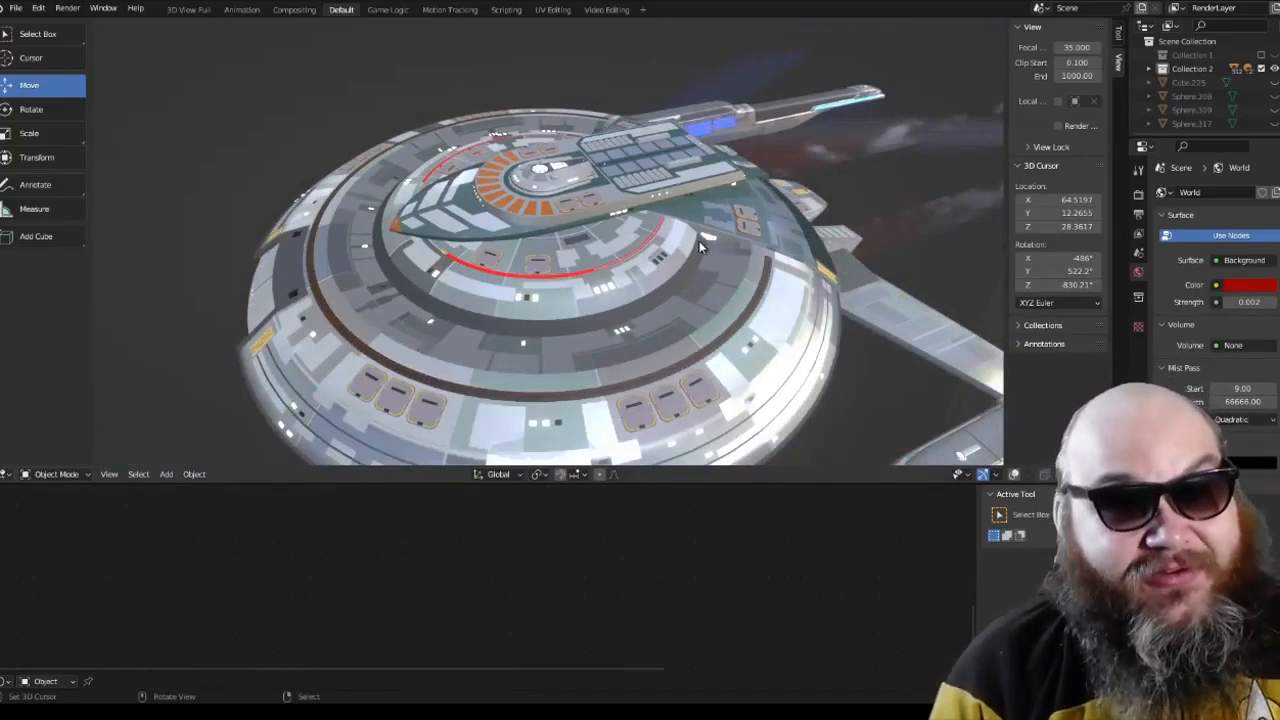
Step: Examine the saucer's upper deck up close, from the pointed bow and dome to the rear opening and the ship's stern
{"action": "middle_click_drag", "start_coordinate": [668, 265], "coordinate": [828, 258]}
{"action": "middle_click_drag", "start_coordinate": [560, 288], "coordinate": [688, 316]}
{"action": "scroll", "coordinate": [636, 272], "scroll_direction": "down", "scroll_amount": 4}
{"action": "scroll", "coordinate": [723, 272], "scroll_direction": "up", "scroll_amount": 4}
{"action": "scroll", "coordinate": [723, 274], "scroll_direction": "down", "scroll_amount": 4}
{"action": "scroll", "coordinate": [684, 314], "scroll_direction": "up", "scroll_amount": 5}
{"action": "middle_click_drag", "start_coordinate": [613, 272], "coordinate": [630, 284]}
{"action": "scroll", "coordinate": [647, 257], "scroll_direction": "up", "scroll_amount": 3}
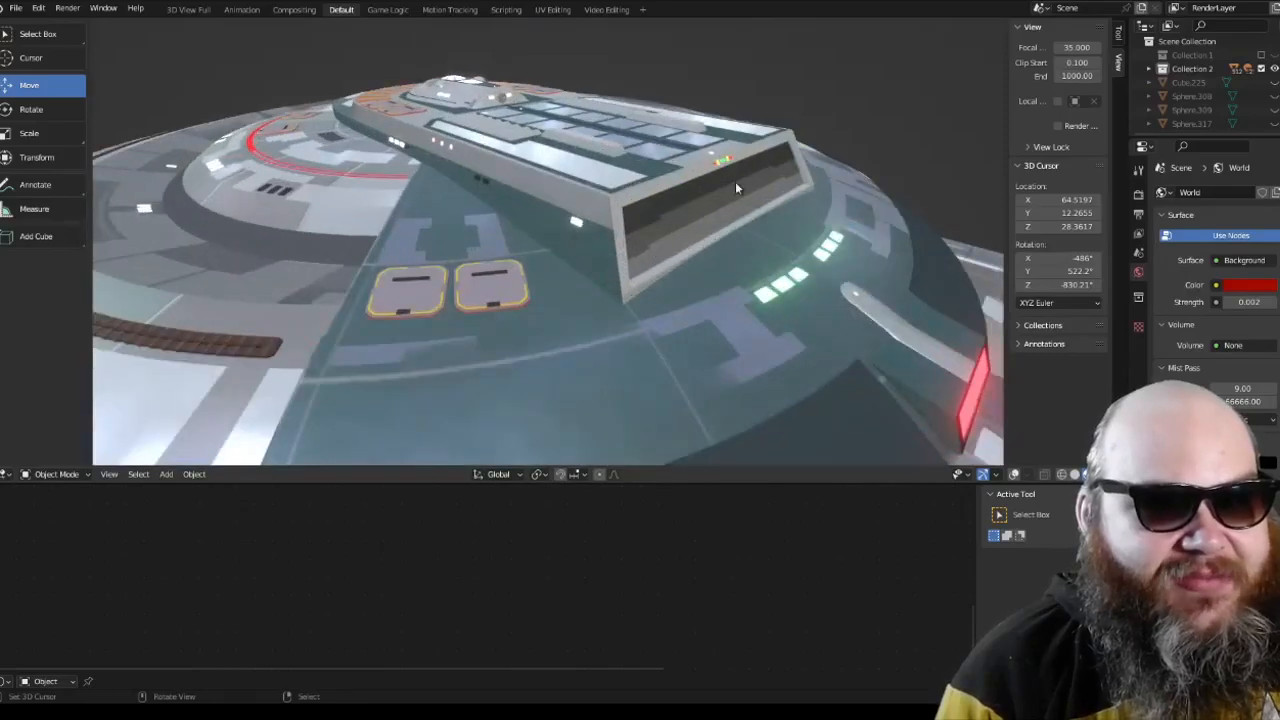
{"action": "middle_click_drag", "start_coordinate": [735, 186], "coordinate": [537, 240]}
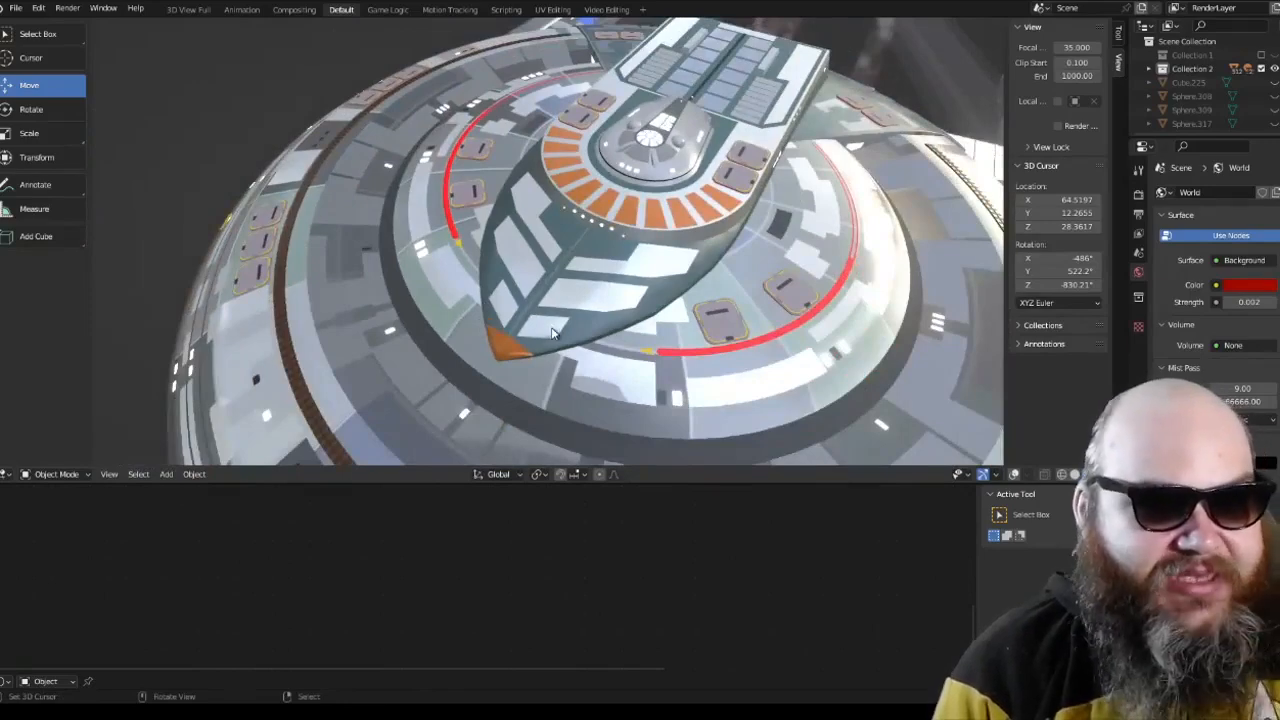
{"action": "middle_click_drag", "start_coordinate": [634, 285], "coordinate": [499, 258]}
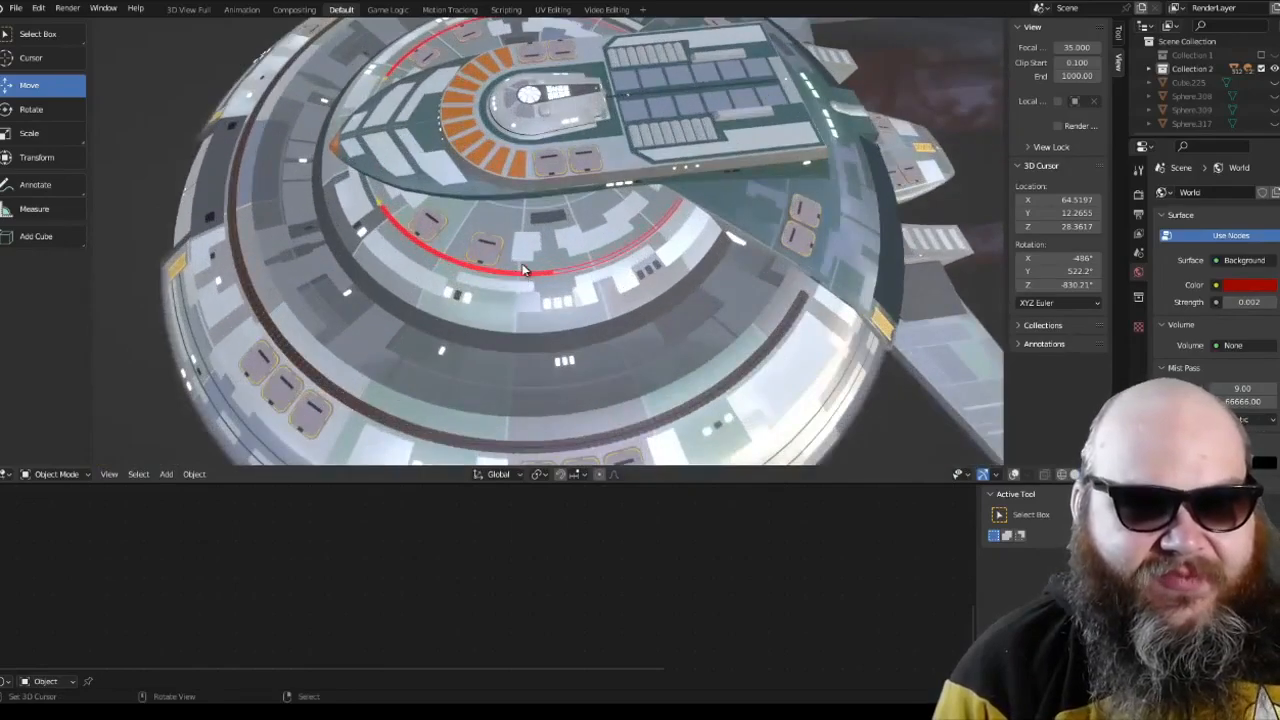
{"action": "middle_click_drag", "start_coordinate": [498, 277], "coordinate": [465, 262]}
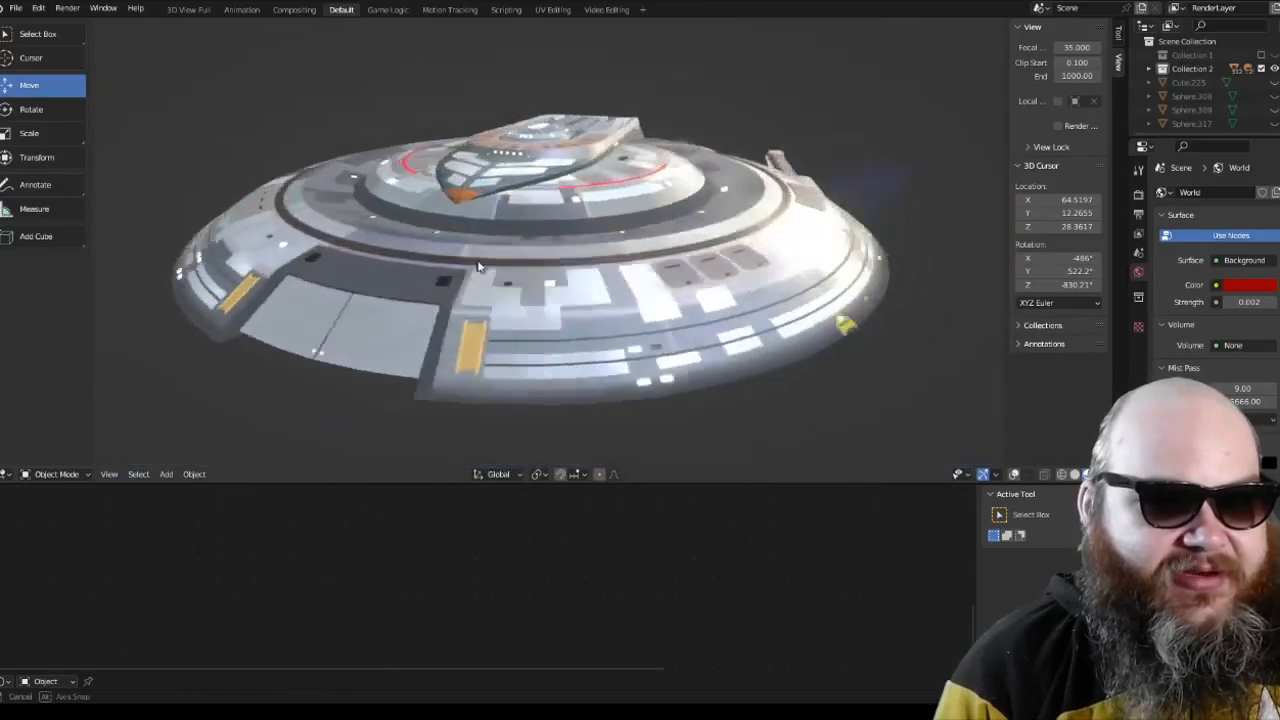
{"action": "middle_click_drag", "start_coordinate": [420, 300], "coordinate": [605, 295]}
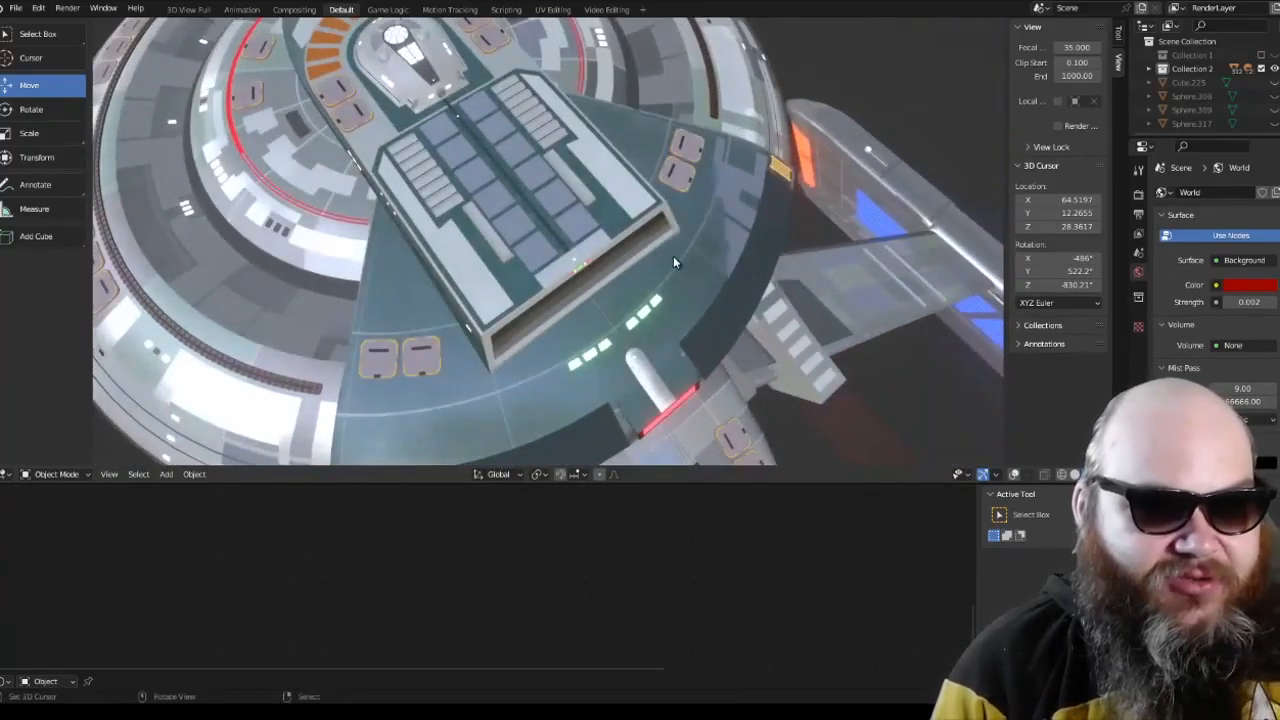
{"action": "middle_click_drag", "start_coordinate": [673, 256], "coordinate": [710, 240]}
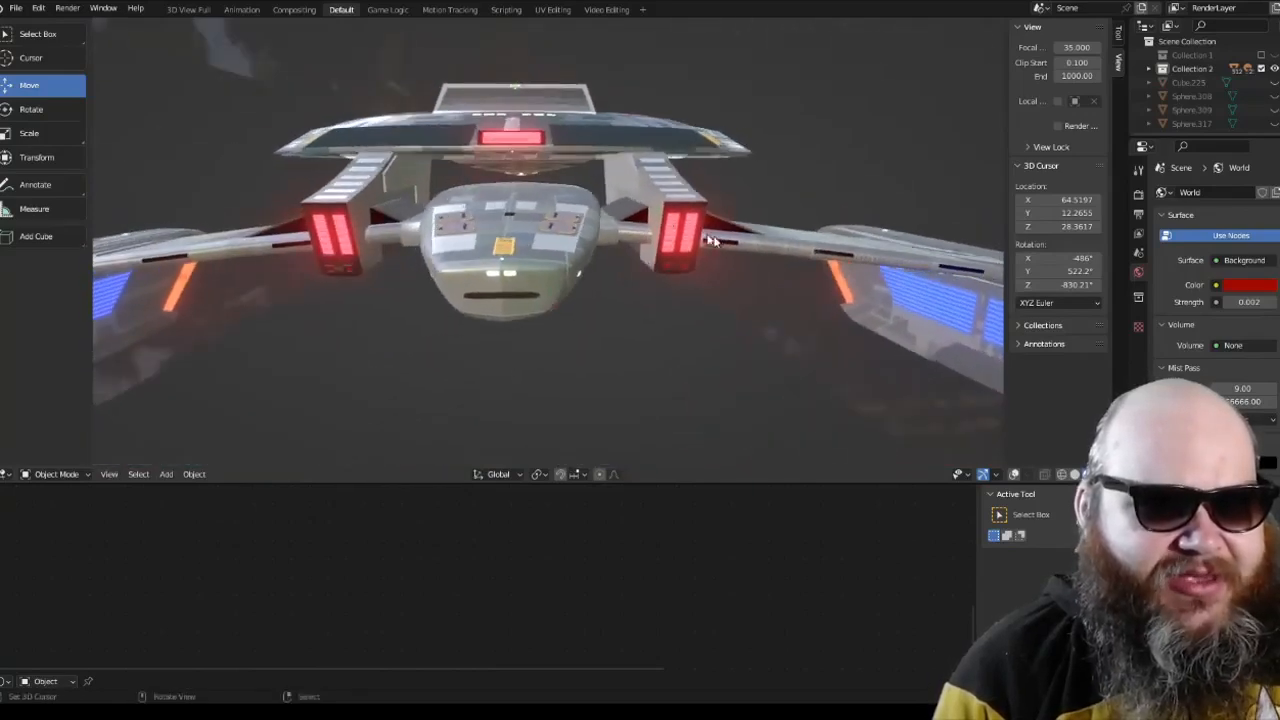
Step: Examine the starship's lower hull, blue deflector and side struts from the front, the side and below
{"action": "middle_click_drag", "start_coordinate": [533, 178], "coordinate": [725, 215], "text": "shift"}
{"action": "scroll", "coordinate": [541, 207], "scroll_direction": "up", "scroll_amount": 5}
{"action": "scroll", "coordinate": [565, 212], "scroll_direction": "down", "scroll_amount": 5}
{"action": "scroll", "coordinate": [684, 208], "scroll_direction": "up", "scroll_amount": 5}
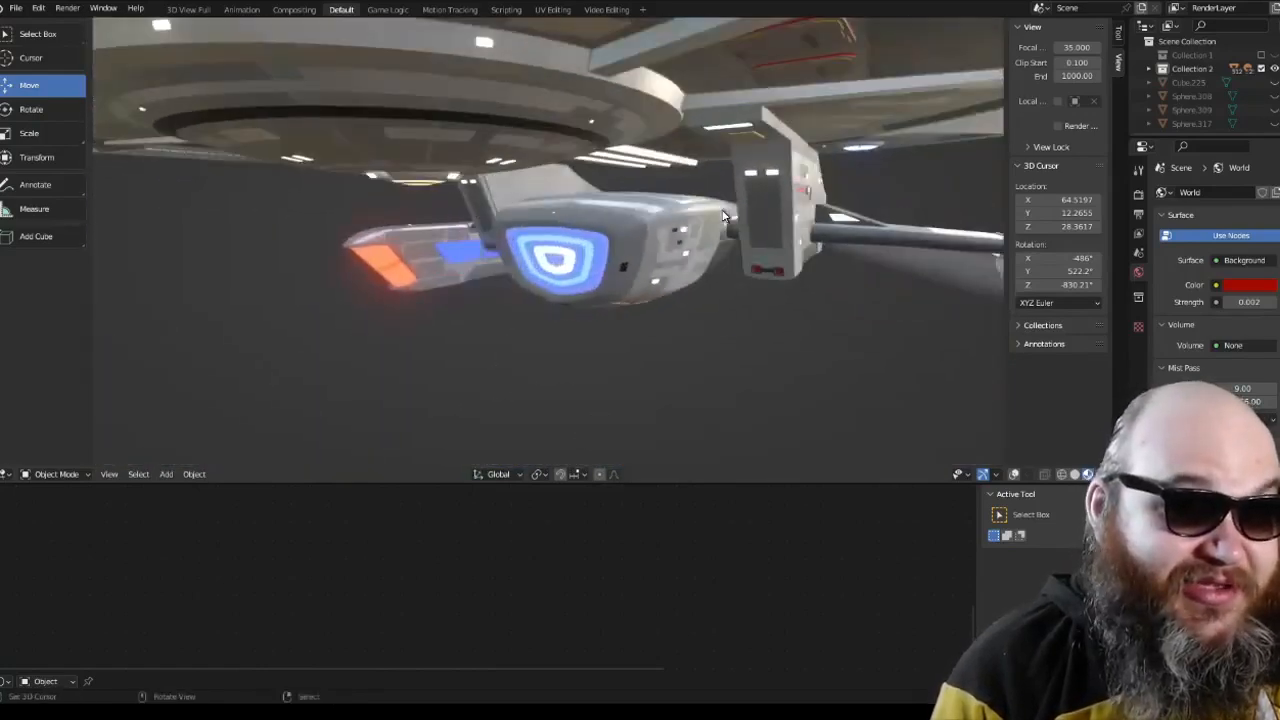
{"action": "scroll", "coordinate": [725, 215], "scroll_direction": "down", "scroll_amount": 5}
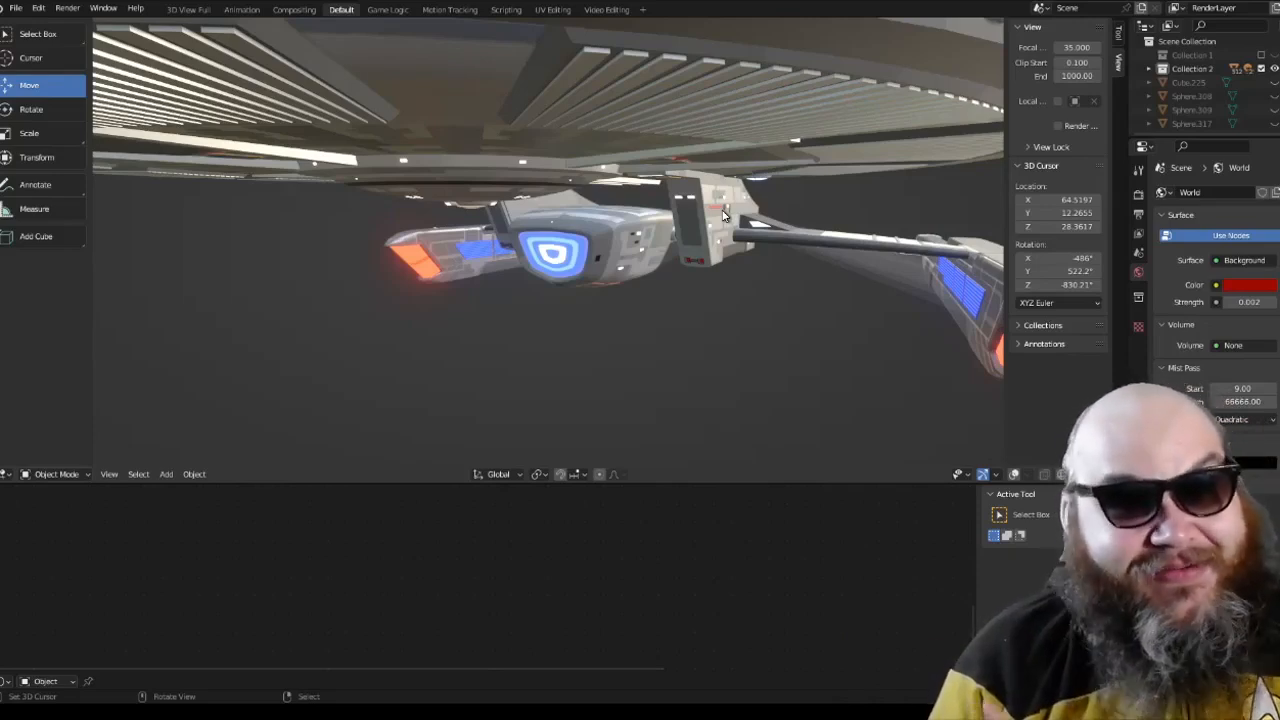
{"action": "scroll", "coordinate": [725, 215], "scroll_direction": "down", "scroll_amount": 5}
{"action": "middle_click_drag", "start_coordinate": [713, 216], "coordinate": [752, 225]}
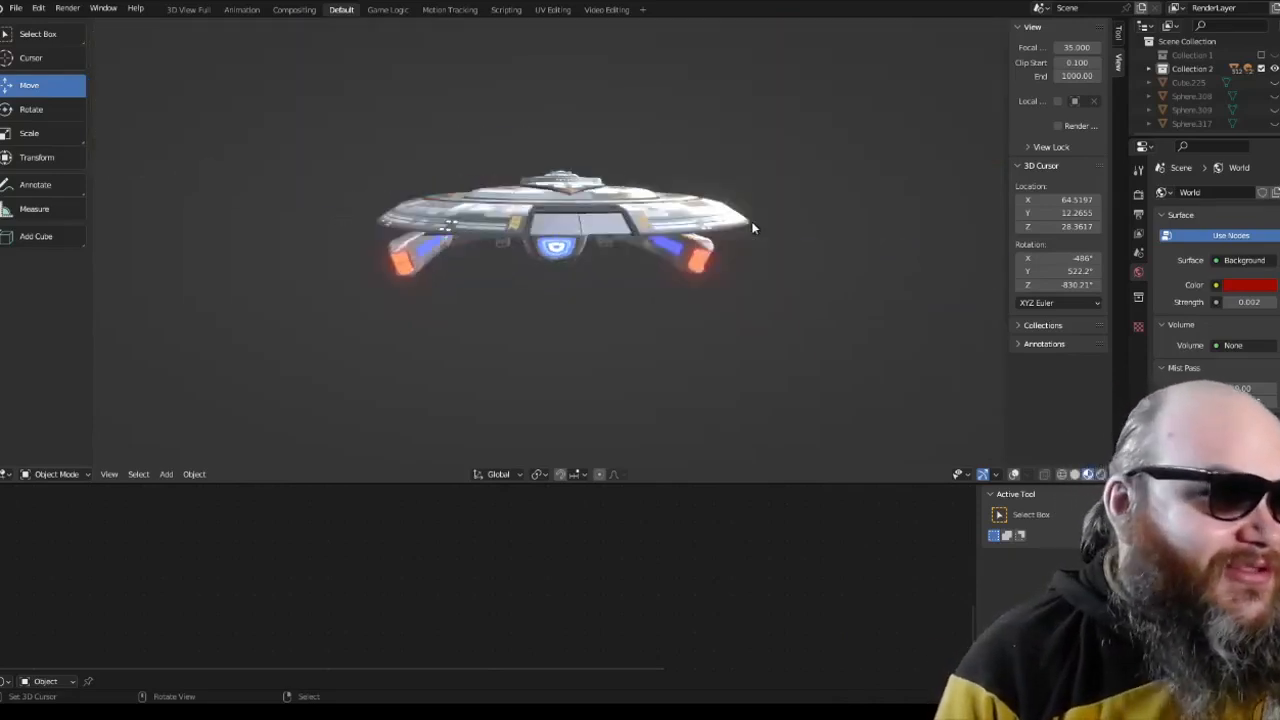
{"action": "scroll", "coordinate": [753, 228], "scroll_direction": "up", "scroll_amount": 5}
{"action": "scroll", "coordinate": [733, 218], "scroll_direction": "up", "scroll_amount": 8}
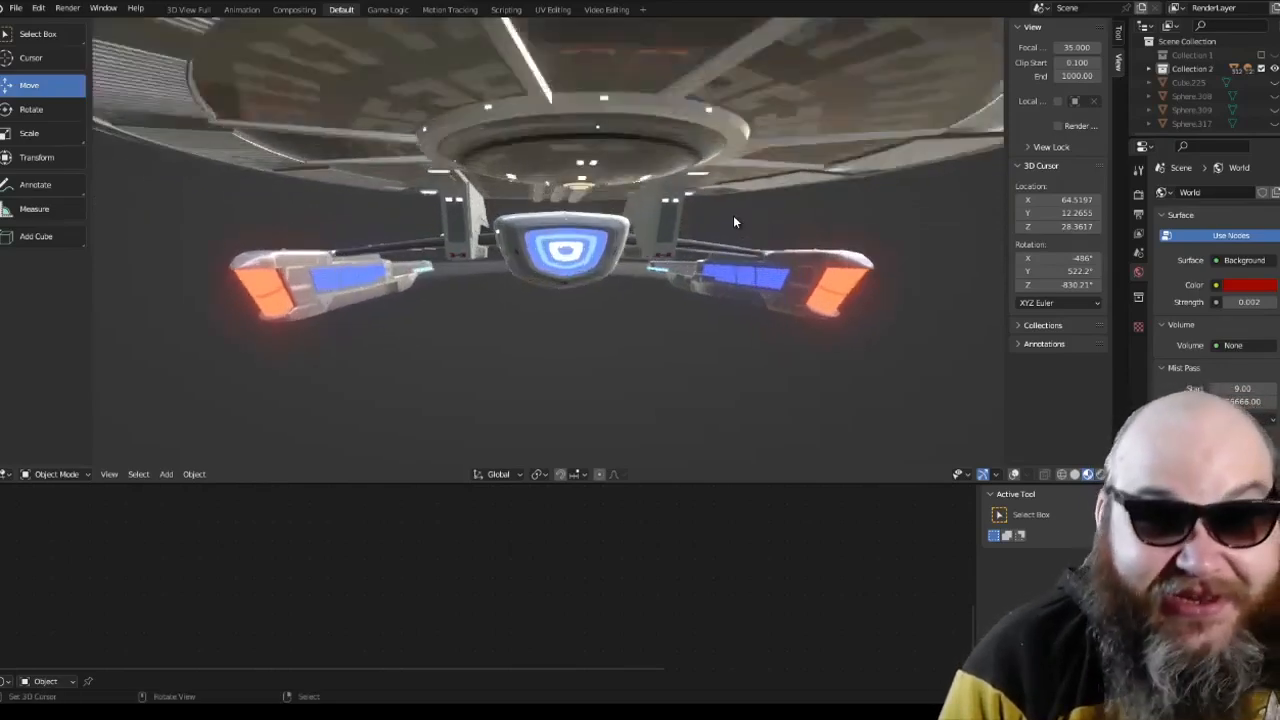
{"action": "middle_click_drag", "start_coordinate": [772, 216], "coordinate": [641, 243]}
{"action": "scroll", "coordinate": [636, 252], "scroll_direction": "up", "scroll_amount": 4}
{"action": "scroll", "coordinate": [637, 251], "scroll_direction": "down", "scroll_amount": 3}
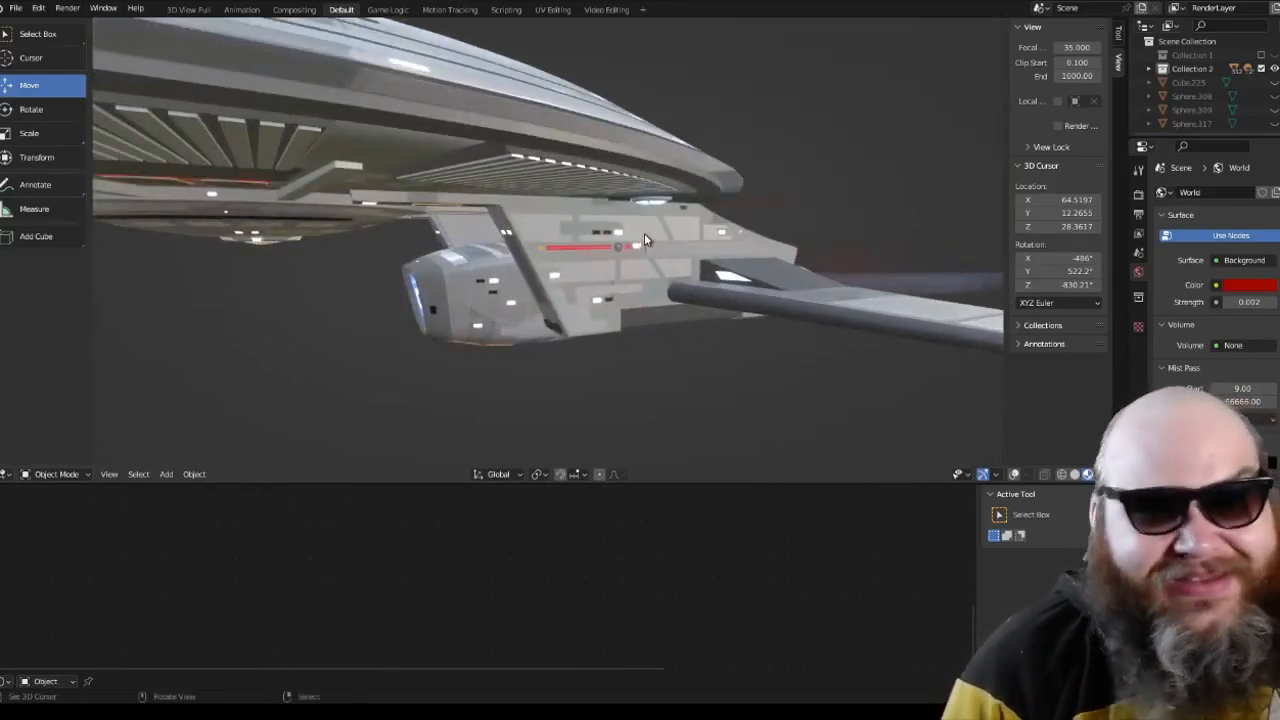
{"action": "scroll", "coordinate": [644, 233], "scroll_direction": "down", "scroll_amount": 2}
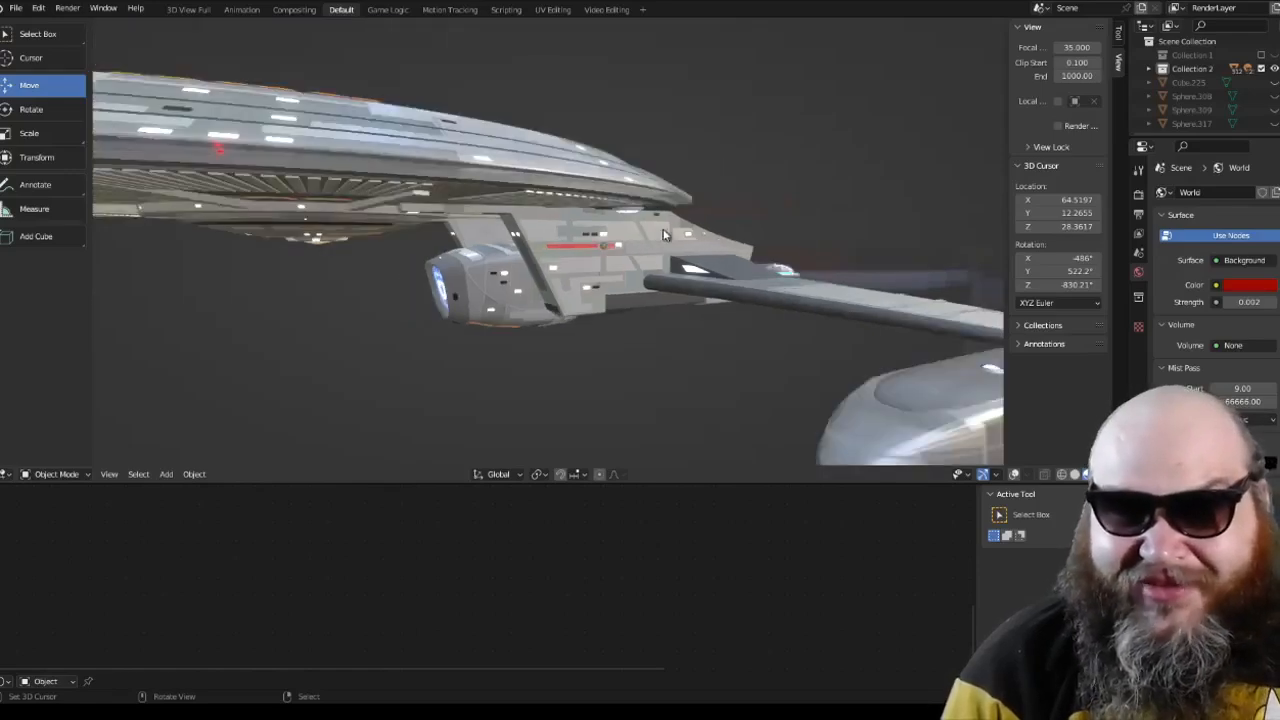
{"action": "middle_click_drag", "start_coordinate": [678, 228], "coordinate": [575, 268]}
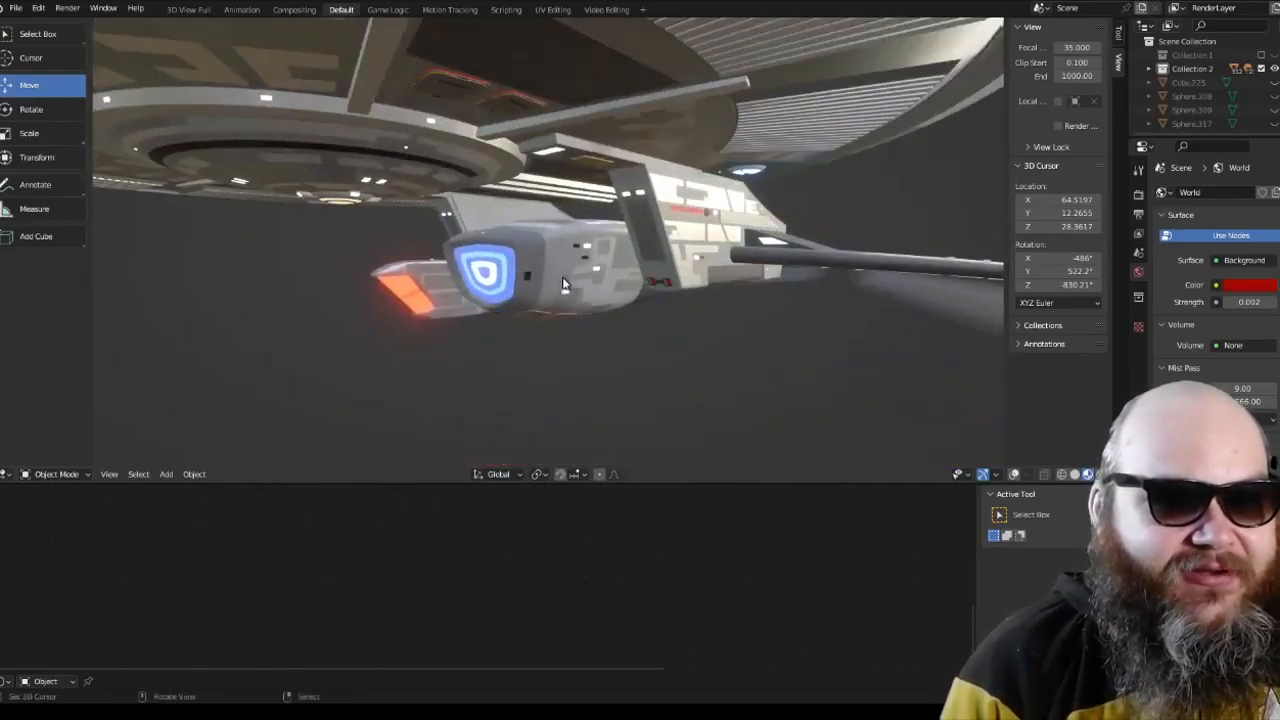
Step: Select the lower hull with the blue deflector, centre the view on it and show the viewport overlays
{"action": "left_click", "coordinate": [563, 284]}
{"action": "key", "text": "KP_Decimal"}
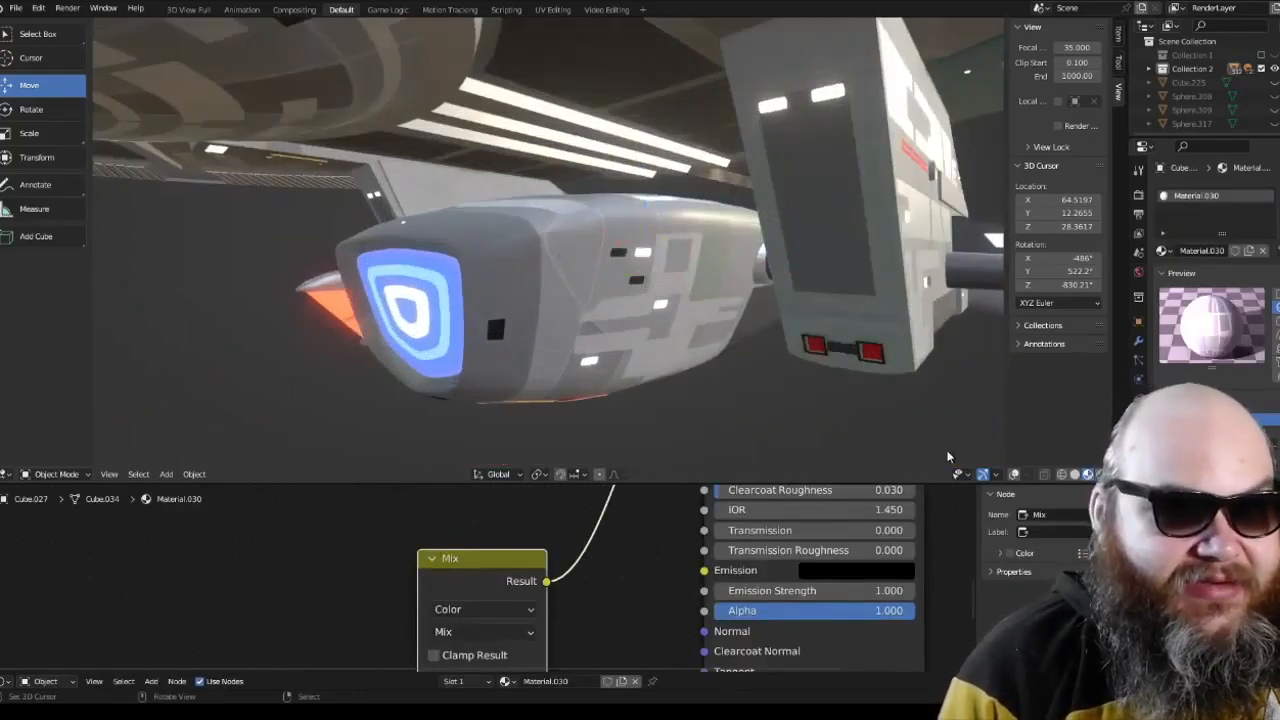
{"action": "middle_click_drag", "start_coordinate": [562, 234], "coordinate": [481, 215]}
{"action": "middle_click_drag", "start_coordinate": [612, 282], "coordinate": [508, 353]}
{"action": "middle_click_drag", "start_coordinate": [677, 334], "coordinate": [697, 337]}
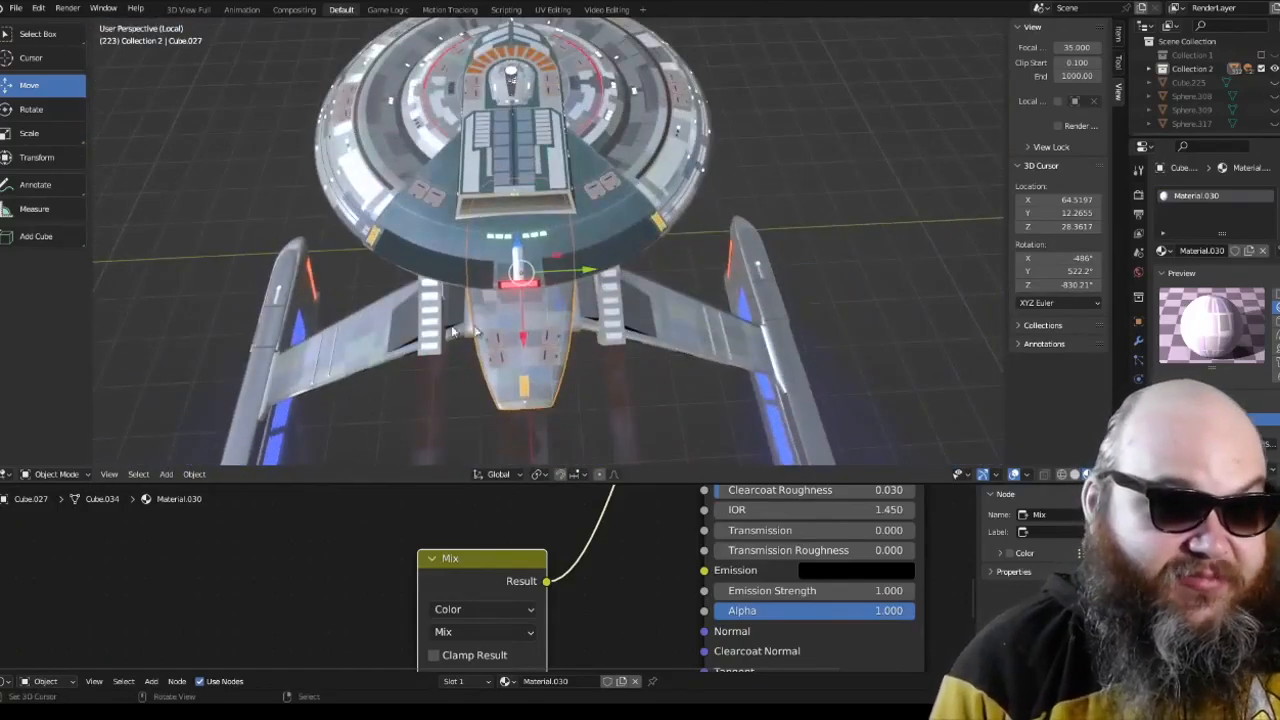
Step: Select the nacelle pylons and then the hull struts with the red engines, inspecting how each part joins the hull
{"action": "left_click", "coordinate": [375, 310]}
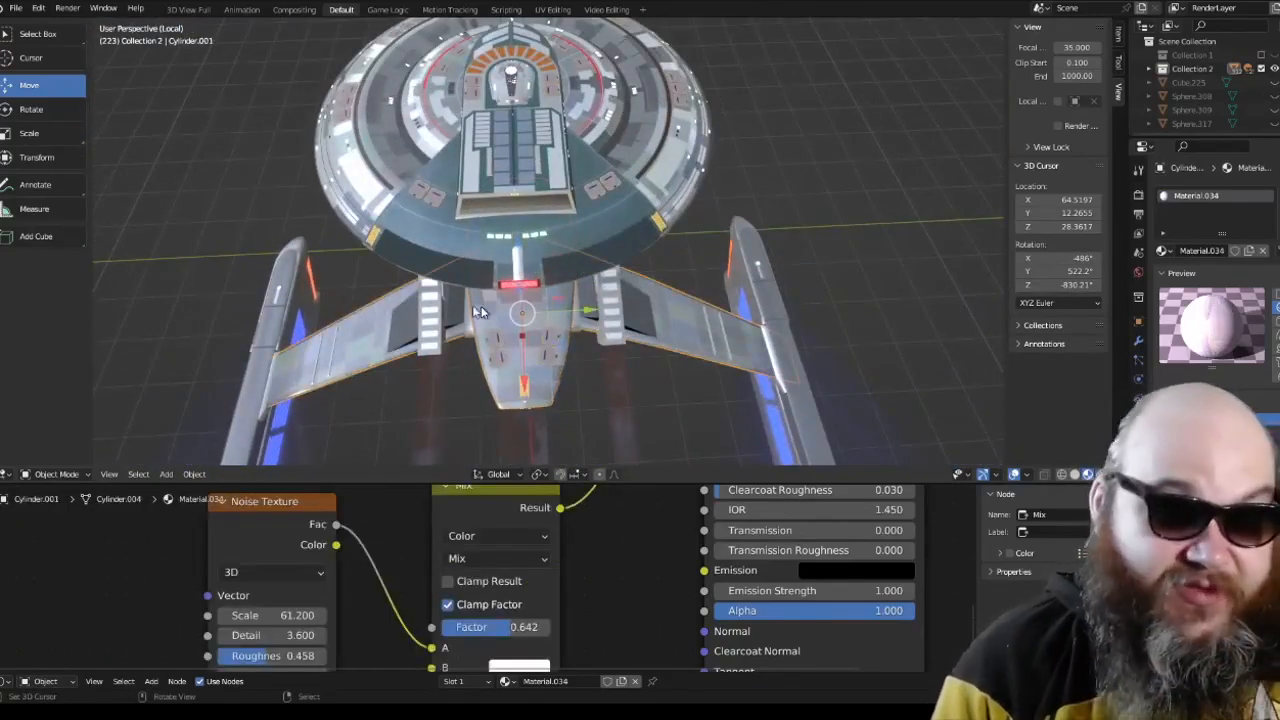
{"action": "middle_click_drag", "start_coordinate": [374, 303], "coordinate": [405, 239]}
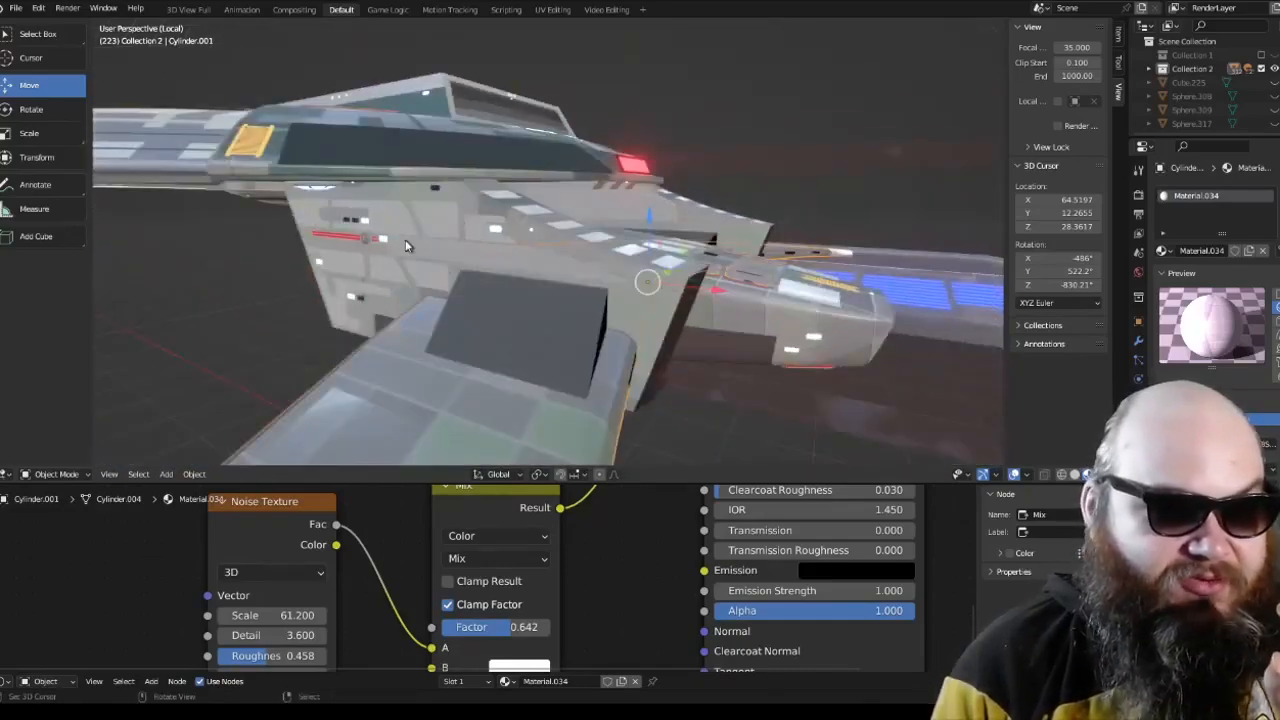
{"action": "left_click", "coordinate": [645, 308]}
{"action": "middle_click_drag", "start_coordinate": [645, 302], "coordinate": [420, 292]}
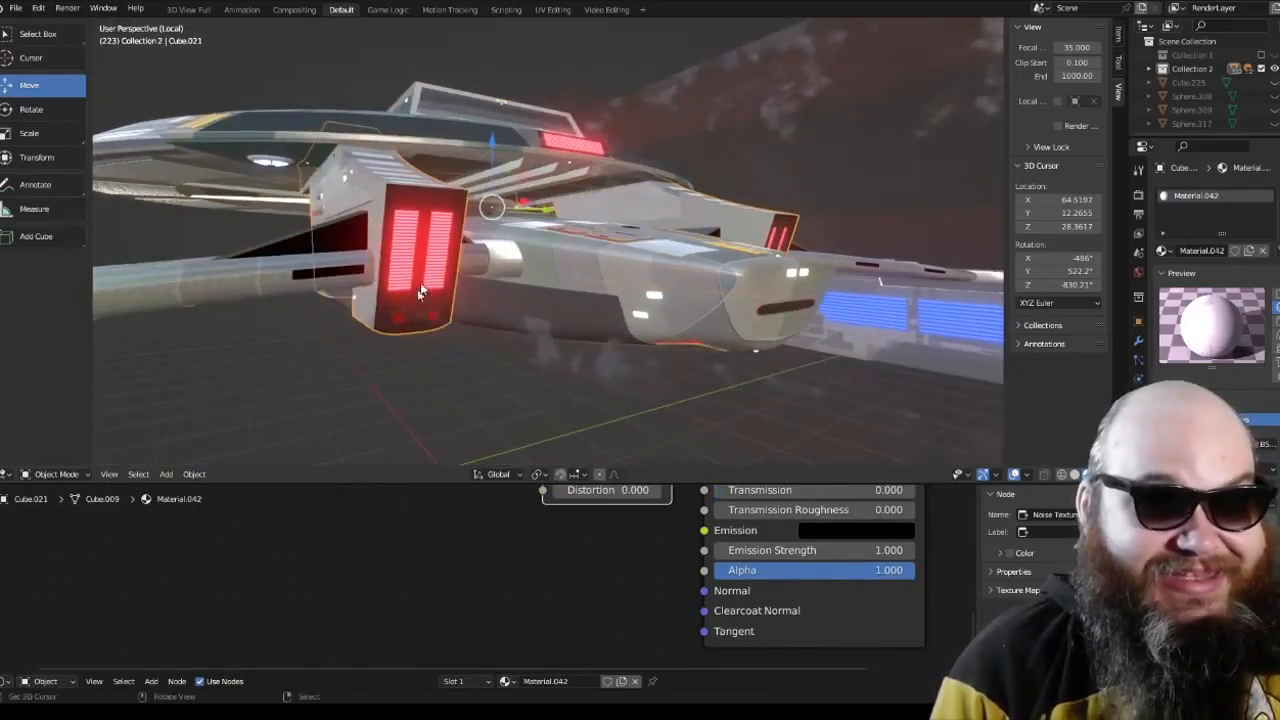
Step: Examine the nacelles' tail sections up close, including the registry lettering above the glowing blue strip
{"action": "middle_click_drag", "start_coordinate": [515, 260], "coordinate": [645, 324]}
{"action": "scroll", "coordinate": [430, 252], "scroll_direction": "up", "scroll_amount": 3}
{"action": "scroll", "coordinate": [325, 208], "scroll_direction": "up", "scroll_amount": 4}
{"action": "scroll", "coordinate": [341, 210], "scroll_direction": "down", "scroll_amount": 1}
{"action": "scroll", "coordinate": [341, 206], "scroll_direction": "down", "scroll_amount": 5}
{"action": "scroll", "coordinate": [371, 228], "scroll_direction": "down", "scroll_amount": 3}
{"action": "scroll", "coordinate": [493, 255], "scroll_direction": "up", "scroll_amount": 2}
{"action": "middle_click_drag", "start_coordinate": [642, 325], "coordinate": [421, 258]}
{"action": "scroll", "coordinate": [450, 322], "scroll_direction": "up", "scroll_amount": 5}
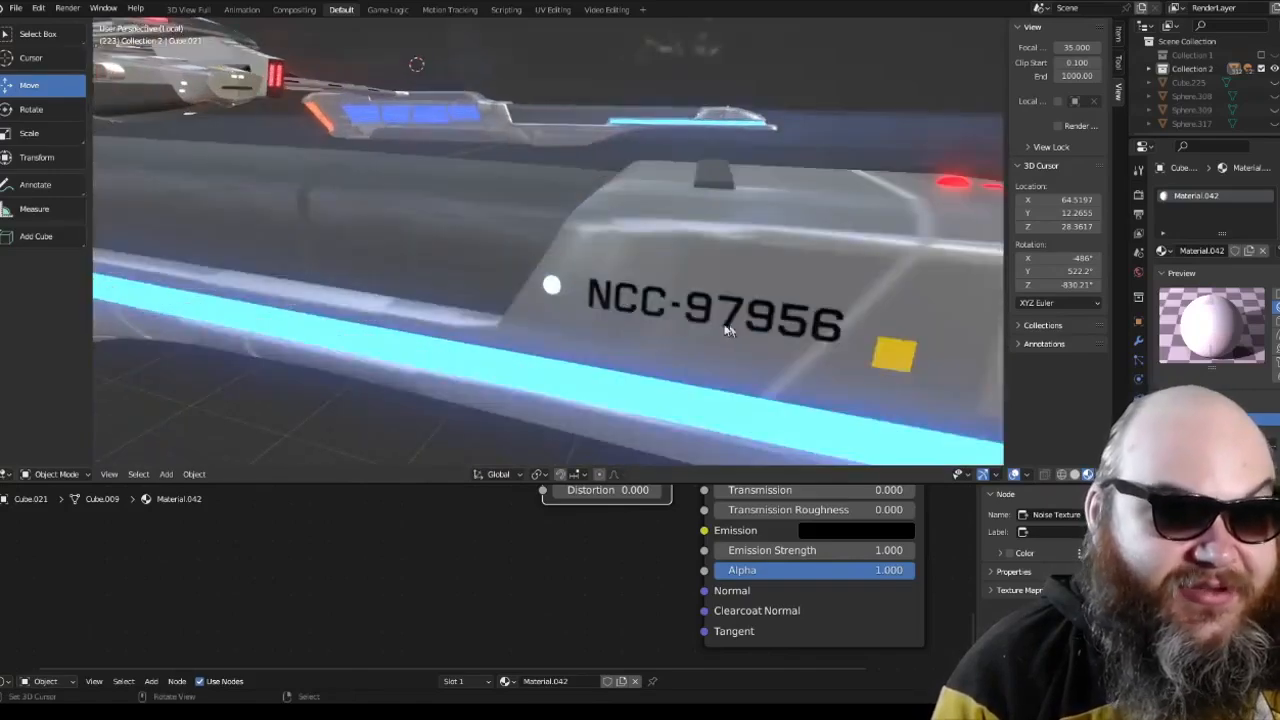
{"action": "scroll", "coordinate": [750, 322], "scroll_direction": "down", "scroll_amount": 7}
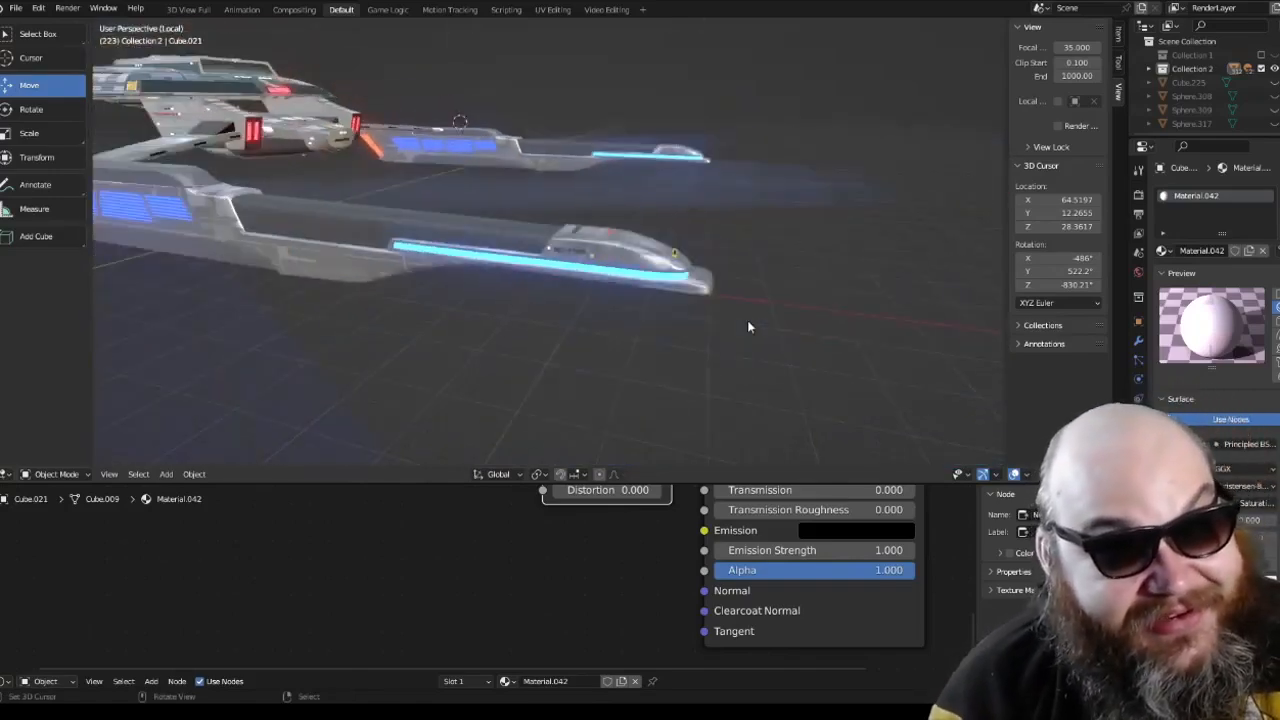
Step: Inspect the saucer's hull plating from above and bring the whole disc back into view
{"action": "scroll", "coordinate": [747, 320], "scroll_direction": "up", "scroll_amount": 4}
{"action": "mouse_move", "coordinate": [644, 272]}
{"action": "middle_mouse_down"}
{"action": "mouse_move", "coordinate": [573, 305]}
{"action": "mouse_move", "coordinate": [494, 303]}
{"action": "mouse_move", "coordinate": [697, 261]}
{"action": "mouse_move", "coordinate": [696, 284]}
{"action": "mouse_move", "coordinate": [723, 247]}
{"action": "mouse_move", "coordinate": [640, 287]}
{"action": "middle_mouse_up"}
{"action": "scroll", "coordinate": [687, 304], "scroll_direction": "down", "scroll_amount": 2}
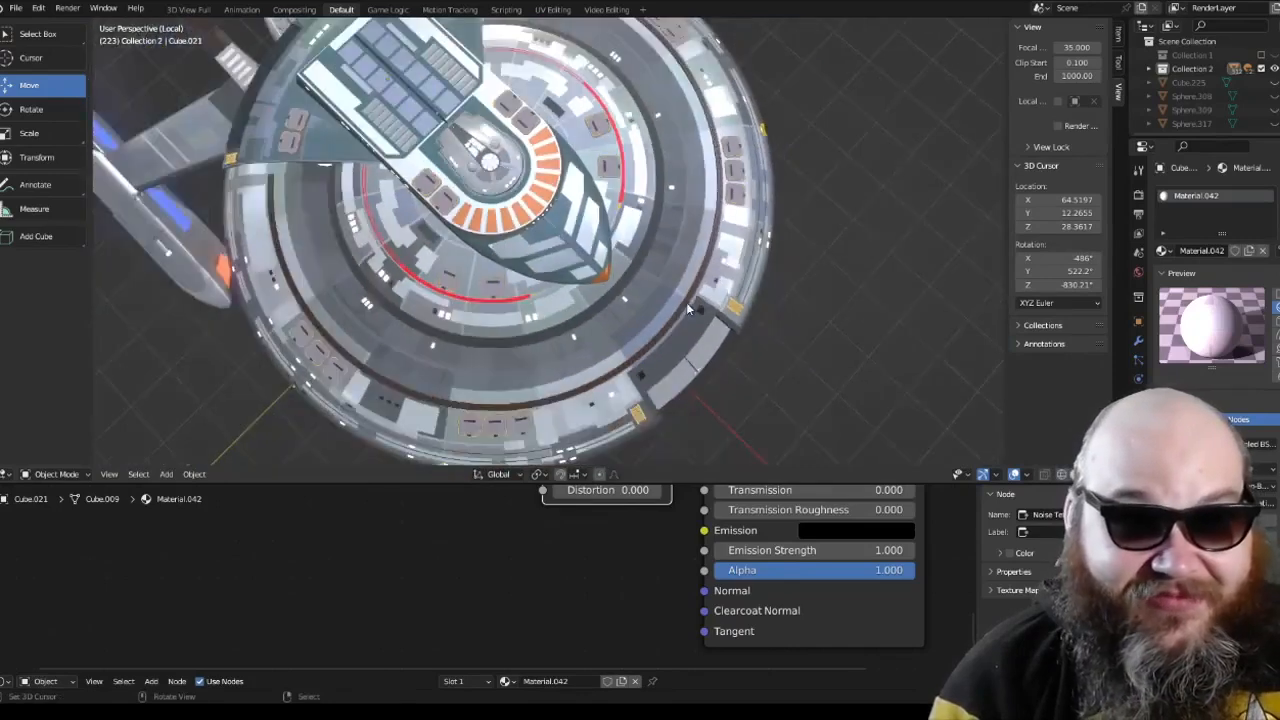
{"action": "scroll", "coordinate": [685, 270], "scroll_direction": "down", "scroll_amount": 2}
{"action": "scroll", "coordinate": [685, 270], "scroll_direction": "up", "scroll_amount": 1}
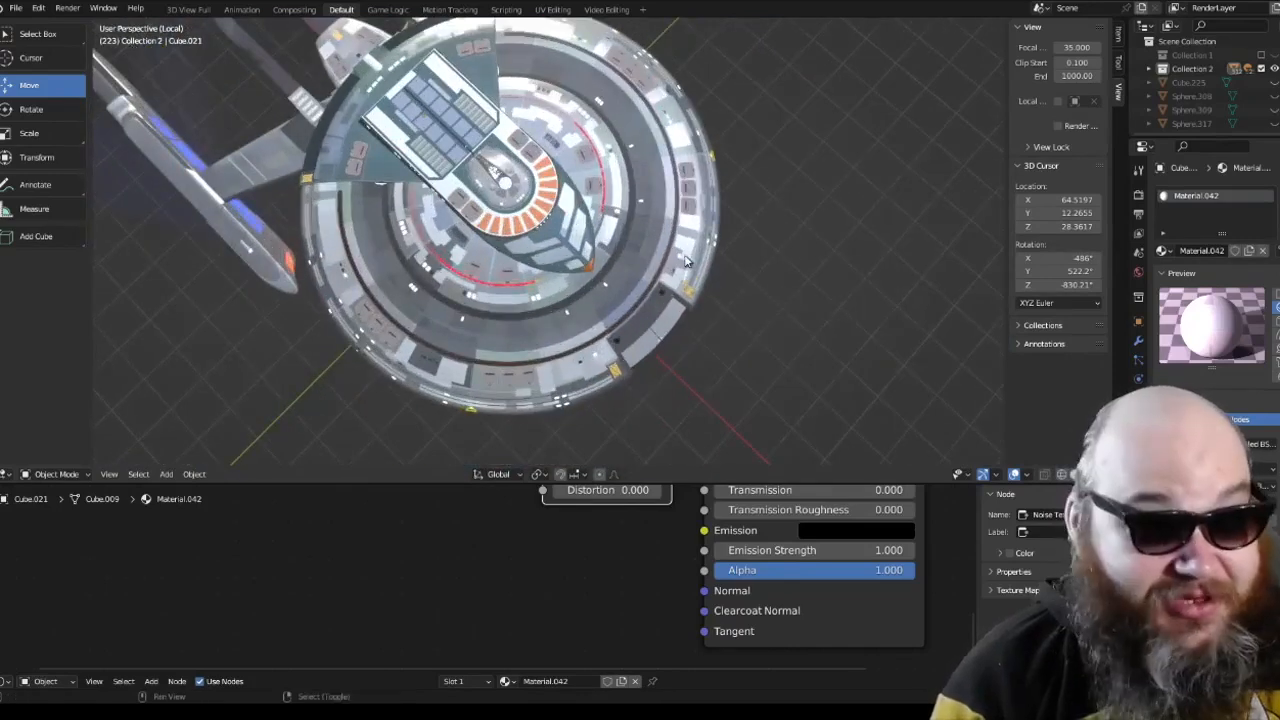
{"action": "middle_click_drag", "start_coordinate": [684, 273], "coordinate": [684, 280]}
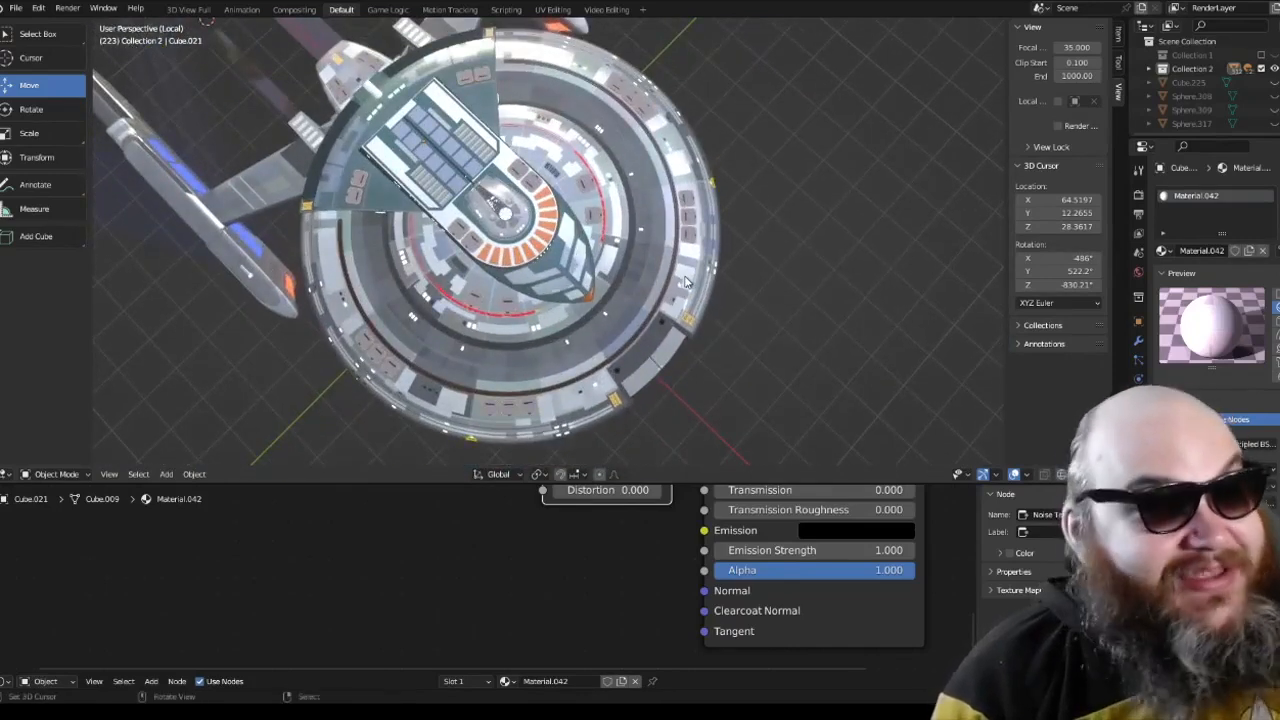
Step: Examine the starship from above, from low at the front and from the side, comparing saucer, deflector and nacelles
{"action": "middle_click_drag", "start_coordinate": [686, 318], "coordinate": [568, 292]}
{"action": "scroll", "coordinate": [753, 324], "scroll_direction": "up", "scroll_amount": 3}
{"action": "scroll", "coordinate": [683, 315], "scroll_direction": "down", "scroll_amount": 4}
{"action": "scroll", "coordinate": [686, 236], "scroll_direction": "up", "scroll_amount": 1}
{"action": "scroll", "coordinate": [668, 258], "scroll_direction": "up", "scroll_amount": 3}
{"action": "scroll", "coordinate": [670, 256], "scroll_direction": "down", "scroll_amount": 3}
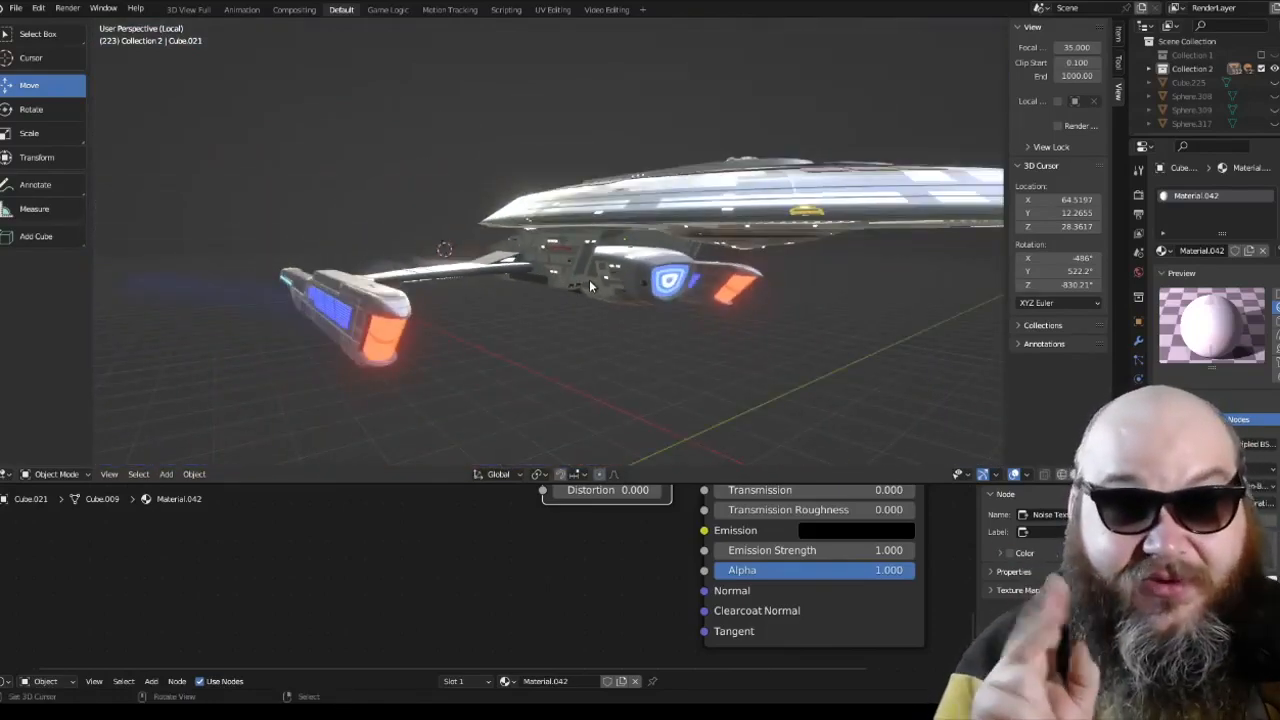
{"action": "middle_click_drag", "start_coordinate": [589, 279], "coordinate": [1040, 447]}
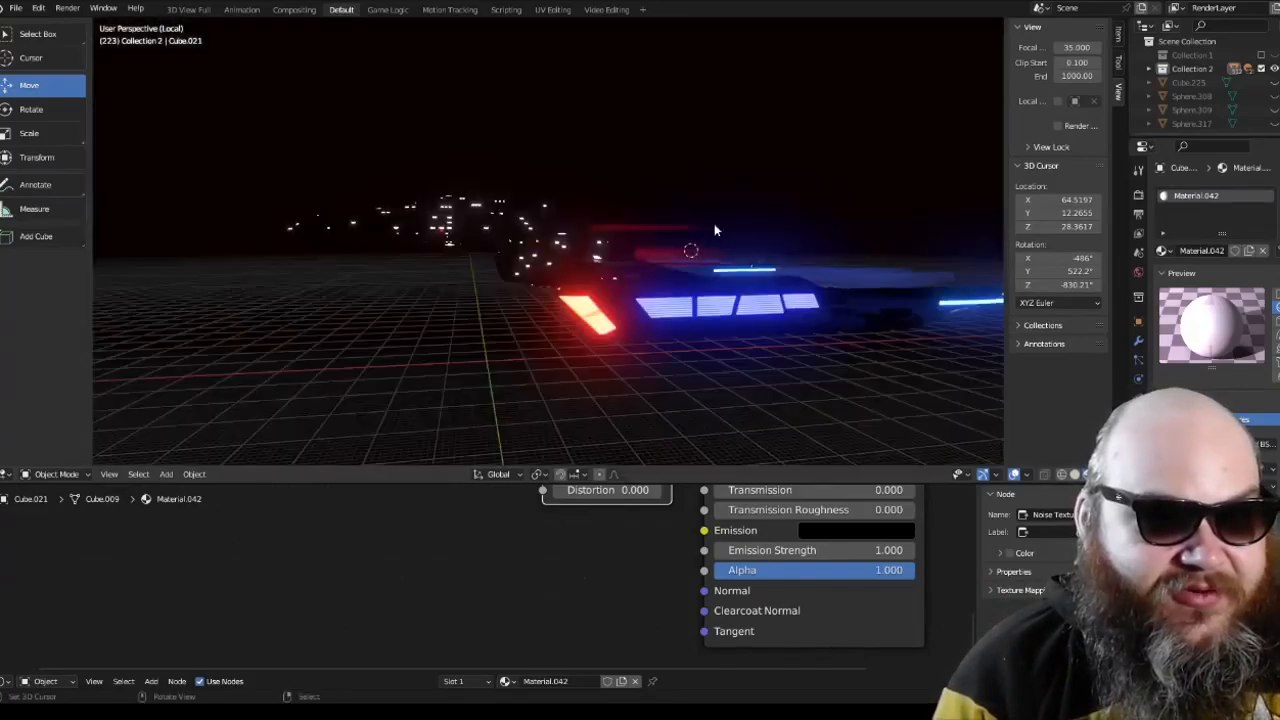
Step: Examine the ship in rendered shading from the top and front views, closing in on the hull neck and nacelle front
{"action": "middle_click_drag", "start_coordinate": [714, 223], "coordinate": [688, 296]}
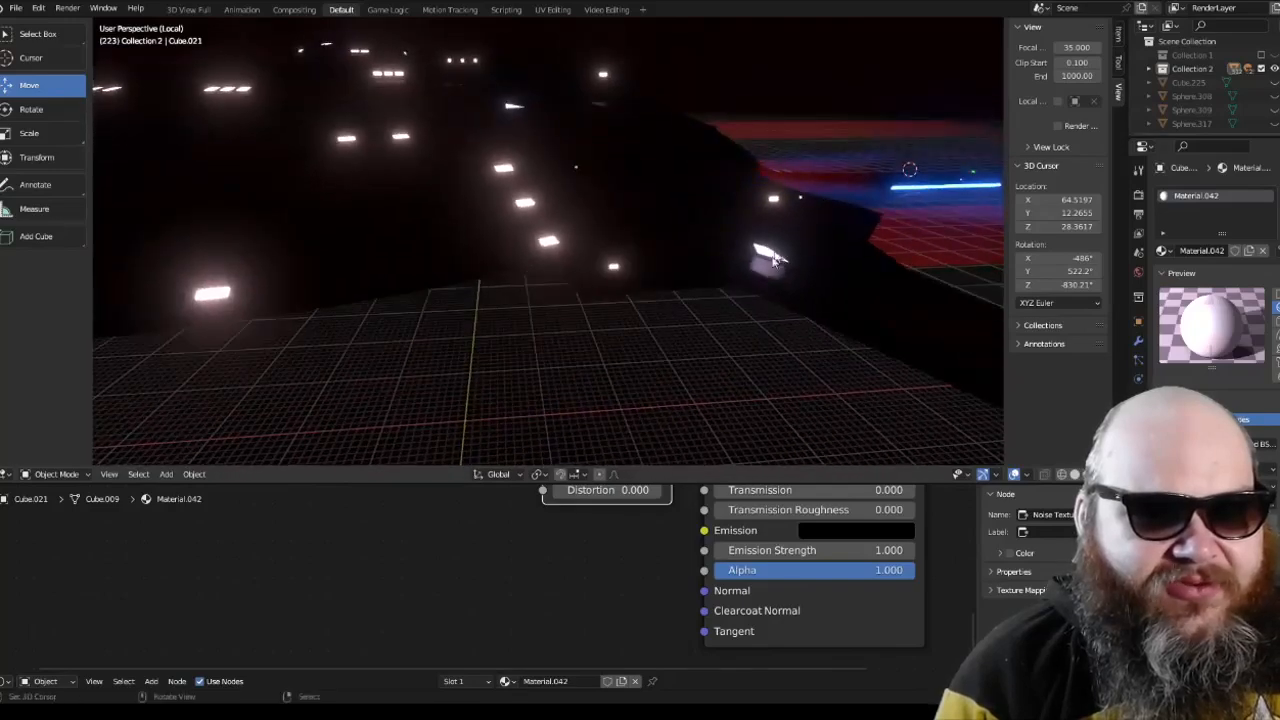
{"action": "middle_click_drag", "start_coordinate": [772, 258], "coordinate": [702, 288]}
{"action": "key", "text": "KP_7"}
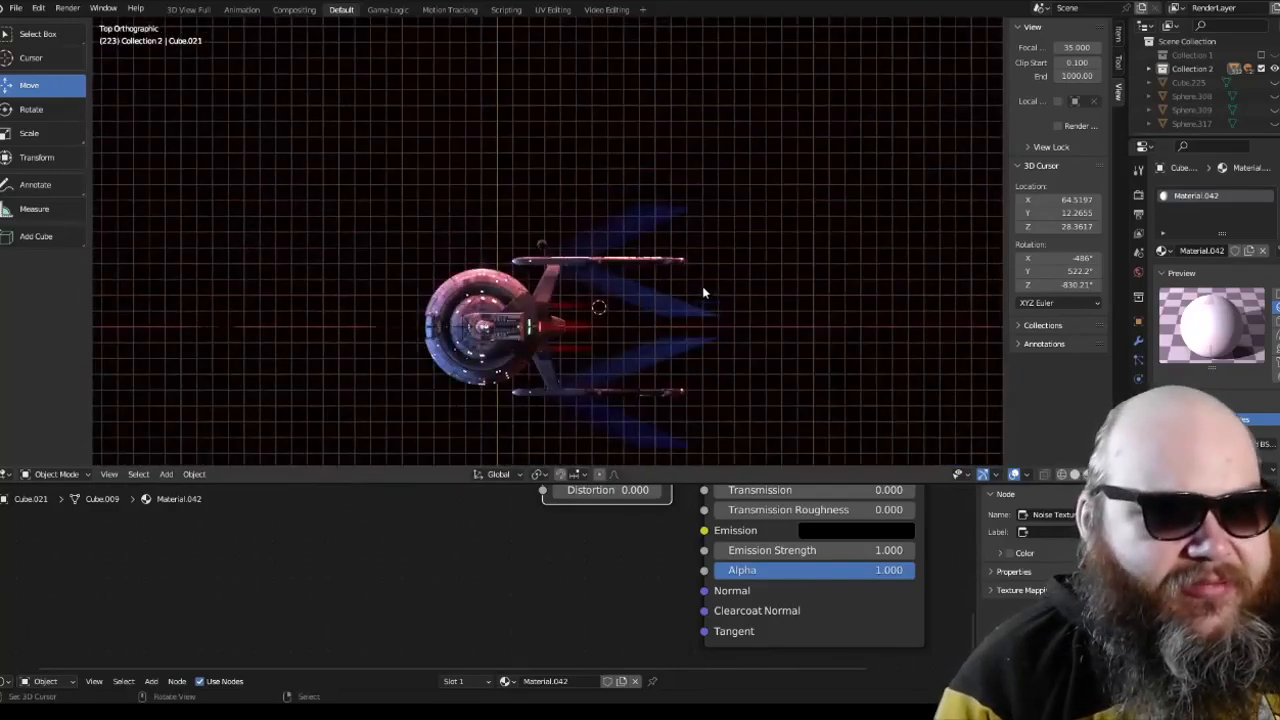
{"action": "key", "text": "KP_1"}
{"action": "middle_click_drag", "start_coordinate": [629, 154], "coordinate": [652, 285], "text": "shift"}
{"action": "scroll", "coordinate": [652, 285], "scroll_direction": "up", "scroll_amount": 4}
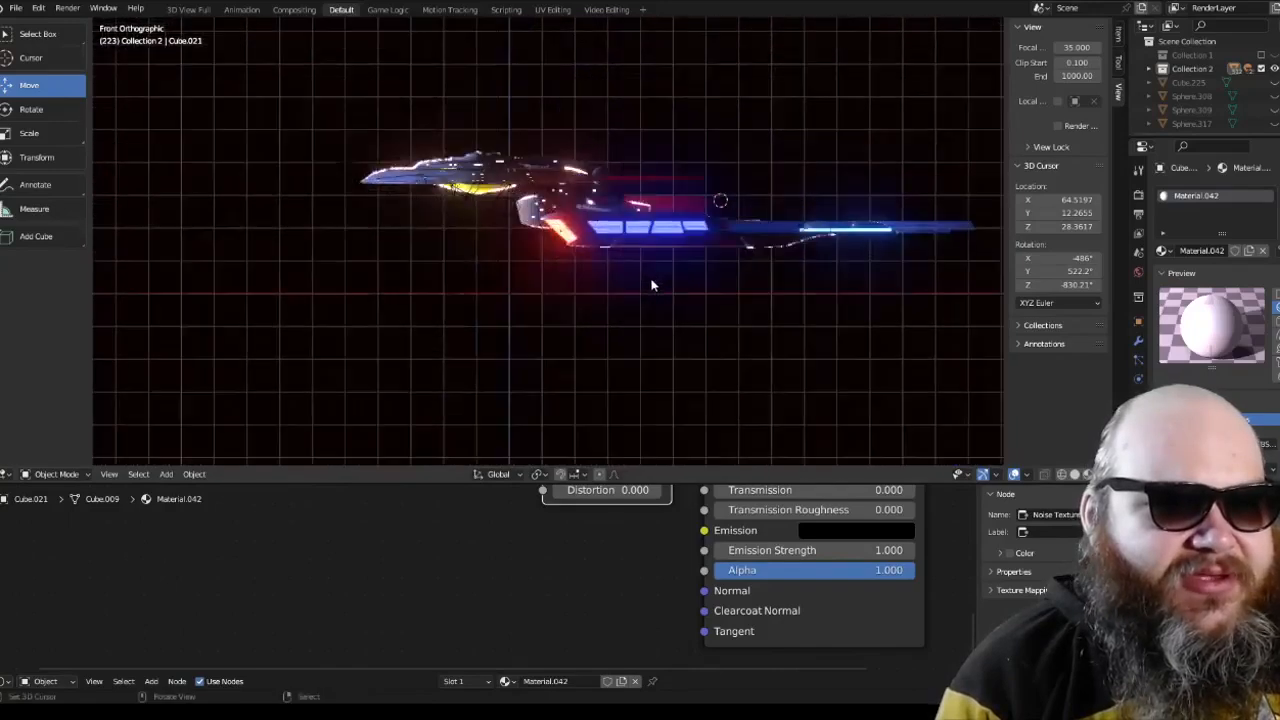
{"action": "scroll", "coordinate": [645, 282], "scroll_direction": "up", "scroll_amount": 8}
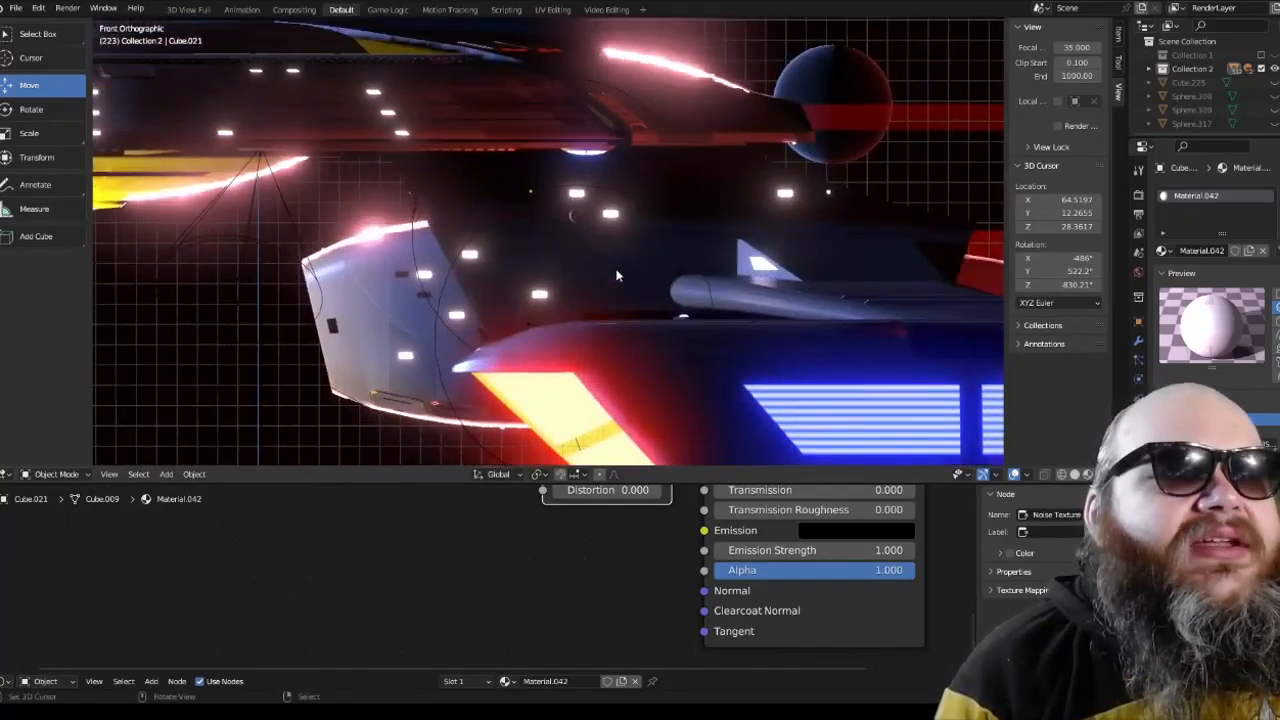
Step: Highlight all objects, select the spot light on the hull neck, and inspect the lighting on the saucer's upper deck
{"action": "key", "text": "a"}
{"action": "key", "text": "a"}
{"action": "key", "text": "a"}
{"action": "key", "text": "a"}
{"action": "key", "text": "a"}
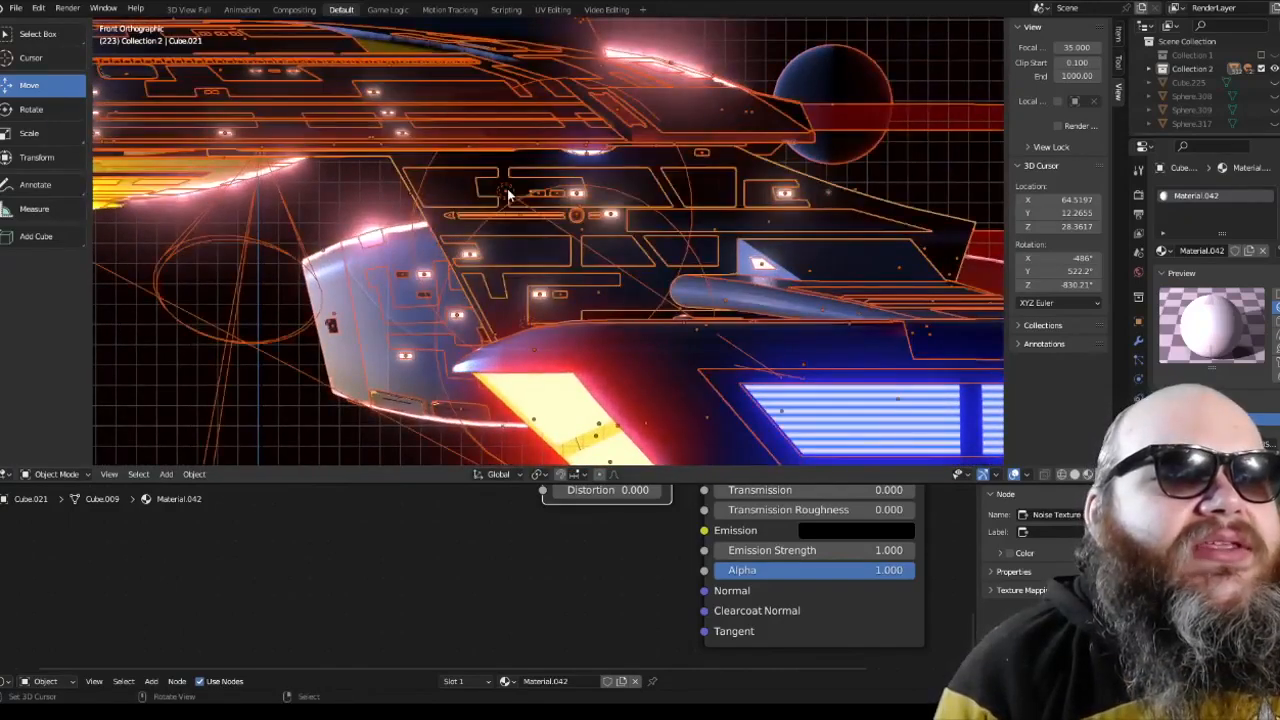
{"action": "left_click", "coordinate": [507, 188]}
{"action": "middle_click_drag", "start_coordinate": [507, 188], "coordinate": [754, 235]}
{"action": "scroll", "coordinate": [531, 207], "scroll_direction": "down", "scroll_amount": 5}
{"action": "scroll", "coordinate": [403, 225], "scroll_direction": "down", "scroll_amount": 4}
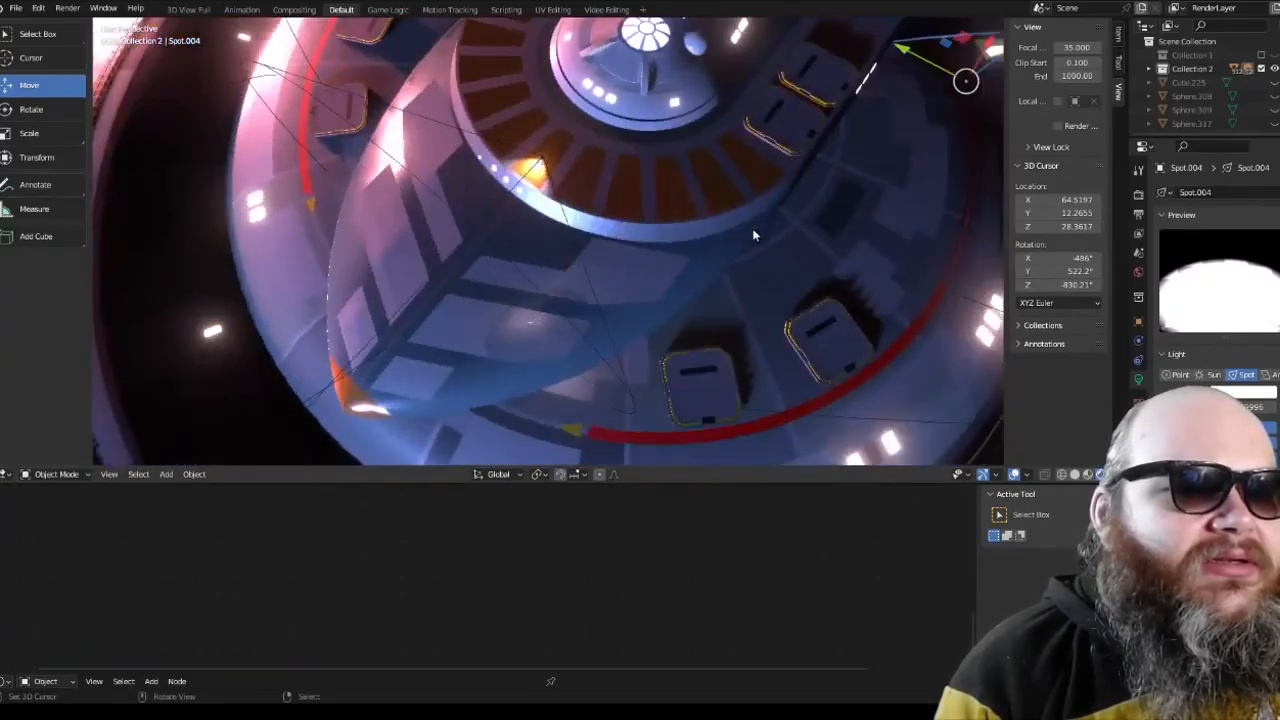
{"action": "middle_click_drag", "start_coordinate": [600, 260], "coordinate": [638, 256]}
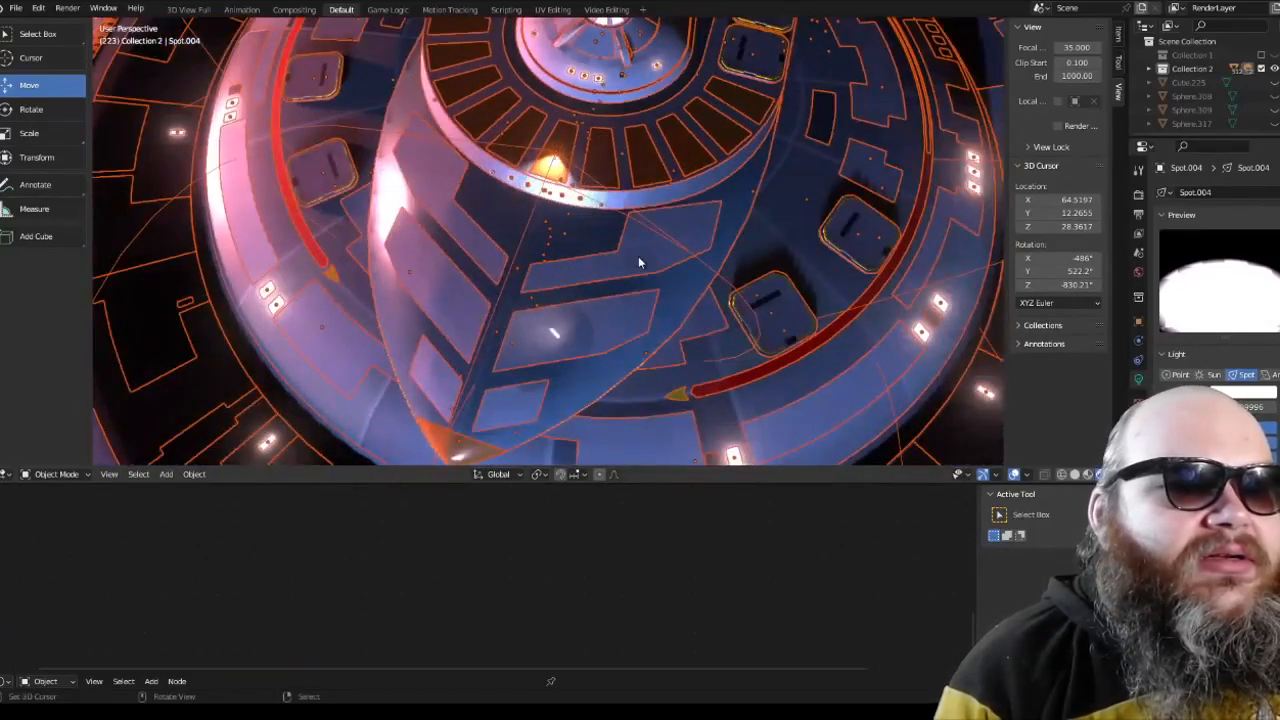
Step: Select the spot light above the saucer, view it isolated through the camera, and return to the full scene's camera view
{"action": "key", "text": "alt+a"}
{"action": "right_click", "coordinate": [533, 209]}
{"action": "middle_click_drag", "start_coordinate": [533, 213], "coordinate": [458, 171]}
{"action": "scroll", "coordinate": [585, 229], "scroll_direction": "down", "scroll_amount": 8}
{"action": "key", "text": "KP_Divide"}
{"action": "key", "text": "KP_0"}
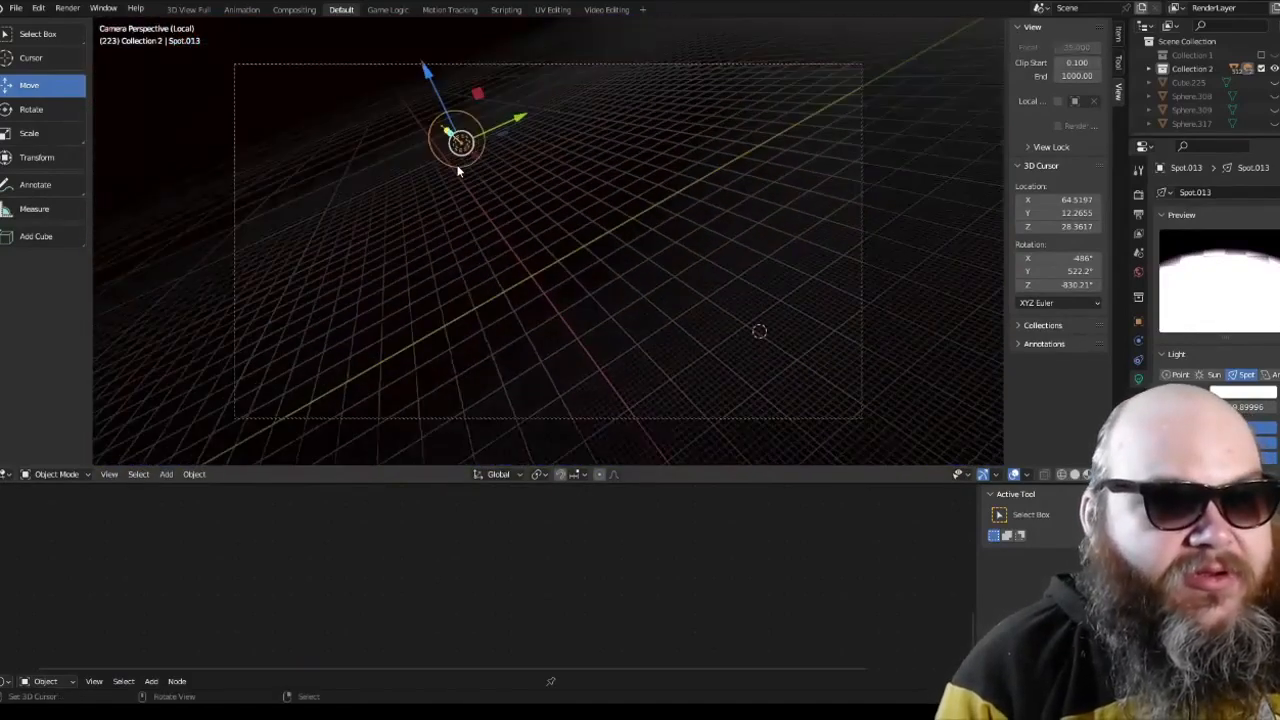
{"action": "key", "text": "KP_Divide"}
{"action": "key", "text": "KP_0"}
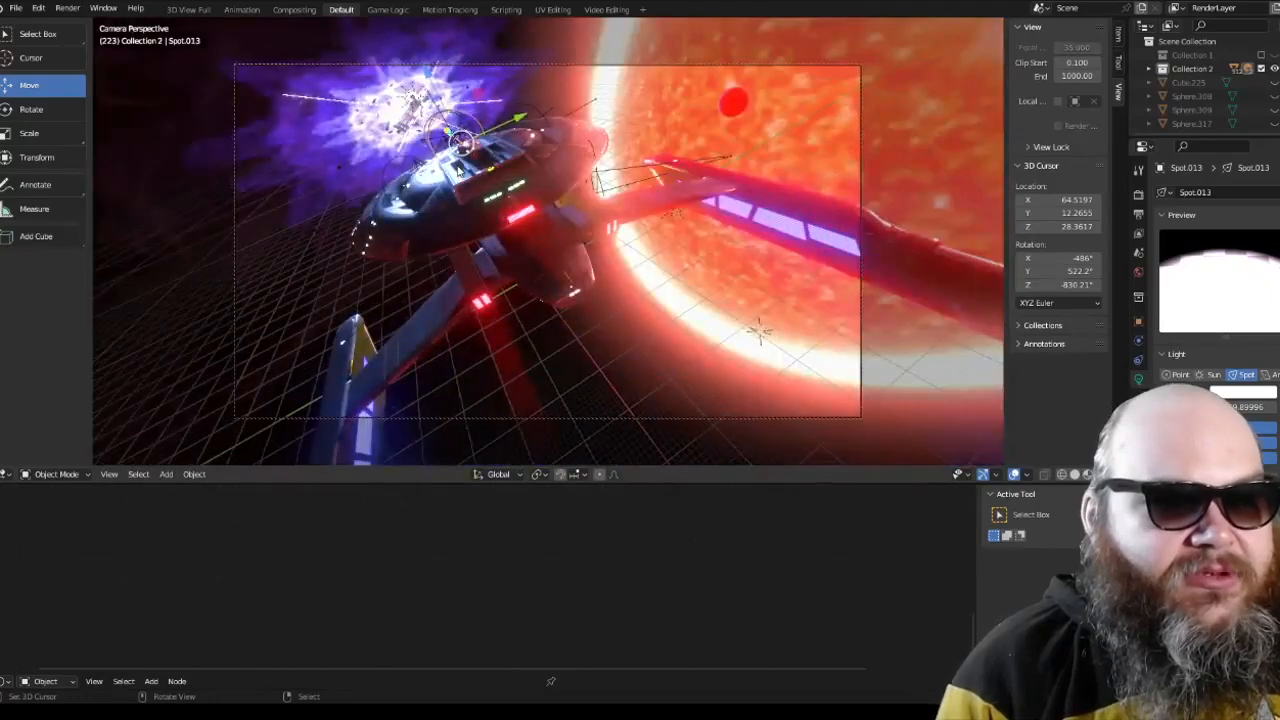
Step: Select the spot light beside the hull neck and examine the neck's lit windows up close in rendered shading
{"action": "key", "text": "KP_0"}
{"action": "key", "text": "KP_1"}
{"action": "scroll", "coordinate": [549, 149], "scroll_direction": "up", "scroll_amount": 5}
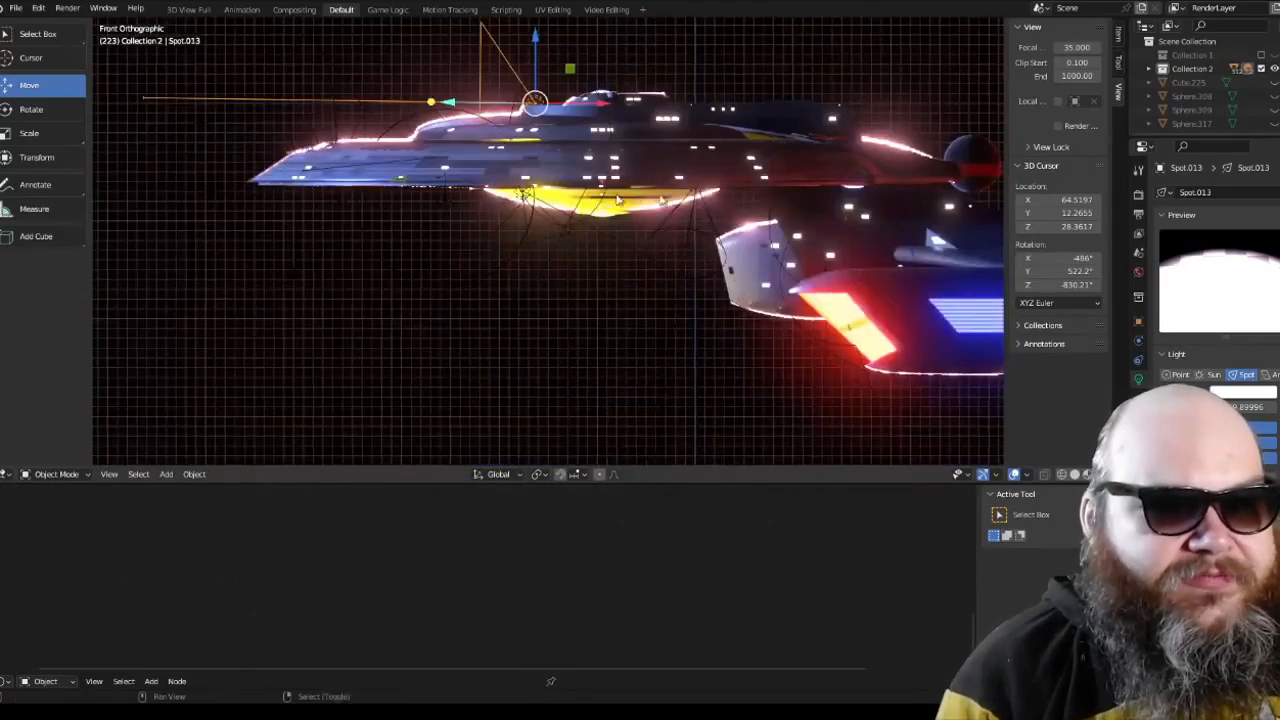
{"action": "scroll", "coordinate": [605, 203], "scroll_direction": "up", "scroll_amount": 3}
{"action": "scroll", "coordinate": [717, 204], "scroll_direction": "down", "scroll_amount": 4}
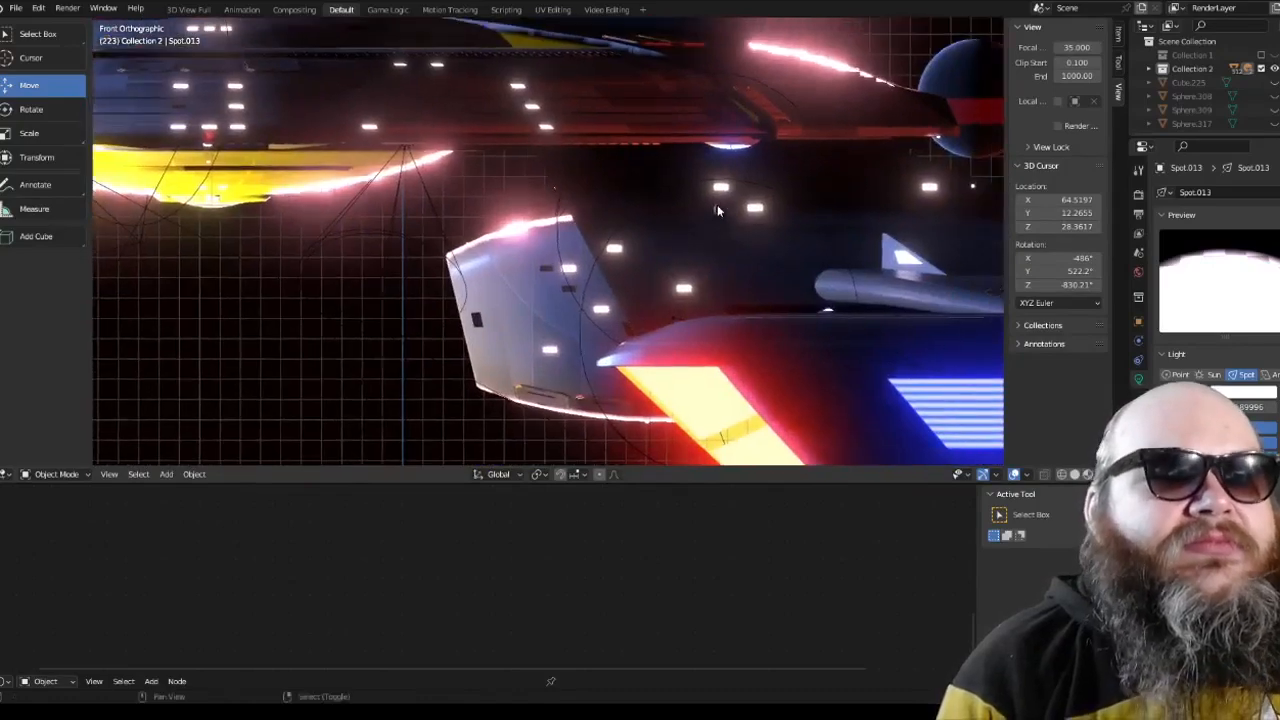
{"action": "middle_click_drag", "start_coordinate": [715, 204], "coordinate": [425, 234]}
{"action": "scroll", "coordinate": [494, 258], "scroll_direction": "up", "scroll_amount": 3}
{"action": "middle_click_drag", "start_coordinate": [494, 258], "coordinate": [538, 218]}
{"action": "scroll", "coordinate": [543, 230], "scroll_direction": "up", "scroll_amount": 4}
{"action": "key", "text": "a"}
{"action": "key", "text": "alt+a"}
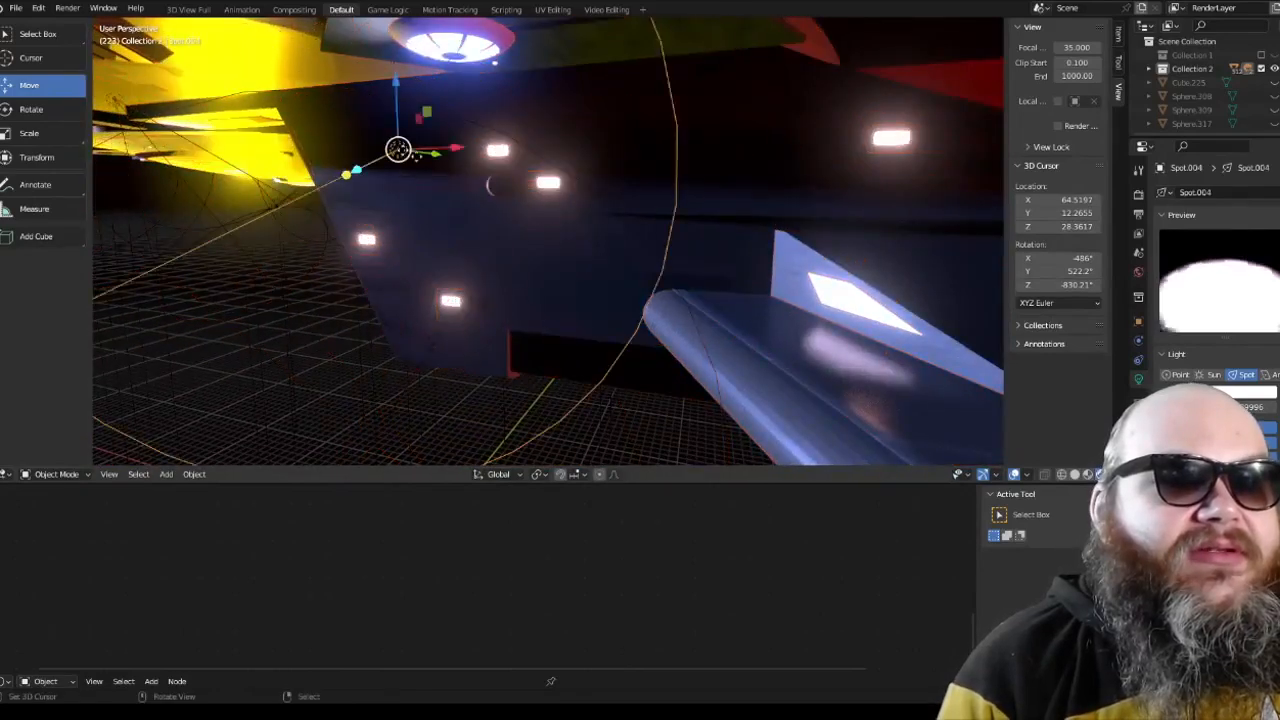
Step: Show the ship in wireframe and locate the hull neck's spot light and its cone in the front view
{"action": "left_click", "coordinate": [1045, 474]}
{"action": "mouse_move", "coordinate": [700, 300]}
{"action": "middle_mouse_down"}
{"action": "mouse_move", "coordinate": [606, 303]}
{"action": "mouse_move", "coordinate": [927, 445]}
{"action": "middle_mouse_up"}
{"action": "scroll", "coordinate": [592, 258], "scroll_direction": "up", "scroll_amount": 1}
{"action": "key", "text": "a"}
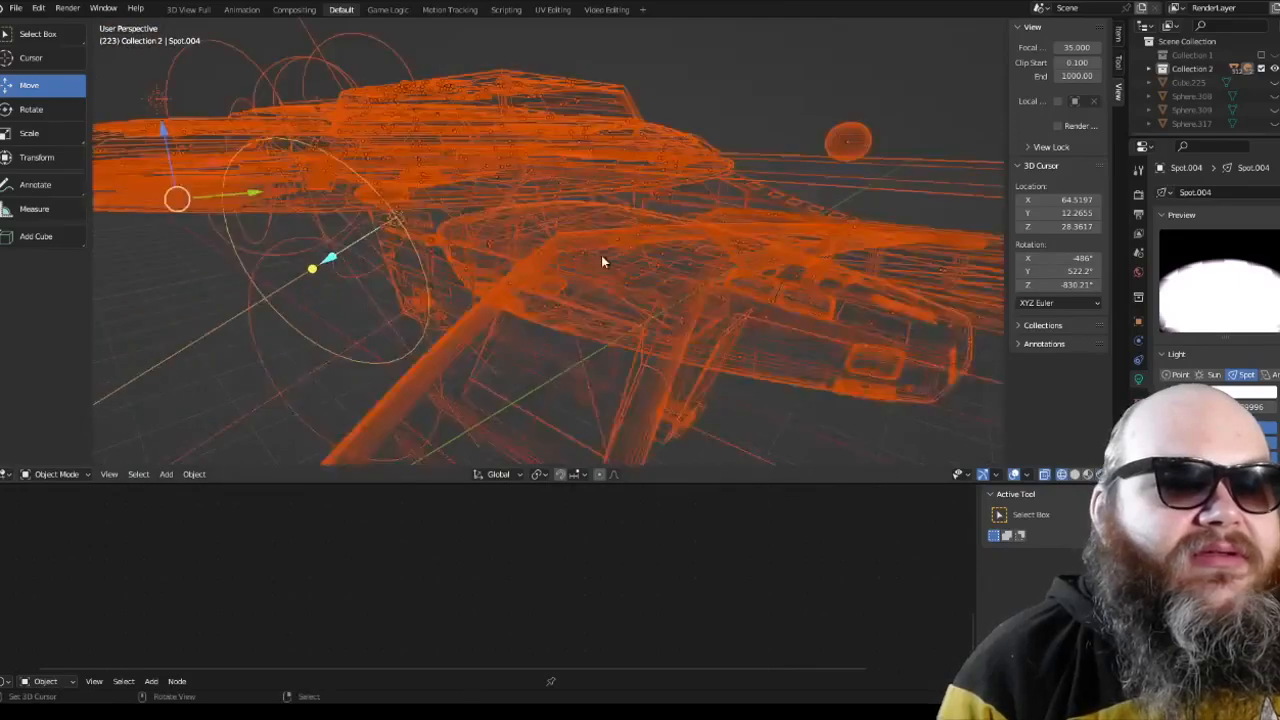
{"action": "key", "text": "KP_1"}
{"action": "scroll", "coordinate": [601, 261], "scroll_direction": "up", "scroll_amount": 4}
{"action": "middle_click_drag", "start_coordinate": [583, 191], "coordinate": [586, 247], "text": "shift"}
{"action": "key", "text": "alt+a"}
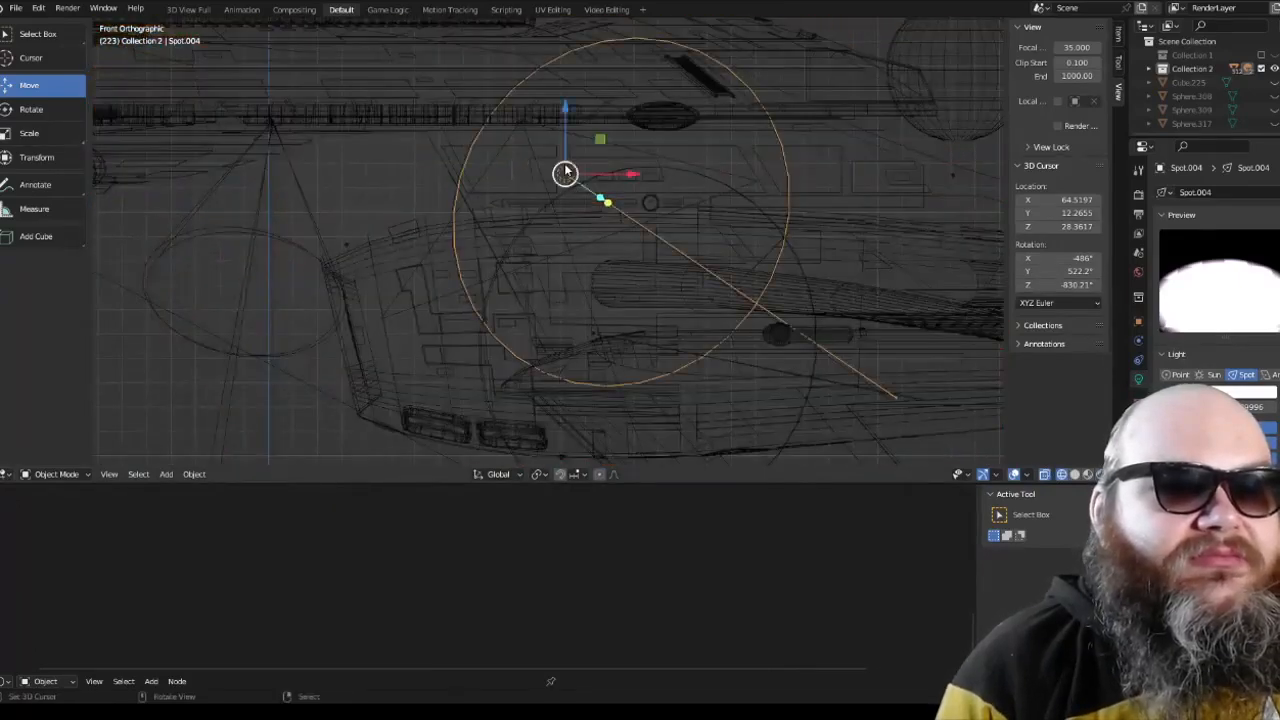
{"action": "middle_click_drag", "start_coordinate": [565, 172], "coordinate": [603, 229]}
Step: Inspect the neck's panels, windows and red stripes in material preview, including the view from the ship's rear
{"action": "key", "text": "shift+z"}
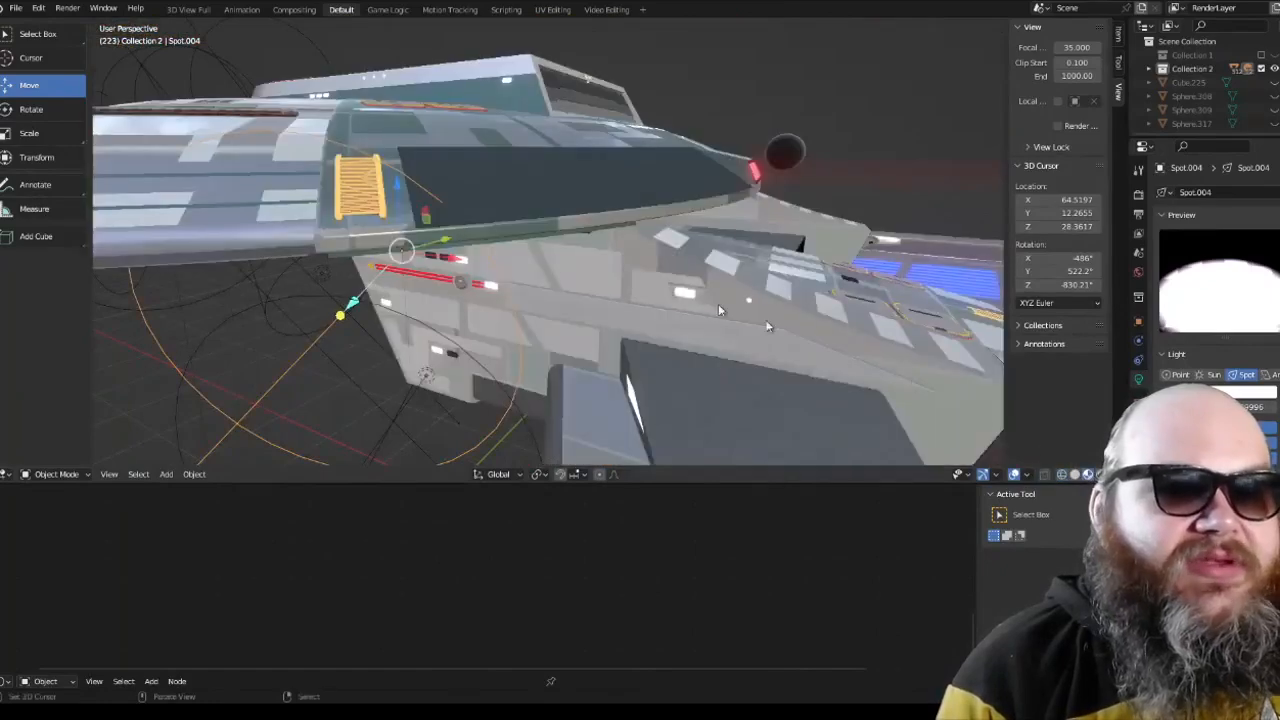
{"action": "middle_click_drag", "start_coordinate": [719, 310], "coordinate": [763, 260]}
{"action": "scroll", "coordinate": [698, 256], "scroll_direction": "up", "scroll_amount": 4}
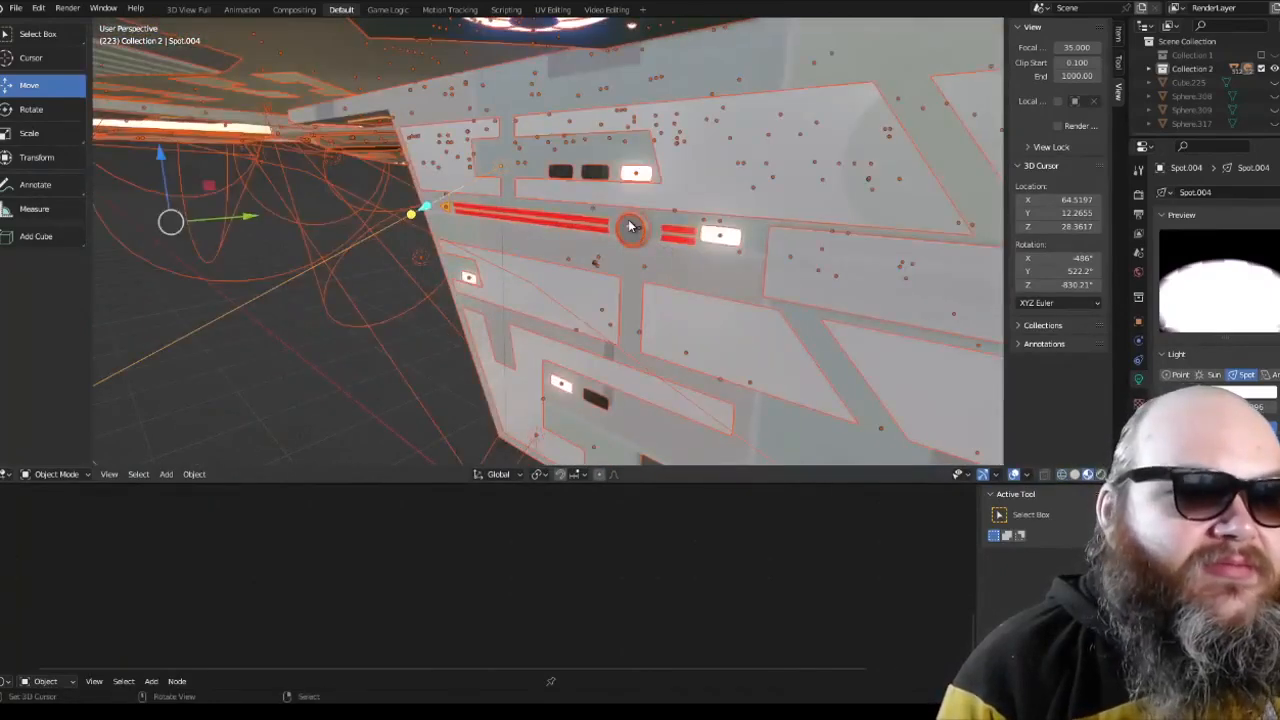
{"action": "scroll", "coordinate": [625, 224], "scroll_direction": "down", "scroll_amount": 2}
{"action": "middle_click_drag", "start_coordinate": [613, 234], "coordinate": [645, 258]}
{"action": "scroll", "coordinate": [634, 267], "scroll_direction": "up", "scroll_amount": 3}
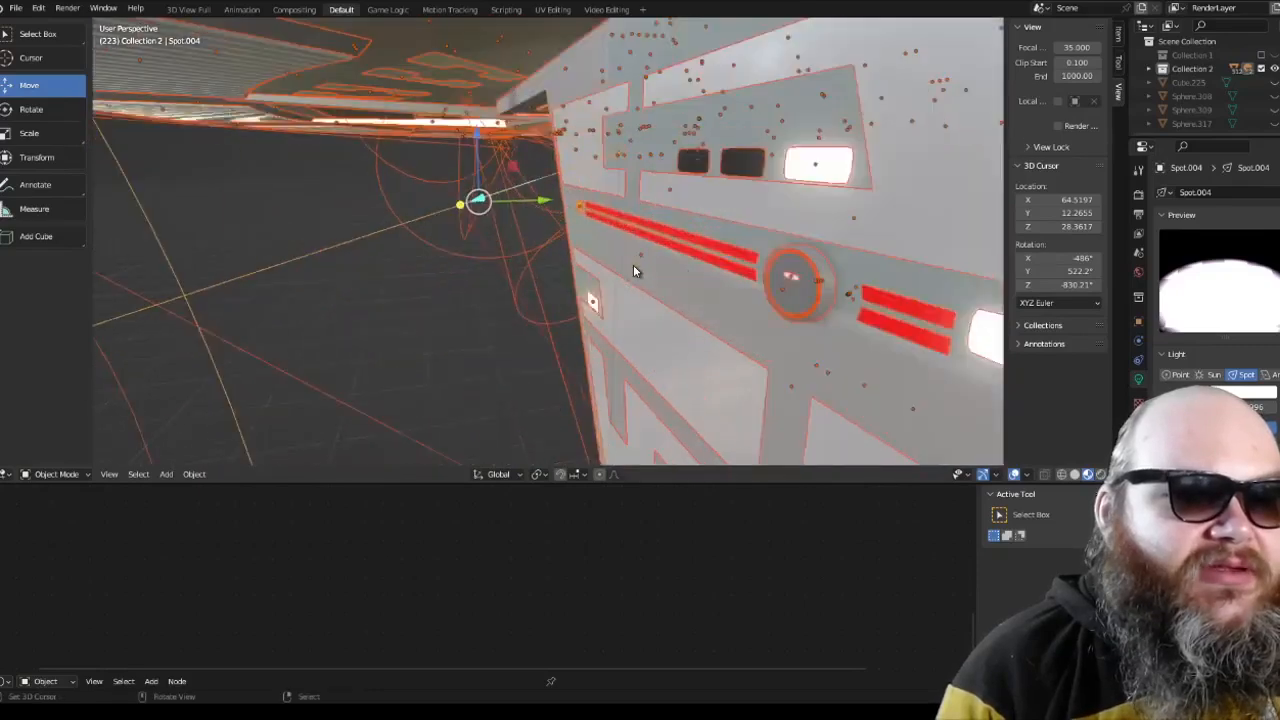
{"action": "scroll", "coordinate": [777, 282], "scroll_direction": "down", "scroll_amount": 3}
{"action": "middle_click_drag", "start_coordinate": [777, 282], "coordinate": [706, 268]}
{"action": "scroll", "coordinate": [706, 268], "scroll_direction": "up", "scroll_amount": 3}
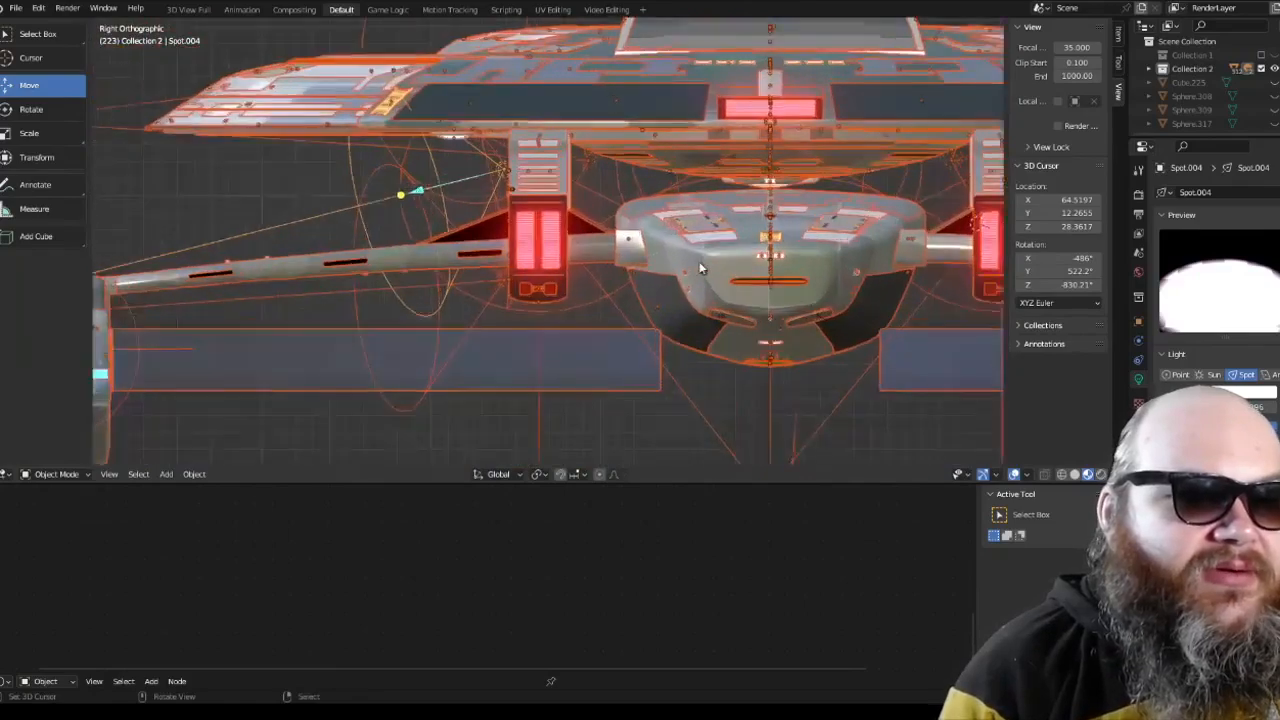
Step: Select the spot light beneath the saucer's rim and clear the highlighting from the other objects to view the underside
{"action": "right_click", "coordinate": [603, 125]}
{"action": "middle_click_drag", "start_coordinate": [603, 125], "coordinate": [742, 188]}
{"action": "key", "text": "a"}
{"action": "key", "text": "a"}
{"action": "scroll", "coordinate": [690, 175], "scroll_direction": "down", "scroll_amount": 2}
{"action": "key", "text": "a"}
{"action": "key", "text": "a"}
{"action": "key", "text": "a"}
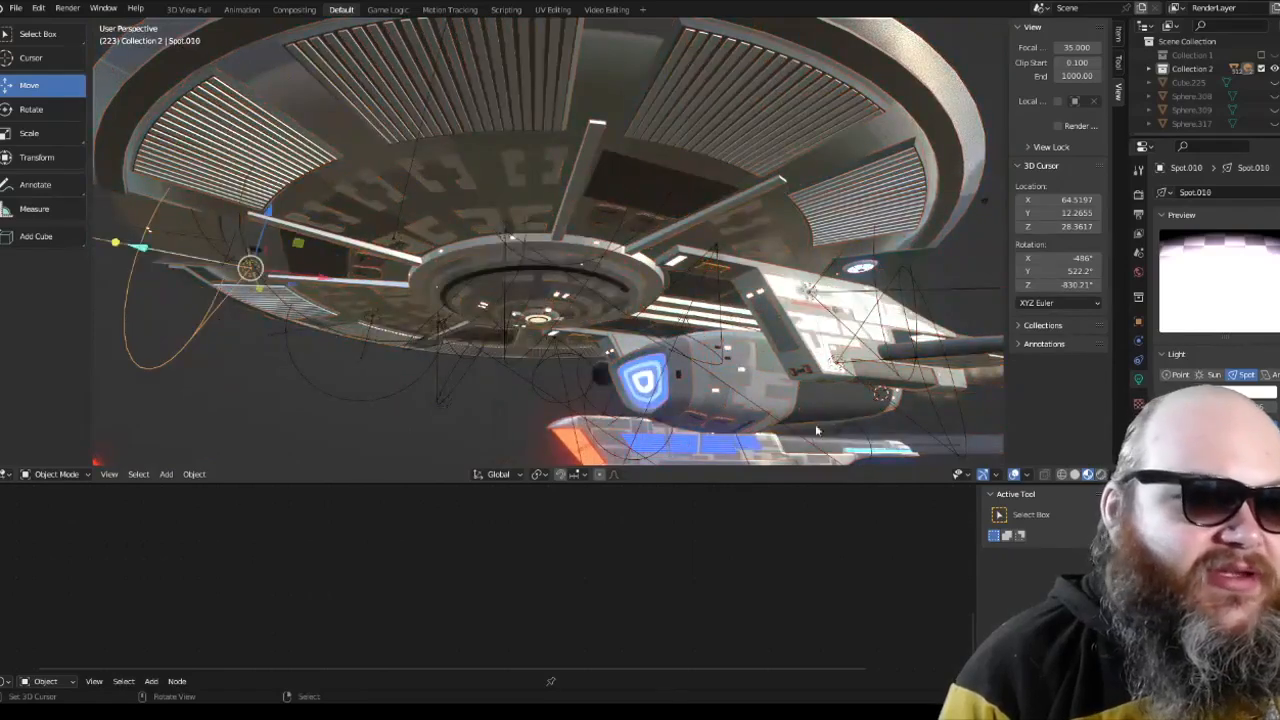
Step: Show the saucer's underside in rendered shading and examine how the lights fall on the hull neck
{"action": "left_click", "coordinate": [1100, 474]}
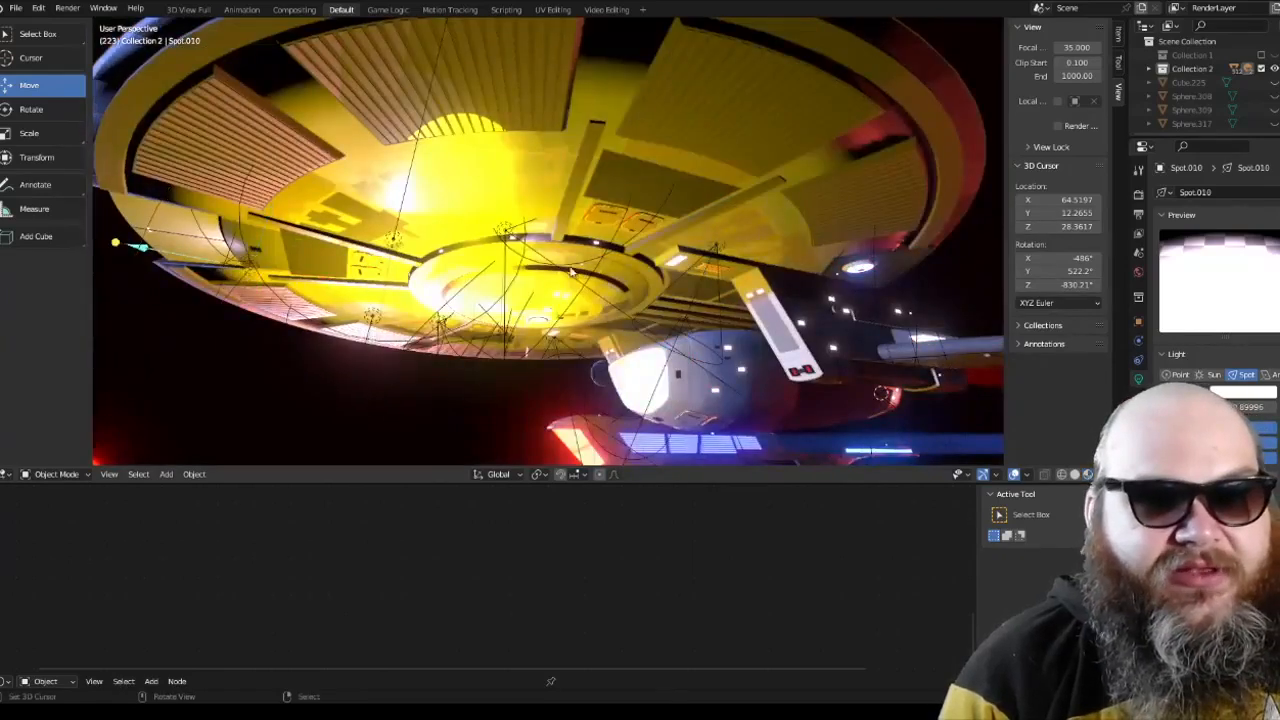
{"action": "middle_click_drag", "start_coordinate": [701, 262], "coordinate": [660, 241]}
{"action": "scroll", "coordinate": [630, 270], "scroll_direction": "up", "scroll_amount": 3}
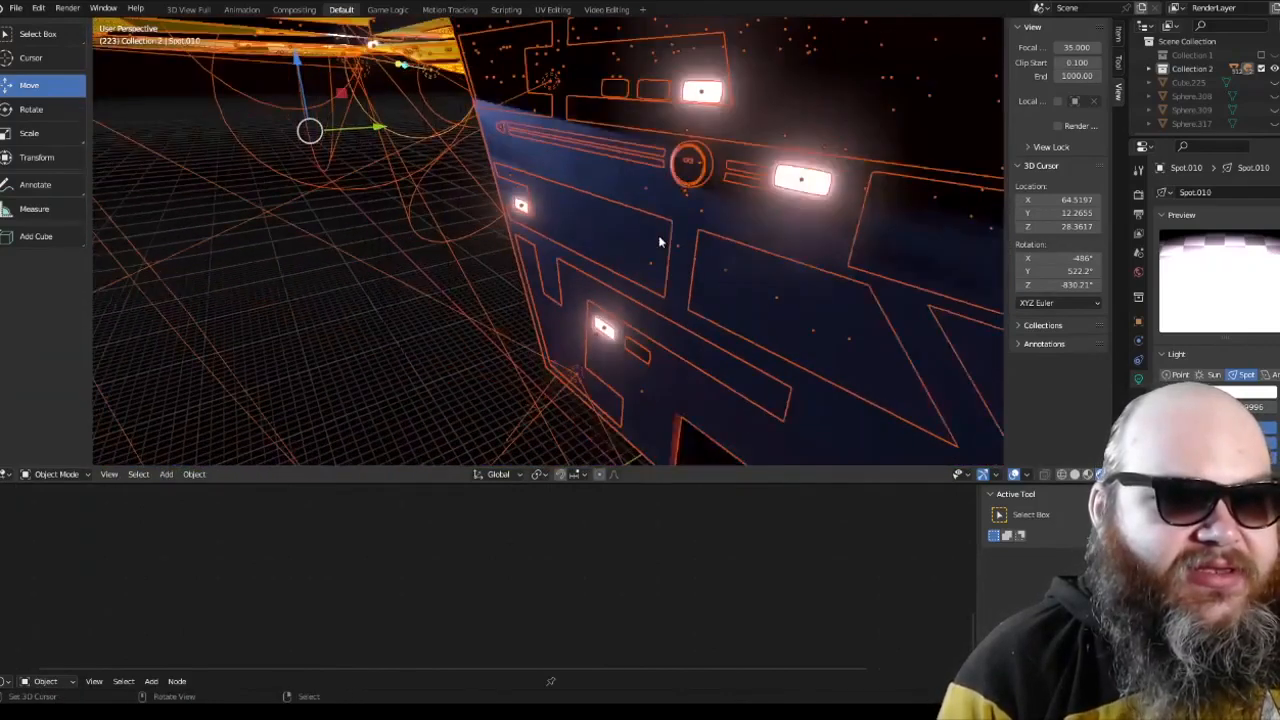
Step: Compare the hull neck in material preview and solid shading from the front, and deselect all objects
{"action": "left_click", "coordinate": [1089, 475]}
{"action": "middle_click_drag", "start_coordinate": [1013, 417], "coordinate": [643, 174]}
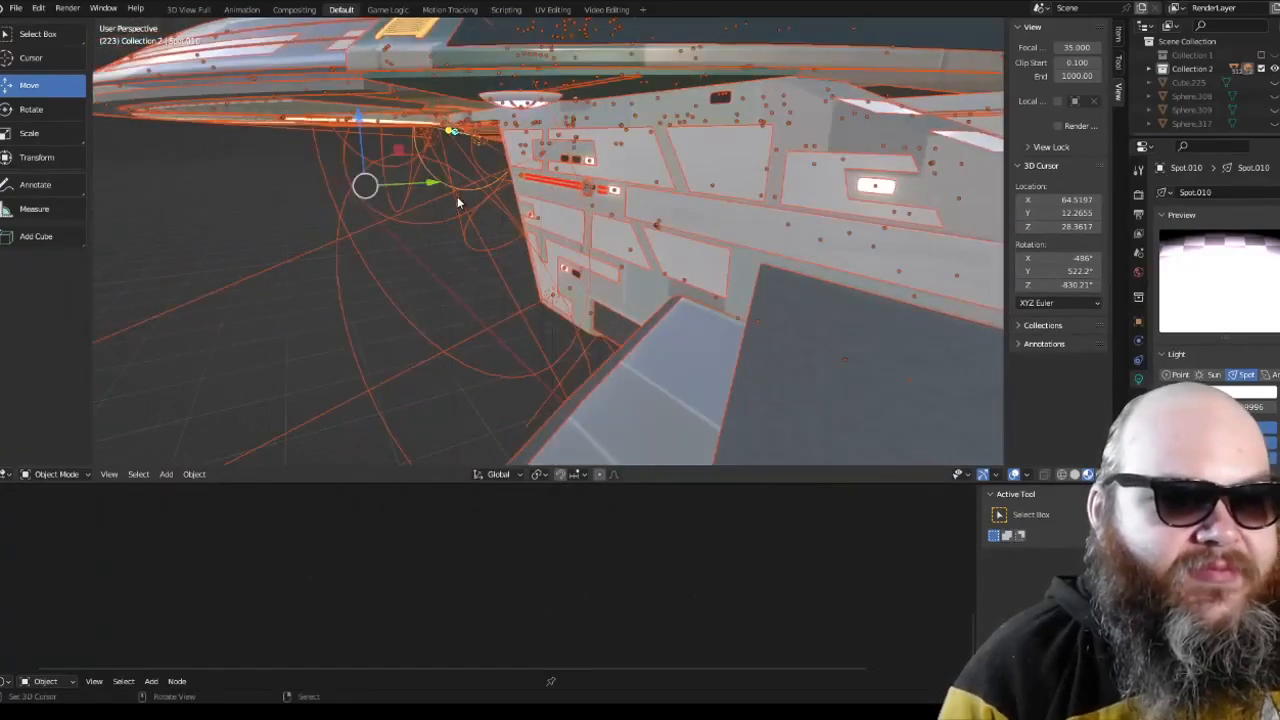
{"action": "key", "text": "KP_1"}
{"action": "middle_click_drag", "start_coordinate": [457, 203], "coordinate": [413, 278], "text": "shift"}
{"action": "left_click", "coordinate": [1075, 476]}
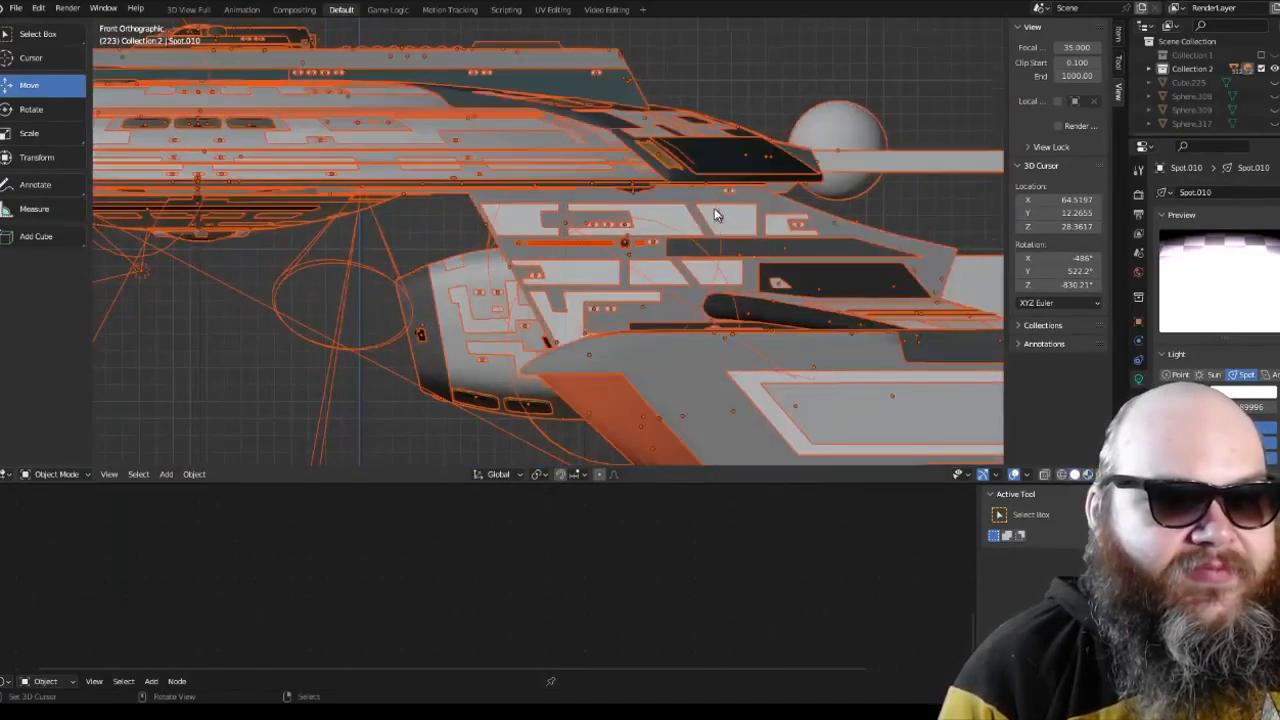
{"action": "scroll", "coordinate": [716, 212], "scroll_direction": "up", "scroll_amount": 4}
{"action": "key", "text": "alt+a"}
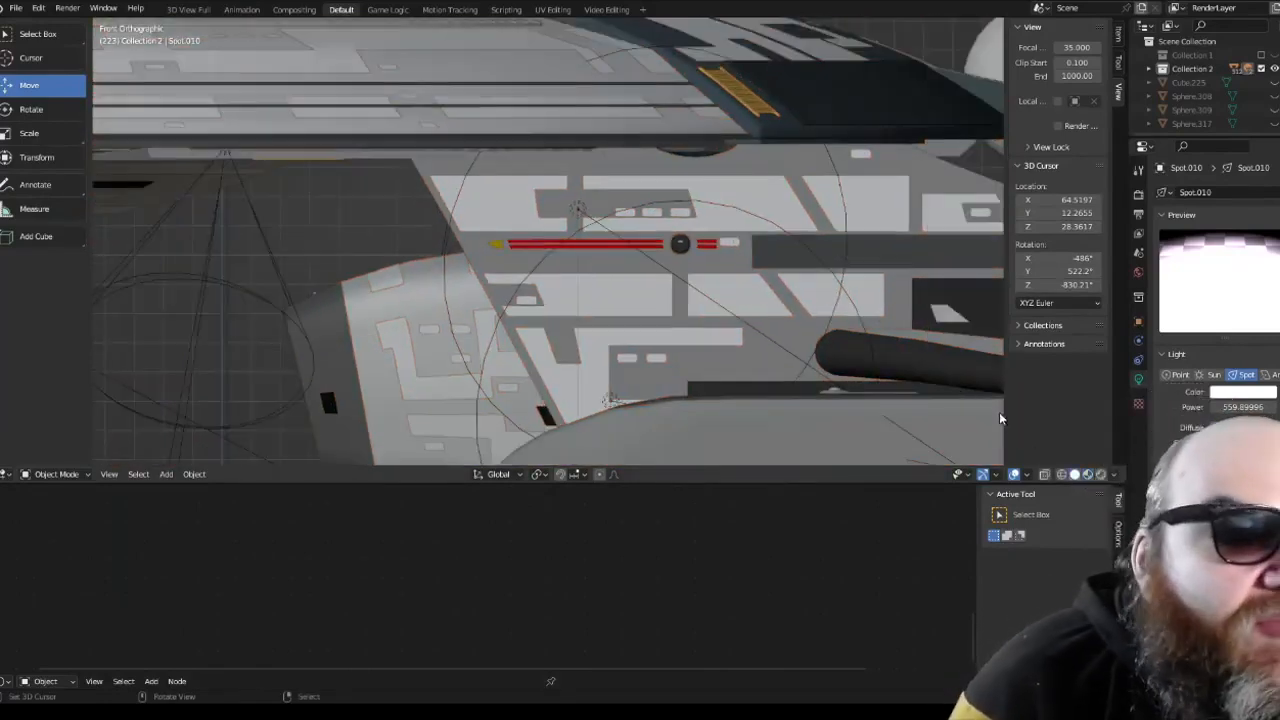
Step: Select the hull neck's spot light in wireframe and check its effect from the front in rendered shading
{"action": "left_click", "coordinate": [1062, 475]}
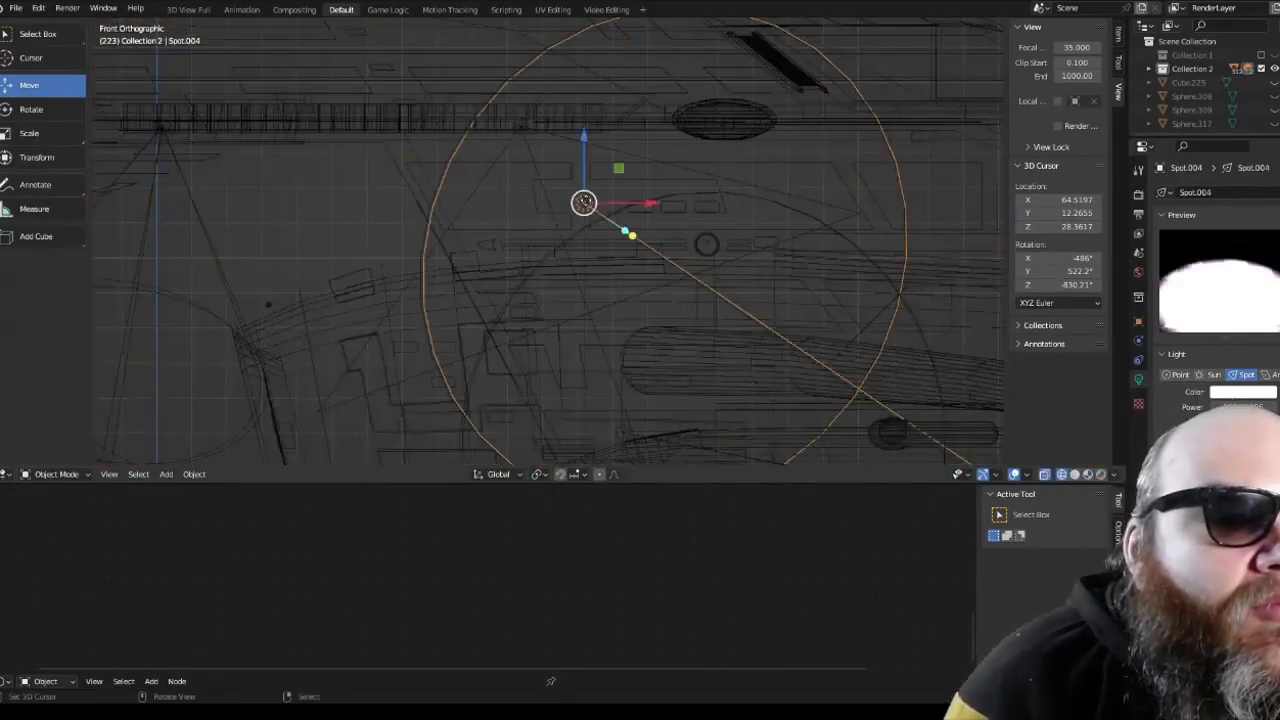
{"action": "middle_click_drag", "start_coordinate": [584, 203], "coordinate": [538, 228]}
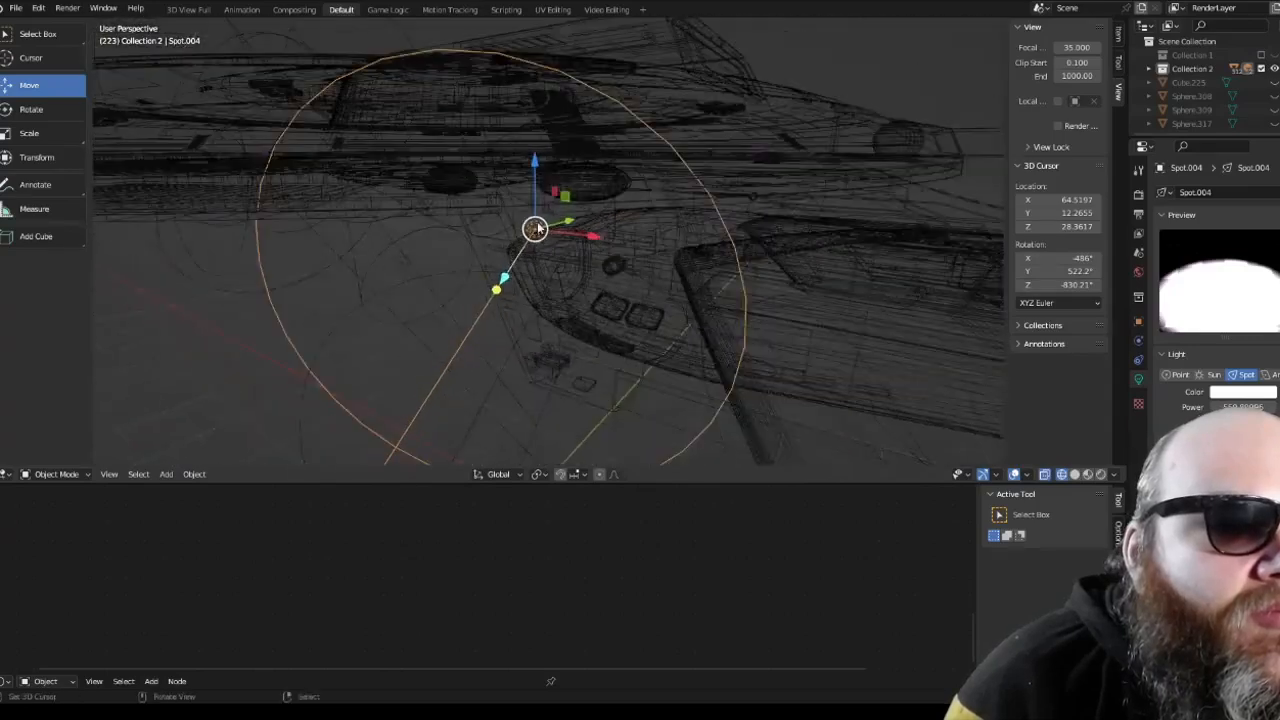
{"action": "left_click", "coordinate": [1074, 475]}
{"action": "left_click", "coordinate": [1101, 475]}
{"action": "key", "text": "KP_1"}
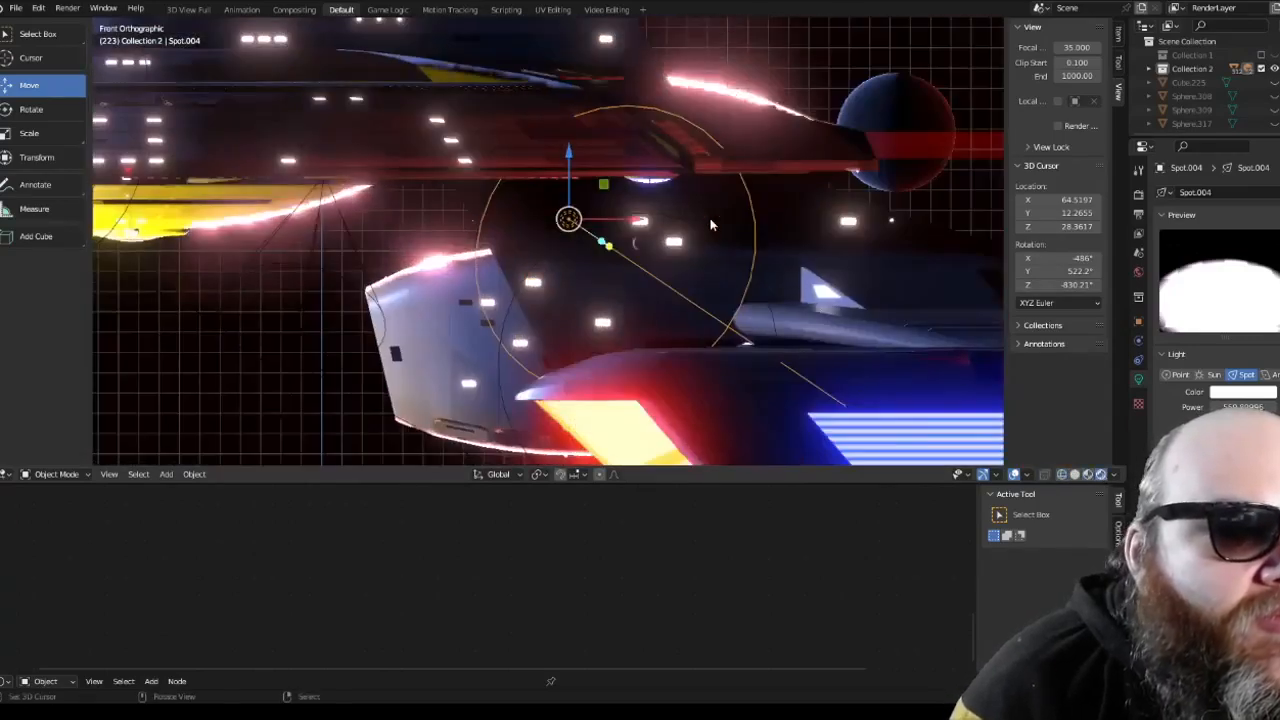
Step: Try rotating the hull neck's spot light by -123° in the side view and check the lighting from the front
{"action": "key", "text": "KP_3"}
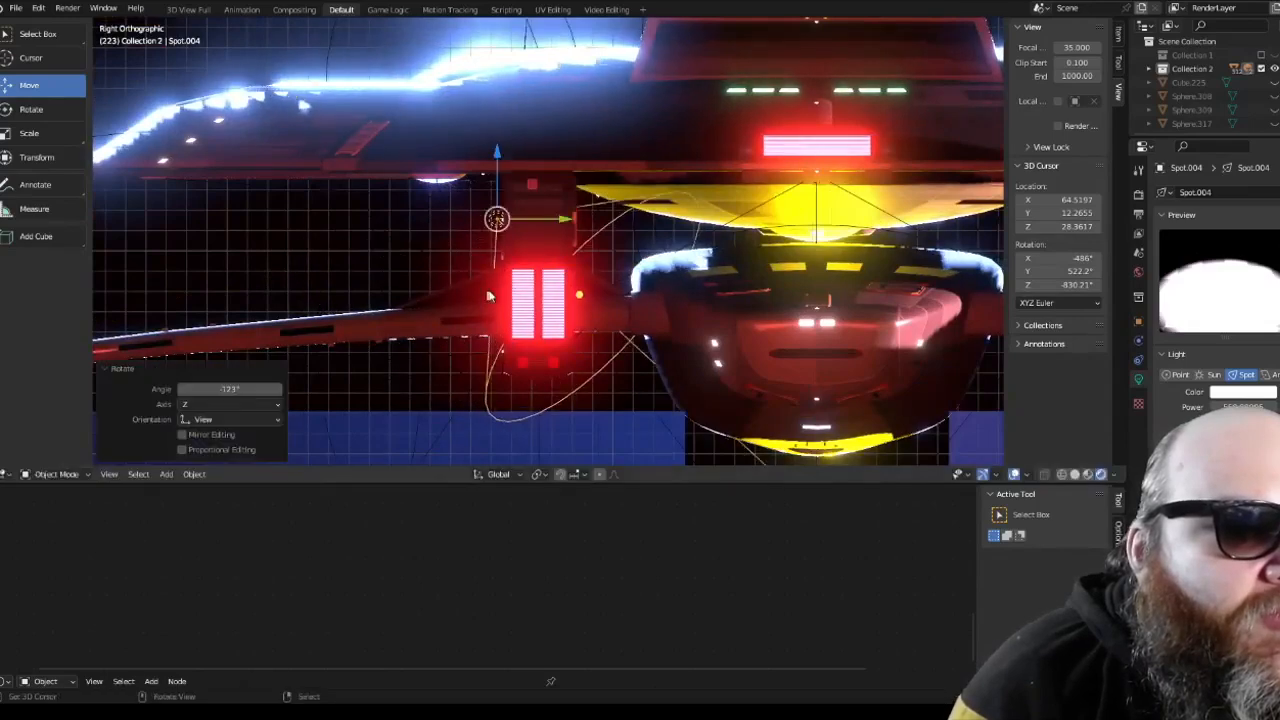
{"action": "key", "text": "KP_1"}
{"action": "scroll", "coordinate": [640, 232], "scroll_direction": "down", "scroll_amount": 2}
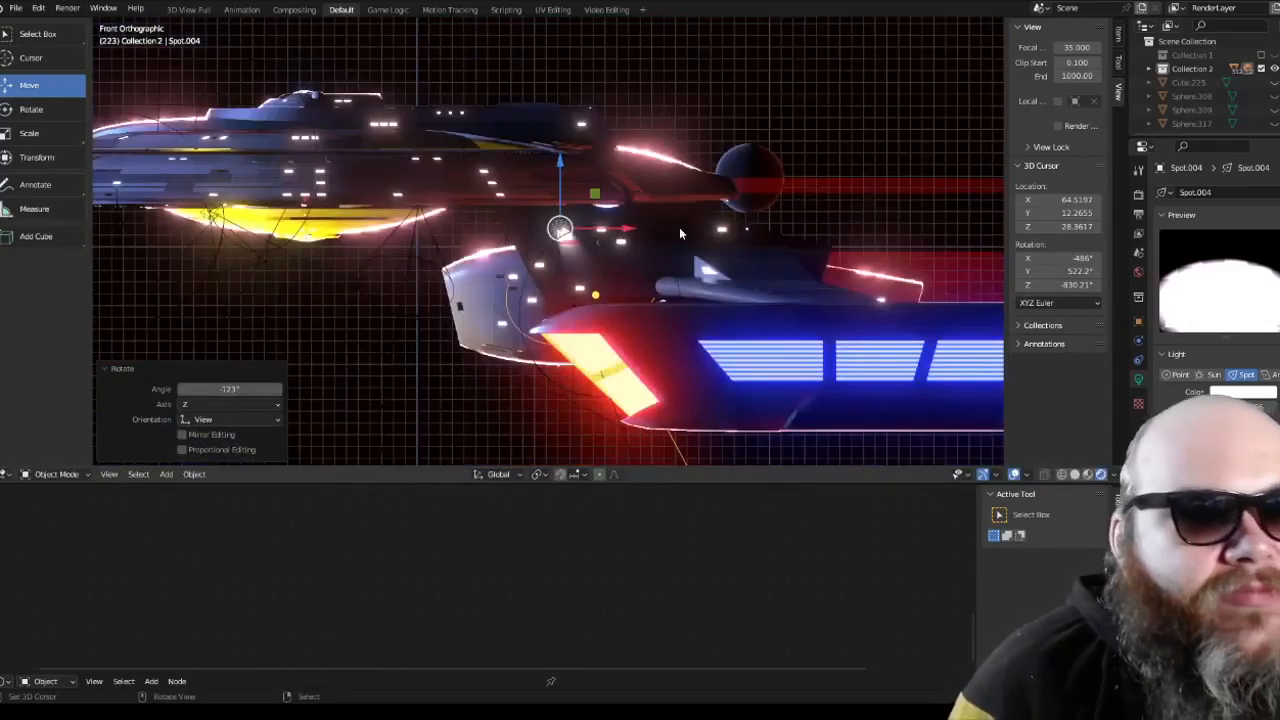
Step: Select the matching spot light on the neck's opposite side and compare its lighting in rendered and material preview shading
{"action": "mouse_move", "coordinate": [770, 247]}
{"action": "middle_mouse_down"}
{"action": "mouse_move", "coordinate": [491, 237]}
{"action": "mouse_move", "coordinate": [601, 277]}
{"action": "mouse_move", "coordinate": [671, 275]}
{"action": "mouse_move", "coordinate": [681, 292]}
{"action": "middle_mouse_up"}
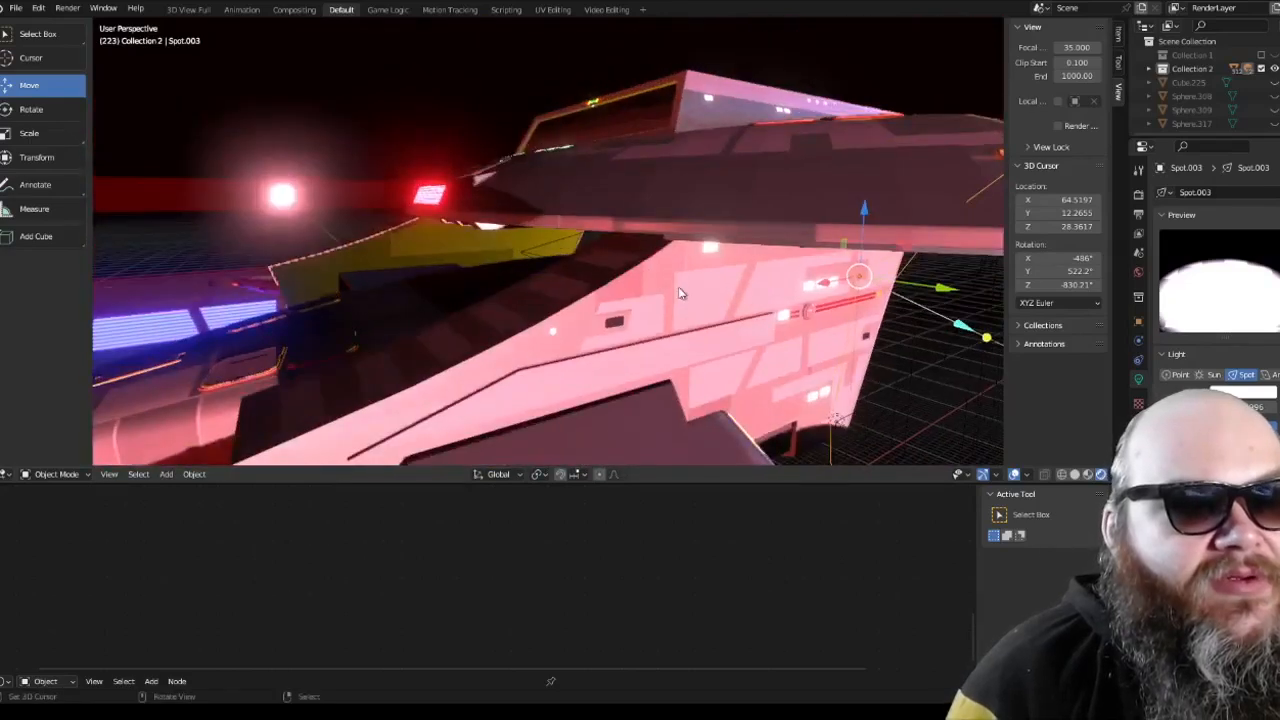
{"action": "scroll", "coordinate": [681, 292], "scroll_direction": "down", "scroll_amount": 4}
{"action": "left_click", "coordinate": [1089, 476]}
{"action": "left_click", "coordinate": [1101, 476]}
{"action": "left_click", "coordinate": [1090, 476]}
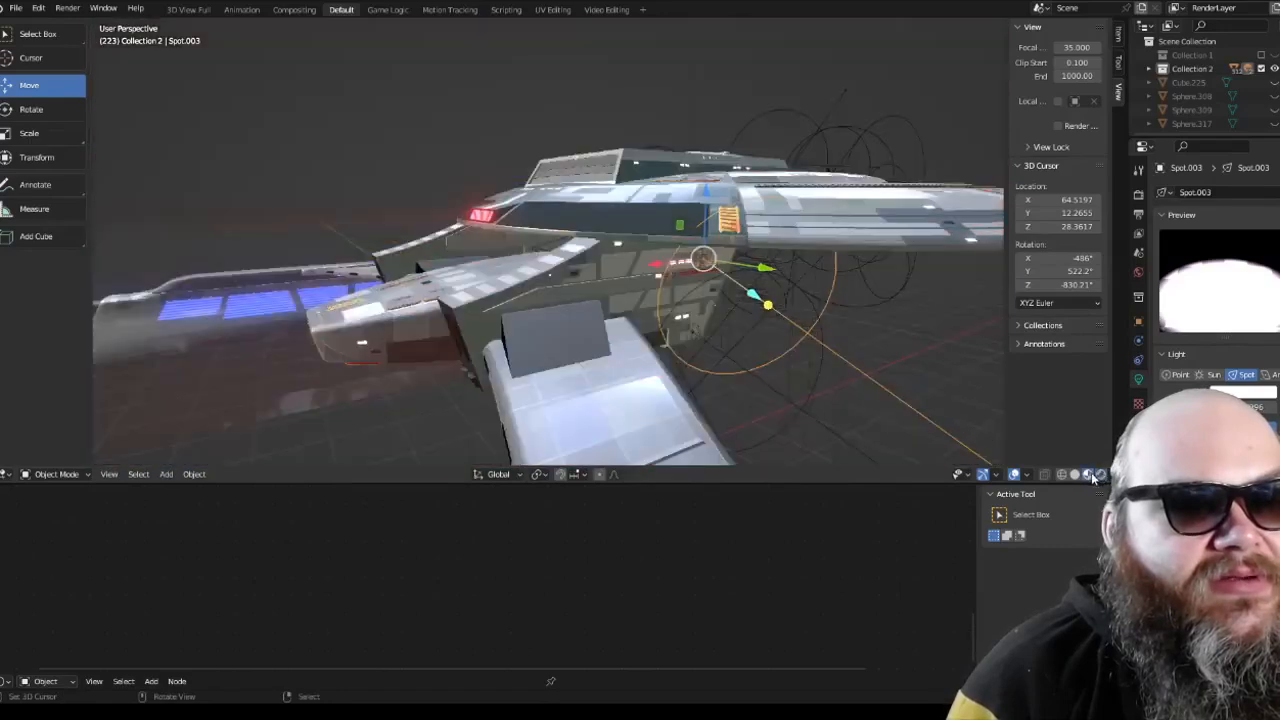
Step: Highlight all objects to see the light cones, deselect them, and inspect the hull neck from the front
{"action": "middle_click_drag", "start_coordinate": [880, 375], "coordinate": [763, 332]}
{"action": "key", "text": "a"}
{"action": "scroll", "coordinate": [757, 330], "scroll_direction": "down", "scroll_amount": 9}
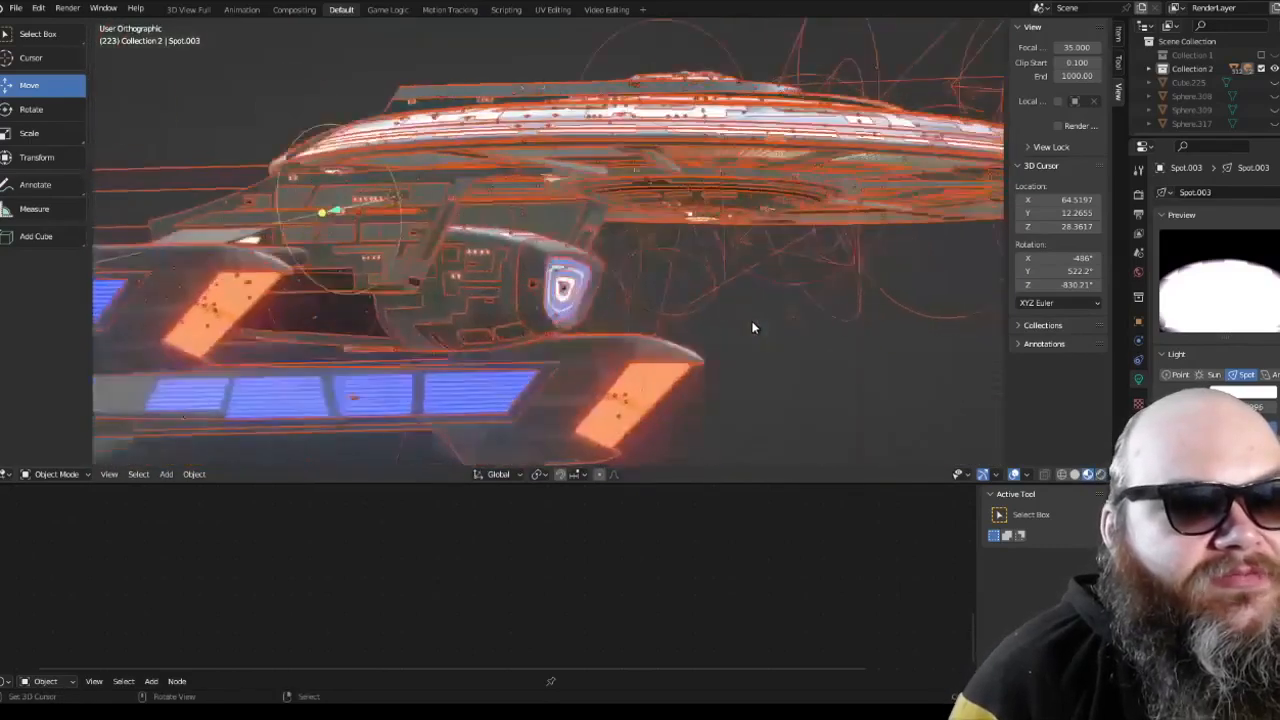
{"action": "key", "text": "KP_1"}
{"action": "scroll", "coordinate": [752, 326], "scroll_direction": "up", "scroll_amount": 4}
{"action": "key", "text": "alt+a"}
{"action": "middle_click_drag", "start_coordinate": [725, 315], "coordinate": [706, 309], "text": "shift"}
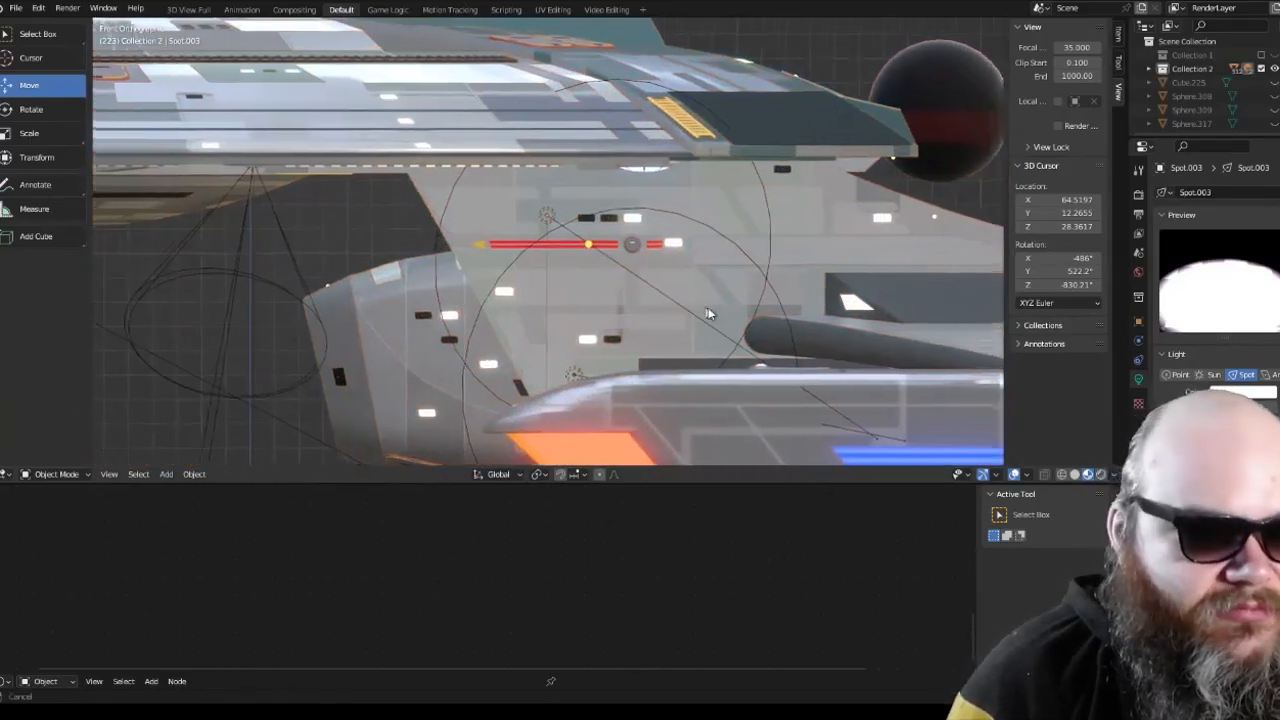
Step: Inspect the hull neck from below, switch to wireframe and select the near-side neck spot light in the top view
{"action": "scroll", "coordinate": [601, 245], "scroll_direction": "up", "scroll_amount": 2}
{"action": "scroll", "coordinate": [541, 201], "scroll_direction": "down", "scroll_amount": 2}
{"action": "middle_click_drag", "start_coordinate": [545, 206], "coordinate": [592, 150]}
{"action": "scroll", "coordinate": [592, 150], "scroll_direction": "down", "scroll_amount": 3}
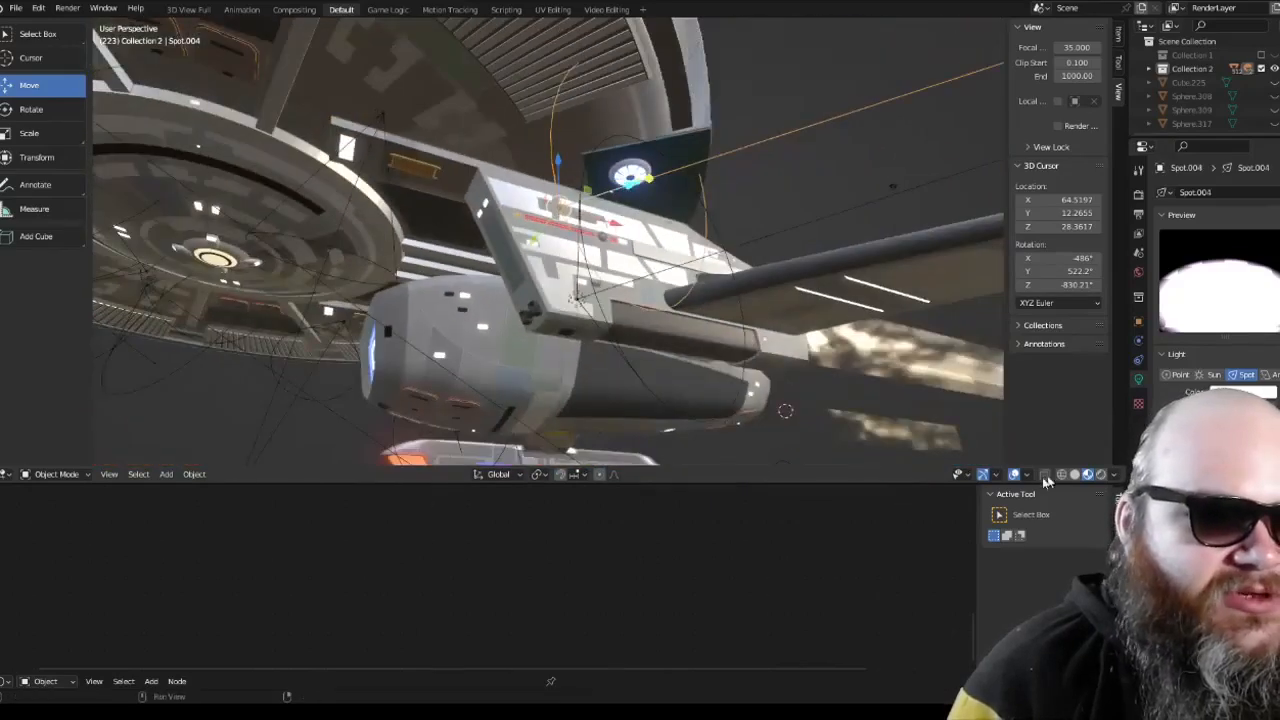
{"action": "left_click", "coordinate": [1061, 475]}
{"action": "key", "text": "a"}
{"action": "middle_click_drag", "start_coordinate": [622, 190], "coordinate": [649, 263]}
{"action": "key", "text": "a"}
{"action": "right_click", "coordinate": [606, 219]}
{"action": "key", "text": "KP_7"}
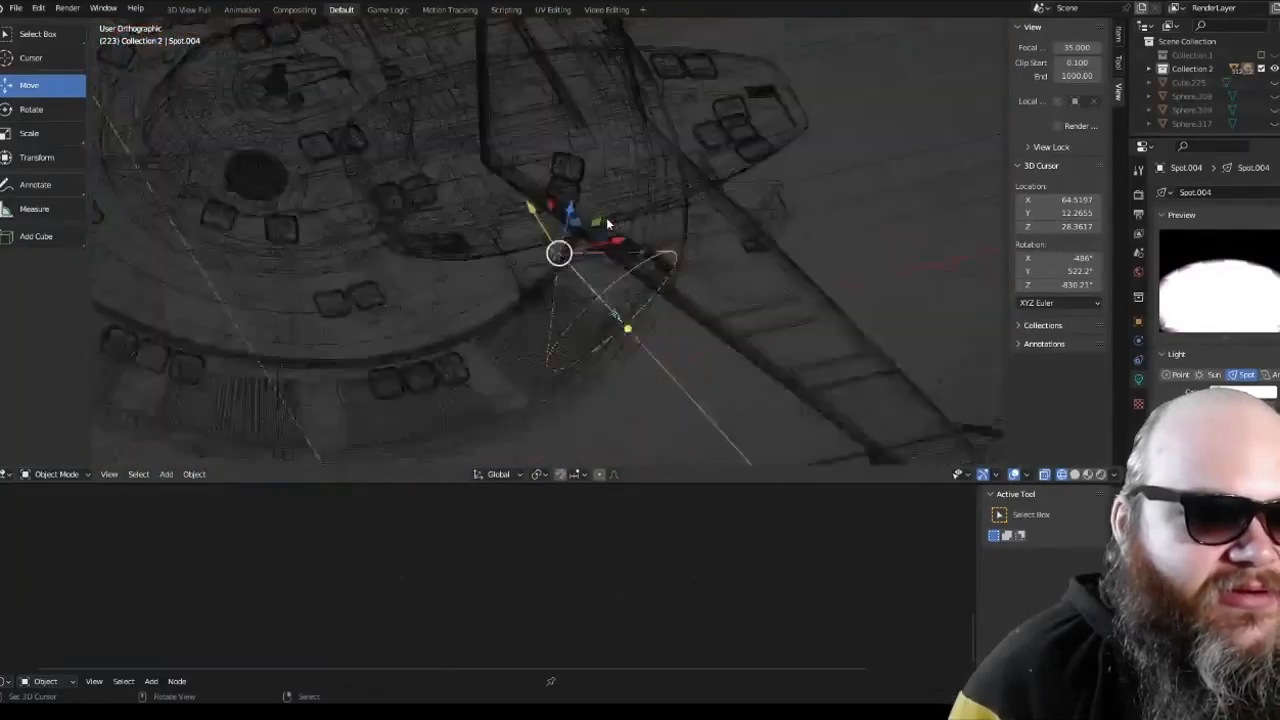
{"action": "scroll", "coordinate": [606, 222], "scroll_direction": "down", "scroll_amount": 4}
{"action": "middle_click_drag", "start_coordinate": [699, 343], "coordinate": [684, 236], "text": "shift"}
{"action": "scroll", "coordinate": [684, 237], "scroll_direction": "up", "scroll_amount": 3}
{"action": "key", "text": "a"}
{"action": "key", "text": "a"}
{"action": "key", "text": "a"}
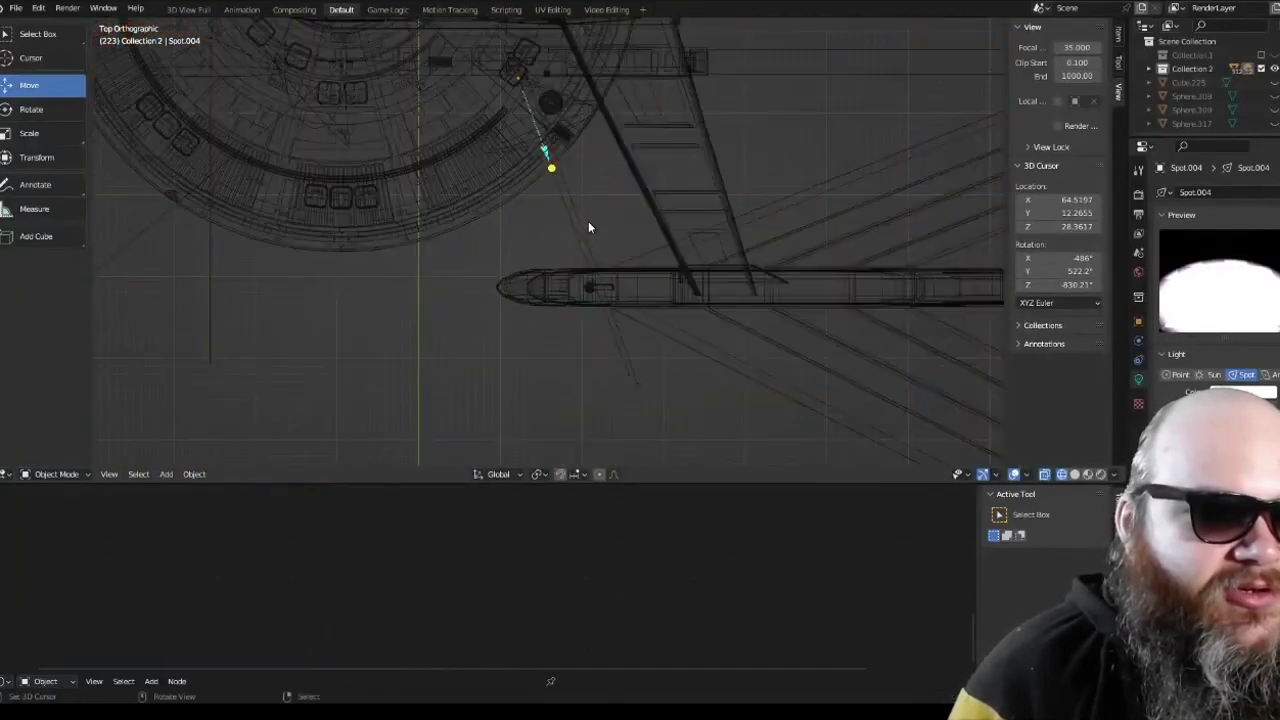
{"action": "right_click", "coordinate": [588, 224]}
{"action": "middle_click_drag", "start_coordinate": [588, 224], "coordinate": [517, 177]}
{"action": "middle_click_drag", "start_coordinate": [551, 222], "coordinate": [527, 212]}
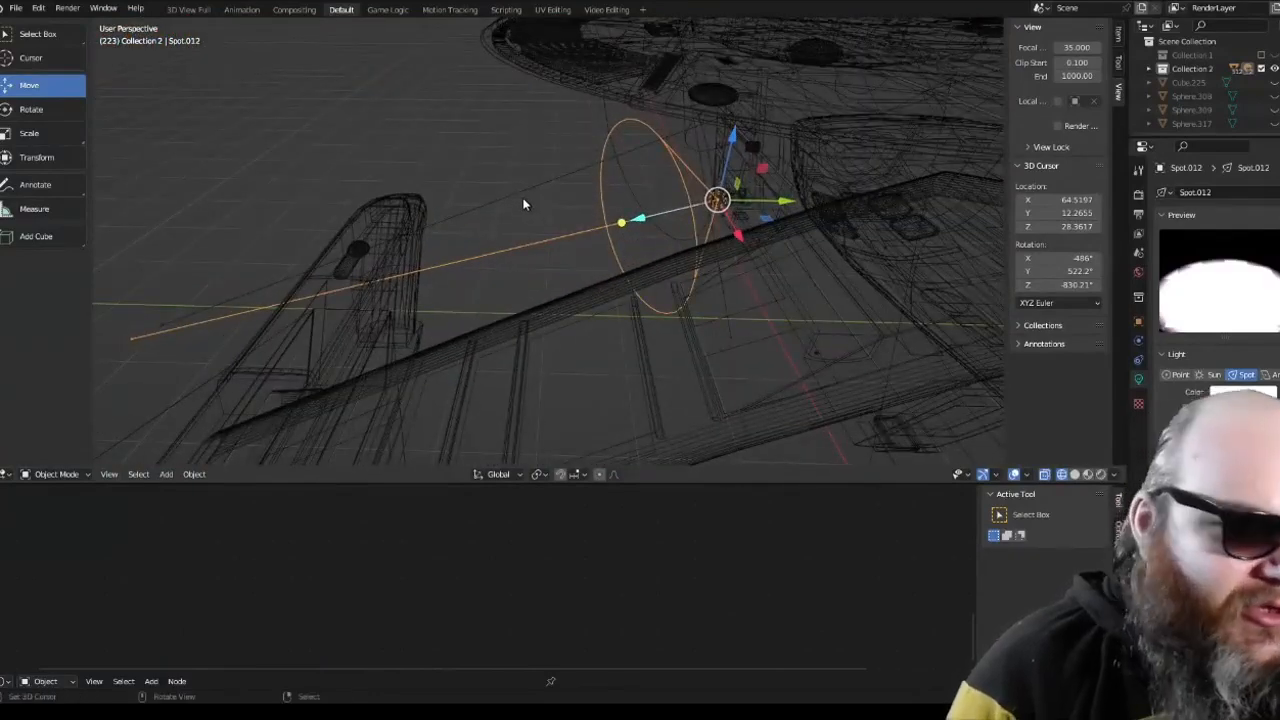
Step: Select the near-side hull neck spot light Spot.004 and rotate it about -65° in the top view to aim it backward
{"action": "right_click", "coordinate": [523, 187]}
{"action": "middle_click_drag", "start_coordinate": [523, 187], "coordinate": [555, 211]}
{"action": "key", "text": "KP_7"}
{"action": "scroll", "coordinate": [614, 218], "scroll_direction": "down", "scroll_amount": 3}
{"action": "key", "text": "a"}
{"action": "right_click", "coordinate": [280, 188]}
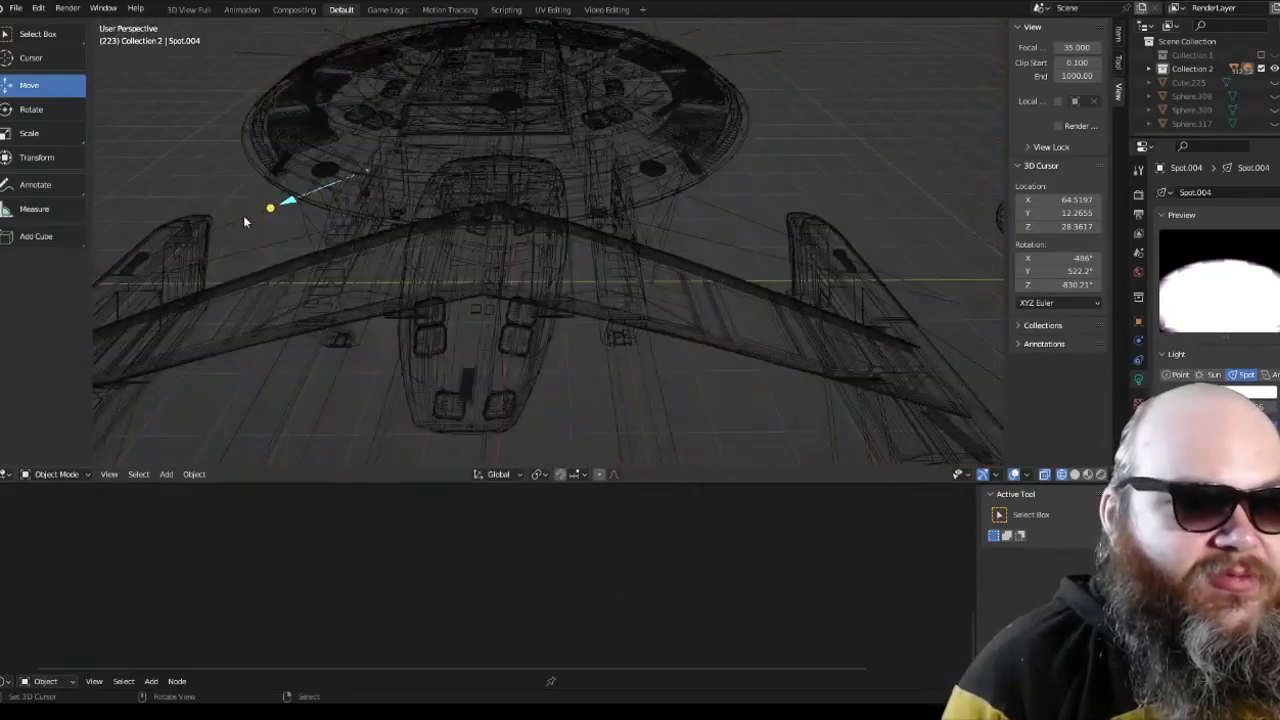
{"action": "key", "text": "KP_7"}
{"action": "middle_click_drag", "start_coordinate": [314, 216], "coordinate": [380, 46], "text": "shift"}
{"action": "scroll", "coordinate": [380, 46], "scroll_direction": "up", "scroll_amount": 2}
{"action": "key", "text": "r"}
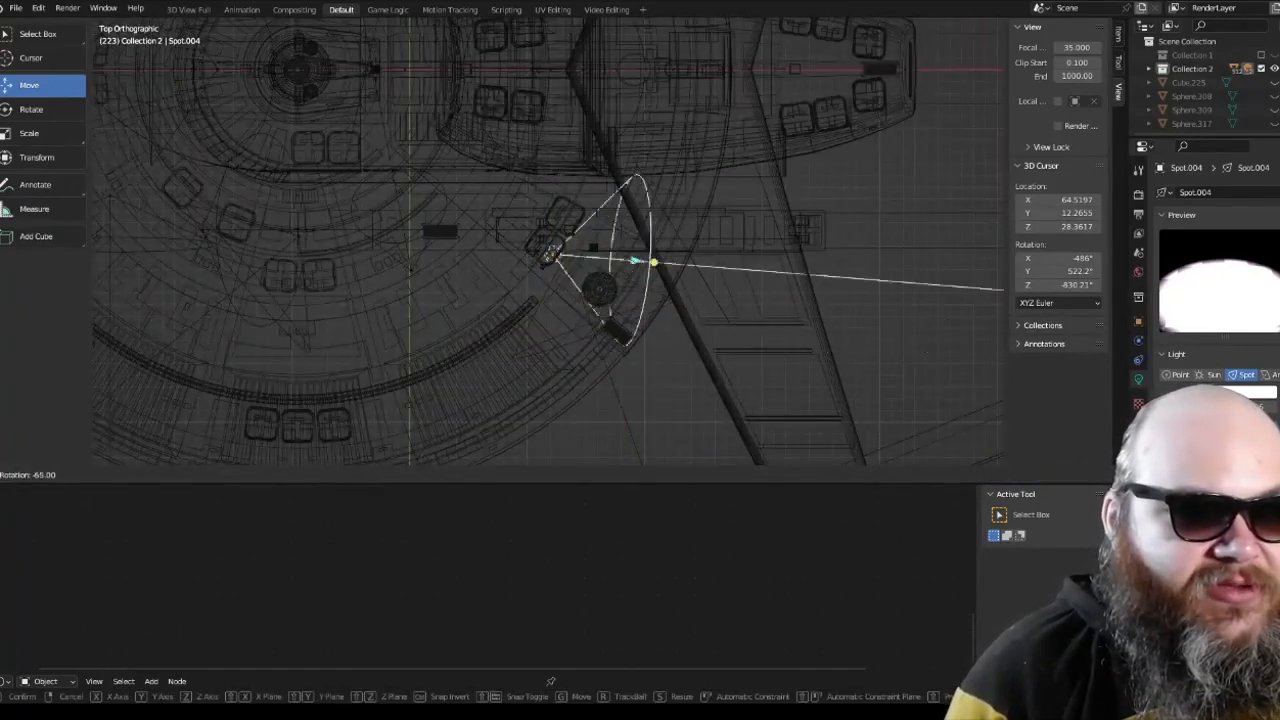
{"action": "left_click", "coordinate": [536, 204]}
Step: Check the rotated spot light's effect on the hull neck from the front in rendered shading, and return to wireframe
{"action": "key", "text": "KP_1"}
{"action": "scroll", "coordinate": [540, 187], "scroll_direction": "up", "scroll_amount": 5}
{"action": "middle_click_drag", "start_coordinate": [555, 155], "coordinate": [556, 257], "text": "shift"}
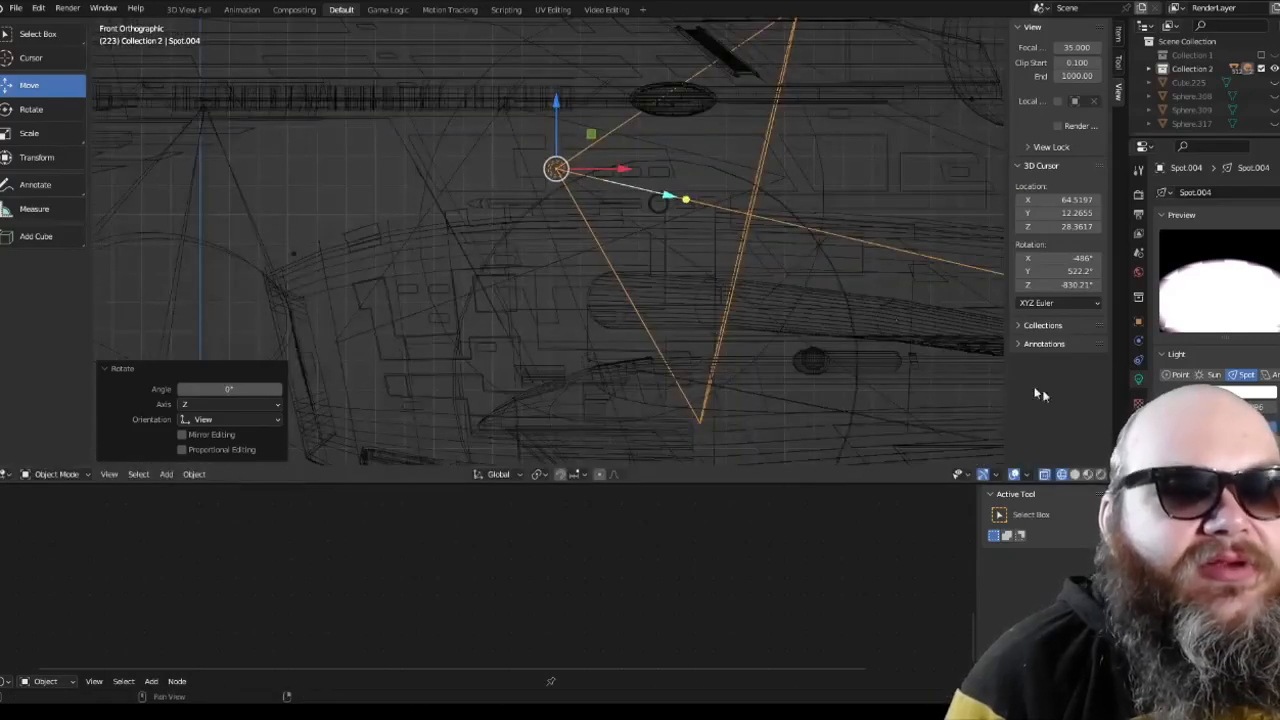
{"action": "left_click", "coordinate": [1100, 474]}
{"action": "middle_click_drag", "start_coordinate": [759, 272], "coordinate": [663, 286], "text": "shift"}
{"action": "scroll", "coordinate": [610, 245], "scroll_direction": "up", "scroll_amount": 3}
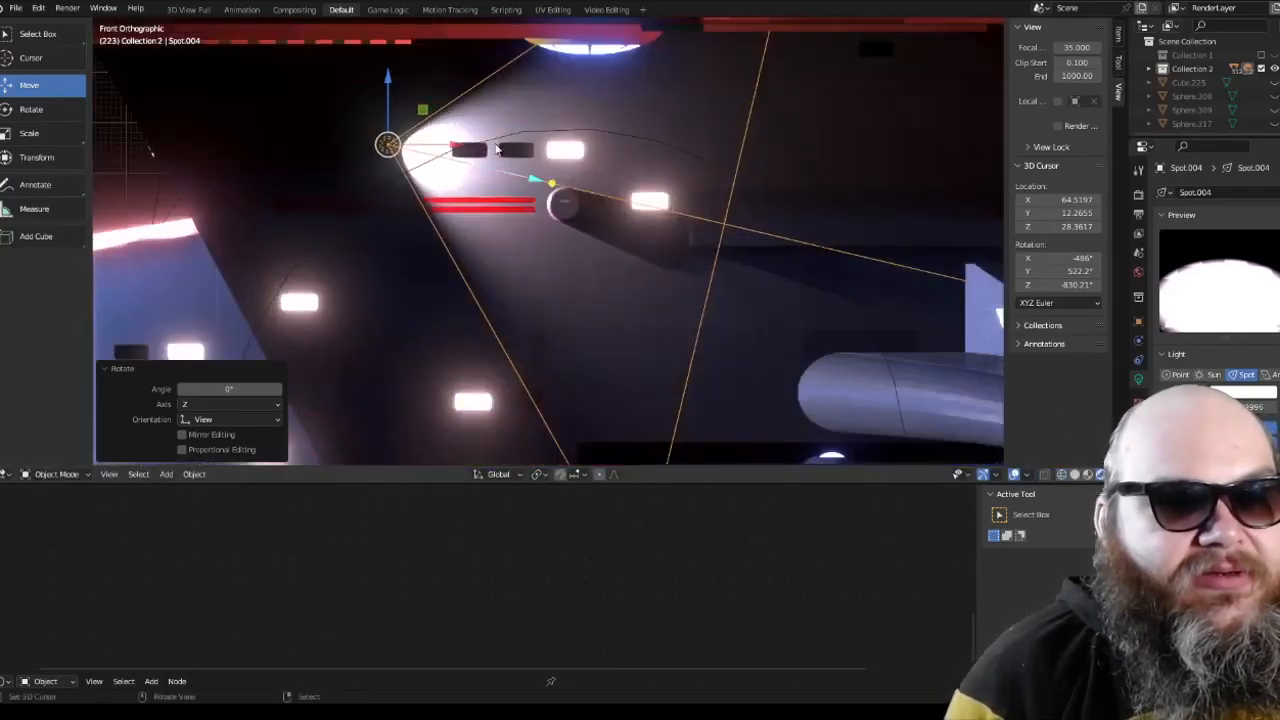
{"action": "left_click", "coordinate": [1062, 474]}
{"action": "scroll", "coordinate": [726, 237], "scroll_direction": "down", "scroll_amount": 3}
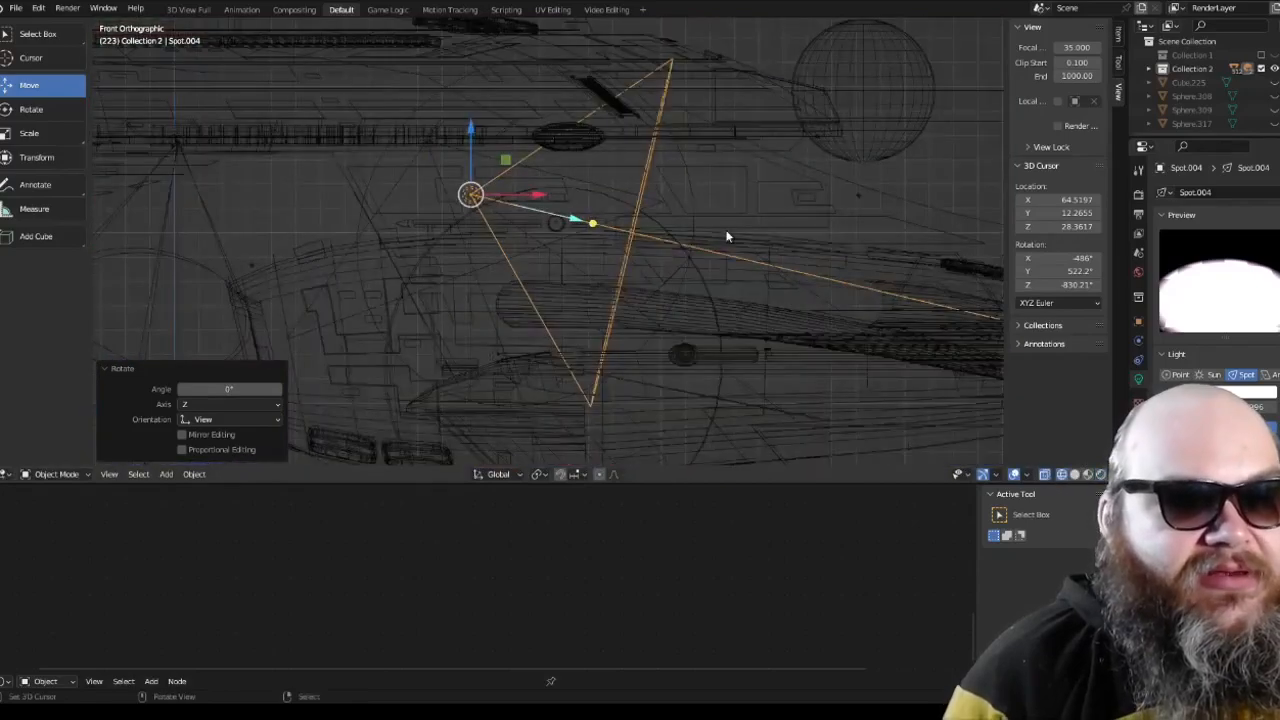
{"action": "key", "text": "KP_7"}
{"action": "right_click", "coordinate": [587, 127]}
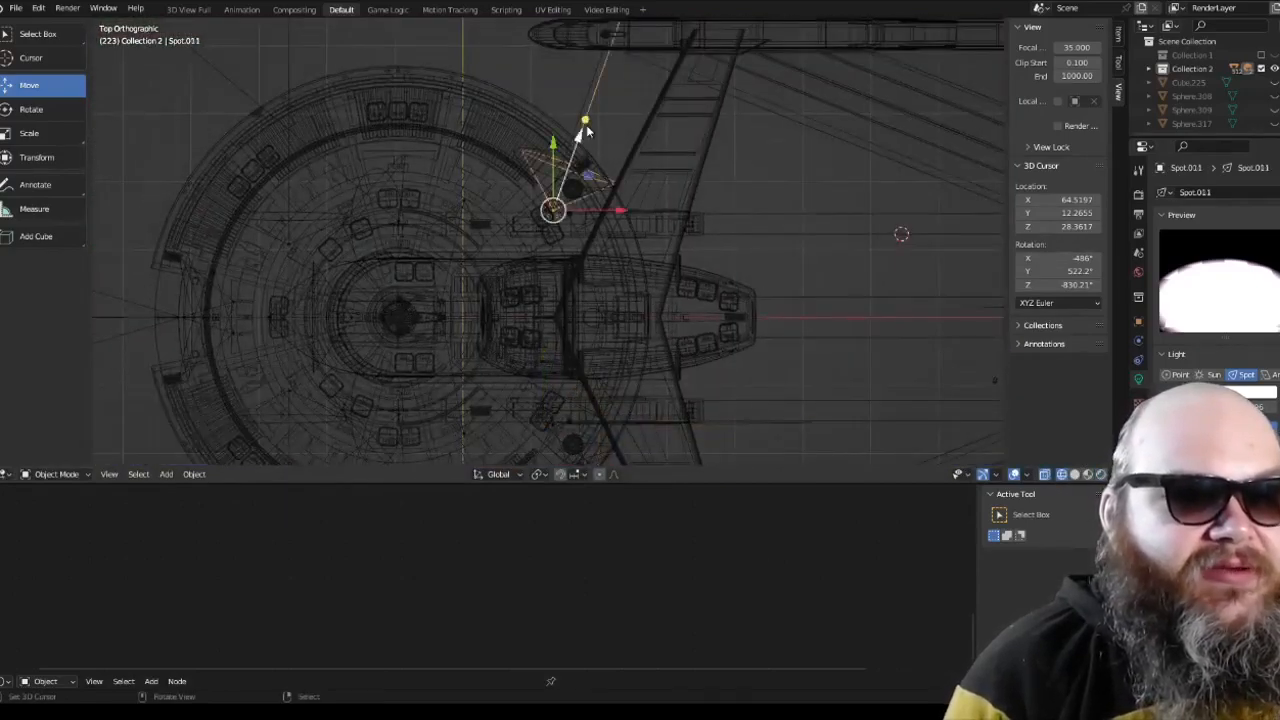
{"action": "middle_click_drag", "start_coordinate": [587, 127], "coordinate": [490, 146]}
{"action": "key", "text": "a"}
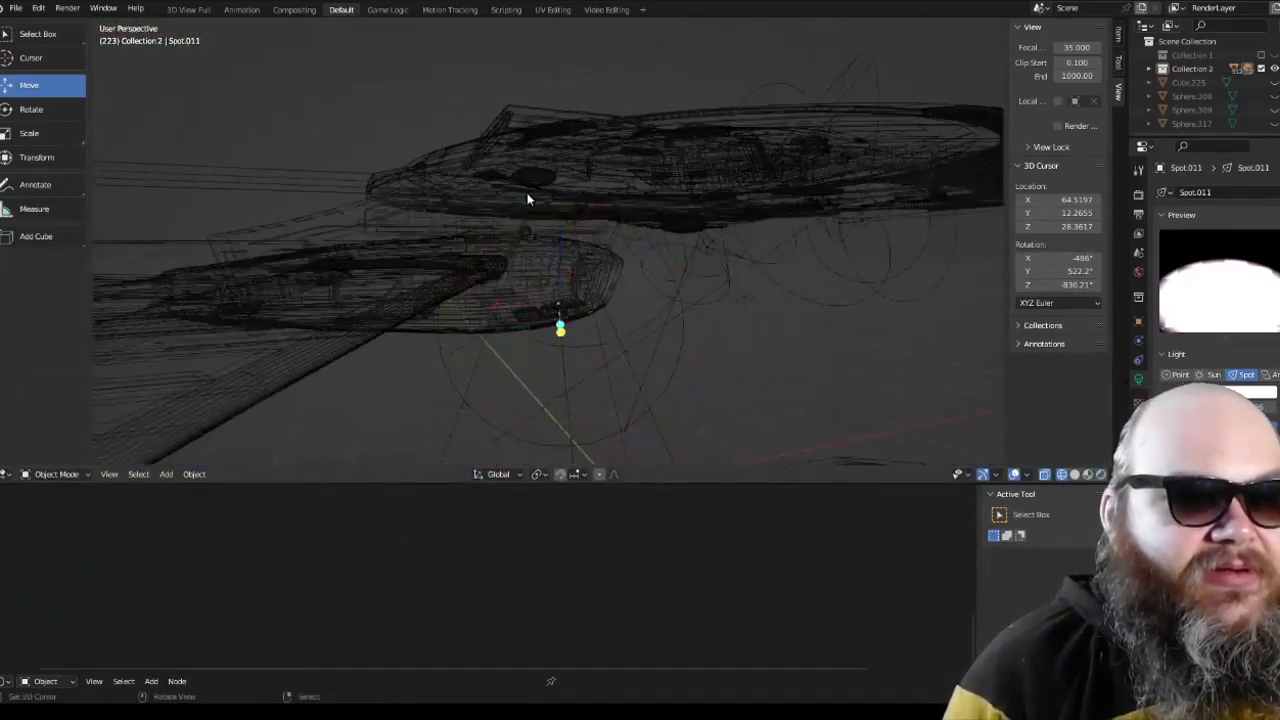
Step: Select the matching spot light Spot.003 on the opposite side and rotate it 75° and -5° in the top view
{"action": "key", "text": "a"}
{"action": "middle_click_drag", "start_coordinate": [528, 197], "coordinate": [584, 237]}
{"action": "key", "text": "a"}
{"action": "right_click", "coordinate": [739, 378]}
{"action": "key", "text": "KP_7"}
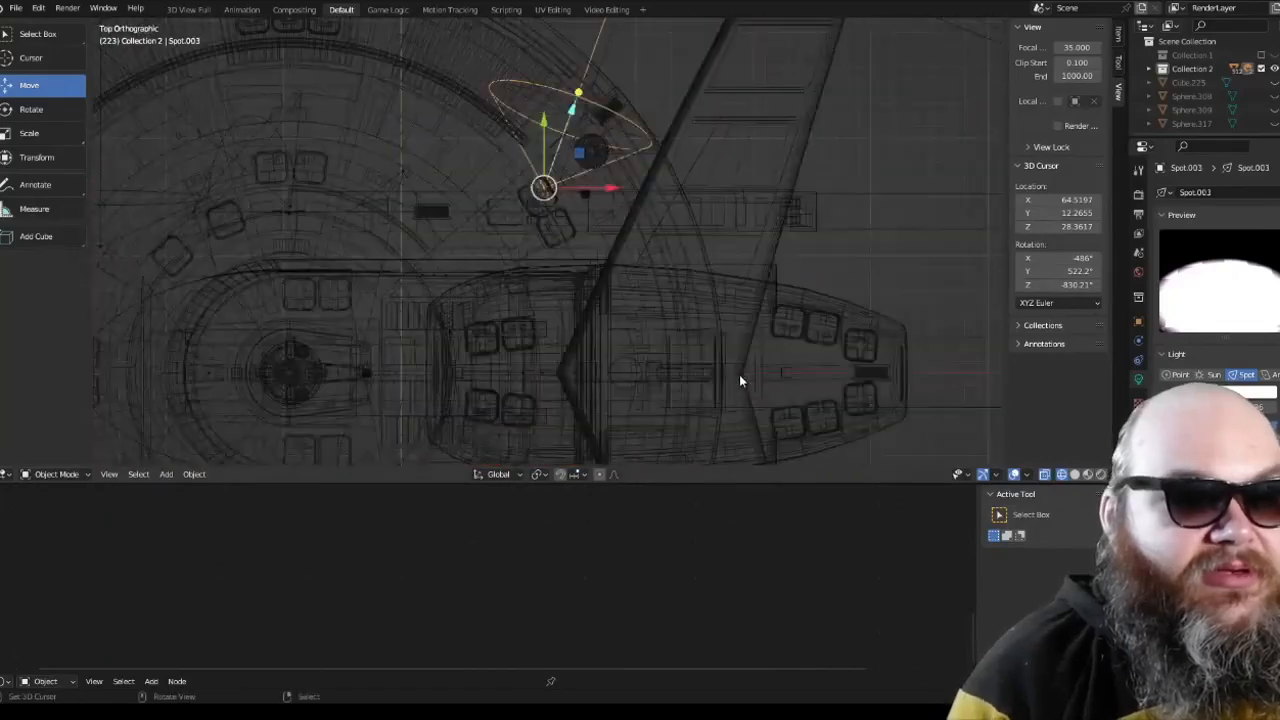
{"action": "key", "text": "r"}
{"action": "left_click", "coordinate": [563, 173]}
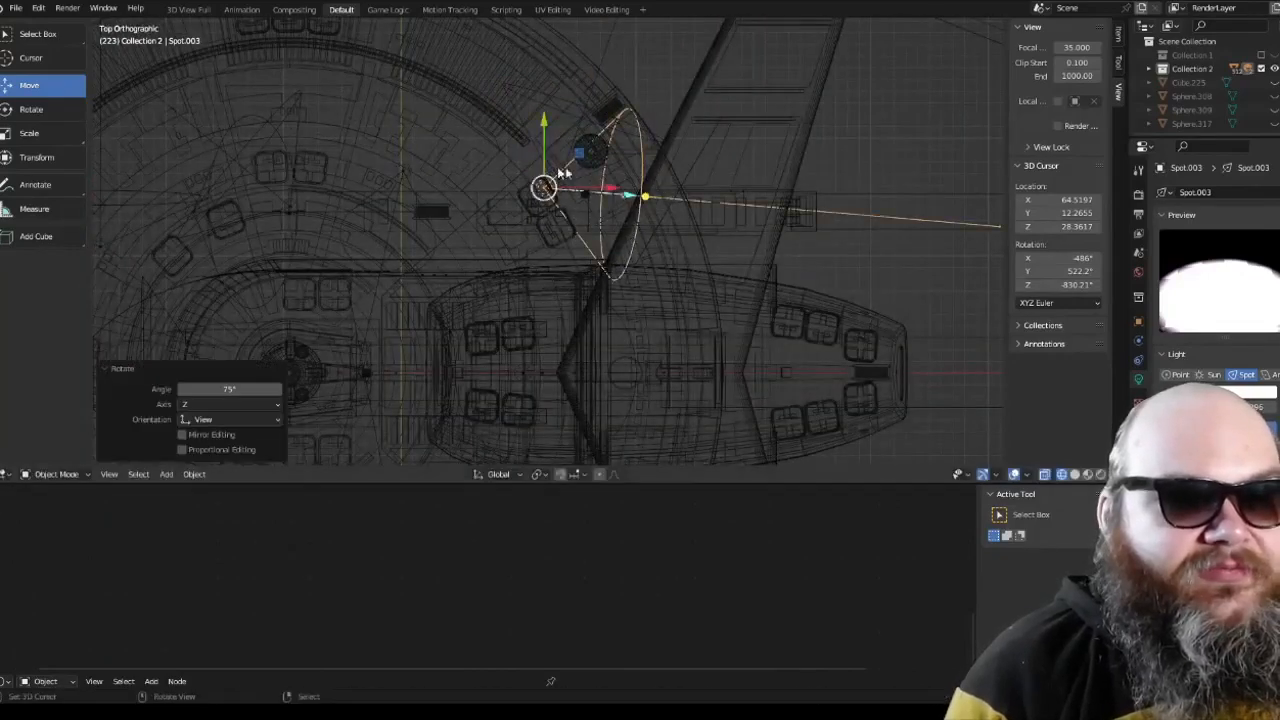
{"action": "scroll", "coordinate": [573, 178], "scroll_direction": "up", "scroll_amount": 2}
{"action": "key", "text": "r"}
{"action": "left_click", "coordinate": [620, 205]}
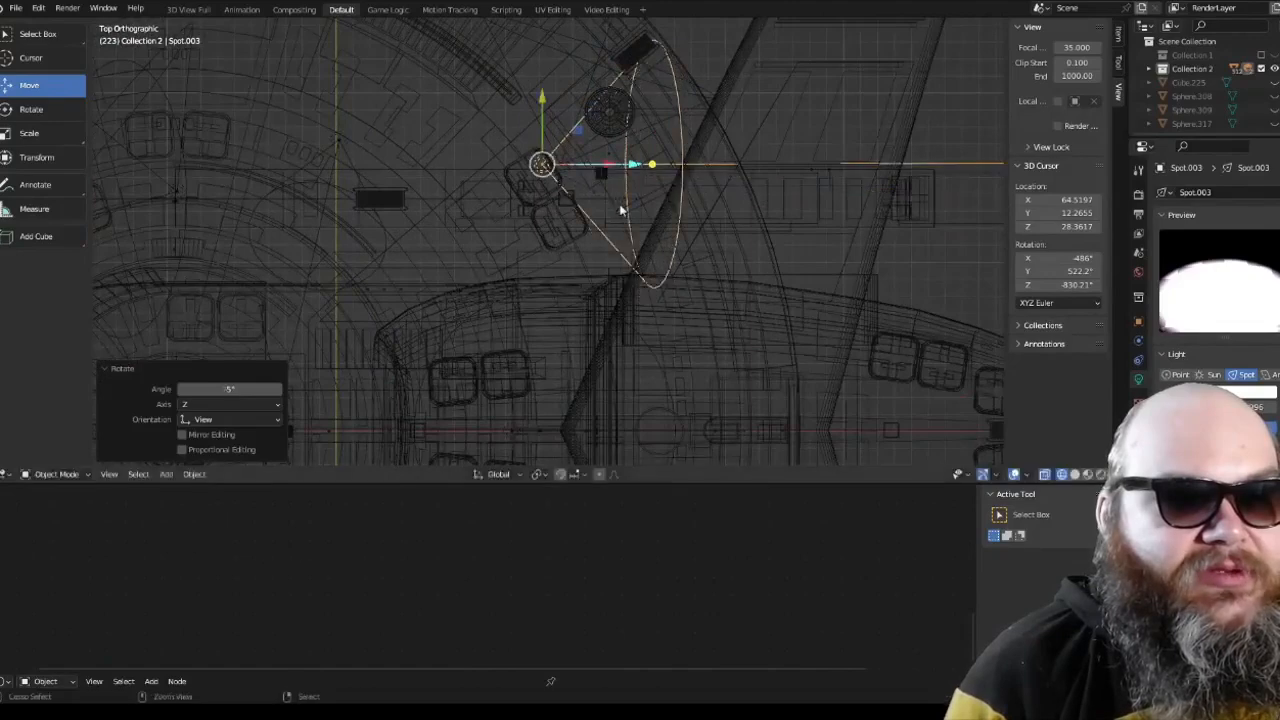
Step: Select the hull neck's spot lights and rotate them 8.54° in the front view, judging the beam in rendered shading
{"action": "scroll", "coordinate": [600, 204], "scroll_direction": "down", "scroll_amount": 5}
{"action": "key", "text": "KP_1"}
{"action": "scroll", "coordinate": [573, 204], "scroll_direction": "up", "scroll_amount": 5}
{"action": "scroll", "coordinate": [583, 208], "scroll_direction": "up", "scroll_amount": 5}
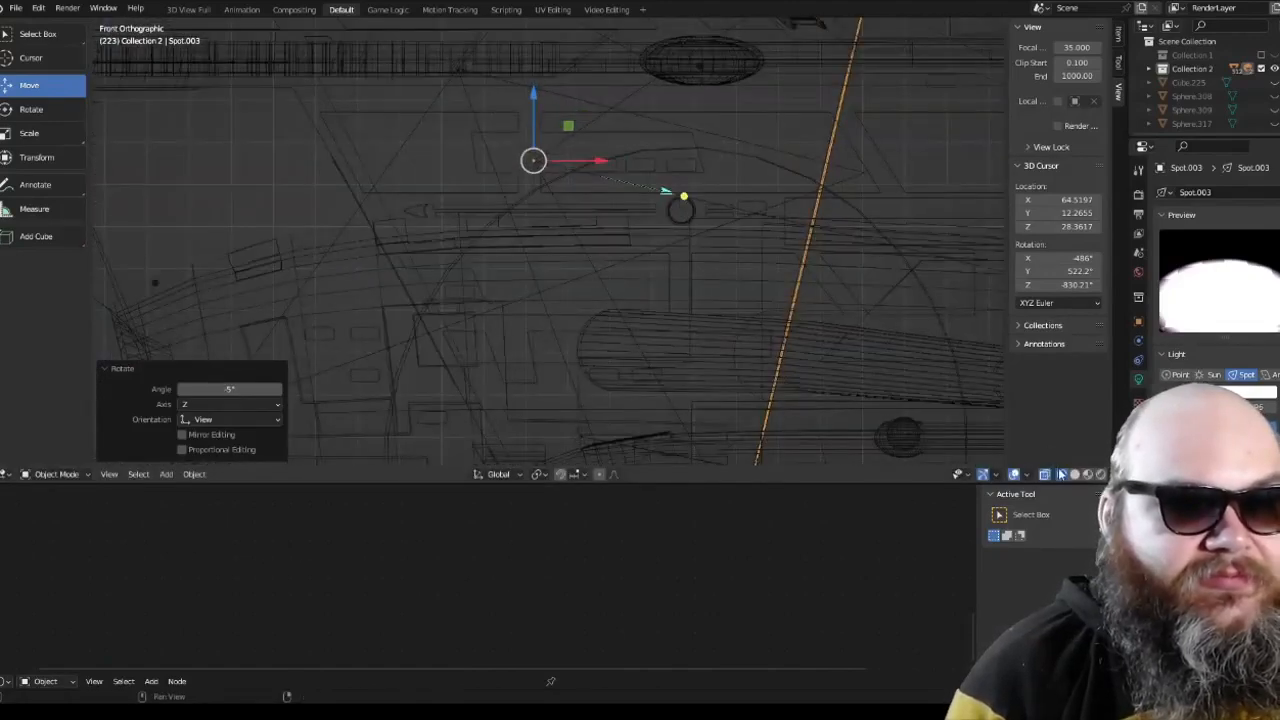
{"action": "key", "text": "shift+z"}
{"action": "key", "text": "shift+d"}
{"action": "middle_click_drag", "start_coordinate": [632, 183], "coordinate": [579, 214], "text": "shift"}
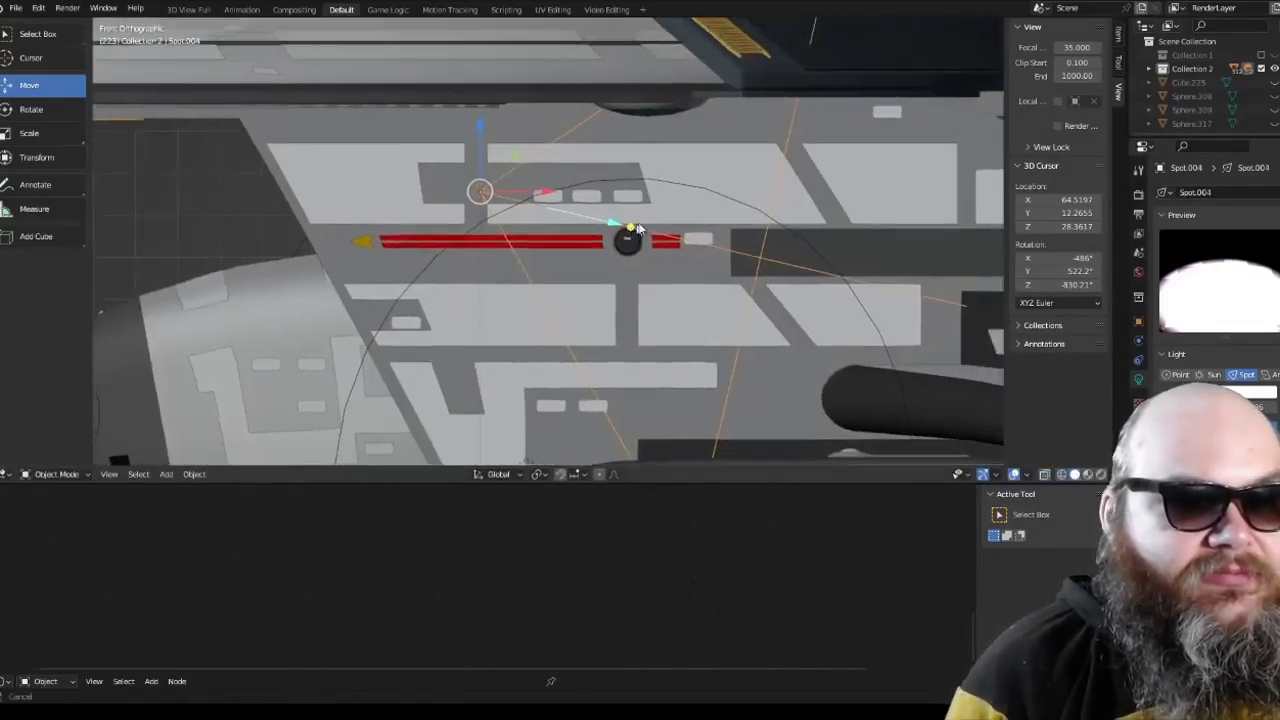
{"action": "scroll", "coordinate": [579, 214], "scroll_direction": "up", "scroll_amount": 5}
{"action": "left_click", "coordinate": [1101, 474]}
{"action": "key", "text": "r"}
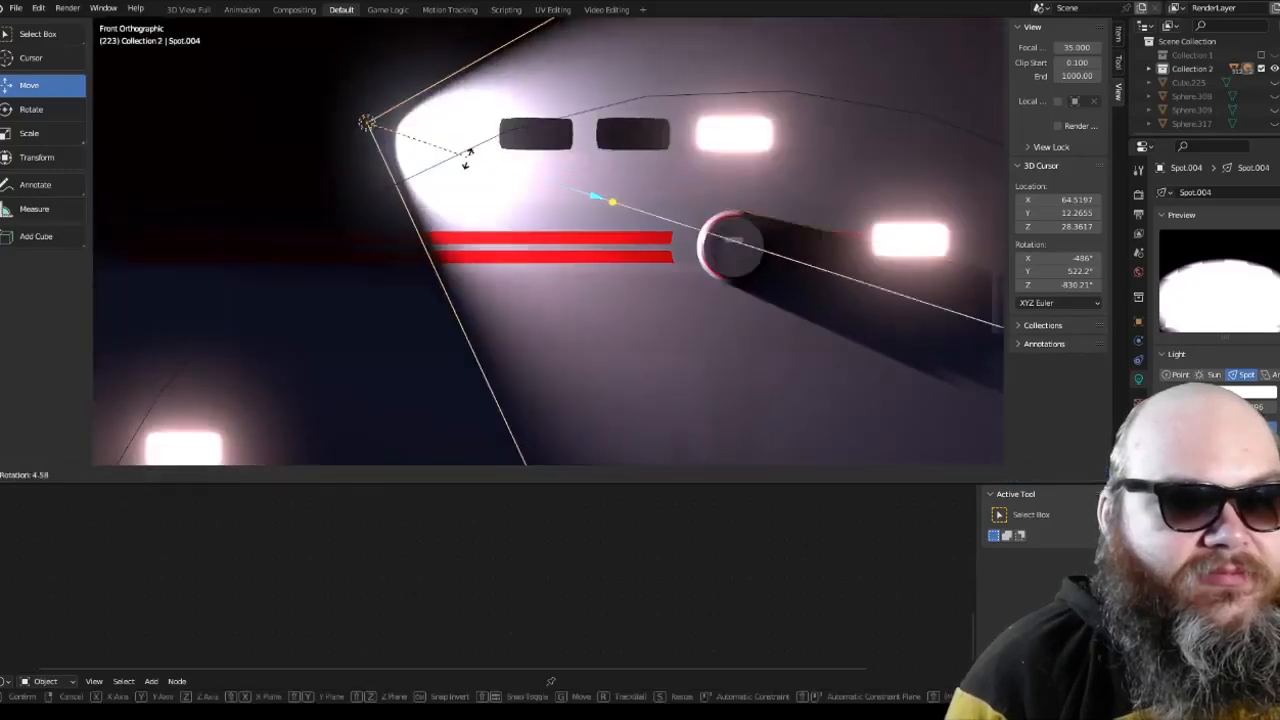
{"action": "left_click", "coordinate": [487, 184]}
{"action": "scroll", "coordinate": [488, 185], "scroll_direction": "down", "scroll_amount": 7}
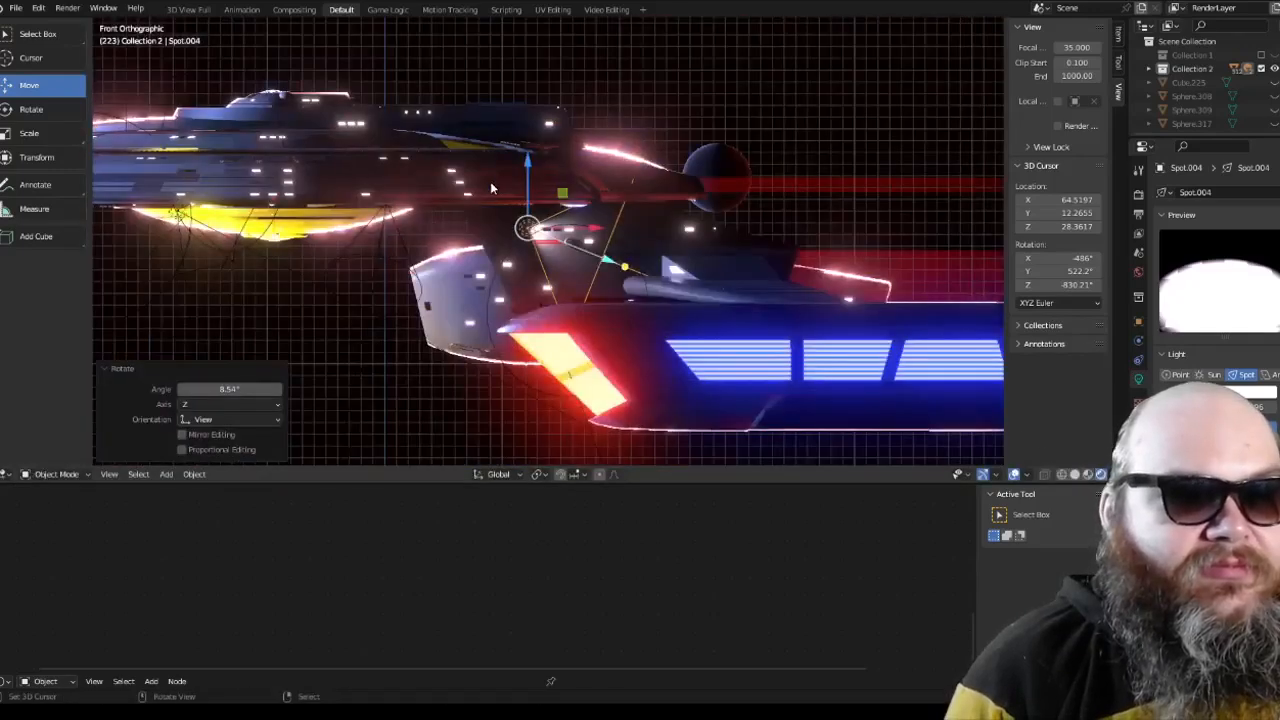
{"action": "scroll", "coordinate": [490, 186], "scroll_direction": "up", "scroll_amount": 4}
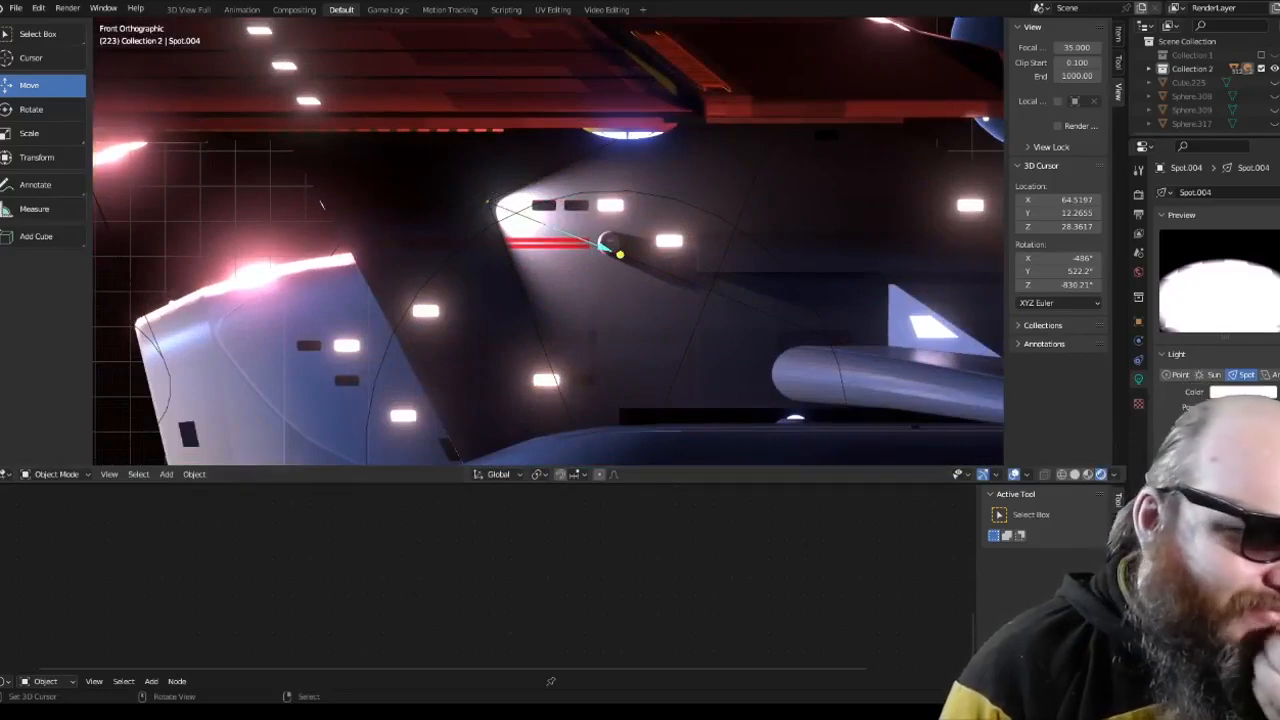
Step: Restore the spot light selection and scale the pair by 1.080 in the side view, checking the beam from the front
{"action": "key", "text": "ctrl+z"}
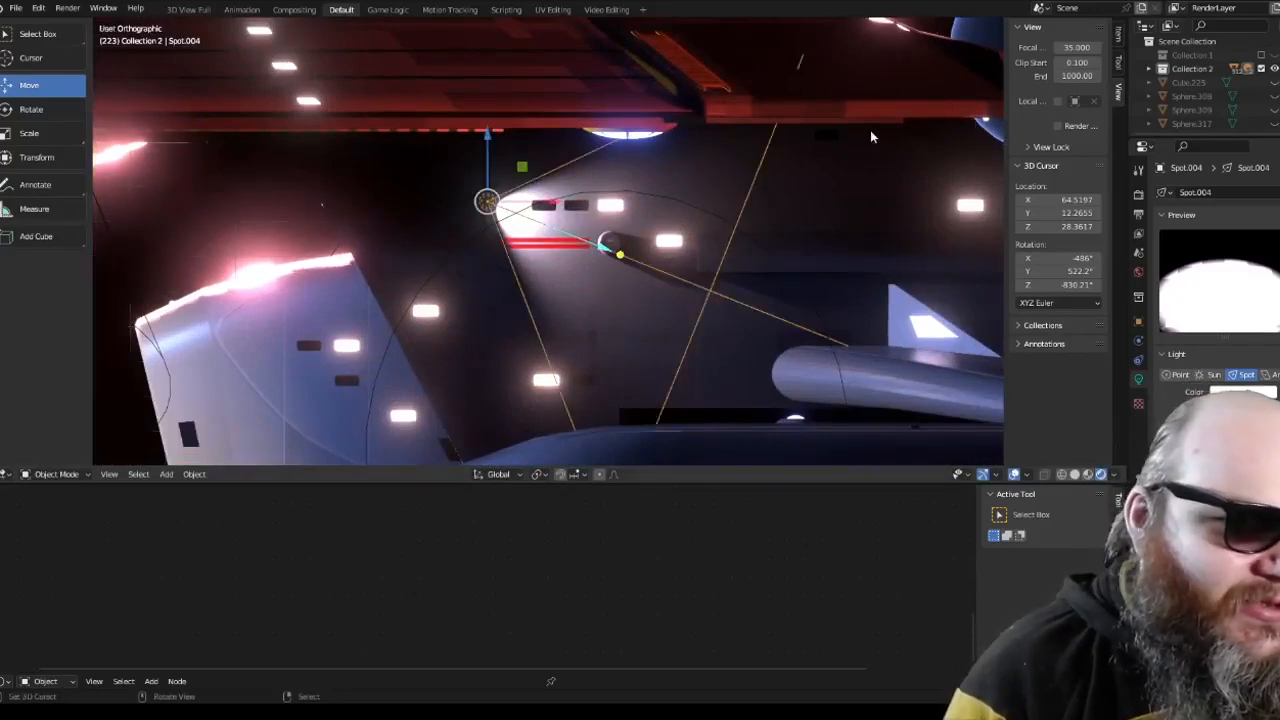
{"action": "key", "text": "KP_3"}
{"action": "scroll", "coordinate": [506, 178], "scroll_direction": "down", "scroll_amount": 5}
{"action": "middle_click_drag", "start_coordinate": [475, 180], "coordinate": [842, 167], "text": "shift"}
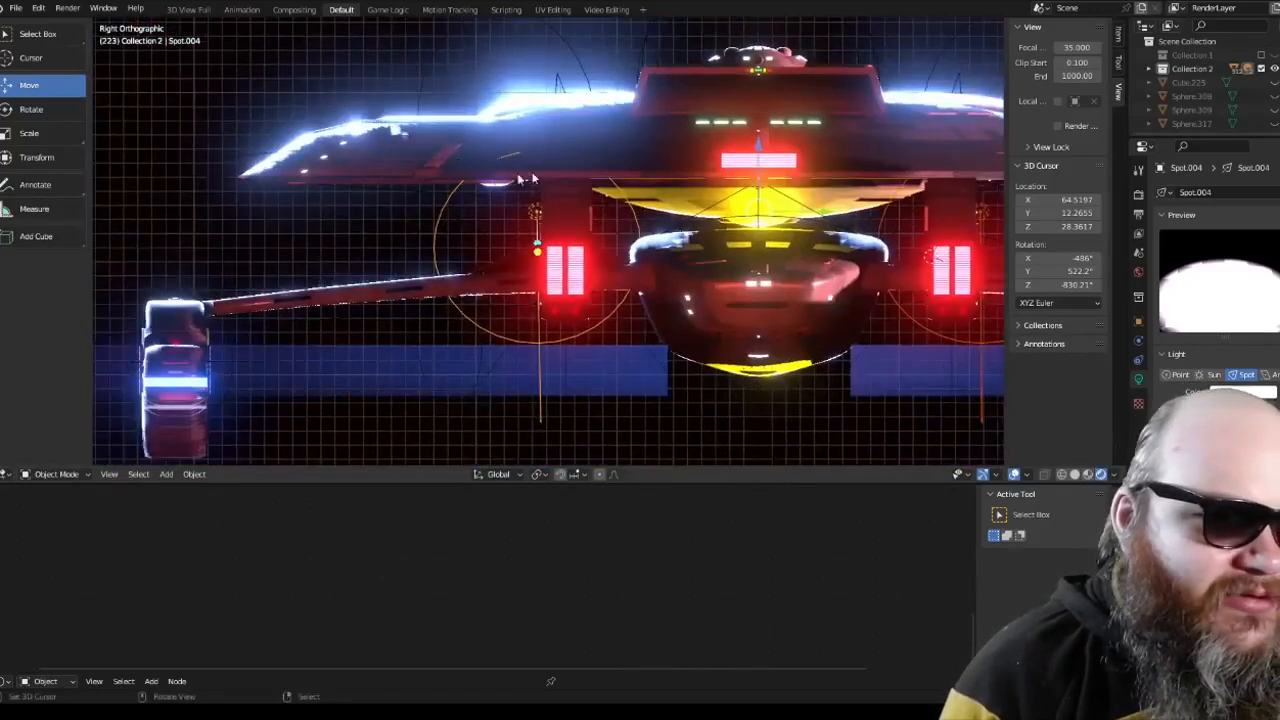
{"action": "middle_click_drag", "start_coordinate": [578, 162], "coordinate": [504, 176], "text": "shift"}
{"action": "scroll", "coordinate": [504, 176], "scroll_direction": "up", "scroll_amount": 3}
{"action": "key", "text": "s"}
{"action": "left_click", "coordinate": [346, 123]}
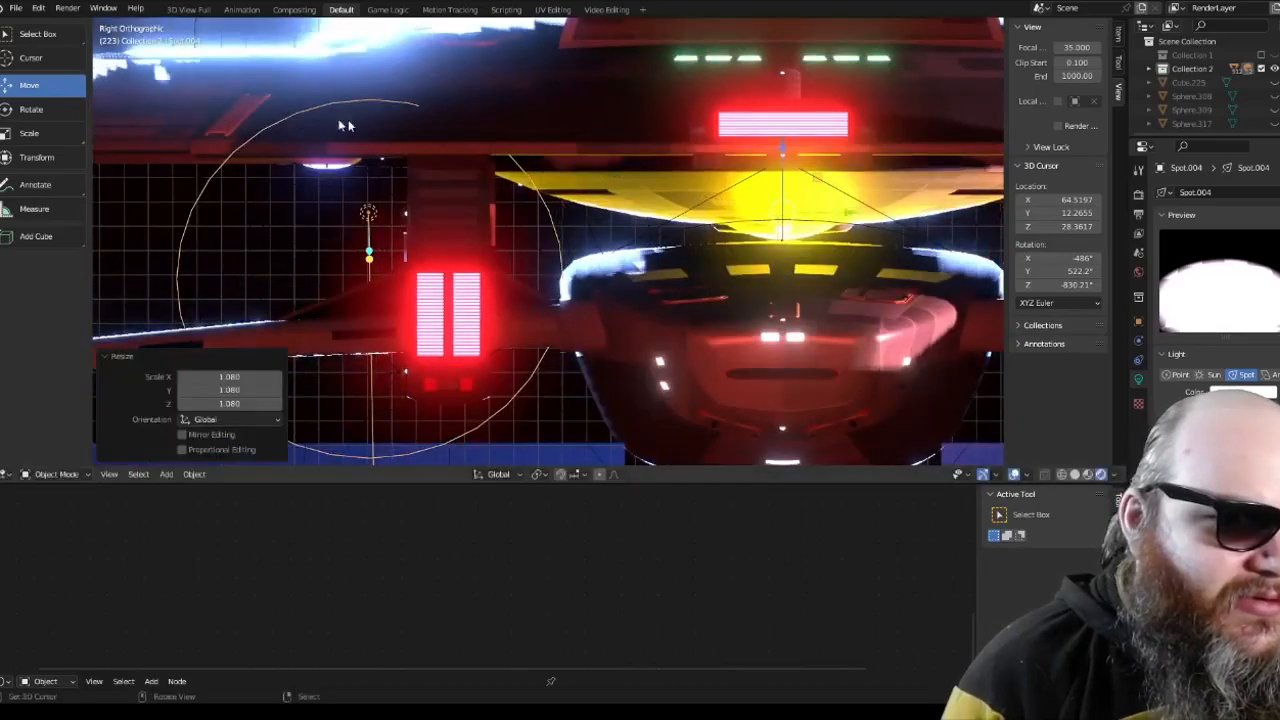
{"action": "middle_click_drag", "start_coordinate": [346, 123], "coordinate": [394, 127]}
{"action": "key", "text": "KP_5"}
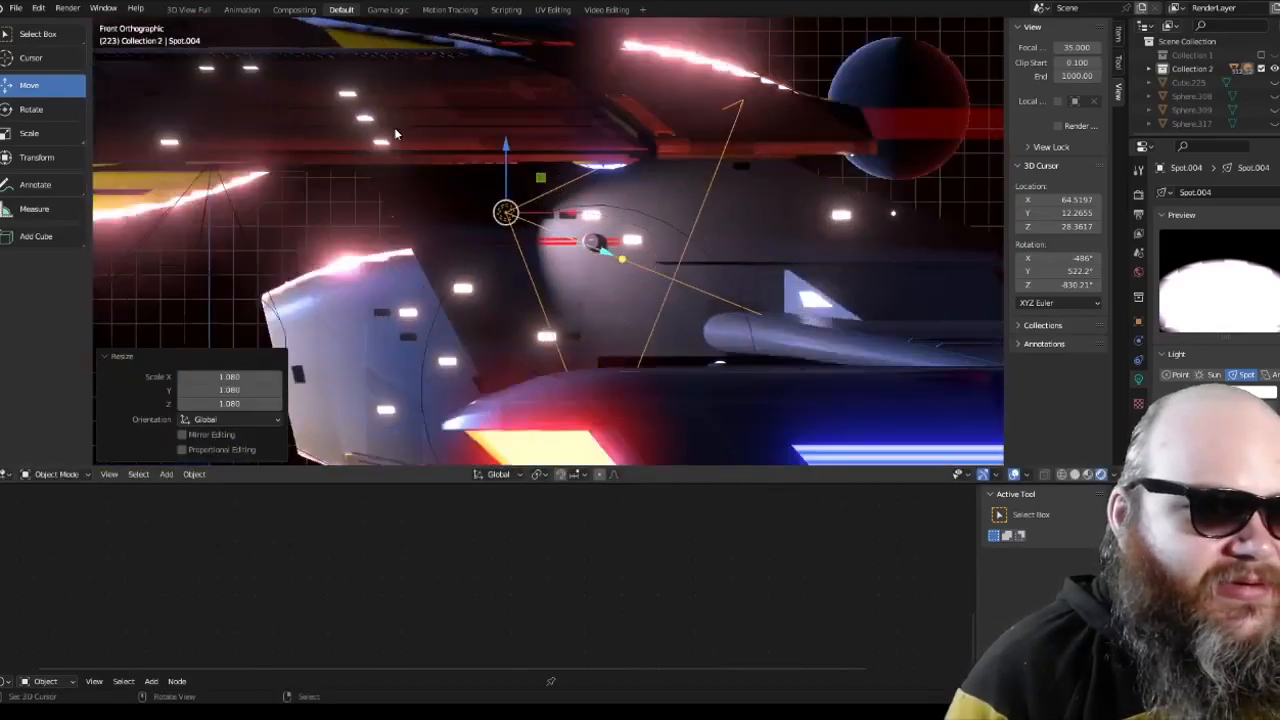
Step: Isolate the two neck spot lights in local view and rotate Spot.003 slightly inward in the top view
{"action": "key", "text": "KP_3"}
{"action": "key", "text": "KP_Divide"}
{"action": "key", "text": "KP_7"}
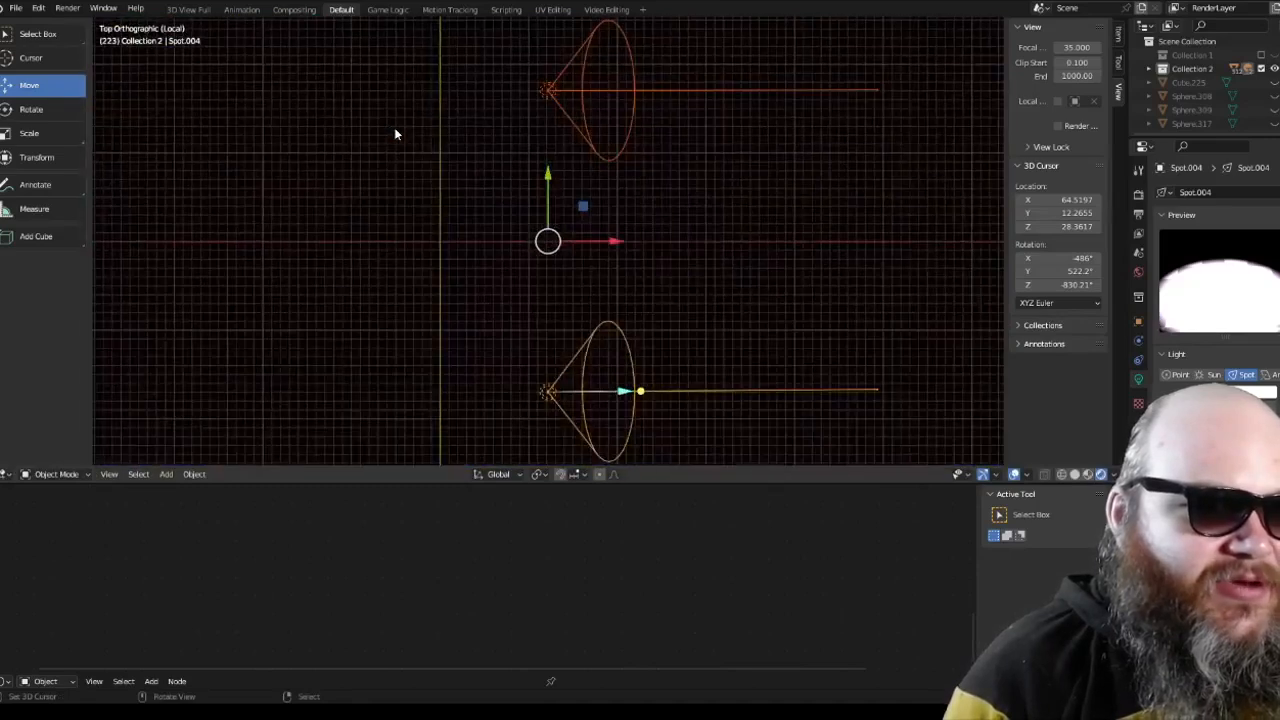
{"action": "key", "text": "a"}
{"action": "right_click", "coordinate": [666, 89]}
{"action": "key", "text": "shift+d"}
{"action": "key", "text": "r"}
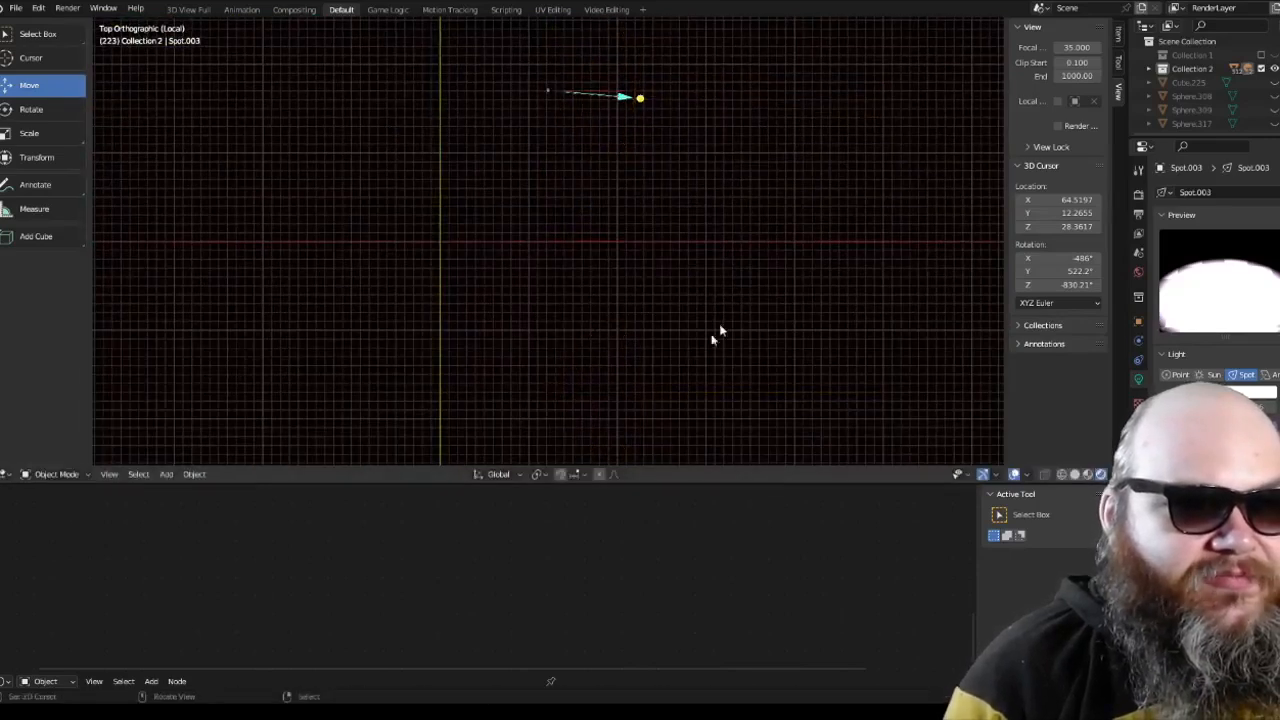
{"action": "left_click", "coordinate": [409, 294]}
{"action": "key", "text": "KP_1"}
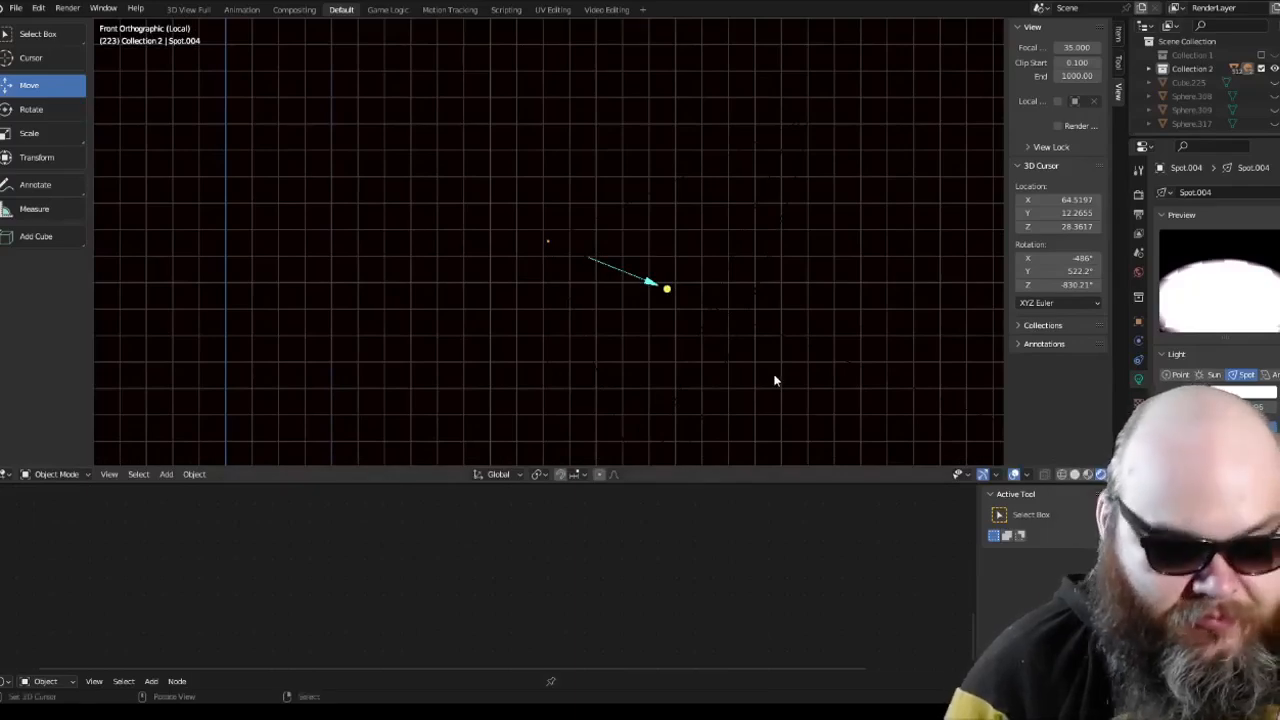
Step: Leave local view and check the hull neck's lighting from the front
{"action": "key", "text": "KP_Divide"}
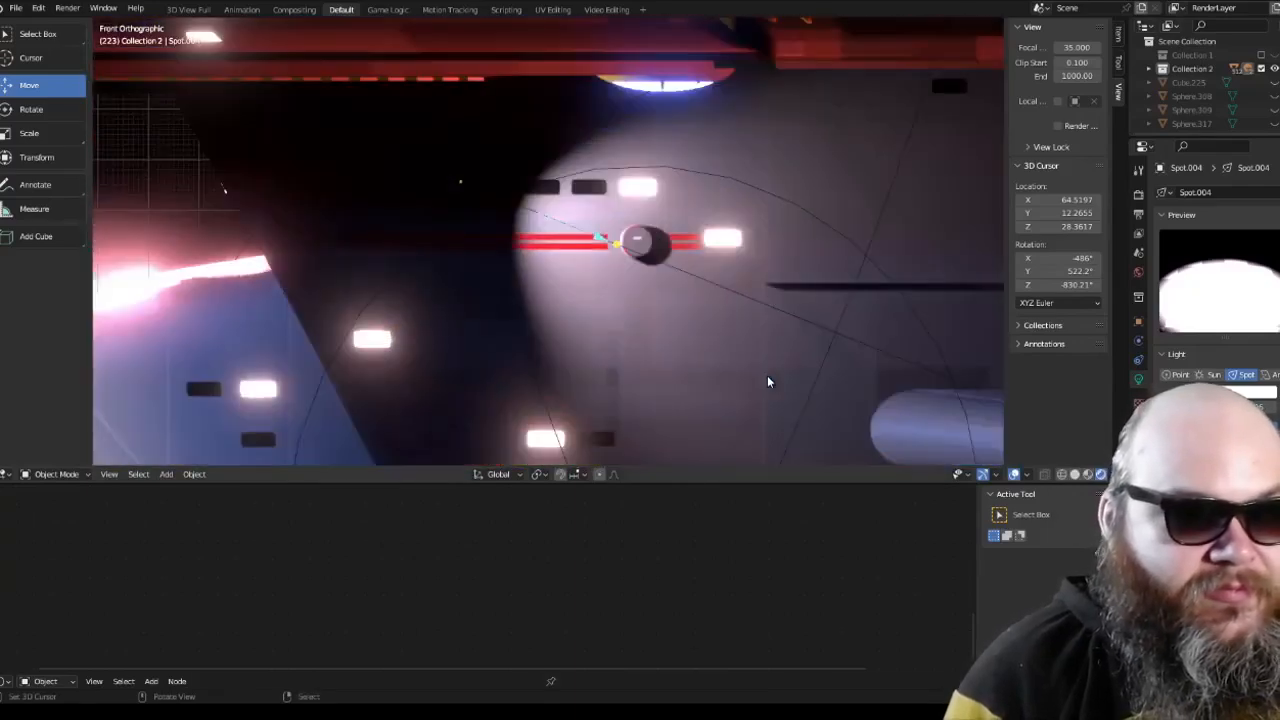
{"action": "scroll", "coordinate": [691, 249], "scroll_direction": "down", "scroll_amount": 8}
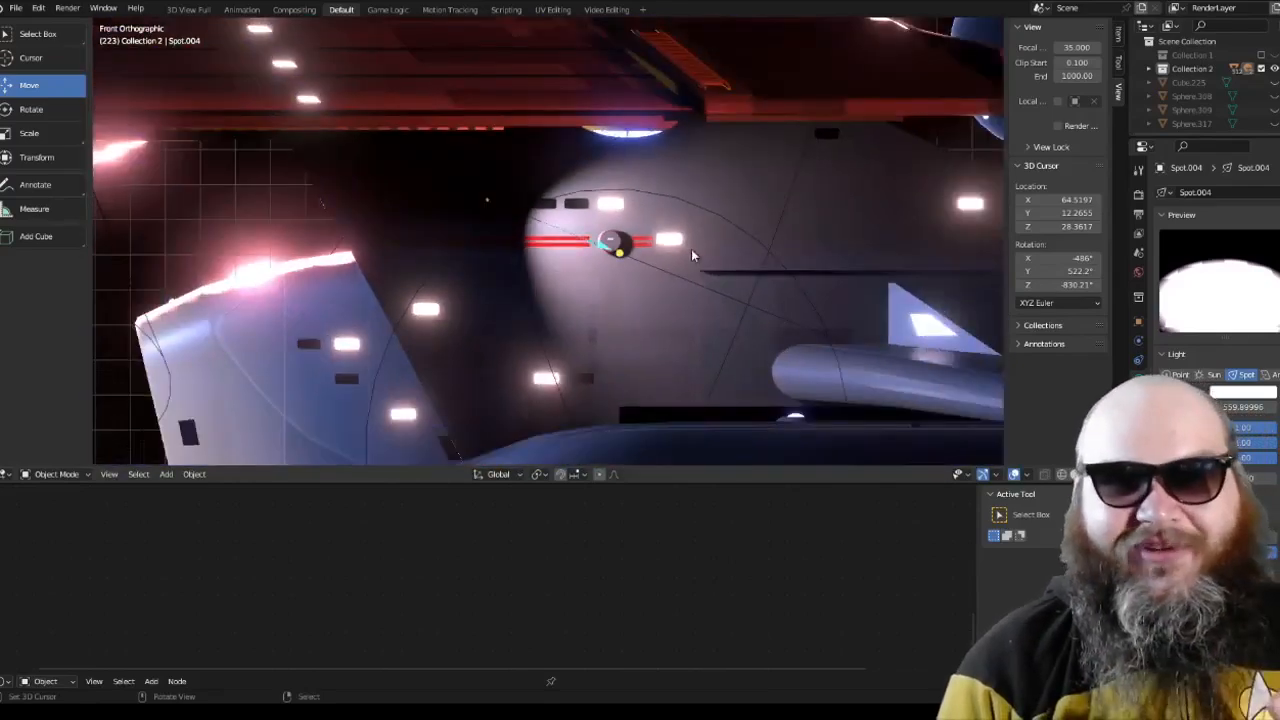
{"action": "middle_click_drag", "start_coordinate": [691, 249], "coordinate": [571, 296]}
Step: Examine the whole starship's lighting from the top, including the green and red lights behind the bridge module
{"action": "key", "text": "KP_7"}
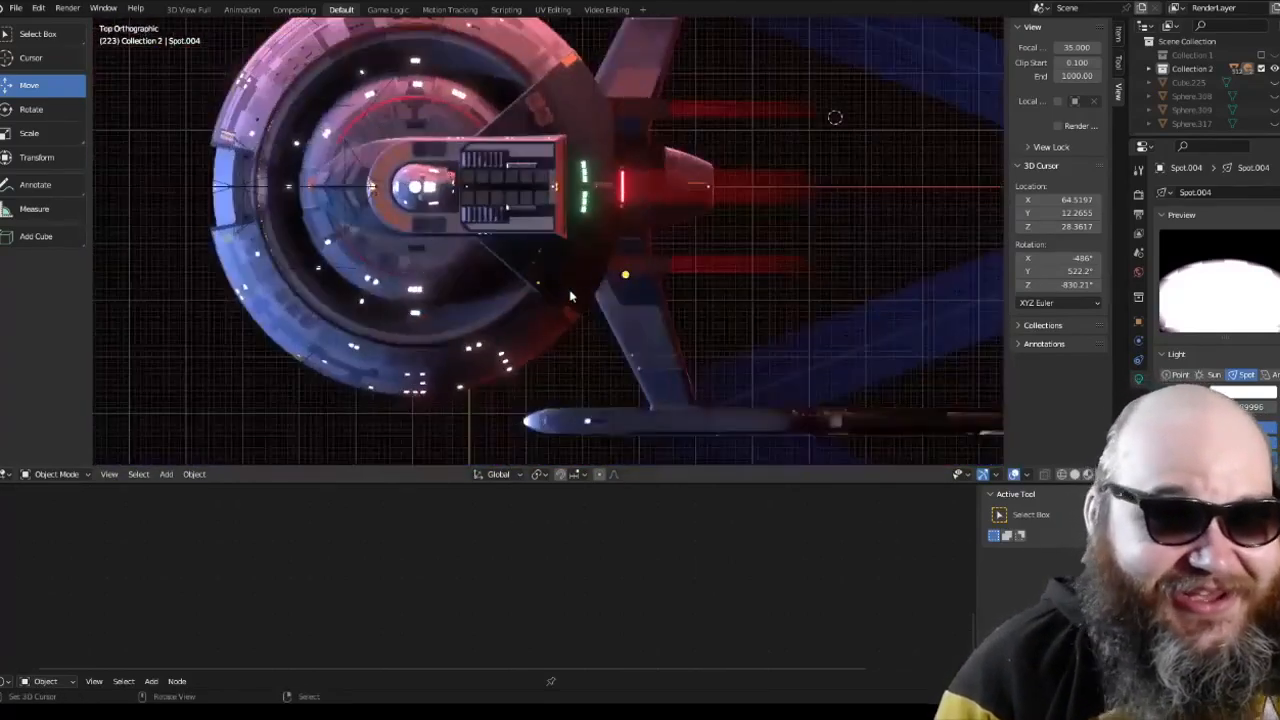
{"action": "scroll", "coordinate": [524, 276], "scroll_direction": "up", "scroll_amount": 5}
{"action": "scroll", "coordinate": [524, 271], "scroll_direction": "down", "scroll_amount": 2}
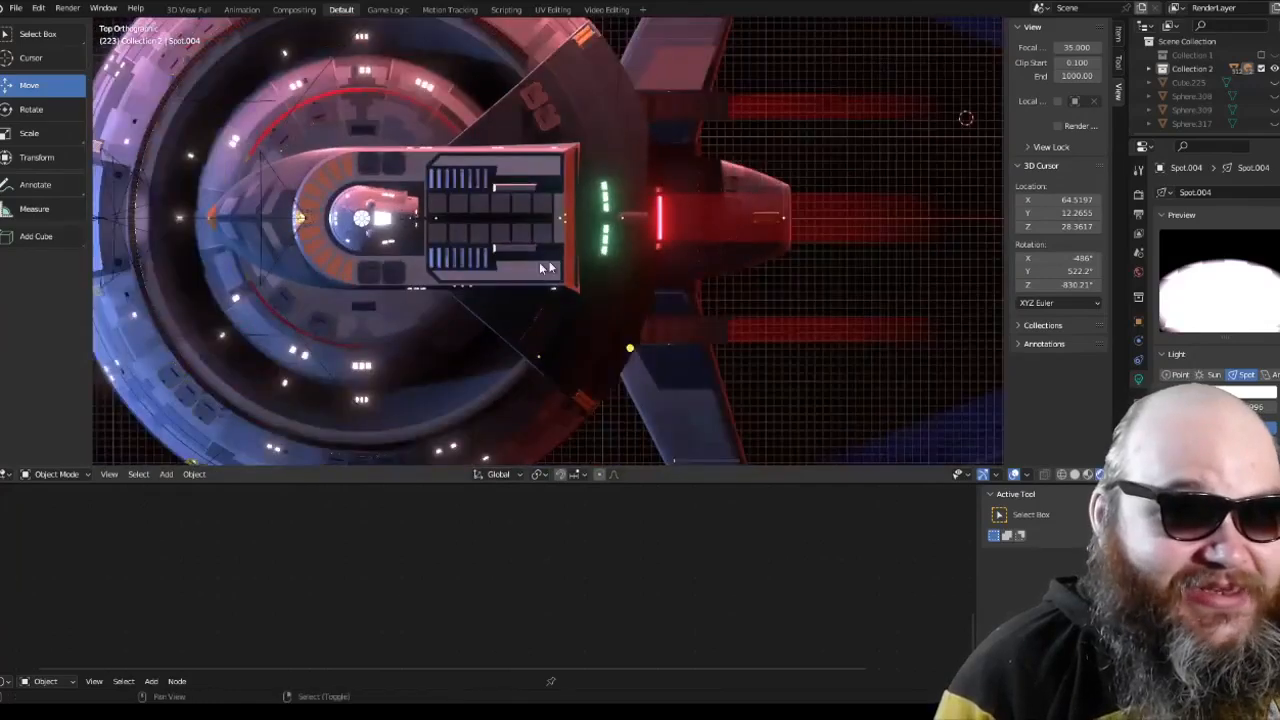
{"action": "scroll", "coordinate": [502, 218], "scroll_direction": "up", "scroll_amount": 4}
{"action": "scroll", "coordinate": [486, 218], "scroll_direction": "up", "scroll_amount": 4}
{"action": "middle_click_drag", "start_coordinate": [484, 206], "coordinate": [566, 206], "text": "shift"}
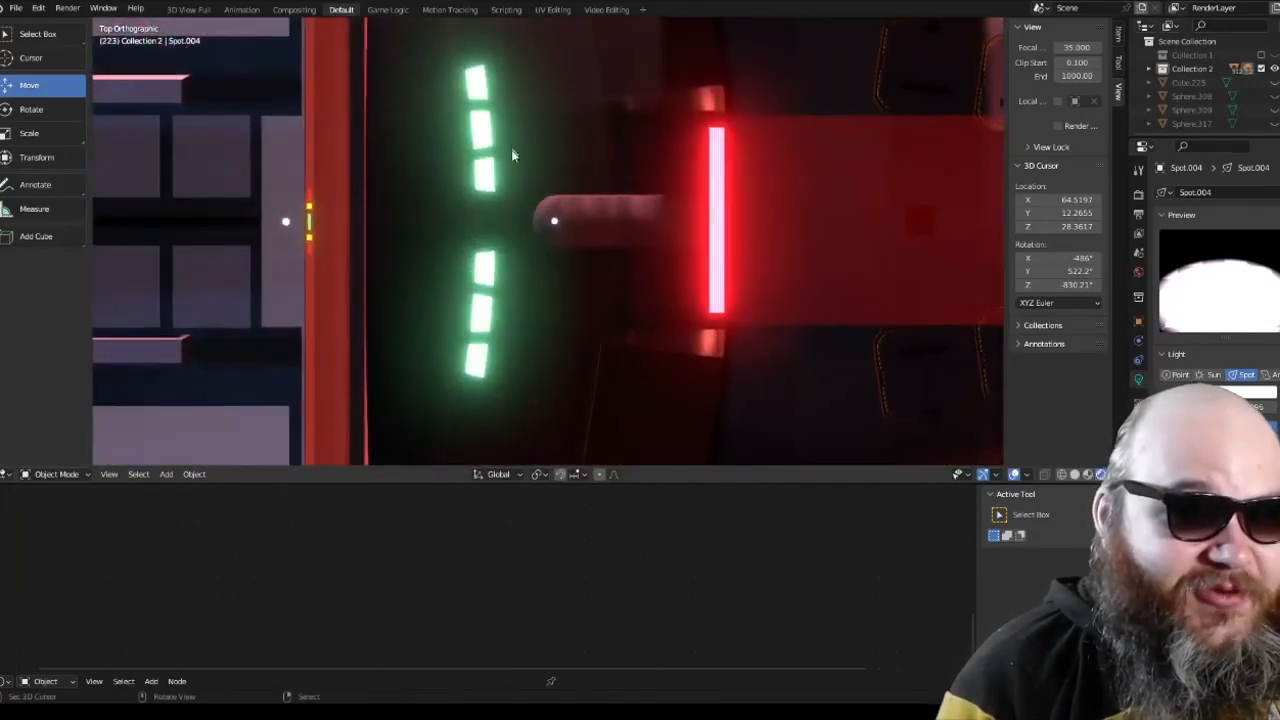
{"action": "scroll", "coordinate": [494, 170], "scroll_direction": "down", "scroll_amount": 9}
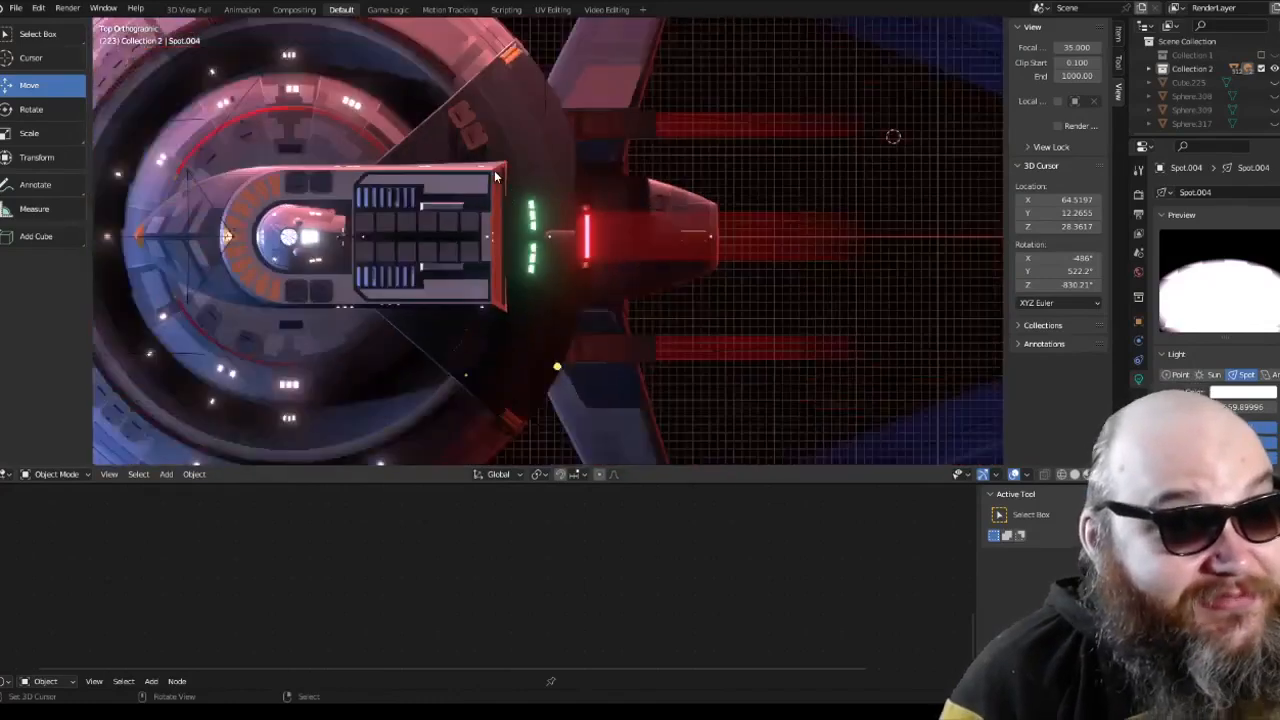
{"action": "scroll", "coordinate": [494, 170], "scroll_direction": "down", "scroll_amount": 3}
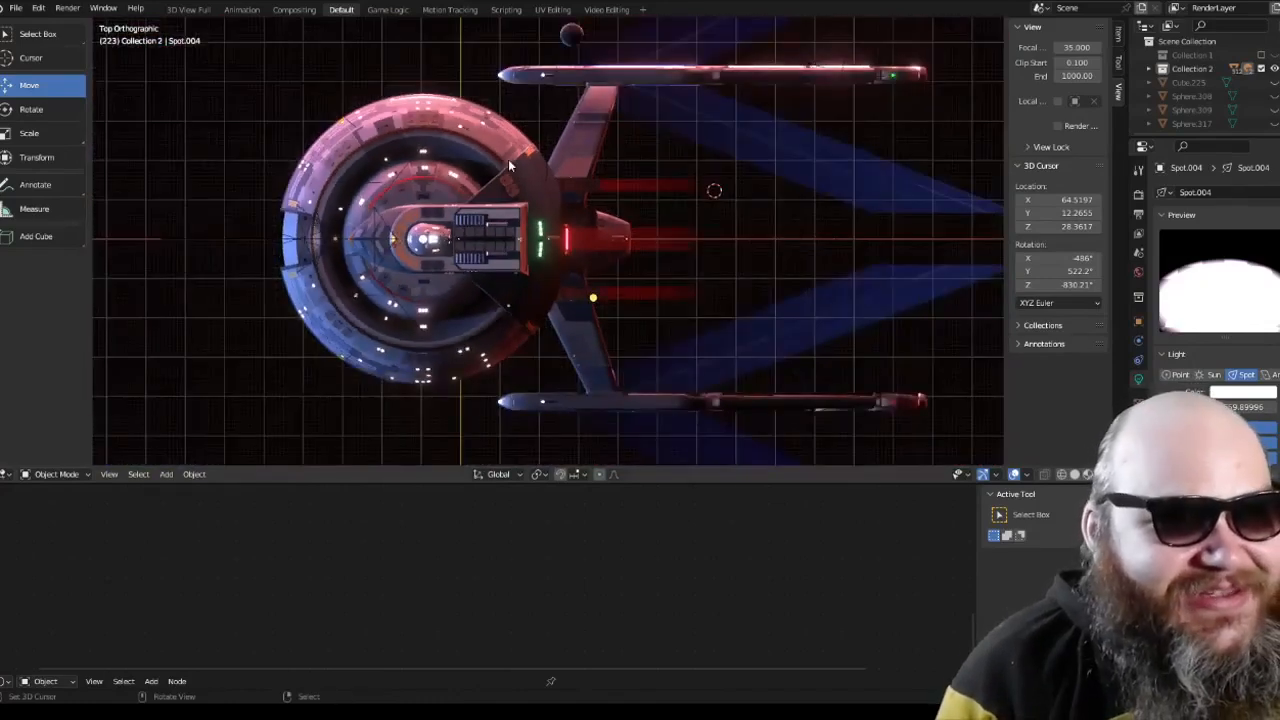
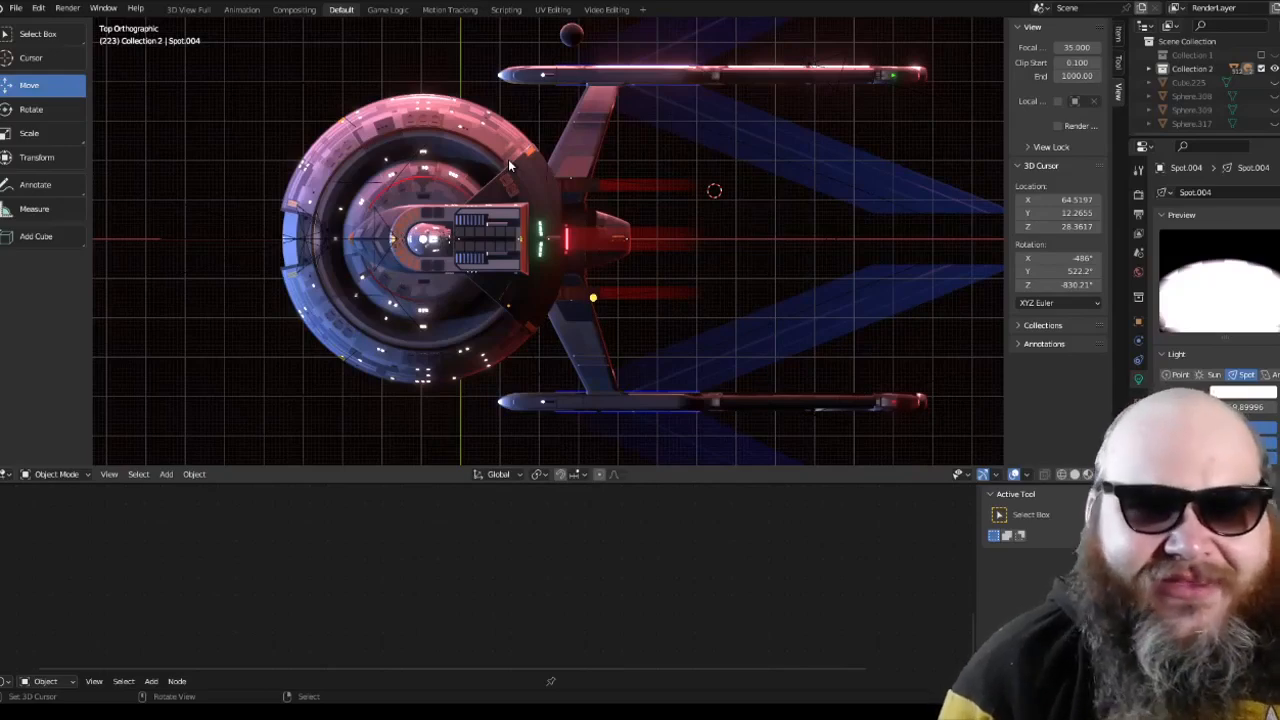
Step: Examine the starship's hull, nacelles and blue light beams from the front and the top
{"action": "middle_click_drag", "start_coordinate": [509, 165], "coordinate": [508, 159]}
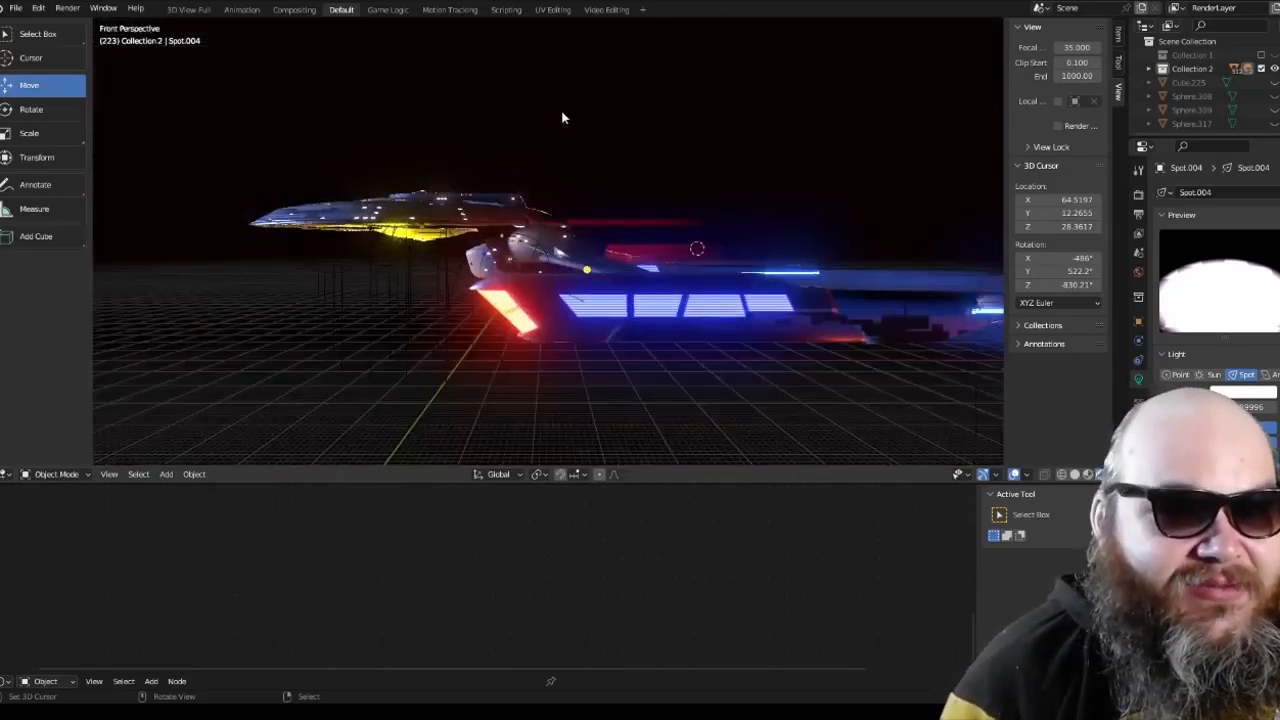
{"action": "middle_click_drag", "start_coordinate": [563, 117], "coordinate": [772, 313]}
{"action": "scroll", "coordinate": [588, 252], "scroll_direction": "up", "scroll_amount": 3}
{"action": "scroll", "coordinate": [653, 245], "scroll_direction": "up", "scroll_amount": 3}
{"action": "scroll", "coordinate": [769, 308], "scroll_direction": "down", "scroll_amount": 2}
{"action": "key", "text": "KP_7"}
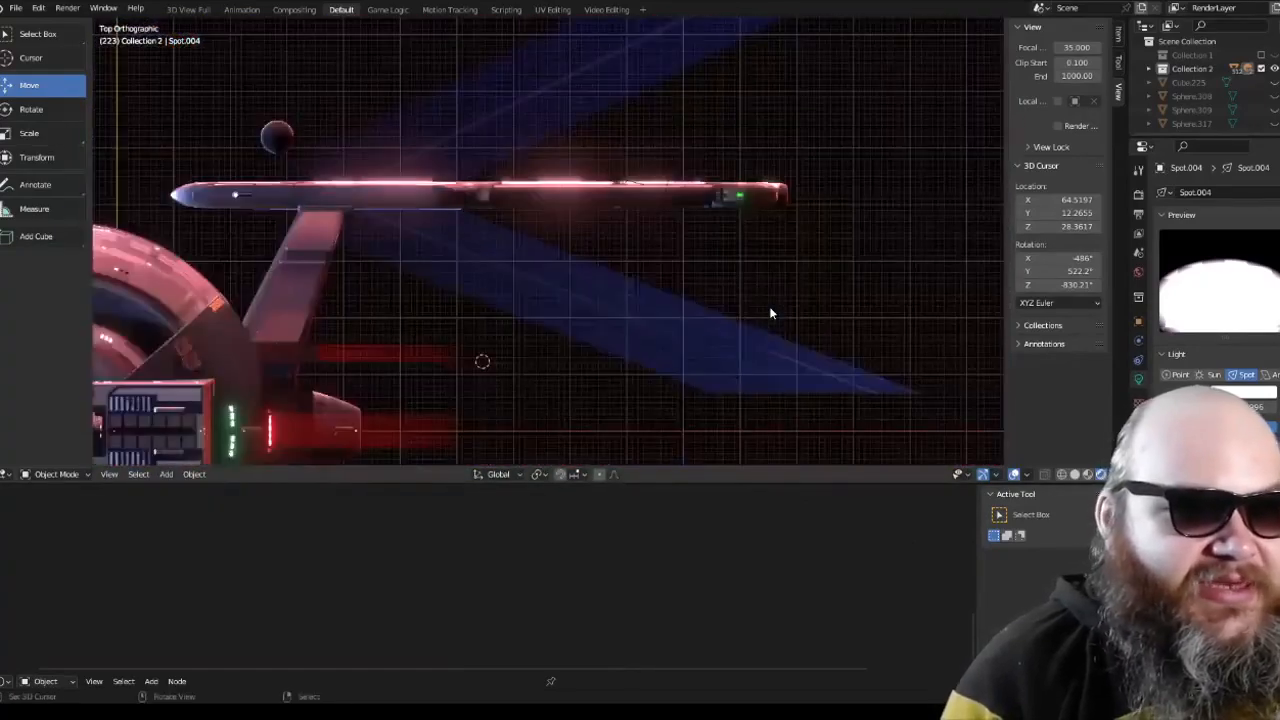
Step: Select the red light beam object behind the hull, deselect it, and examine the beams from the rear
{"action": "right_click", "coordinate": [588, 320]}
{"action": "scroll", "coordinate": [588, 320], "scroll_direction": "down", "scroll_amount": 4}
{"action": "scroll", "coordinate": [646, 250], "scroll_direction": "up", "scroll_amount": 7}
{"action": "middle_click_drag", "start_coordinate": [588, 320], "coordinate": [598, 186], "text": "shift"}
{"action": "key", "text": "alt+a"}
{"action": "scroll", "coordinate": [577, 240], "scroll_direction": "down", "scroll_amount": 3}
{"action": "right_click", "coordinate": [577, 240]}
{"action": "key", "text": "alt+a"}
{"action": "right_click", "coordinate": [601, 149]}
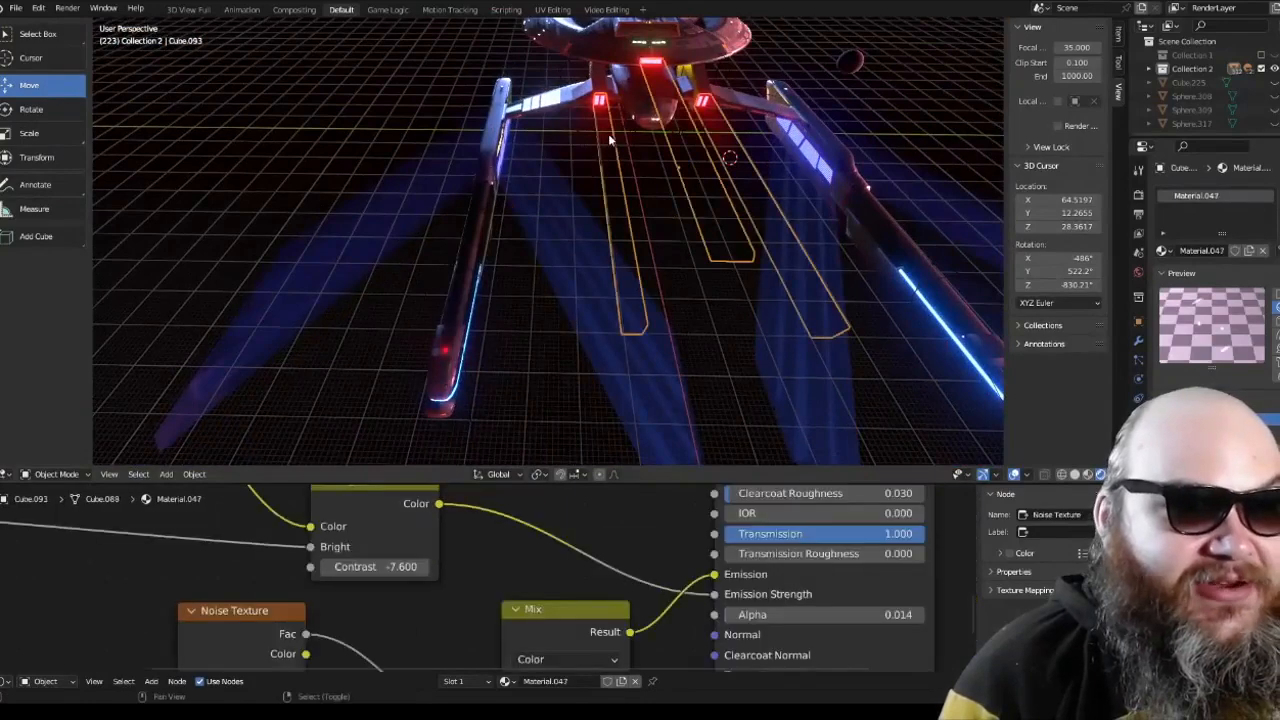
{"action": "middle_click_drag", "start_coordinate": [608, 133], "coordinate": [600, 230]}
{"action": "scroll", "coordinate": [600, 230], "scroll_direction": "up", "scroll_amount": 2}
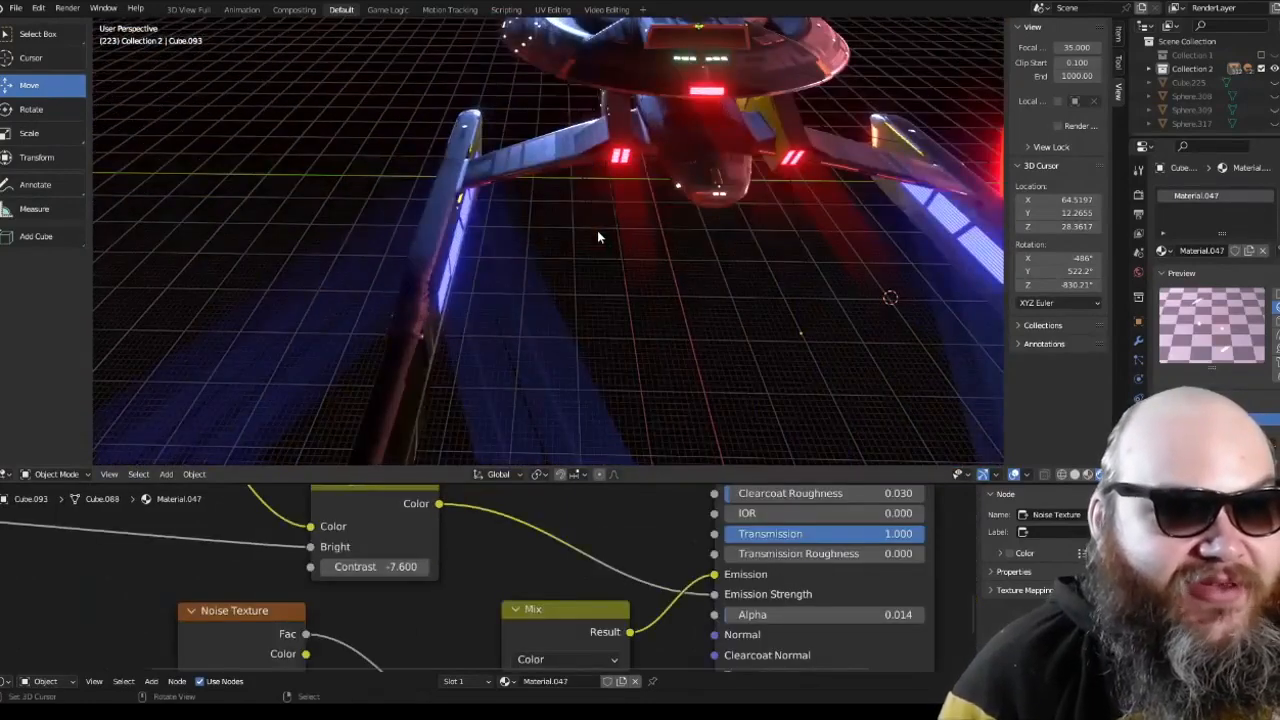
Step: Check the shot through the scene camera, briefly selecting all objects to reveal the beam outlines
{"action": "key", "text": "KP_0"}
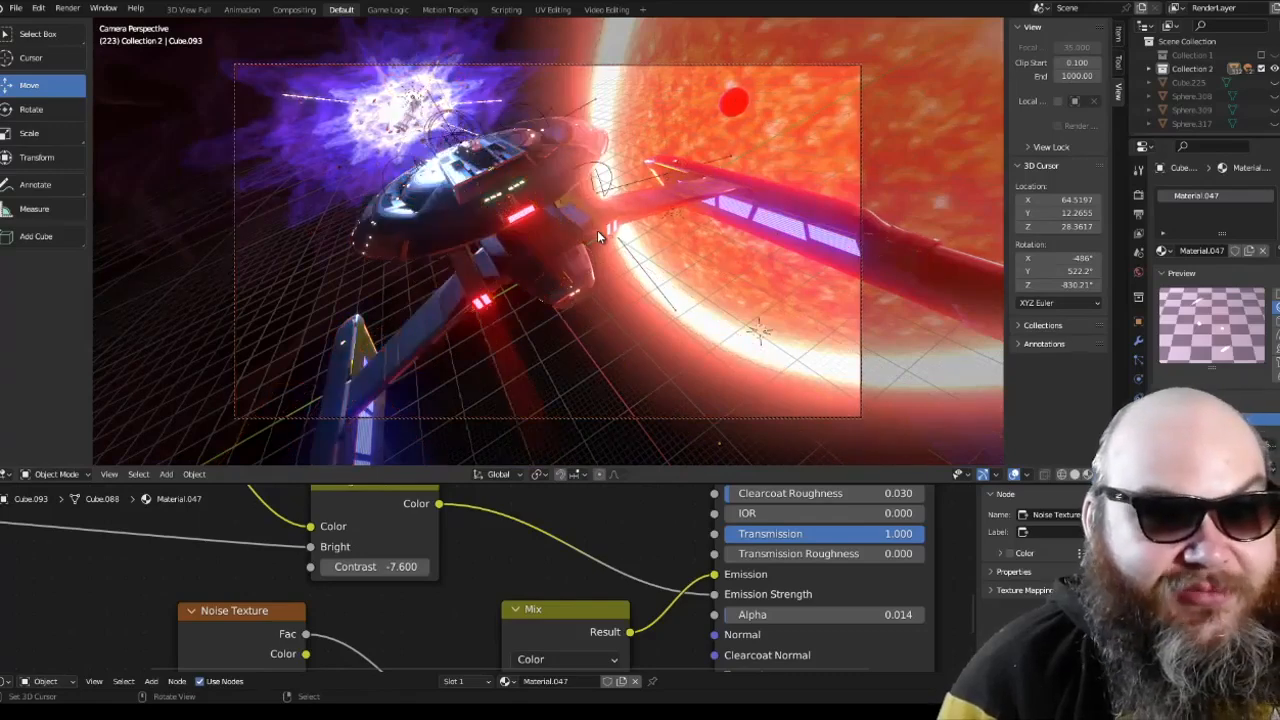
{"action": "key", "text": "a"}
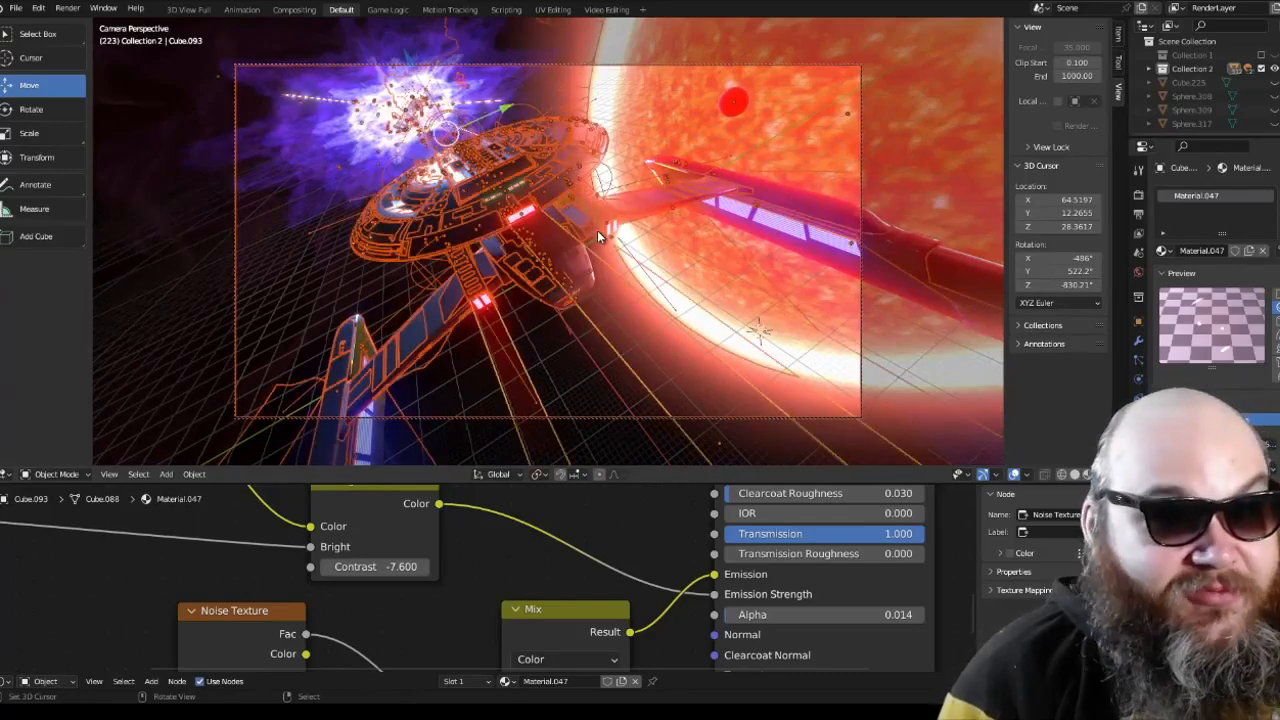
{"action": "key", "text": "alt+a"}
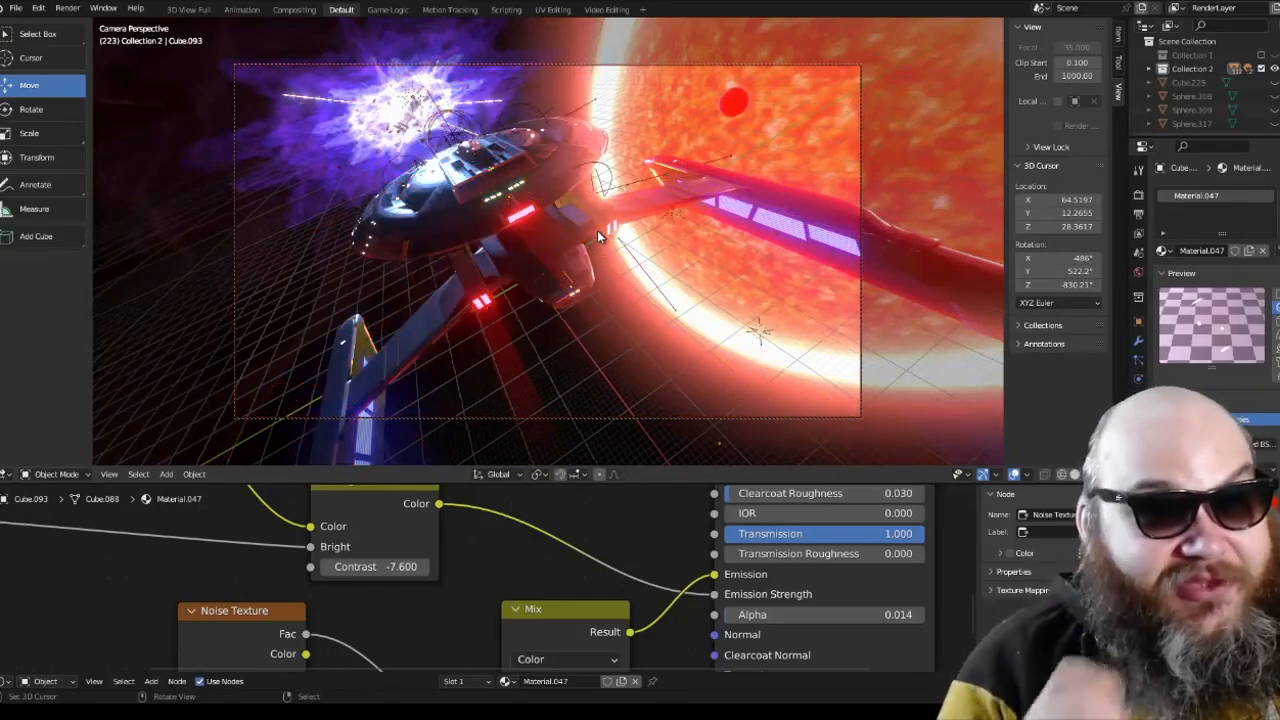
Step: Select the blue light beam planes in the top view and enlarge the node editor to show Material.048
{"action": "key", "text": "KP_7"}
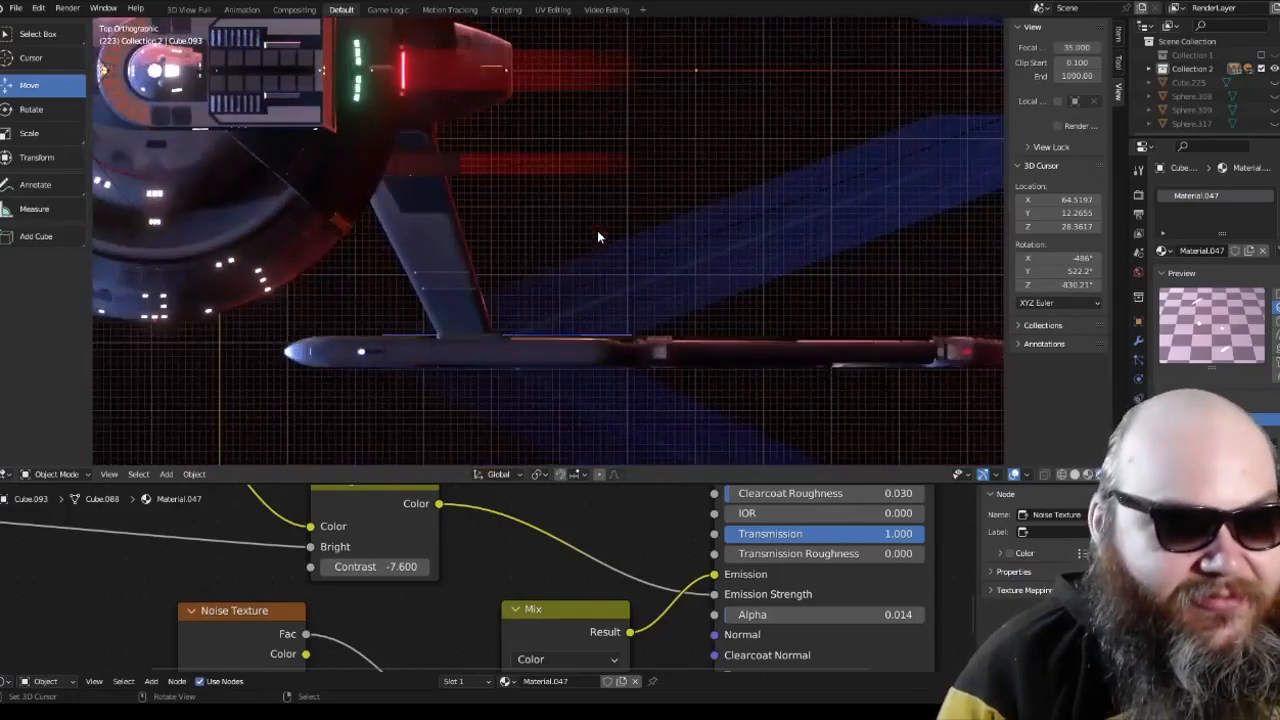
{"action": "left_click", "coordinate": [725, 242]}
{"action": "scroll", "coordinate": [724, 238], "scroll_direction": "down", "scroll_amount": 4}
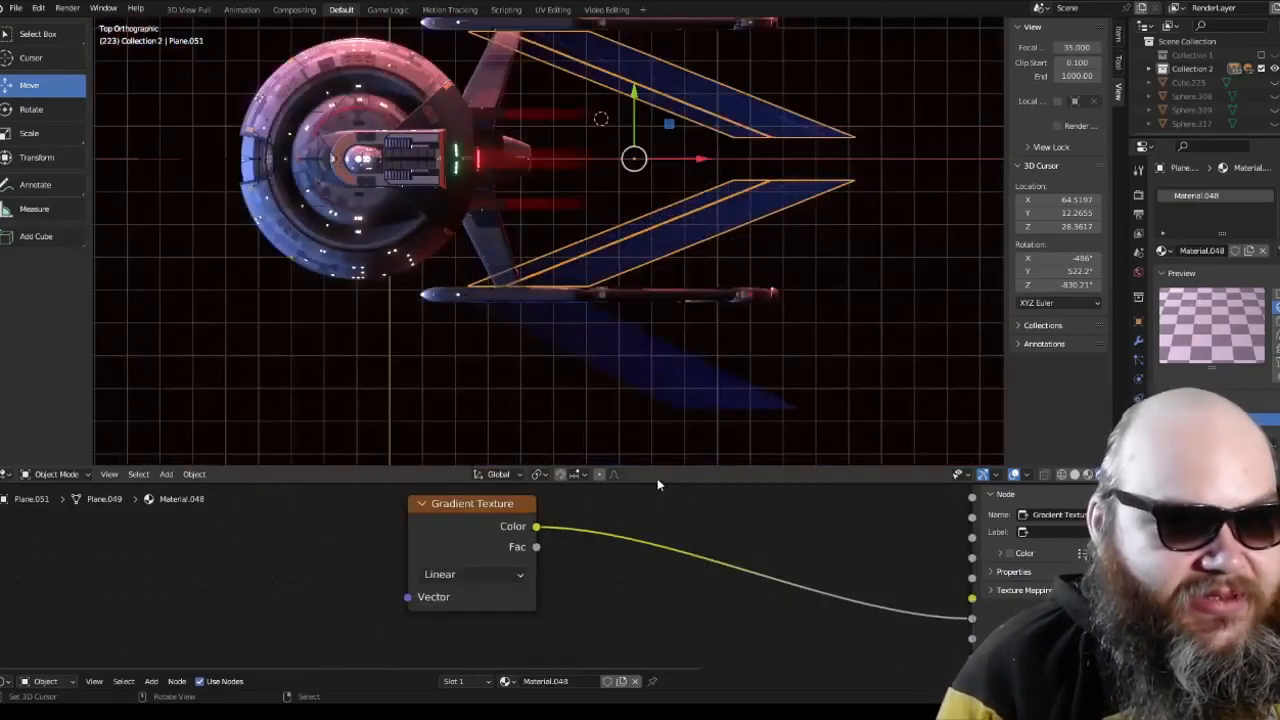
{"action": "left_click_drag", "start_coordinate": [657, 481], "coordinate": [660, 356]}
{"action": "scroll", "coordinate": [574, 451], "scroll_direction": "down", "scroll_amount": 5}
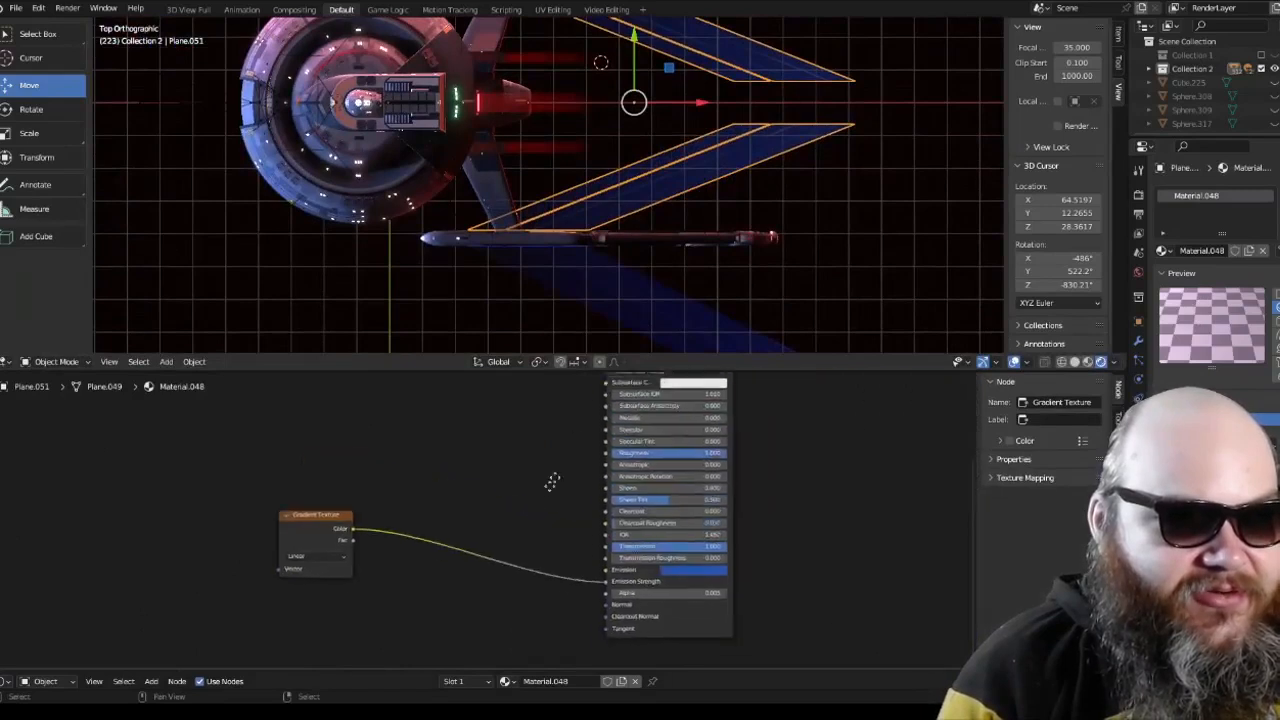
{"action": "scroll", "coordinate": [546, 479], "scroll_direction": "down", "scroll_amount": 2}
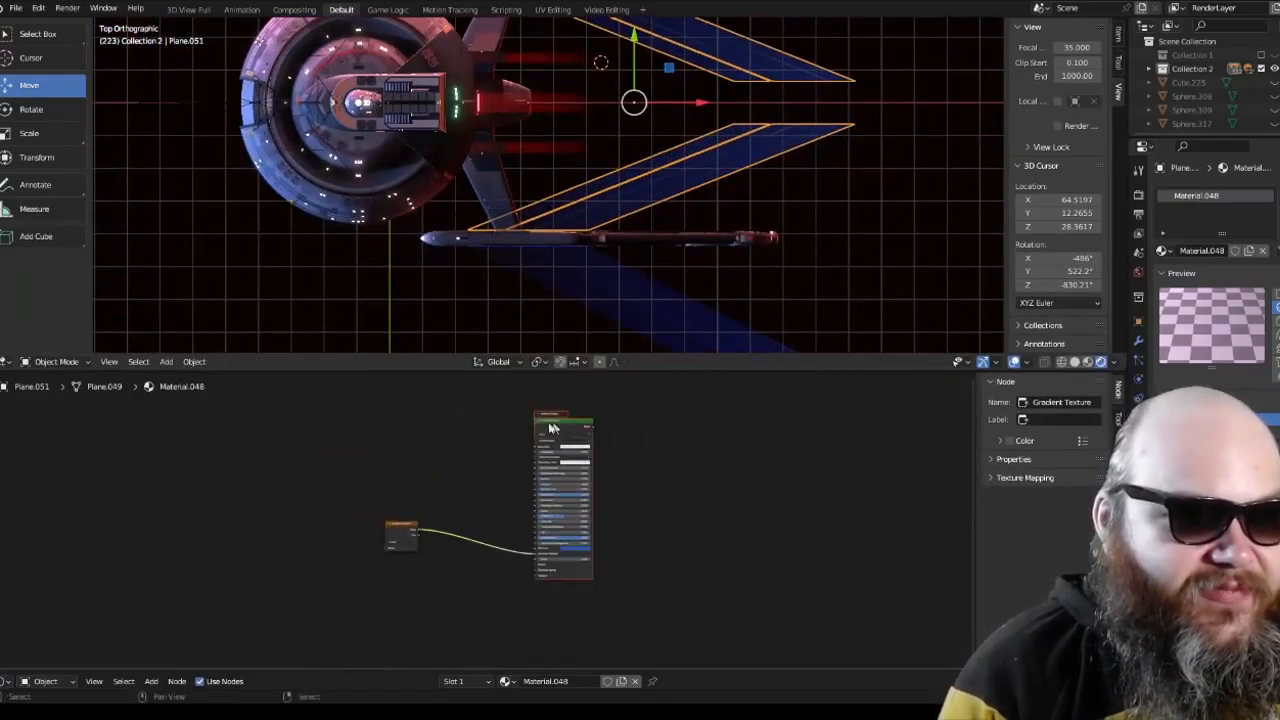
Step: Move Material.048's Principled BSDF node closer to the Gradient Texture and examine its emission and alpha settings
{"action": "left_click_drag", "start_coordinate": [562, 430], "coordinate": [457, 430]}
{"action": "scroll", "coordinate": [420, 420], "scroll_direction": "up", "scroll_amount": 3}
{"action": "middle_click_drag", "start_coordinate": [389, 409], "coordinate": [604, 456]}
{"action": "scroll", "coordinate": [357, 541], "scroll_direction": "down", "scroll_amount": 3}
{"action": "middle_click_drag", "start_coordinate": [405, 572], "coordinate": [418, 490]}
{"action": "scroll", "coordinate": [516, 466], "scroll_direction": "up", "scroll_amount": 5}
{"action": "scroll", "coordinate": [560, 440], "scroll_direction": "down", "scroll_amount": 4}
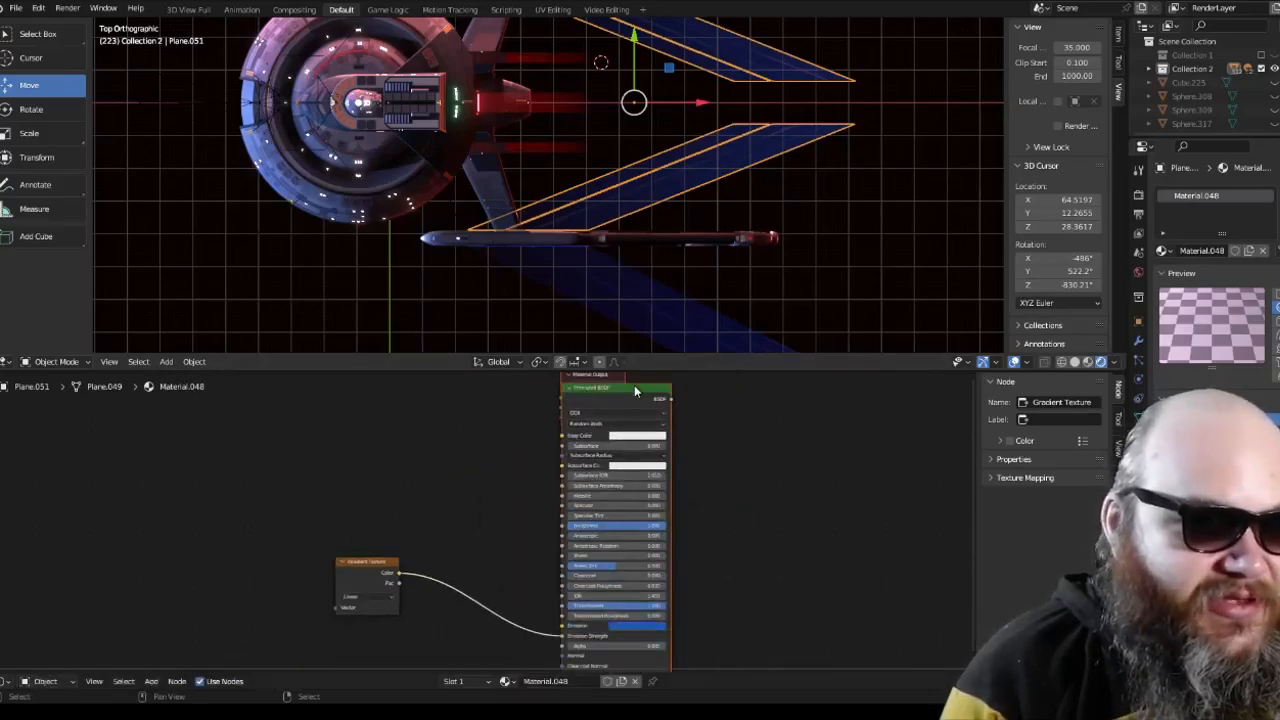
{"action": "left_click_drag", "start_coordinate": [634, 387], "coordinate": [529, 387]}
{"action": "scroll", "coordinate": [398, 520], "scroll_direction": "up", "scroll_amount": 4}
{"action": "middle_click_drag", "start_coordinate": [398, 526], "coordinate": [297, 405]}
{"action": "scroll", "coordinate": [354, 440], "scroll_direction": "up", "scroll_amount": 4}
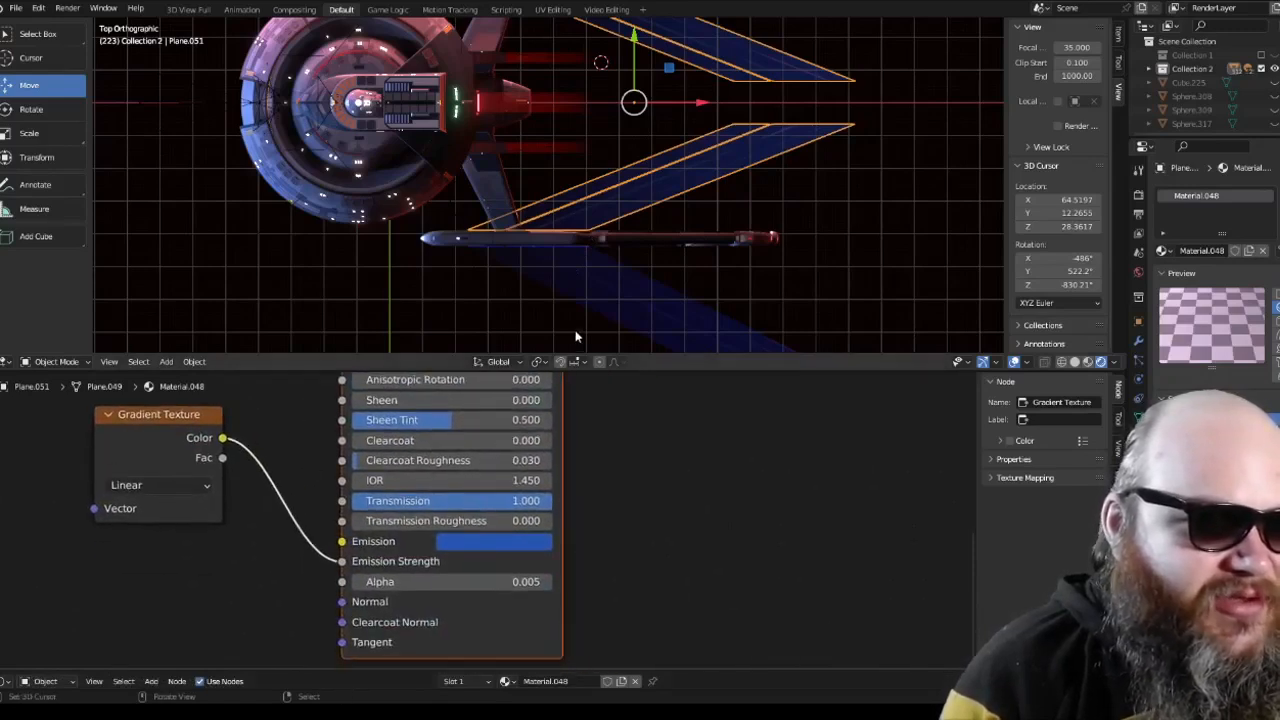
Step: Select the red light beams instead and enlarge the node editor to show Material.047's node tree
{"action": "key", "text": "alt+a"}
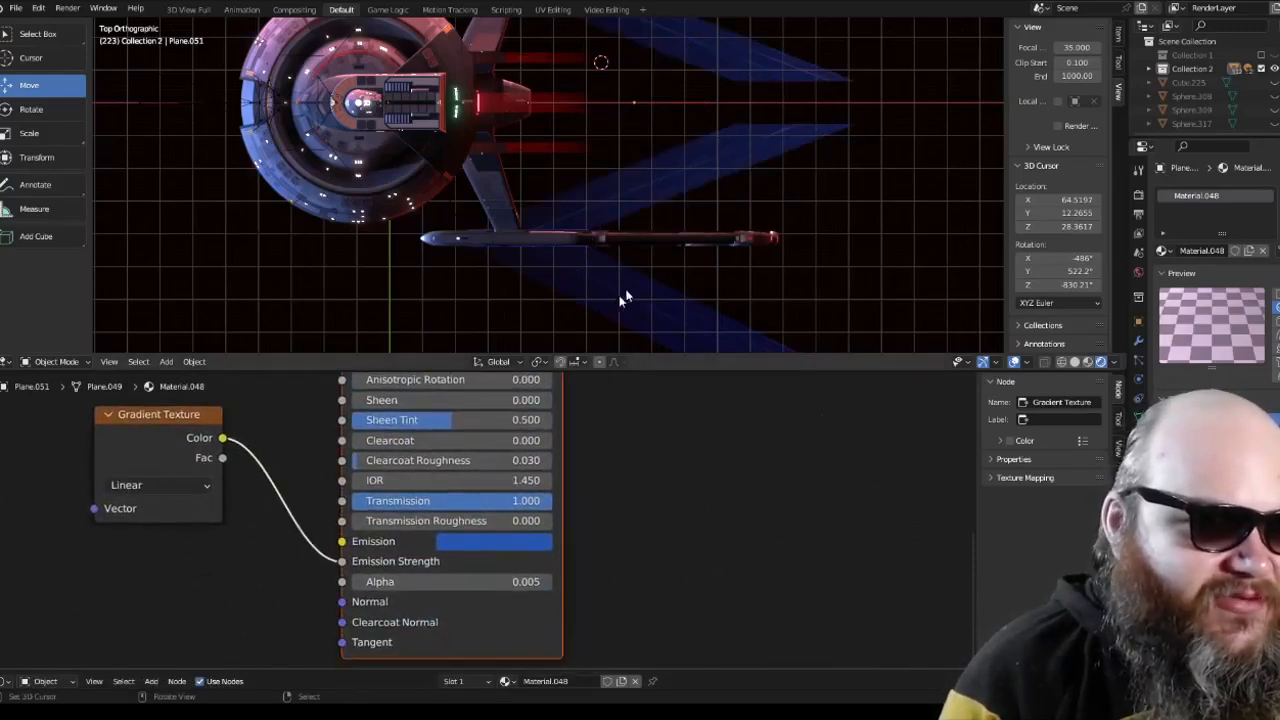
{"action": "scroll", "coordinate": [622, 297], "scroll_direction": "down", "scroll_amount": 3}
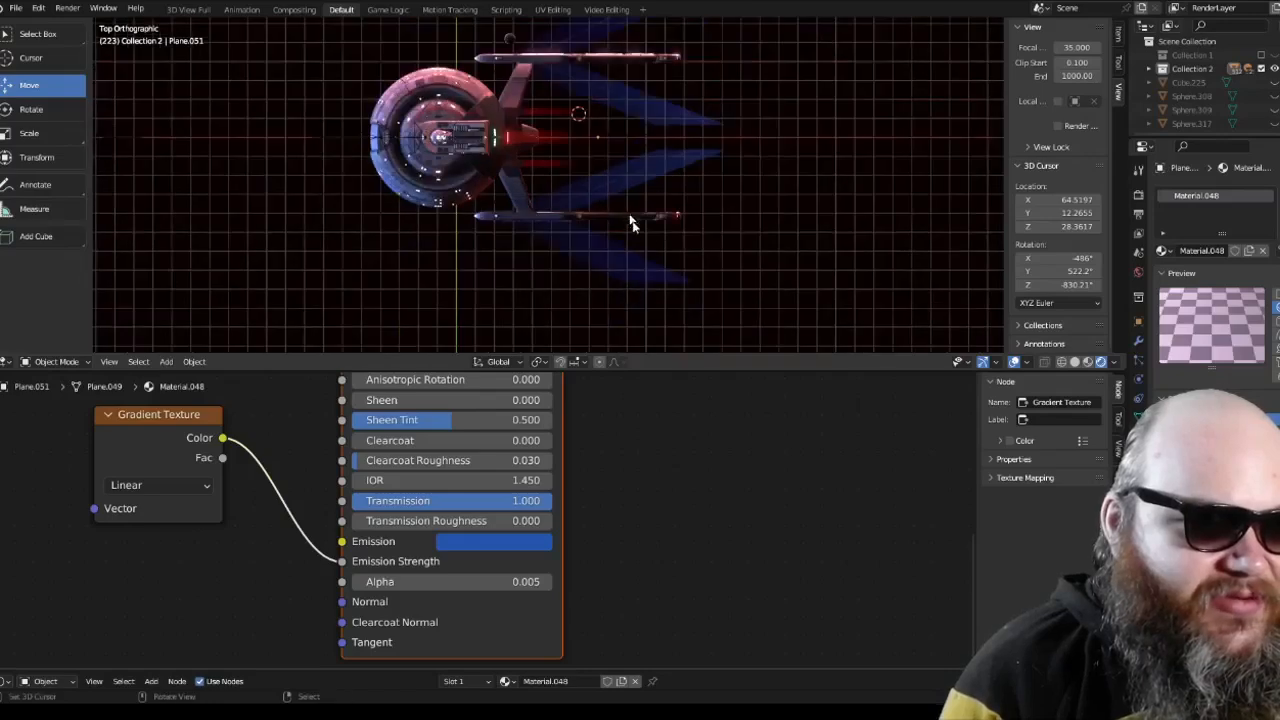
{"action": "scroll", "coordinate": [600, 175], "scroll_direction": "up", "scroll_amount": 4}
{"action": "left_click", "coordinate": [558, 138]}
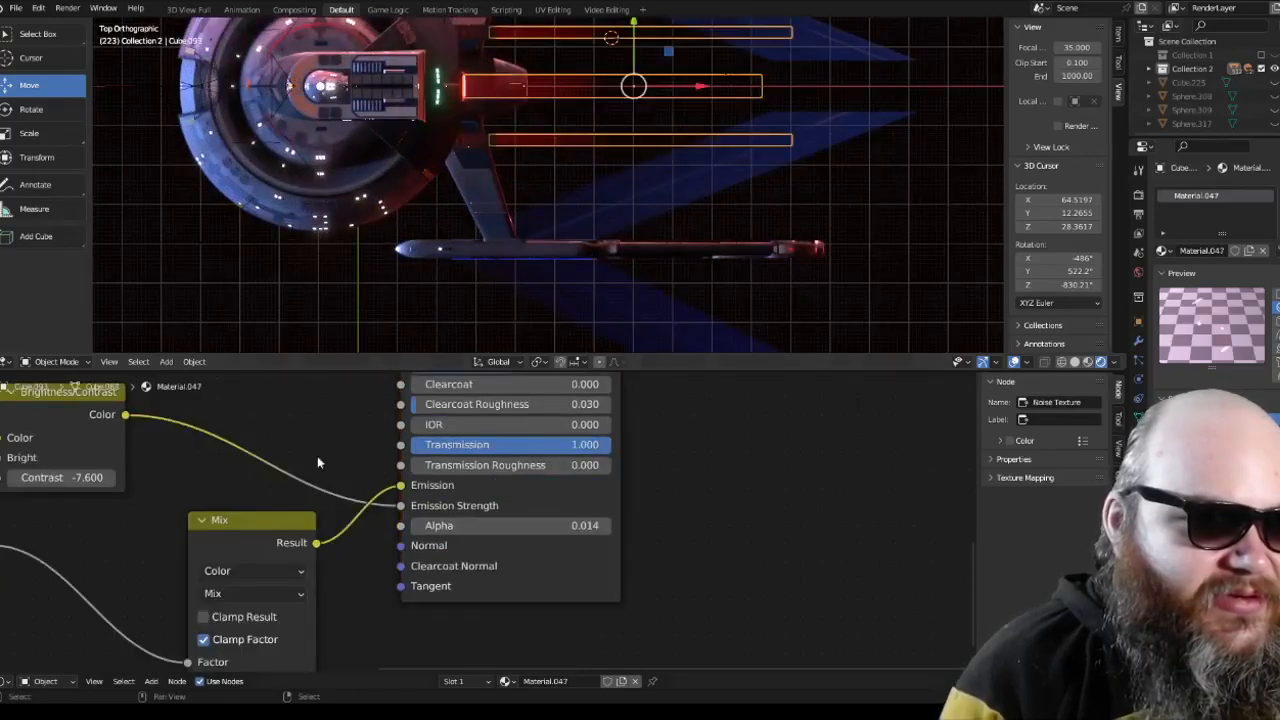
{"action": "scroll", "coordinate": [317, 456], "scroll_direction": "down", "scroll_amount": 4}
{"action": "middle_click_drag", "start_coordinate": [318, 448], "coordinate": [387, 472]}
{"action": "scroll", "coordinate": [456, 474], "scroll_direction": "down", "scroll_amount": 2}
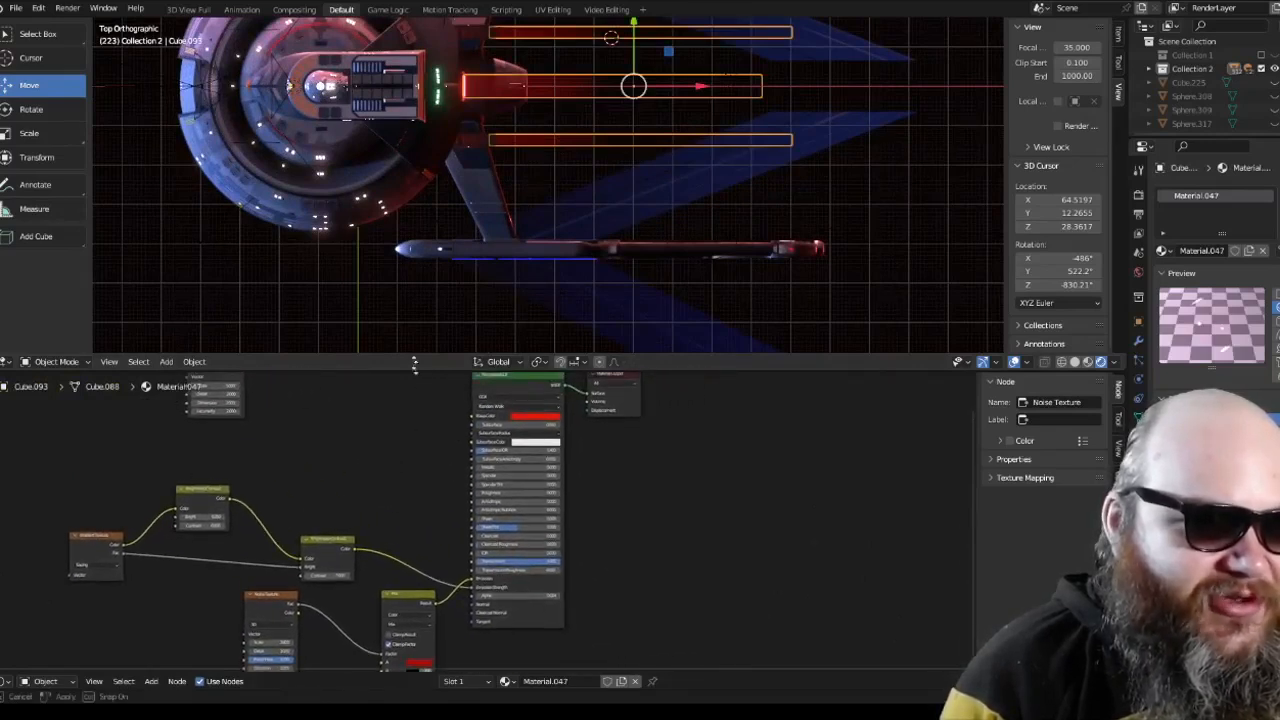
{"action": "left_click_drag", "start_coordinate": [414, 365], "coordinate": [410, 302]}
{"action": "middle_click_drag", "start_coordinate": [400, 409], "coordinate": [394, 425]}
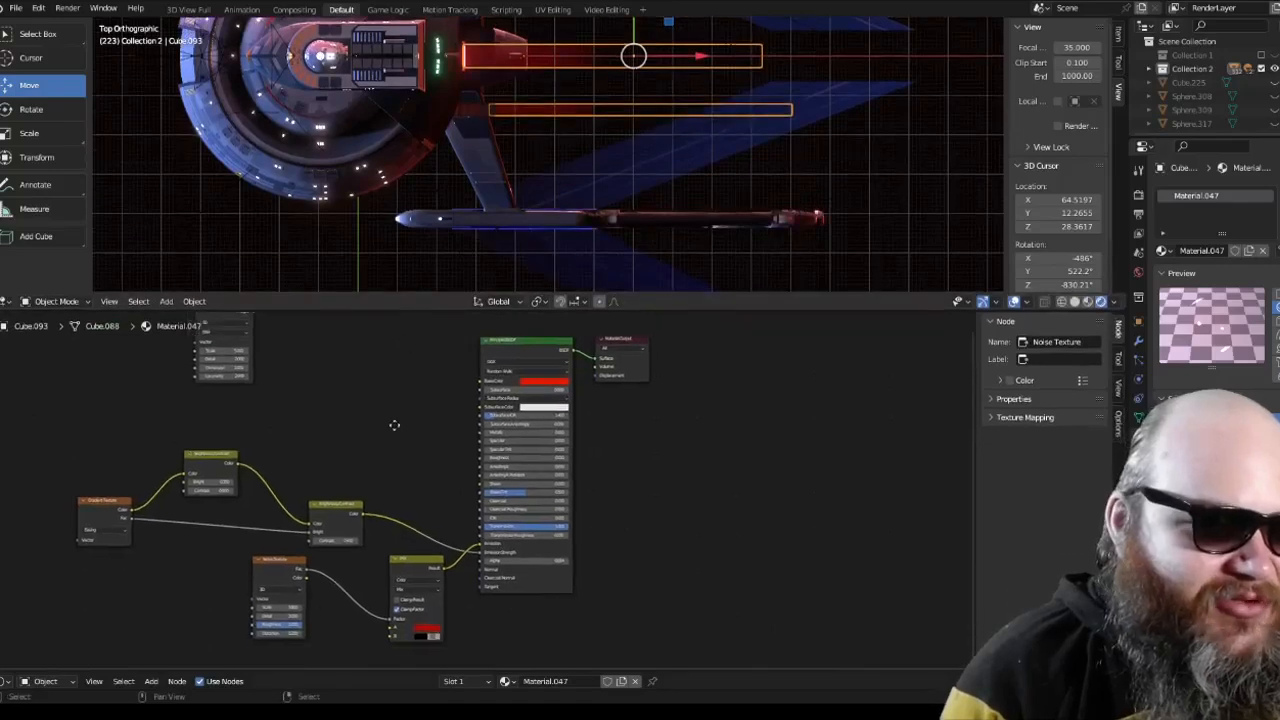
Step: Examine Material.047's gradient and brightness/contrast chain feeding emission strength, and the noise texture and mix feeding emission colour
{"action": "scroll", "coordinate": [393, 427], "scroll_direction": "up", "scroll_amount": 1}
{"action": "scroll", "coordinate": [392, 422], "scroll_direction": "up", "scroll_amount": 1}
{"action": "middle_click_drag", "start_coordinate": [292, 418], "coordinate": [490, 426]}
{"action": "scroll", "coordinate": [490, 427], "scroll_direction": "up", "scroll_amount": 4}
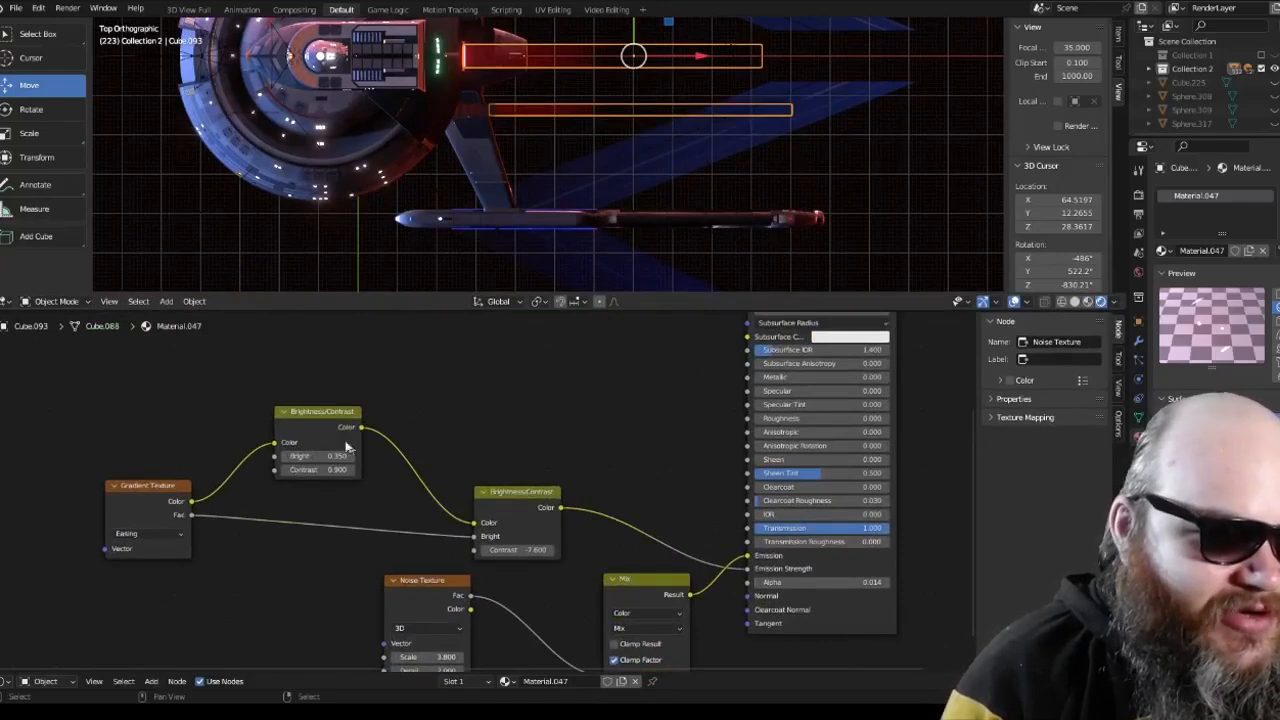
{"action": "middle_click_drag", "start_coordinate": [588, 527], "coordinate": [571, 427]}
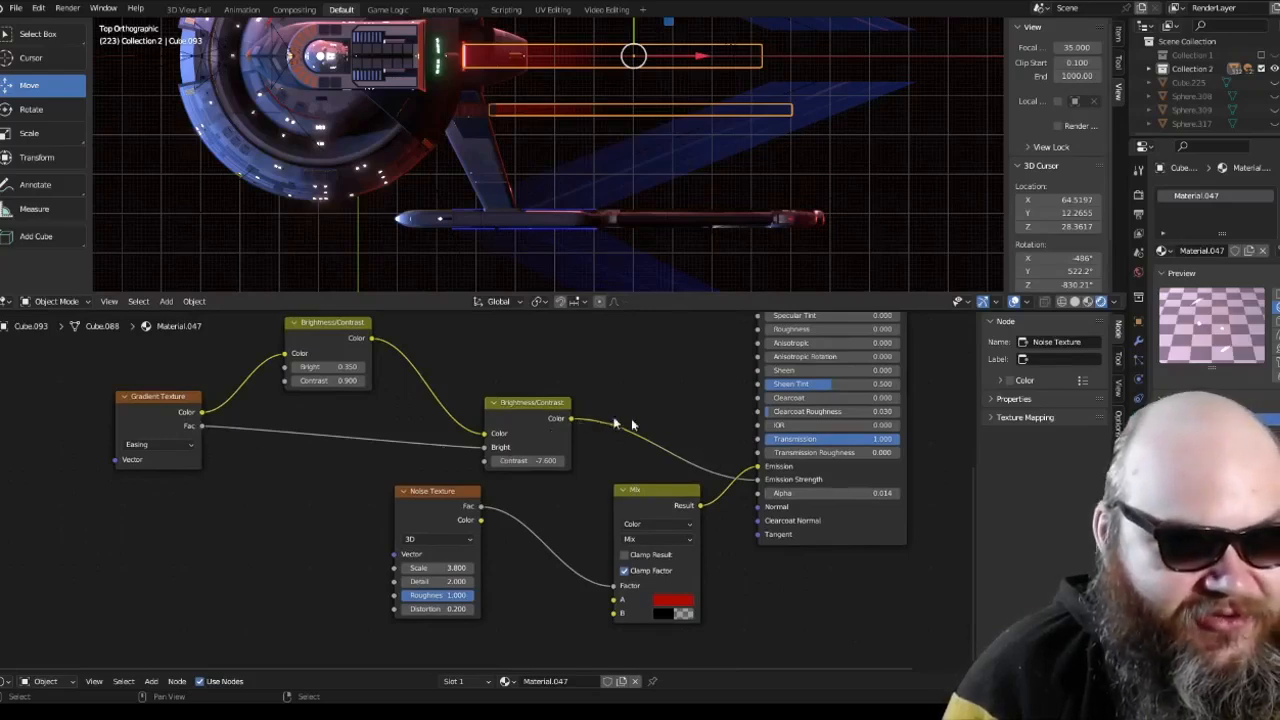
{"action": "left_click", "coordinate": [436, 497]}
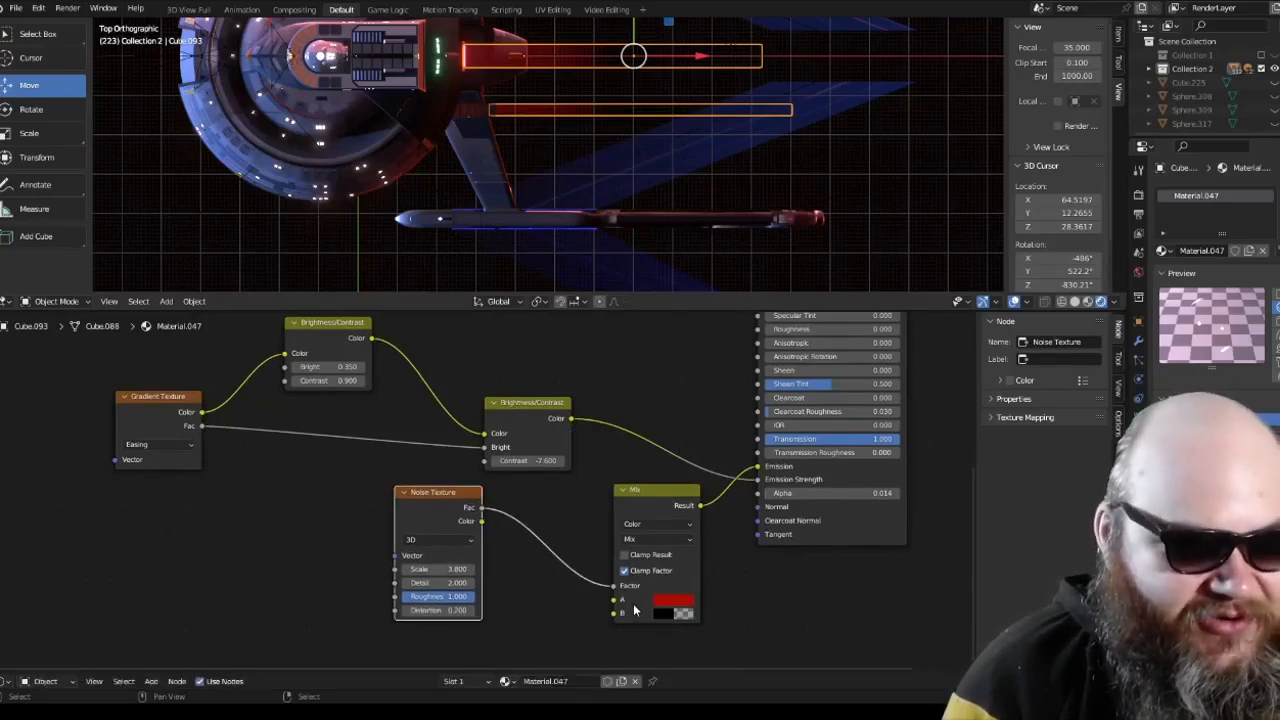
{"action": "left_click_drag", "start_coordinate": [670, 494], "coordinate": [666, 493]}
{"action": "middle_click_drag", "start_coordinate": [719, 452], "coordinate": [611, 604]}
{"action": "scroll", "coordinate": [577, 426], "scroll_direction": "down", "scroll_amount": 4}
{"action": "middle_click_drag", "start_coordinate": [577, 426], "coordinate": [495, 452]}
{"action": "scroll", "coordinate": [374, 467], "scroll_direction": "down", "scroll_amount": 1}
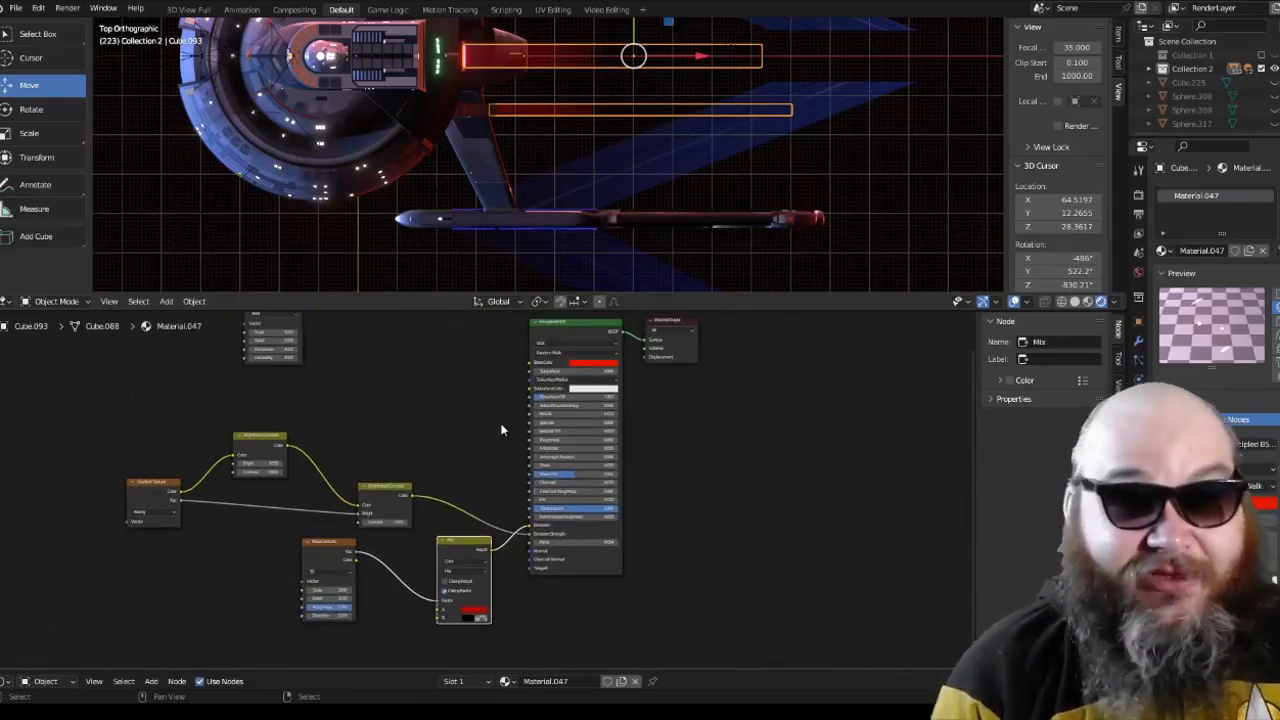
Step: Enlarge the 3D viewport, clear the selection, and check the beams from the top and through the scene camera
{"action": "left_click_drag", "start_coordinate": [557, 313], "coordinate": [556, 500]}
{"action": "middle_click_drag", "start_coordinate": [544, 287], "coordinate": [533, 381], "text": "shift"}
{"action": "key", "text": "alt+a"}
{"action": "scroll", "coordinate": [535, 380], "scroll_direction": "up", "scroll_amount": 2}
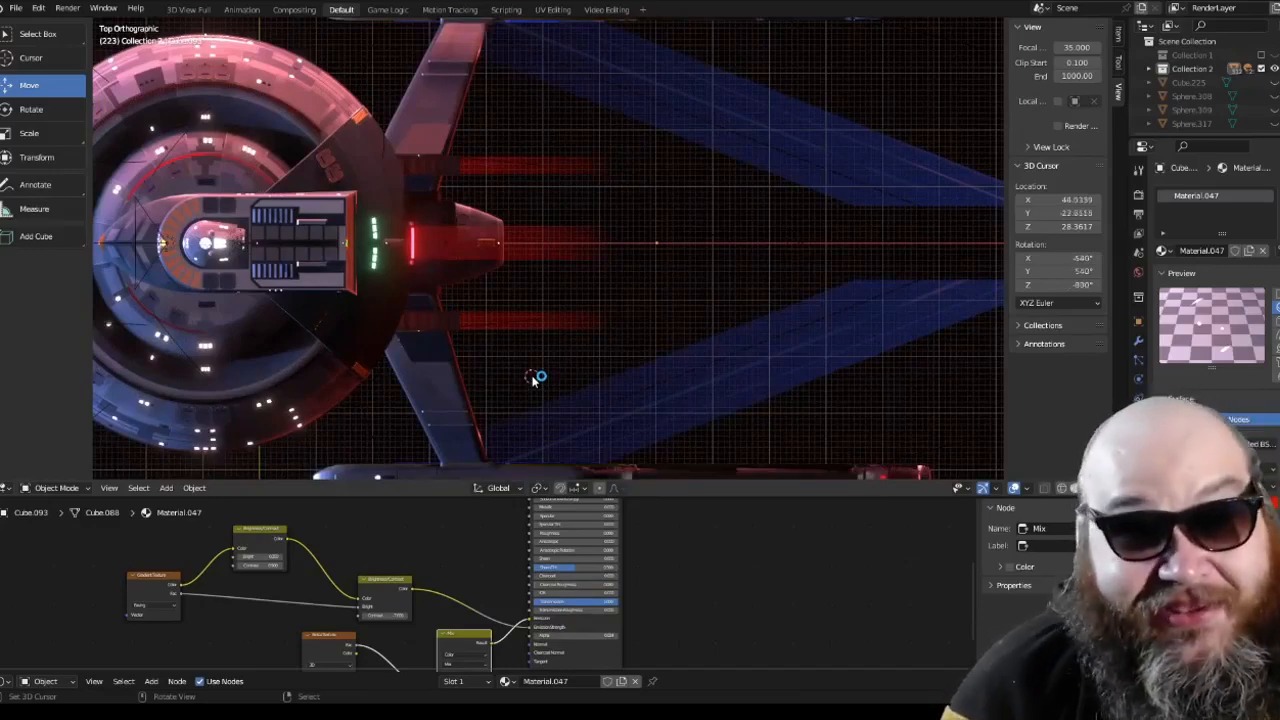
{"action": "key", "text": "KP_0"}
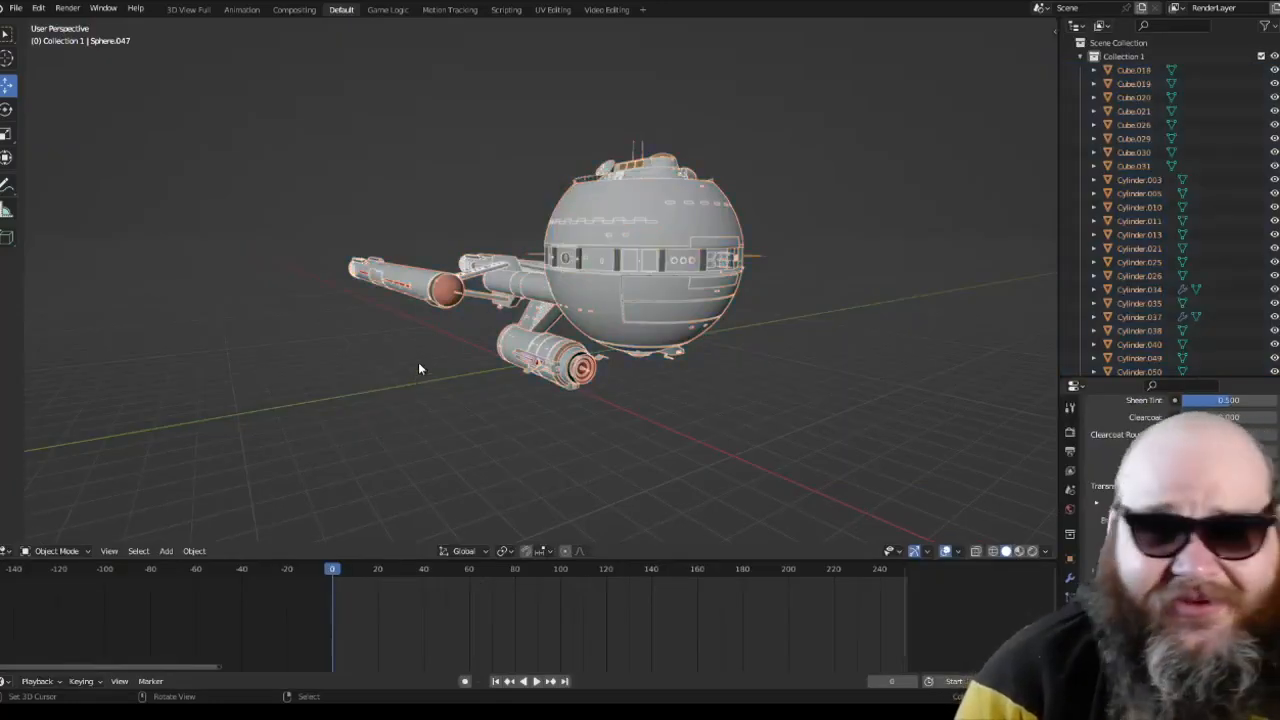
Step: Examine the sphere-hulled starship model in solid shading from perspective, top, front and right views
{"action": "middle_click_drag", "start_coordinate": [420, 368], "coordinate": [480, 380]}
{"action": "scroll", "coordinate": [413, 381], "scroll_direction": "up", "scroll_amount": 3}
{"action": "scroll", "coordinate": [411, 375], "scroll_direction": "down", "scroll_amount": 3}
{"action": "scroll", "coordinate": [480, 380], "scroll_direction": "up", "scroll_amount": 5}
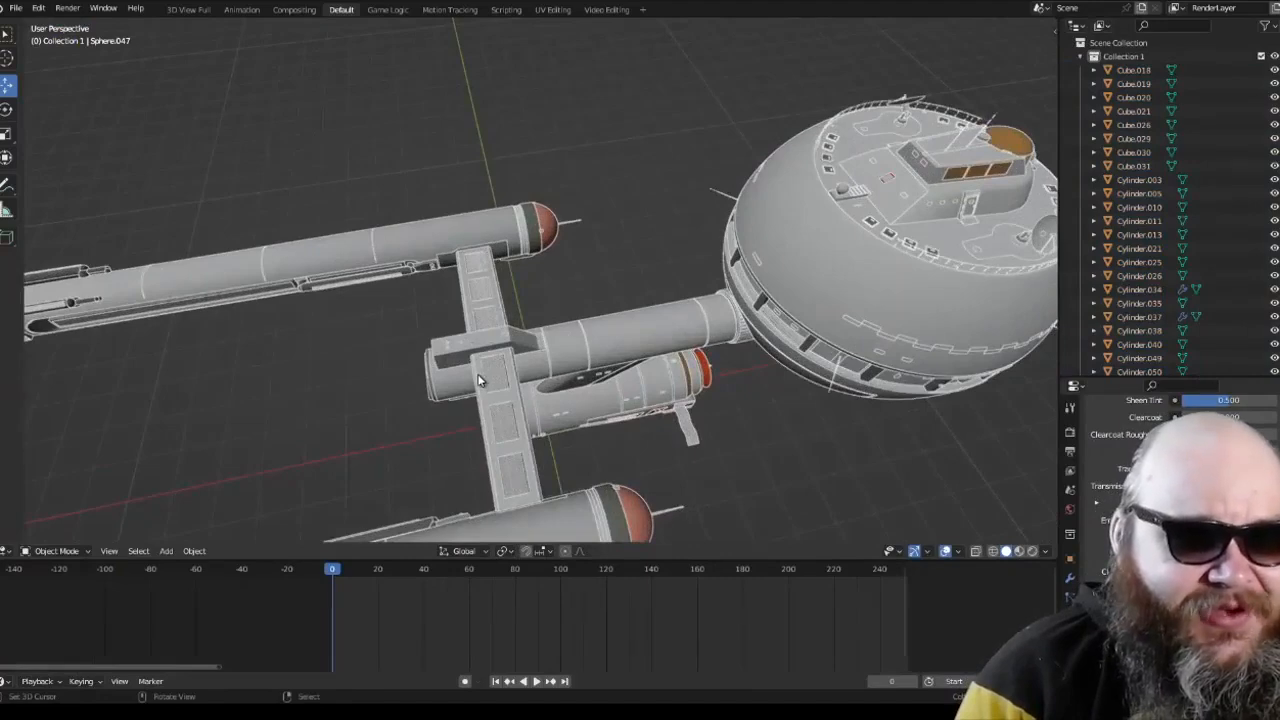
{"action": "scroll", "coordinate": [480, 380], "scroll_direction": "down", "scroll_amount": 3}
{"action": "key", "text": "KP_7"}
{"action": "key", "text": "KP_1"}
{"action": "key", "text": "KP_8"}
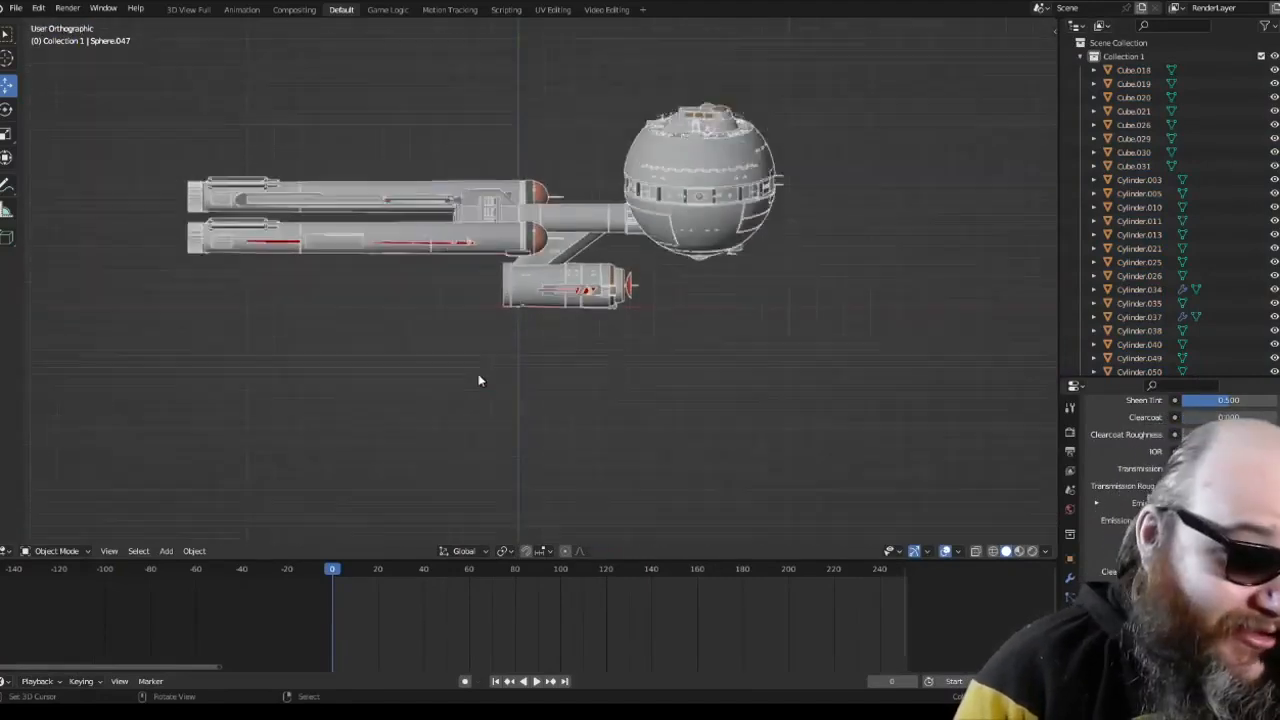
{"action": "key", "text": "KP_7"}
{"action": "key", "text": "KP_3"}
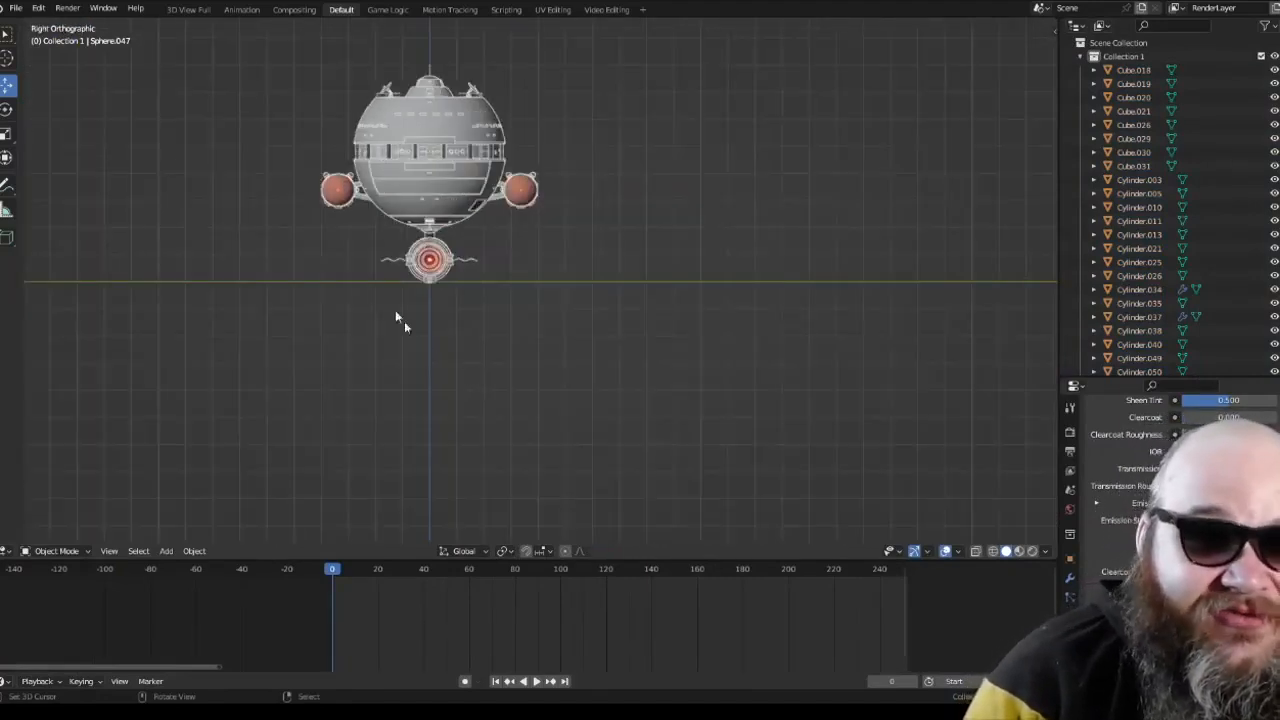
{"action": "middle_click_drag", "start_coordinate": [404, 321], "coordinate": [469, 406], "text": "shift"}
{"action": "scroll", "coordinate": [471, 410], "scroll_direction": "up", "scroll_amount": 4}
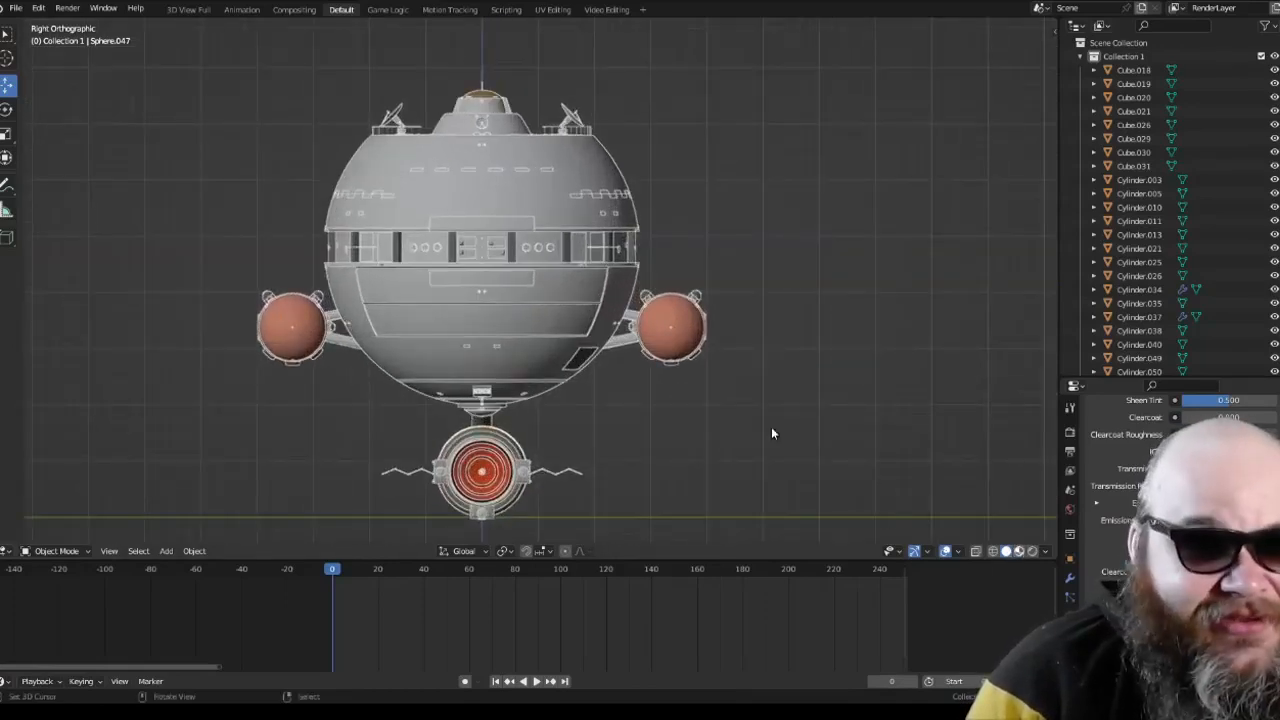
Step: Switch the viewport to Material Preview shading and orbit around the sphere-hulled ship to inspect its textures
{"action": "key", "text": "alt+z"}
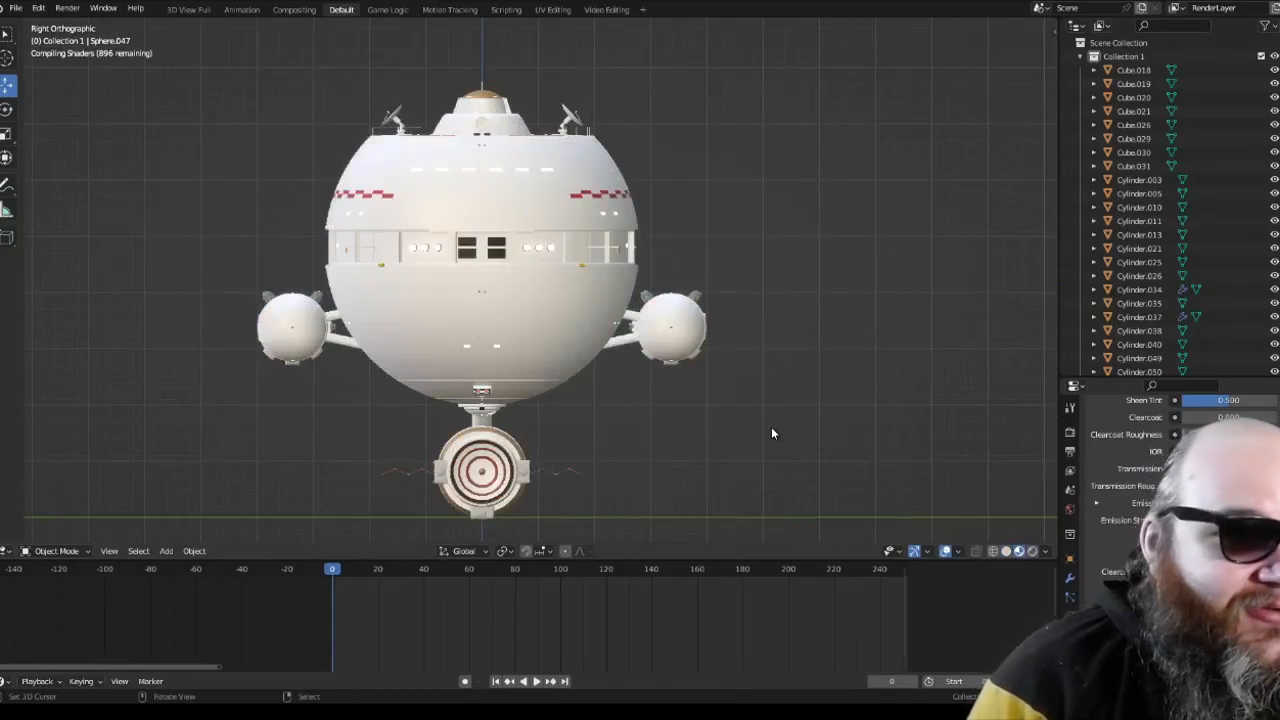
{"action": "scroll", "coordinate": [771, 433], "scroll_direction": "down", "scroll_amount": 2}
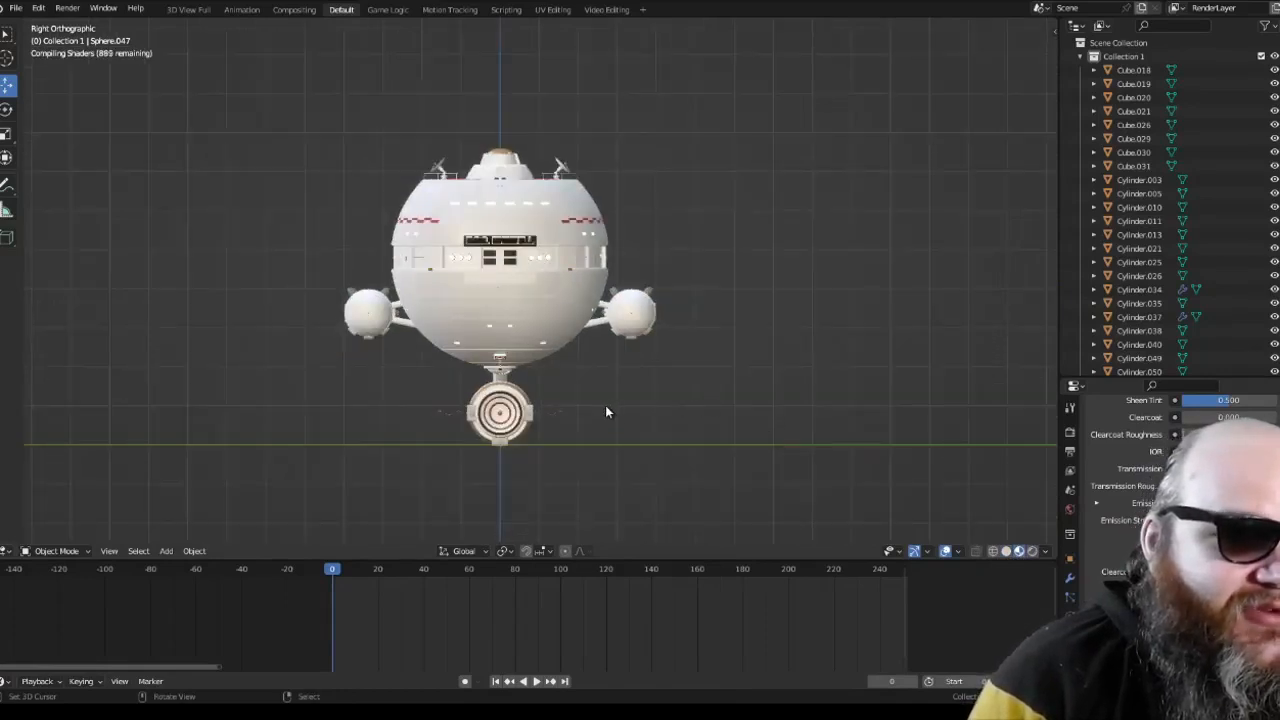
{"action": "middle_click_drag", "start_coordinate": [605, 409], "coordinate": [615, 373]}
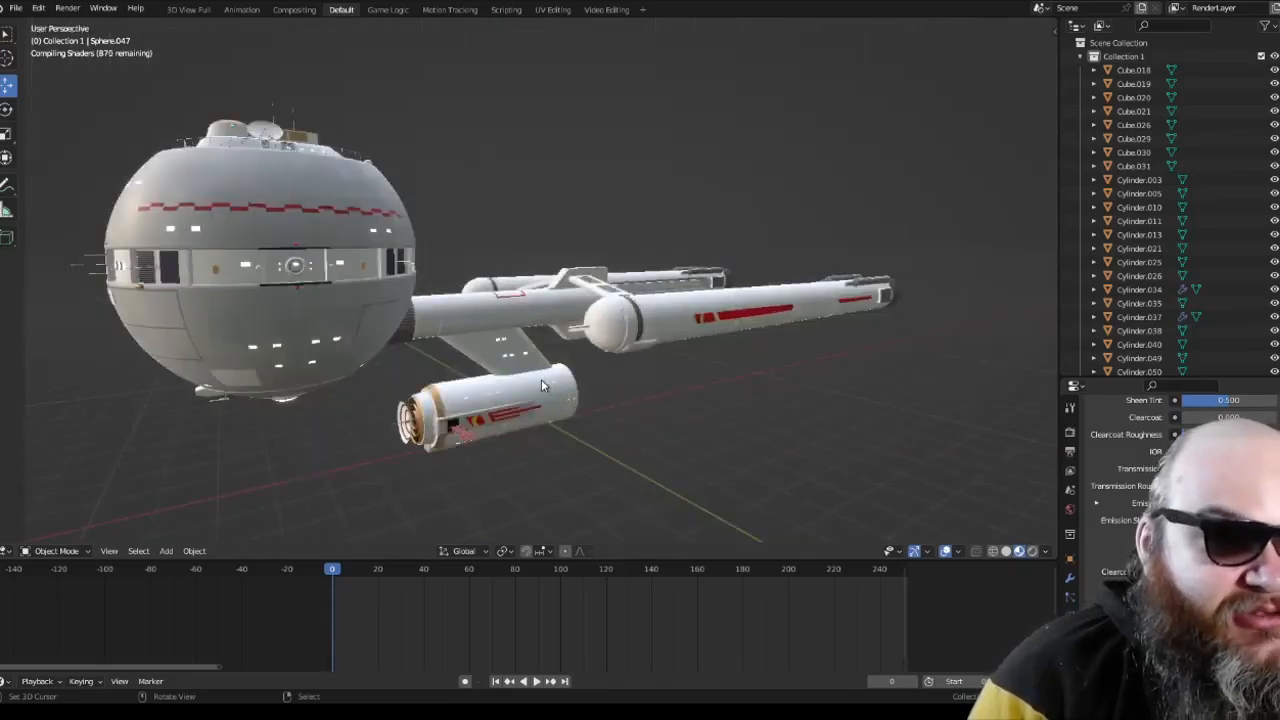
{"action": "middle_click_drag", "start_coordinate": [543, 385], "coordinate": [544, 386]}
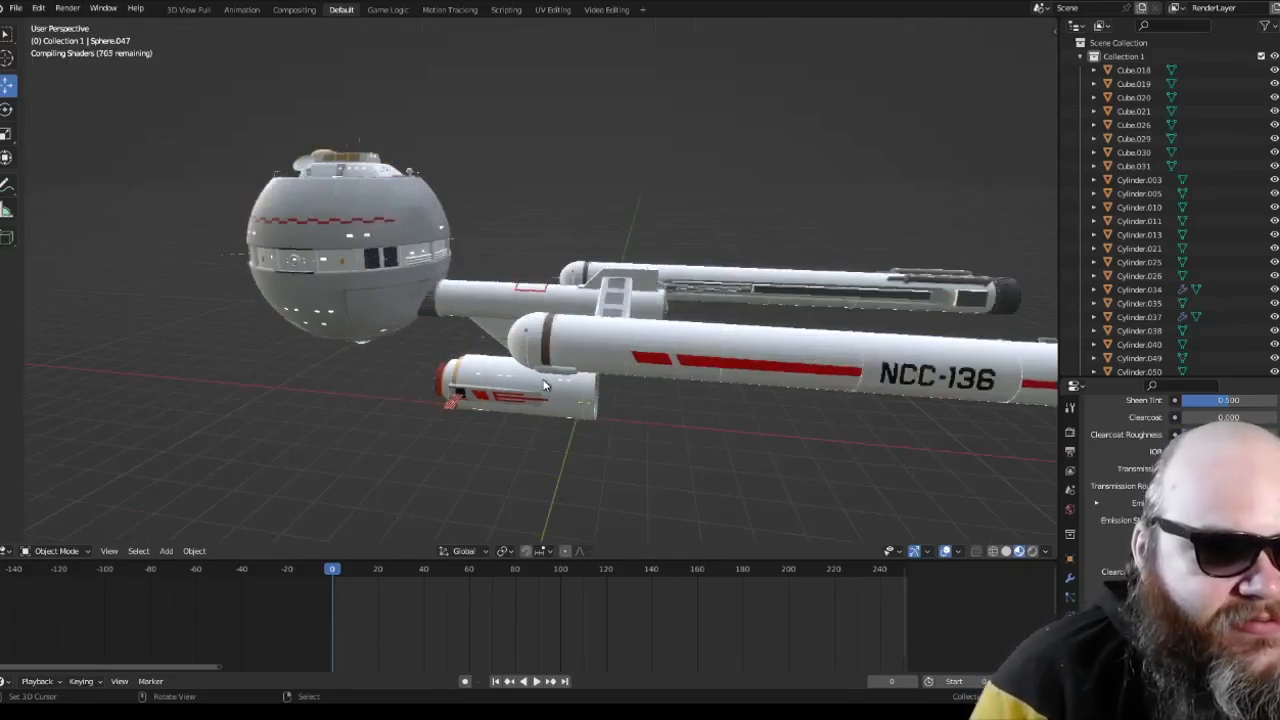
Step: Review the textured sphere-hulled ship in orthographic projection from the top, front and right
{"action": "key", "text": "KP_5"}
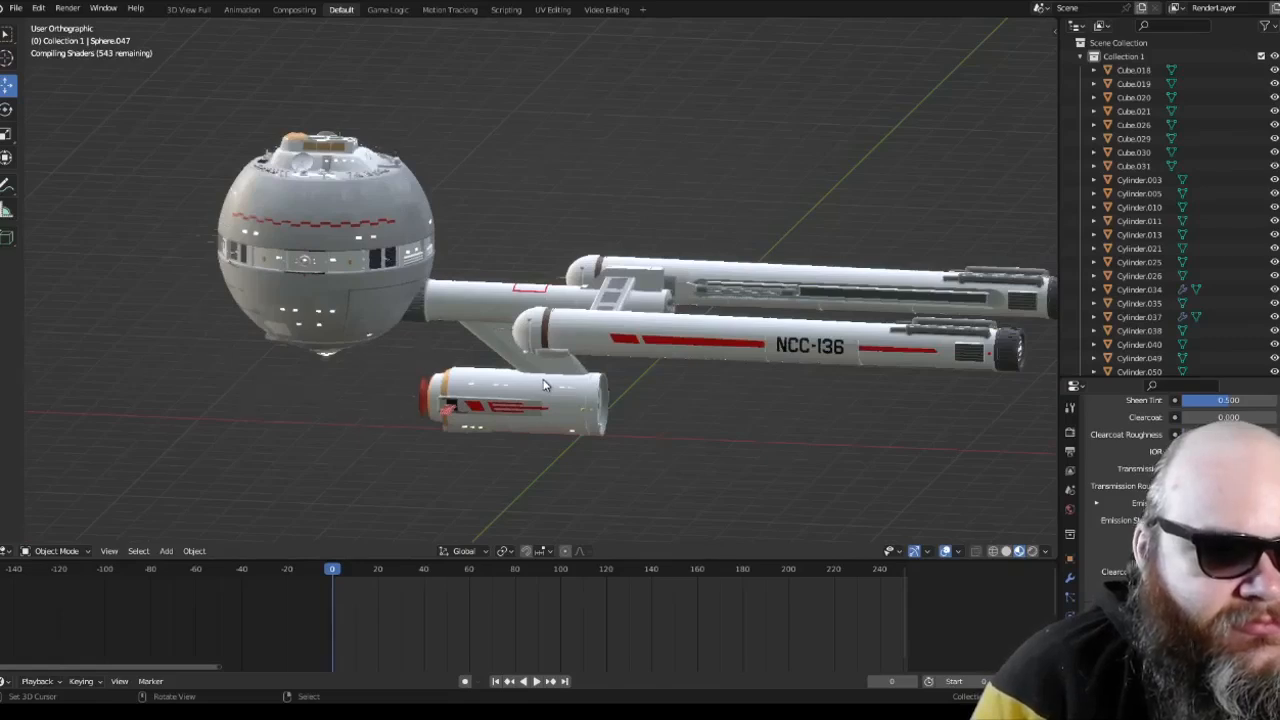
{"action": "key", "text": "KP_7"}
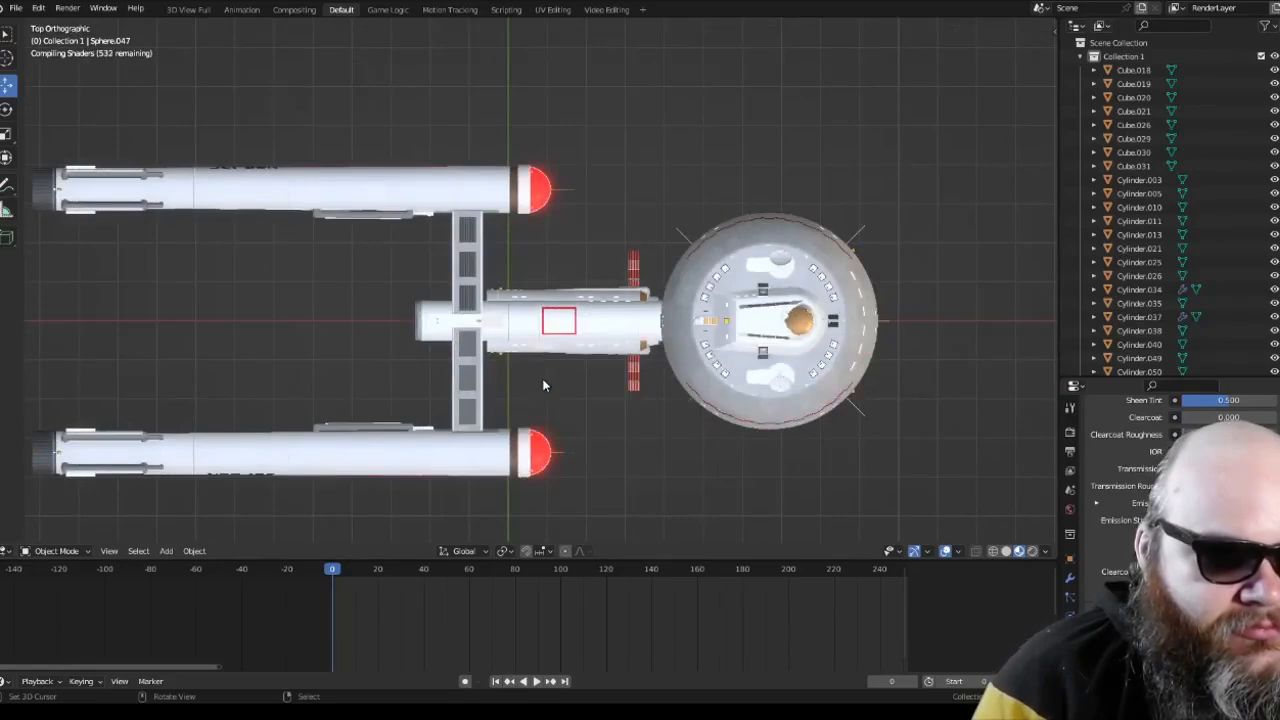
{"action": "key", "text": "KP_1"}
{"action": "key", "text": "KP_3"}
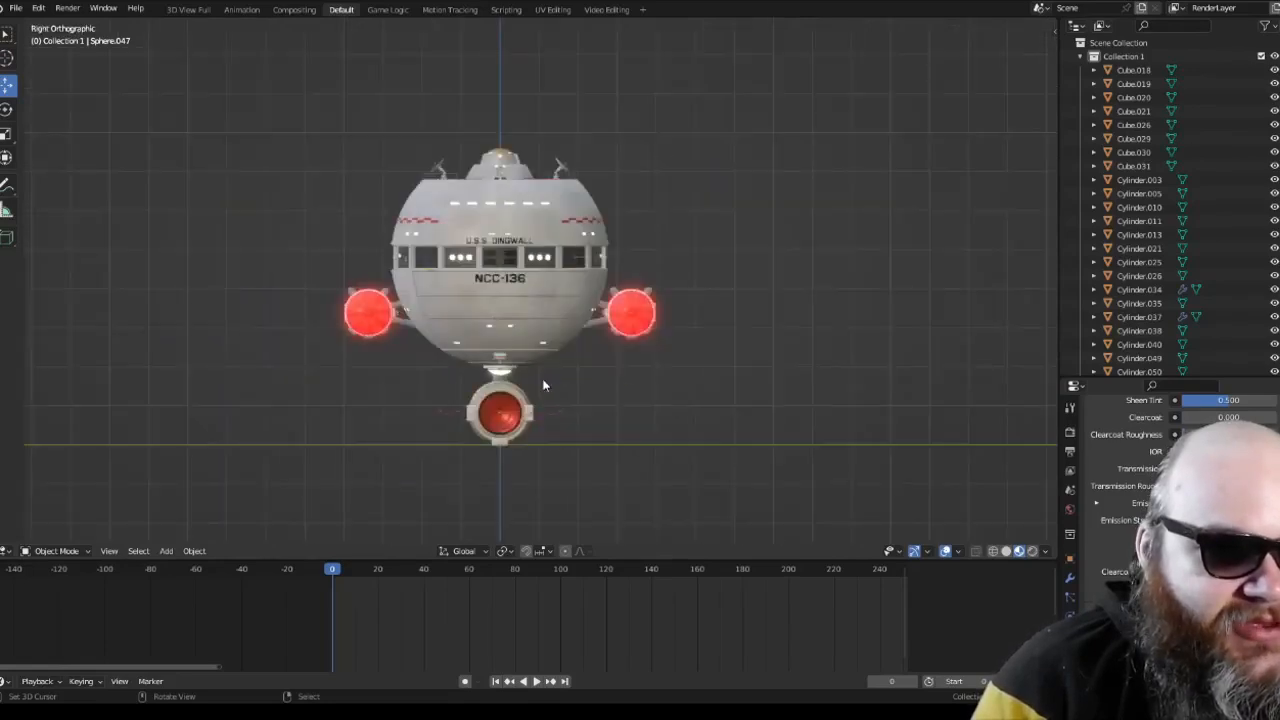
Step: Play the animation while viewing the red nacelle cap up close in perspective, and stop it after checking the spinning blades
{"action": "key", "text": "KP_1"}
{"action": "key", "text": "KP_5"}
{"action": "middle_click_drag", "start_coordinate": [553, 370], "coordinate": [636, 335]}
{"action": "scroll", "coordinate": [592, 345], "scroll_direction": "up", "scroll_amount": 5}
{"action": "scroll", "coordinate": [508, 350], "scroll_direction": "down", "scroll_amount": 5}
{"action": "scroll", "coordinate": [500, 350], "scroll_direction": "up", "scroll_amount": 4}
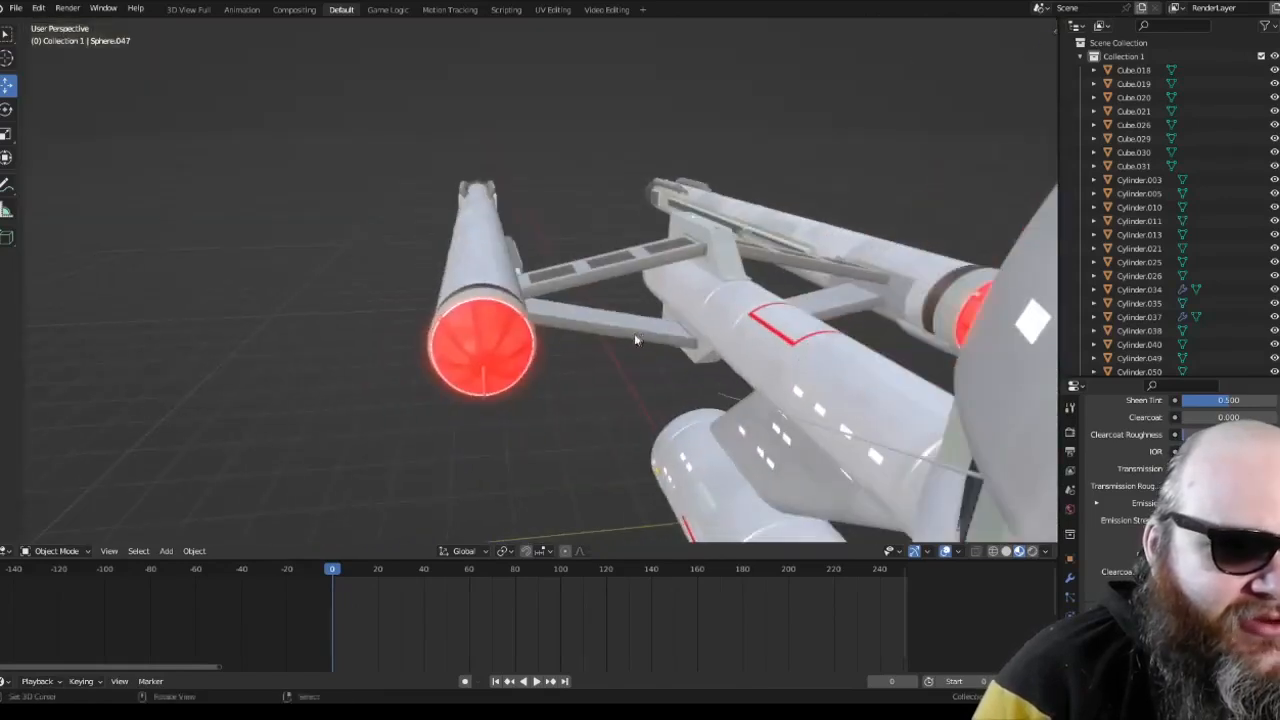
{"action": "middle_click_drag", "start_coordinate": [550, 343], "coordinate": [564, 343]}
{"action": "left_click_drag", "start_coordinate": [456, 615], "coordinate": [528, 662]}
{"action": "left_click", "coordinate": [538, 681]}
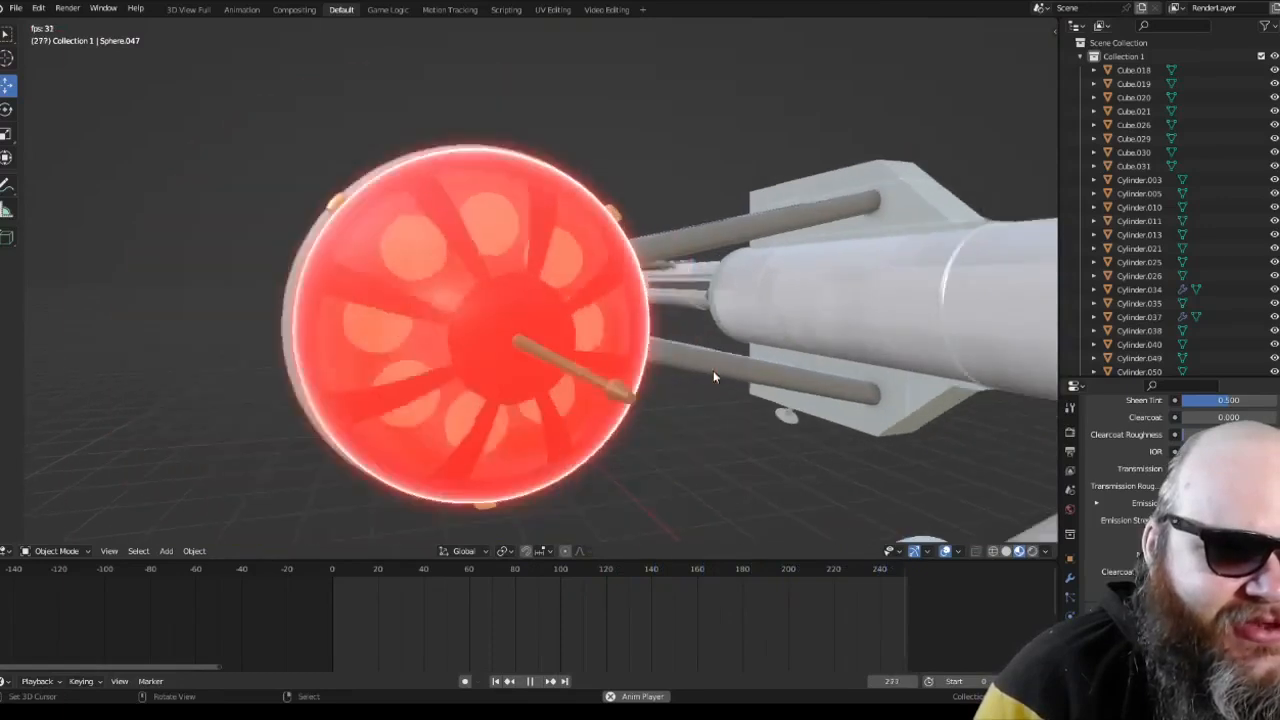
{"action": "left_click", "coordinate": [530, 681]}
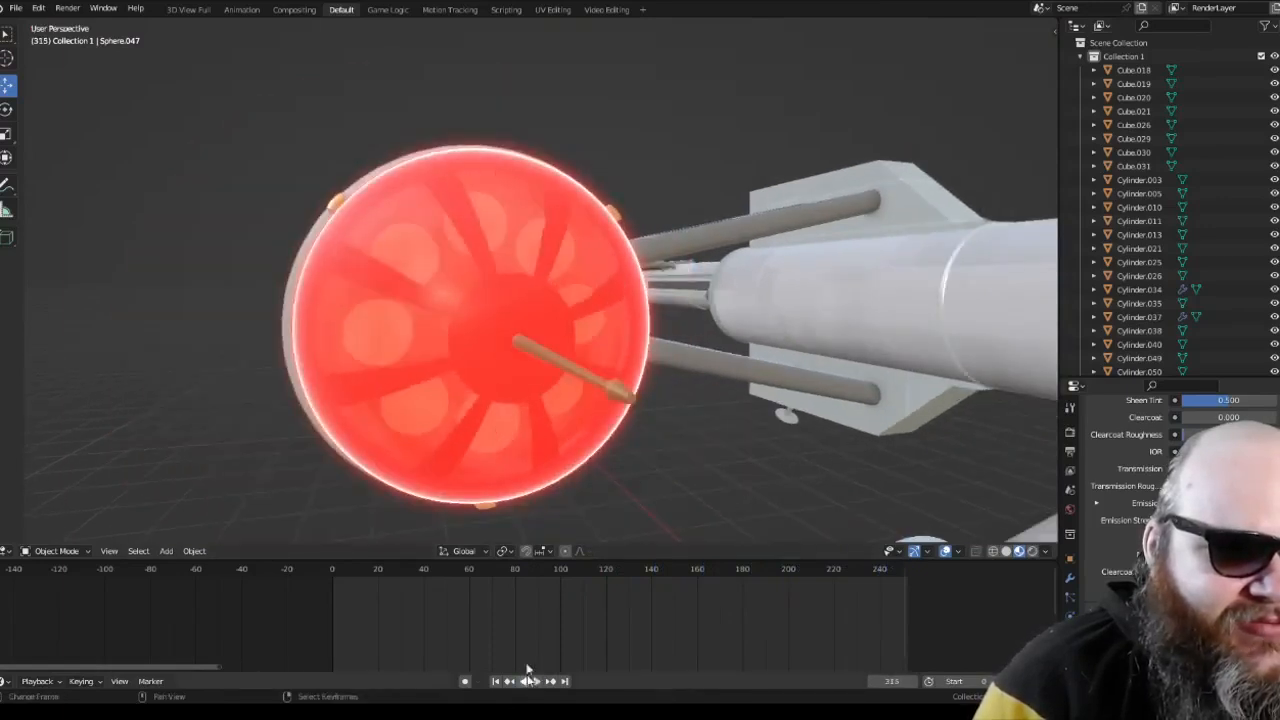
Step: Shift the outer red nacelle dome down about 0.70 along Z and play the animation of the exposed inner blades
{"action": "right_click", "coordinate": [559, 304]}
{"action": "left_click_drag", "start_coordinate": [499, 264], "coordinate": [514, 500]}
{"action": "middle_click_drag", "start_coordinate": [445, 408], "coordinate": [528, 404]}
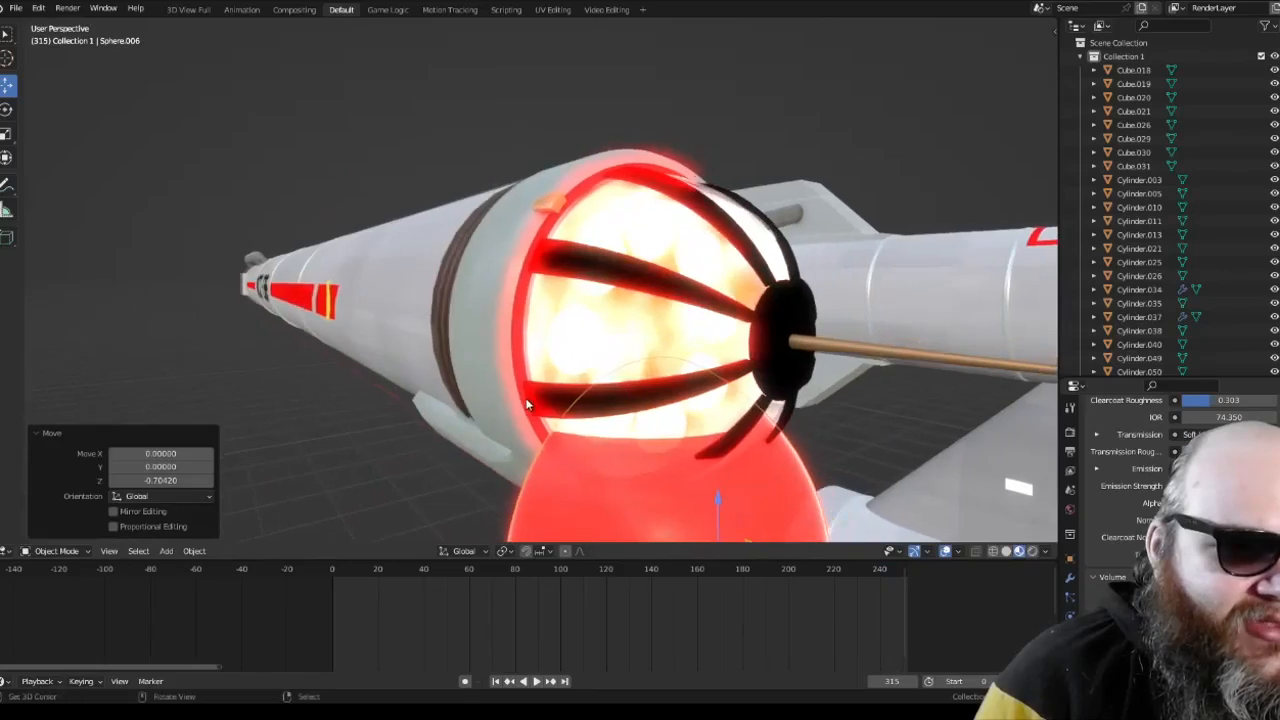
{"action": "left_click", "coordinate": [527, 681]}
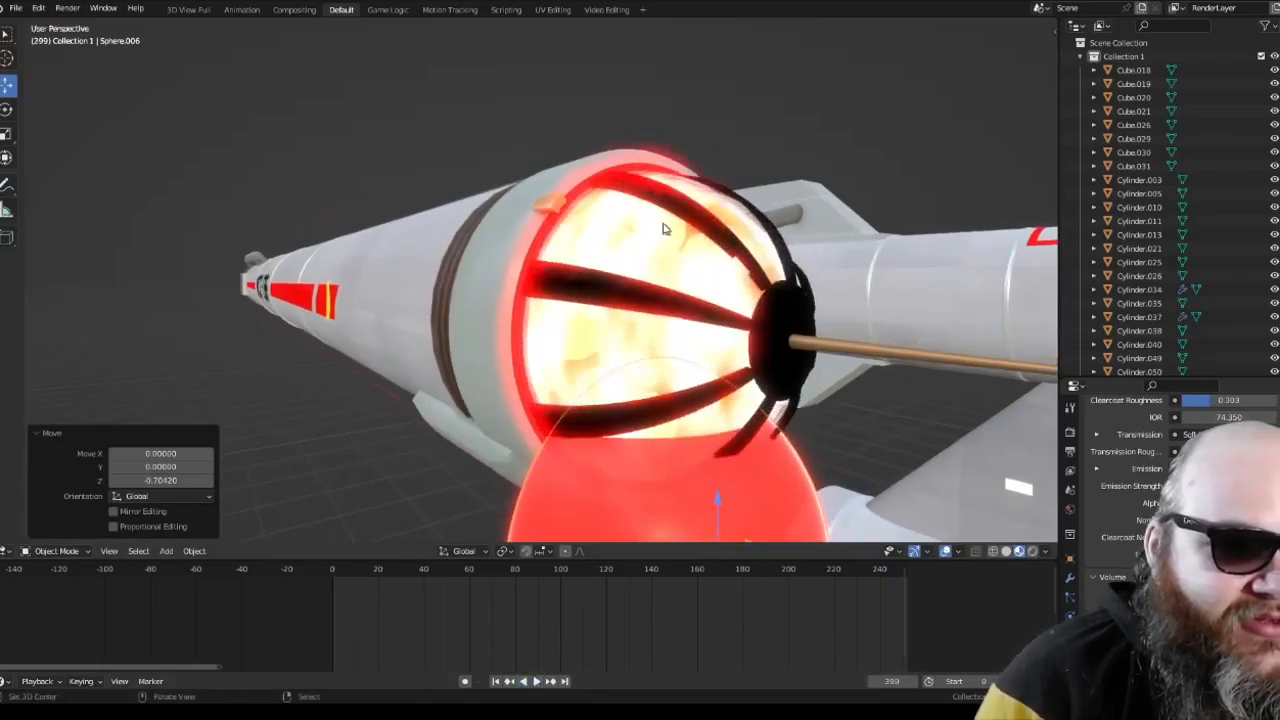
{"action": "left_click", "coordinate": [535, 681]}
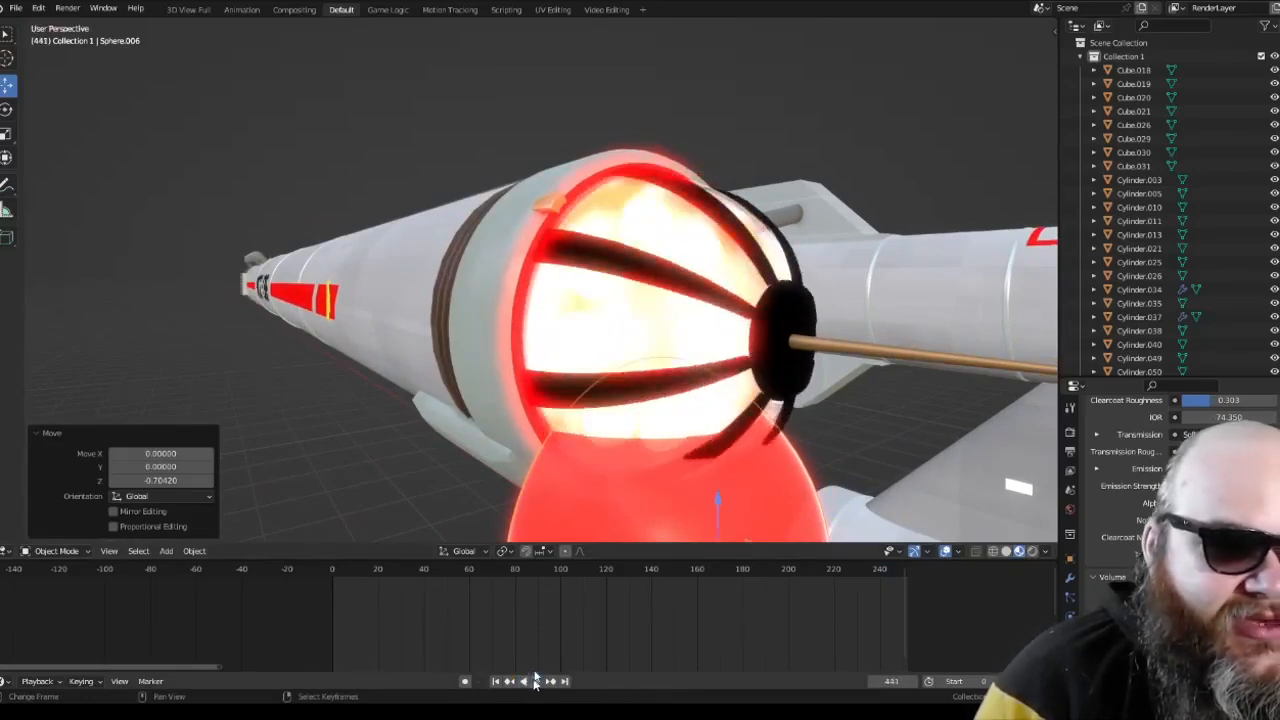
{"action": "key", "text": "Escape"}
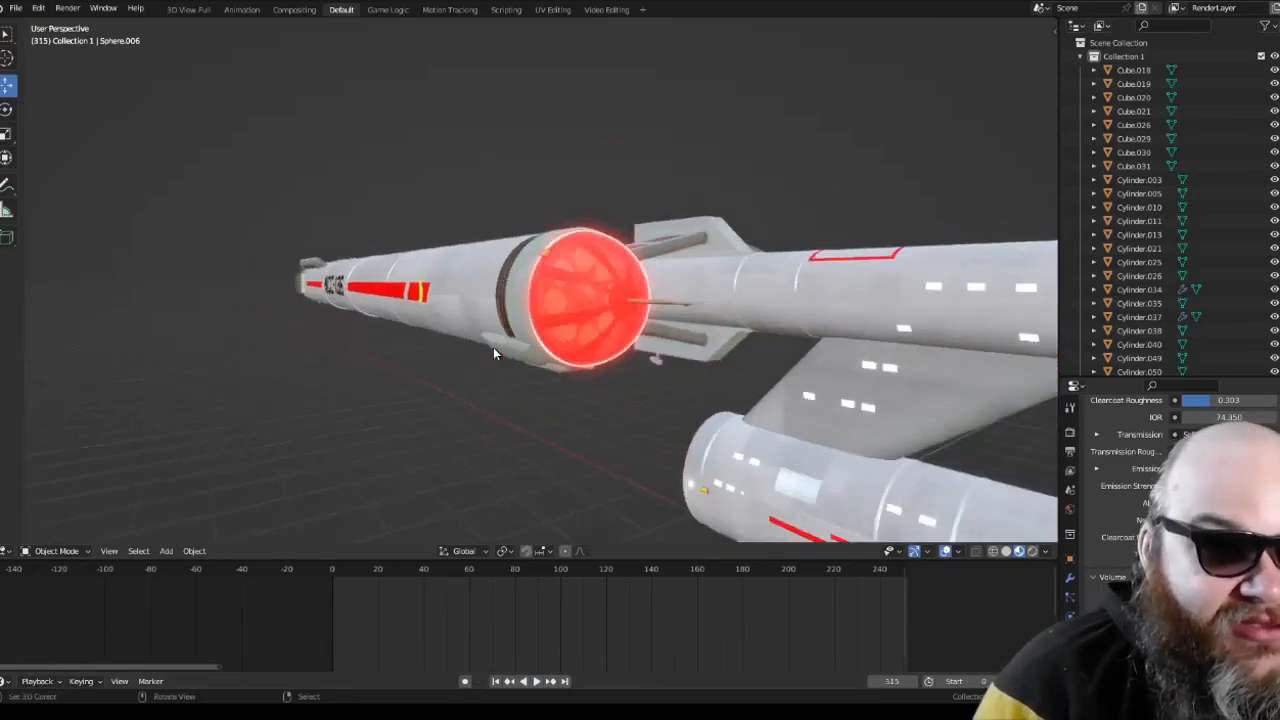
Step: Examine the nacelle's fittings and the detailing around the secondary hull up close in perspective
{"action": "scroll", "coordinate": [620, 363], "scroll_direction": "up", "scroll_amount": 6}
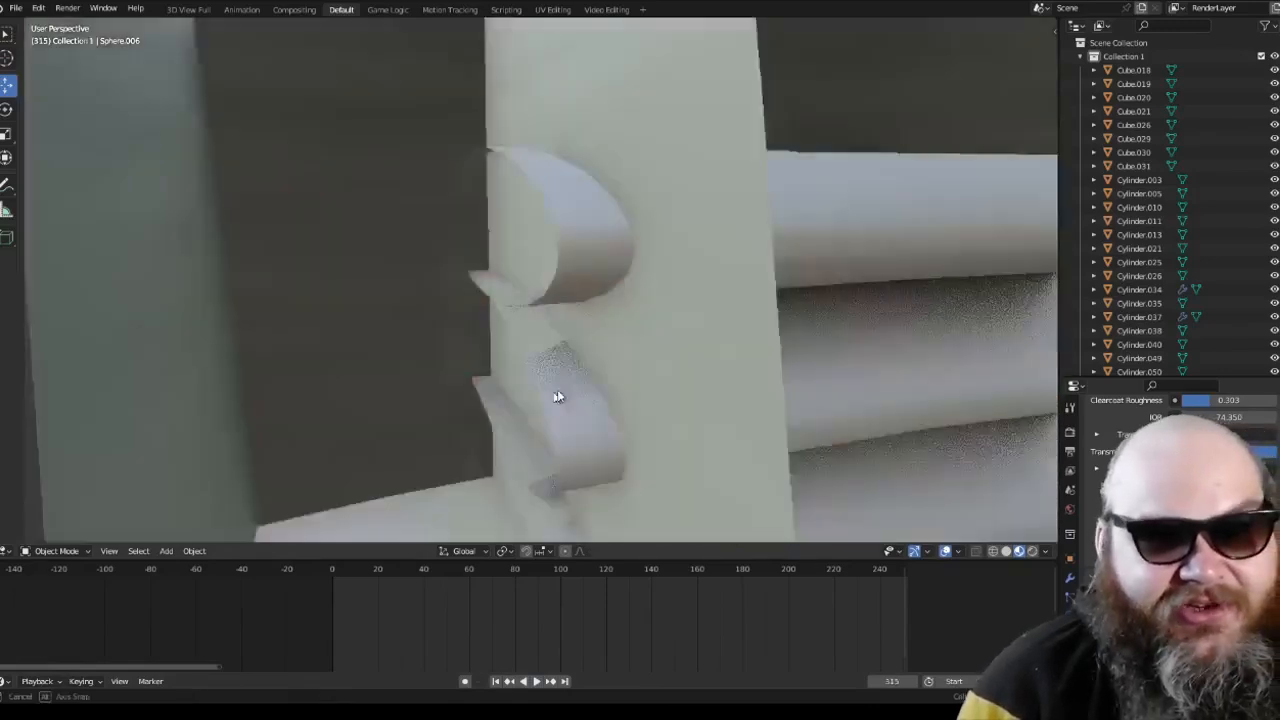
{"action": "scroll", "coordinate": [557, 395], "scroll_direction": "down", "scroll_amount": 4}
{"action": "middle_click_drag", "start_coordinate": [557, 395], "coordinate": [602, 334]}
{"action": "scroll", "coordinate": [438, 346], "scroll_direction": "down", "scroll_amount": 5}
{"action": "scroll", "coordinate": [467, 337], "scroll_direction": "up", "scroll_amount": 4}
{"action": "scroll", "coordinate": [467, 337], "scroll_direction": "down", "scroll_amount": 6}
{"action": "scroll", "coordinate": [572, 328], "scroll_direction": "up", "scroll_amount": 4}
{"action": "scroll", "coordinate": [570, 328], "scroll_direction": "down", "scroll_amount": 5}
{"action": "middle_click_drag", "start_coordinate": [498, 316], "coordinate": [667, 310]}
{"action": "scroll", "coordinate": [557, 324], "scroll_direction": "down", "scroll_amount": 3}
{"action": "scroll", "coordinate": [666, 342], "scroll_direction": "up", "scroll_amount": 2}
{"action": "scroll", "coordinate": [528, 390], "scroll_direction": "up", "scroll_amount": 3}
{"action": "scroll", "coordinate": [667, 310], "scroll_direction": "up", "scroll_amount": 3}
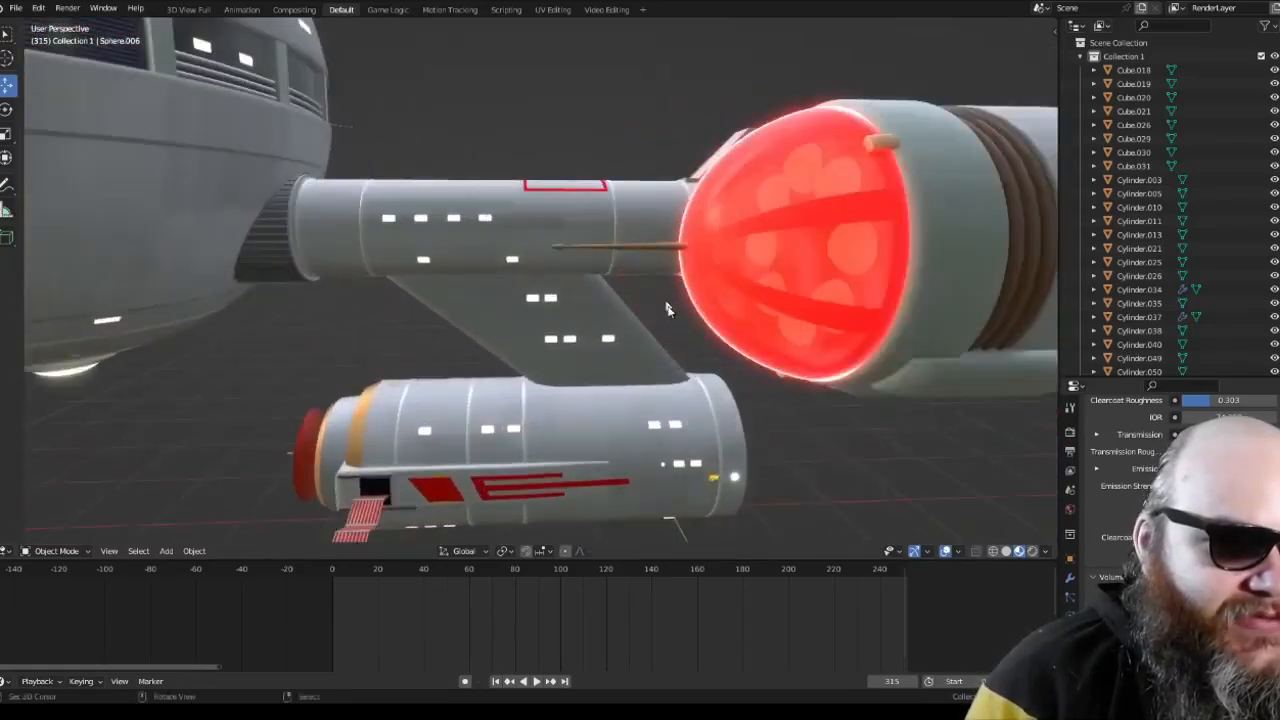
Step: Clear the selection and inspect the stern of the upper hull with its two red lights
{"action": "right_click", "coordinate": [650, 246]}
{"action": "middle_click_drag", "start_coordinate": [650, 246], "coordinate": [514, 308]}
{"action": "key", "text": "alt+a"}
{"action": "scroll", "coordinate": [644, 274], "scroll_direction": "down", "scroll_amount": 2}
{"action": "scroll", "coordinate": [591, 240], "scroll_direction": "up", "scroll_amount": 3}
{"action": "scroll", "coordinate": [400, 229], "scroll_direction": "up", "scroll_amount": 2}
{"action": "scroll", "coordinate": [467, 226], "scroll_direction": "down", "scroll_amount": 10}
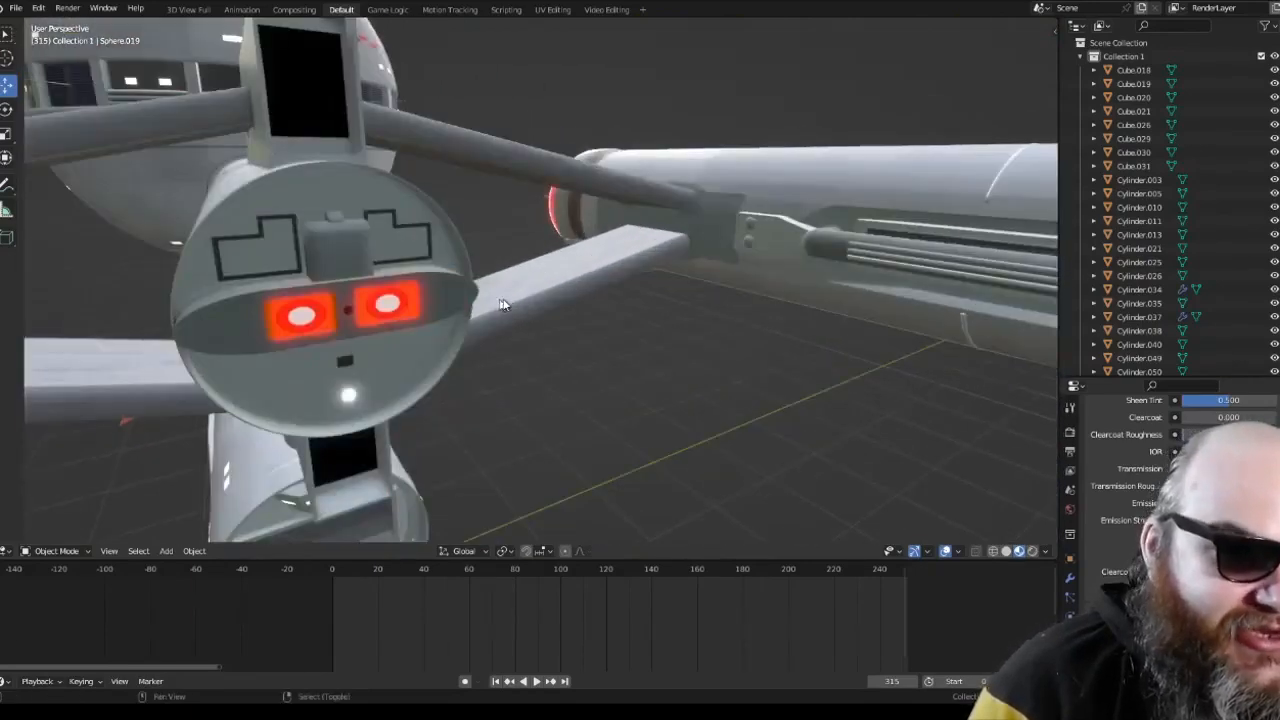
{"action": "middle_click_drag", "start_coordinate": [503, 305], "coordinate": [541, 298], "text": "shift"}
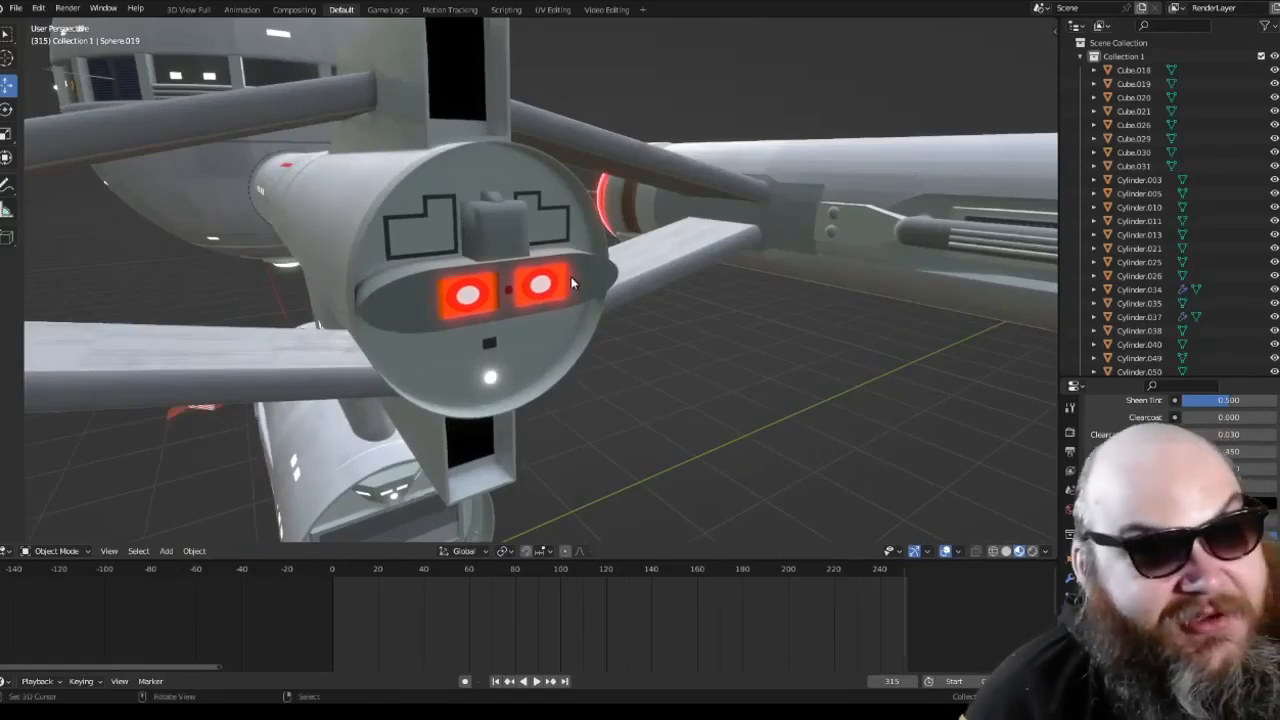
Step: Inspect the rear pylons, both nacelles and the window band around the spherical hull
{"action": "scroll", "coordinate": [573, 284], "scroll_direction": "down", "scroll_amount": 5}
{"action": "middle_click_drag", "start_coordinate": [575, 284], "coordinate": [562, 294]}
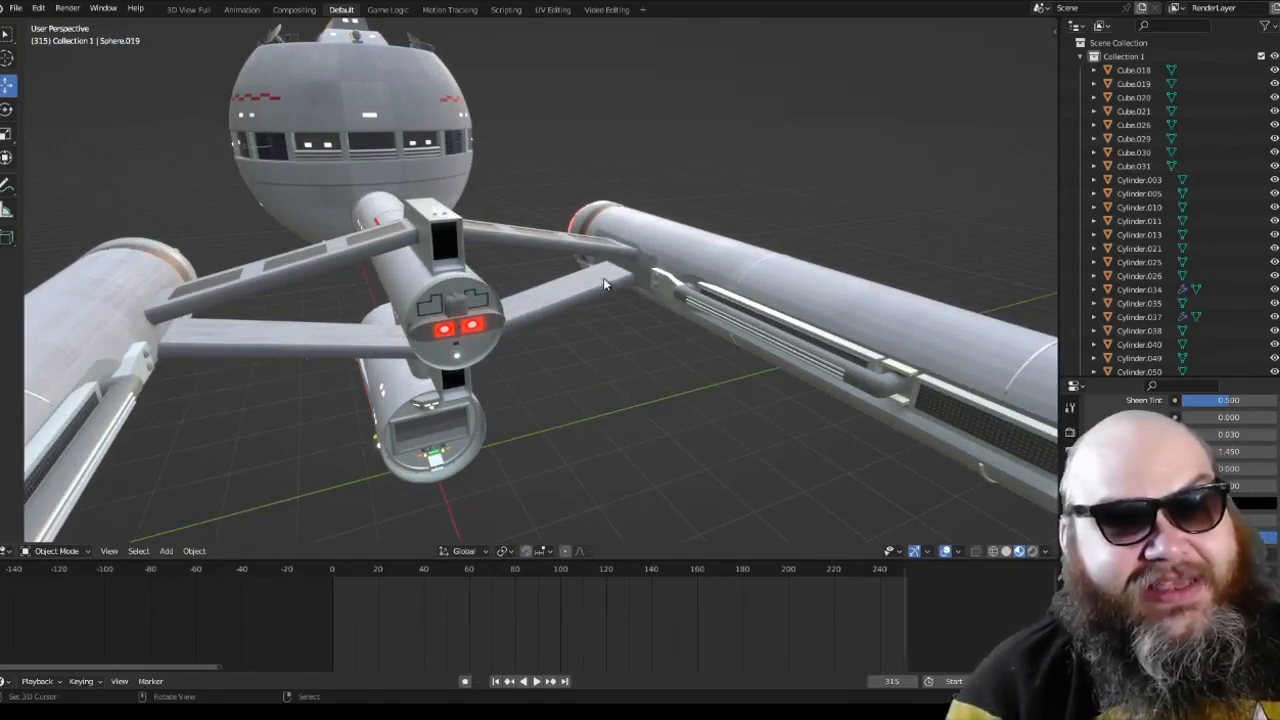
{"action": "middle_click_drag", "start_coordinate": [603, 284], "coordinate": [707, 301]}
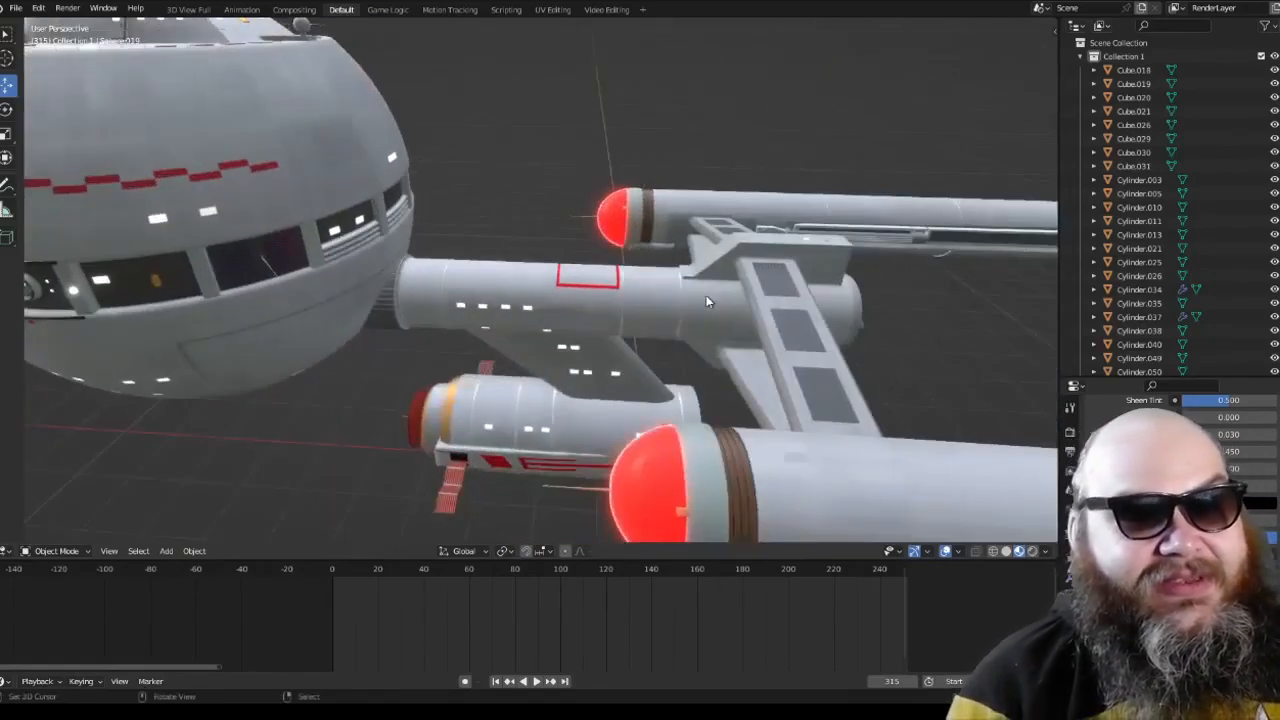
{"action": "middle_click_drag", "start_coordinate": [625, 301], "coordinate": [533, 279]}
{"action": "scroll", "coordinate": [535, 282], "scroll_direction": "up", "scroll_amount": 5}
{"action": "scroll", "coordinate": [535, 282], "scroll_direction": "down", "scroll_amount": 3}
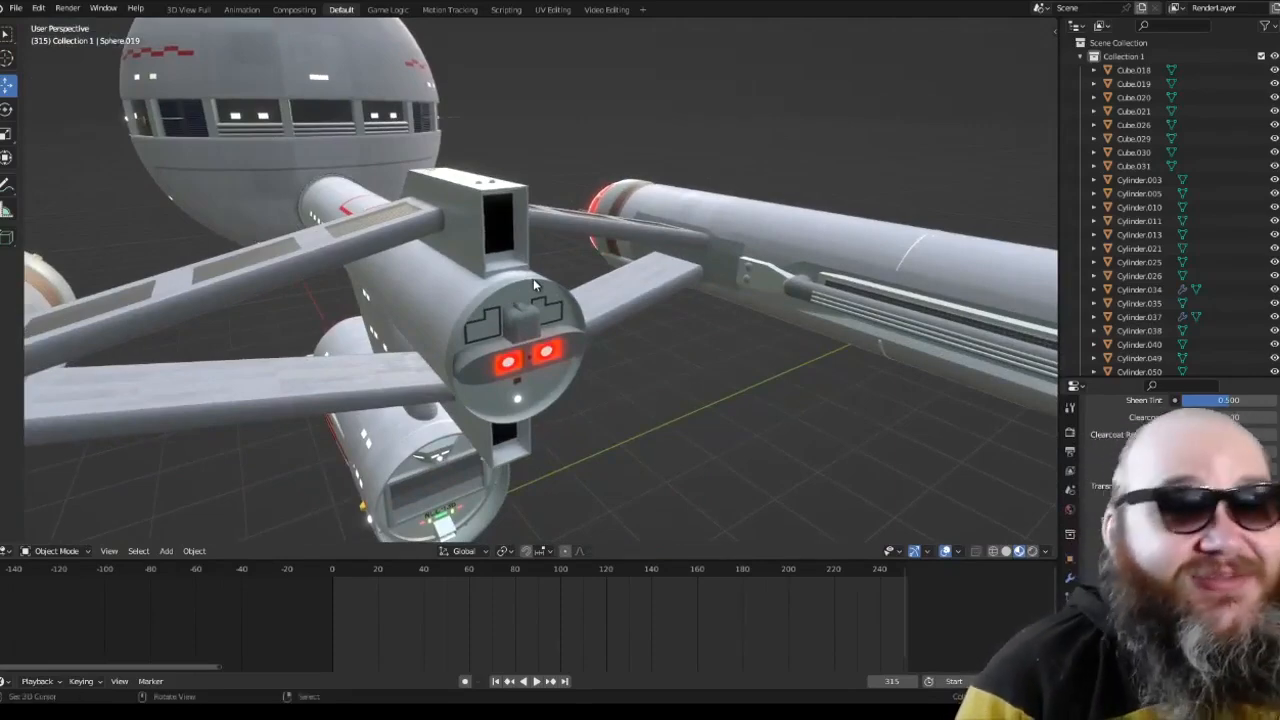
{"action": "middle_click_drag", "start_coordinate": [533, 278], "coordinate": [420, 368]}
{"action": "scroll", "coordinate": [465, 277], "scroll_direction": "up", "scroll_amount": 4}
{"action": "scroll", "coordinate": [493, 260], "scroll_direction": "down", "scroll_amount": 2}
{"action": "scroll", "coordinate": [533, 313], "scroll_direction": "up", "scroll_amount": 2}
{"action": "scroll", "coordinate": [497, 310], "scroll_direction": "down", "scroll_amount": 2}
{"action": "scroll", "coordinate": [260, 316], "scroll_direction": "down", "scroll_amount": 2}
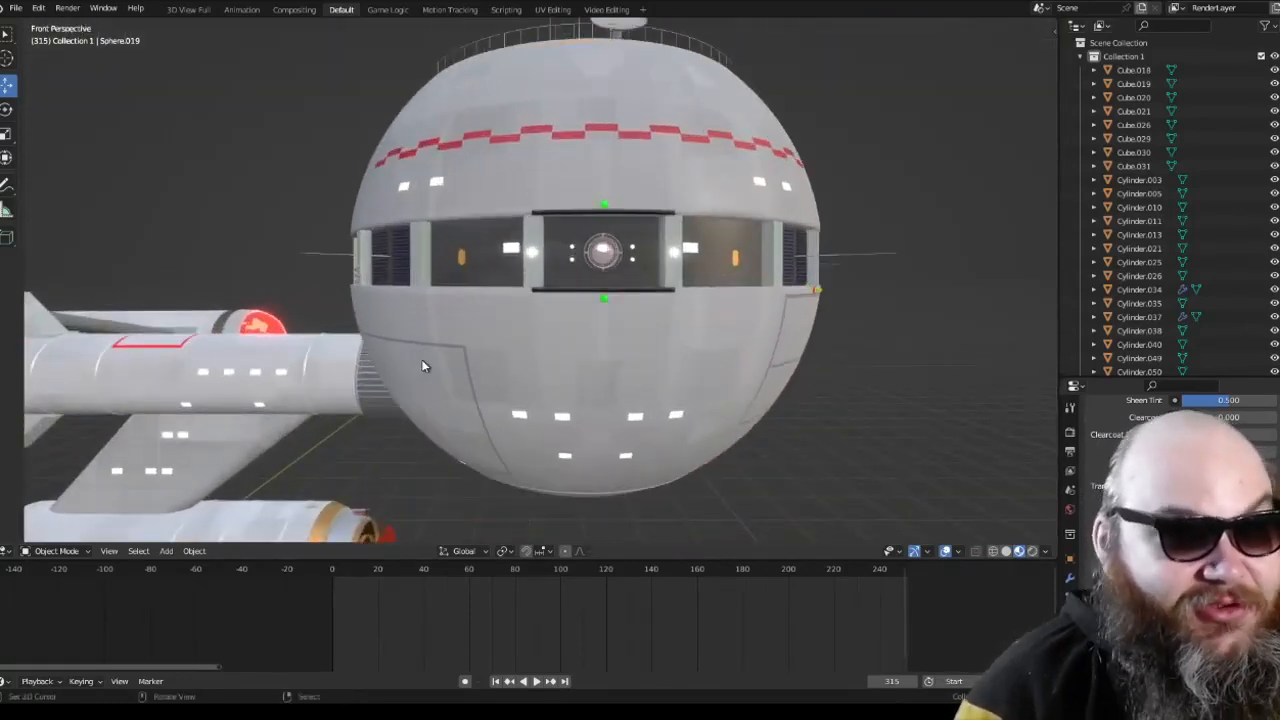
Step: Review the ship's side profile in front orthographic view, including the NCC-136 nacelle marking
{"action": "key", "text": "KP_1"}
{"action": "scroll", "coordinate": [422, 366], "scroll_direction": "down", "scroll_amount": 4}
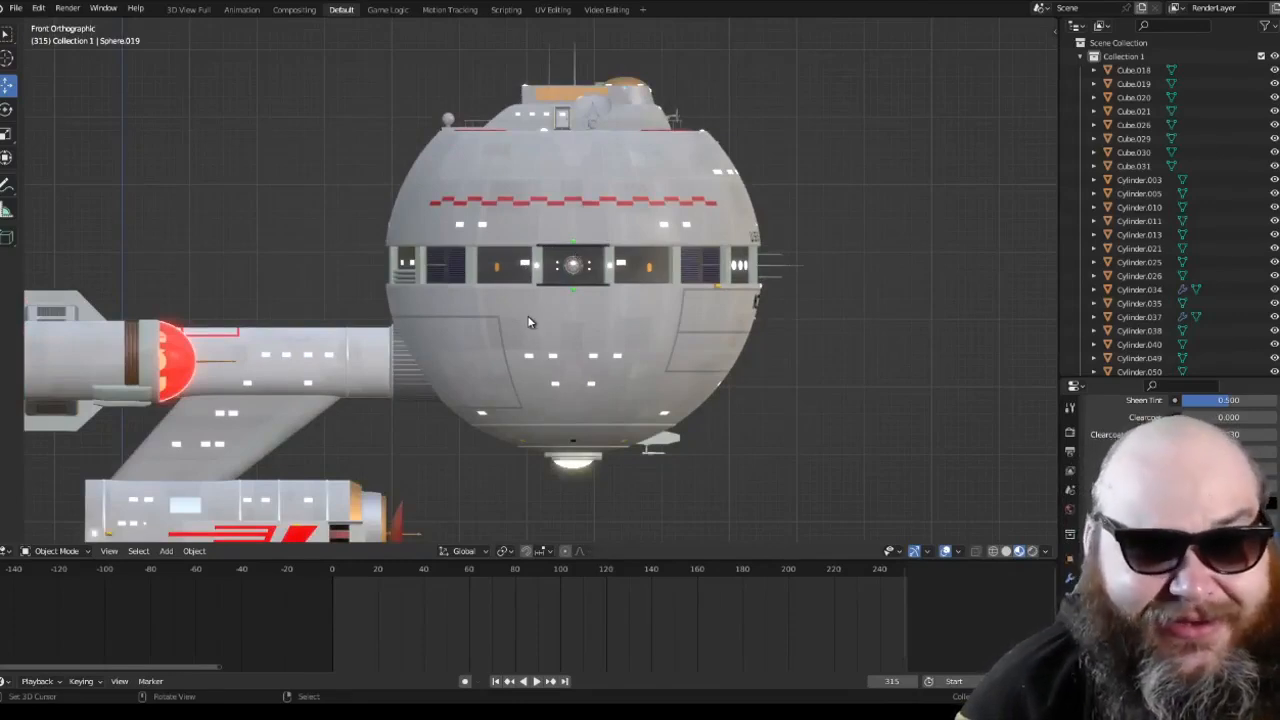
{"action": "middle_click_drag", "start_coordinate": [491, 349], "coordinate": [714, 249], "text": "shift"}
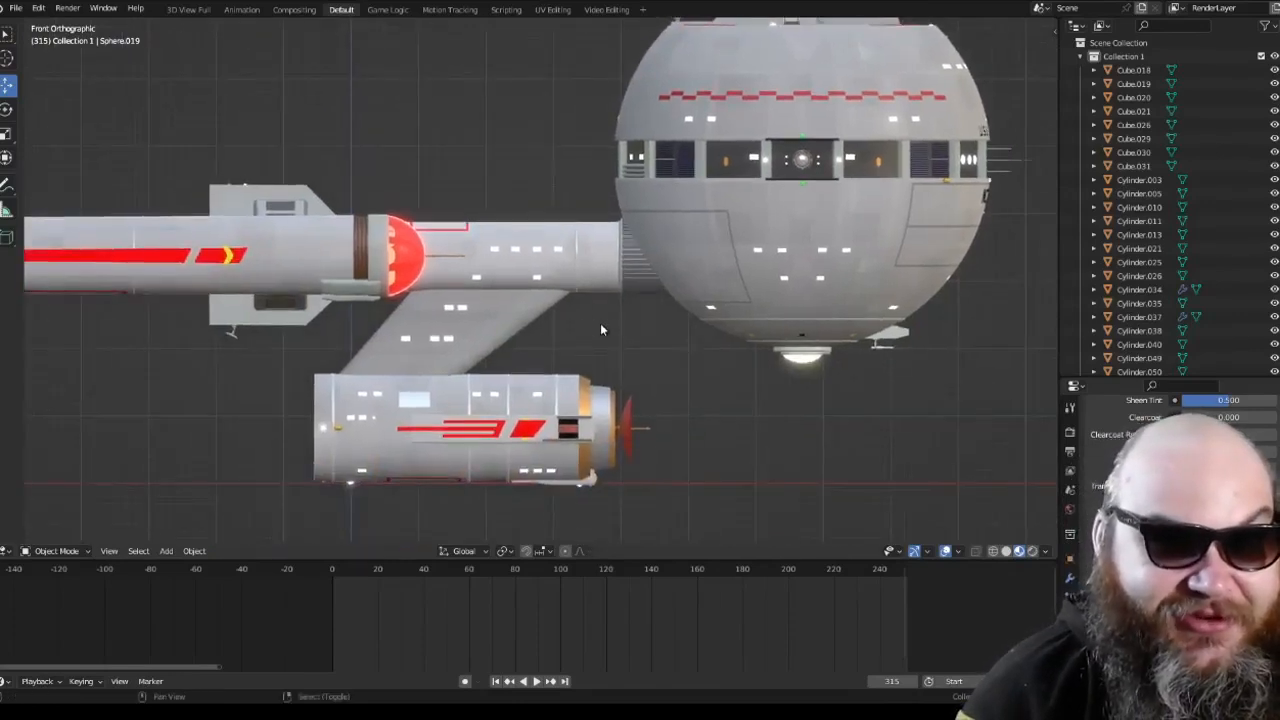
{"action": "middle_click_drag", "start_coordinate": [550, 322], "coordinate": [746, 337], "text": "shift"}
{"action": "scroll", "coordinate": [602, 324], "scroll_direction": "down", "scroll_amount": 2}
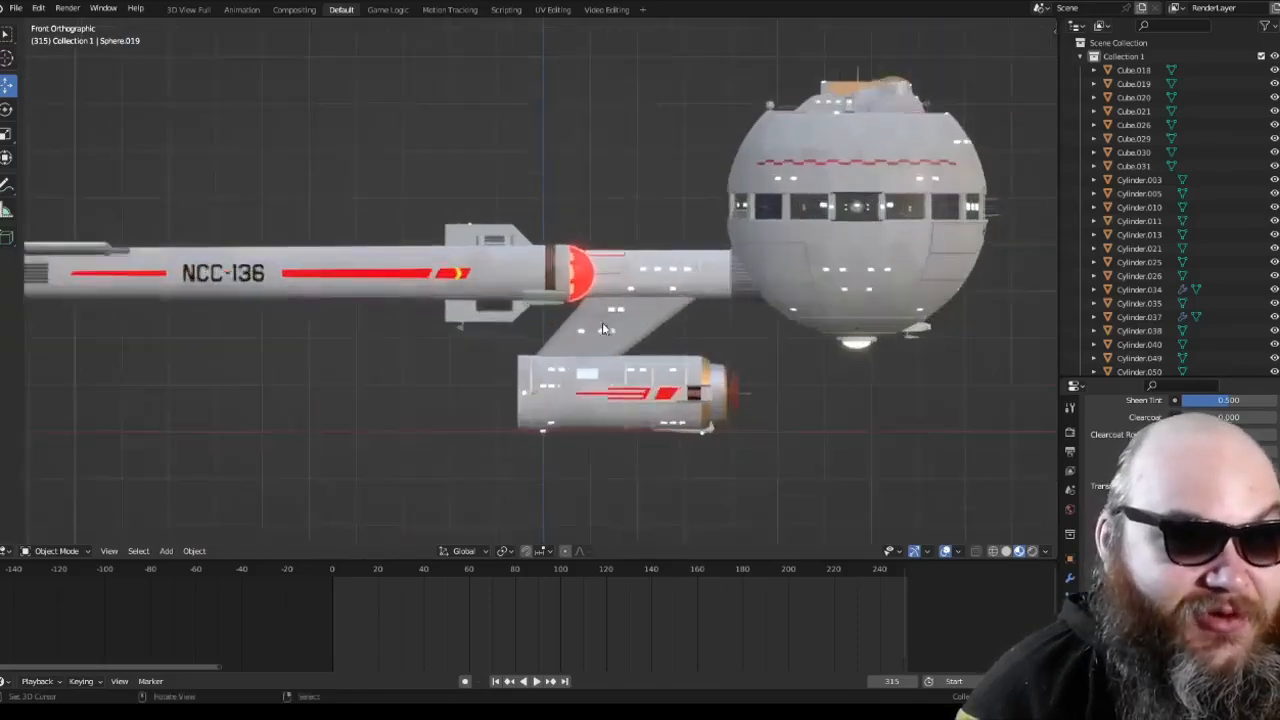
{"action": "scroll", "coordinate": [602, 324], "scroll_direction": "up", "scroll_amount": 2}
{"action": "scroll", "coordinate": [602, 322], "scroll_direction": "down", "scroll_amount": 4}
{"action": "middle_click_drag", "start_coordinate": [598, 321], "coordinate": [685, 350]}
{"action": "scroll", "coordinate": [540, 302], "scroll_direction": "up", "scroll_amount": 2}
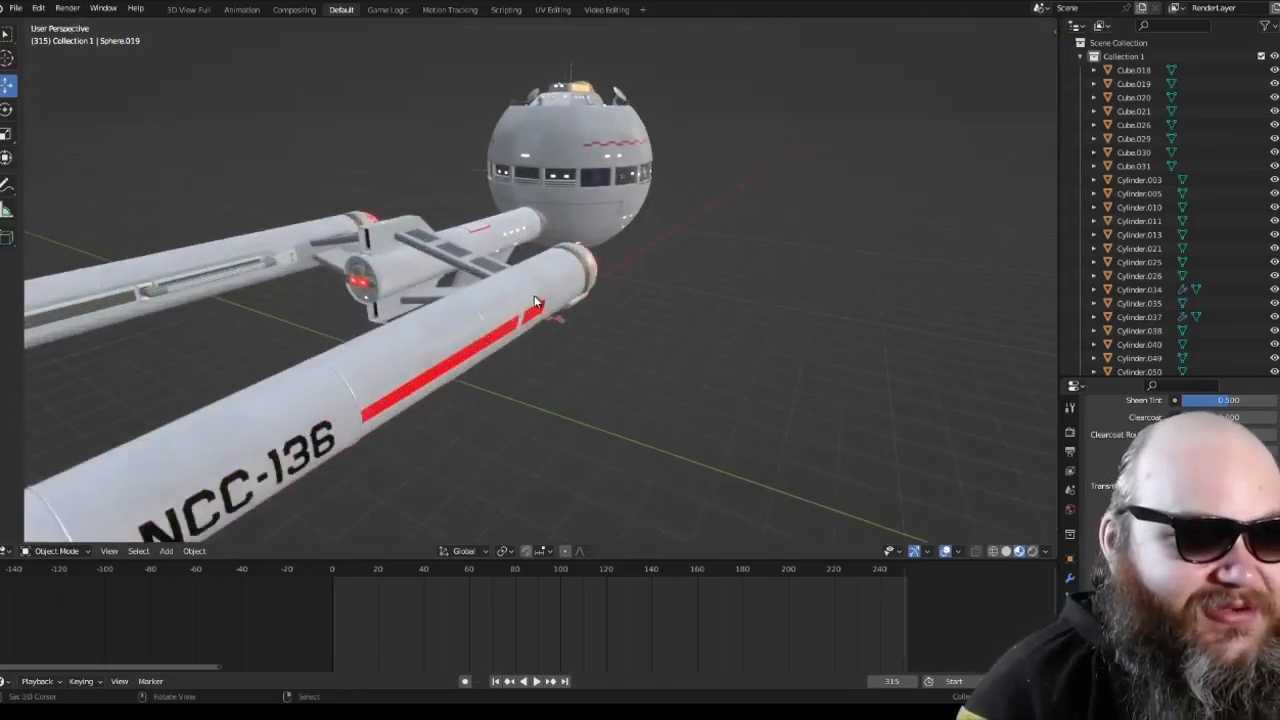
Step: Examine the spherical hull, lower pod and full profile in perspective and front orthographic views
{"action": "mouse_move", "coordinate": [535, 302]}
{"action": "middle_mouse_down"}
{"action": "mouse_move", "coordinate": [670, 348]}
{"action": "mouse_move", "coordinate": [555, 335]}
{"action": "mouse_move", "coordinate": [530, 310]}
{"action": "middle_mouse_up"}
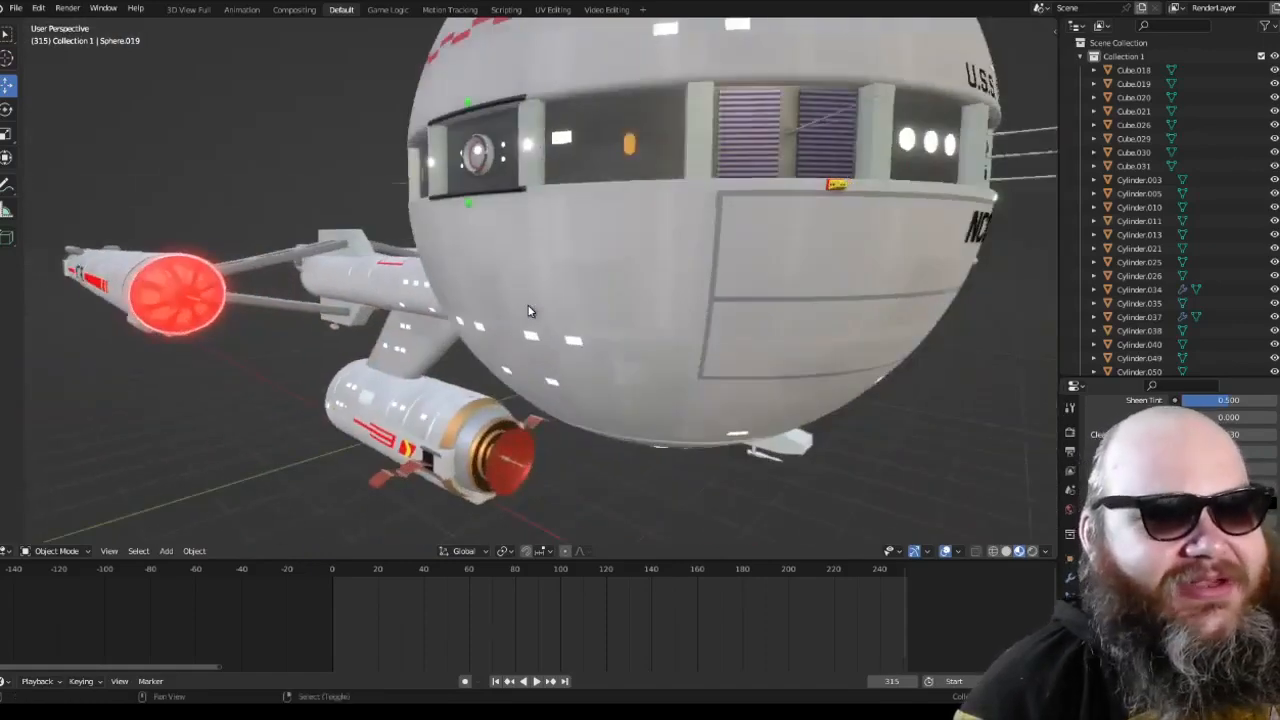
{"action": "scroll", "coordinate": [530, 310], "scroll_direction": "down", "scroll_amount": 4}
{"action": "key", "text": "KP_1"}
{"action": "key", "text": "KP_Decimal"}
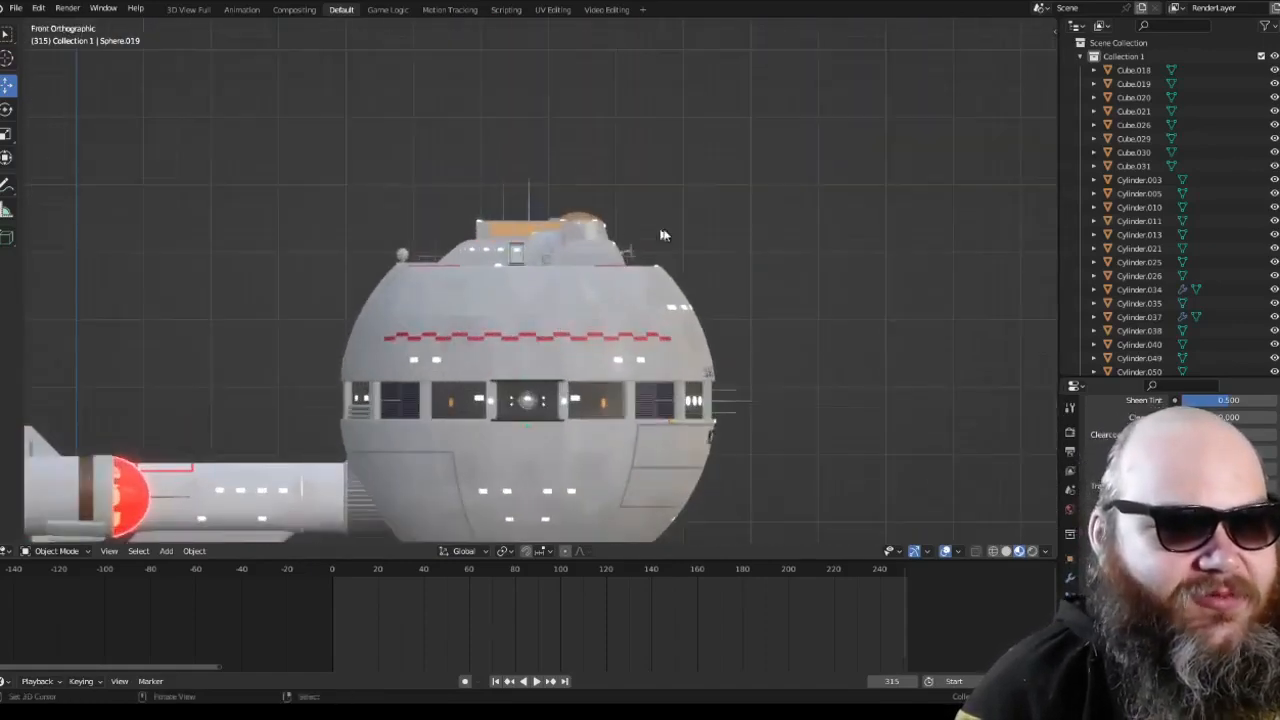
{"action": "scroll", "coordinate": [645, 275], "scroll_direction": "up", "scroll_amount": 4}
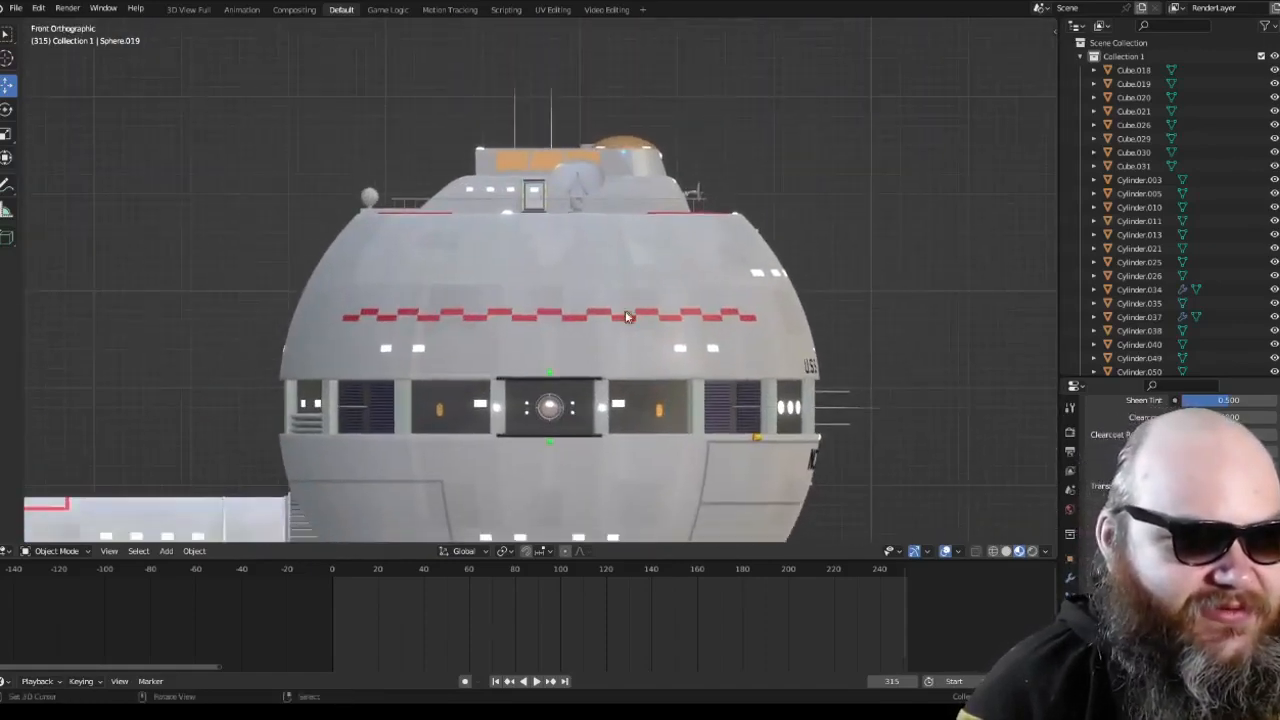
{"action": "middle_click_drag", "start_coordinate": [645, 247], "coordinate": [649, 233], "text": "shift"}
{"action": "middle_click_drag", "start_coordinate": [648, 356], "coordinate": [679, 237], "text": "shift"}
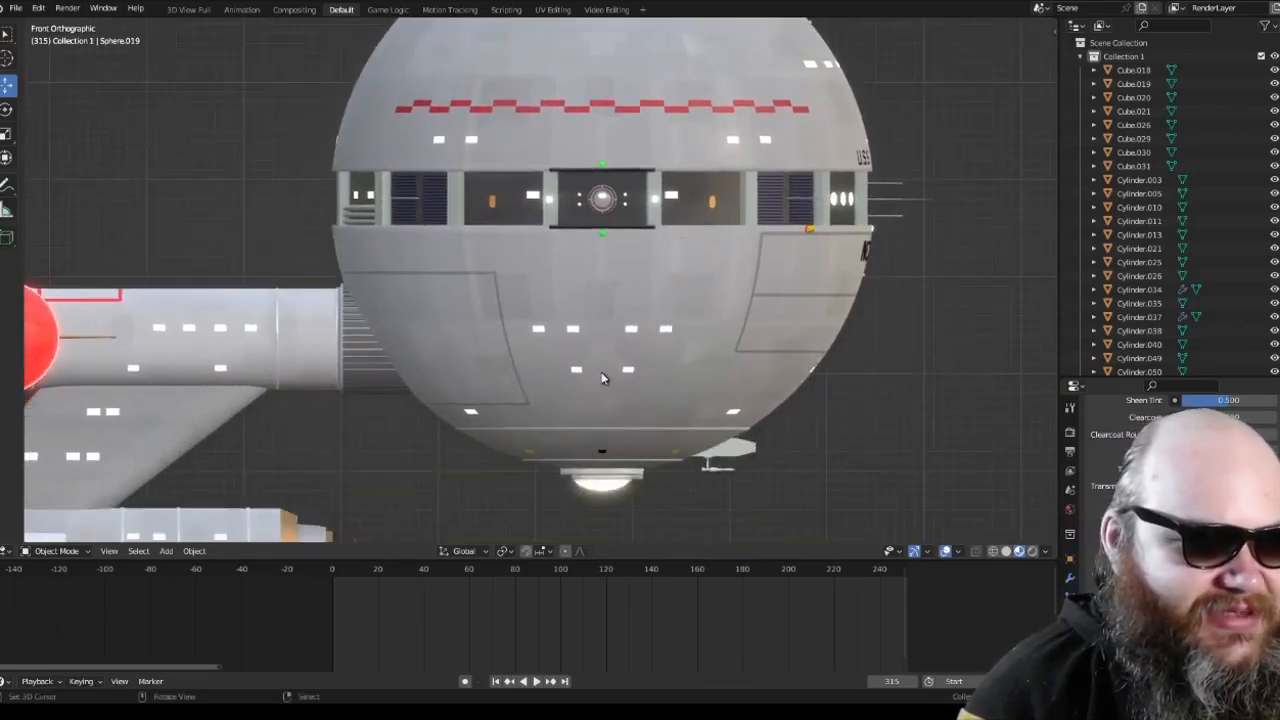
{"action": "middle_click_drag", "start_coordinate": [615, 404], "coordinate": [715, 327], "text": "shift"}
{"action": "middle_click_drag", "start_coordinate": [376, 422], "coordinate": [560, 342], "text": "shift"}
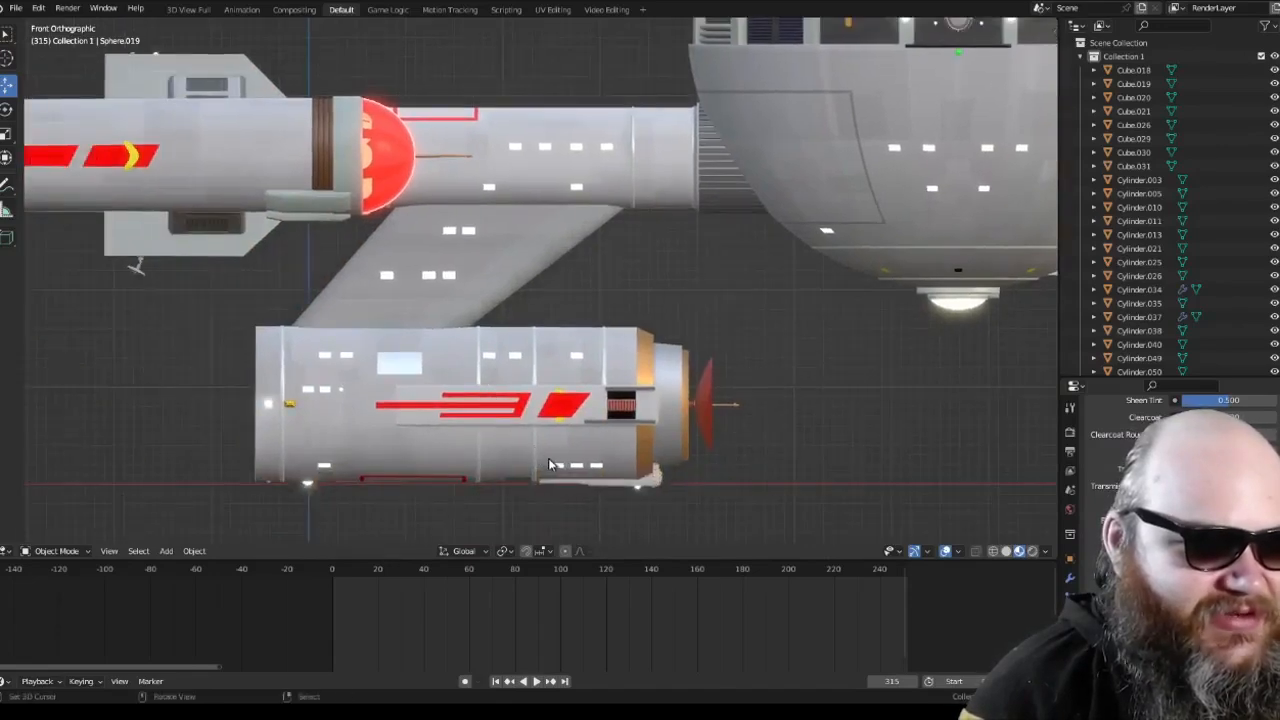
{"action": "scroll", "coordinate": [551, 472], "scroll_direction": "down", "scroll_amount": 6}
{"action": "scroll", "coordinate": [615, 374], "scroll_direction": "up", "scroll_amount": 2}
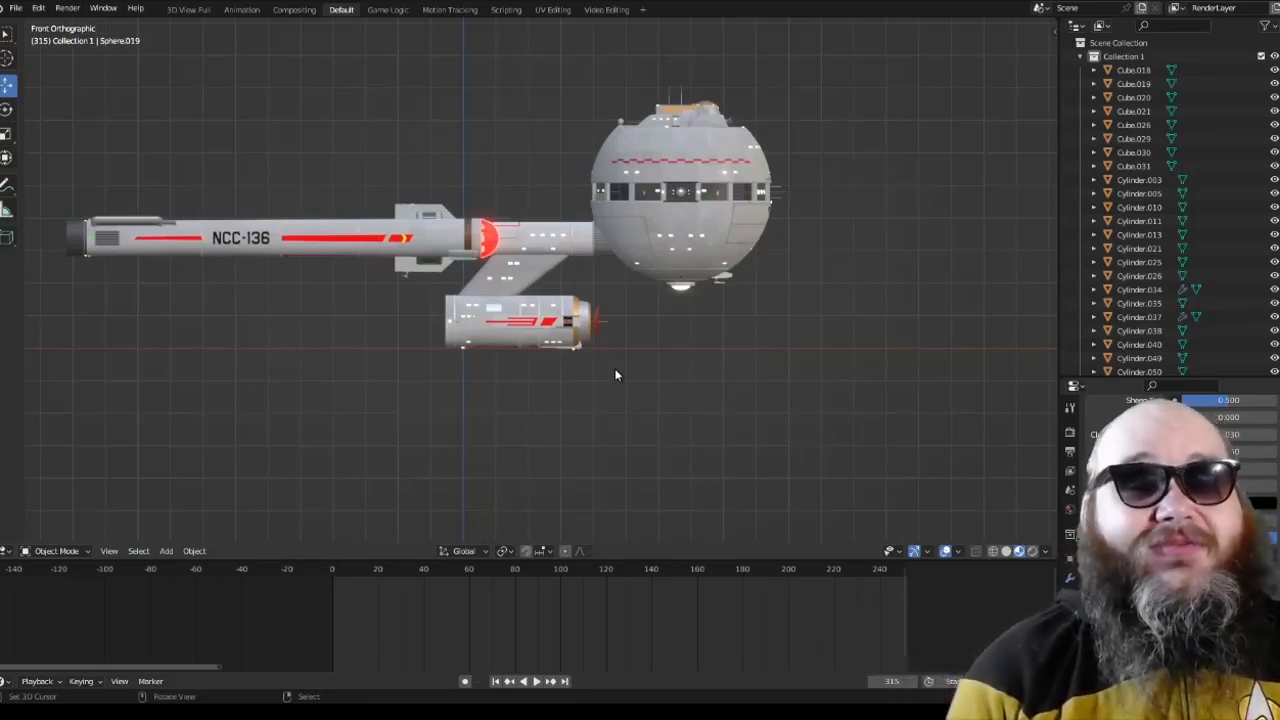
{"action": "scroll", "coordinate": [615, 374], "scroll_direction": "up", "scroll_amount": 4}
{"action": "scroll", "coordinate": [557, 347], "scroll_direction": "down", "scroll_amount": 6}
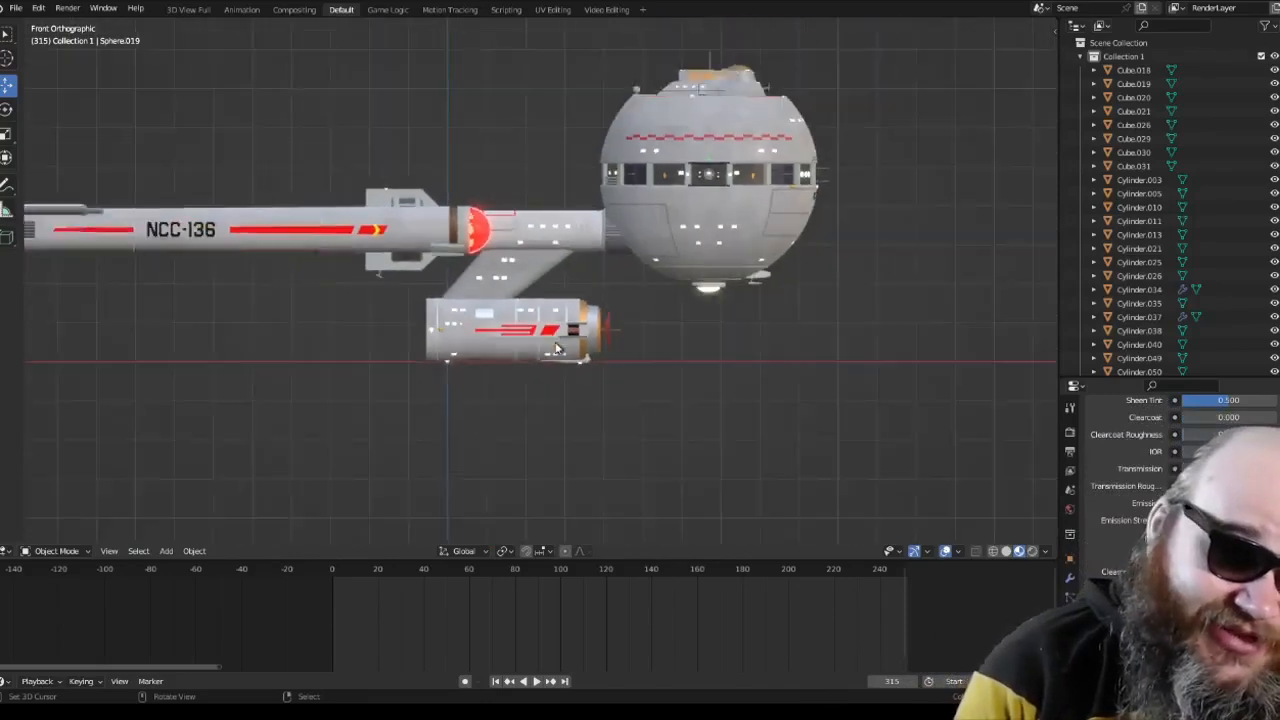
{"action": "scroll", "coordinate": [557, 347], "scroll_direction": "up", "scroll_amount": 2}
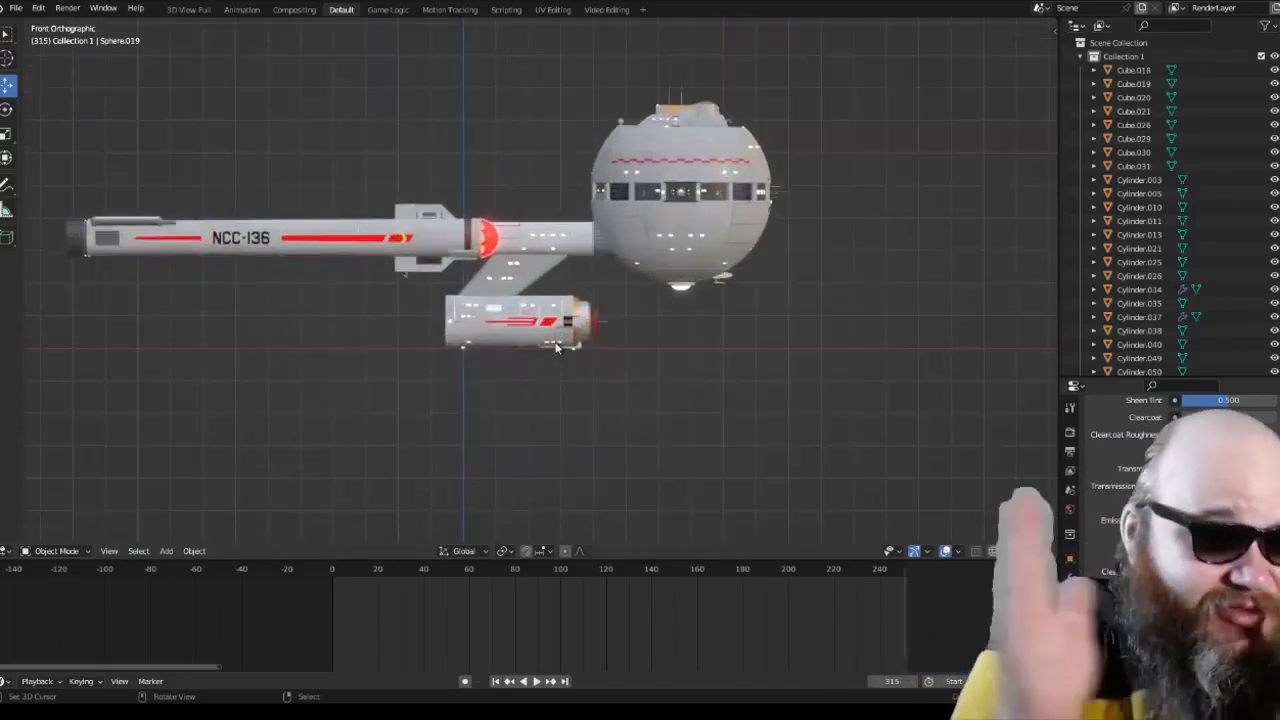
Step: Check the ship from the top and inspect its pylons and connecting hull in perspective
{"action": "key", "text": "KP_7"}
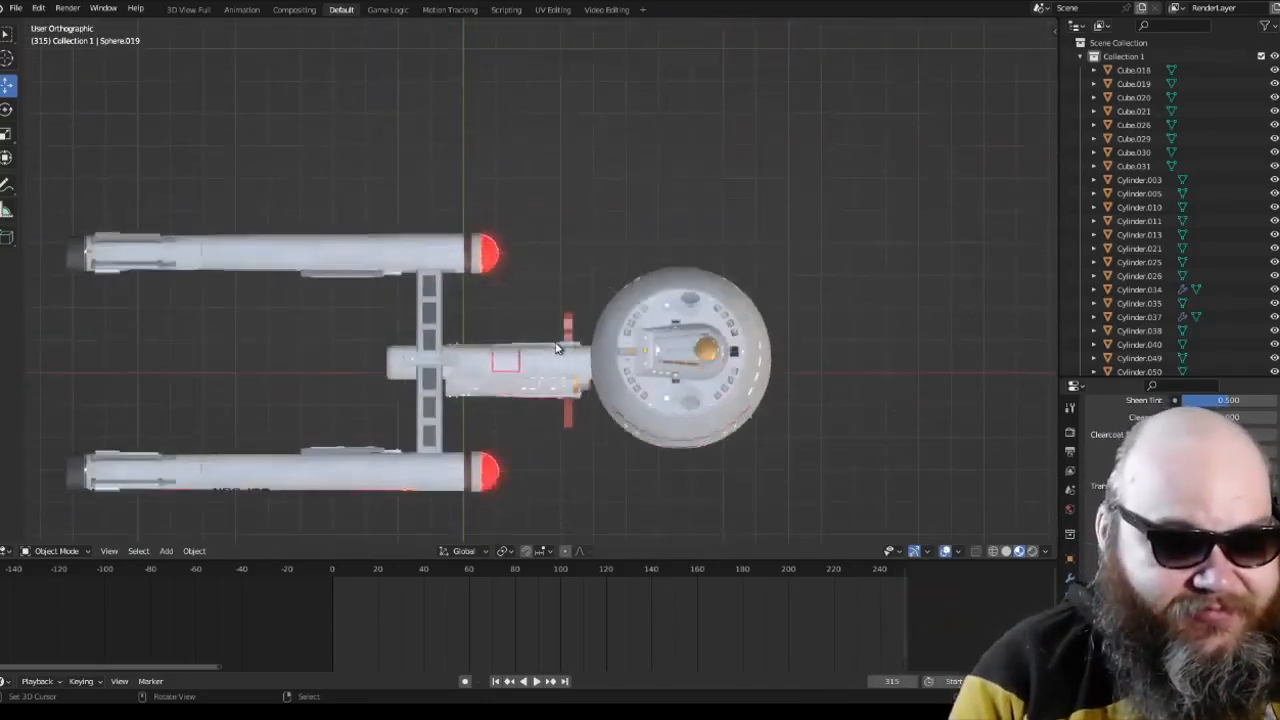
{"action": "scroll", "coordinate": [549, 352], "scroll_direction": "up", "scroll_amount": 2}
{"action": "middle_click_drag", "start_coordinate": [549, 352], "coordinate": [659, 276]}
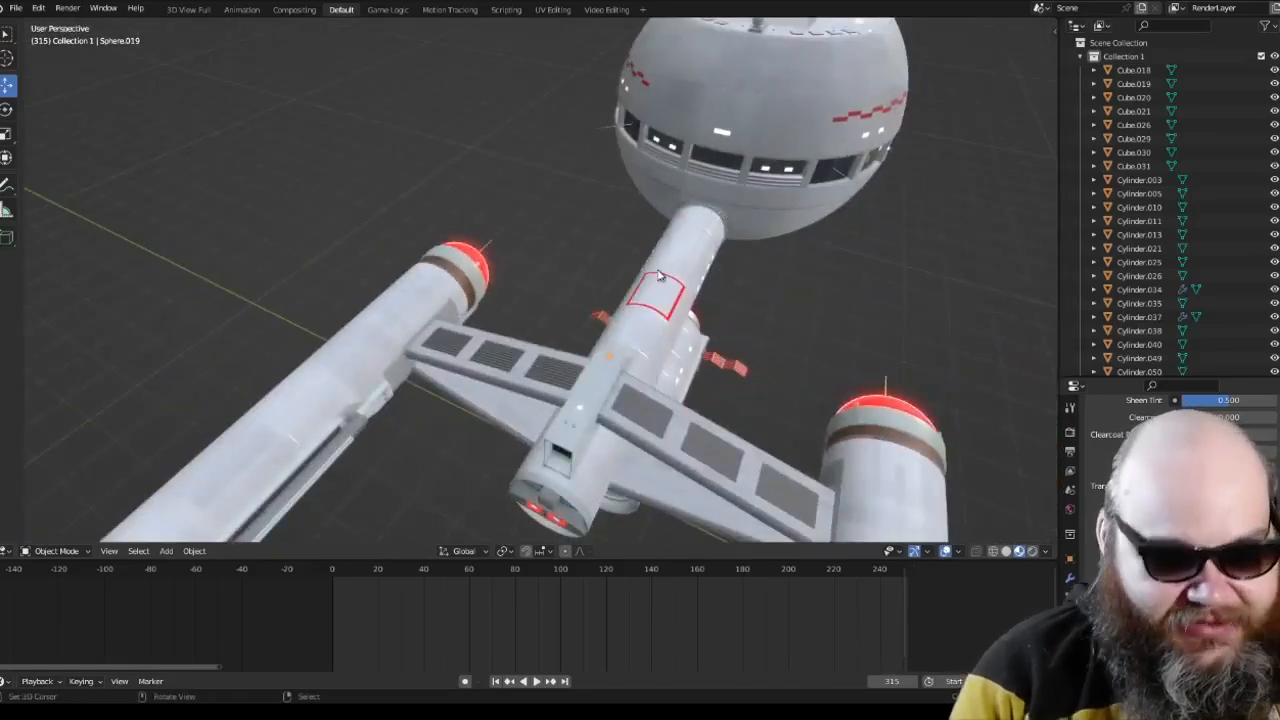
{"action": "key", "text": "KP_5"}
{"action": "key", "text": "KP_5"}
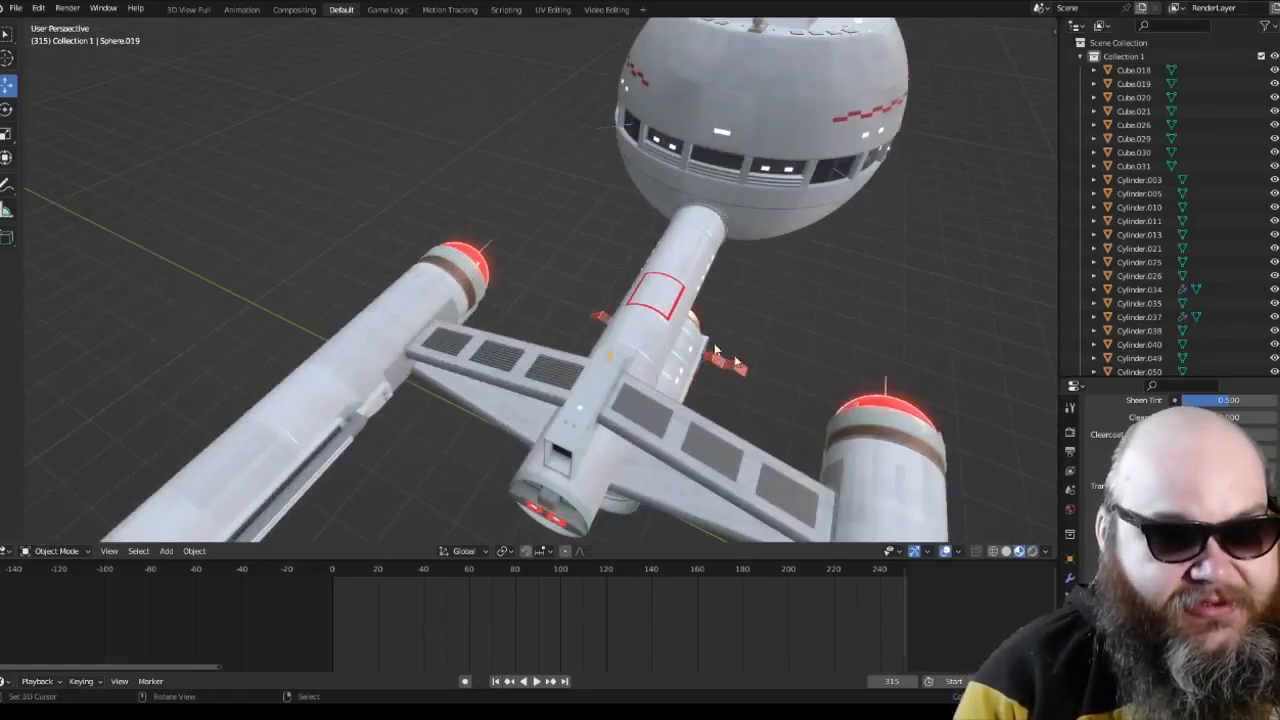
{"action": "middle_click_drag", "start_coordinate": [735, 361], "coordinate": [567, 305]}
{"action": "scroll", "coordinate": [567, 305], "scroll_direction": "down", "scroll_amount": 4}
Step: Switch the viewport to Rendered shading and show the whole ship in top orthographic view
{"action": "left_click", "coordinate": [1032, 551]}
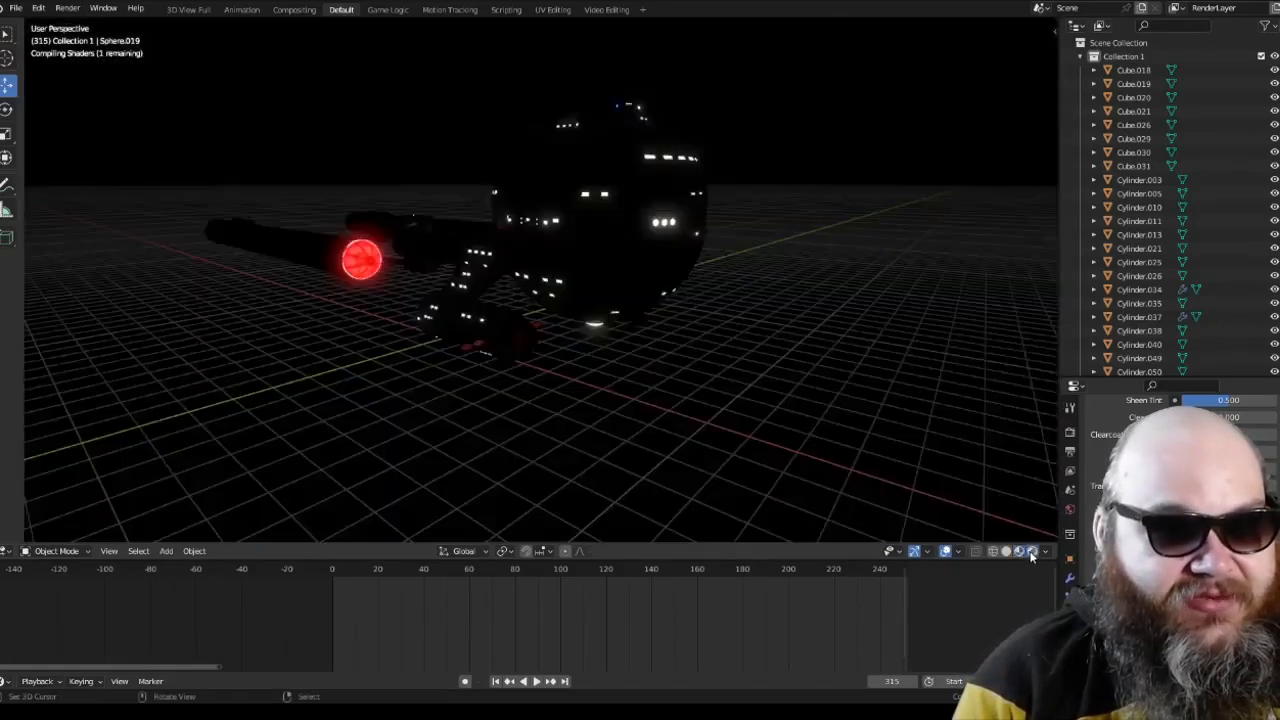
{"action": "middle_click_drag", "start_coordinate": [700, 395], "coordinate": [638, 346]}
{"action": "key", "text": "KP_7"}
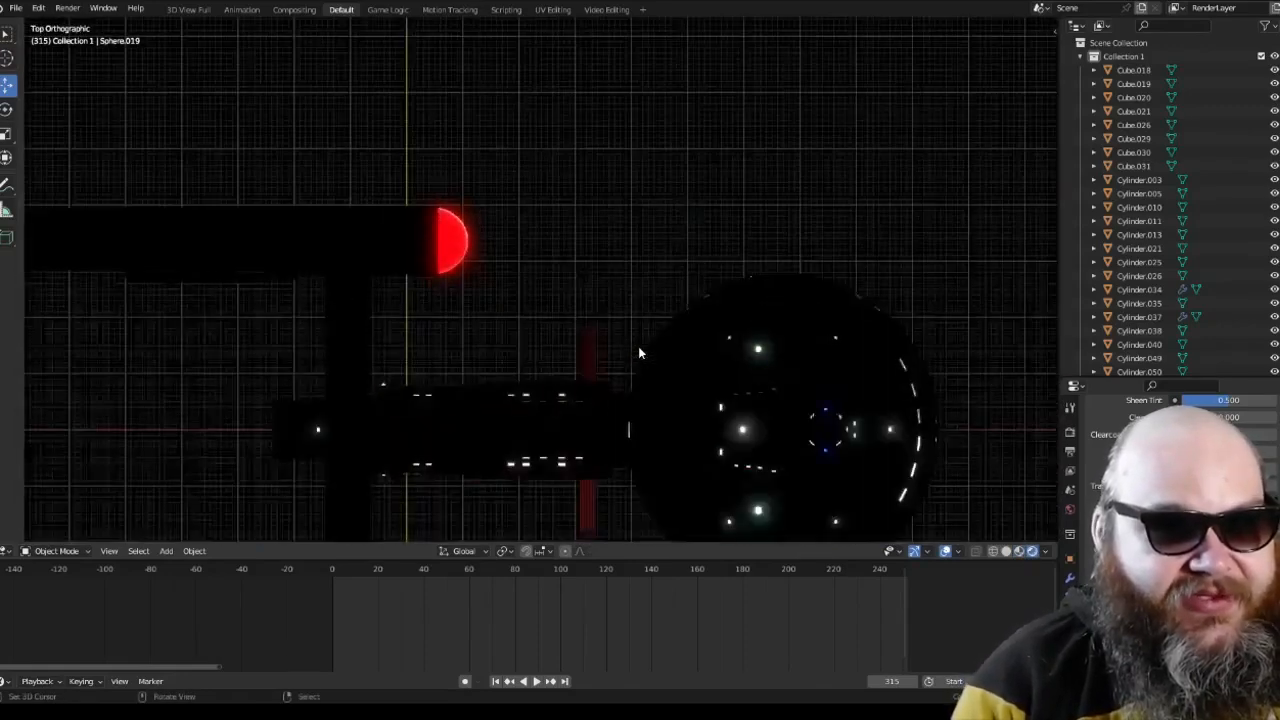
{"action": "scroll", "coordinate": [600, 357], "scroll_direction": "down", "scroll_amount": 3}
Step: Add a Sun light and move it beyond the ship's spherical hull, shifting it about 11.5 units along X
{"action": "left_click", "coordinate": [166, 551]}
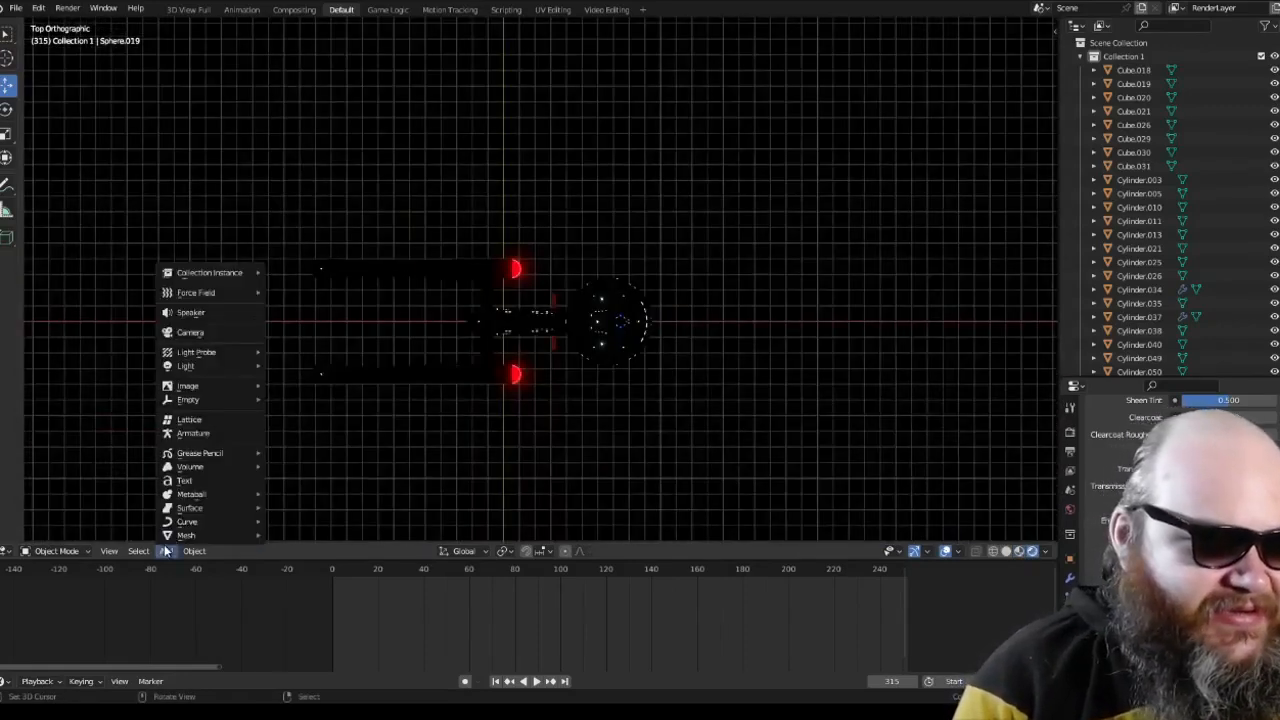
{"action": "mouse_move", "coordinate": [221, 369]}
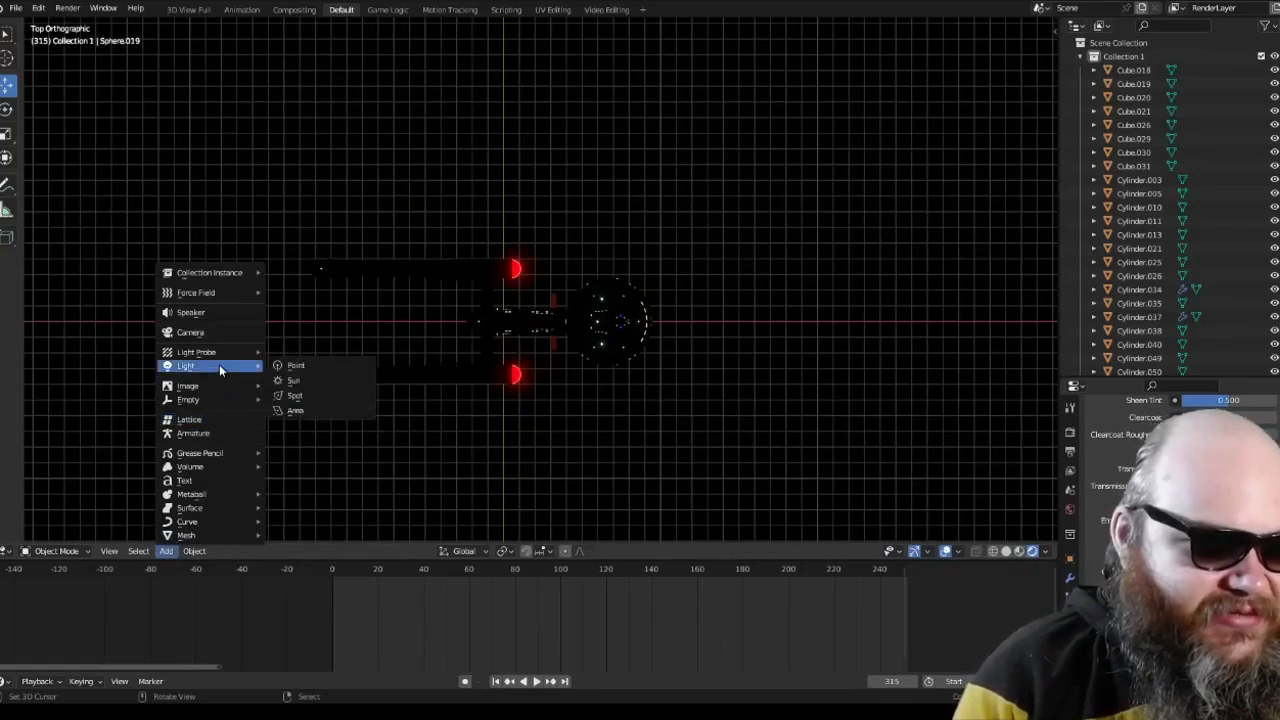
{"action": "left_click", "coordinate": [285, 381]}
{"action": "key", "text": "g"}
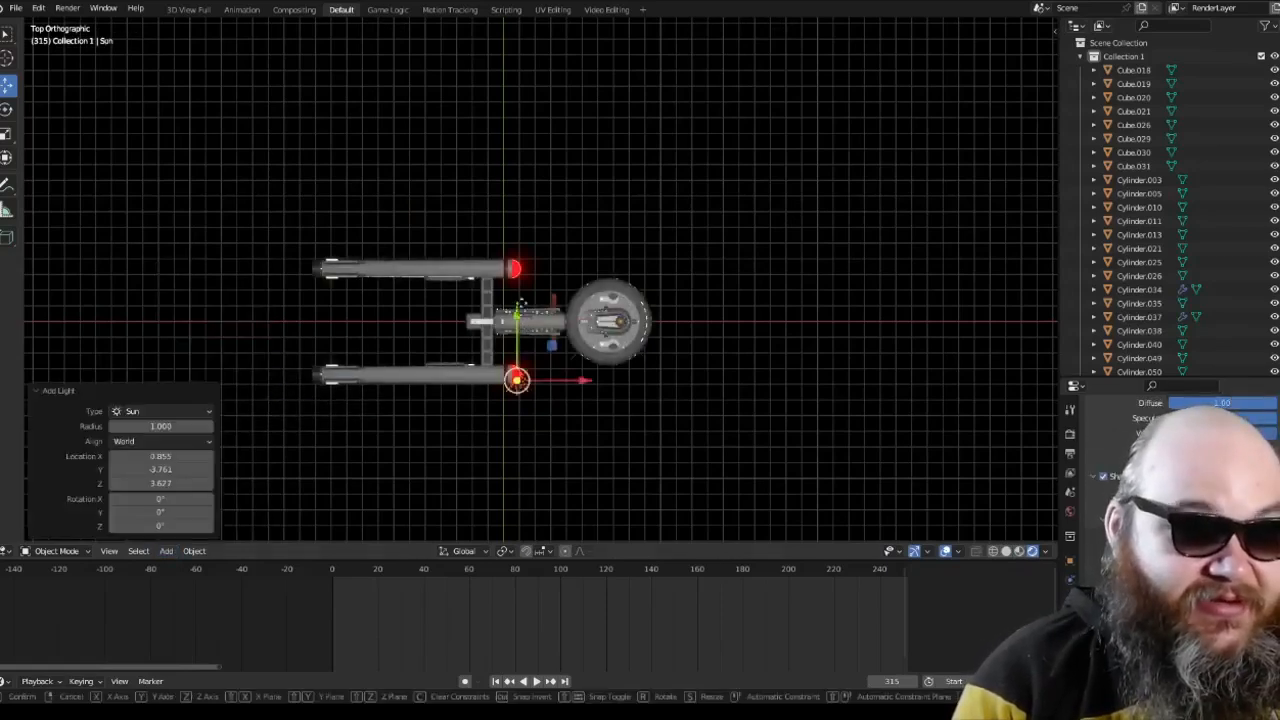
{"action": "left_click_drag", "start_coordinate": [520, 303], "coordinate": [520, 137]}
{"action": "left_click_drag", "start_coordinate": [577, 215], "coordinate": [757, 228]}
Step: Rotate the Sun about 89.4° in right orthographic view so it shines sideways onto the ship
{"action": "key", "text": "KP_1"}
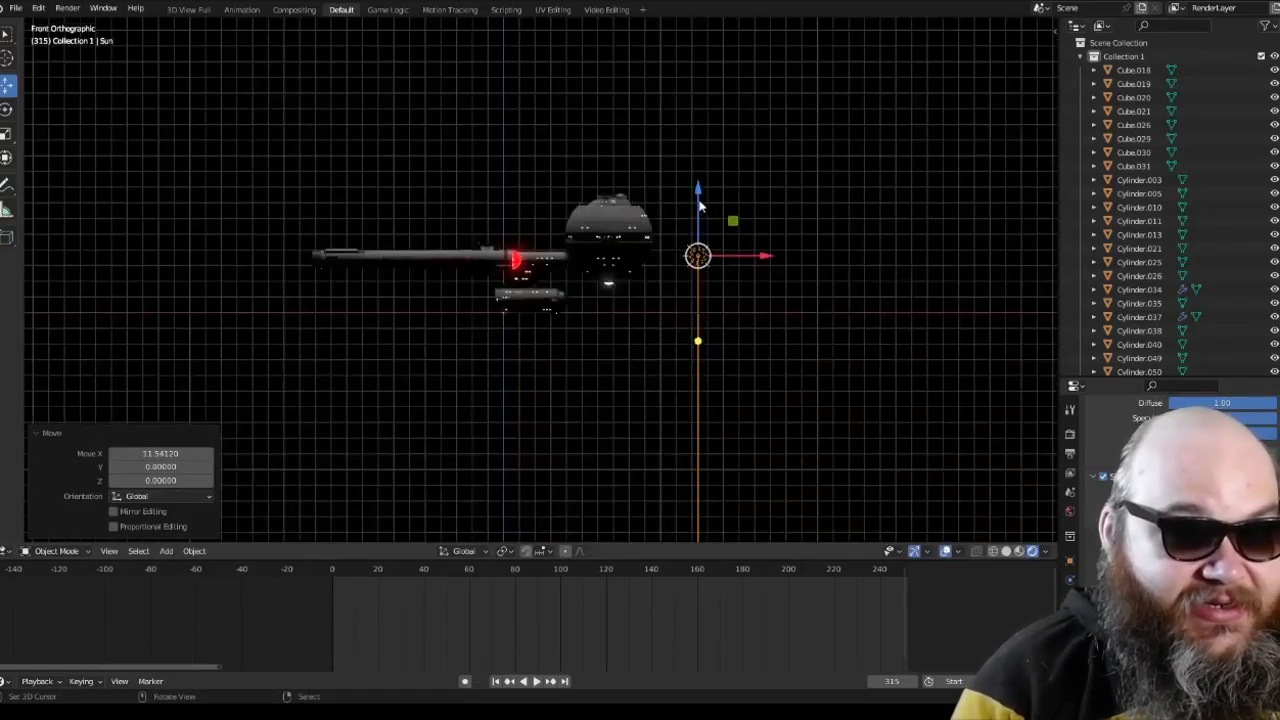
{"action": "key", "text": "KP_3"}
{"action": "scroll", "coordinate": [700, 205], "scroll_direction": "up", "scroll_amount": 3}
{"action": "key", "text": "r"}
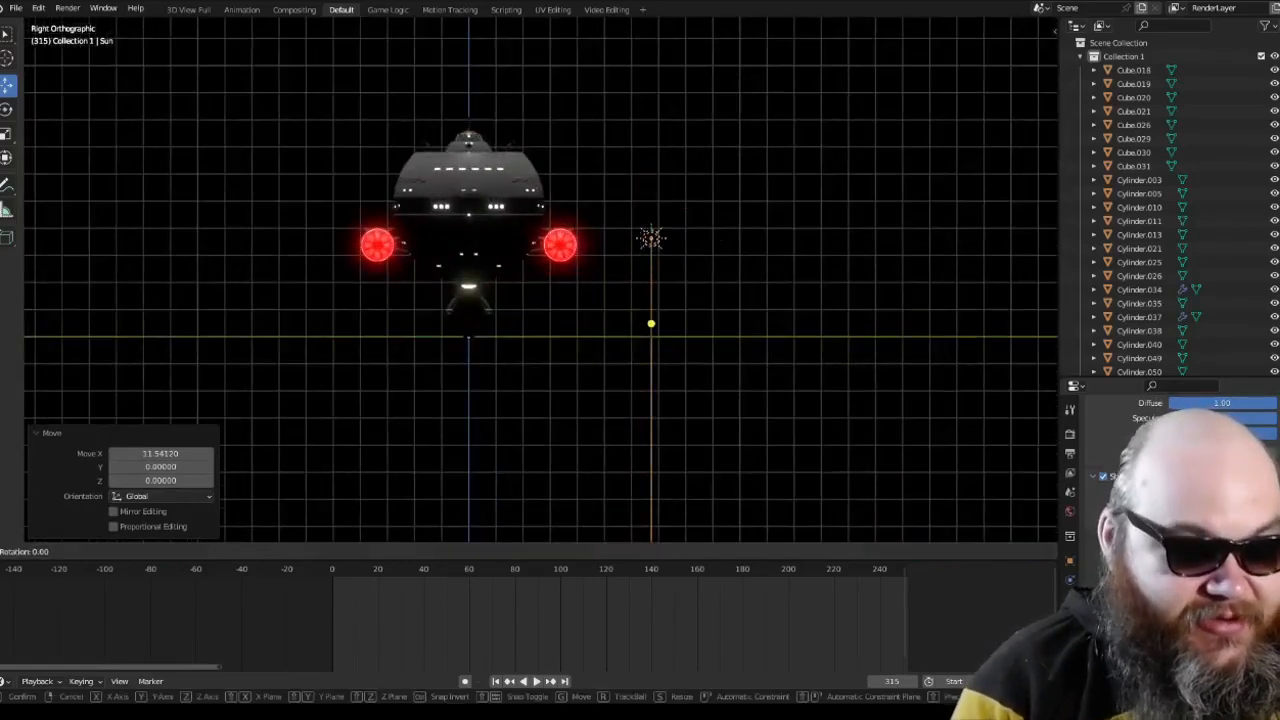
{"action": "left_click", "coordinate": [694, 130]}
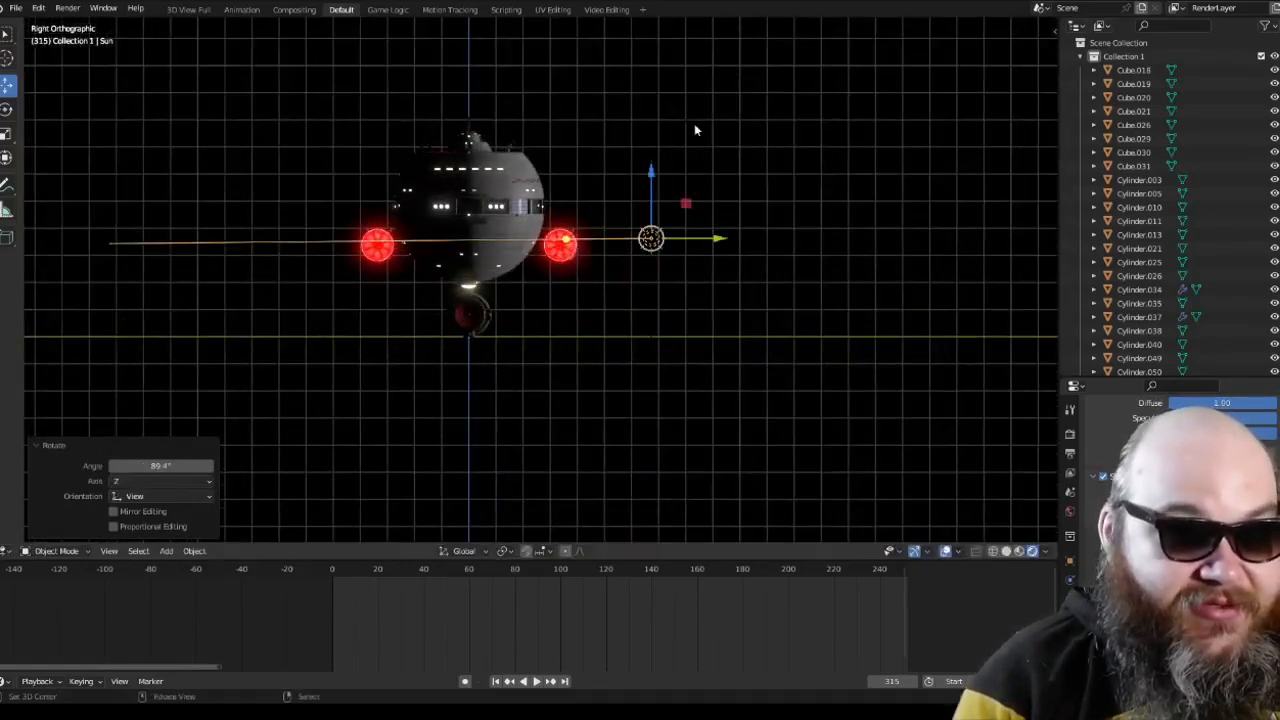
Step: In top orthographic view, move the Sun diagonally away, about 9 units along X, and rotate it about 39° toward the ship
{"action": "key", "text": "KP_7"}
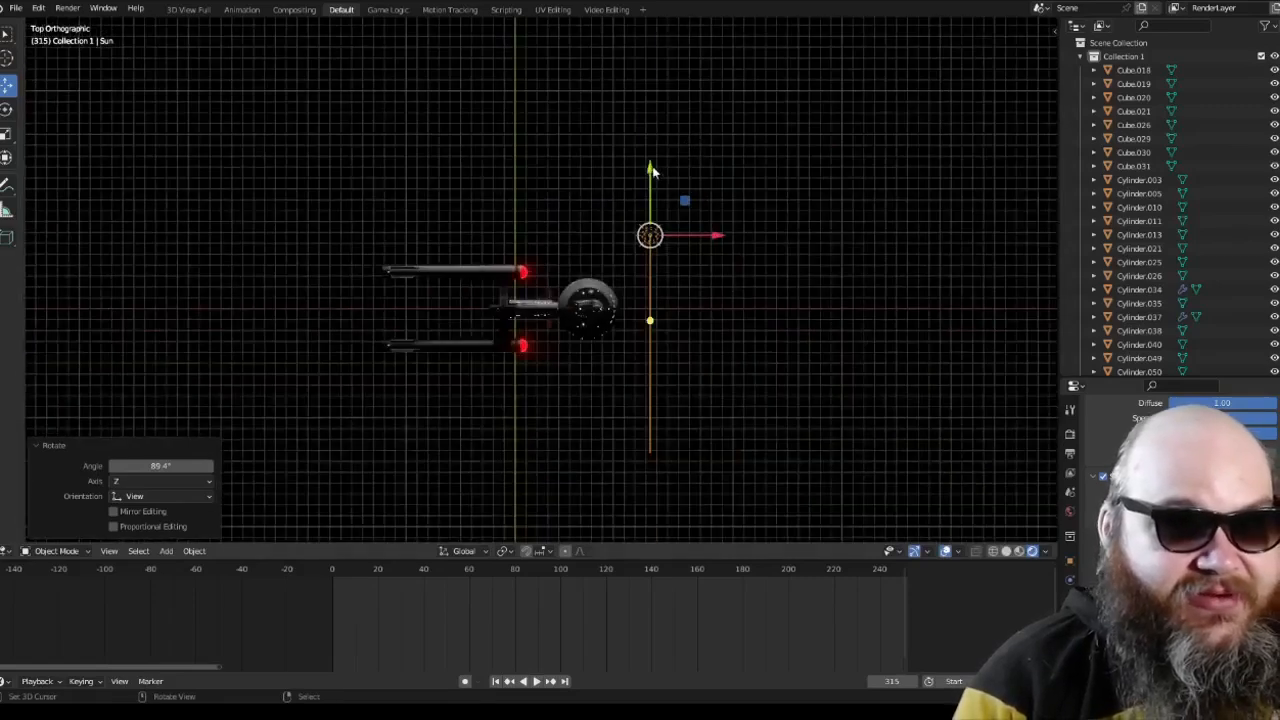
{"action": "left_click_drag", "start_coordinate": [652, 171], "coordinate": [652, 71]}
{"action": "left_click_drag", "start_coordinate": [702, 132], "coordinate": [801, 132]}
{"action": "key", "text": "r"}
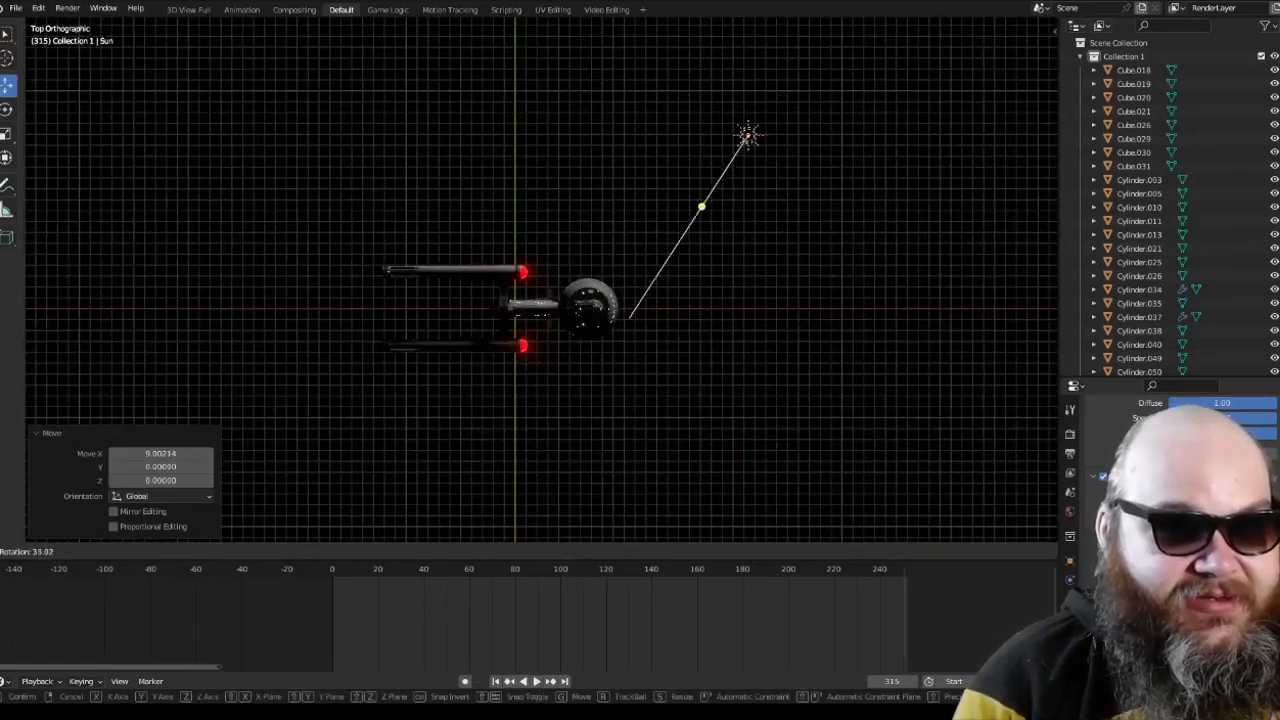
{"action": "left_click", "coordinate": [577, 37]}
Step: Increase the Sun's strength and check the lit ship in perspective view
{"action": "key", "text": "KP_3"}
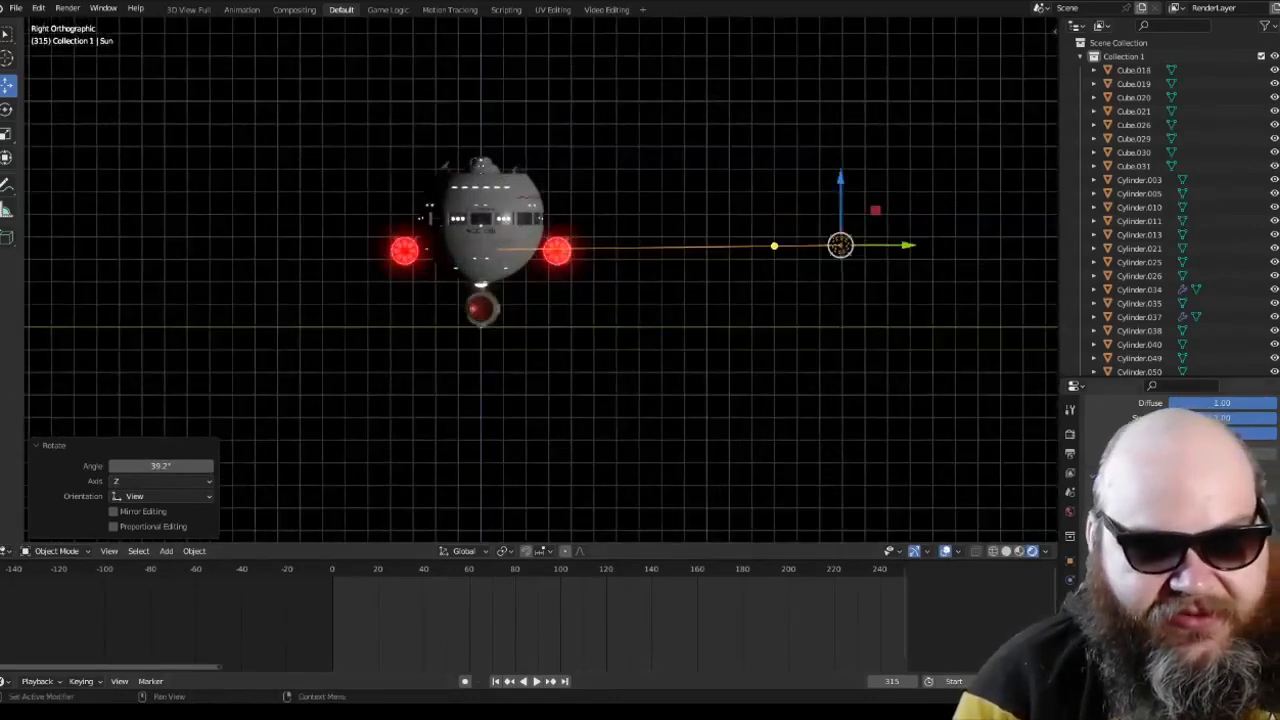
{"action": "scroll", "coordinate": [1170, 500], "scroll_direction": "up", "scroll_amount": 5}
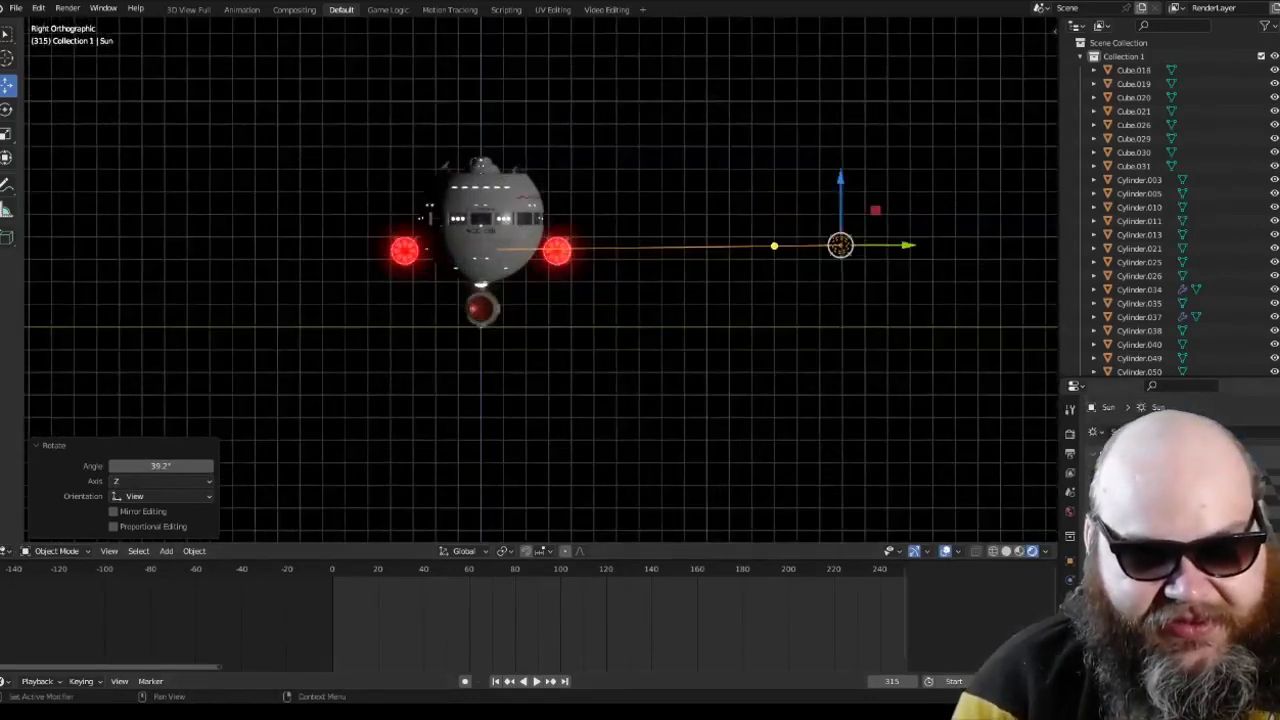
{"action": "key", "text": "Return"}
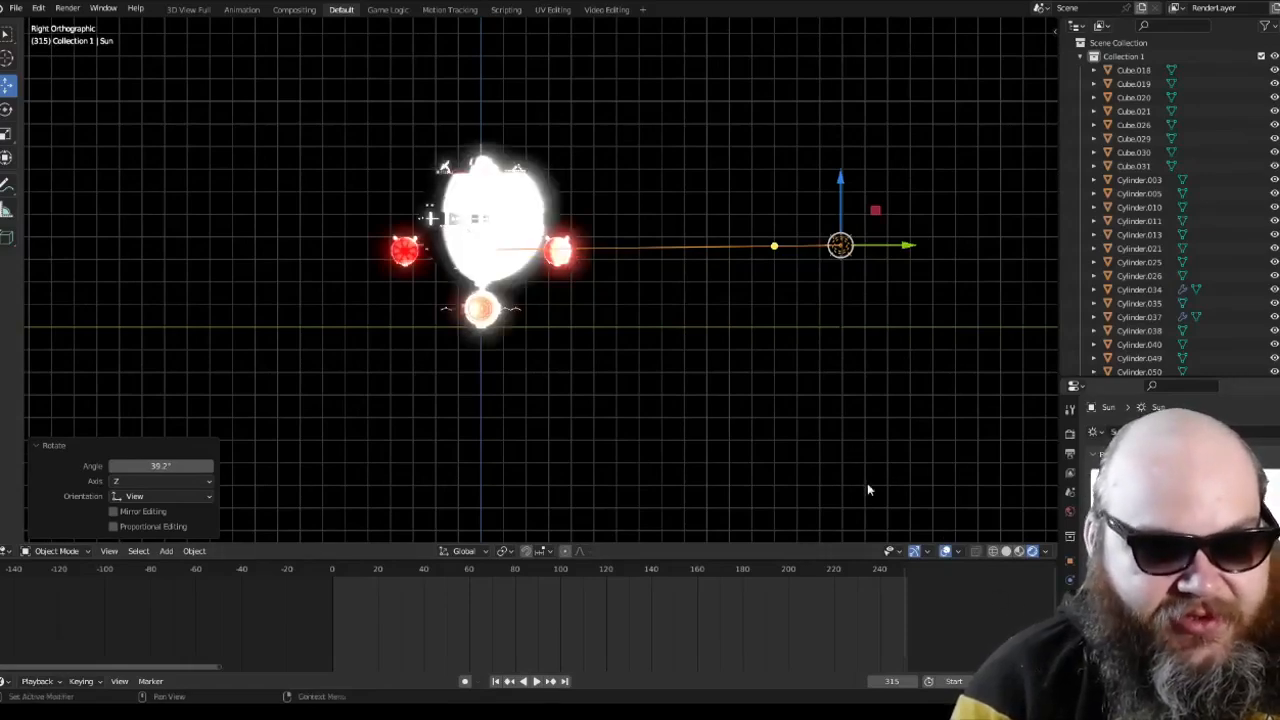
{"action": "middle_click_drag", "start_coordinate": [846, 417], "coordinate": [755, 432]}
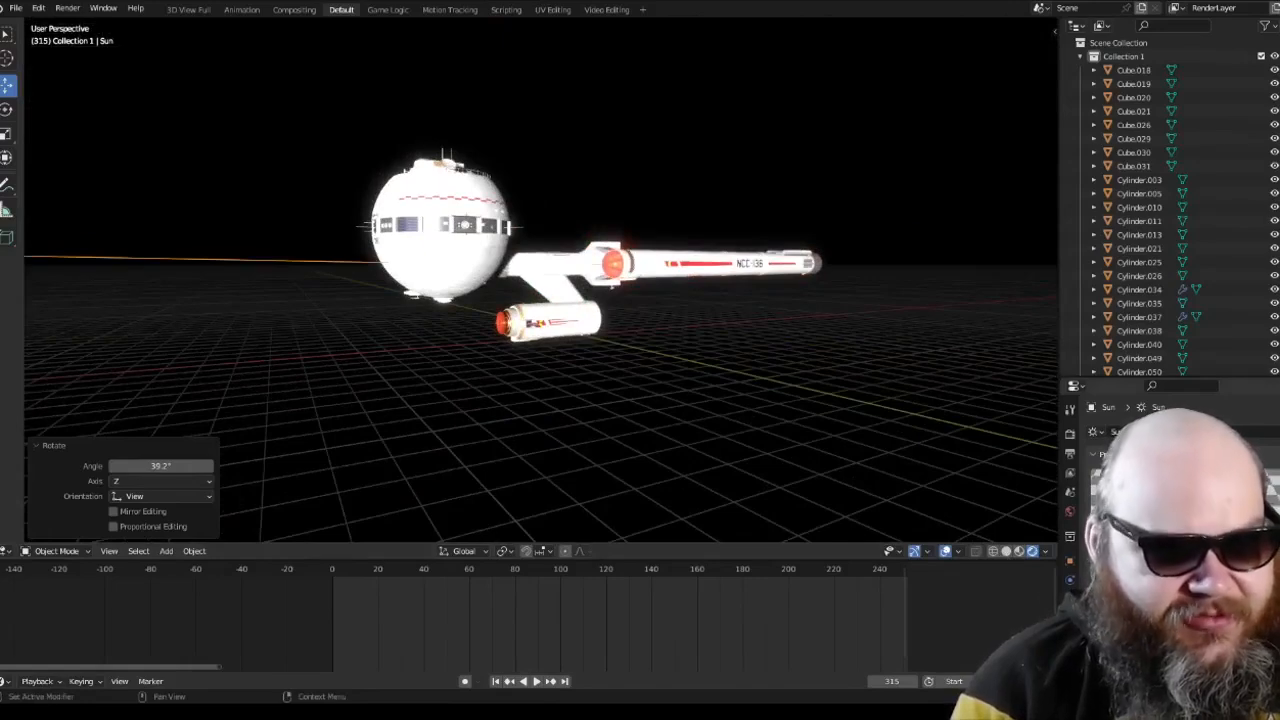
{"action": "scroll", "coordinate": [629, 373], "scroll_direction": "up", "scroll_amount": 5}
{"action": "scroll", "coordinate": [627, 376], "scroll_direction": "down", "scroll_amount": 3}
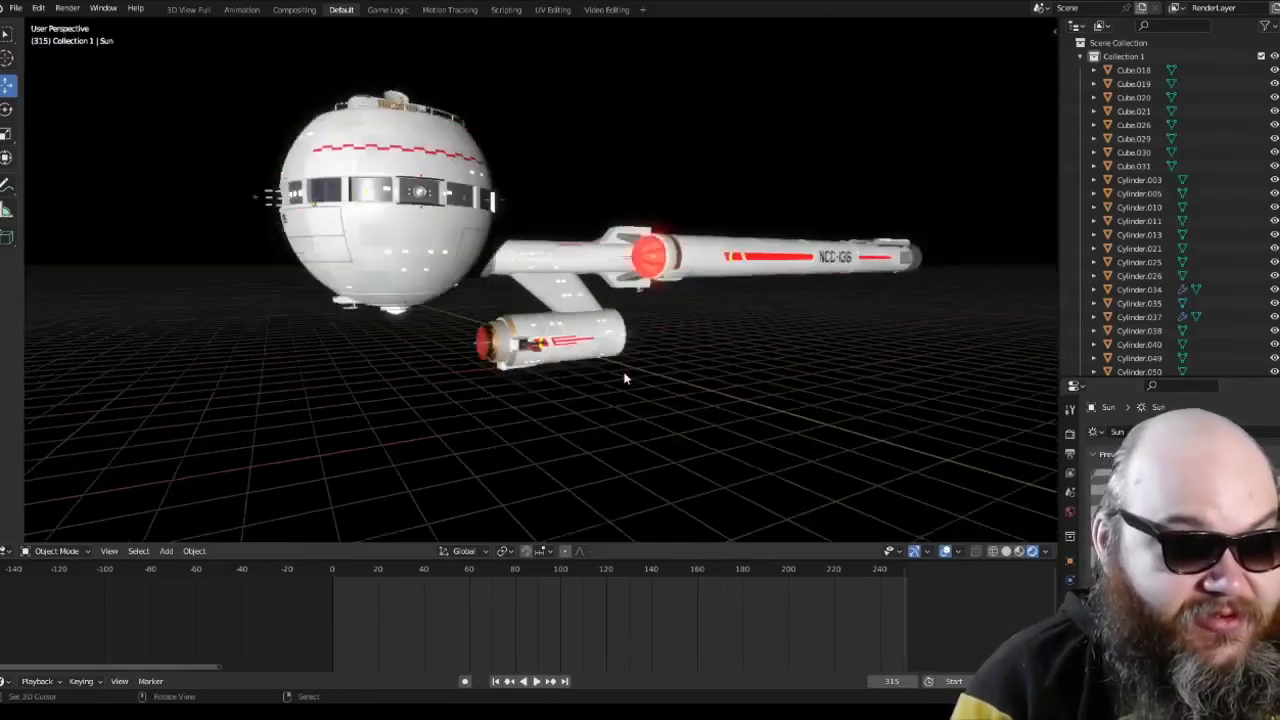
{"action": "middle_click_drag", "start_coordinate": [626, 377], "coordinate": [590, 381]}
Step: Reselect the Sun and raise it about 12.1 units along Z in right orthographic view
{"action": "key", "text": "a"}
{"action": "key", "text": "a"}
{"action": "key", "text": "a"}
{"action": "key", "text": "a"}
{"action": "right_click", "coordinate": [503, 171]}
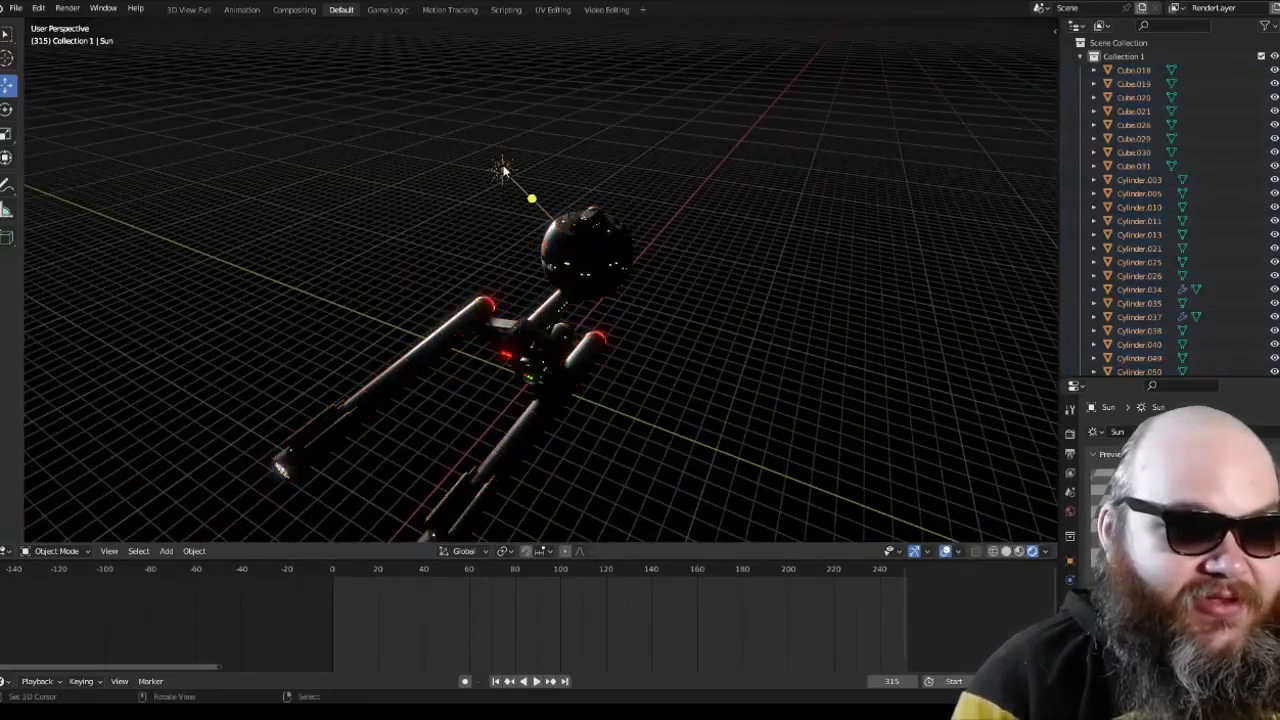
{"action": "key", "text": "KP_1"}
{"action": "key", "text": "KP_3"}
{"action": "key", "text": "KP_1"}
{"action": "key", "text": "KP_3"}
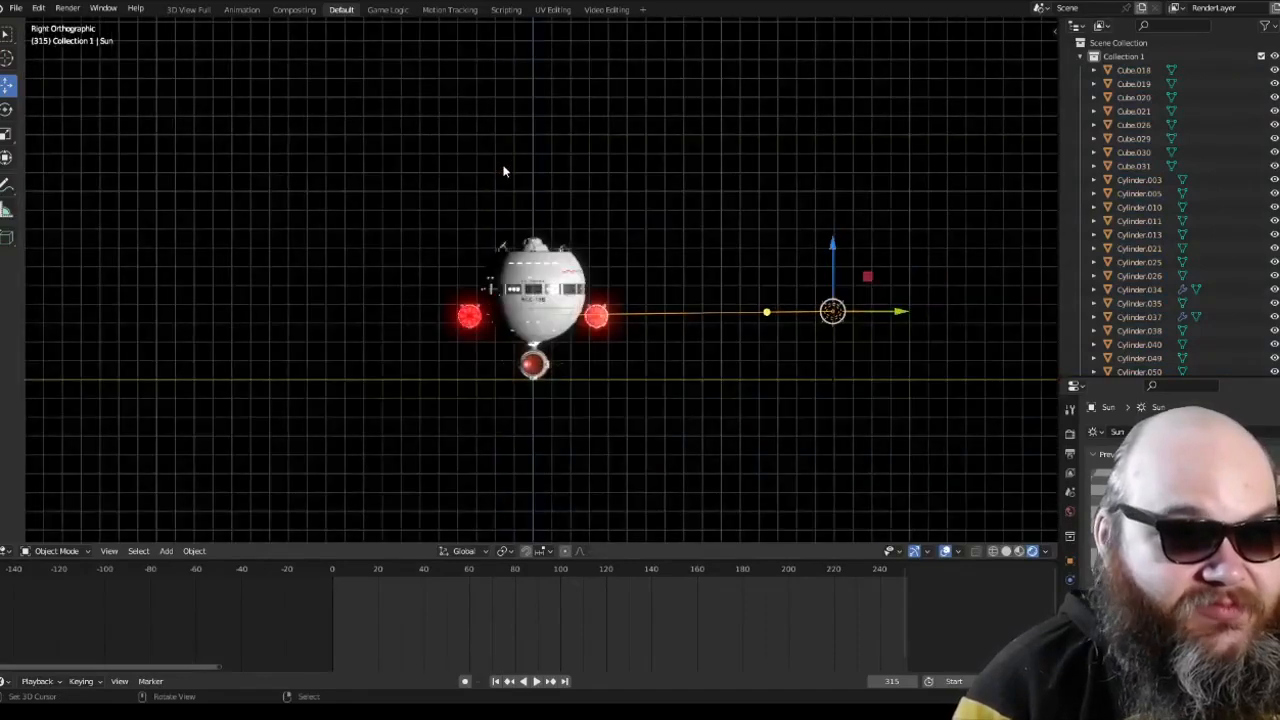
{"action": "scroll", "coordinate": [458, 190], "scroll_direction": "down", "scroll_amount": 5}
{"action": "left_click_drag", "start_coordinate": [658, 226], "coordinate": [656, 134]}
Step: Tilt the raised Sun down toward the ship and check its aim in front orthographic view
{"action": "key", "text": "r"}
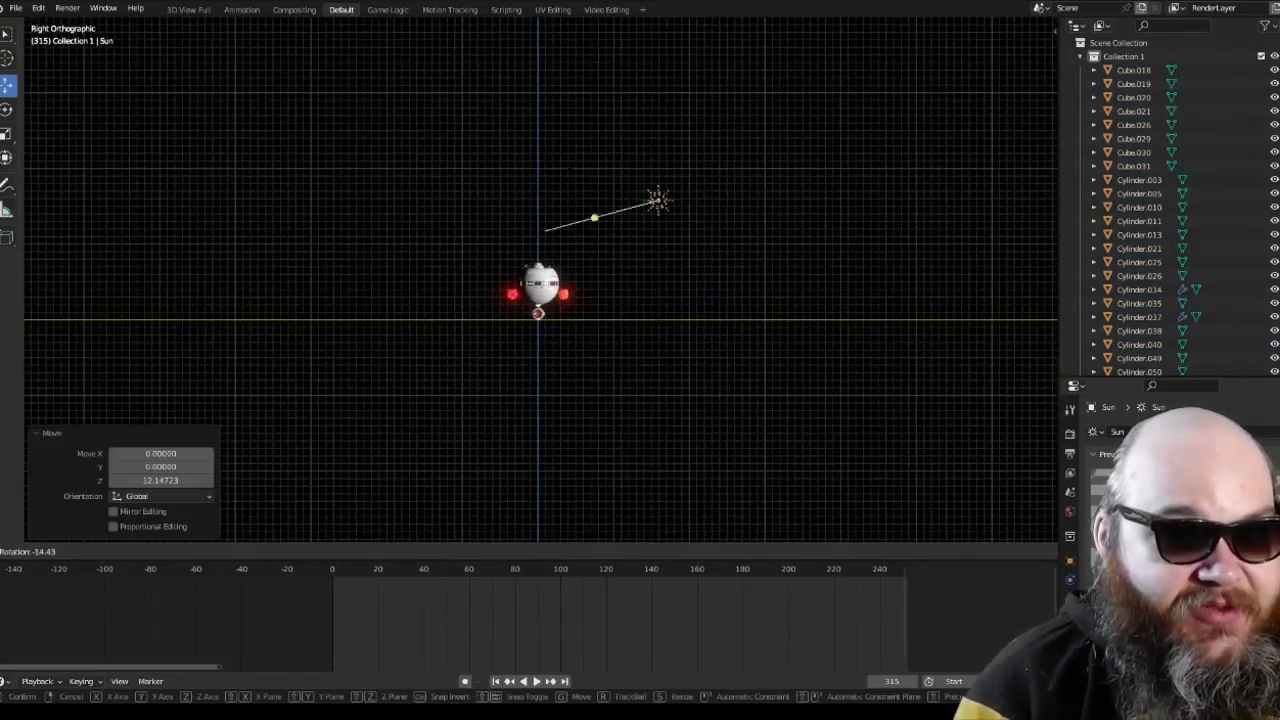
{"action": "left_click", "coordinate": [566, 212]}
{"action": "key", "text": "r"}
{"action": "left_click", "coordinate": [565, 193]}
{"action": "middle_click_drag", "start_coordinate": [565, 193], "coordinate": [589, 290]}
{"action": "key", "text": "KP_1"}
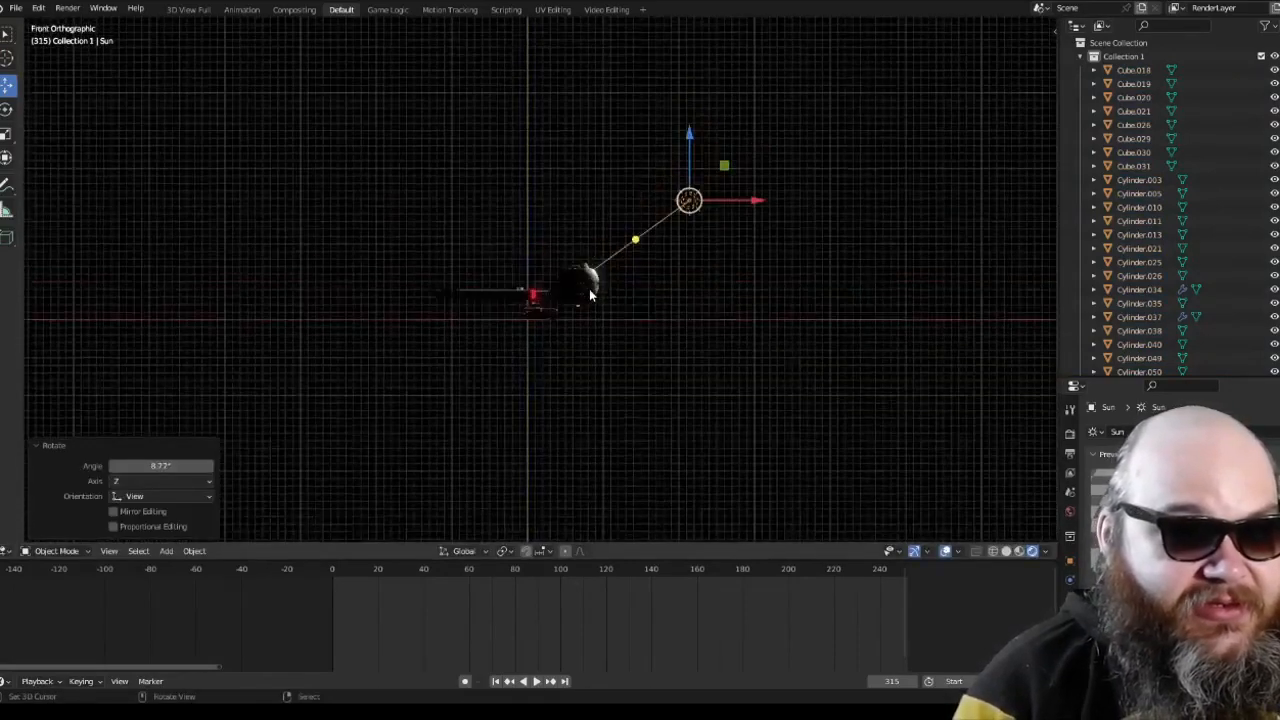
Step: Duplicate the Sun, lower the copy about 29.4 units along Z, and shift it about -16.4 units along Y under the ship
{"action": "key", "text": "KP_3"}
{"action": "key", "text": "shift+d"}
{"action": "left_click", "coordinate": [589, 290]}
{"action": "key", "text": "g"}
{"action": "key", "text": "z"}
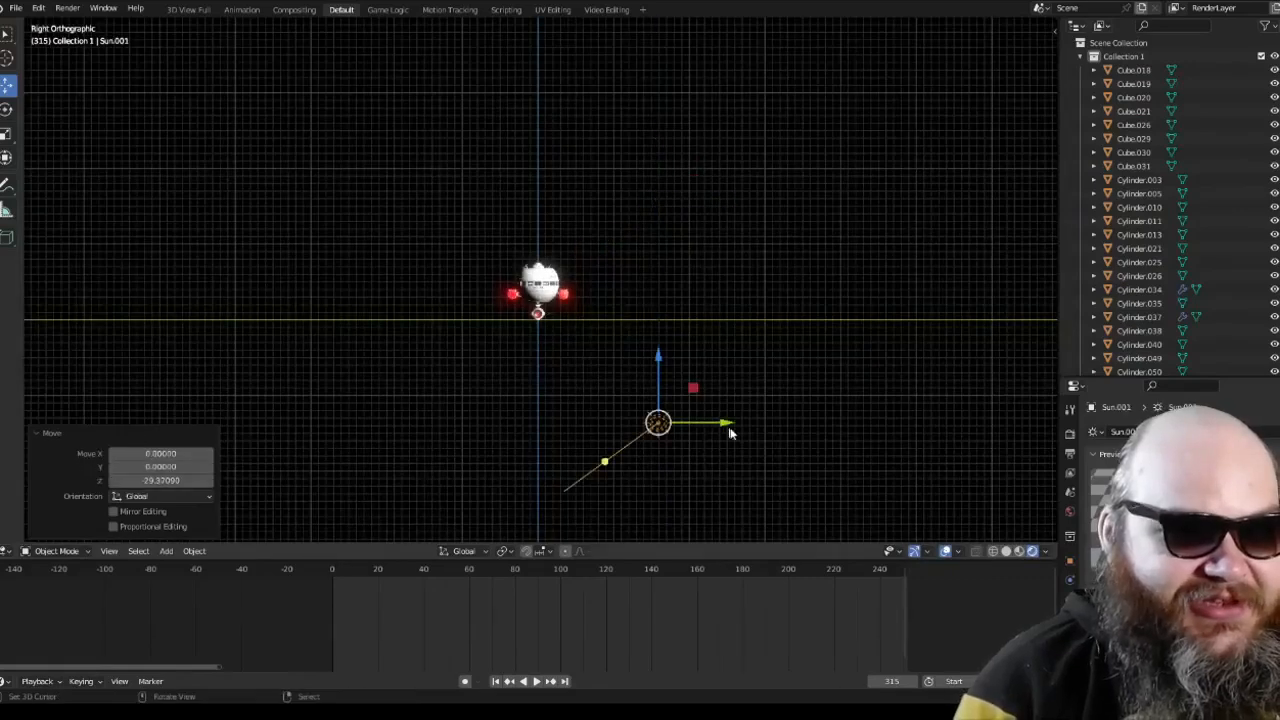
{"action": "left_click", "coordinate": [606, 418]}
Step: Rotate the lower Sun about 126° in right orthographic view so it points up at the ship
{"action": "key", "text": "r"}
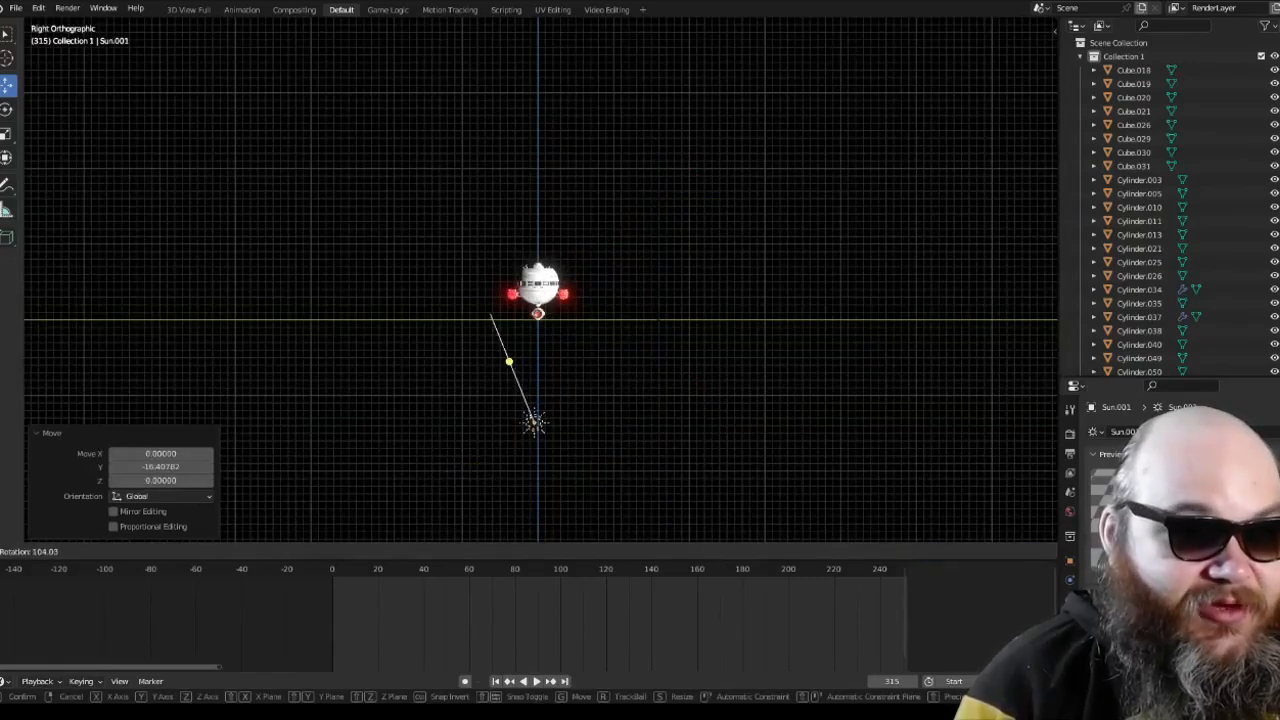
{"action": "left_click", "coordinate": [845, 329]}
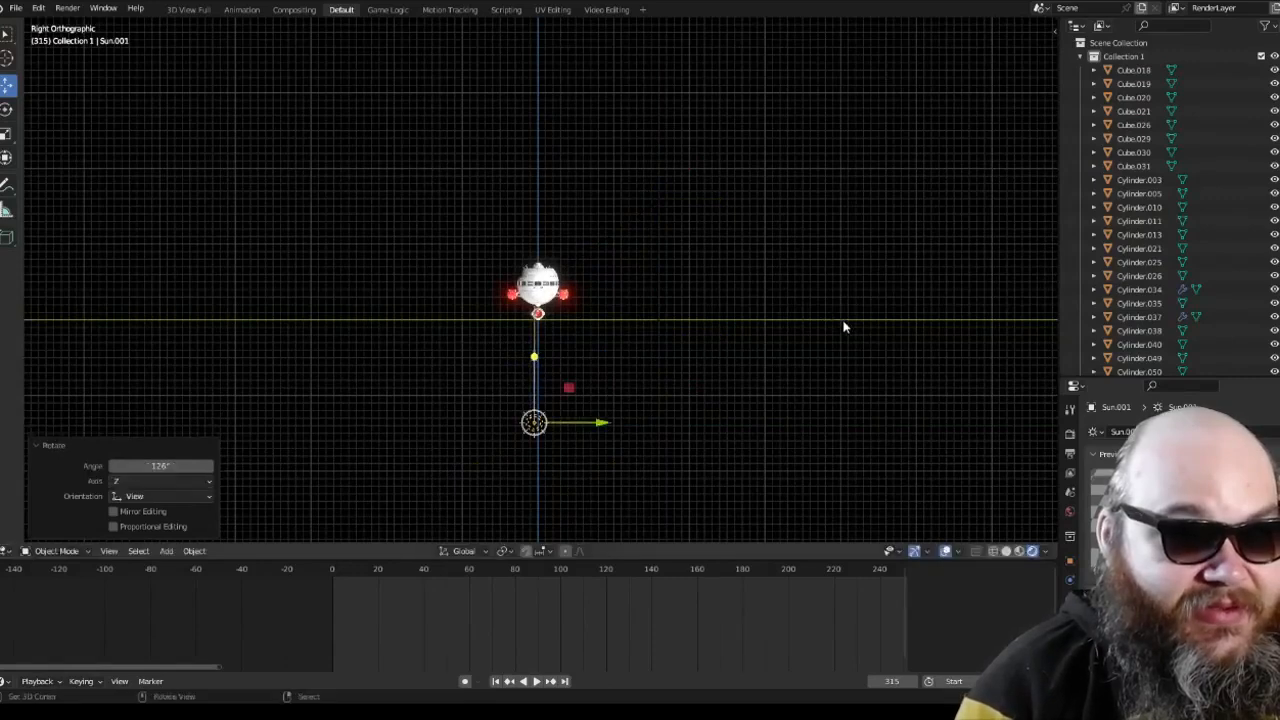
{"action": "key", "text": "KP_8"}
{"action": "key", "text": "KP_3"}
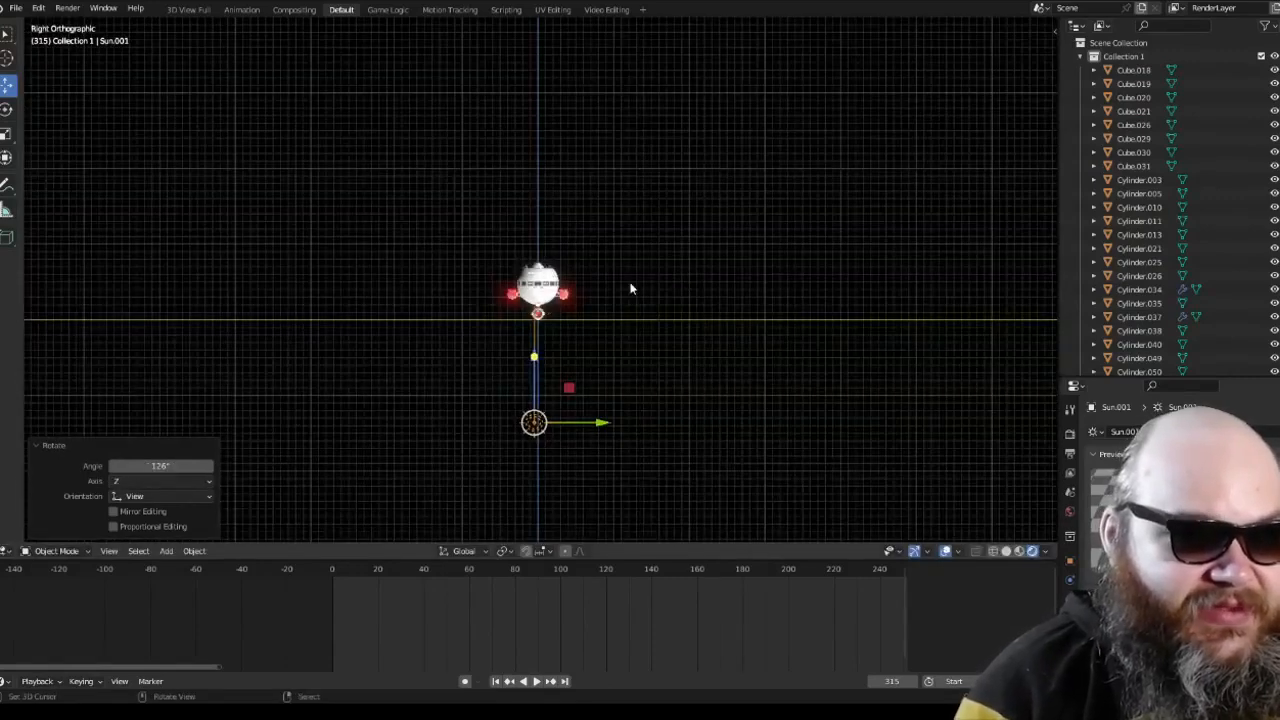
Step: In front orthographic view, move the lower Sun about -20.5 units along X and rotate it to point up at the ship
{"action": "key", "text": "KP_1"}
{"action": "key", "text": "g"}
{"action": "key", "text": "x"}
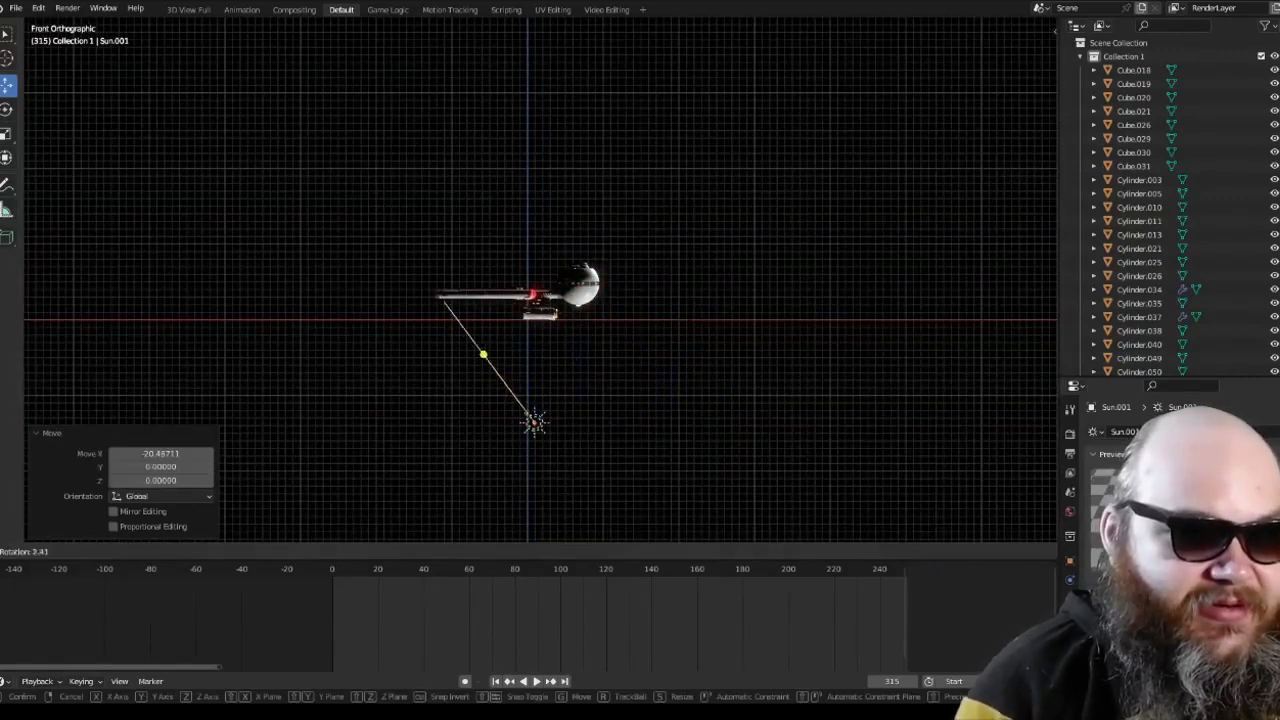
{"action": "left_click", "coordinate": [533, 226]}
Step: Duplicate the lower Sun, raise the copy about 18 units along Z, and move it along Y to the ship's opposite side
{"action": "key", "text": "shift+d"}
{"action": "left_click", "coordinate": [533, 226]}
{"action": "key", "text": "KP_3"}
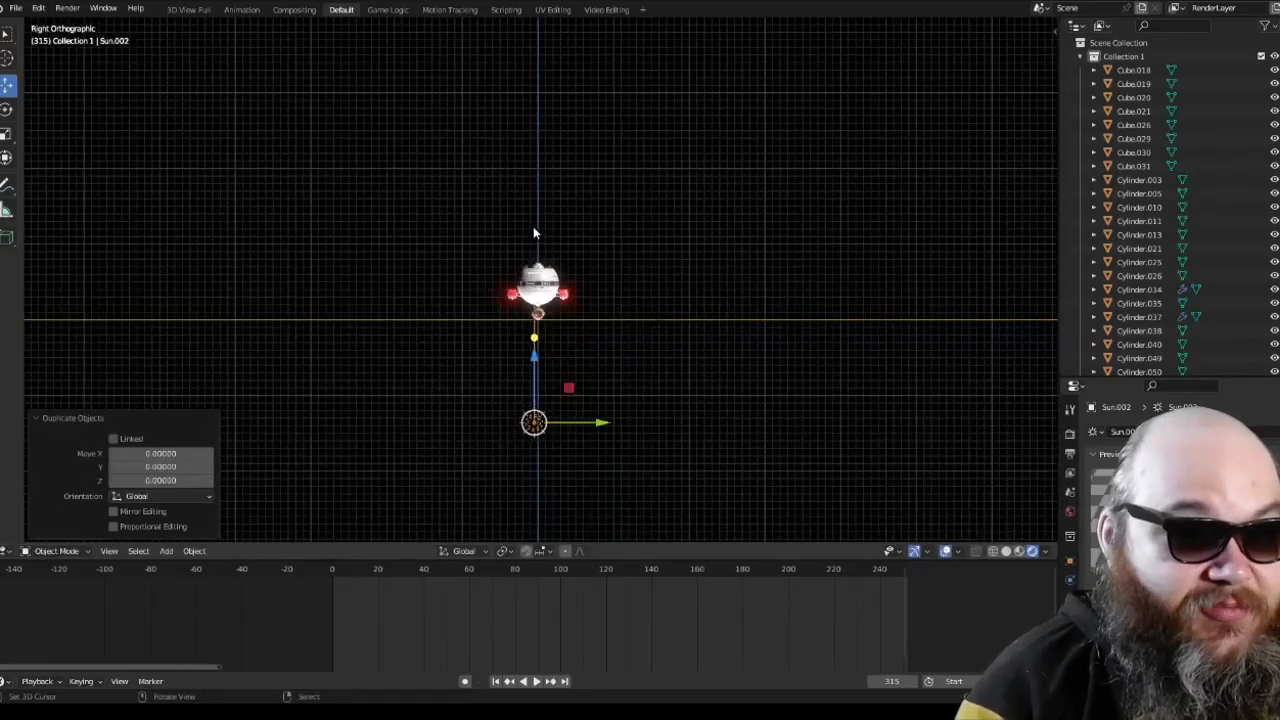
{"action": "left_click_drag", "start_coordinate": [534, 357], "coordinate": [534, 221]}
{"action": "left_click_drag", "start_coordinate": [596, 287], "coordinate": [460, 266]}
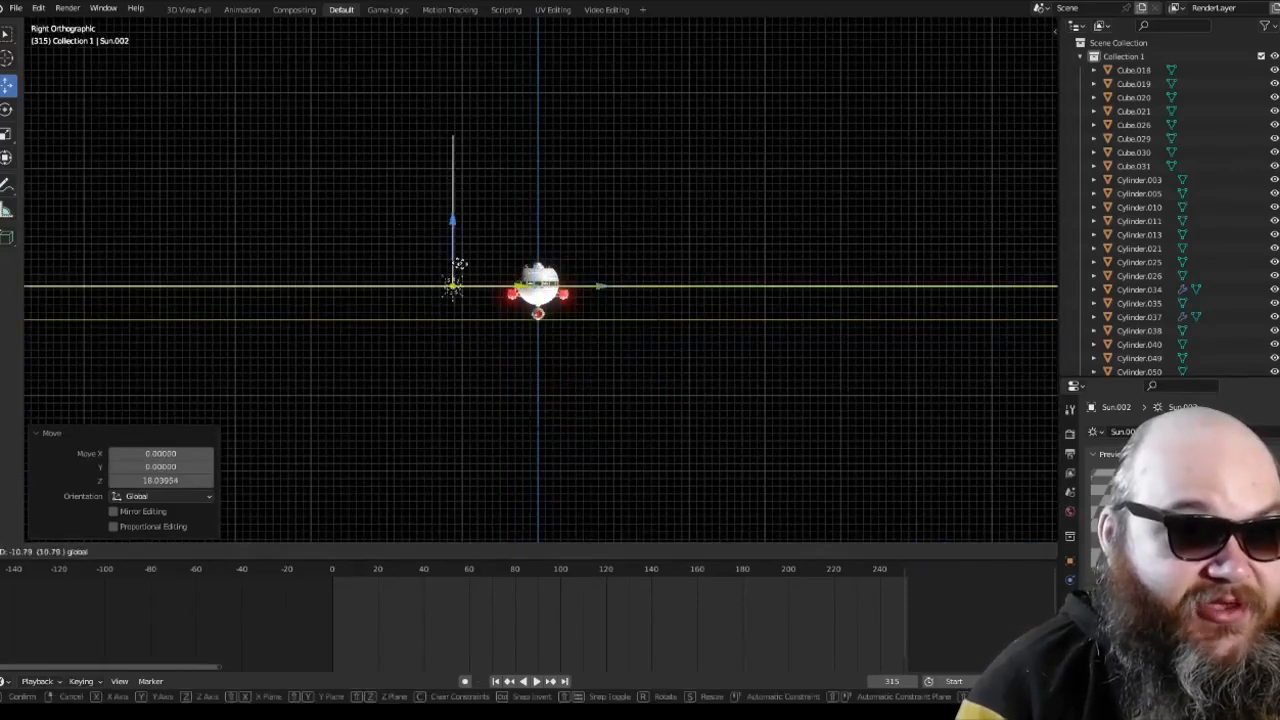
{"action": "middle_click_drag", "start_coordinate": [460, 266], "coordinate": [708, 292]}
Step: Move the third Sun about -19.6 units along X in top orthographic view, placing it behind the nacelles
{"action": "key", "text": "a"}
{"action": "key", "text": "alt+a"}
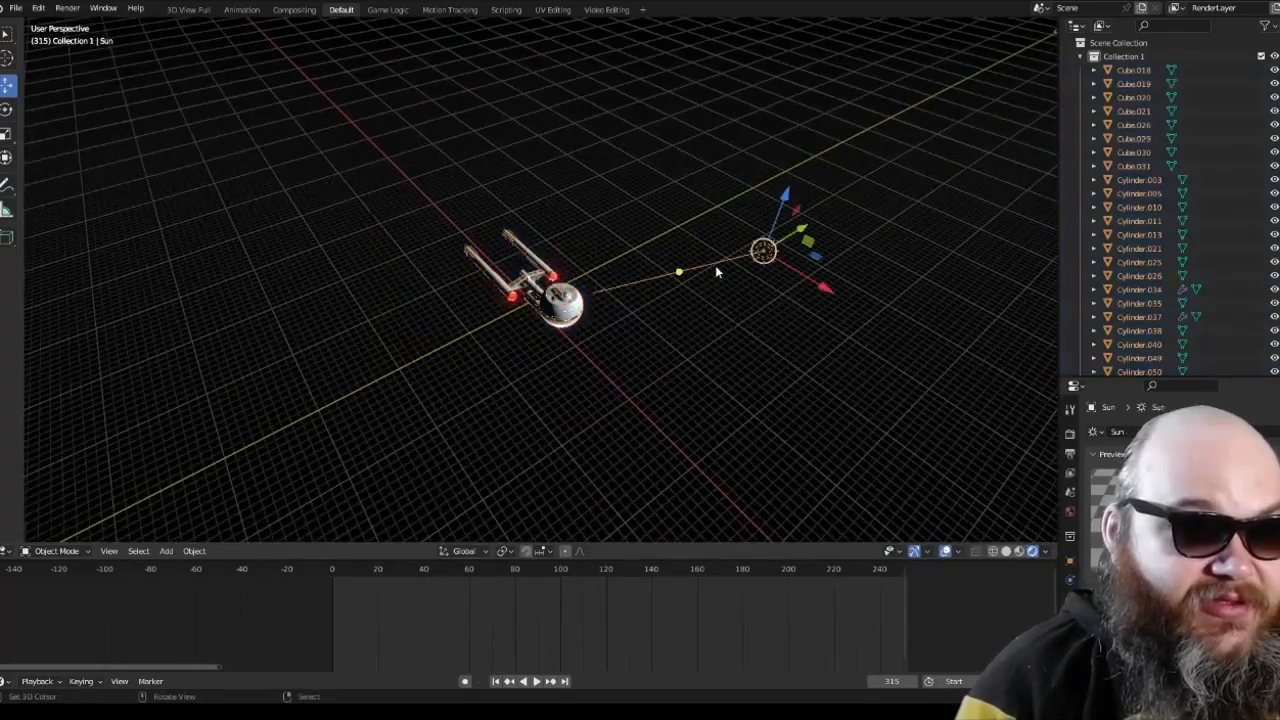
{"action": "key", "text": "KP_7"}
{"action": "key", "text": "a"}
{"action": "left_click", "coordinate": [538, 424]}
{"action": "key", "text": "g"}
{"action": "key", "text": "x"}
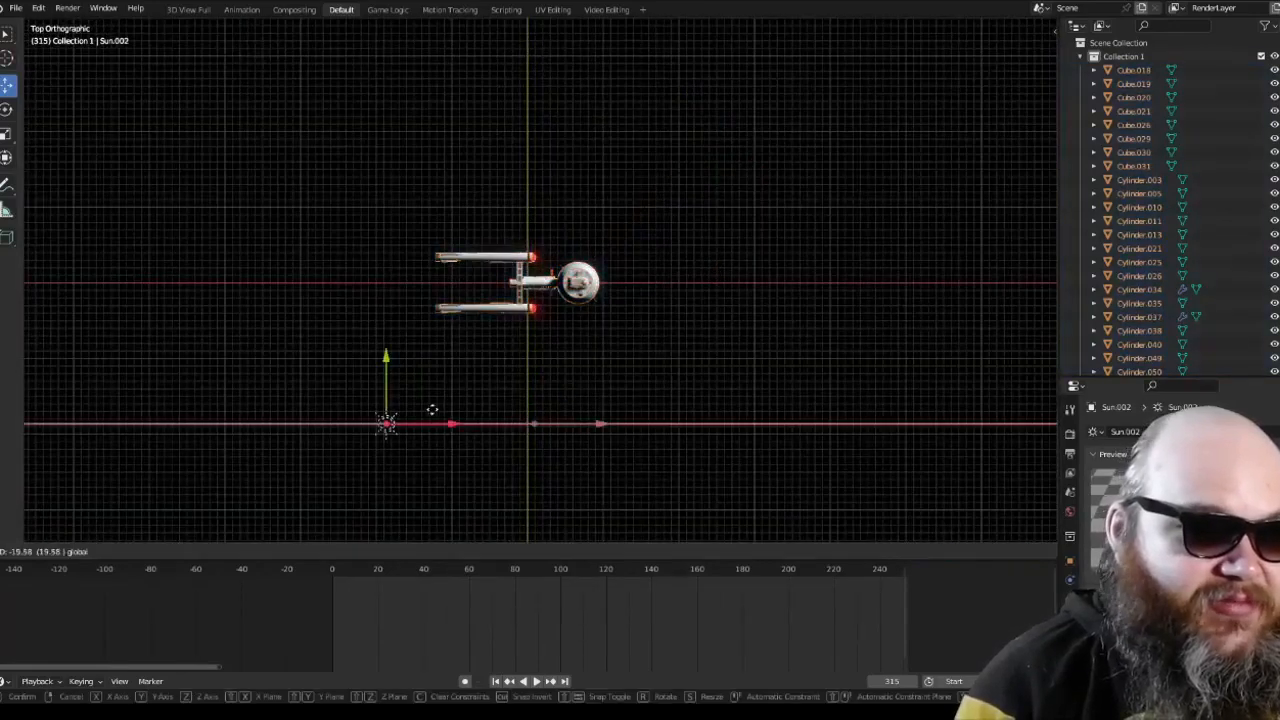
{"action": "left_click", "coordinate": [432, 410]}
Step: Rotate the third Sun upward in right orthographic view and lower it about 15 units along Z
{"action": "key", "text": "KP_3"}
{"action": "key", "text": "r"}
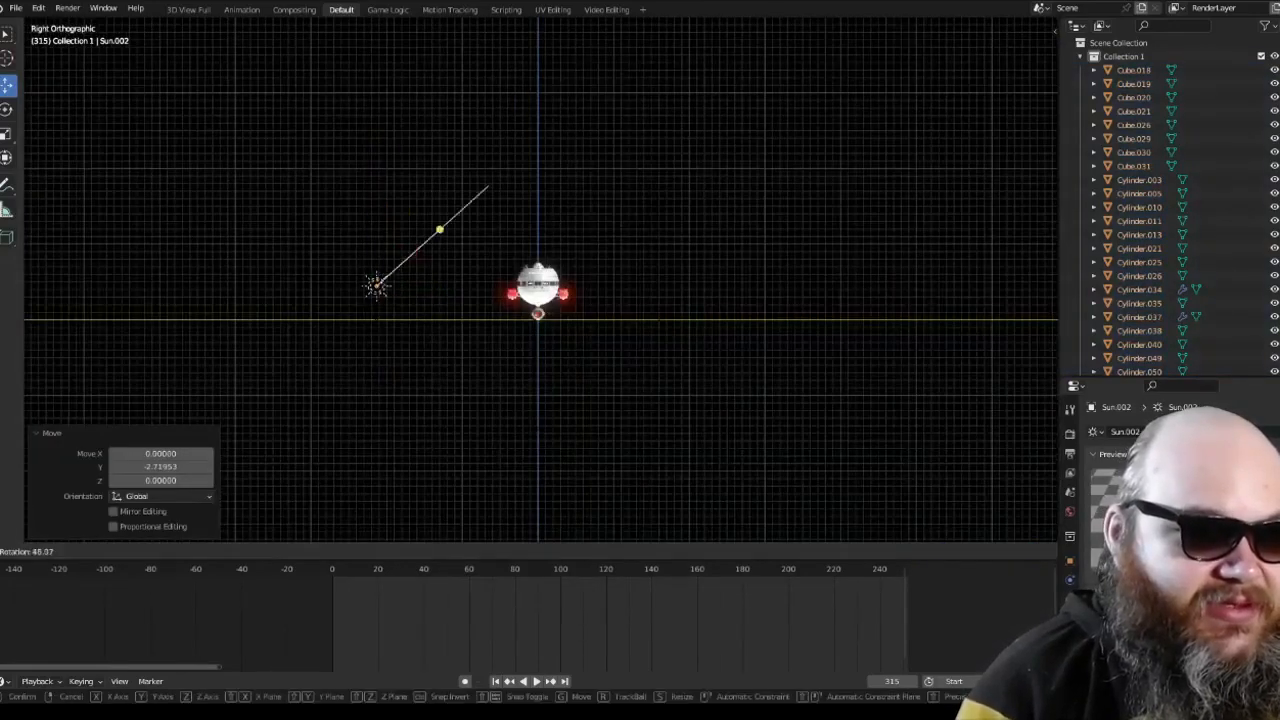
{"action": "left_click", "coordinate": [488, 187]}
{"action": "key", "text": "g"}
{"action": "key", "text": "z"}
{"action": "left_click", "coordinate": [377, 341]}
Step: Rotate the third Sun in top orthographic view so it aims diagonally at the ship
{"action": "key", "text": "KP_7"}
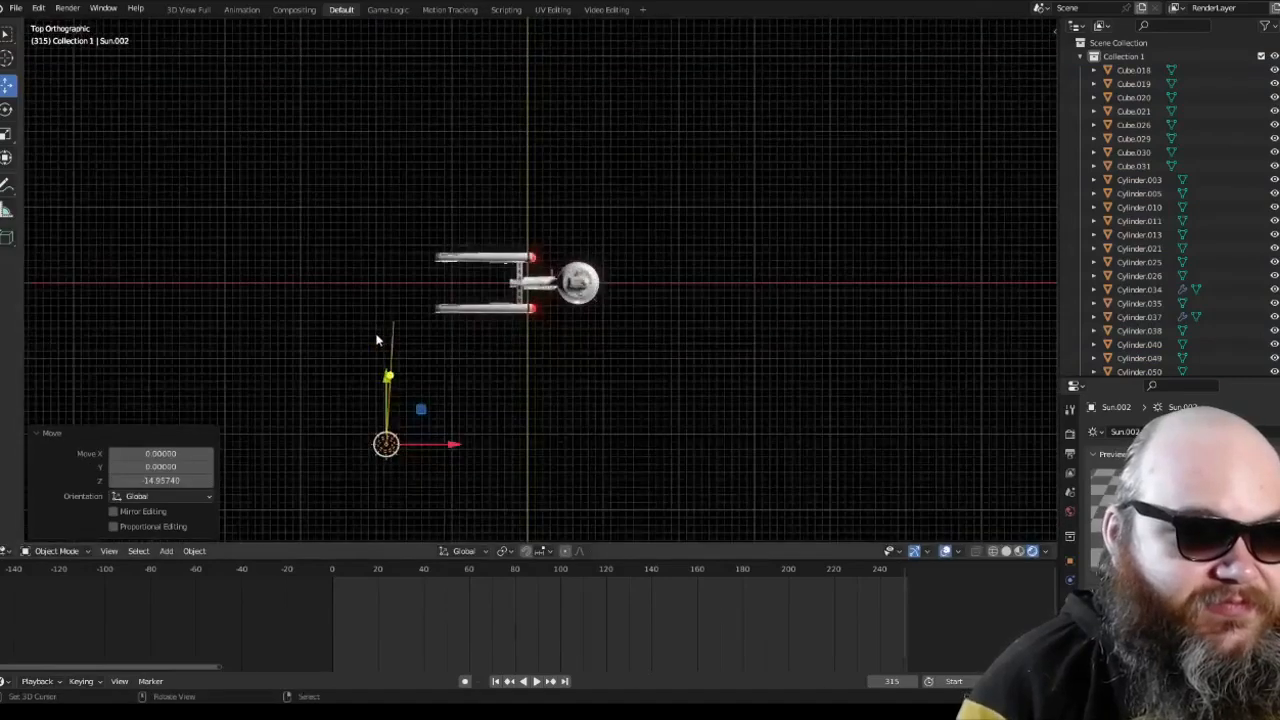
{"action": "key", "text": "r"}
{"action": "left_click", "coordinate": [362, 276]}
{"action": "key", "text": "a"}
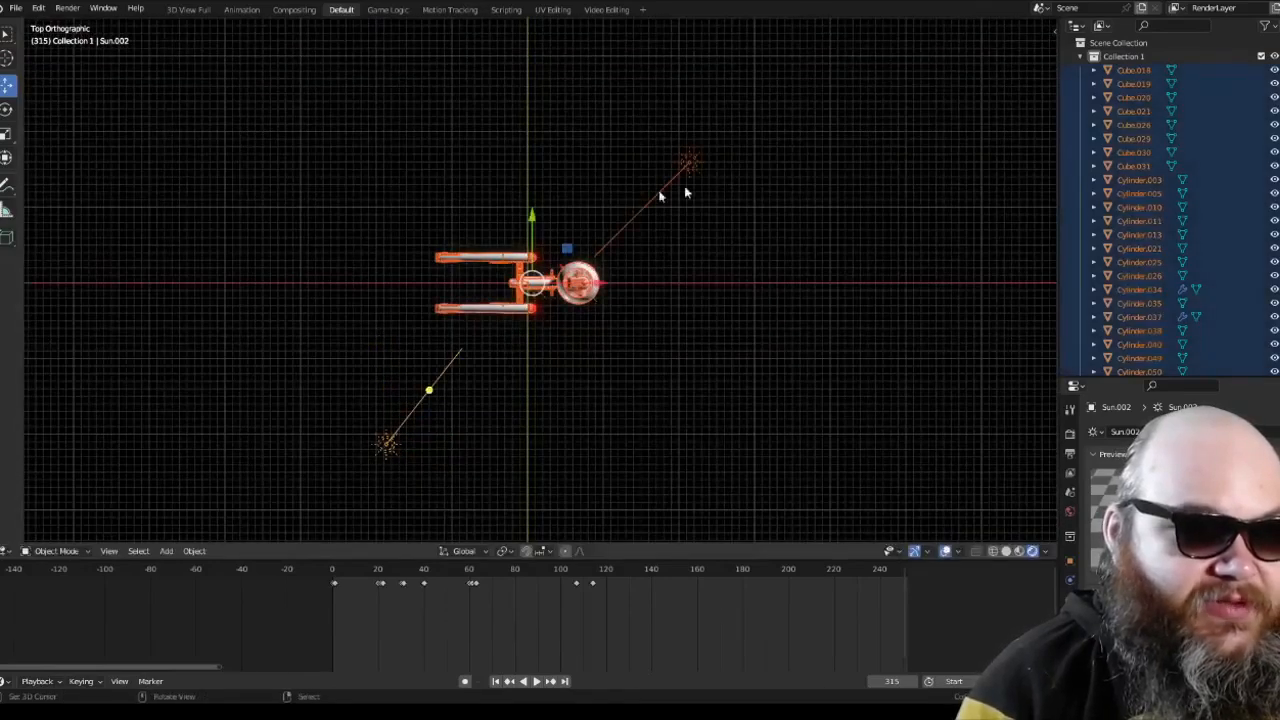
{"action": "key", "text": "a"}
{"action": "right_click", "coordinate": [452, 356]}
{"action": "key", "text": "r"}
{"action": "left_click", "coordinate": [467, 369]}
Step: Check the ship and the placement of its three Sun lights in perspective view
{"action": "key", "text": "a"}
{"action": "middle_click_drag", "start_coordinate": [693, 212], "coordinate": [737, 323]}
{"action": "scroll", "coordinate": [580, 207], "scroll_direction": "up", "scroll_amount": 4}
{"action": "key", "text": "a"}
{"action": "scroll", "coordinate": [505, 212], "scroll_direction": "up", "scroll_amount": 5}
{"action": "scroll", "coordinate": [505, 212], "scroll_direction": "down", "scroll_amount": 4}
{"action": "scroll", "coordinate": [700, 340], "scroll_direction": "down", "scroll_amount": 2}
Step: Select the Sun beneath the ship and the one behind it in turn to adjust their strength
{"action": "key", "text": "a"}
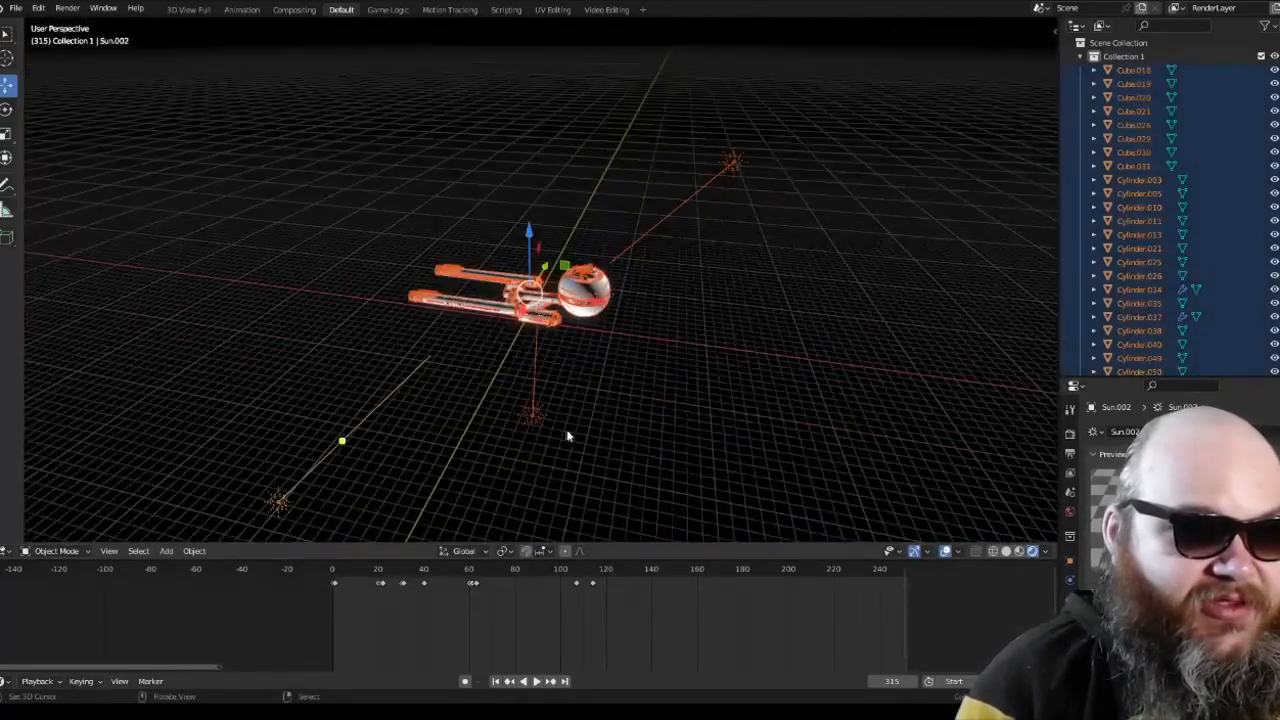
{"action": "right_click", "coordinate": [534, 418]}
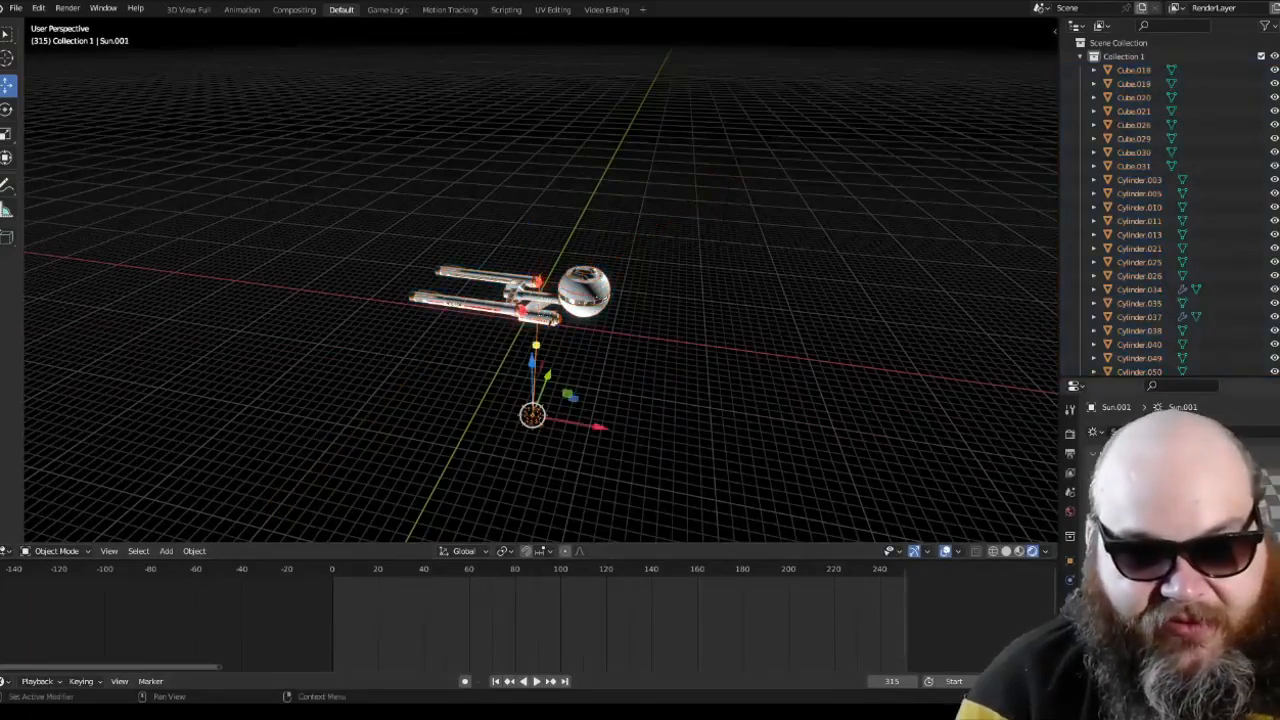
{"action": "middle_click_drag", "start_coordinate": [556, 355], "coordinate": [468, 390]}
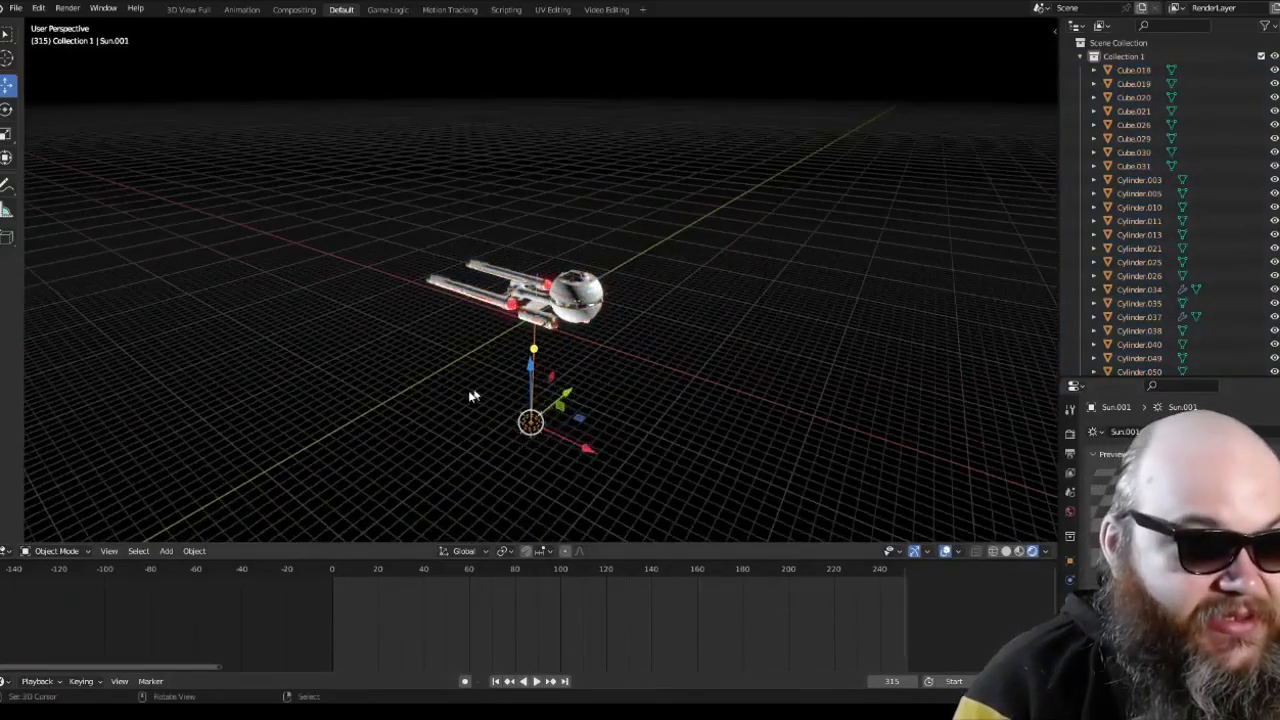
{"action": "key", "text": "a"}
{"action": "key", "text": "a"}
{"action": "right_click", "coordinate": [305, 405]}
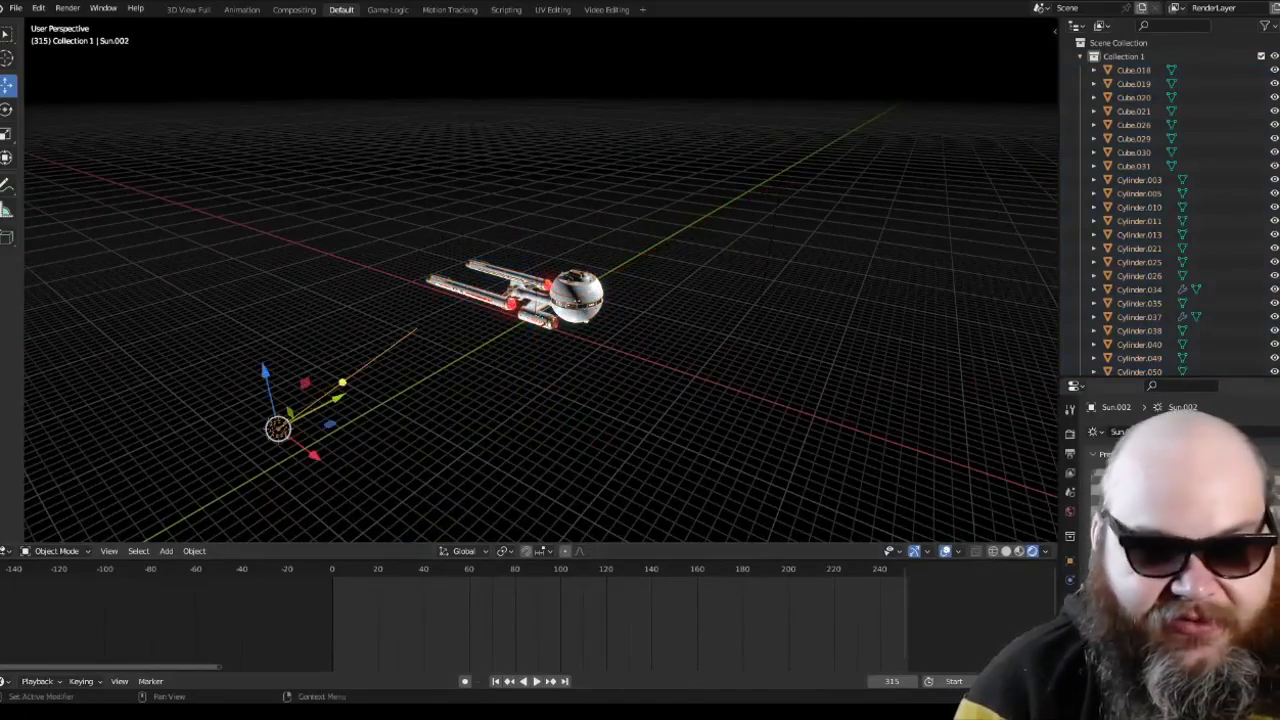
Step: Inspect the lit ship up close from several angles, including the spherical hull, lower pod and nacelles
{"action": "scroll", "coordinate": [757, 390], "scroll_direction": "up", "scroll_amount": 5}
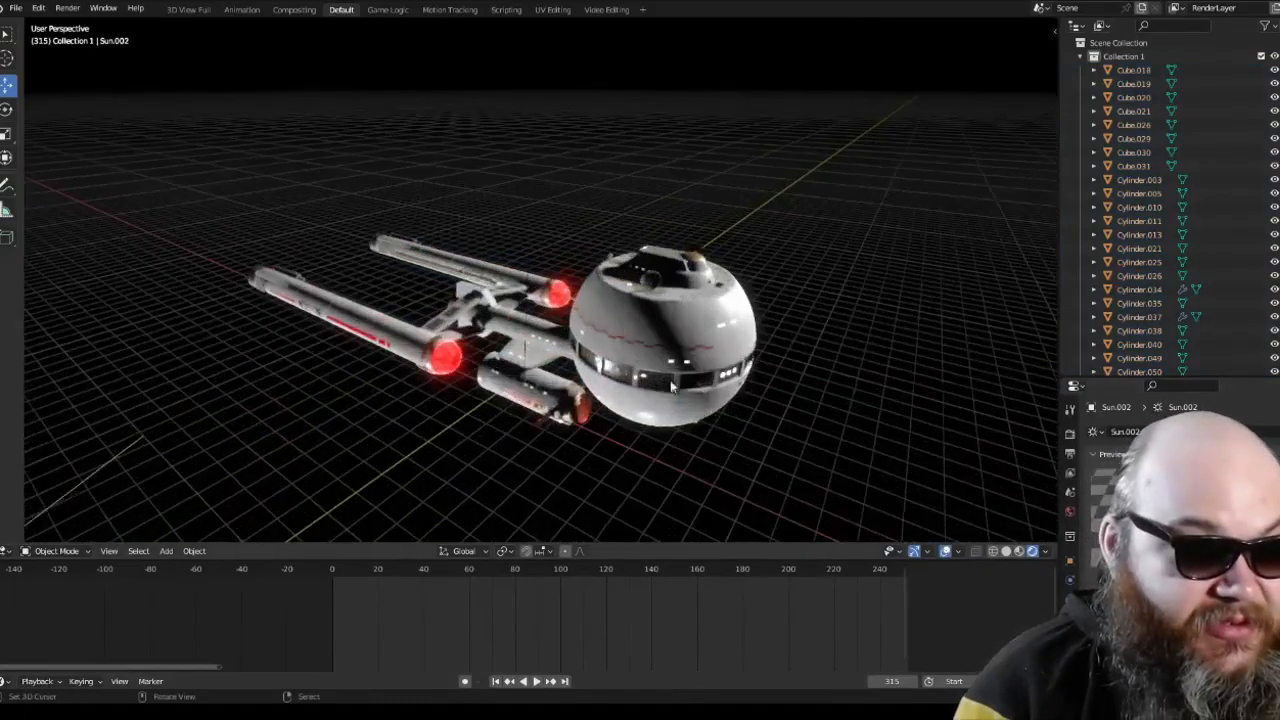
{"action": "middle_click_drag", "start_coordinate": [737, 425], "coordinate": [403, 446]}
{"action": "scroll", "coordinate": [657, 409], "scroll_direction": "up", "scroll_amount": 3}
{"action": "scroll", "coordinate": [655, 389], "scroll_direction": "down", "scroll_amount": 4}
{"action": "scroll", "coordinate": [731, 400], "scroll_direction": "down", "scroll_amount": 3}
{"action": "key", "text": "a"}
{"action": "scroll", "coordinate": [403, 446], "scroll_direction": "up", "scroll_amount": 9}
{"action": "key", "text": "alt+a"}
{"action": "middle_click_drag", "start_coordinate": [535, 432], "coordinate": [330, 358]}
{"action": "scroll", "coordinate": [335, 370], "scroll_direction": "up", "scroll_amount": 4}
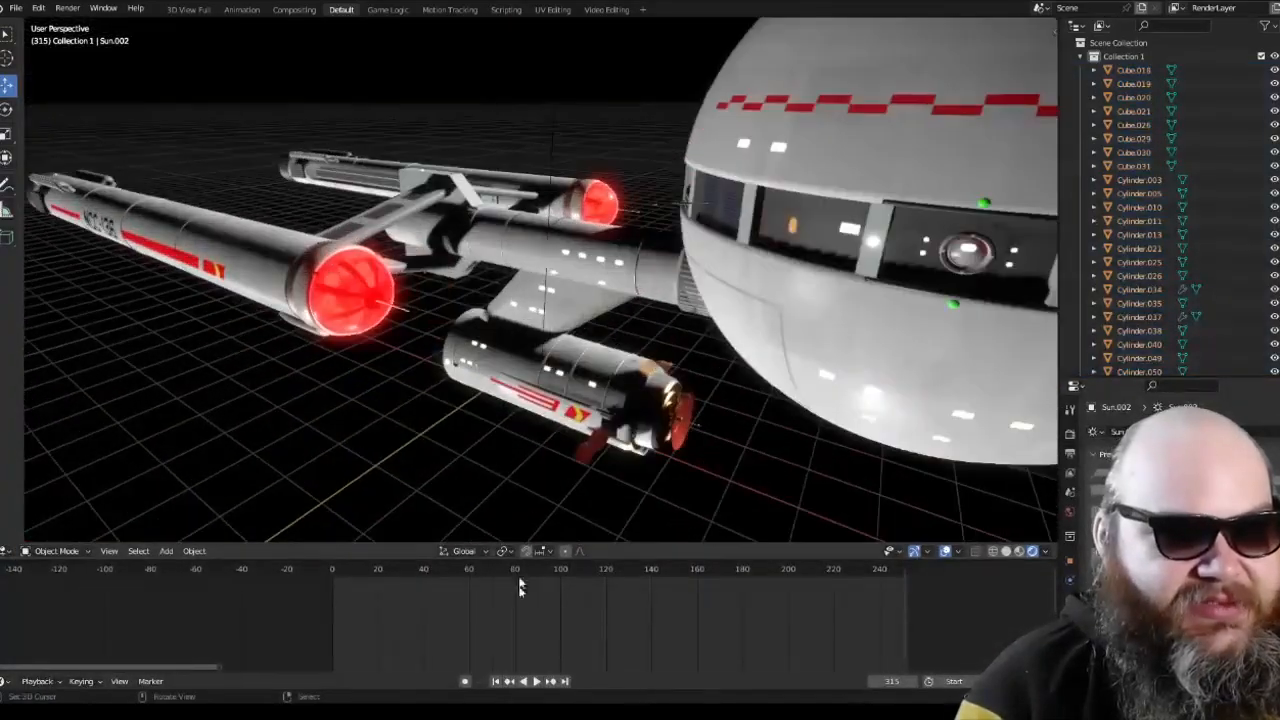
Step: Play the sphere-hulled ship's animation and watch its nacelles and hull from a wider viewpoint
{"action": "left_click", "coordinate": [537, 682]}
{"action": "scroll", "coordinate": [685, 293], "scroll_direction": "down", "scroll_amount": 4}
{"action": "middle_click_drag", "start_coordinate": [735, 298], "coordinate": [631, 298], "text": "shift"}
{"action": "scroll", "coordinate": [631, 298], "scroll_direction": "up", "scroll_amount": 1}
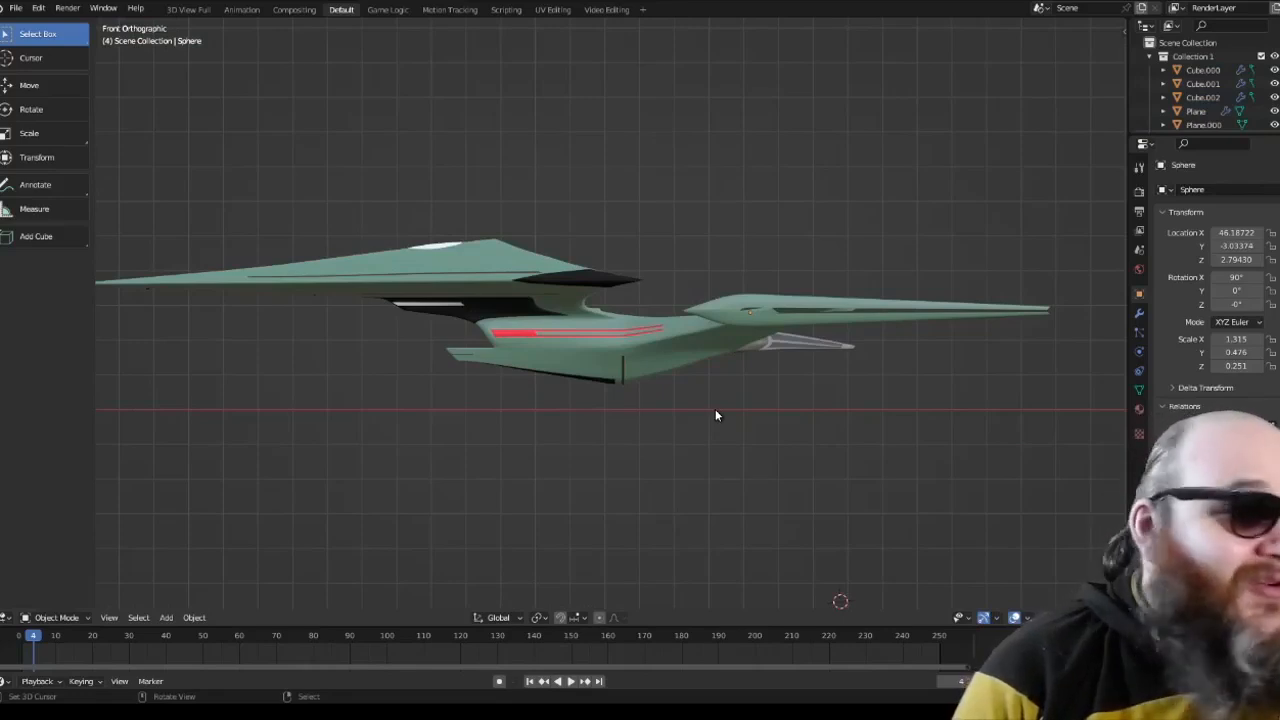
Step: Examine the green wedge-hulled ship in front and top orthographic views, including its neck and lower hull
{"action": "scroll", "coordinate": [715, 415], "scroll_direction": "down", "scroll_amount": 2}
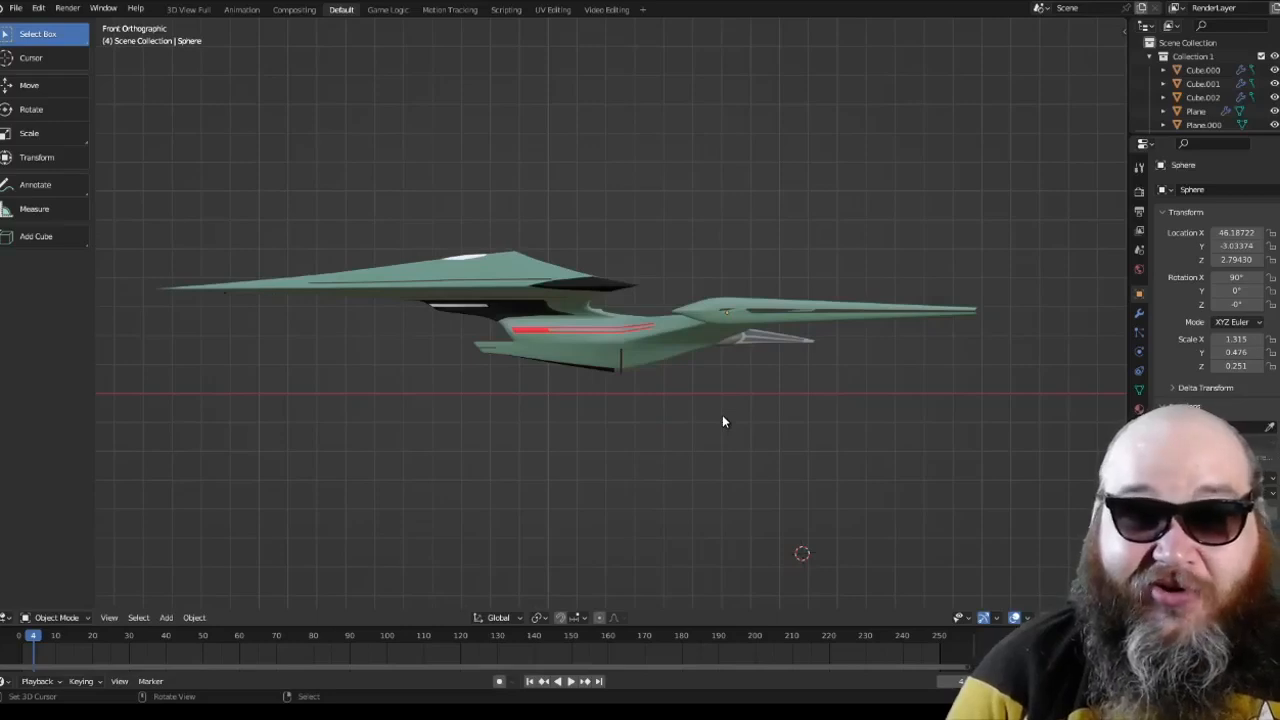
{"action": "key", "text": "KP_7"}
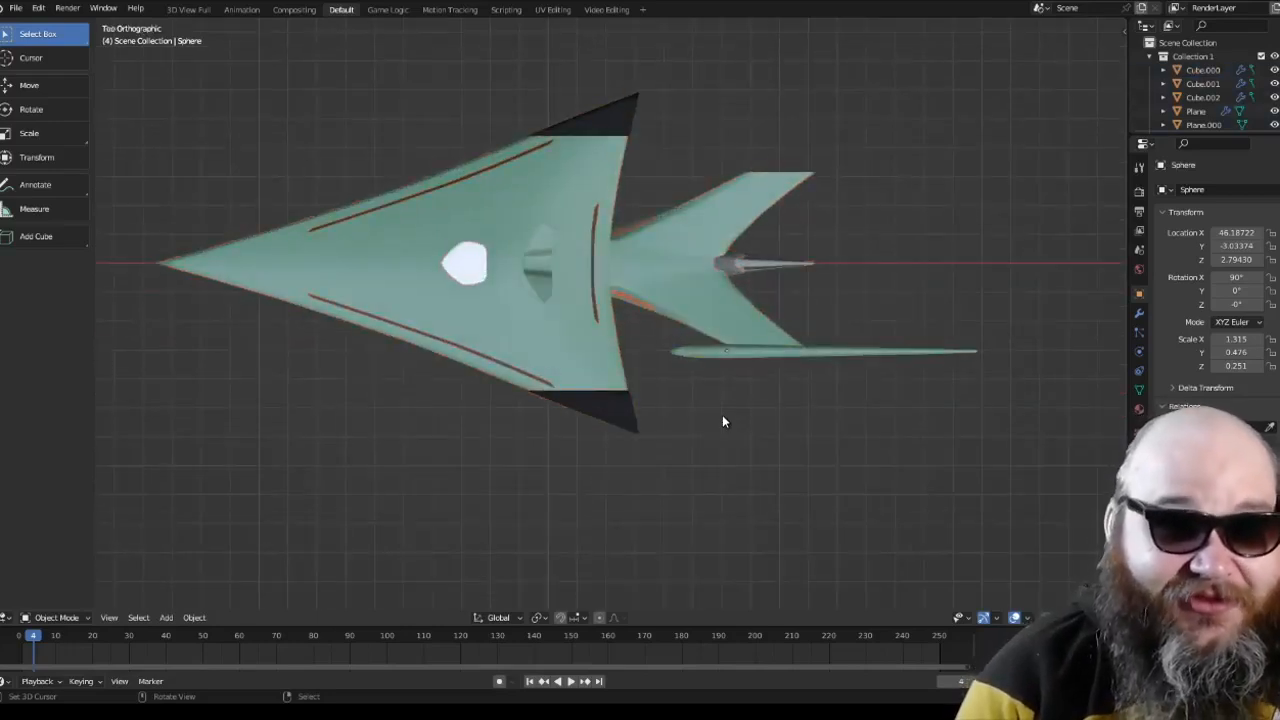
{"action": "middle_click_drag", "start_coordinate": [720, 420], "coordinate": [675, 362]}
{"action": "key", "text": "KP_1"}
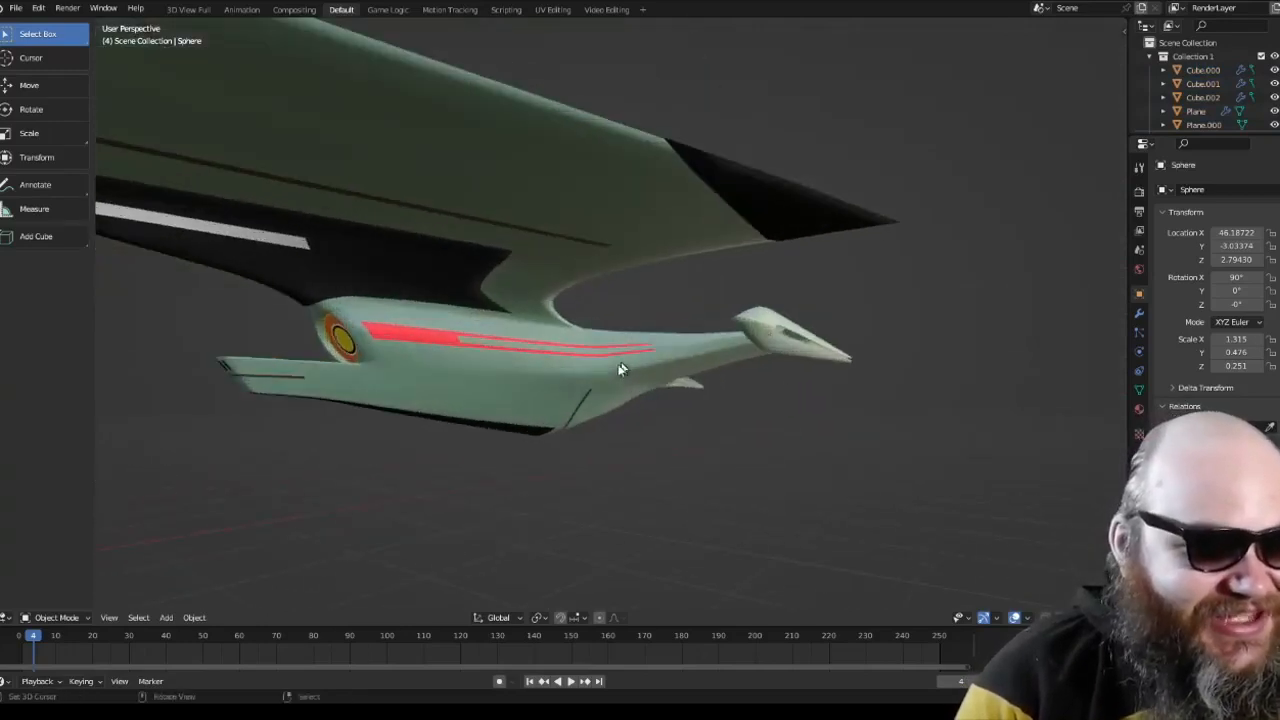
{"action": "scroll", "coordinate": [617, 305], "scroll_direction": "up", "scroll_amount": 2}
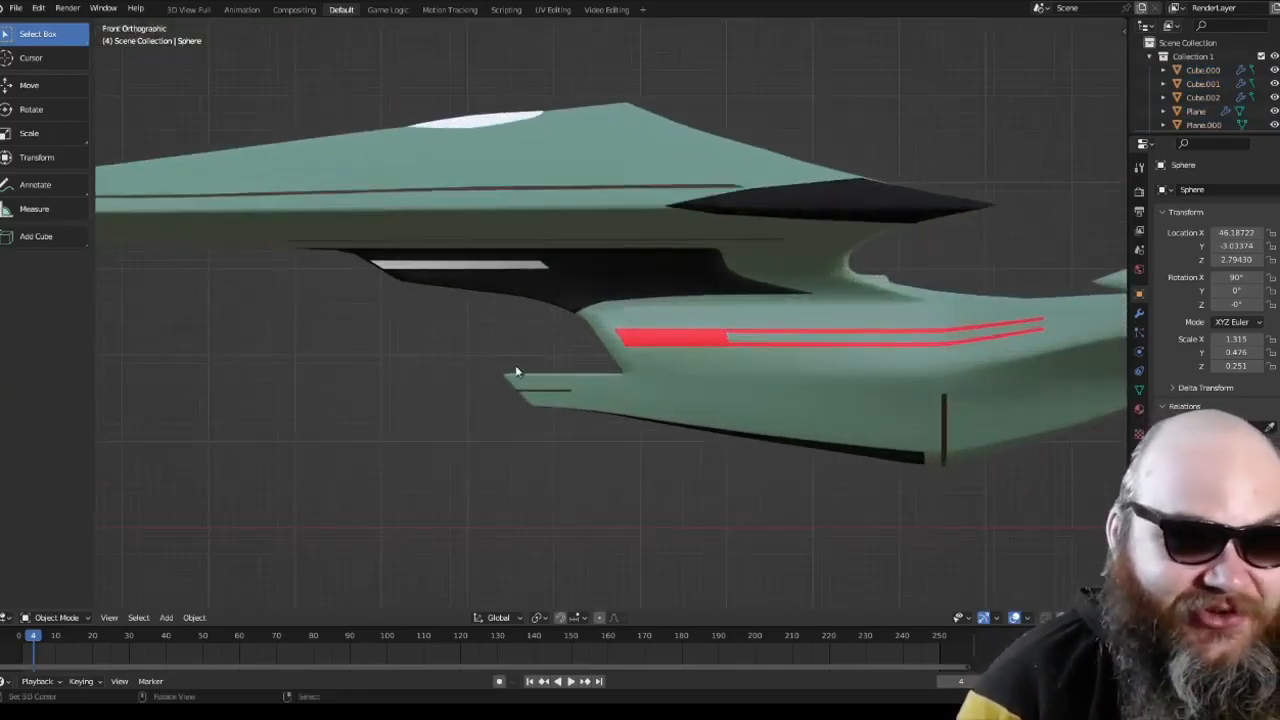
{"action": "scroll", "coordinate": [513, 395], "scroll_direction": "up", "scroll_amount": 2}
{"action": "scroll", "coordinate": [580, 421], "scroll_direction": "down", "scroll_amount": 5}
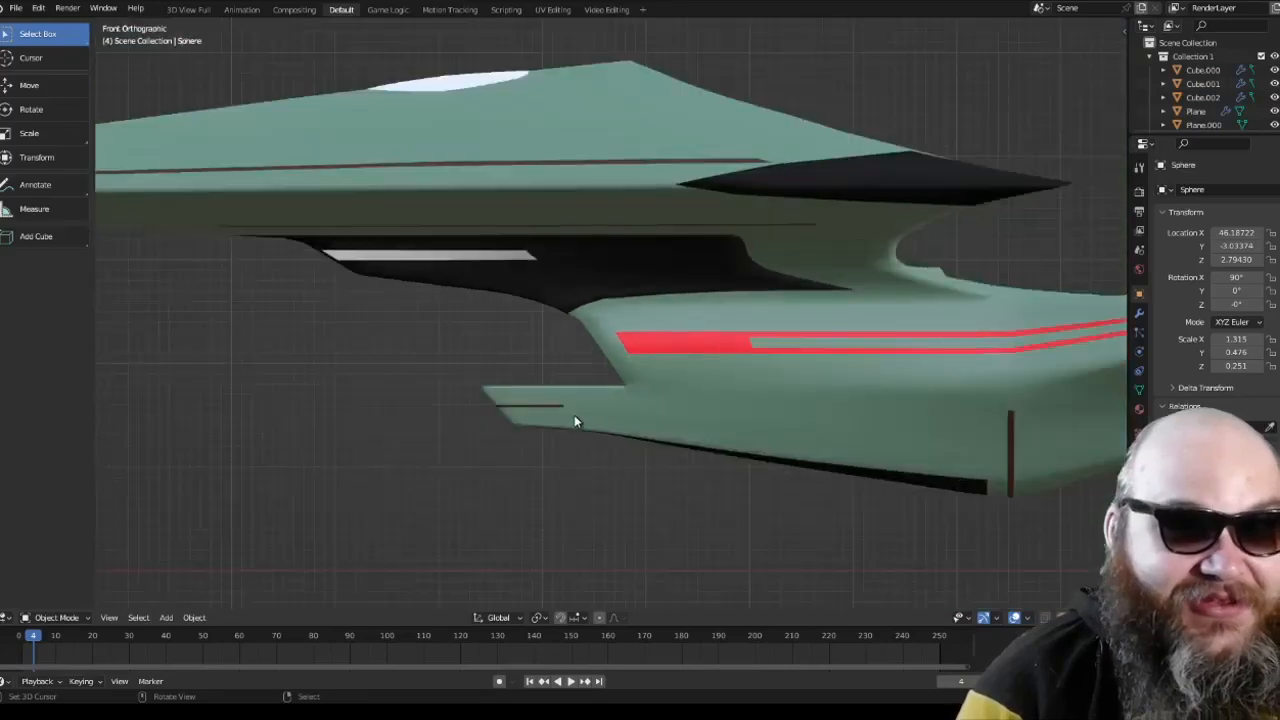
{"action": "scroll", "coordinate": [575, 421], "scroll_direction": "up", "scroll_amount": 3}
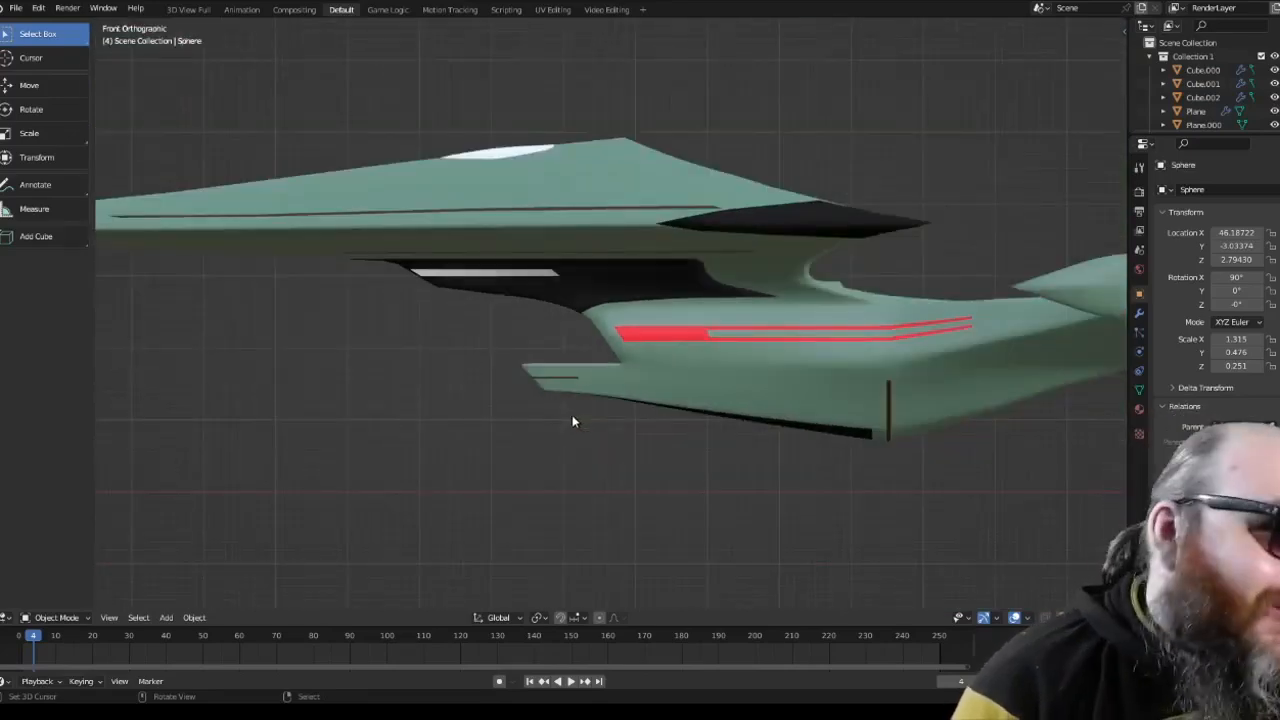
{"action": "scroll", "coordinate": [572, 421], "scroll_direction": "up", "scroll_amount": 2}
Step: Inspect the orange deflector dish, forward prongs and underside of the ship in perspective view
{"action": "middle_click_drag", "start_coordinate": [571, 420], "coordinate": [608, 376]}
{"action": "scroll", "coordinate": [639, 284], "scroll_direction": "down", "scroll_amount": 2}
{"action": "middle_click_drag", "start_coordinate": [642, 248], "coordinate": [680, 258]}
{"action": "scroll", "coordinate": [702, 316], "scroll_direction": "up", "scroll_amount": 2}
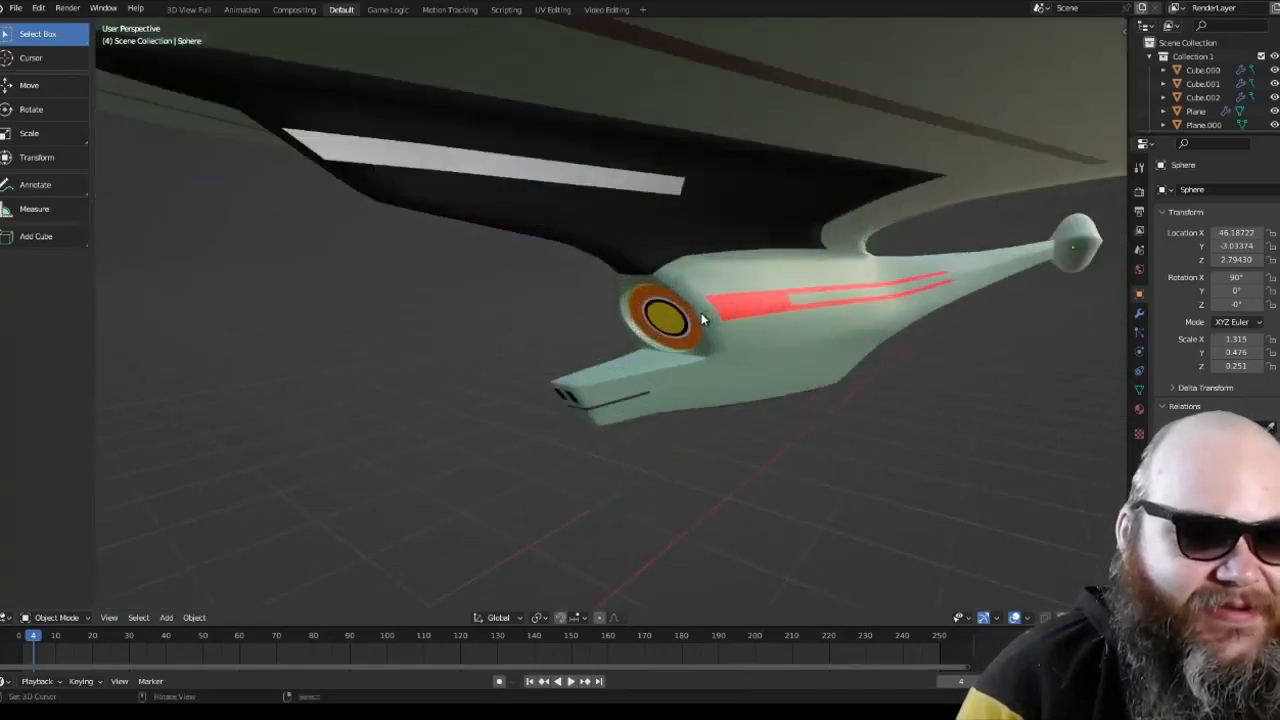
{"action": "middle_click_drag", "start_coordinate": [690, 348], "coordinate": [740, 346]}
{"action": "scroll", "coordinate": [742, 345], "scroll_direction": "up", "scroll_amount": 2}
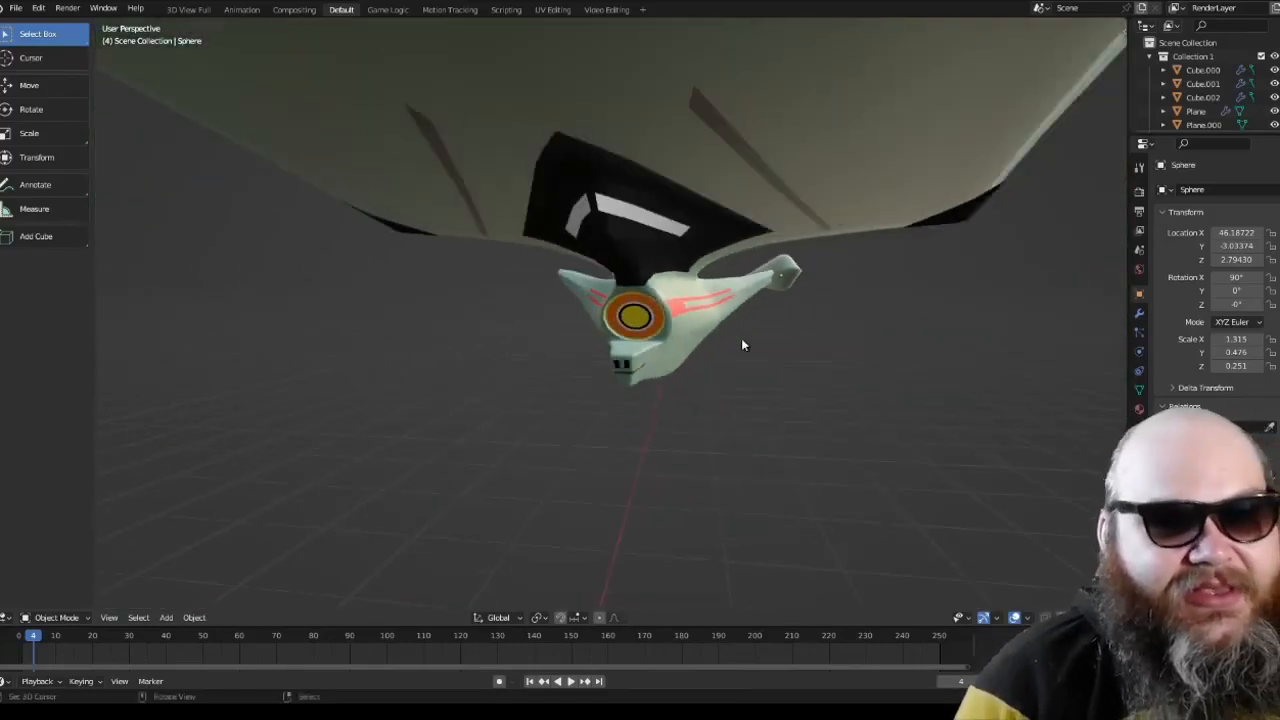
{"action": "middle_click_drag", "start_coordinate": [741, 345], "coordinate": [658, 275]}
Step: Select the ship's main hull and inspect its mesh in wireframe display, returning to solid shading
{"action": "left_click", "coordinate": [658, 275]}
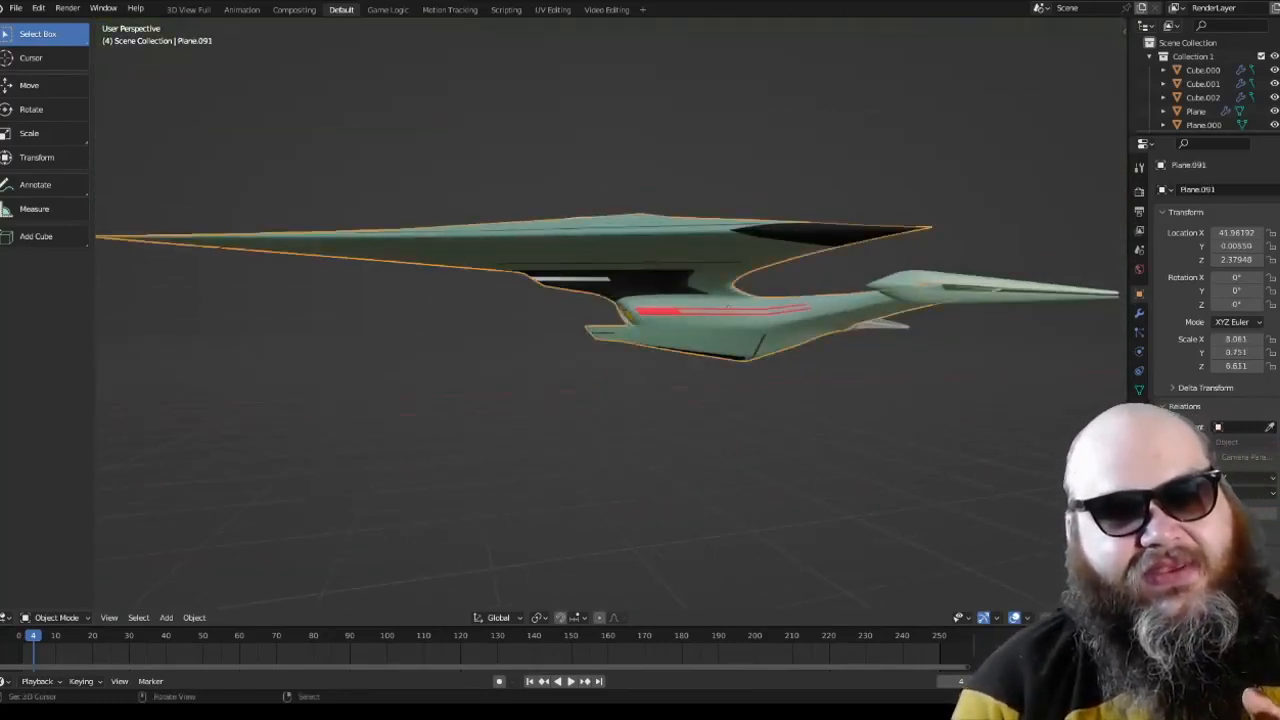
{"action": "key", "text": "shift+z"}
{"action": "mouse_move", "coordinate": [823, 449]}
{"action": "middle_mouse_down"}
{"action": "mouse_move", "coordinate": [803, 514]}
{"action": "mouse_move", "coordinate": [851, 480]}
{"action": "mouse_move", "coordinate": [900, 393]}
{"action": "middle_mouse_up"}
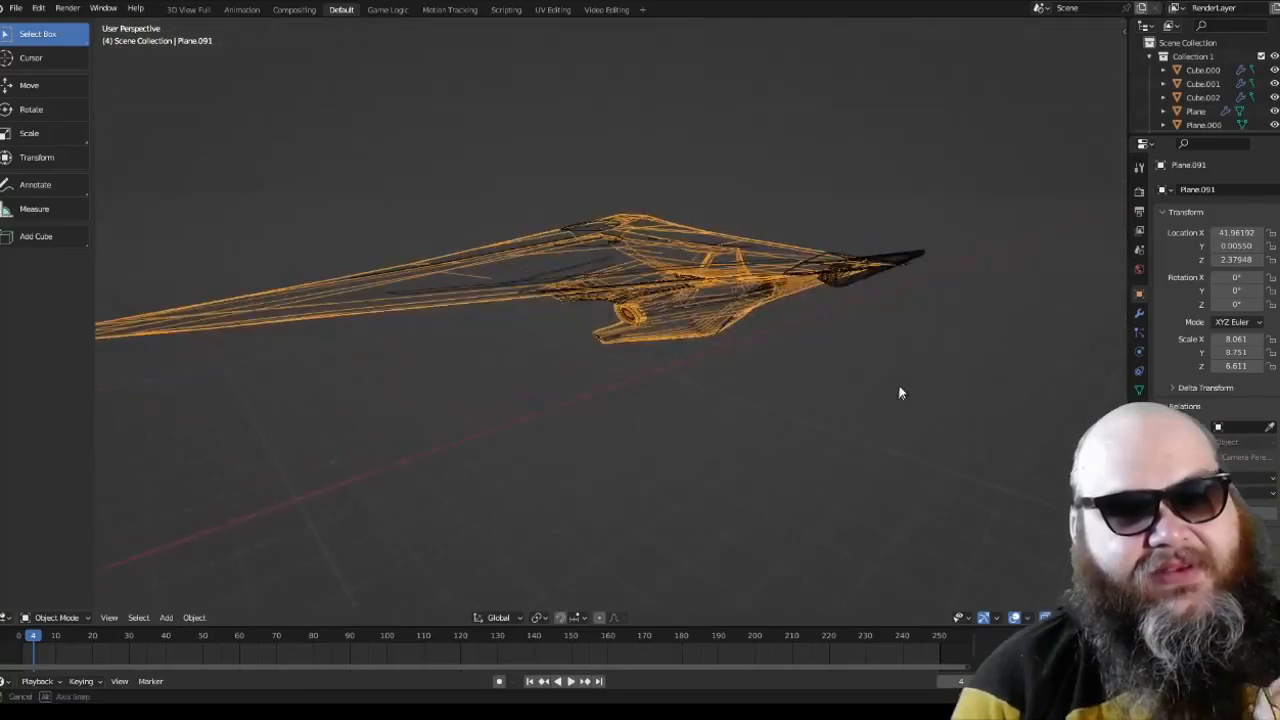
{"action": "middle_click_drag", "start_coordinate": [806, 402], "coordinate": [761, 398]}
{"action": "scroll", "coordinate": [766, 400], "scroll_direction": "up", "scroll_amount": 2}
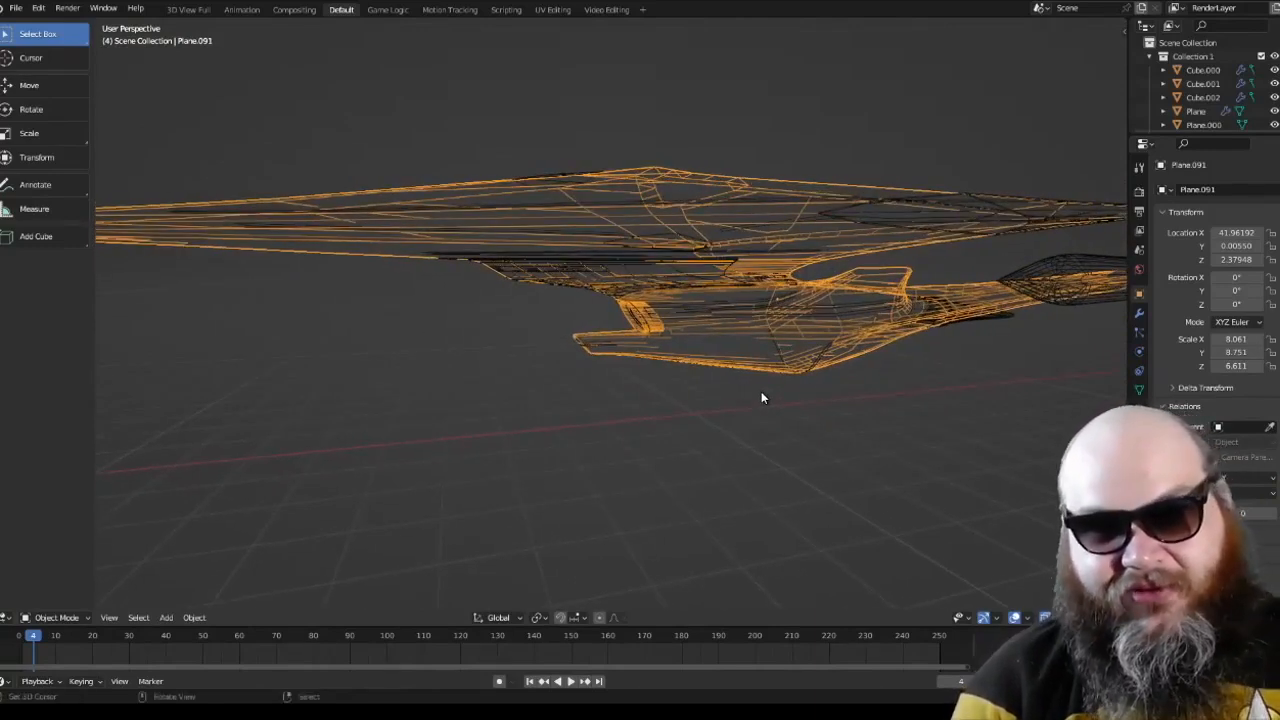
{"action": "scroll", "coordinate": [761, 392], "scroll_direction": "down", "scroll_amount": 1}
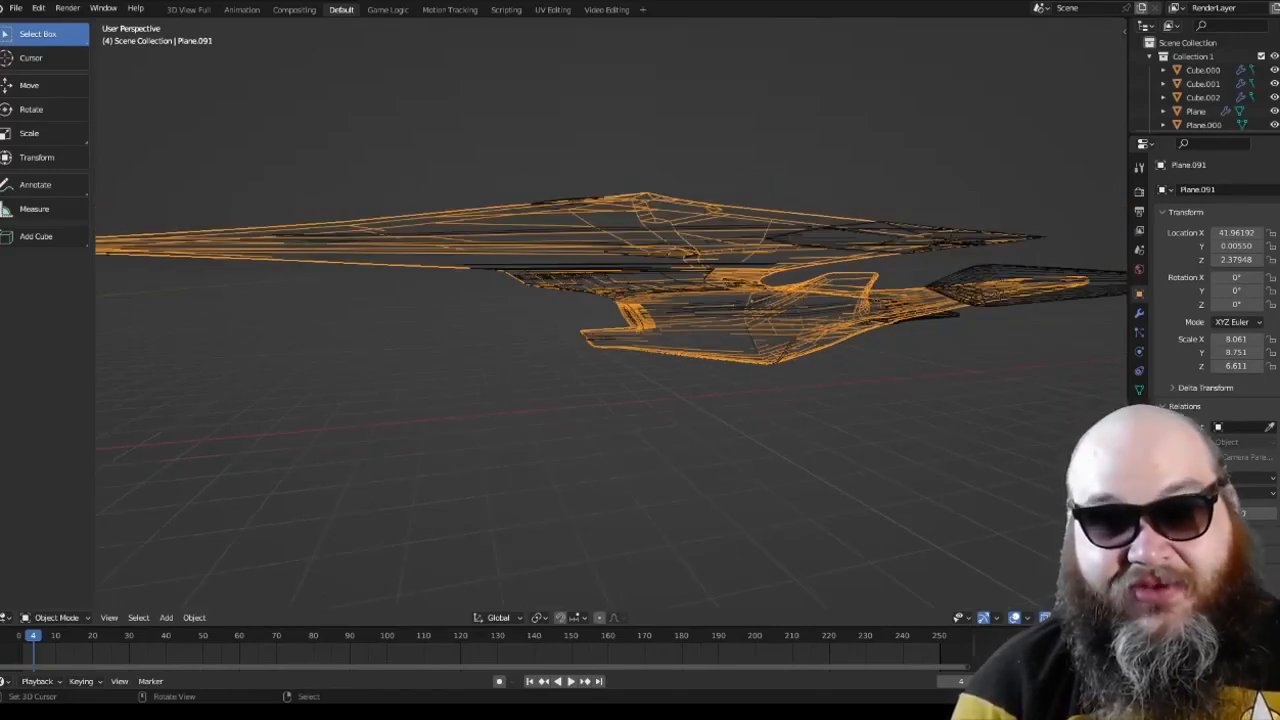
{"action": "key", "text": "shift+z"}
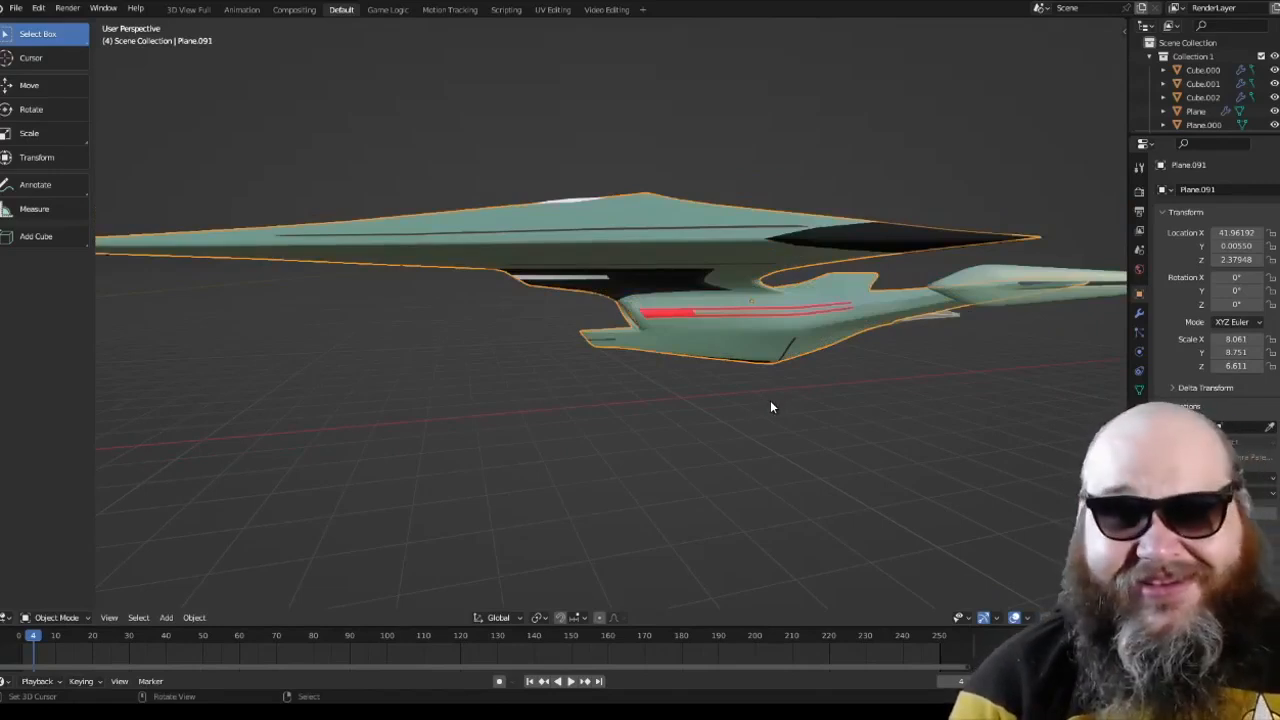
Step: Examine the black neck section, deflector area and red-striped lower hull from several angles and in front orthographic view
{"action": "scroll", "coordinate": [735, 400], "scroll_direction": "up", "scroll_amount": 5}
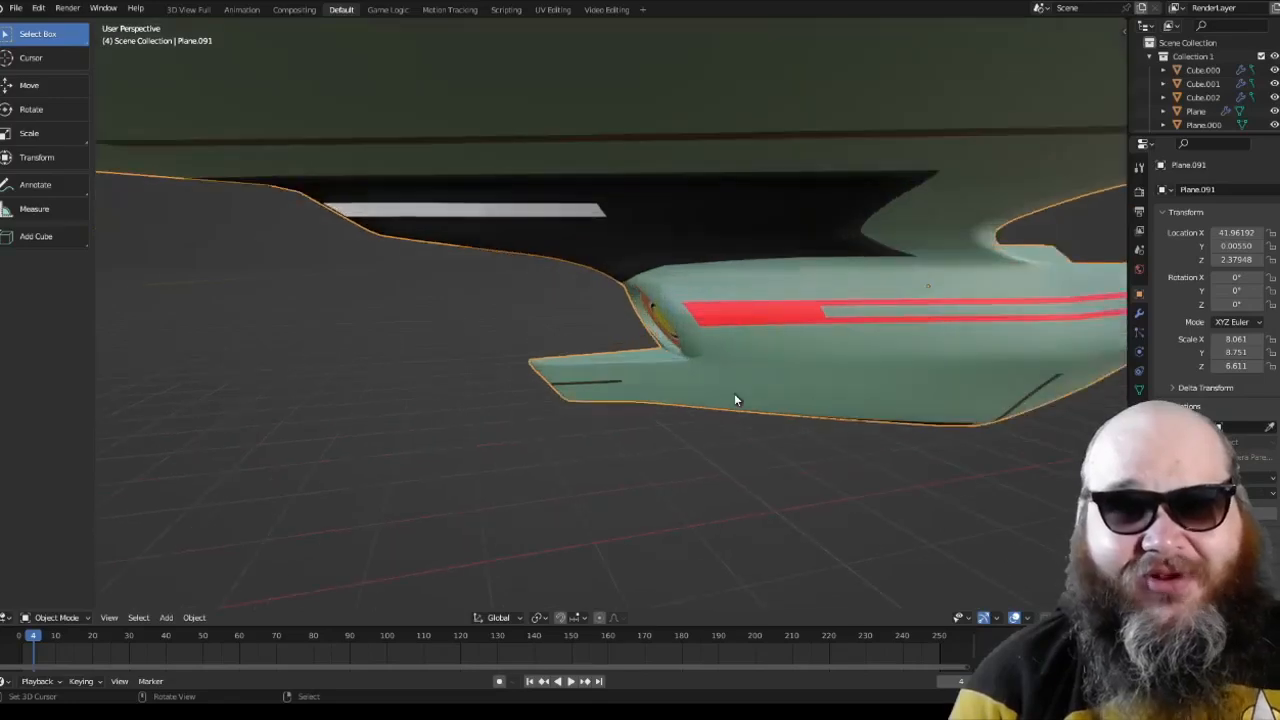
{"action": "middle_click_drag", "start_coordinate": [734, 400], "coordinate": [629, 324]}
{"action": "scroll", "coordinate": [577, 385], "scroll_direction": "down", "scroll_amount": 5}
{"action": "scroll", "coordinate": [541, 418], "scroll_direction": "up", "scroll_amount": 3}
{"action": "scroll", "coordinate": [629, 324], "scroll_direction": "up", "scroll_amount": 3}
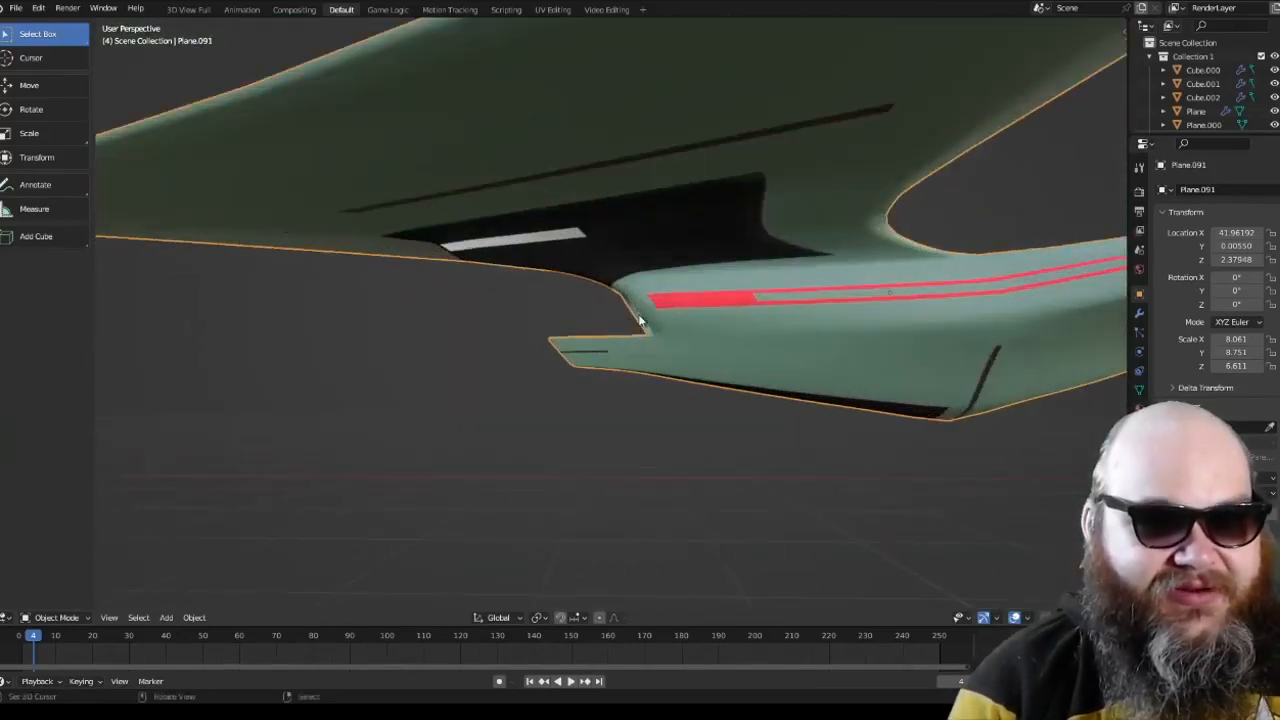
{"action": "key", "text": "KP_1"}
{"action": "scroll", "coordinate": [638, 318], "scroll_direction": "down", "scroll_amount": 3}
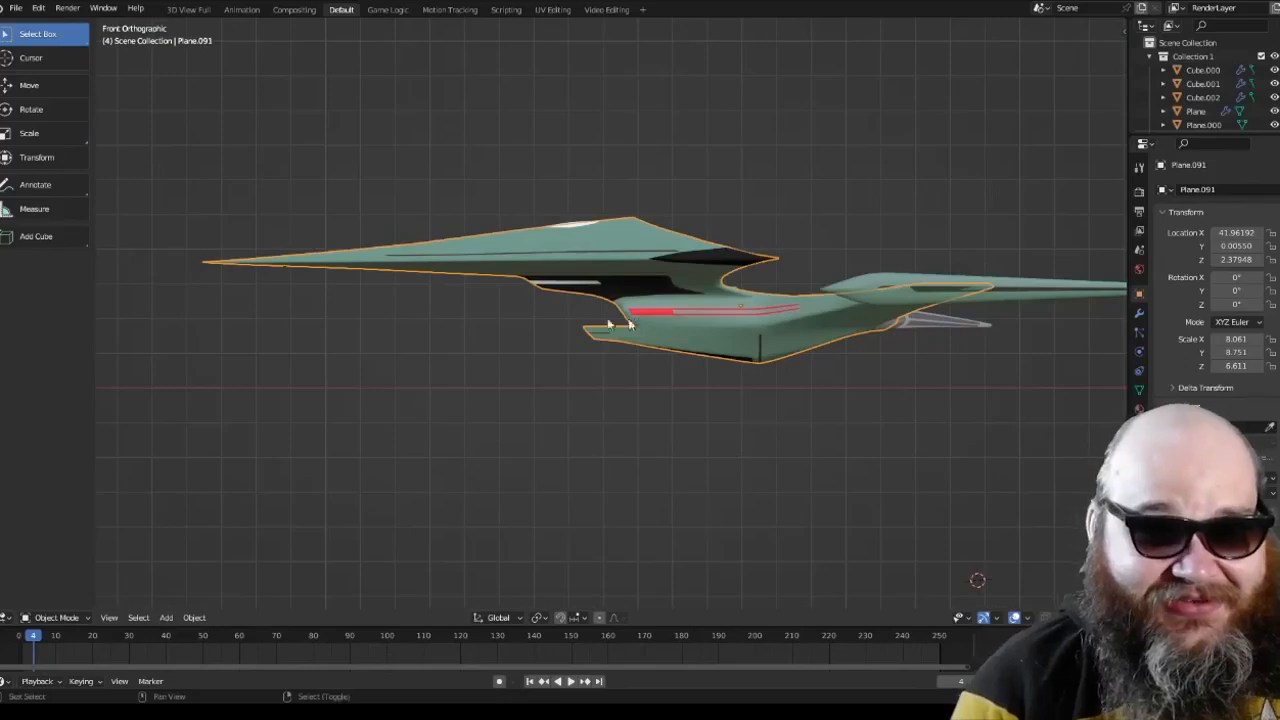
{"action": "middle_click_drag", "start_coordinate": [628, 318], "coordinate": [663, 343], "text": "shift"}
{"action": "scroll", "coordinate": [518, 323], "scroll_direction": "up", "scroll_amount": 1}
Step: Deselect the hull and review the whole ship, including a top view centred on the hull and a low side view
{"action": "key", "text": "alt+a"}
{"action": "scroll", "coordinate": [518, 323], "scroll_direction": "down", "scroll_amount": 4}
{"action": "scroll", "coordinate": [547, 422], "scroll_direction": "up", "scroll_amount": 4}
{"action": "scroll", "coordinate": [550, 420], "scroll_direction": "down", "scroll_amount": 4}
{"action": "scroll", "coordinate": [623, 303], "scroll_direction": "up", "scroll_amount": 3}
{"action": "scroll", "coordinate": [623, 300], "scroll_direction": "down", "scroll_amount": 4}
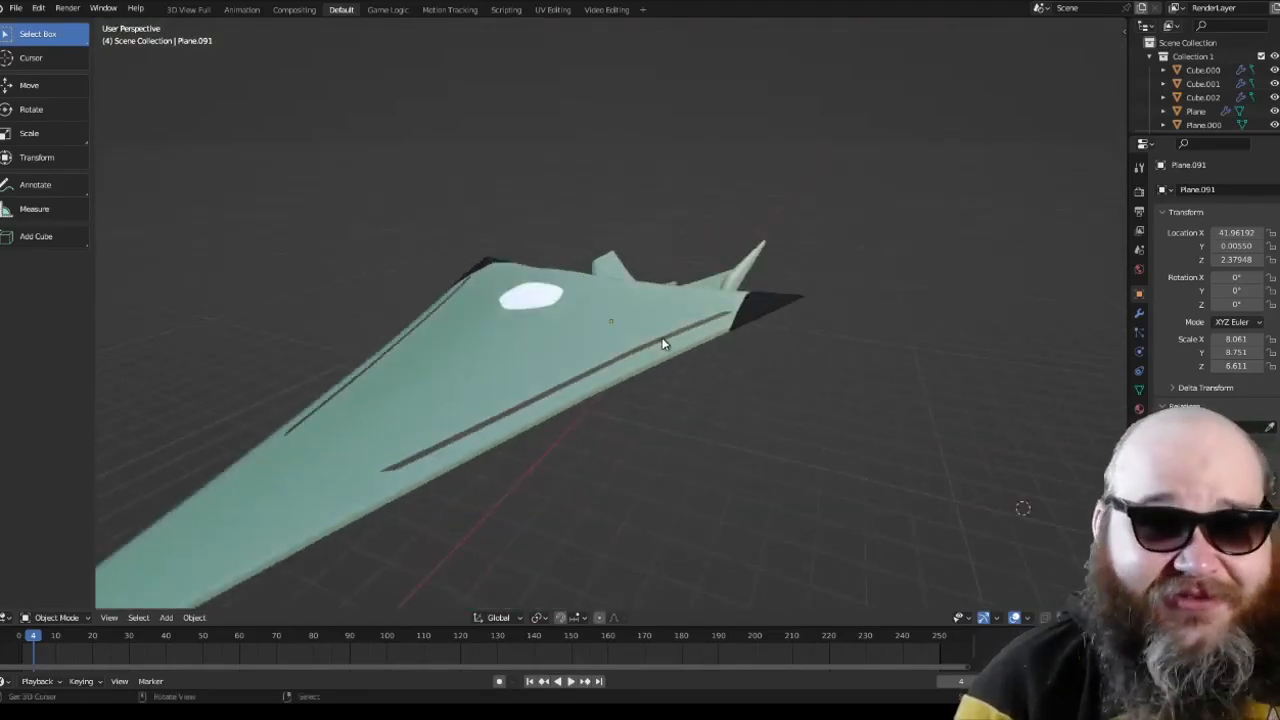
{"action": "scroll", "coordinate": [663, 343], "scroll_direction": "down", "scroll_amount": 4}
{"action": "key", "text": "KP_7"}
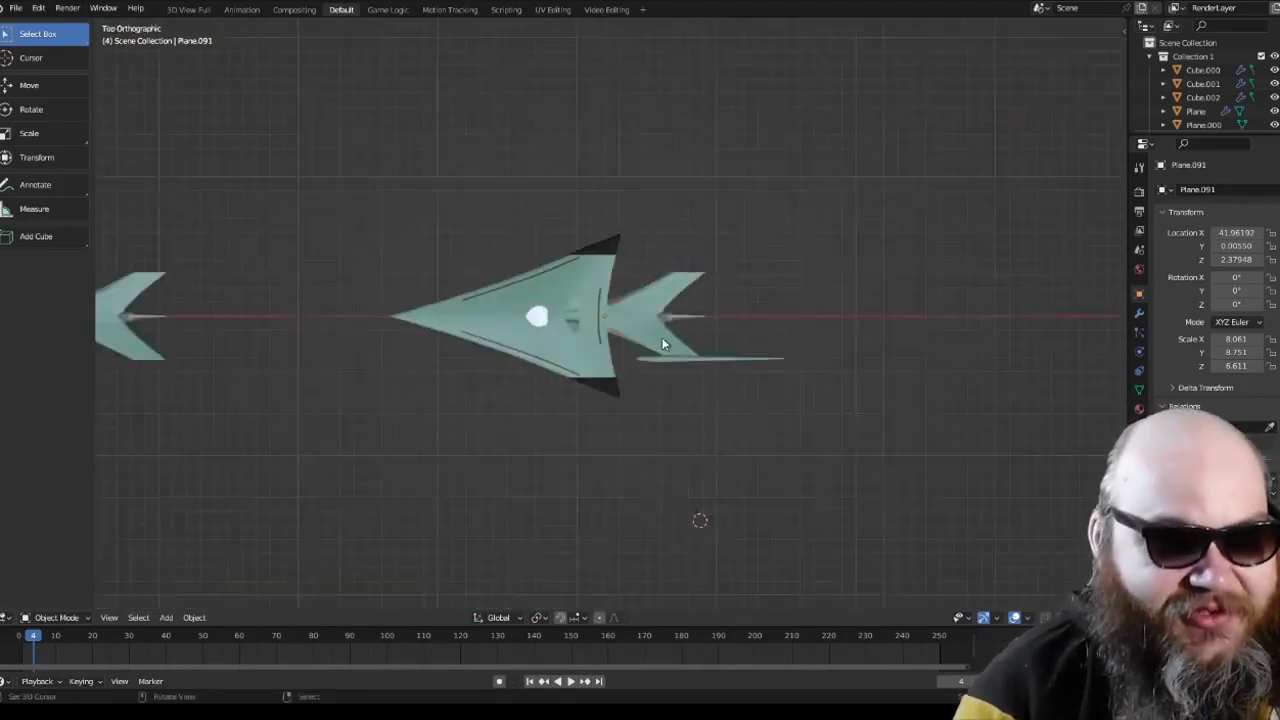
{"action": "key", "text": "KP_Decimal"}
{"action": "scroll", "coordinate": [663, 344], "scroll_direction": "down", "scroll_amount": 4}
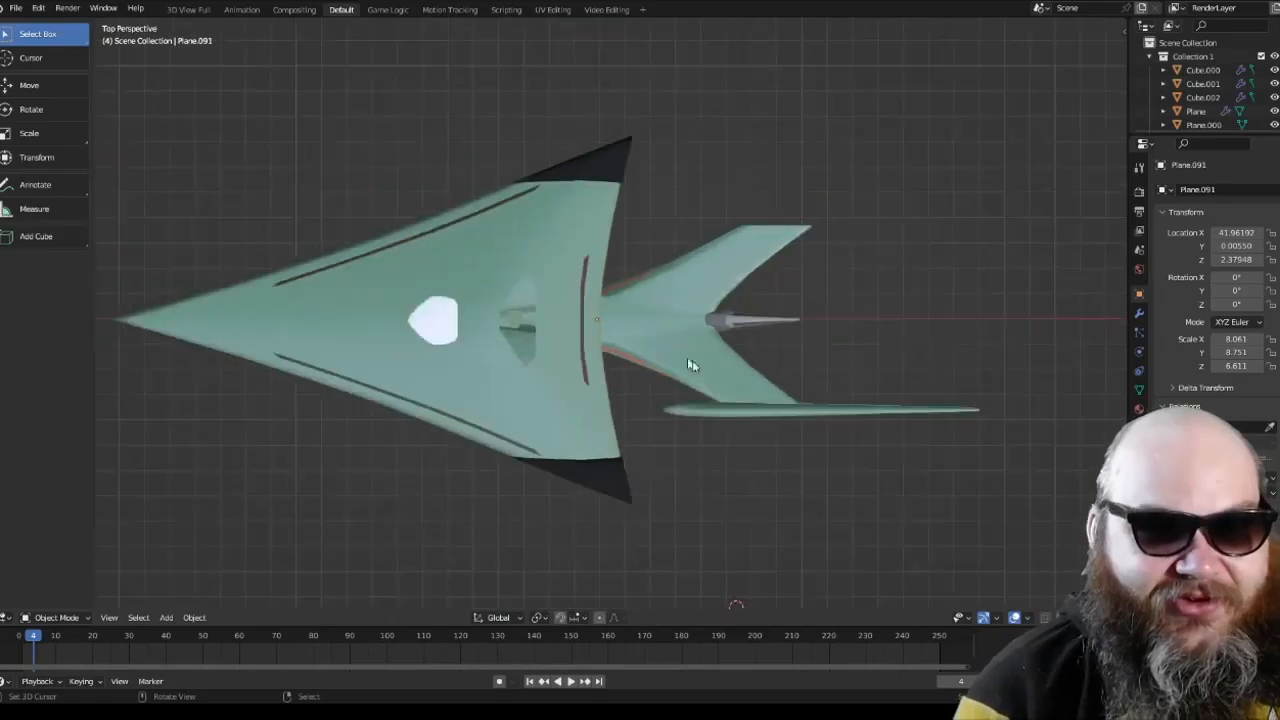
{"action": "middle_click_drag", "start_coordinate": [692, 360], "coordinate": [706, 272]}
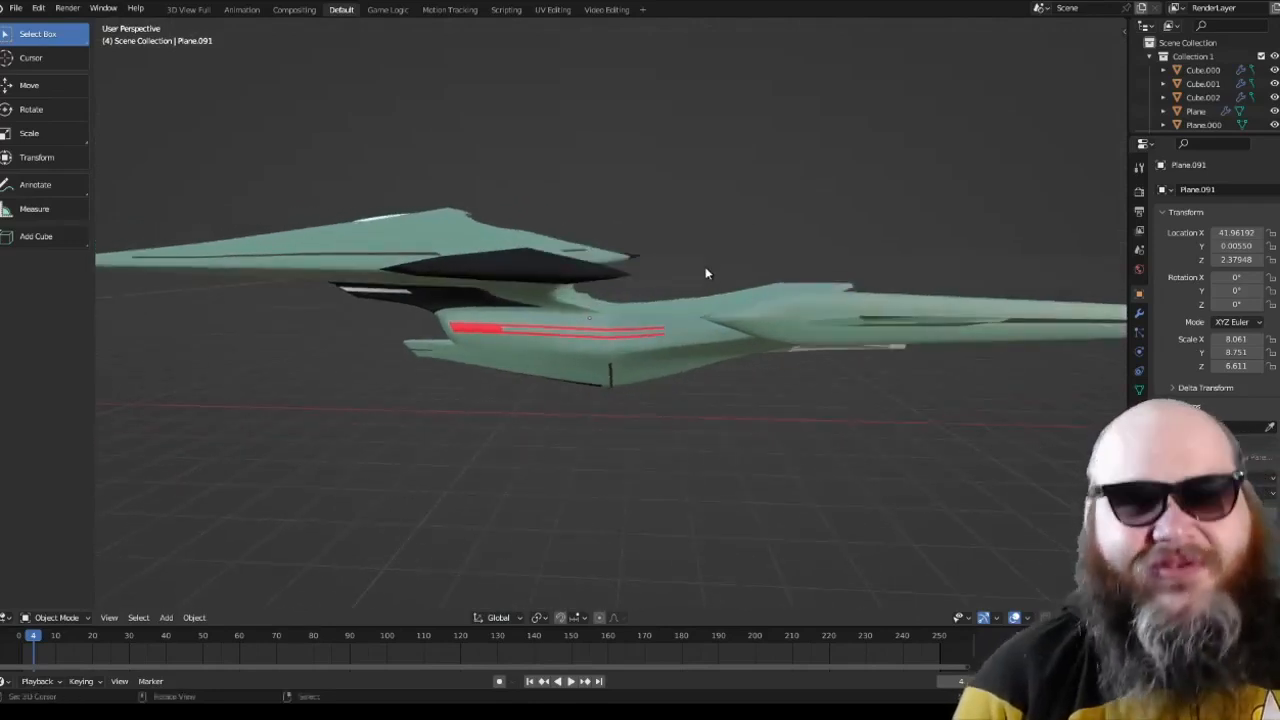
Step: Compare the ship with the other copy at the world origin, using top and front orthographic views
{"action": "scroll", "coordinate": [706, 273], "scroll_direction": "down", "scroll_amount": 4}
{"action": "key", "text": "KP_7"}
{"action": "scroll", "coordinate": [706, 273], "scroll_direction": "down", "scroll_amount": 4}
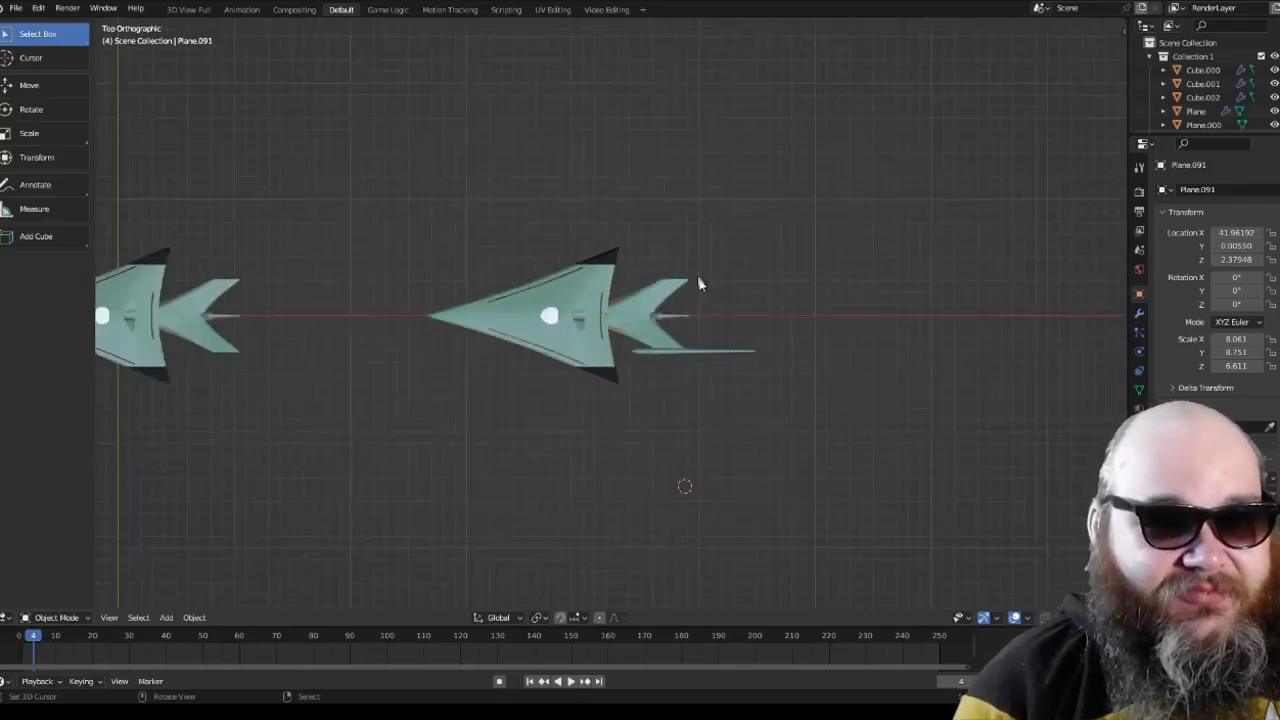
{"action": "middle_click_drag", "start_coordinate": [539, 282], "coordinate": [758, 277], "text": "shift"}
{"action": "middle_click_drag", "start_coordinate": [611, 276], "coordinate": [797, 278], "text": "shift"}
{"action": "scroll", "coordinate": [729, 316], "scroll_direction": "up", "scroll_amount": 2}
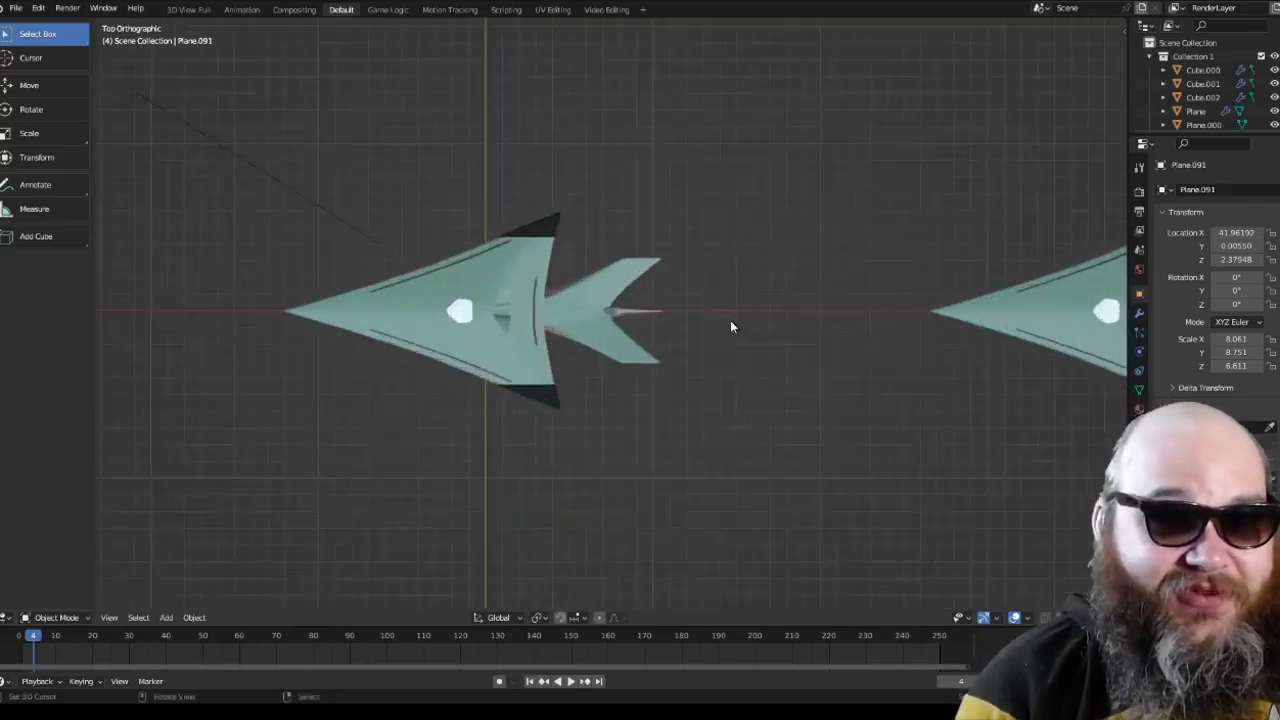
{"action": "mouse_move", "coordinate": [731, 320]}
{"action": "middle_mouse_down"}
{"action": "mouse_move", "coordinate": [724, 329]}
{"action": "mouse_move", "coordinate": [766, 211]}
{"action": "mouse_move", "coordinate": [776, 269]}
{"action": "middle_mouse_up"}
{"action": "key", "text": "KP_1"}
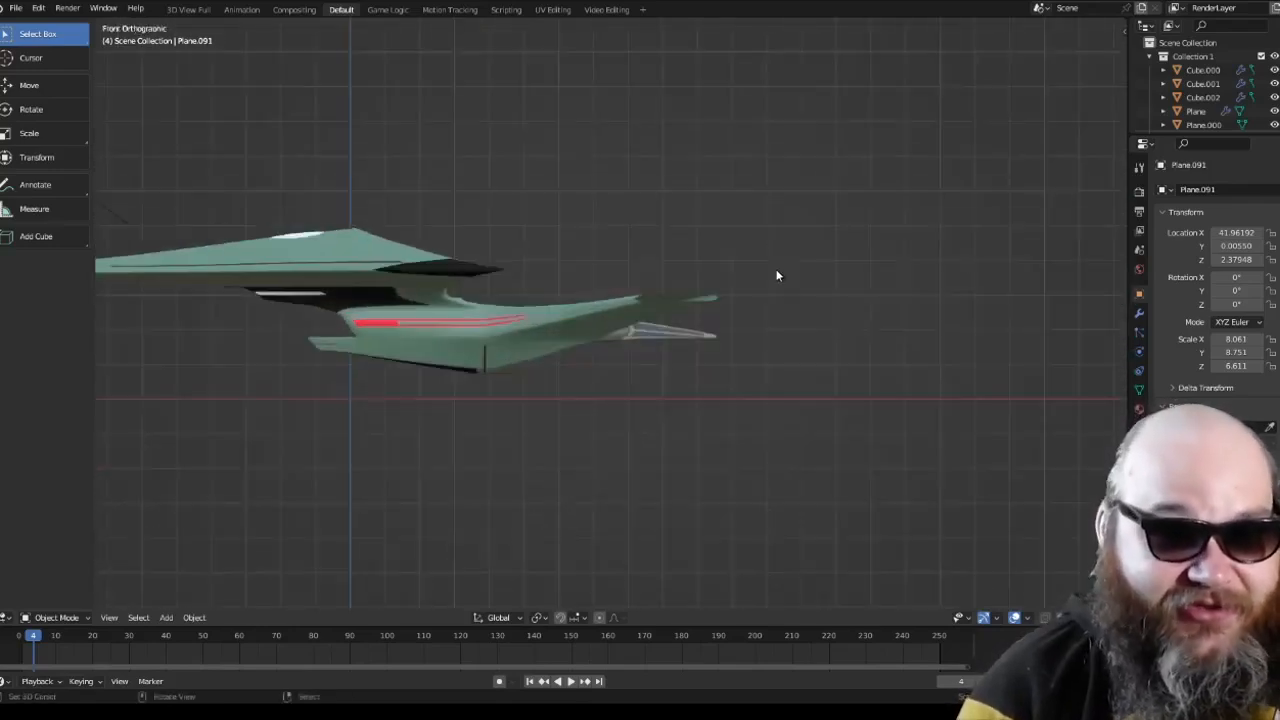
{"action": "scroll", "coordinate": [709, 317], "scroll_direction": "up", "scroll_amount": 4}
{"action": "mouse_move", "coordinate": [709, 317]}
{"action": "middle_mouse_down"}
{"action": "mouse_move", "coordinate": [813, 325]}
{"action": "mouse_move", "coordinate": [702, 332]}
{"action": "middle_mouse_up"}
{"action": "scroll", "coordinate": [702, 332], "scroll_direction": "down", "scroll_amount": 5}
Step: Box-select both green ships and the light in front orthographic view, and duplicate them in place
{"action": "key", "text": "KP_1"}
{"action": "scroll", "coordinate": [702, 332], "scroll_direction": "down", "scroll_amount": 6}
{"action": "key", "text": "b"}
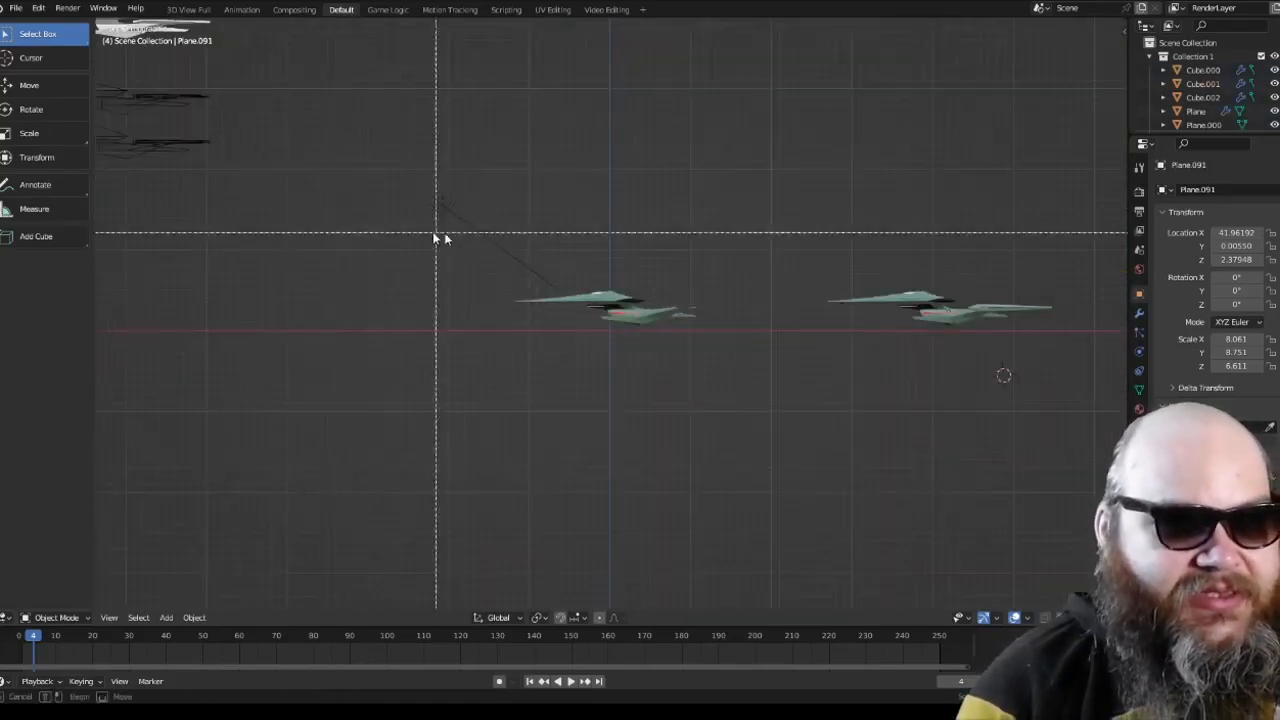
{"action": "left_click_drag", "start_coordinate": [434, 231], "coordinate": [992, 437]}
{"action": "scroll", "coordinate": [569, 315], "scroll_direction": "up", "scroll_amount": 4}
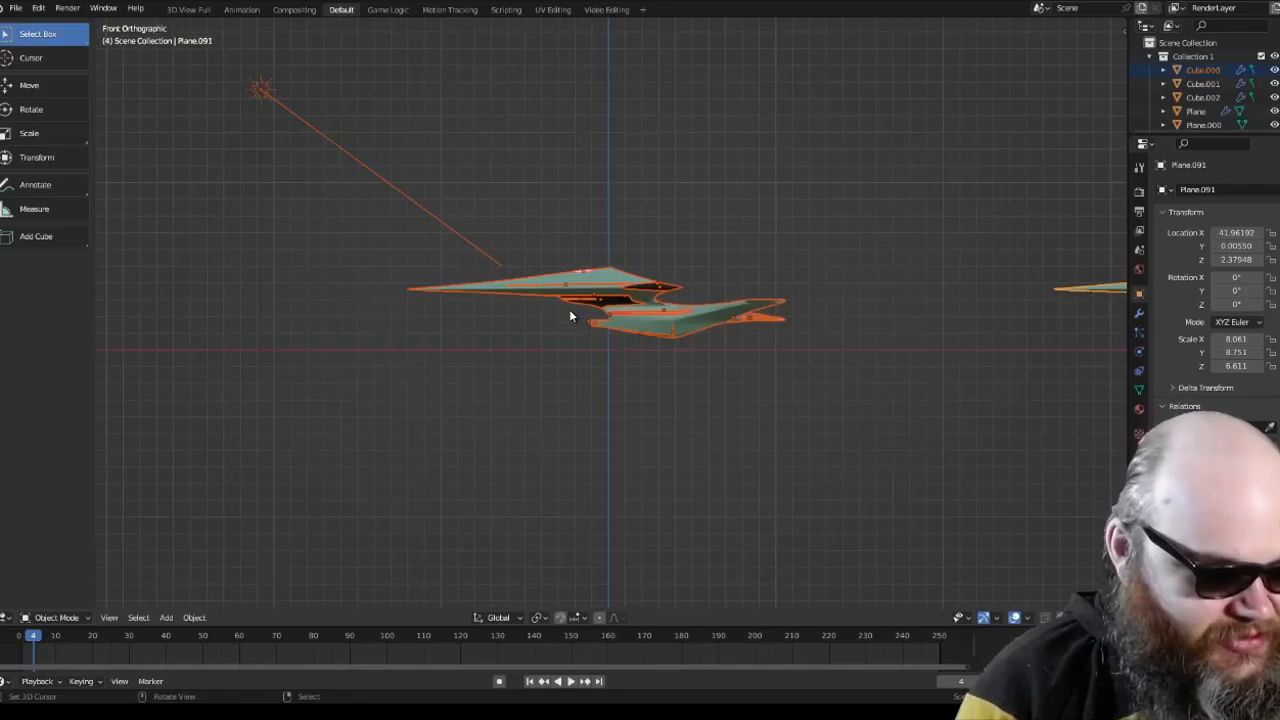
{"action": "key", "text": "shift+d"}
{"action": "key", "text": "Escape"}
{"action": "scroll", "coordinate": [570, 313], "scroll_direction": "down", "scroll_amount": 5}
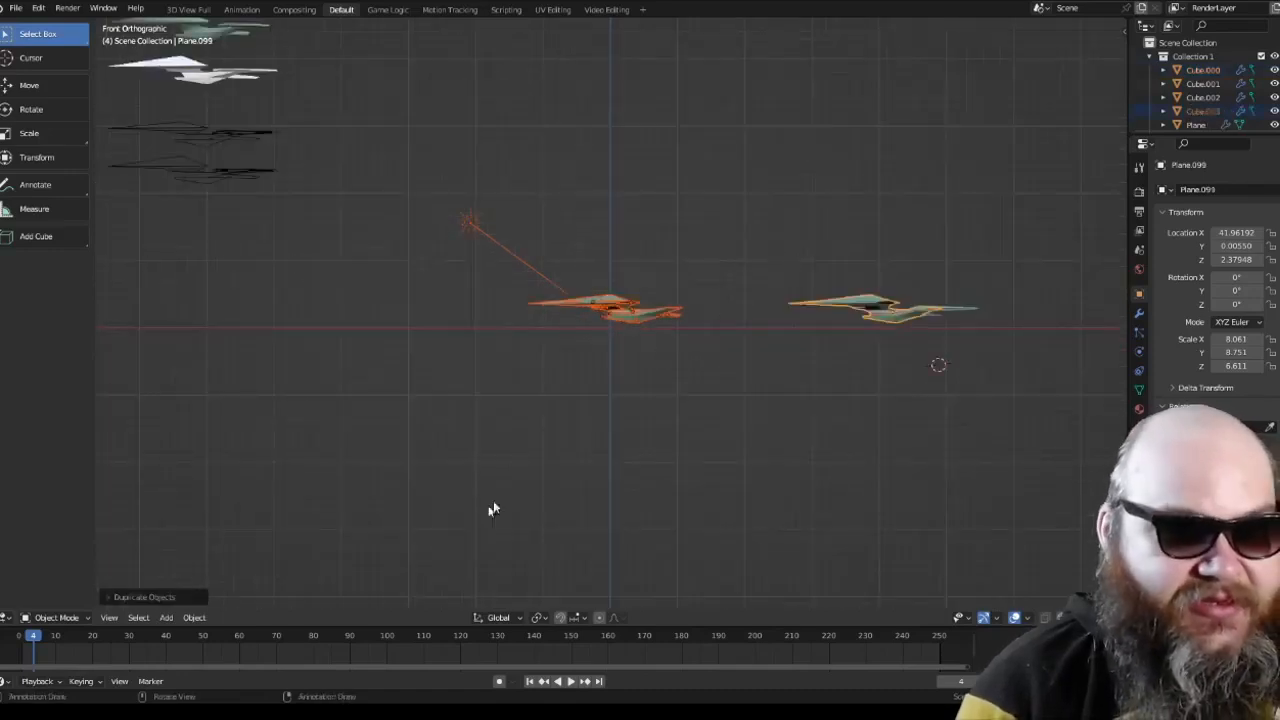
Step: Move the duplicated ships straight down with the Move tool and delete the duplicates
{"action": "left_click", "coordinate": [50, 85]}
{"action": "left_click_drag", "start_coordinate": [627, 243], "coordinate": [628, 405]}
{"action": "middle_click_drag", "start_coordinate": [655, 411], "coordinate": [659, 418]}
{"action": "left_click_drag", "start_coordinate": [622, 401], "coordinate": [626, 336]}
{"action": "key", "text": "x"}
{"action": "left_click", "coordinate": [627, 335]}
Step: Clear the selection and view the two green ships together with the light in perspective
{"action": "key", "text": "a"}
{"action": "scroll", "coordinate": [644, 330], "scroll_direction": "up", "scroll_amount": 8}
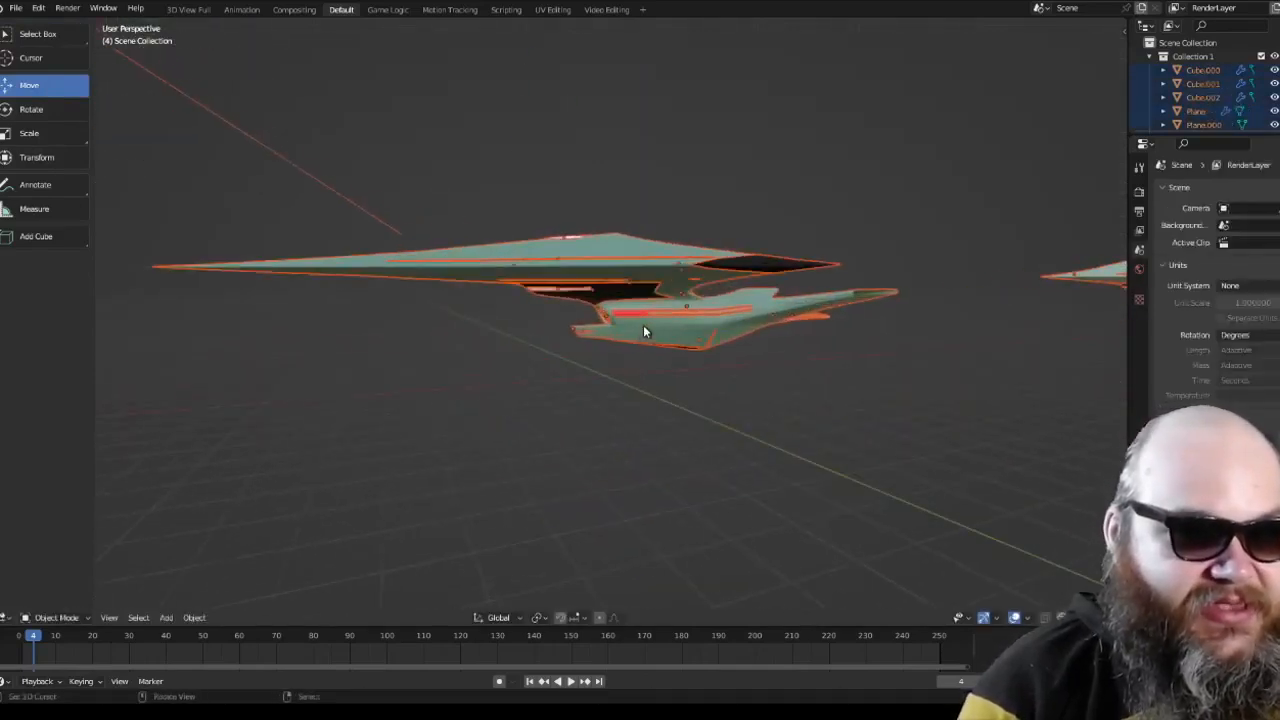
{"action": "key", "text": "alt+a"}
{"action": "scroll", "coordinate": [644, 332], "scroll_direction": "down", "scroll_amount": 4}
{"action": "scroll", "coordinate": [641, 335], "scroll_direction": "down", "scroll_amount": 5}
{"action": "scroll", "coordinate": [644, 360], "scroll_direction": "up", "scroll_amount": 7}
{"action": "scroll", "coordinate": [645, 373], "scroll_direction": "down", "scroll_amount": 2}
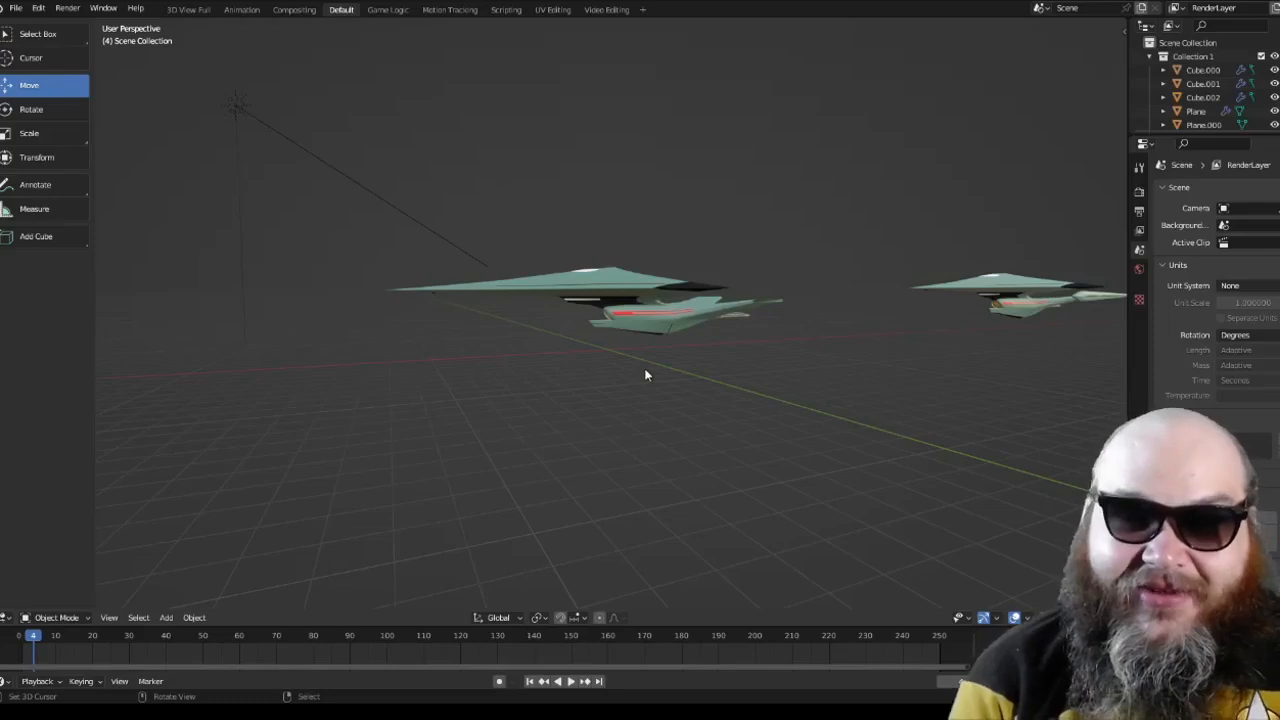
{"action": "key", "text": "KP_1"}
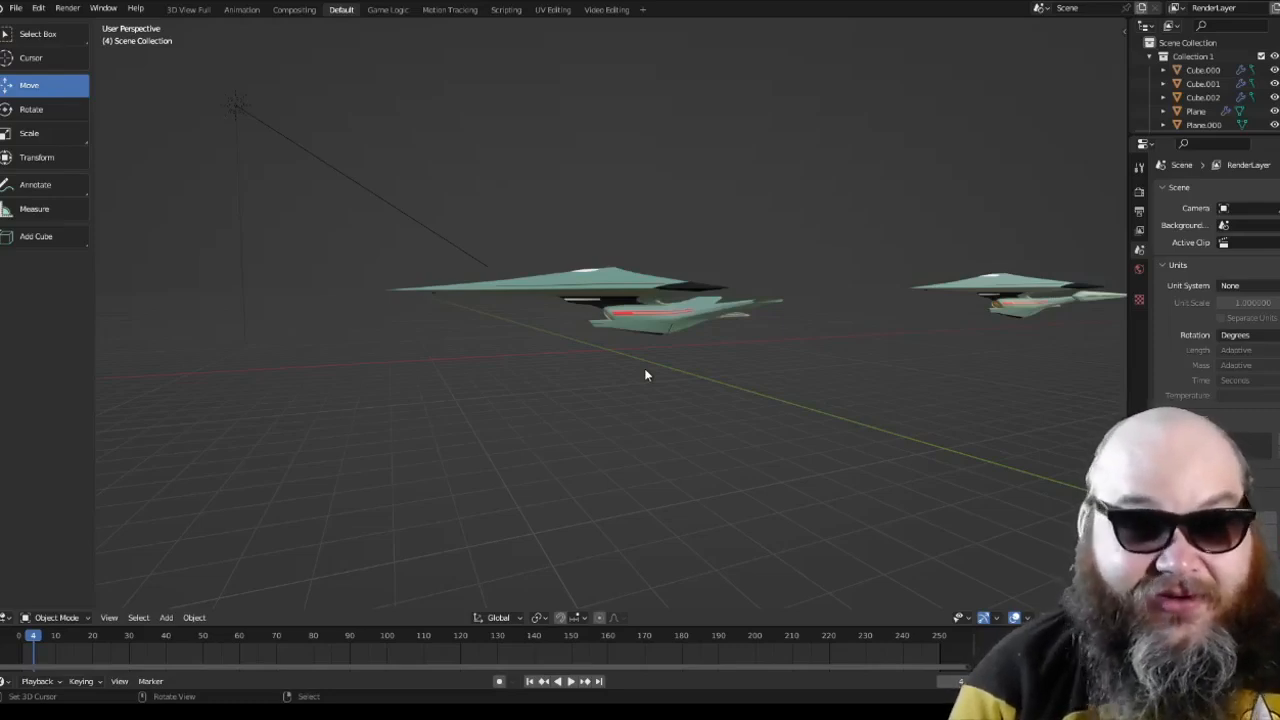
Step: Examine the vertical stack of the ship's development stages, covering the wireframe, white solid and green versions
{"action": "middle_click_drag", "start_coordinate": [471, 278], "coordinate": [704, 391], "text": "shift"}
{"action": "scroll", "coordinate": [704, 391], "scroll_direction": "up", "scroll_amount": 4}
{"action": "middle_click_drag", "start_coordinate": [521, 265], "coordinate": [630, 322], "text": "shift"}
{"action": "key", "text": "a"}
{"action": "middle_click_drag", "start_coordinate": [553, 150], "coordinate": [655, 343], "text": "shift"}
{"action": "key", "text": "a"}
{"action": "scroll", "coordinate": [600, 312], "scroll_direction": "down", "scroll_amount": 1}
{"action": "scroll", "coordinate": [620, 340], "scroll_direction": "up", "scroll_amount": 3}
{"action": "scroll", "coordinate": [665, 413], "scroll_direction": "up", "scroll_amount": 1}
{"action": "middle_click_drag", "start_coordinate": [665, 415], "coordinate": [685, 348], "text": "shift"}
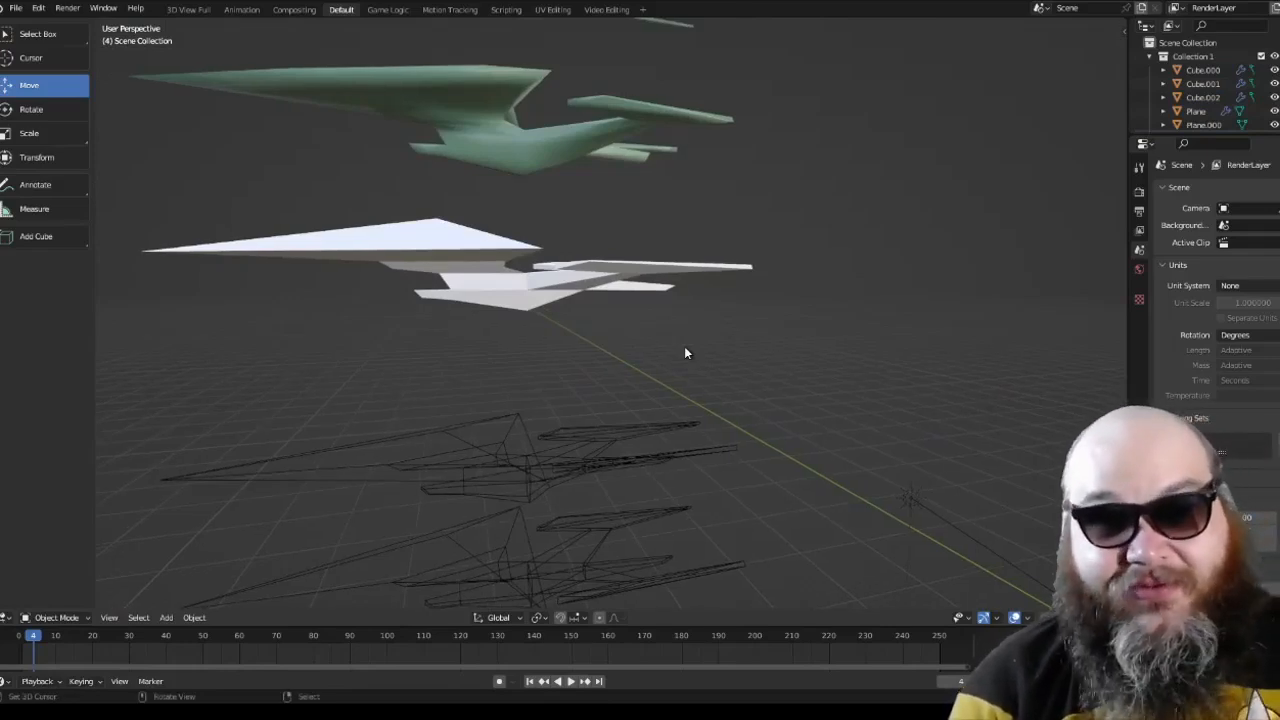
{"action": "scroll", "coordinate": [685, 352], "scroll_direction": "down", "scroll_amount": 6}
{"action": "scroll", "coordinate": [629, 321], "scroll_direction": "up", "scroll_amount": 3}
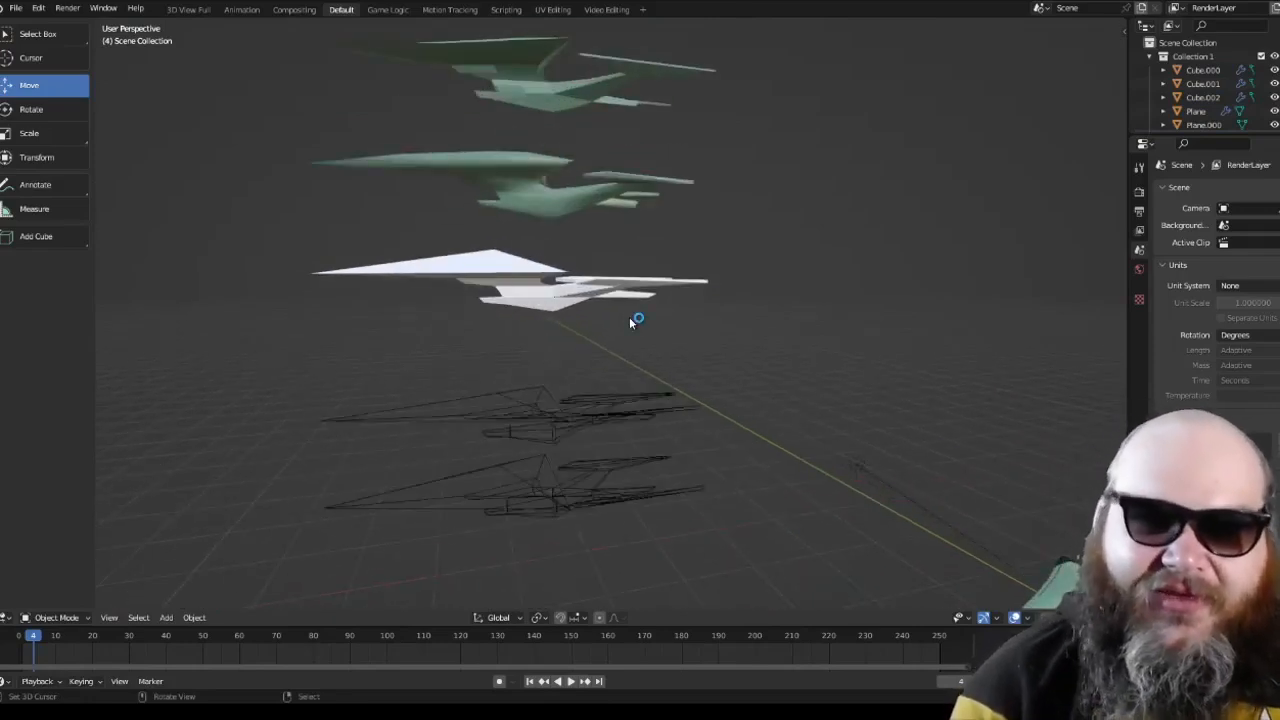
{"action": "middle_click_drag", "start_coordinate": [629, 317], "coordinate": [684, 318]}
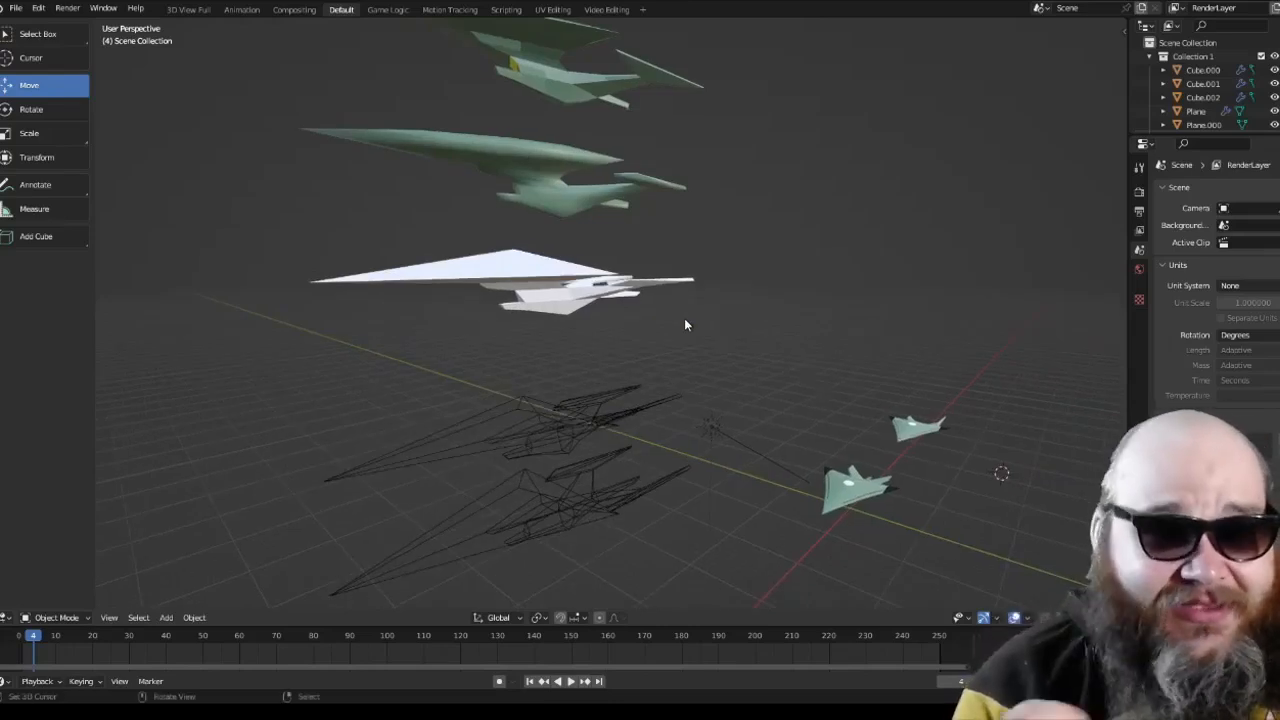
Step: Select the lowest wireframe version of the ship in front orthographic view
{"action": "key", "text": "a"}
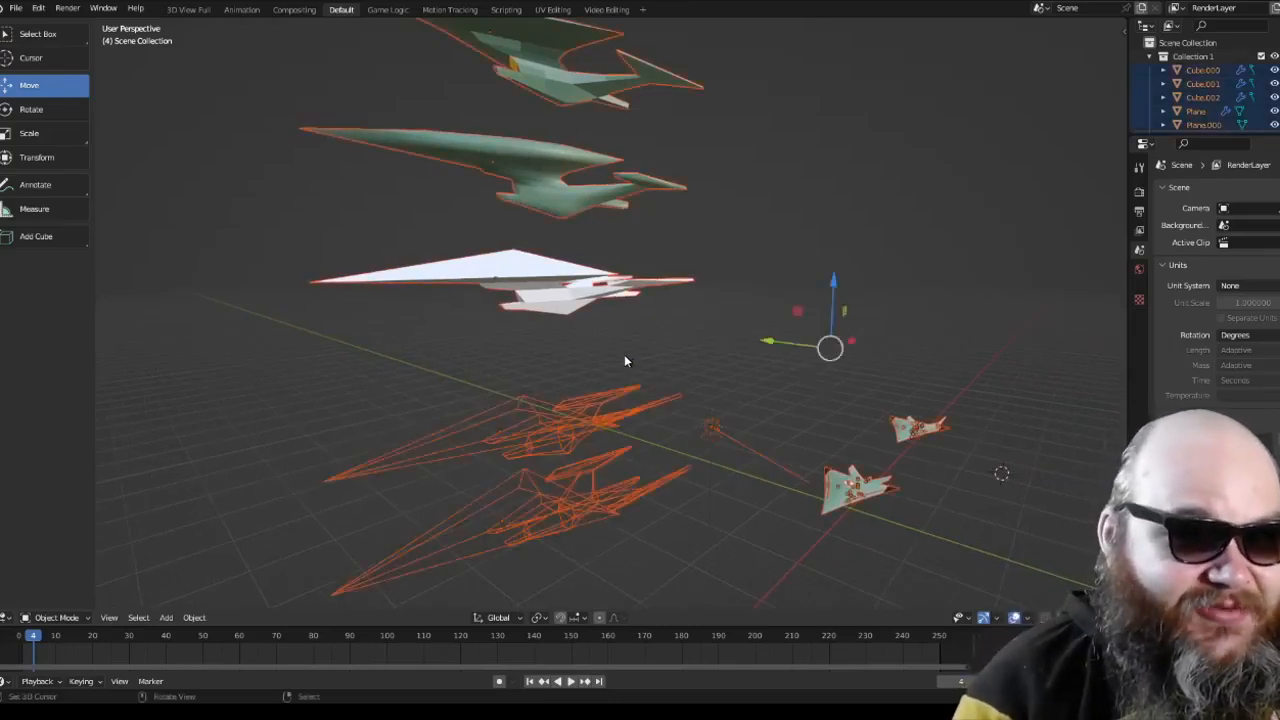
{"action": "key", "text": "KP_1"}
{"action": "middle_click_drag", "start_coordinate": [615, 357], "coordinate": [652, 194], "text": "shift"}
{"action": "scroll", "coordinate": [658, 390], "scroll_direction": "up", "scroll_amount": 5}
{"action": "right_click", "coordinate": [642, 385]}
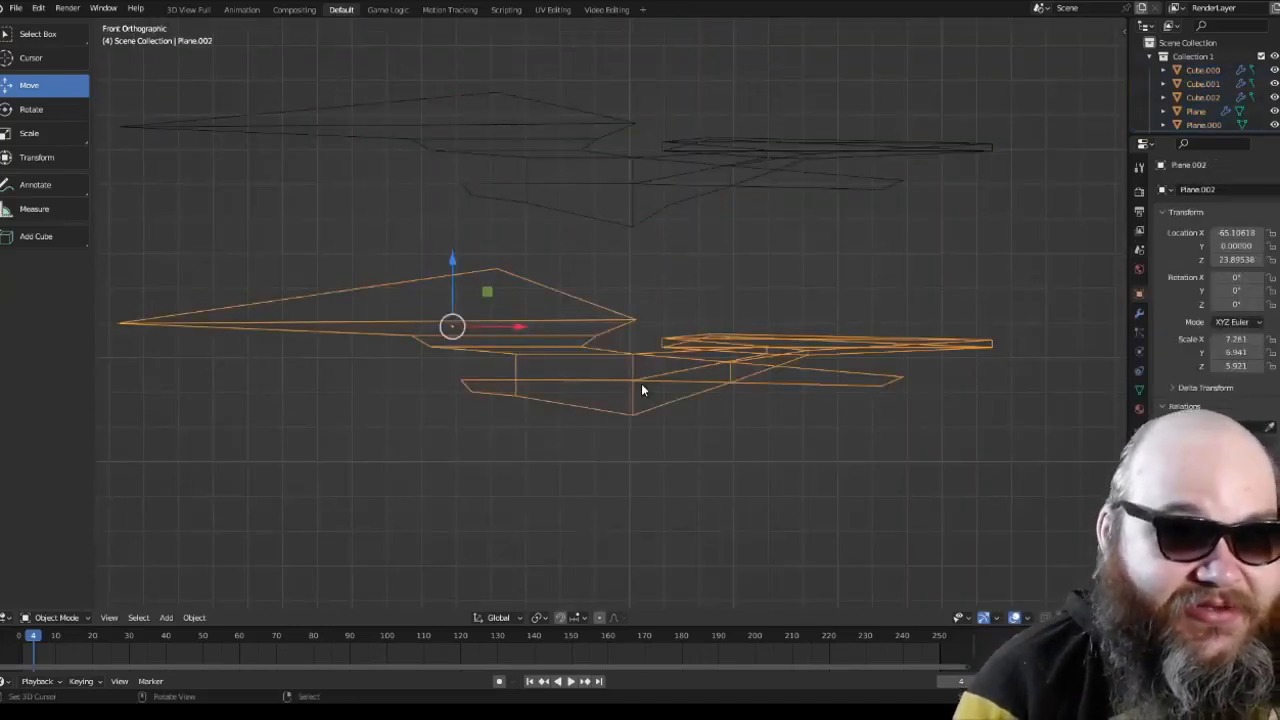
Step: View the lowest wireframe ship in perspective and front orthographic view, and select the wireframe version above it
{"action": "scroll", "coordinate": [641, 385], "scroll_direction": "down", "scroll_amount": 1}
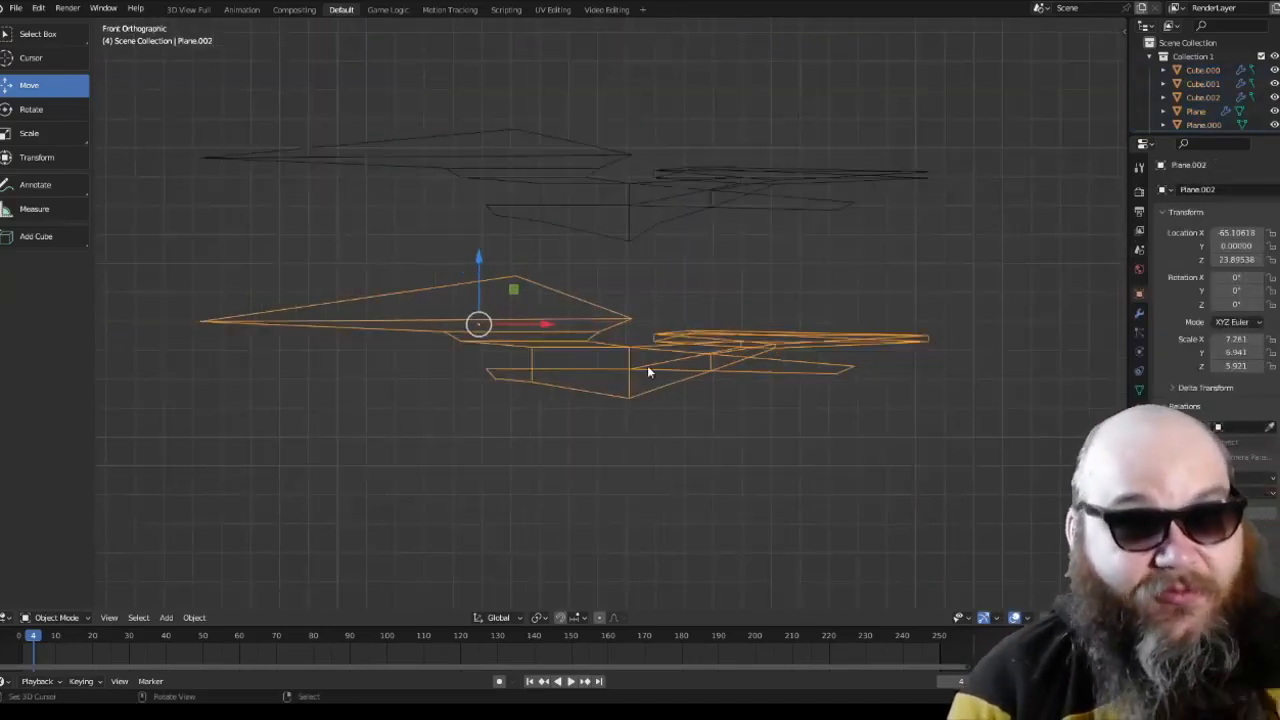
{"action": "middle_click_drag", "start_coordinate": [647, 365], "coordinate": [549, 369]}
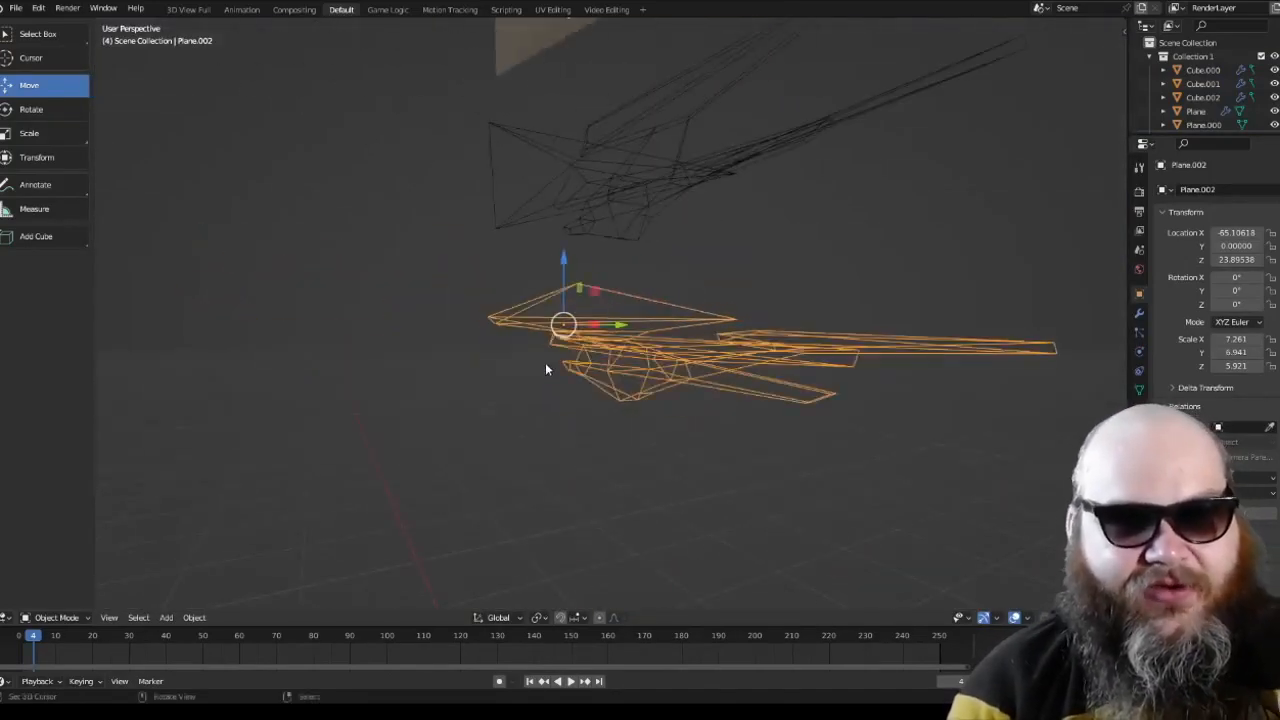
{"action": "key", "text": "KP_1"}
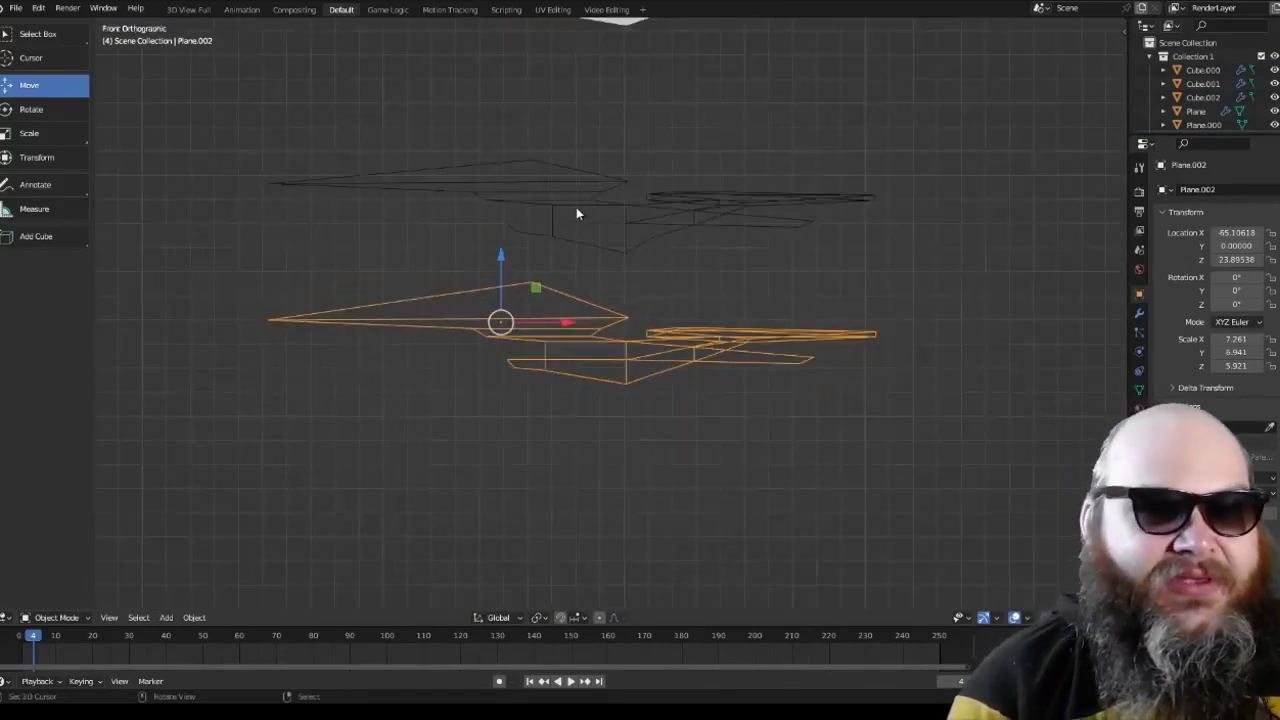
{"action": "left_click", "coordinate": [576, 212]}
{"action": "middle_click_drag", "start_coordinate": [600, 120], "coordinate": [651, 371], "text": "shift"}
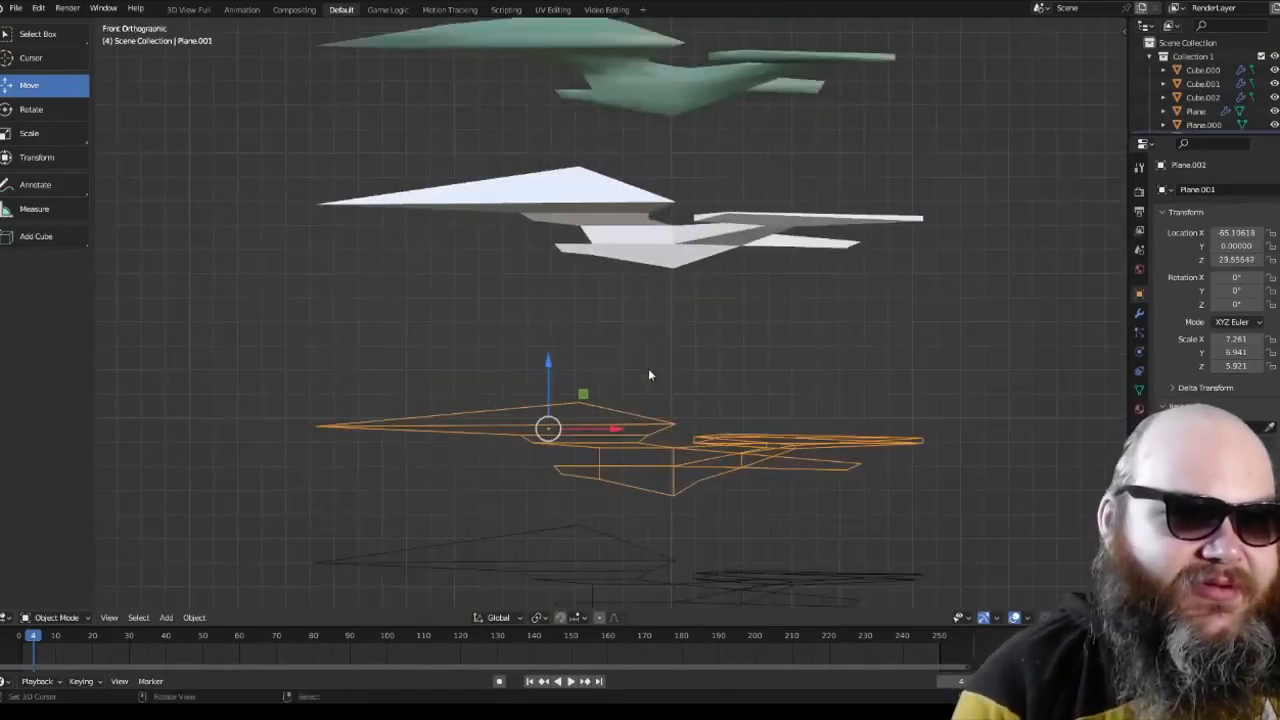
Step: Select the white solid version of the ship and move it slightly down along the Z axis
{"action": "left_click", "coordinate": [624, 229]}
{"action": "middle_click_drag", "start_coordinate": [626, 229], "coordinate": [596, 310], "text": "shift"}
{"action": "left_click_drag", "start_coordinate": [525, 230], "coordinate": [524, 243]}
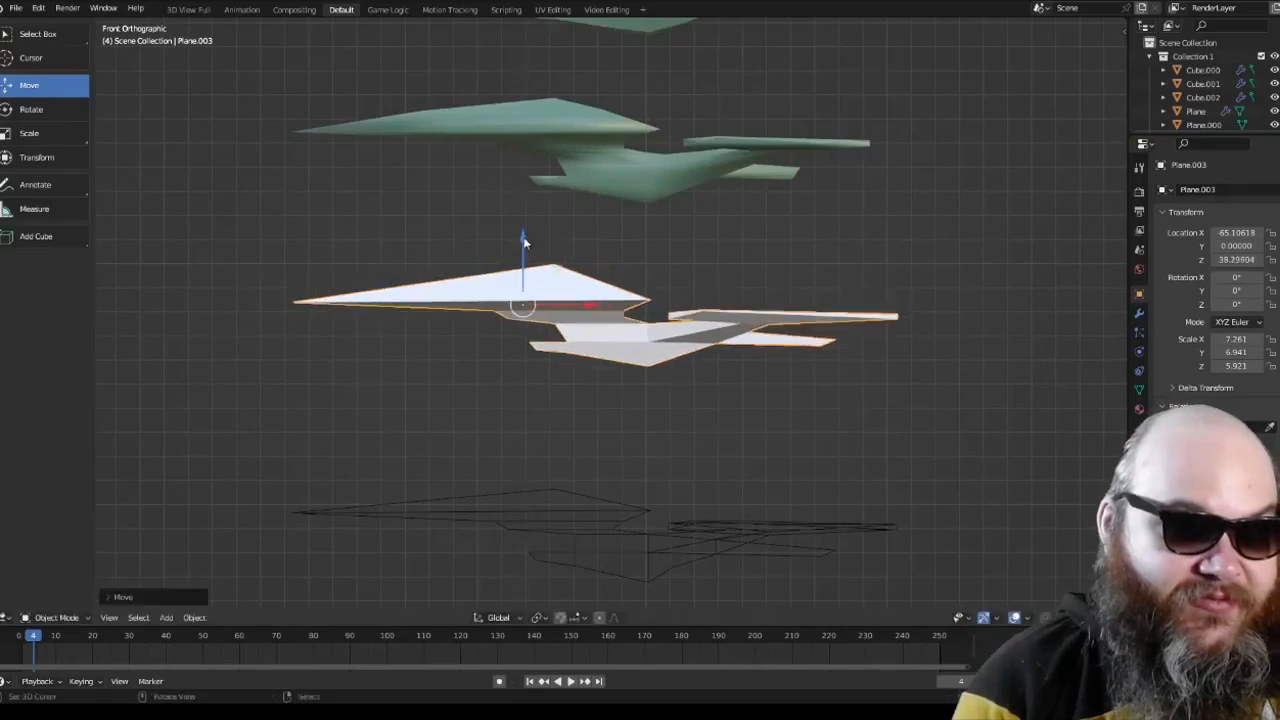
Step: Show the material settings of the white solid ship
{"action": "scroll", "coordinate": [621, 343], "scroll_direction": "up", "scroll_amount": 4}
{"action": "left_click", "coordinate": [623, 363]}
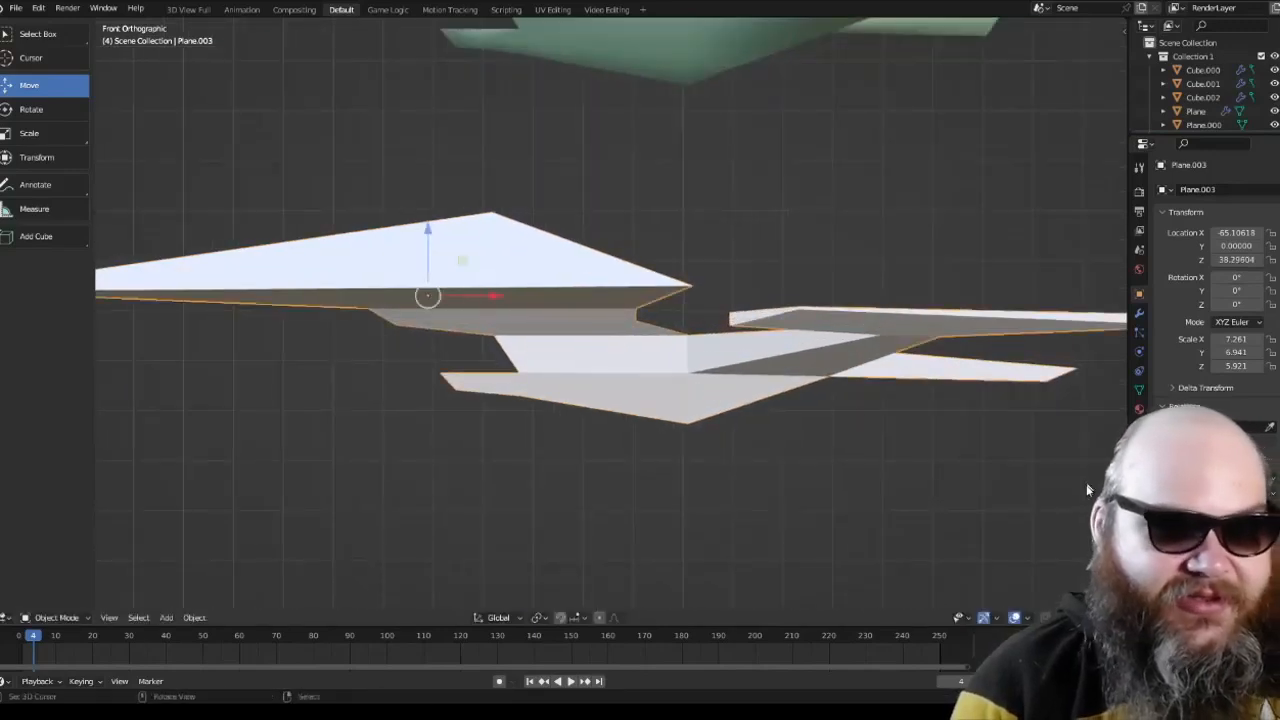
{"action": "left_click", "coordinate": [1138, 410]}
{"action": "left_click", "coordinate": [1229, 249]}
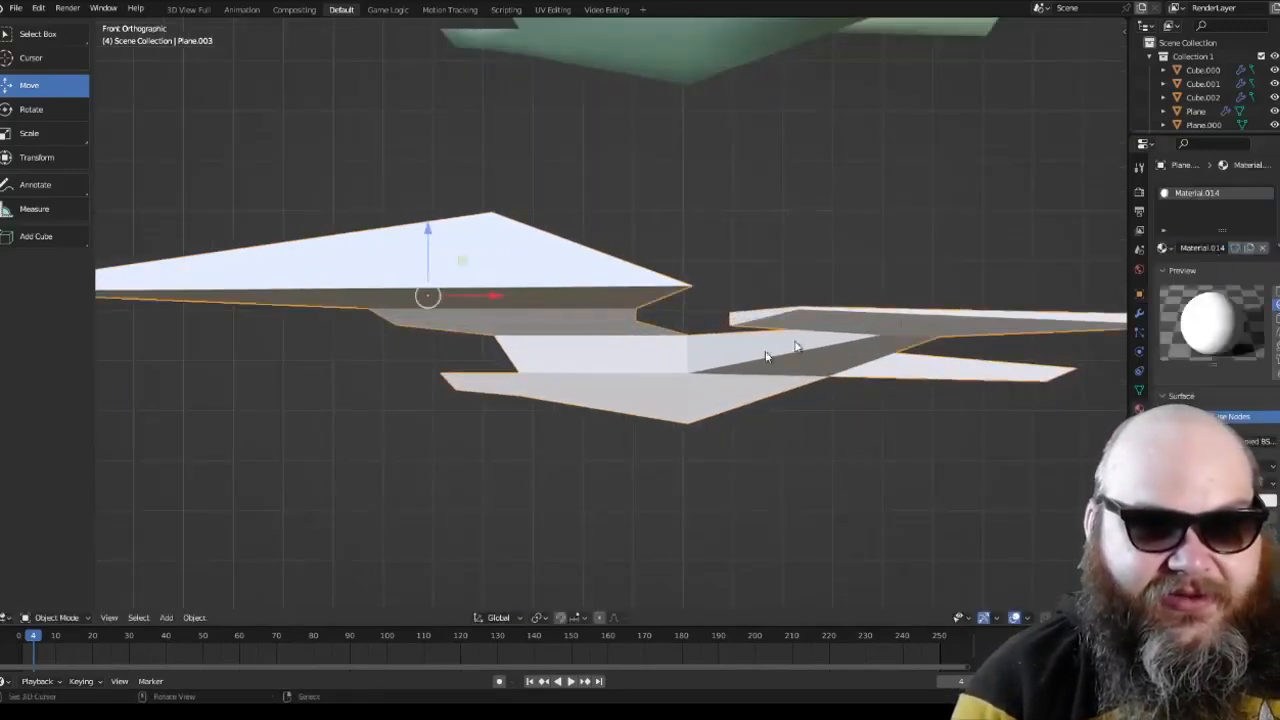
Step: Select the flat-shaded green version above the smooth green one and view it in perspective
{"action": "scroll", "coordinate": [680, 395], "scroll_direction": "down", "scroll_amount": 2}
{"action": "left_click", "coordinate": [680, 388]}
{"action": "middle_click_drag", "start_coordinate": [607, 279], "coordinate": [646, 484], "text": "shift"}
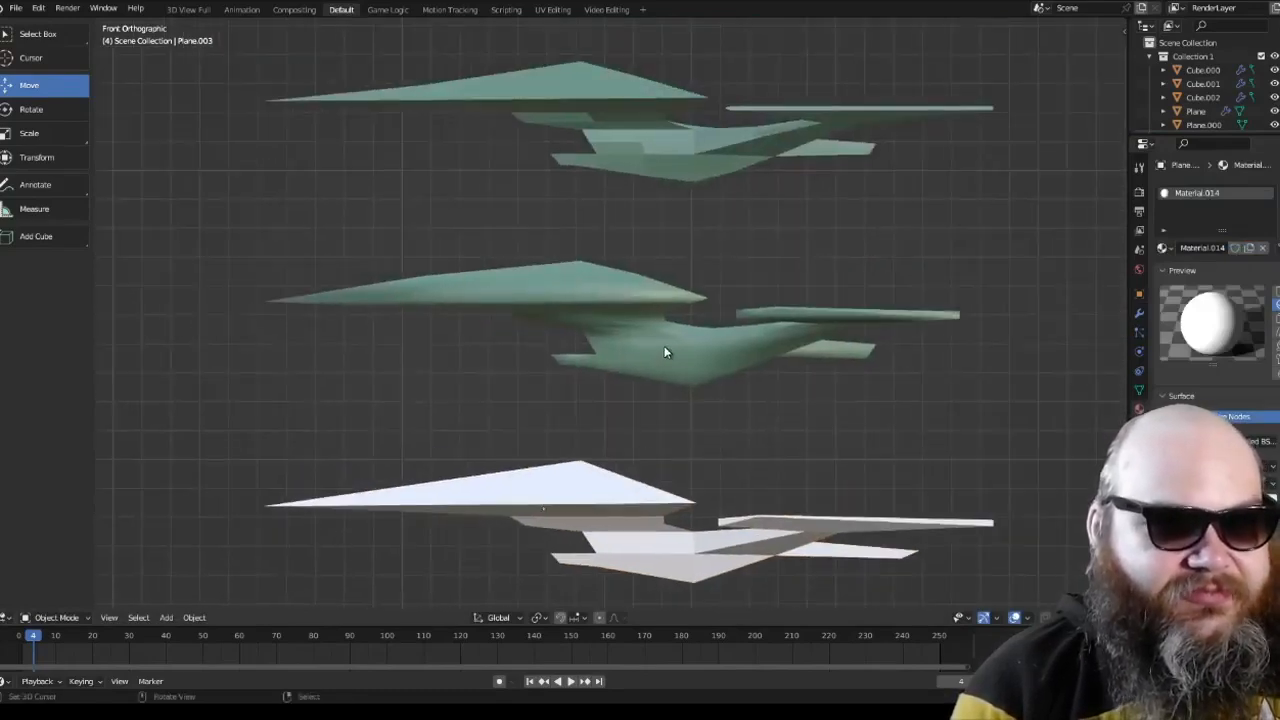
{"action": "left_click", "coordinate": [666, 349]}
{"action": "middle_click_drag", "start_coordinate": [666, 349], "coordinate": [640, 287]}
{"action": "key", "text": "a"}
{"action": "scroll", "coordinate": [645, 297], "scroll_direction": "up", "scroll_amount": 4}
{"action": "key", "text": "a"}
{"action": "middle_click_drag", "start_coordinate": [646, 233], "coordinate": [534, 363], "text": "shift"}
{"action": "right_click", "coordinate": [633, 324]}
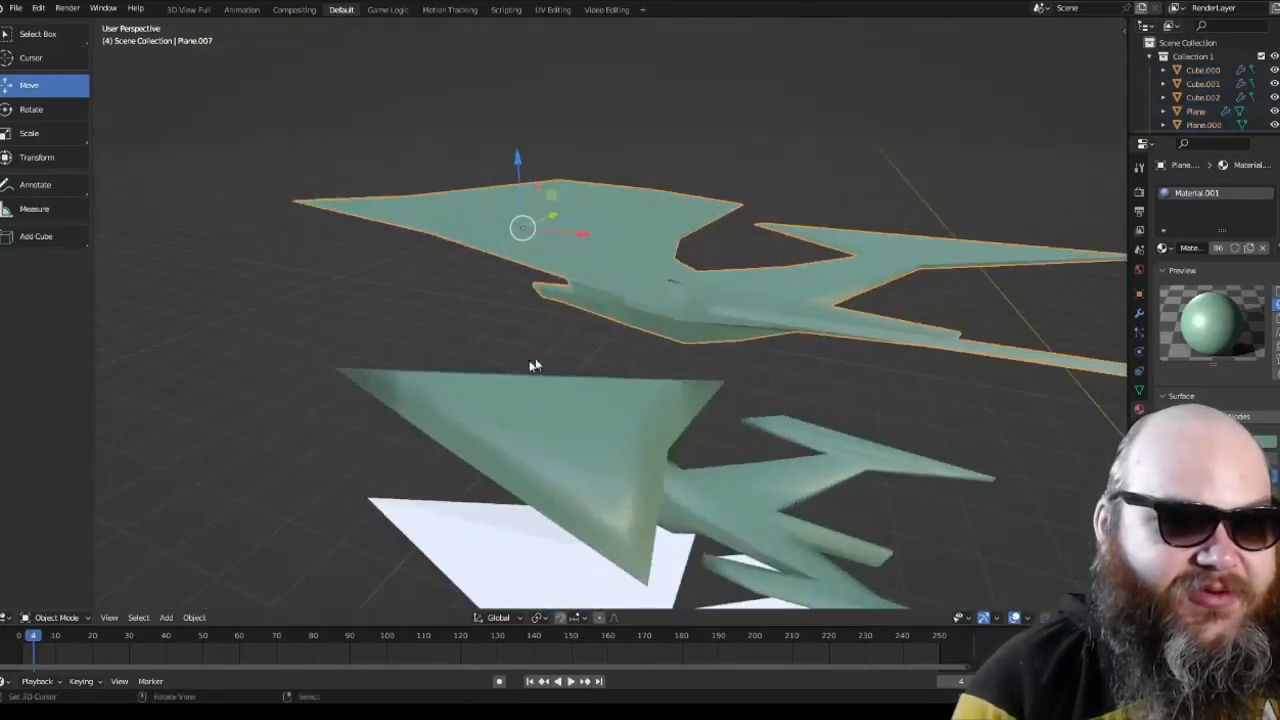
Step: Inspect the selected green ship's mesh in Edit Mode and return to Object Mode
{"action": "left_click", "coordinate": [86, 618]}
{"action": "left_click", "coordinate": [89, 593]}
{"action": "middle_click_drag", "start_coordinate": [457, 309], "coordinate": [548, 384]}
{"action": "left_click", "coordinate": [63, 621]}
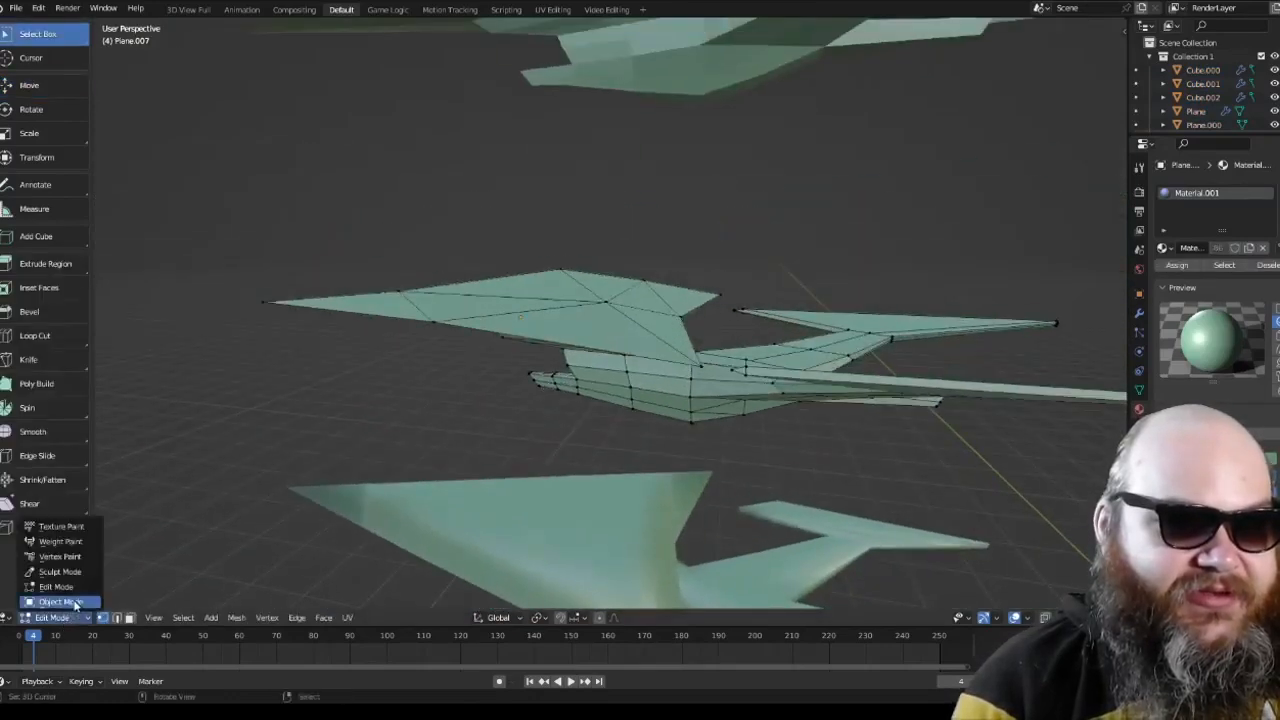
{"action": "left_click", "coordinate": [72, 602]}
Step: Examine the upper development stages in perspective, up to the detailed ship with black and red markings
{"action": "middle_click_drag", "start_coordinate": [590, 160], "coordinate": [573, 328], "text": "shift"}
{"action": "scroll", "coordinate": [587, 267], "scroll_direction": "down", "scroll_amount": 6}
{"action": "middle_click_drag", "start_coordinate": [587, 267], "coordinate": [594, 337], "text": "shift"}
{"action": "scroll", "coordinate": [594, 337], "scroll_direction": "up", "scroll_amount": 6}
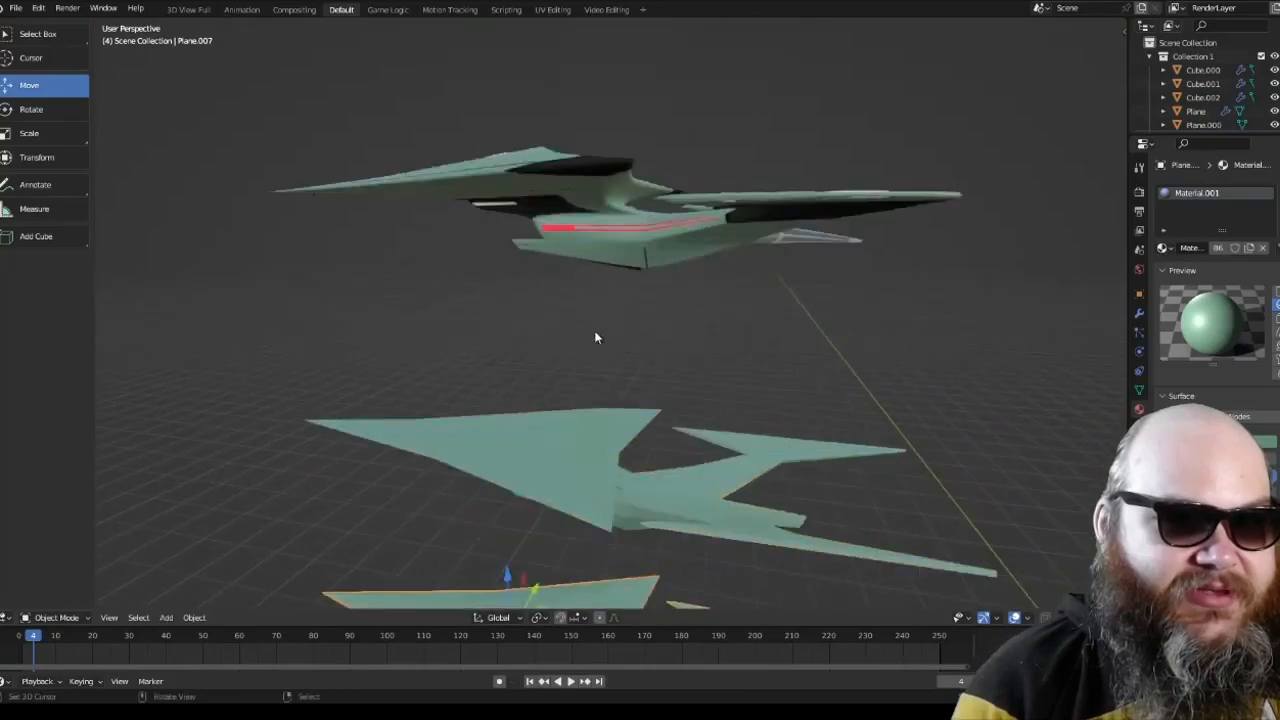
{"action": "middle_click_drag", "start_coordinate": [594, 235], "coordinate": [598, 337], "text": "shift"}
{"action": "middle_click_drag", "start_coordinate": [598, 337], "coordinate": [709, 314]}
{"action": "scroll", "coordinate": [752, 360], "scroll_direction": "down", "scroll_amount": 6}
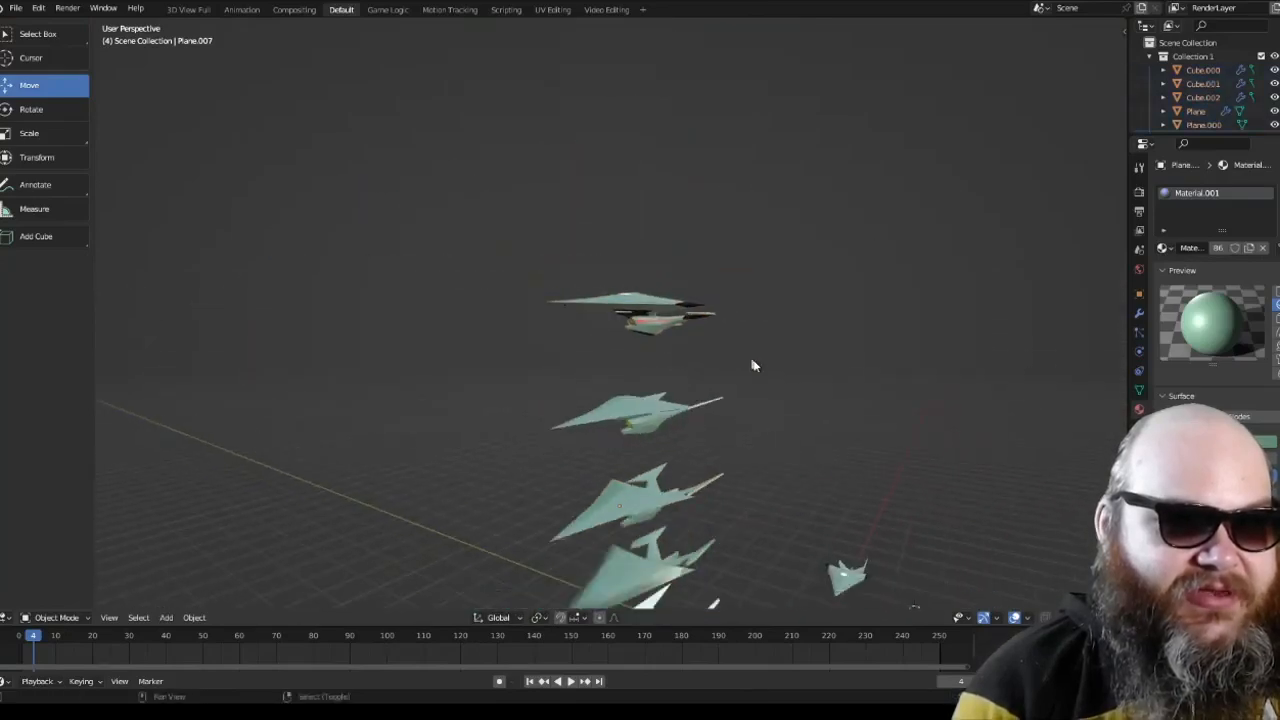
{"action": "middle_click_drag", "start_coordinate": [754, 363], "coordinate": [555, 239], "text": "shift"}
Step: Examine the two green ships near the ground axis in front and top orthographic views
{"action": "key", "text": "KP_1"}
{"action": "scroll", "coordinate": [553, 234], "scroll_direction": "down", "scroll_amount": 6}
{"action": "middle_click_drag", "start_coordinate": [770, 406], "coordinate": [542, 278], "text": "shift"}
{"action": "scroll", "coordinate": [542, 278], "scroll_direction": "up", "scroll_amount": 7}
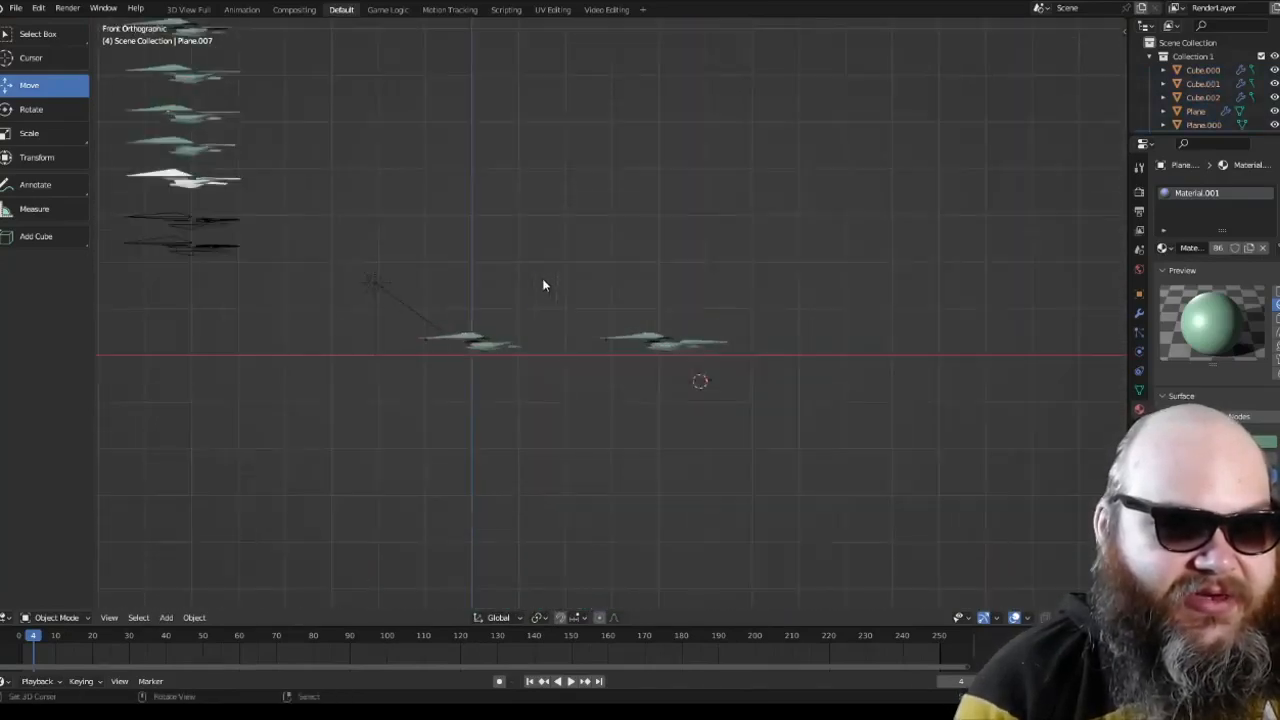
{"action": "scroll", "coordinate": [630, 355], "scroll_direction": "up", "scroll_amount": 6}
{"action": "scroll", "coordinate": [600, 352], "scroll_direction": "down", "scroll_amount": 6}
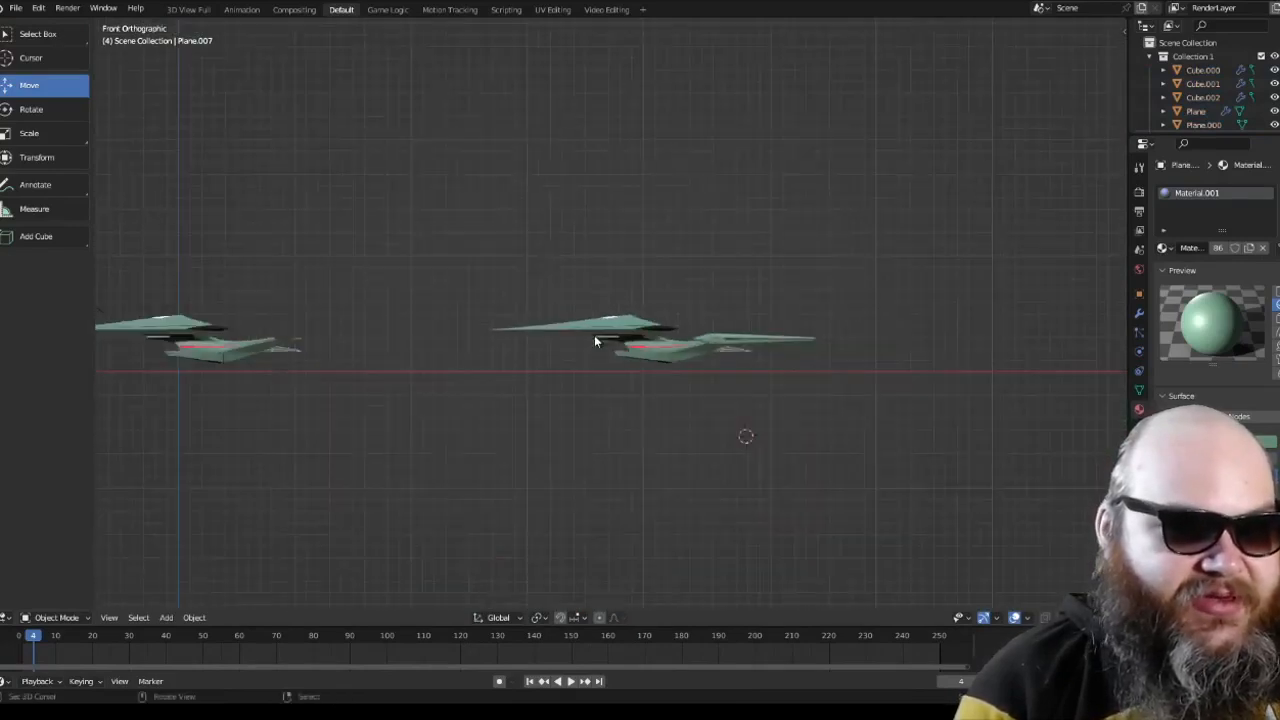
{"action": "middle_click_drag", "start_coordinate": [594, 337], "coordinate": [604, 431]}
{"action": "middle_click_drag", "start_coordinate": [471, 257], "coordinate": [523, 434]}
{"action": "key", "text": "KP_7"}
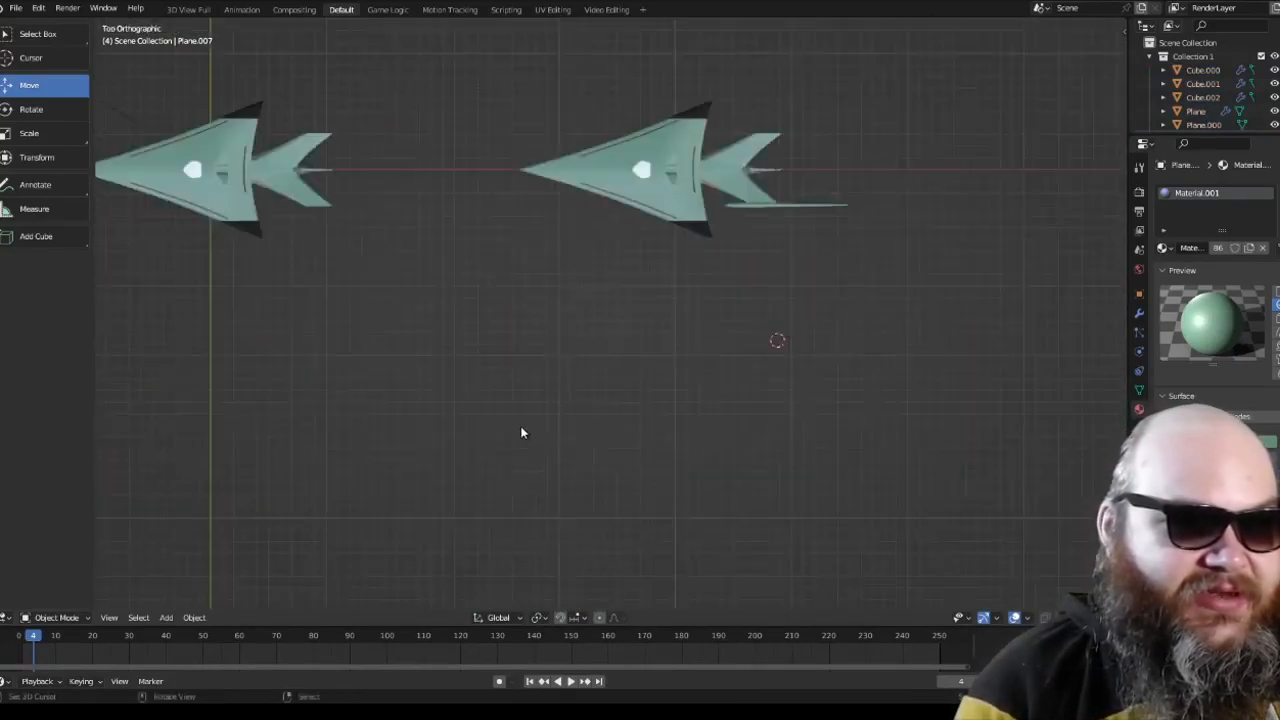
{"action": "scroll", "coordinate": [378, 323], "scroll_direction": "down", "scroll_amount": 3}
Step: Select all objects and examine the stack of ship stages in perspective, from wireframes to the detailed model
{"action": "middle_click_drag", "start_coordinate": [378, 323], "coordinate": [709, 499]}
{"action": "key", "text": "a"}
{"action": "key", "text": "alt+a"}
{"action": "key", "text": "a"}
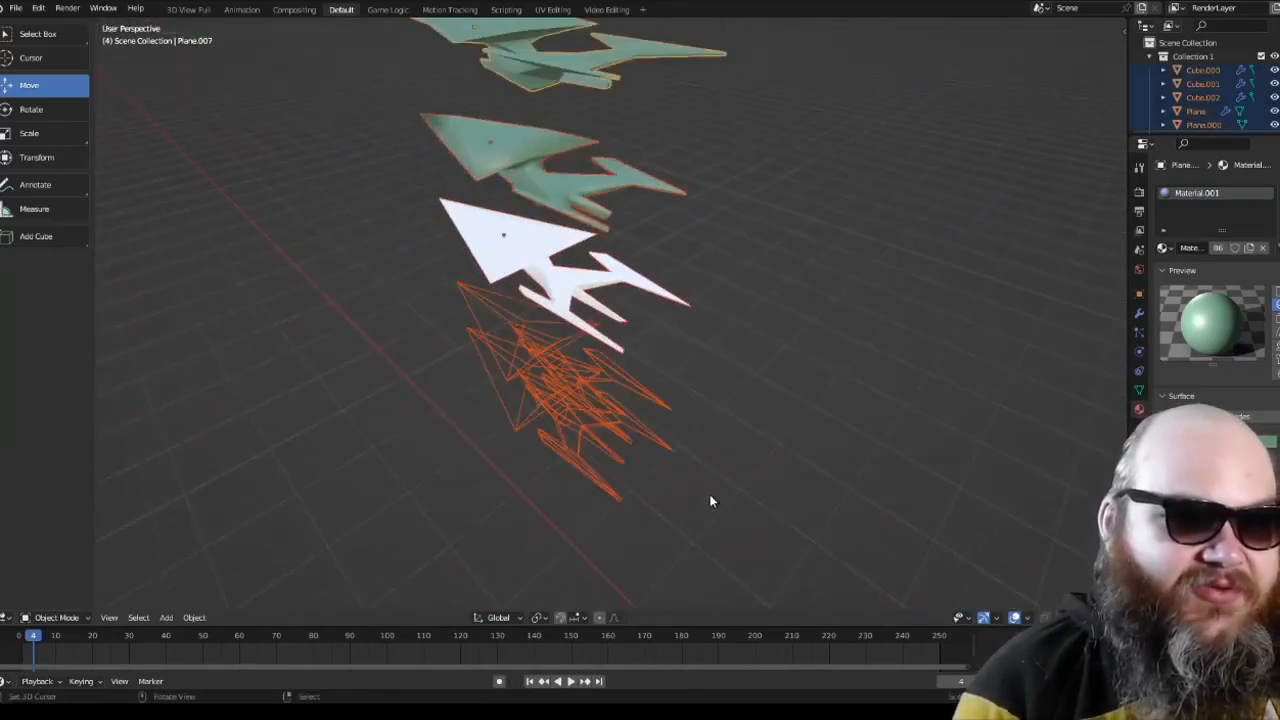
{"action": "scroll", "coordinate": [709, 499], "scroll_direction": "up", "scroll_amount": 3}
{"action": "middle_click_drag", "start_coordinate": [663, 334], "coordinate": [663, 395], "text": "shift"}
{"action": "middle_click_drag", "start_coordinate": [663, 292], "coordinate": [666, 423], "text": "shift"}
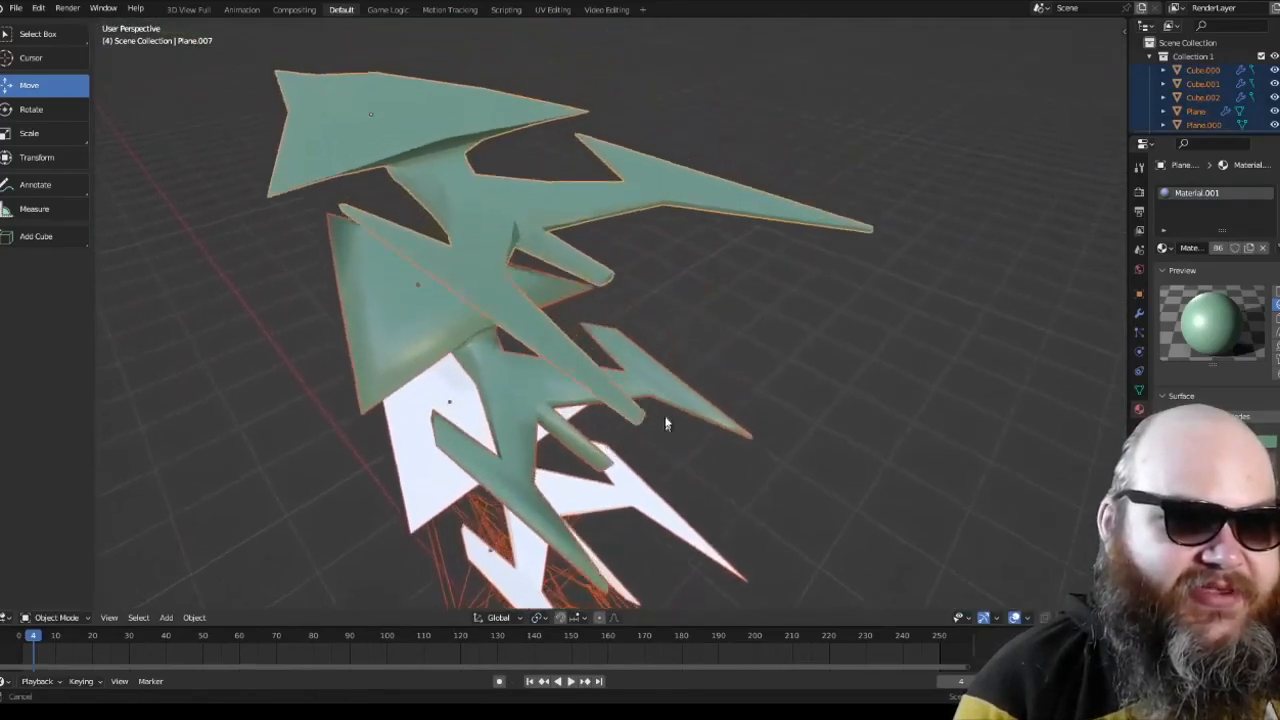
{"action": "middle_click_drag", "start_coordinate": [680, 262], "coordinate": [687, 362], "text": "shift"}
{"action": "scroll", "coordinate": [687, 362], "scroll_direction": "down", "scroll_amount": 3}
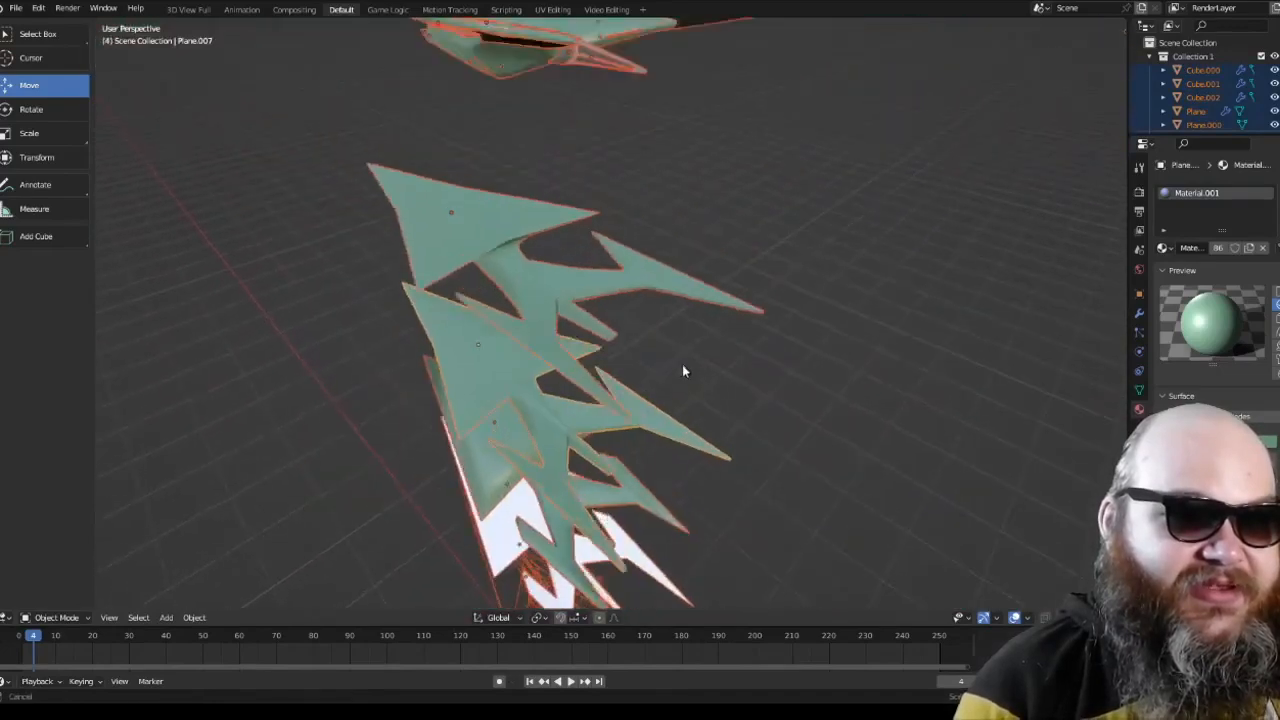
{"action": "middle_click_drag", "start_coordinate": [672, 295], "coordinate": [744, 375], "text": "shift"}
Step: Clear the selection of the stacked ship stages
{"action": "key", "text": "alt+a"}
{"action": "left_click", "coordinate": [694, 329]}
{"action": "key", "text": "alt+a"}
Step: Return to the finished green ship in front orthographic view with nothing selected
{"action": "key", "text": "alt+a"}
{"action": "scroll", "coordinate": [827, 425], "scroll_direction": "down", "scroll_amount": 8}
{"action": "middle_click_drag", "start_coordinate": [856, 476], "coordinate": [738, 249], "text": "shift"}
{"action": "middle_click_drag", "start_coordinate": [758, 432], "coordinate": [749, 234], "text": "shift"}
{"action": "scroll", "coordinate": [760, 270], "scroll_direction": "down", "scroll_amount": 2}
{"action": "key", "text": "a"}
{"action": "scroll", "coordinate": [734, 286], "scroll_direction": "up", "scroll_amount": 6}
{"action": "middle_click_drag", "start_coordinate": [820, 370], "coordinate": [654, 362], "text": "shift"}
{"action": "scroll", "coordinate": [728, 309], "scroll_direction": "down", "scroll_amount": 8}
{"action": "key", "text": "KP_1"}
{"action": "scroll", "coordinate": [654, 362], "scroll_direction": "up", "scroll_amount": 5}
{"action": "scroll", "coordinate": [625, 394], "scroll_direction": "up", "scroll_amount": 6}
{"action": "middle_click_drag", "start_coordinate": [744, 298], "coordinate": [630, 307], "text": "shift"}
{"action": "scroll", "coordinate": [645, 351], "scroll_direction": "down", "scroll_amount": 1}
{"action": "key", "text": "alt+a"}
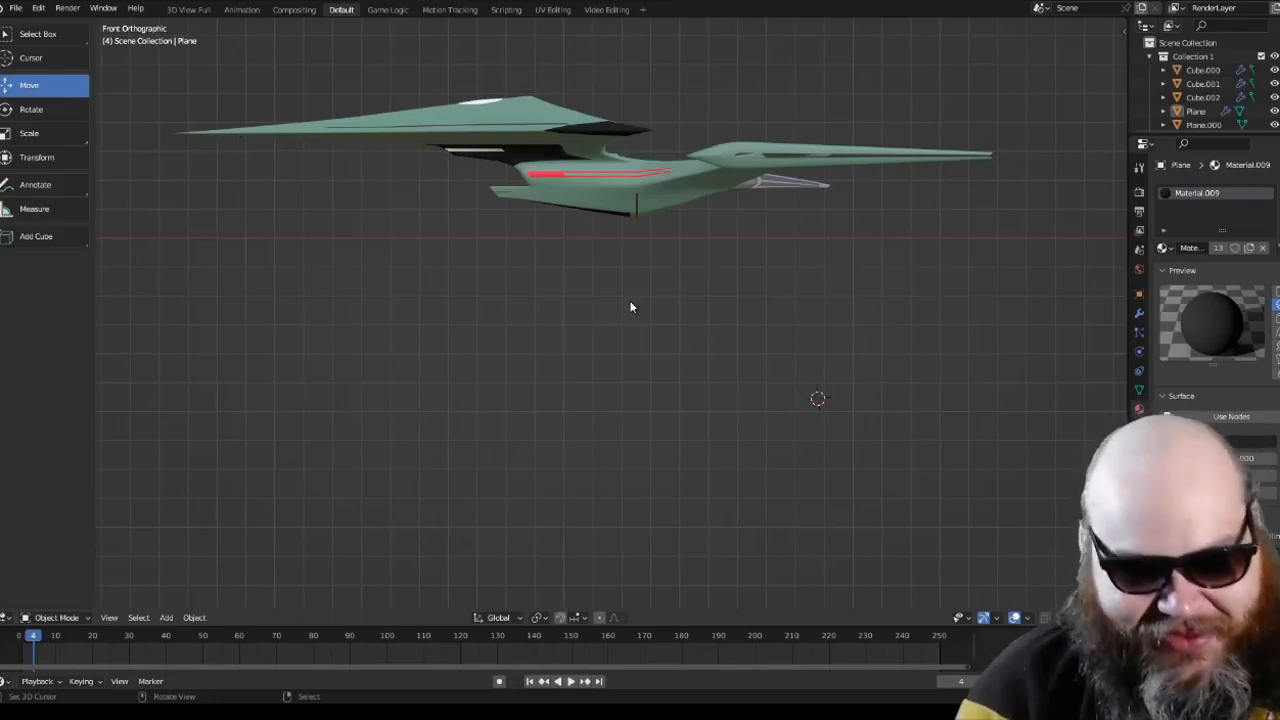
Step: Examine the finished green ship in top orthographic view and from tilted perspective angles
{"action": "key", "text": "KP_7"}
{"action": "middle_click_drag", "start_coordinate": [631, 400], "coordinate": [628, 110], "text": "shift"}
{"action": "scroll", "coordinate": [645, 230], "scroll_direction": "up", "scroll_amount": 3}
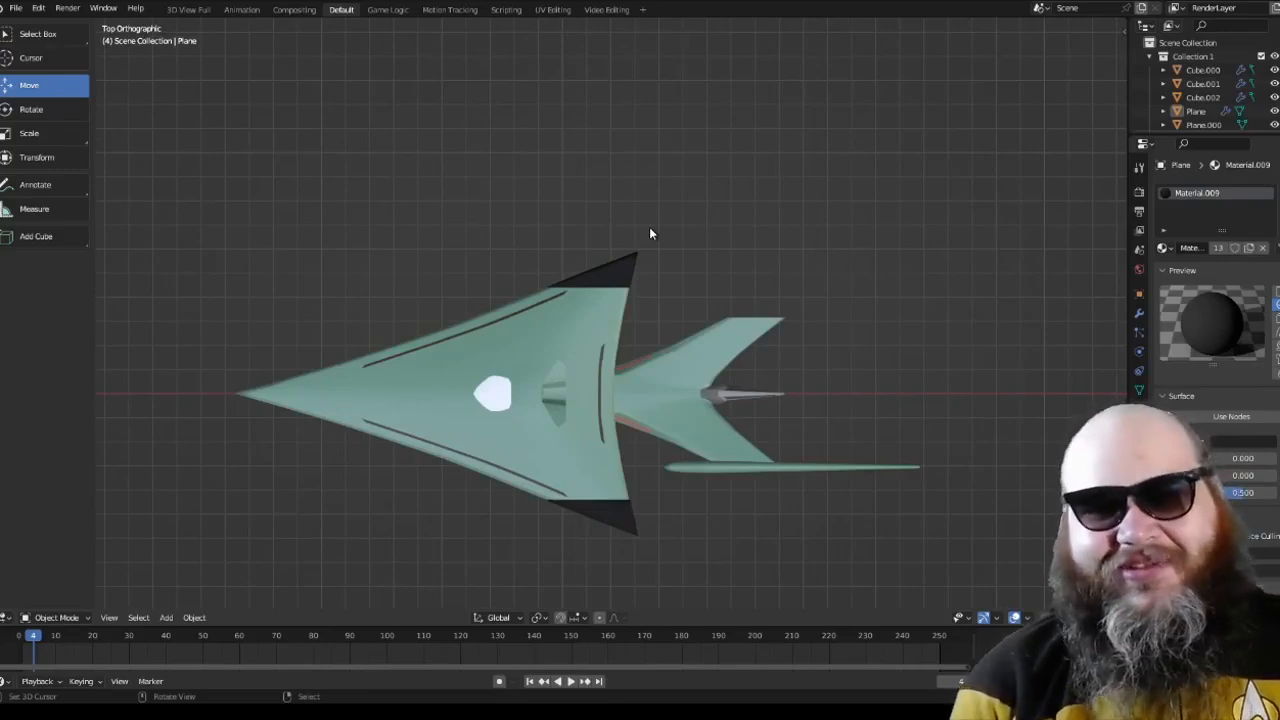
{"action": "scroll", "coordinate": [650, 305], "scroll_direction": "up", "scroll_amount": 3}
{"action": "middle_click_drag", "start_coordinate": [670, 384], "coordinate": [334, 539], "text": "shift"}
{"action": "scroll", "coordinate": [650, 311], "scroll_direction": "down", "scroll_amount": 3}
{"action": "scroll", "coordinate": [476, 333], "scroll_direction": "down", "scroll_amount": 6}
{"action": "scroll", "coordinate": [680, 348], "scroll_direction": "up", "scroll_amount": 5}
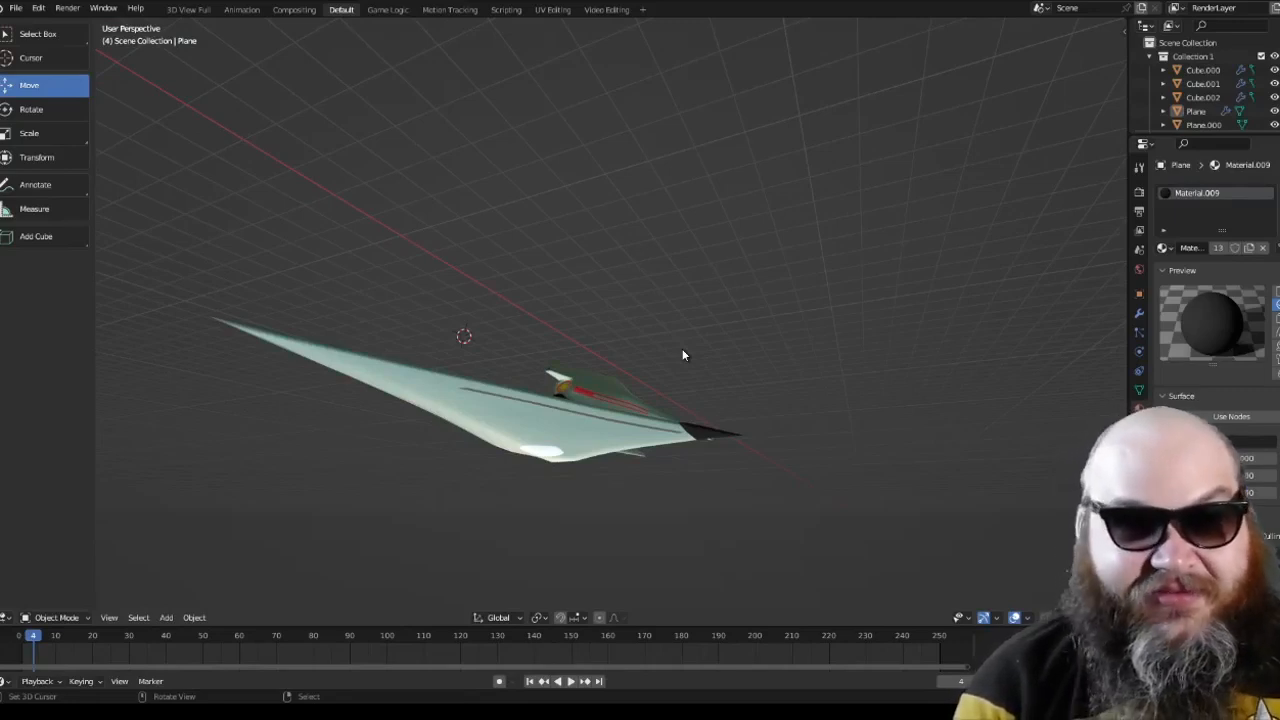
Step: Examine the finished ship's side profile in front orthographic view and its upper hull in perspective
{"action": "key", "text": "KP_1"}
{"action": "scroll", "coordinate": [580, 391], "scroll_direction": "up", "scroll_amount": 2, "text": "shift"}
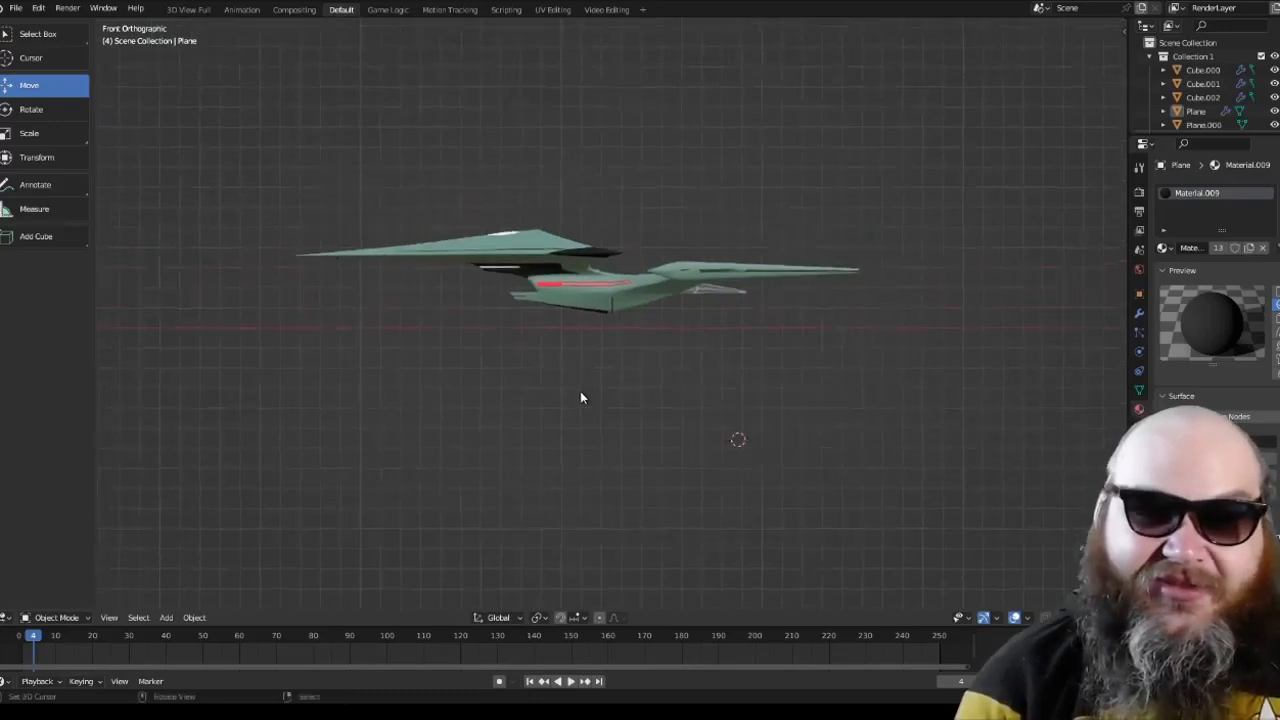
{"action": "scroll", "coordinate": [581, 391], "scroll_direction": "up", "scroll_amount": 3}
{"action": "scroll", "coordinate": [581, 391], "scroll_direction": "down", "scroll_amount": 2}
{"action": "middle_click_drag", "start_coordinate": [548, 351], "coordinate": [752, 458], "text": "shift"}
{"action": "scroll", "coordinate": [554, 383], "scroll_direction": "up", "scroll_amount": 1}
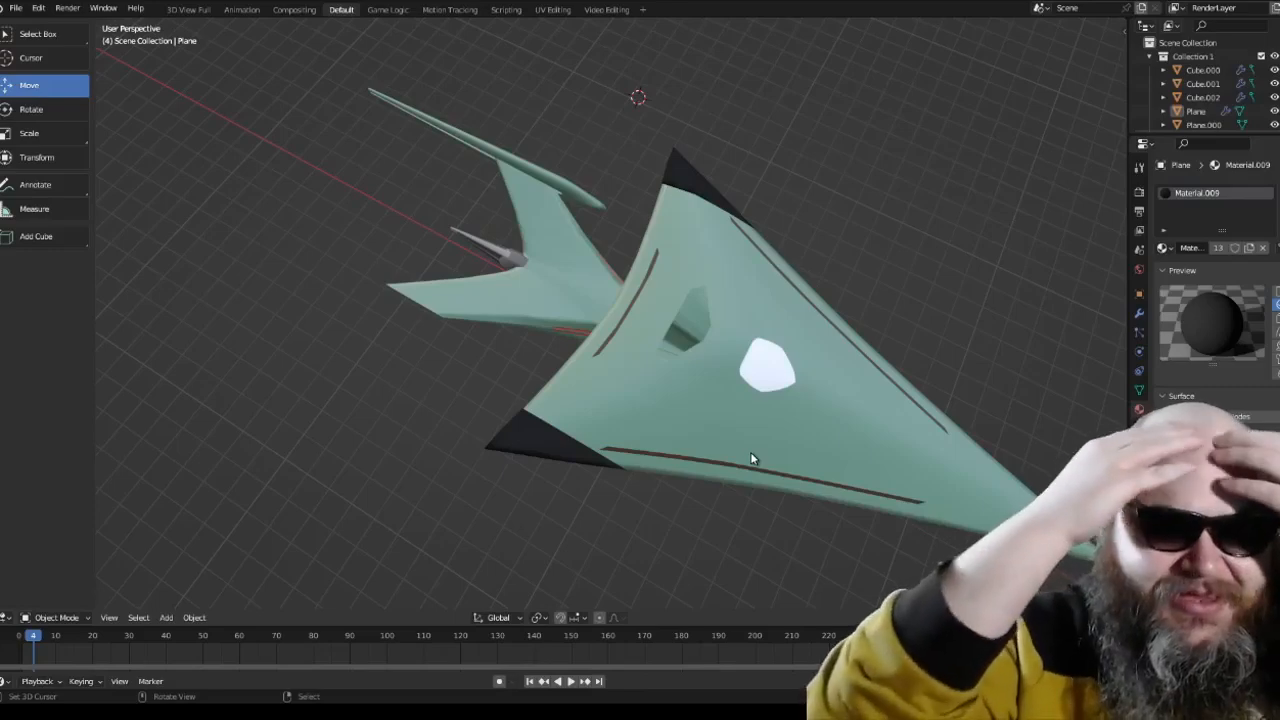
{"action": "key", "text": "KP_1"}
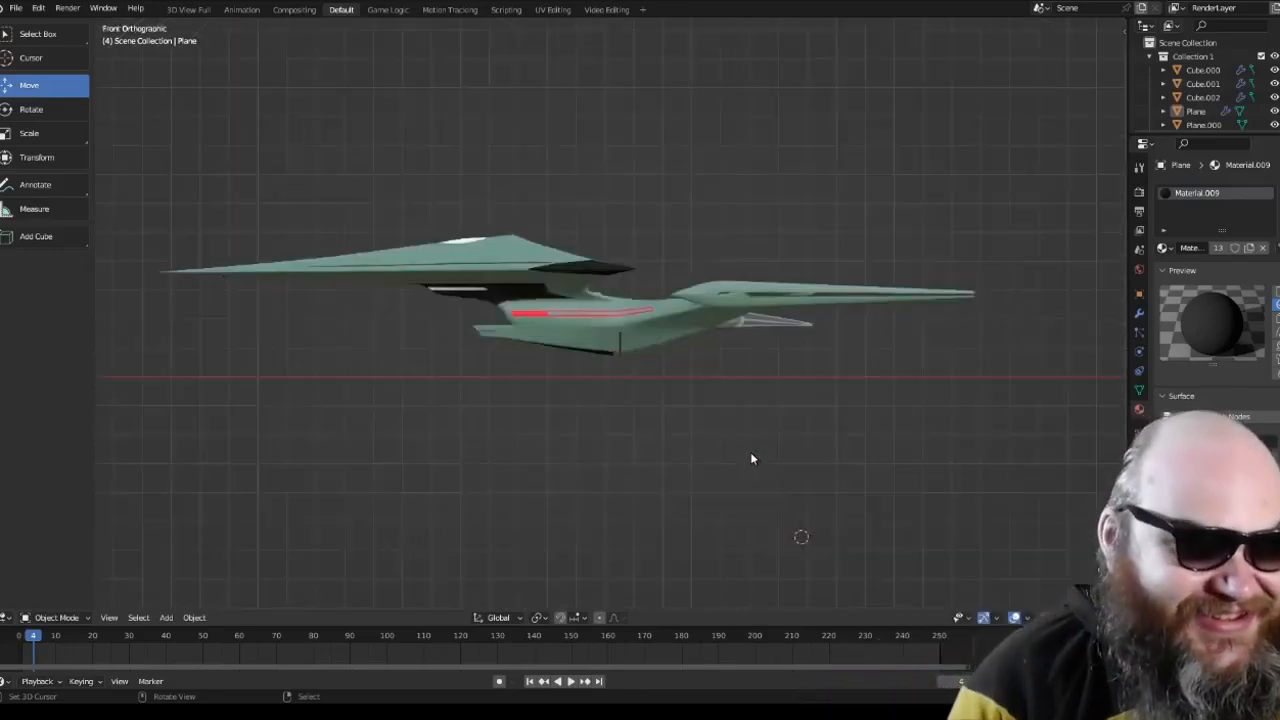
{"action": "scroll", "coordinate": [752, 458], "scroll_direction": "up", "scroll_amount": 2}
{"action": "scroll", "coordinate": [740, 454], "scroll_direction": "down", "scroll_amount": 2}
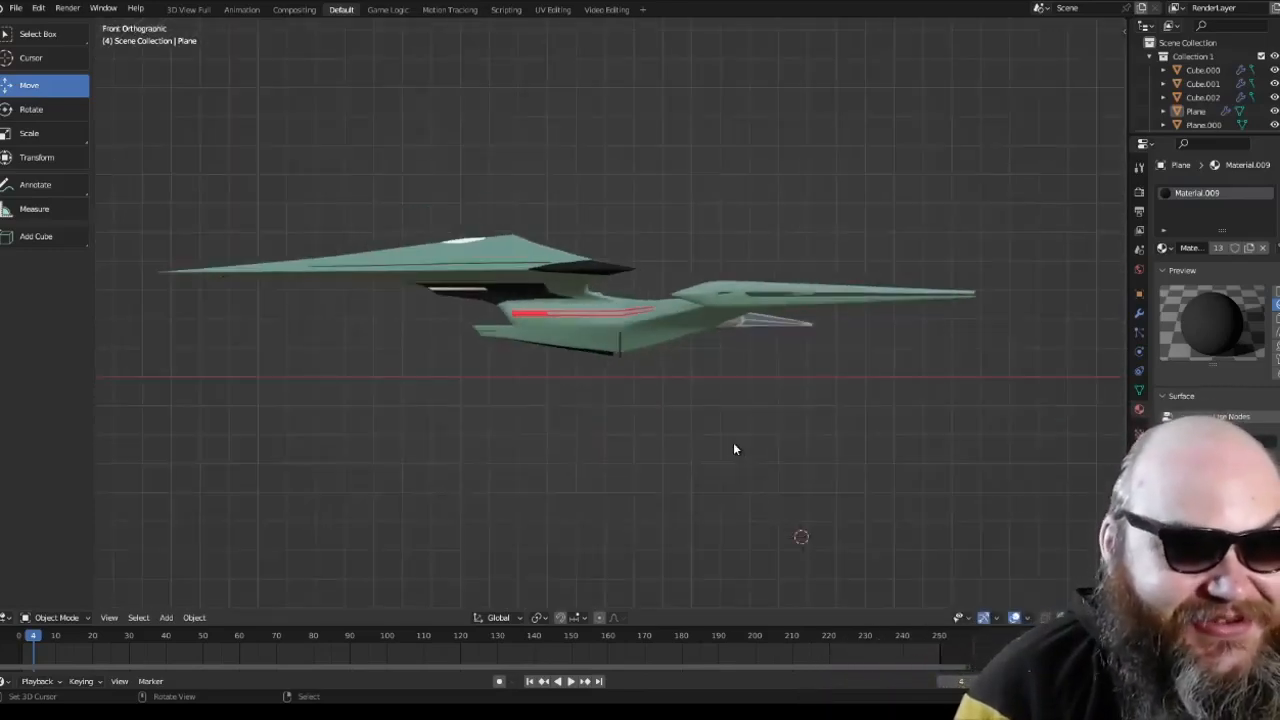